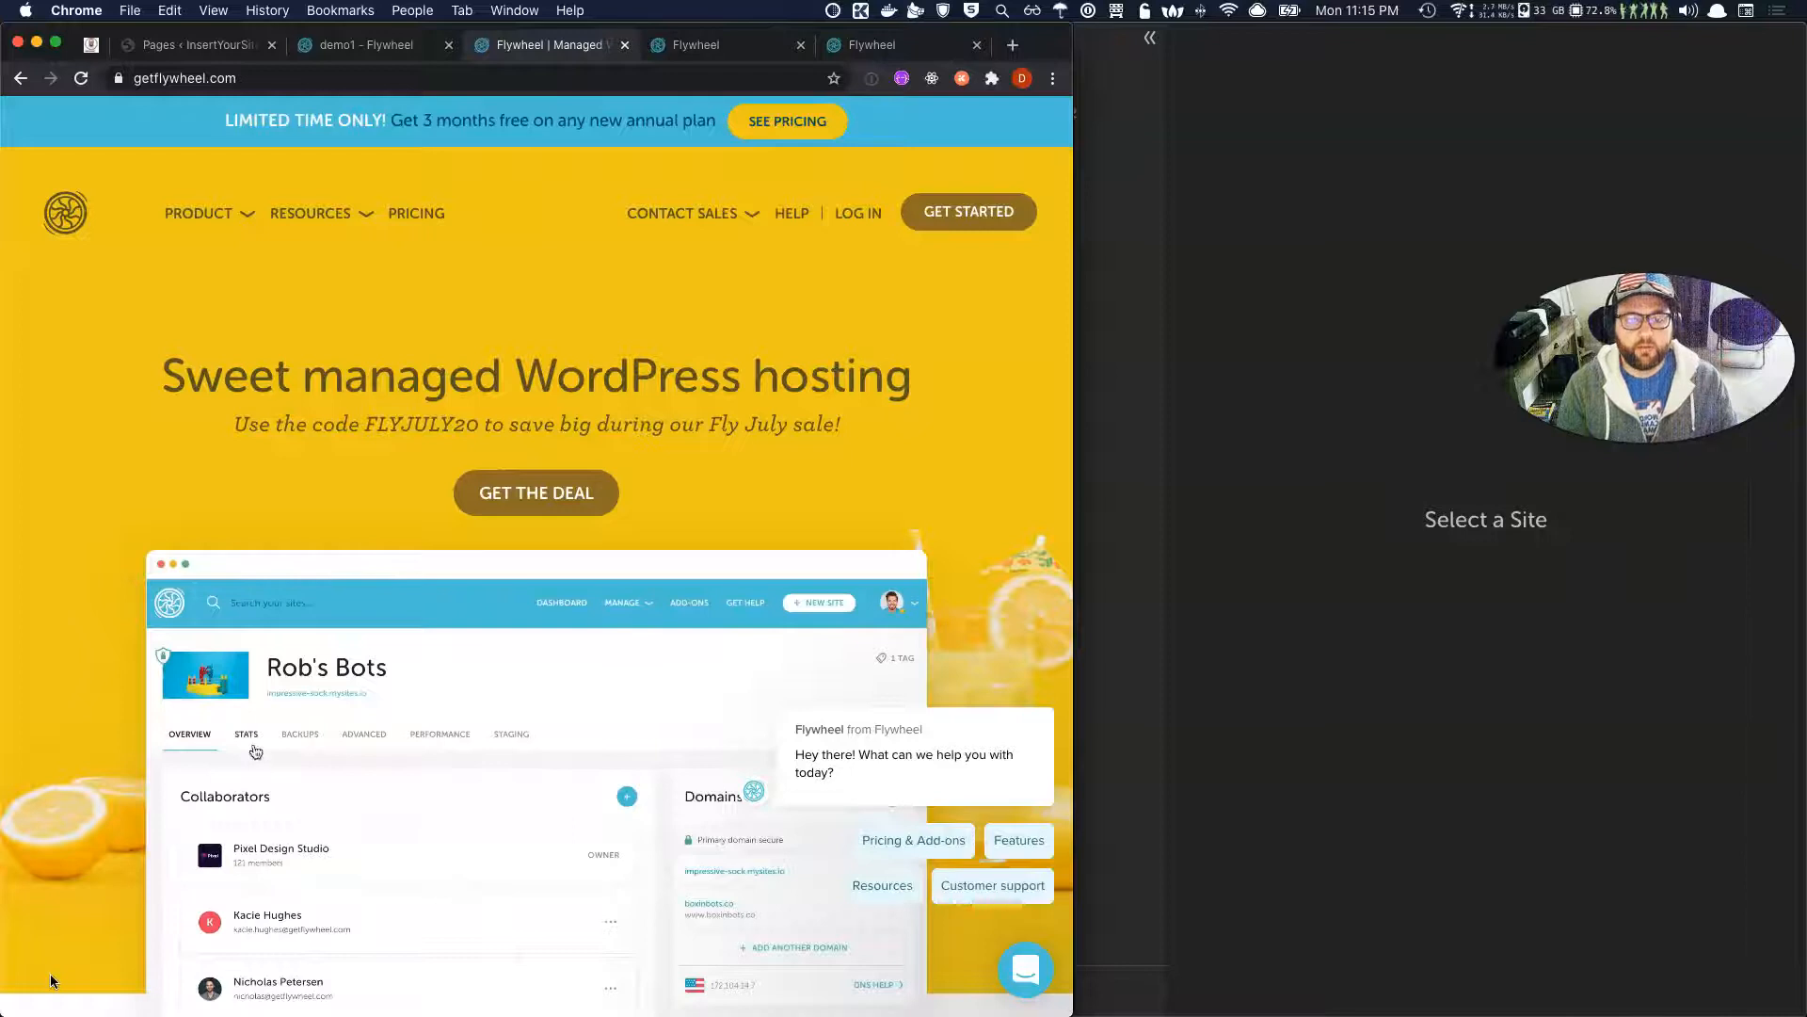
# Bring the Flywheel homepage in Chrome to the front and select its web address.
pyautogui.click(1390, 455)
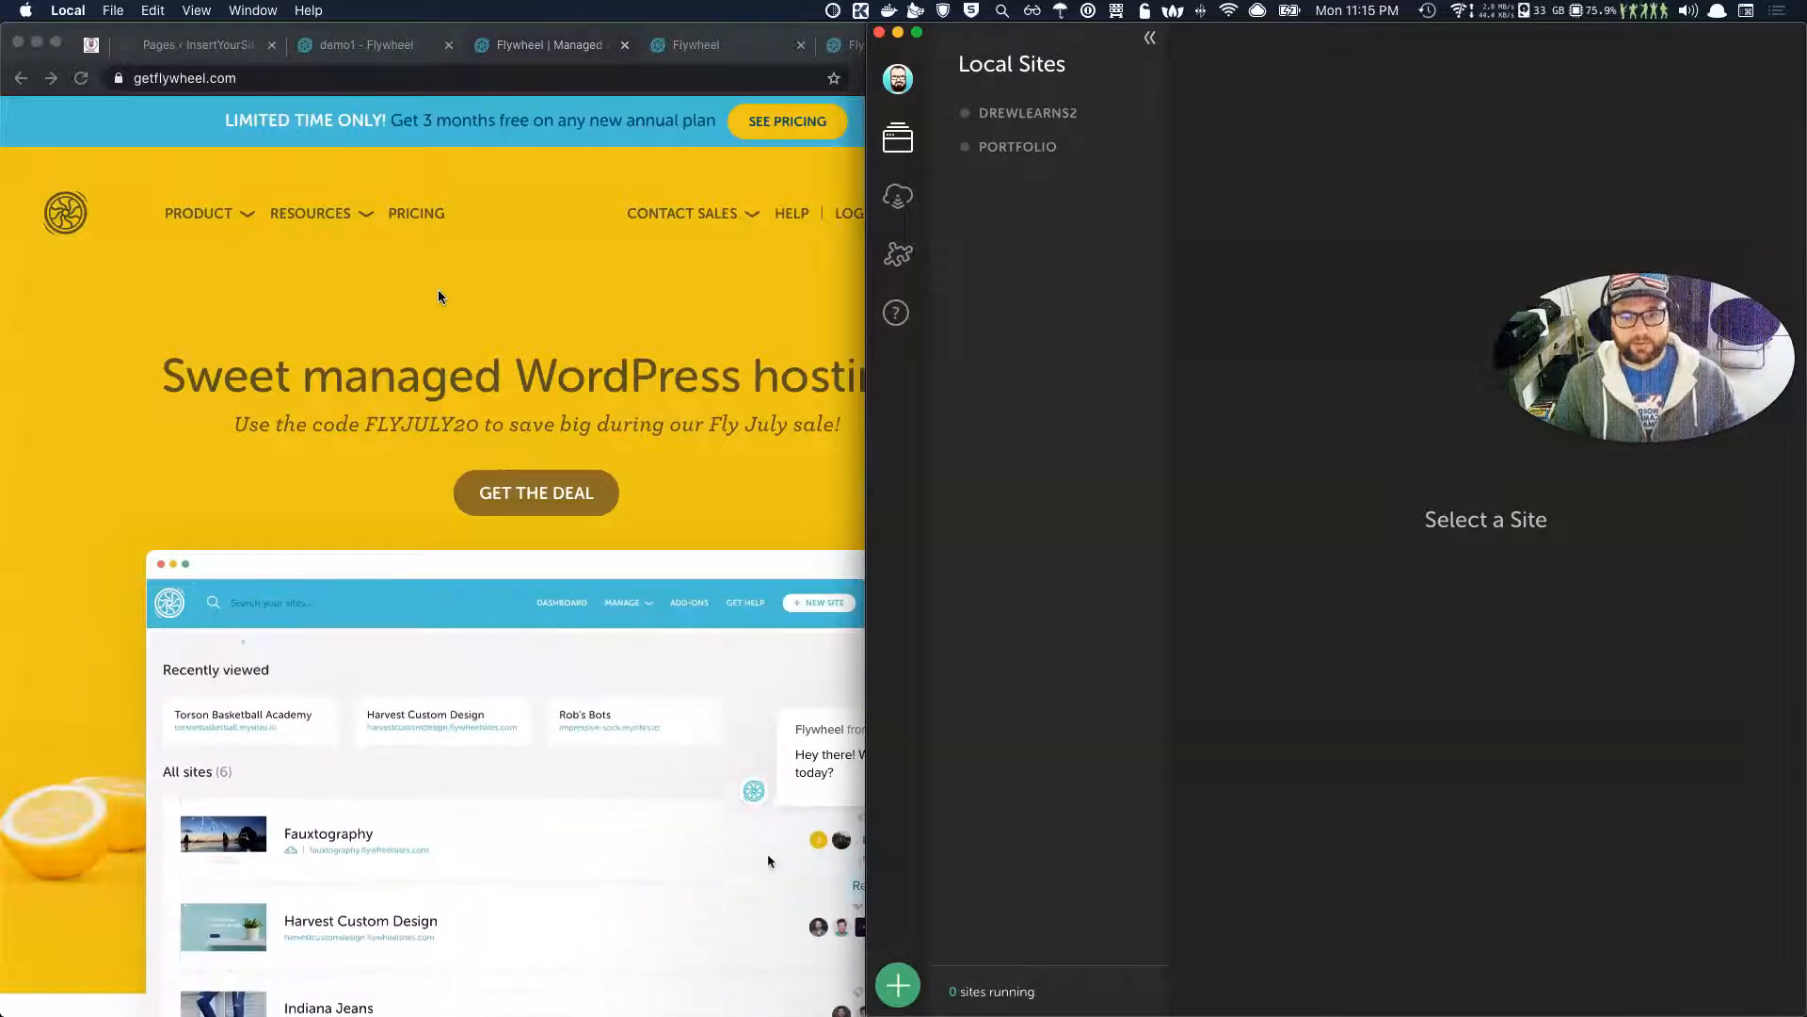
pyautogui.click(499, 321)
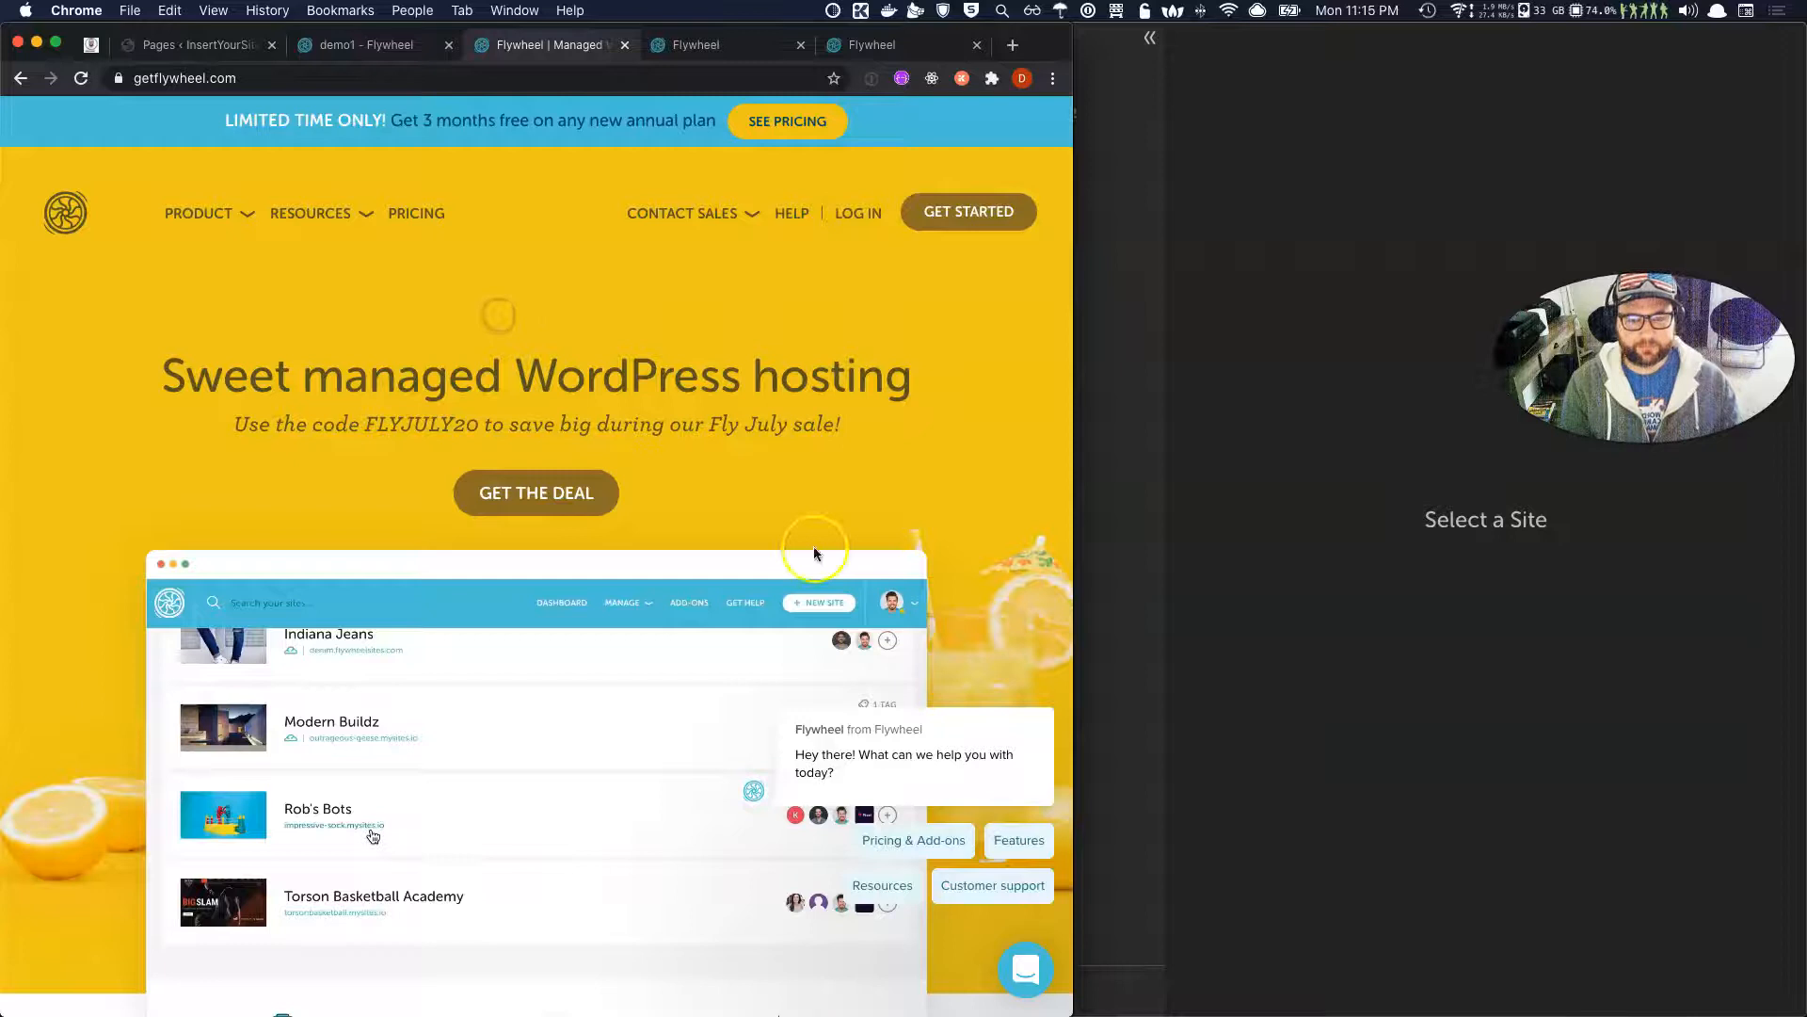
pyautogui.click(555, 486)
pyautogui.moveTo(148, 78); pyautogui.dragTo(275, 78)
pyautogui.click(274, 78)
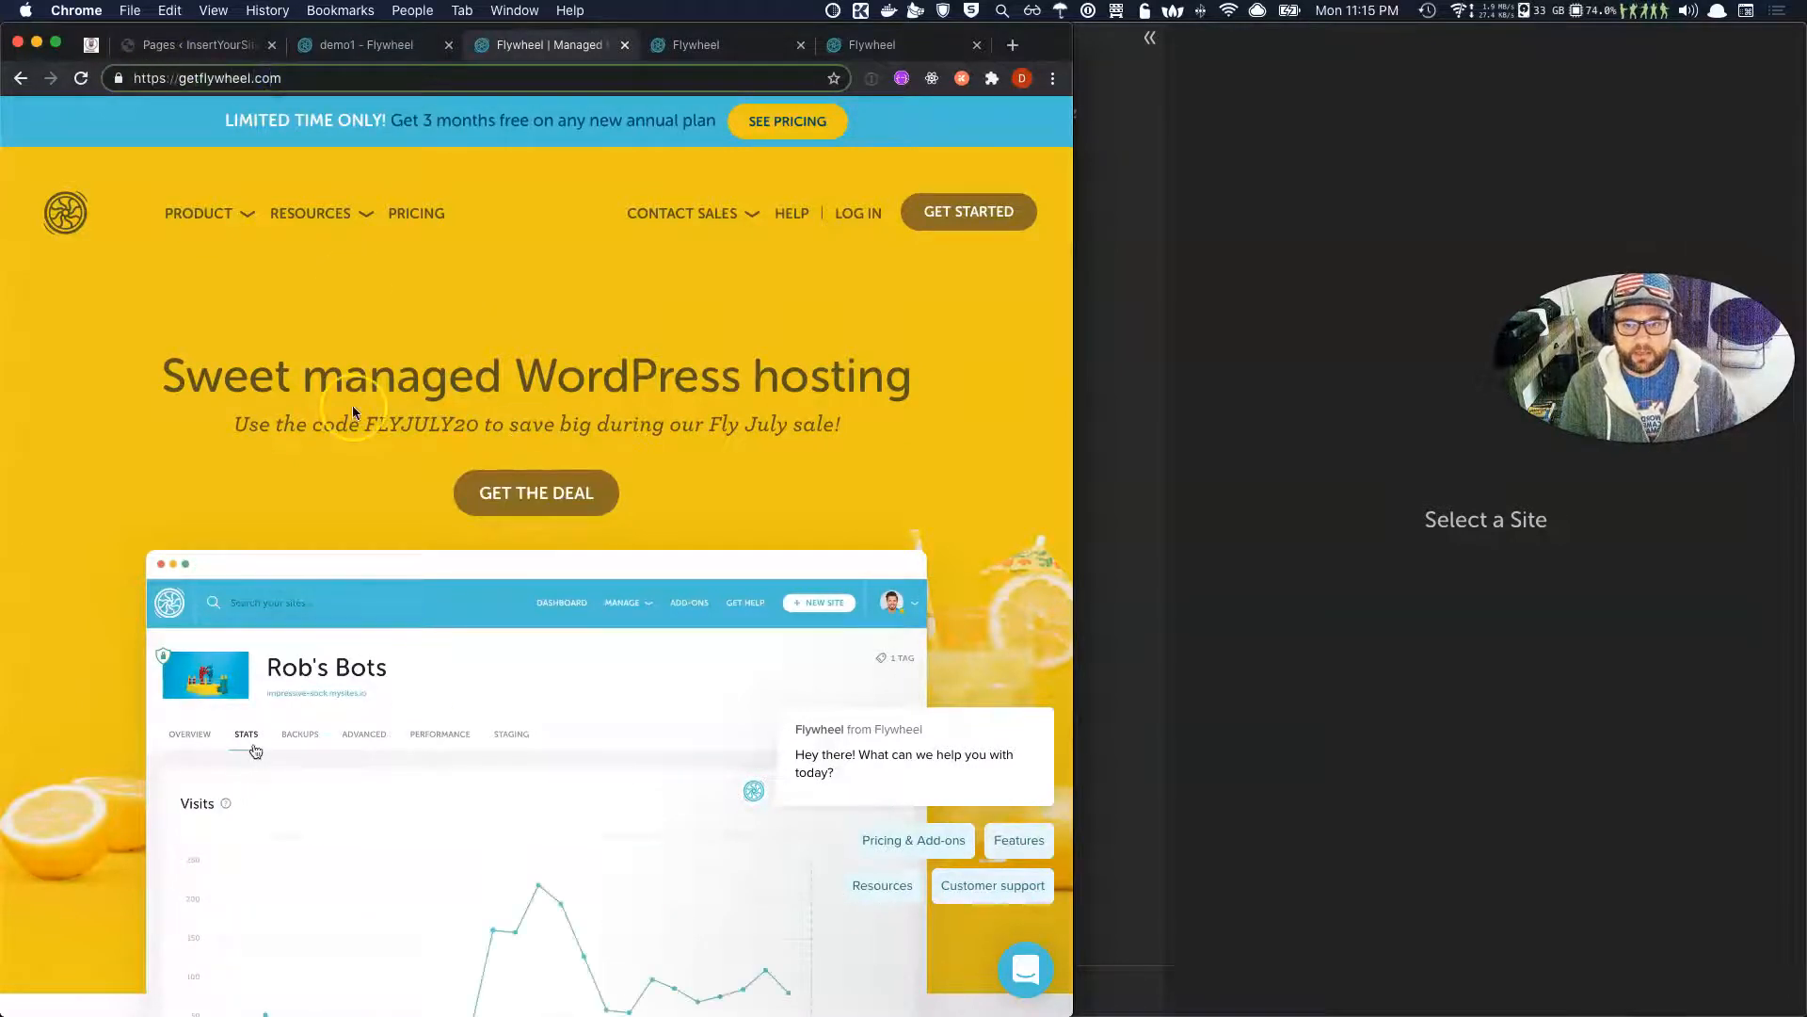
# Scroll down through the getflywheel.com homepage and back up to the top.
pyautogui.scroll(-3, 352, 405)
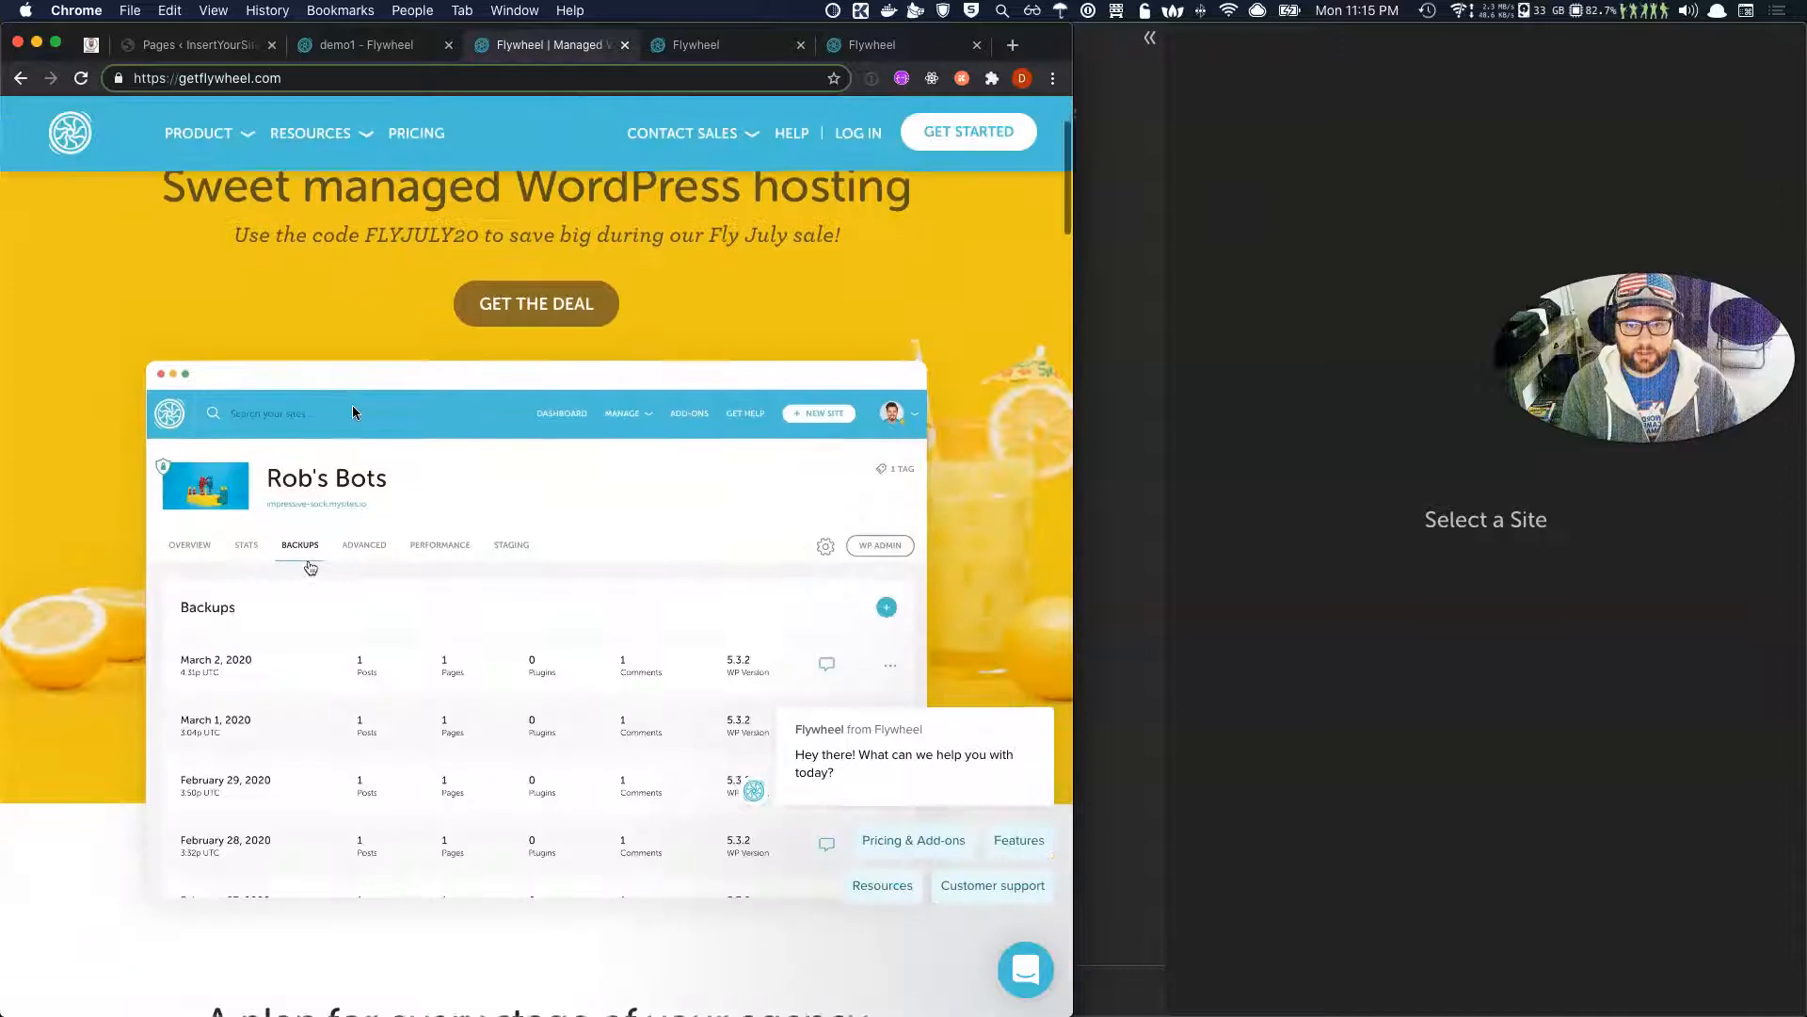
pyautogui.scroll(-8, 352, 405)
pyautogui.scroll(10, 396, 390)
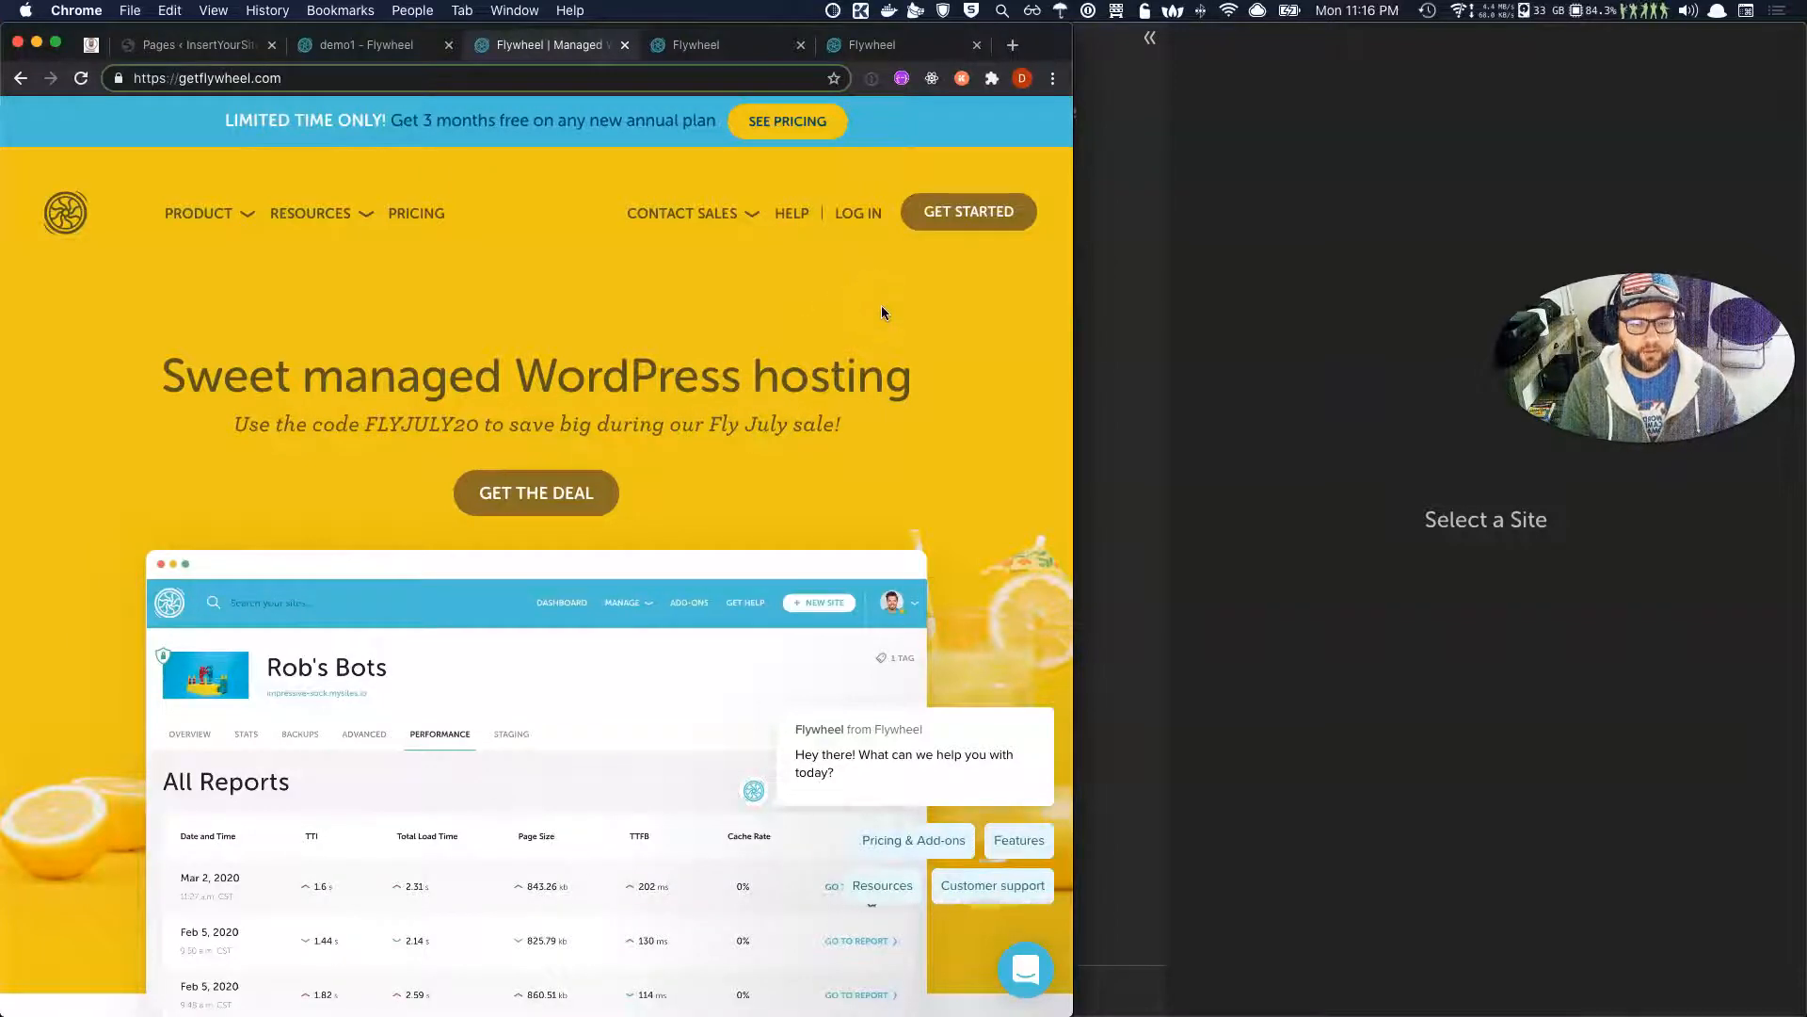
pyautogui.scroll(-10, 881, 313)
pyautogui.scroll(5, 882, 313)
pyautogui.scroll(5, 882, 312)
pyautogui.click(973, 229)
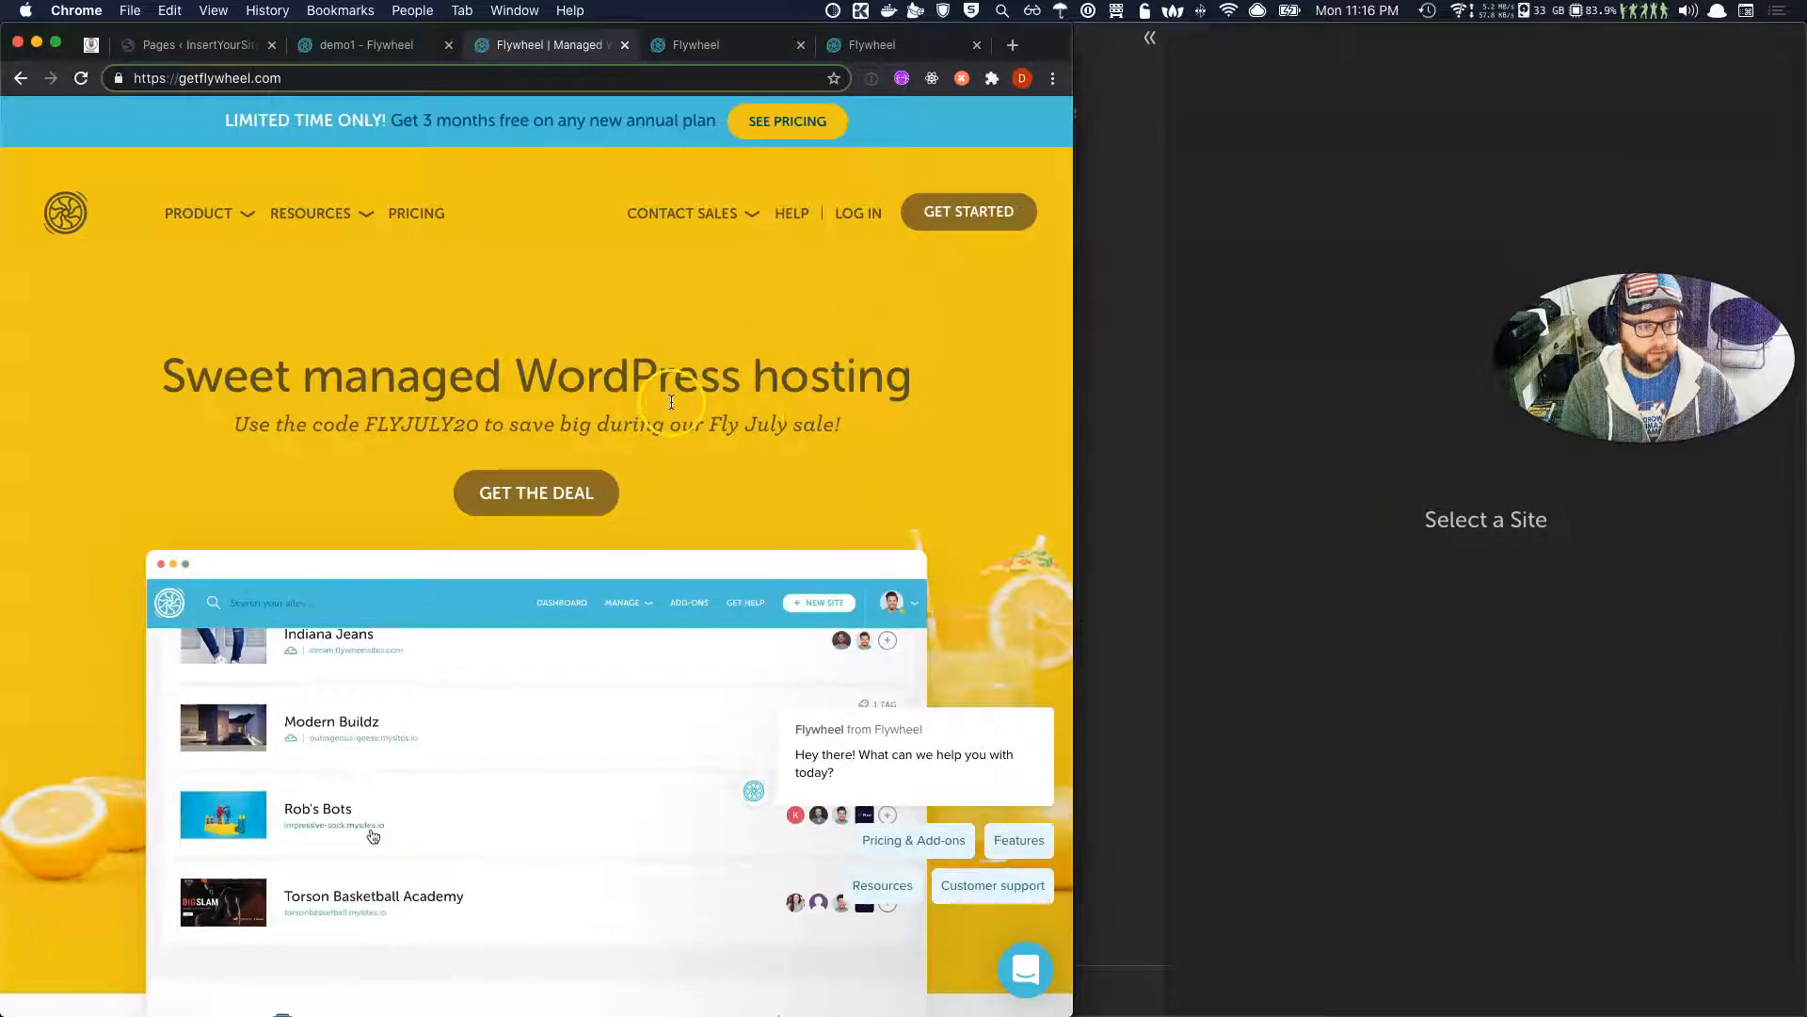
# Switch to the HEY mail app and scroll down its inbox.
pyautogui.press('super+Tab')
pyautogui.press('super+Tab')
pyautogui.press('super+Tab')
pyautogui.press('super+shift+Tab')
pyautogui.scroll(-2, 644, 646)
pyautogui.scroll(-3, 644, 646)
pyautogui.scroll(-2, 565, 883)
# Read the 'Welcome to Flywheel!' email down to Verify Account, return to Imbox, and close HEY.
pyautogui.click(565, 888)
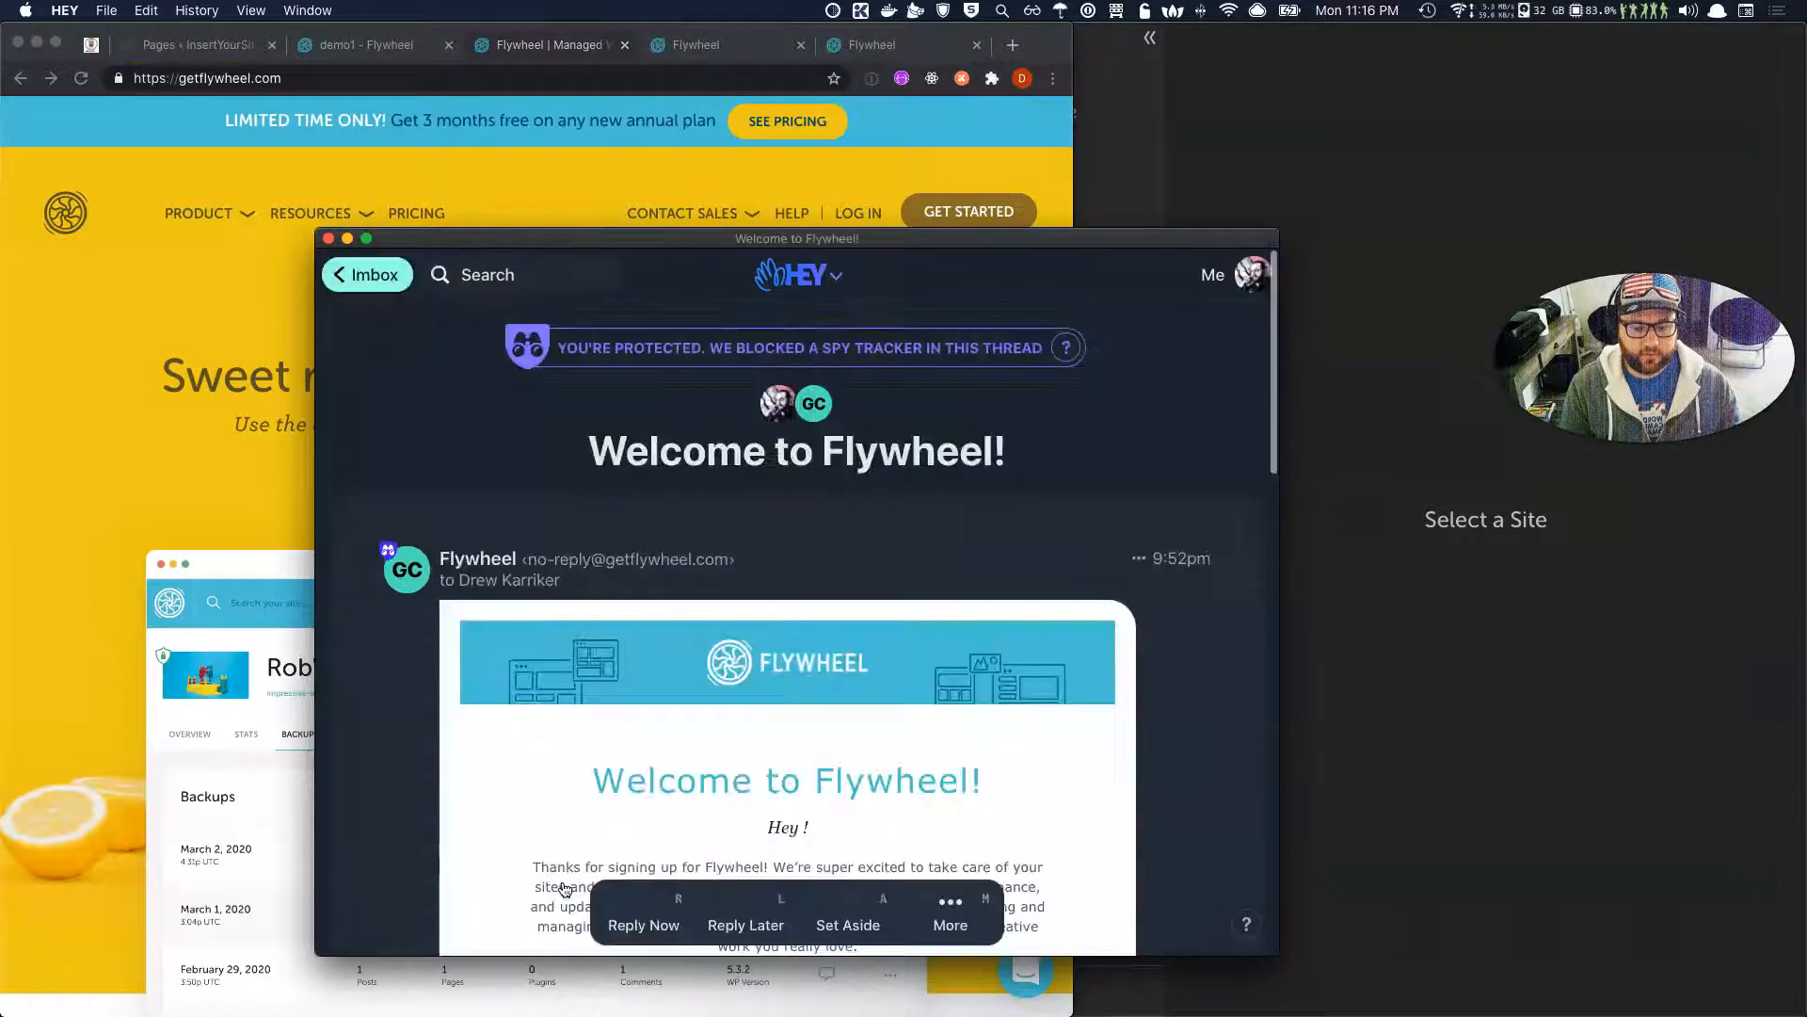
pyautogui.scroll(-3, 570, 885)
pyautogui.scroll(-5, 552, 818)
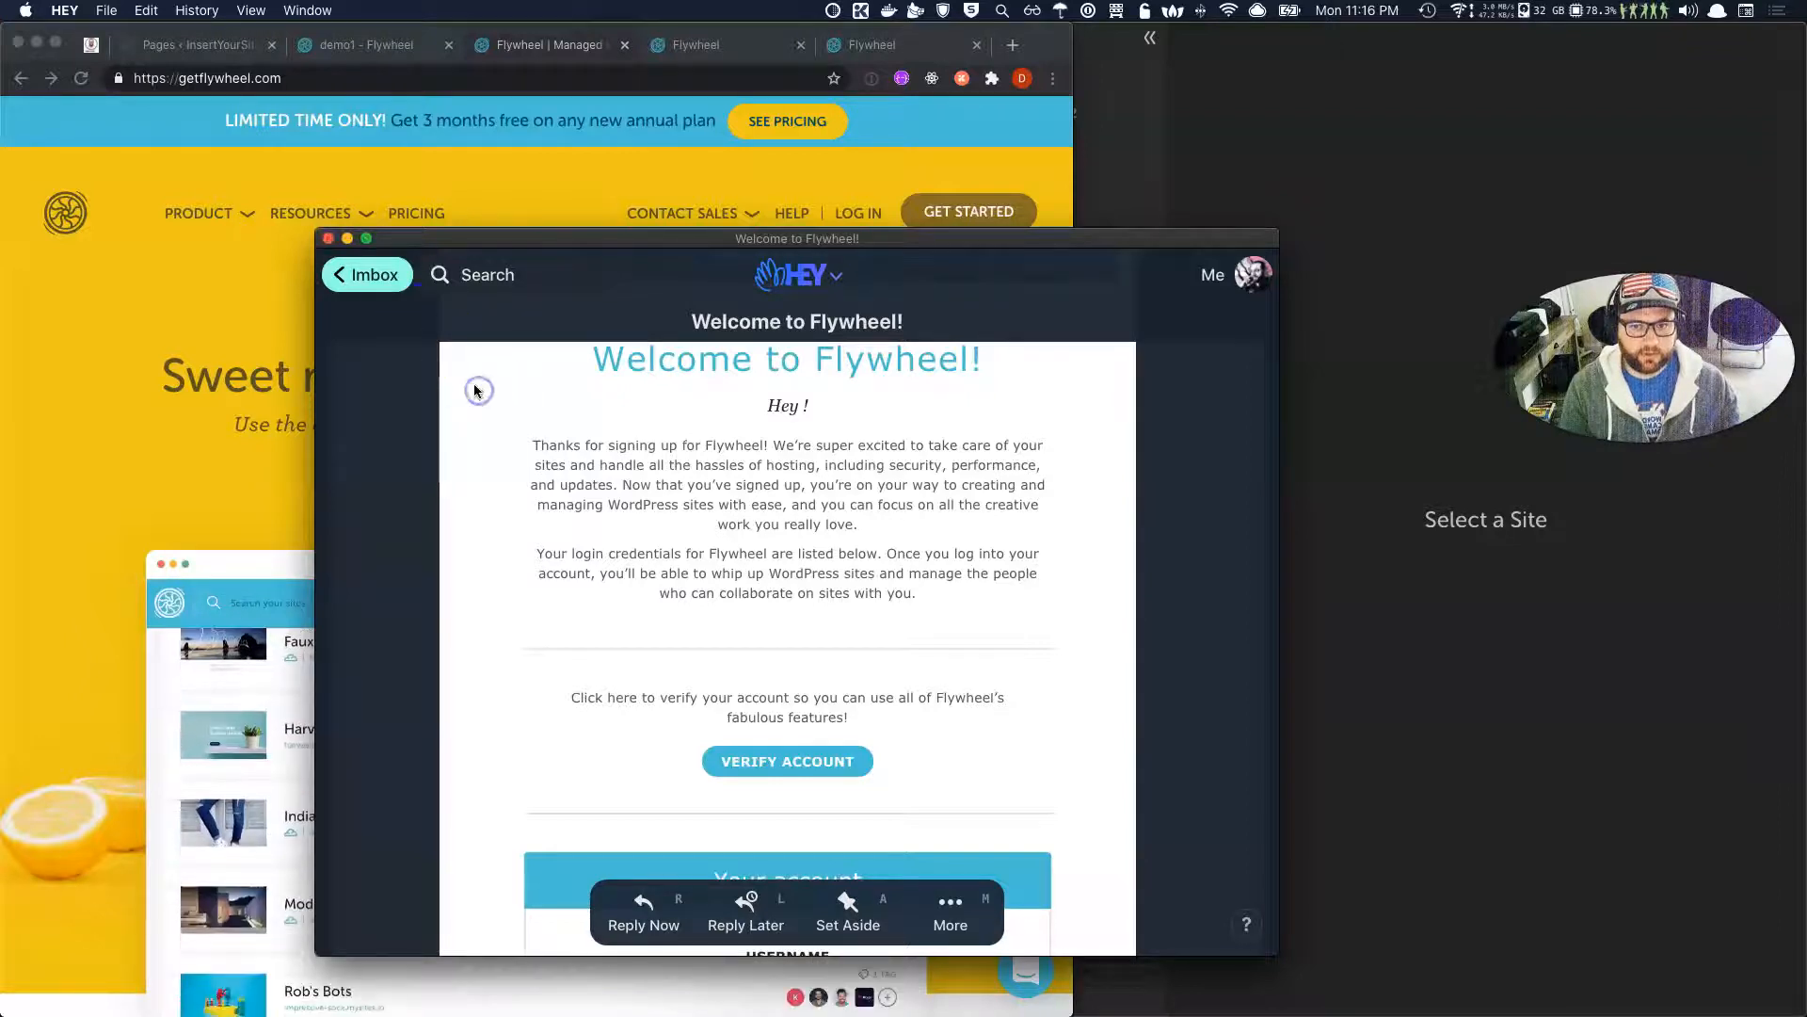
pyautogui.scroll(5, 478, 390)
pyautogui.click(378, 275)
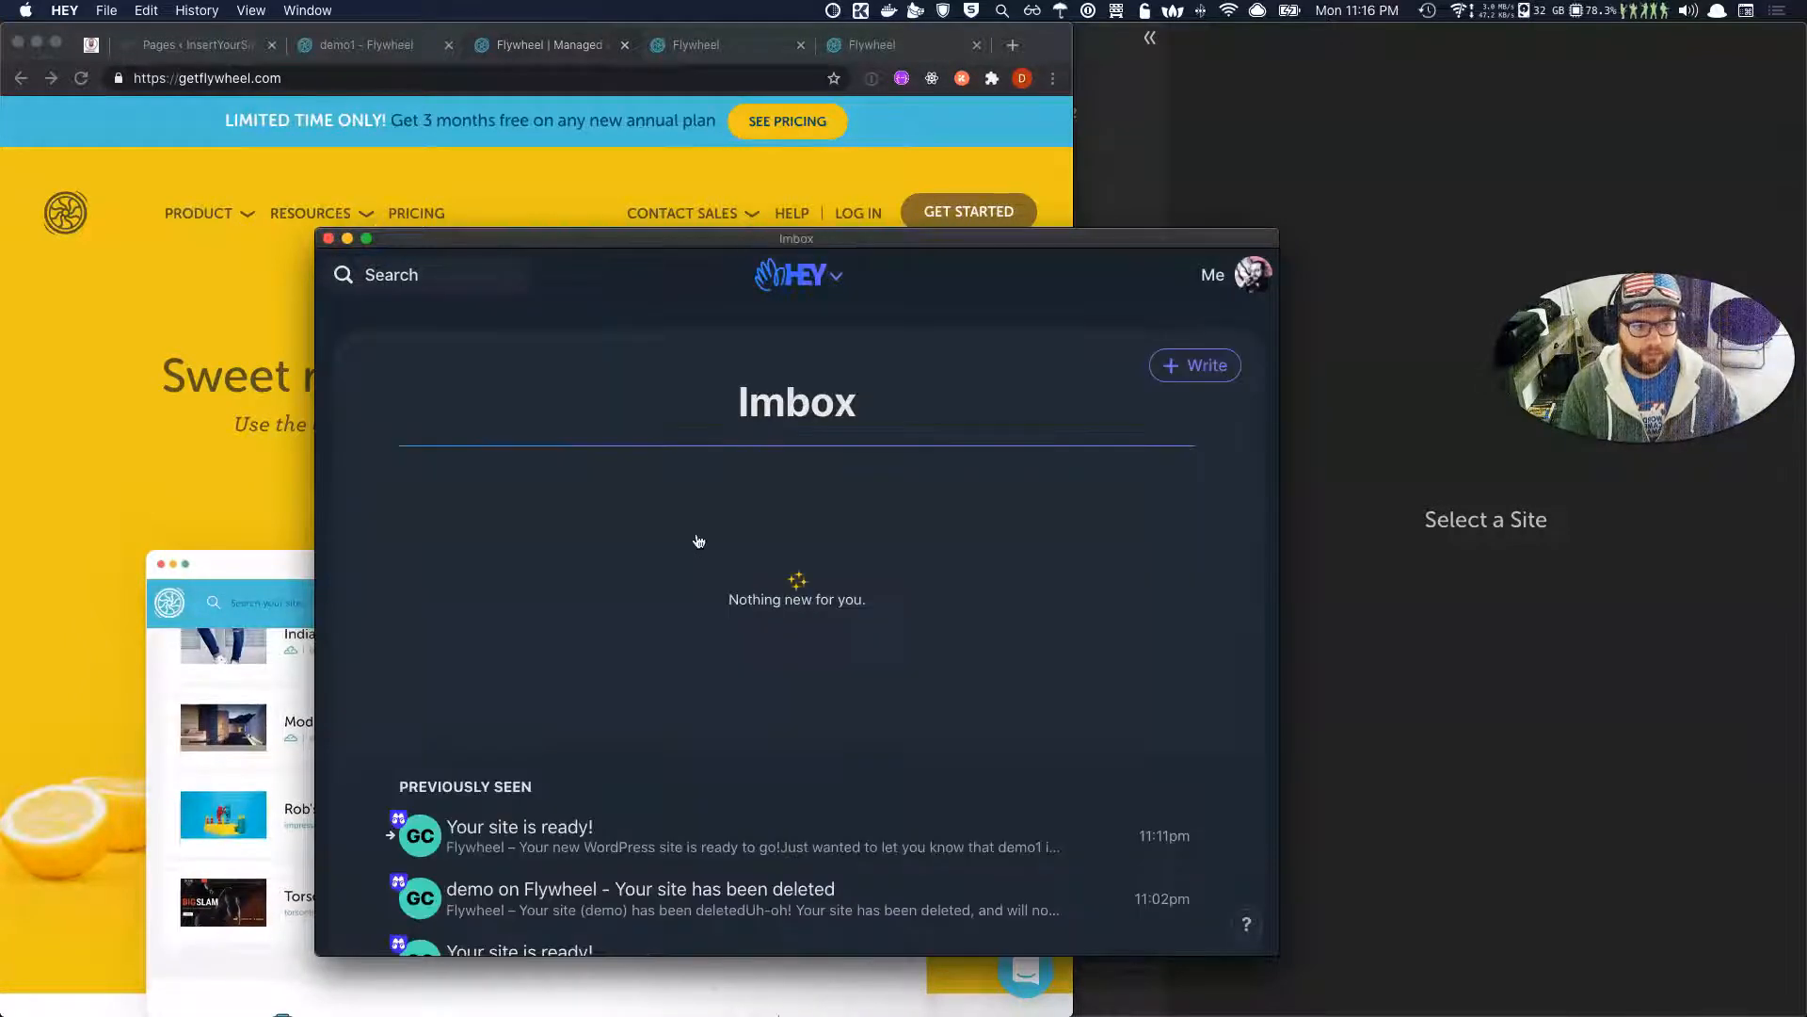
pyautogui.click(328, 240)
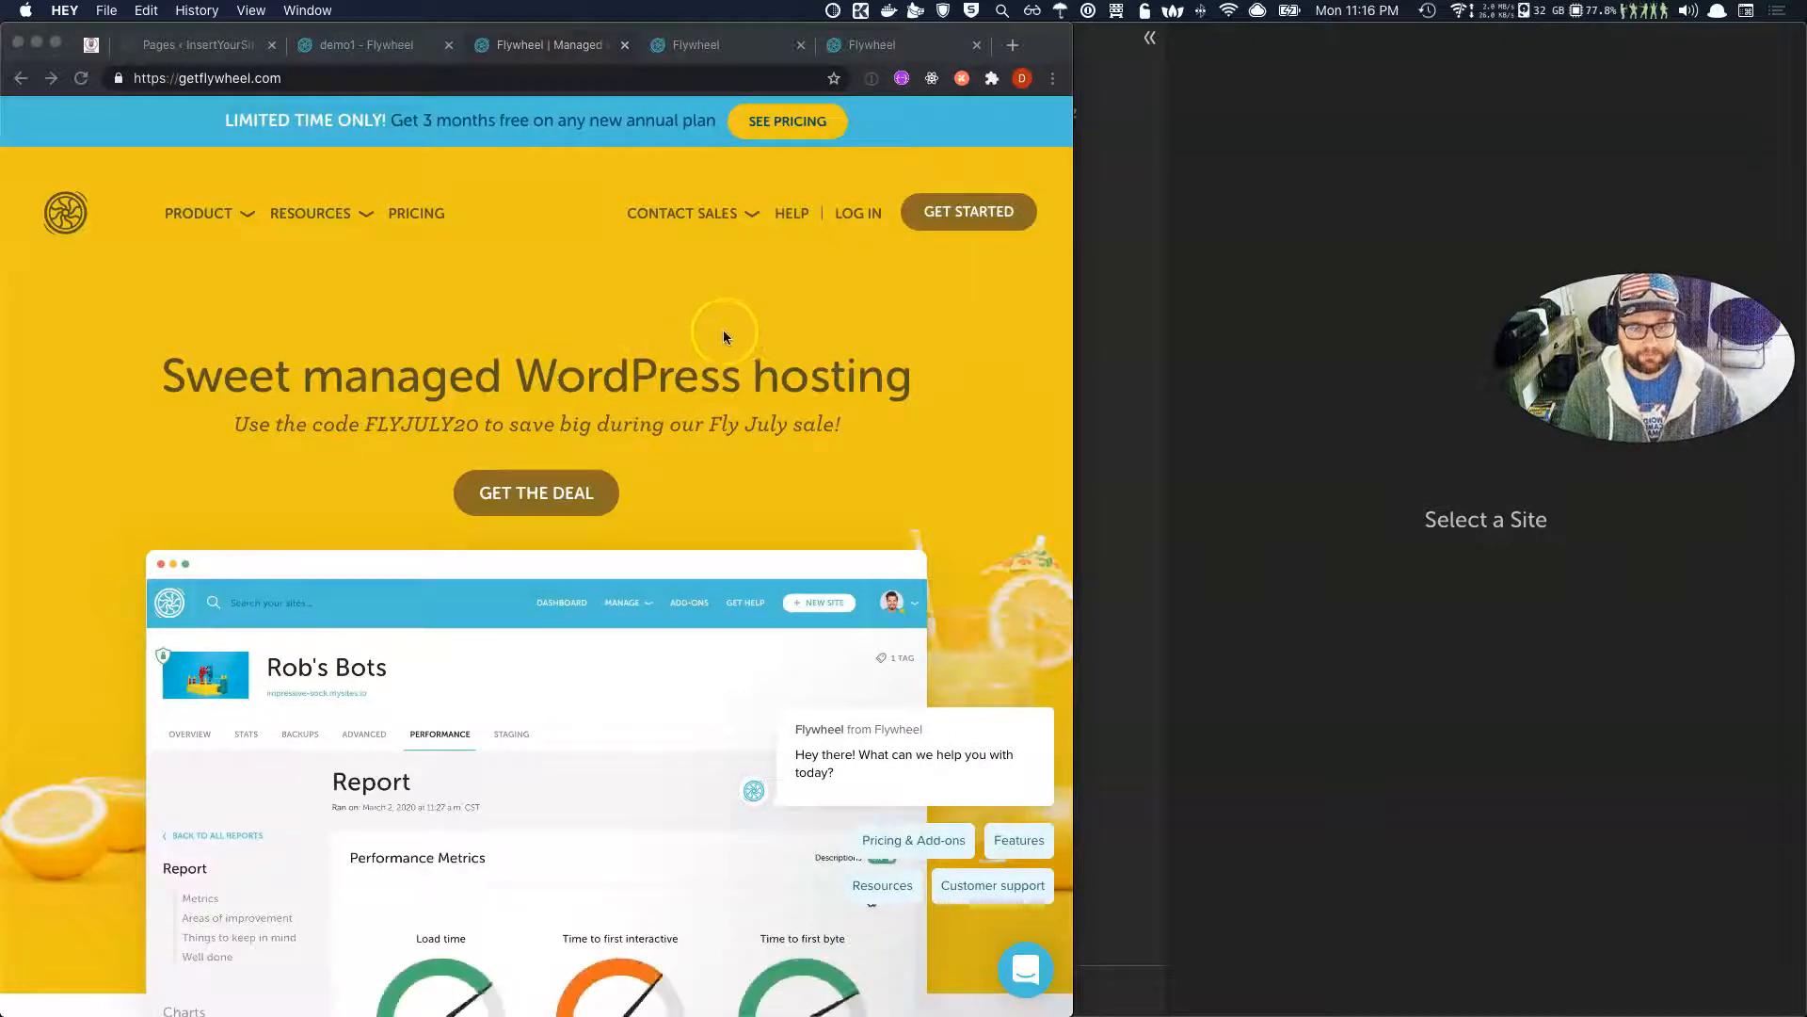
# Sign in on the app.getflywheel.com tab in Chrome and start a + New Site.
pyautogui.click(861, 214)
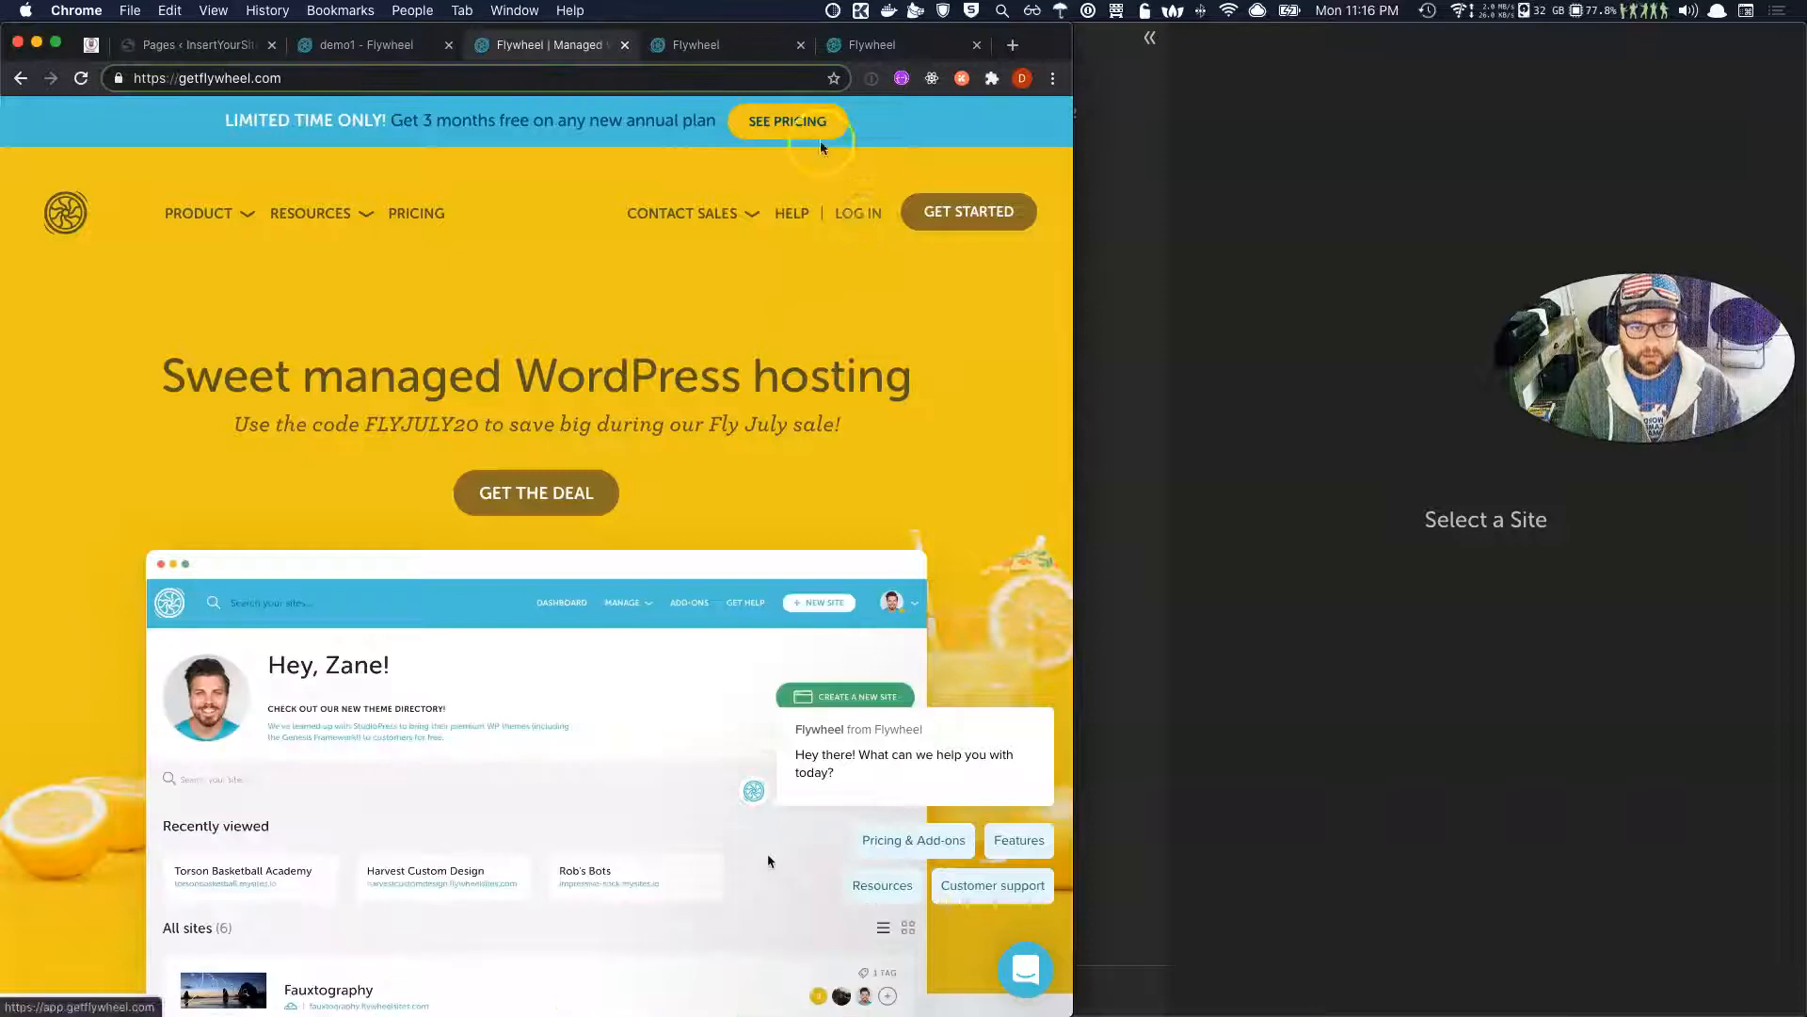
pyautogui.click(746, 51)
pyautogui.click(891, 38)
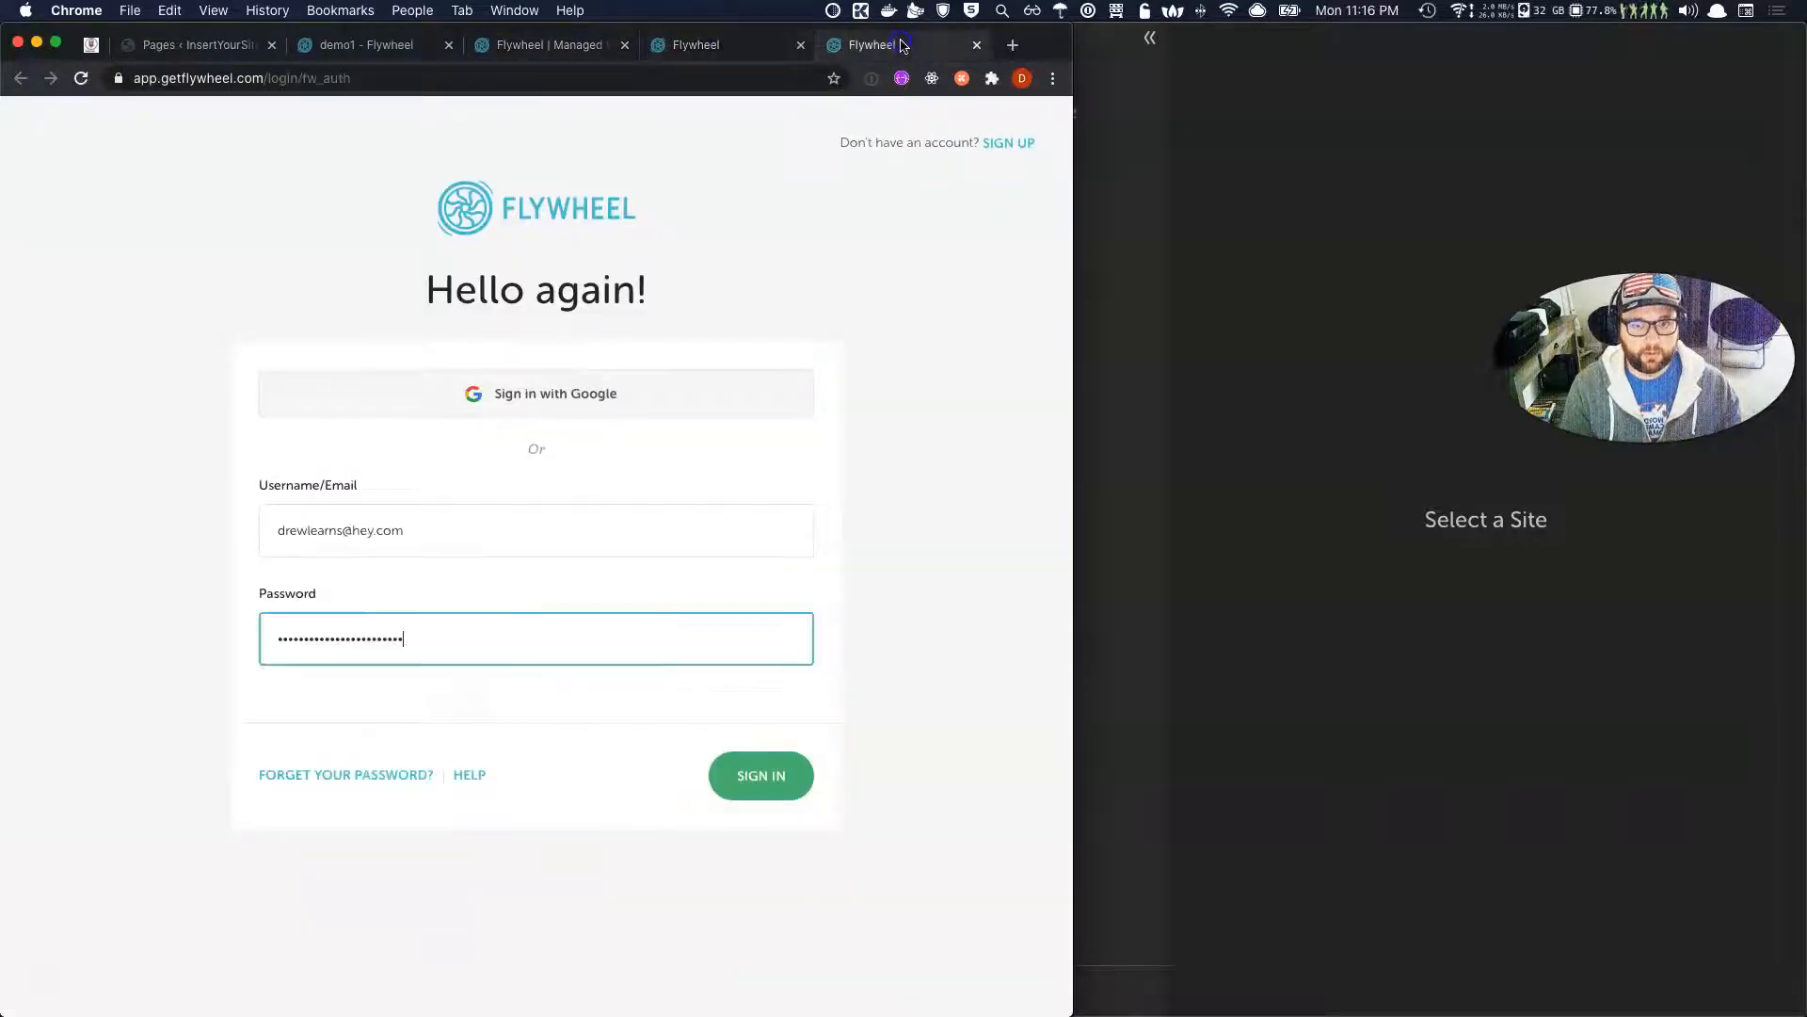
pyautogui.click(783, 797)
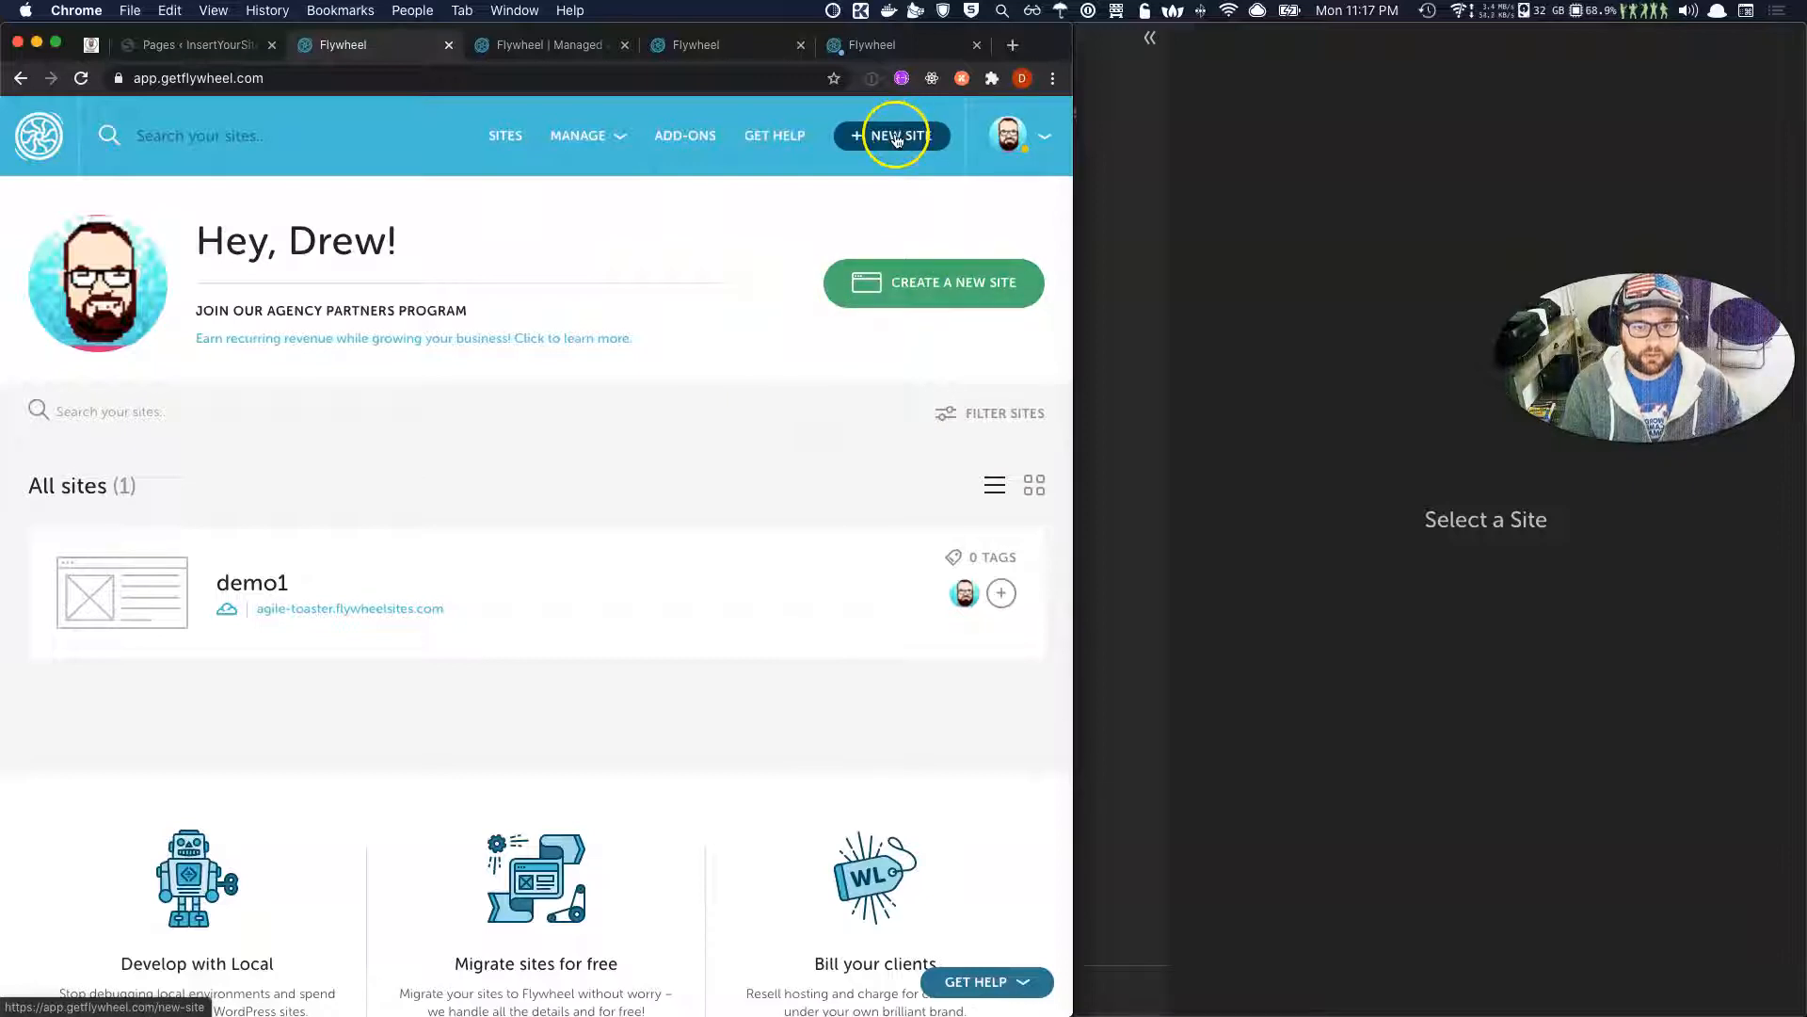
pyautogui.click(965, 288)
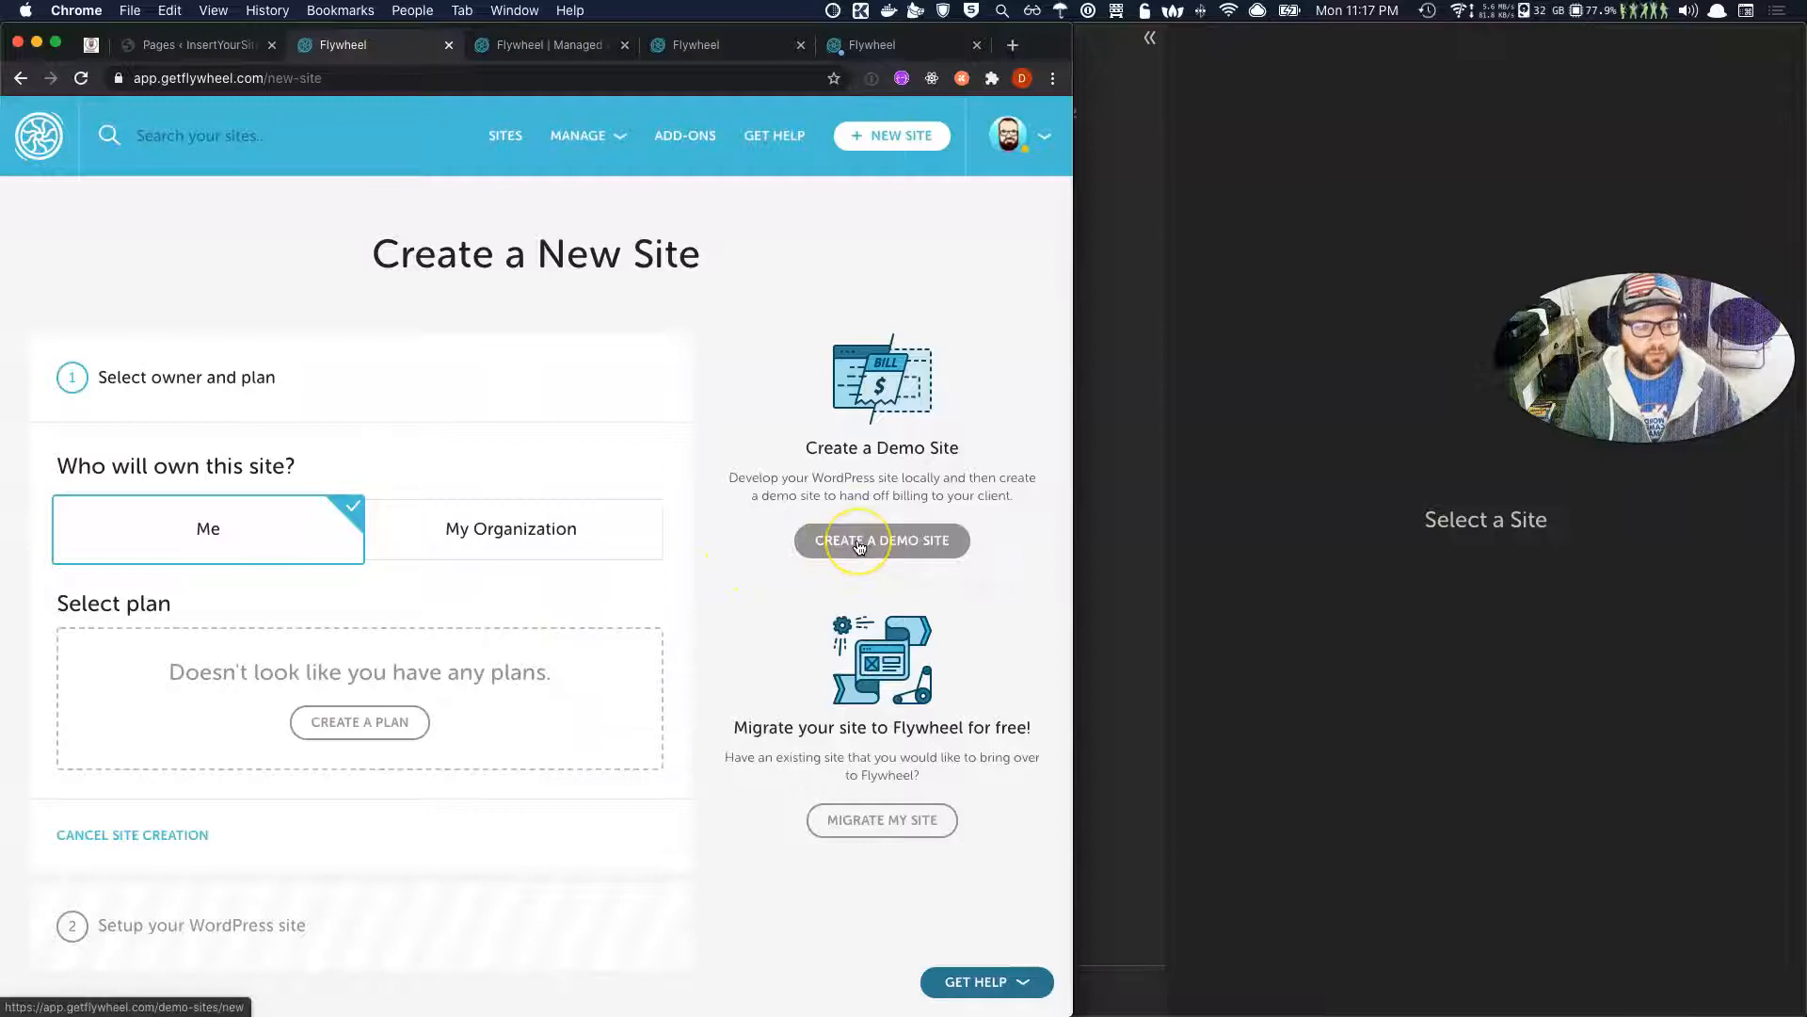
# Start a free demo site and fill in its site name, temporary domain and admin username.
pyautogui.click(940, 543)
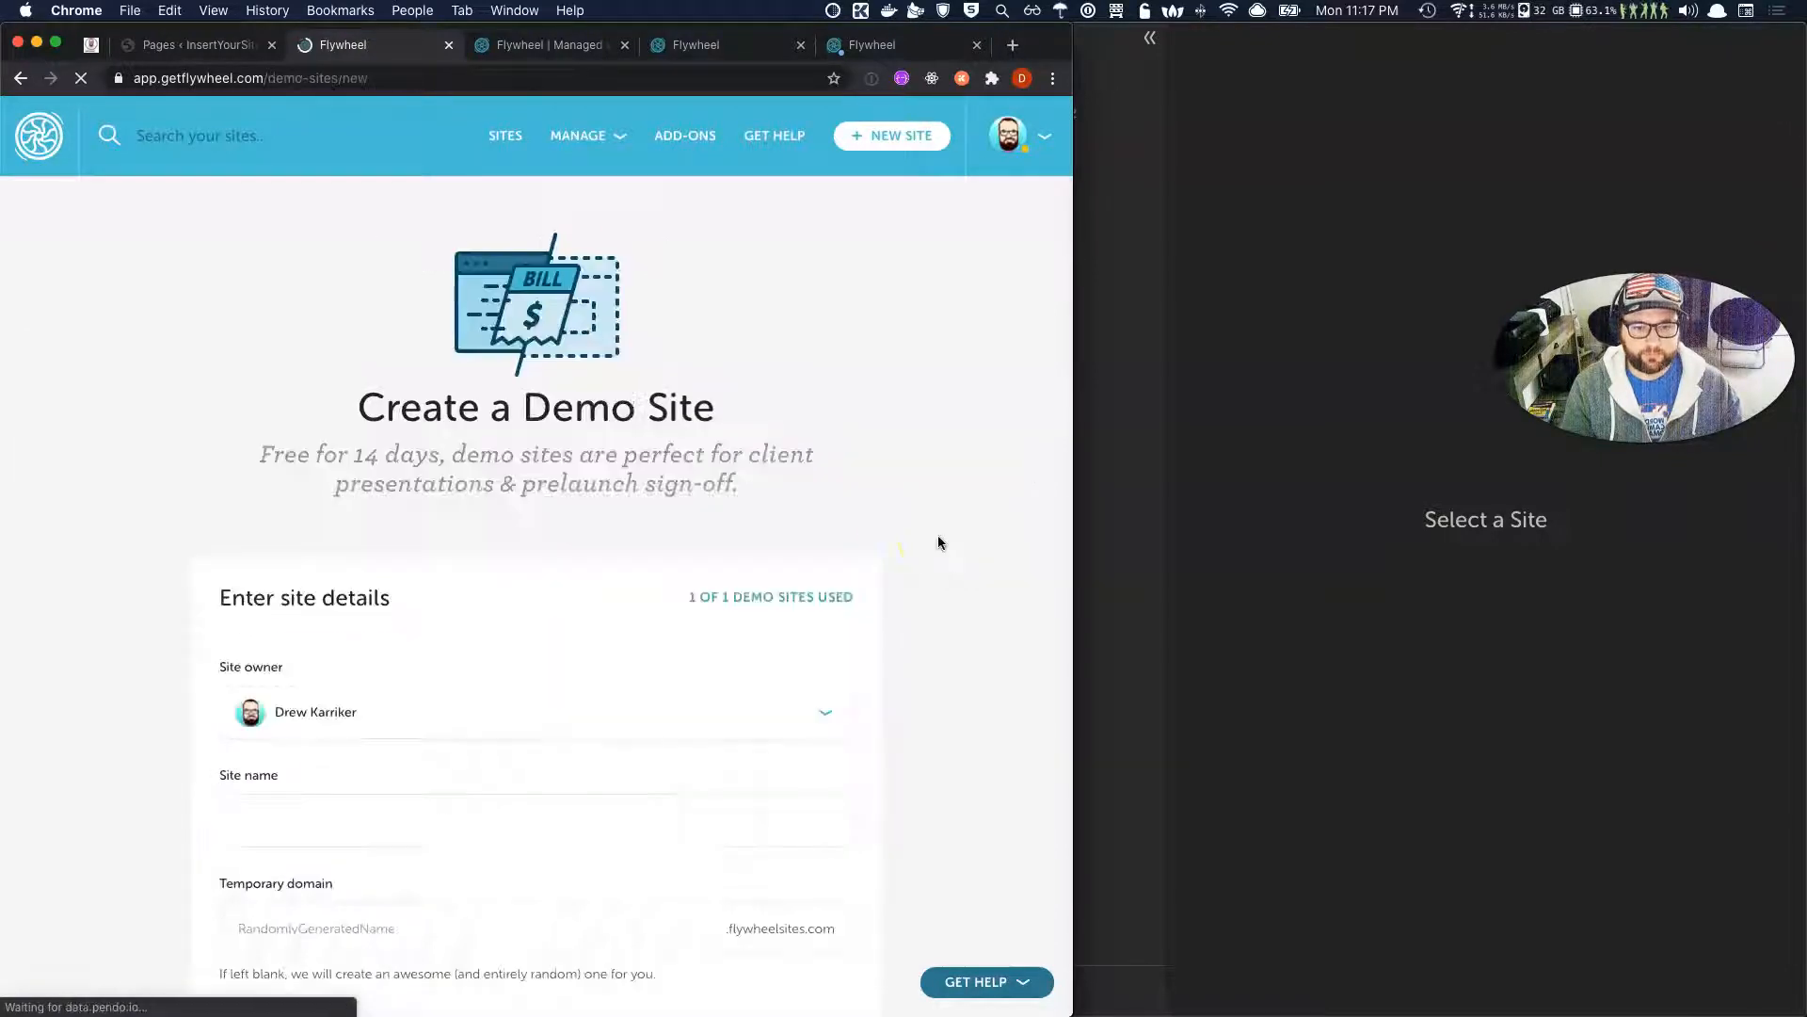
pyautogui.scroll(-5, 867, 553)
pyautogui.click(593, 480)
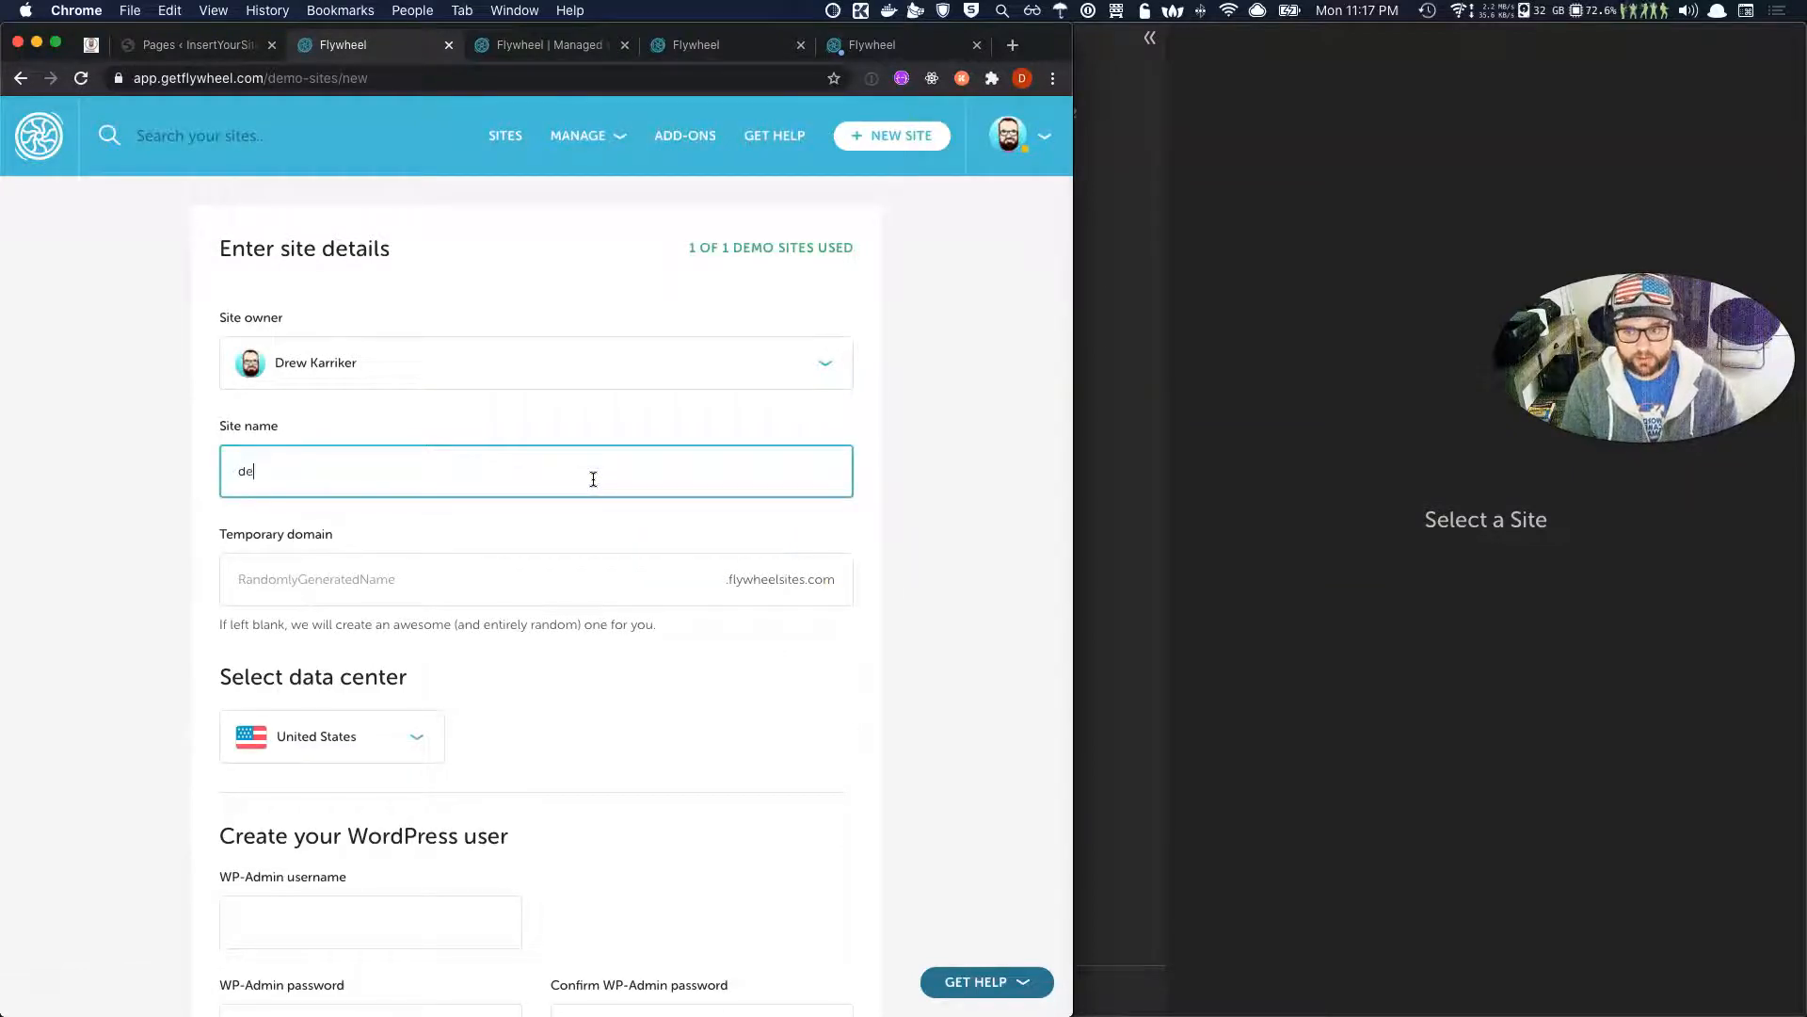
pyautogui.scroll(-2, 590, 477)
pyautogui.click(318, 381)
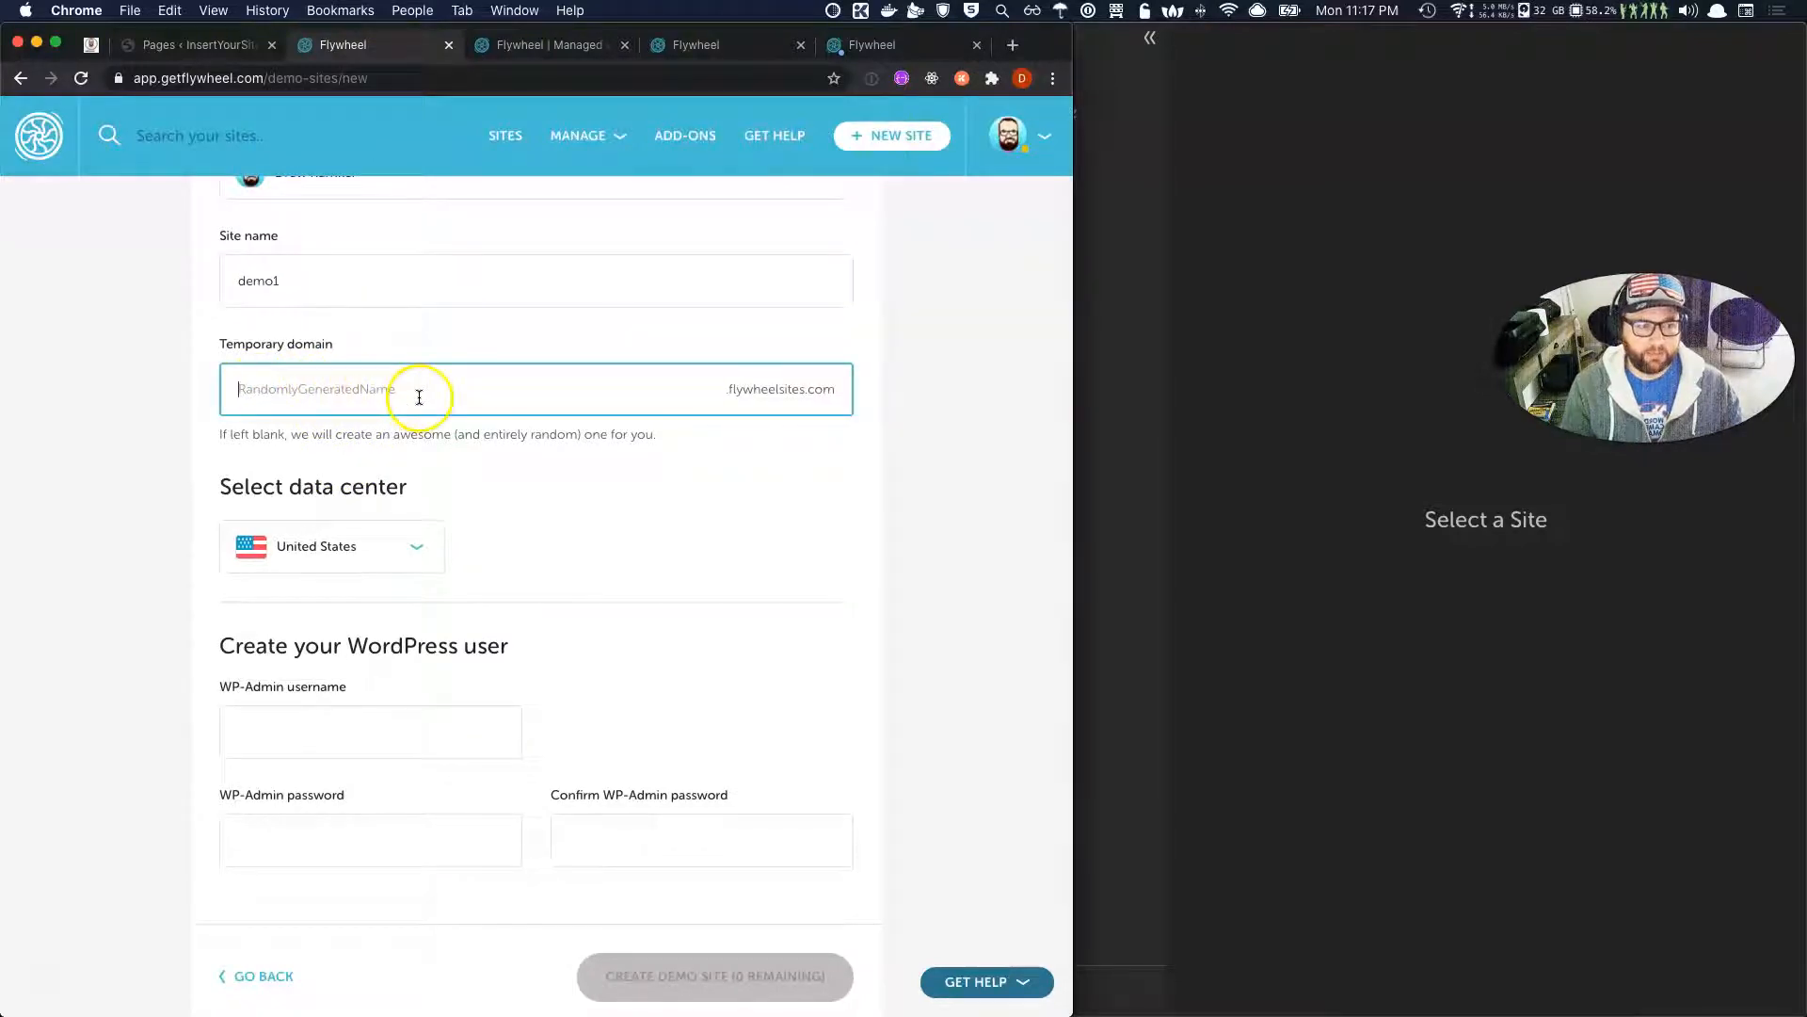
pyautogui.scroll(-1, 445, 601)
pyautogui.click(421, 605)
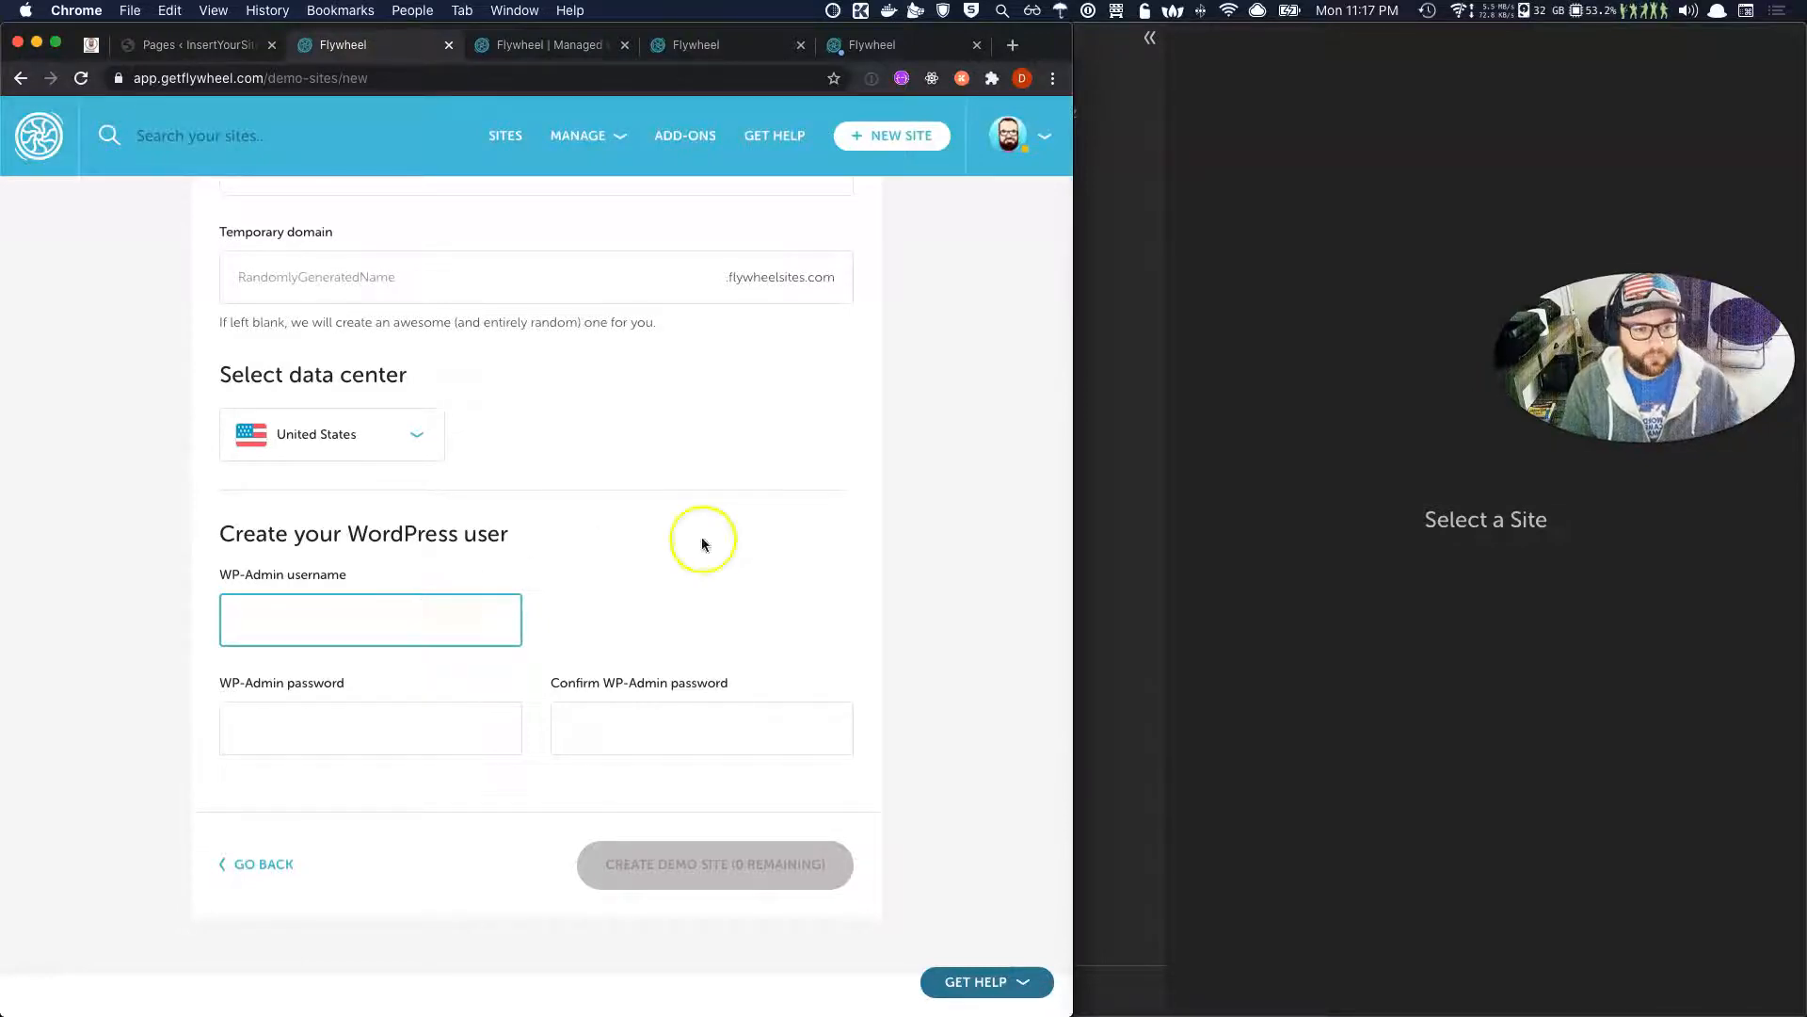
pyautogui.click(1154, 486)
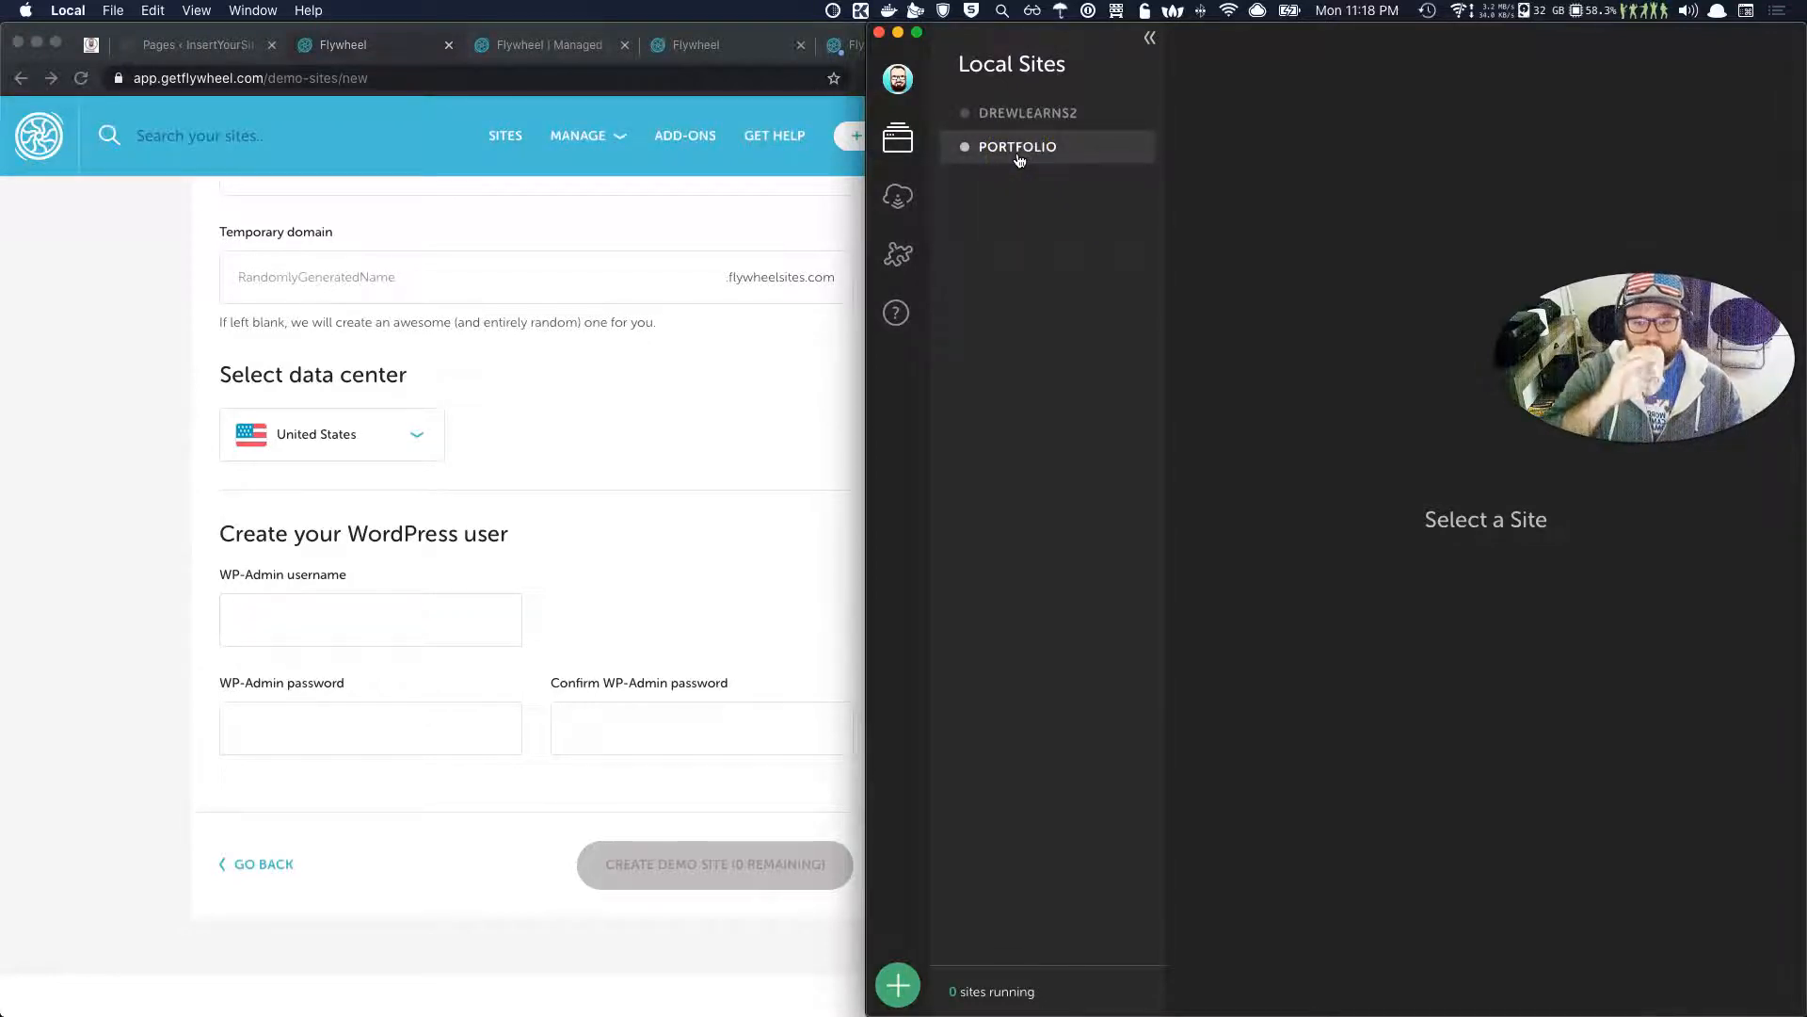
# Enter and confirm the WP-Admin password, try to create the site, then return to SITES.
pyautogui.click(656, 505)
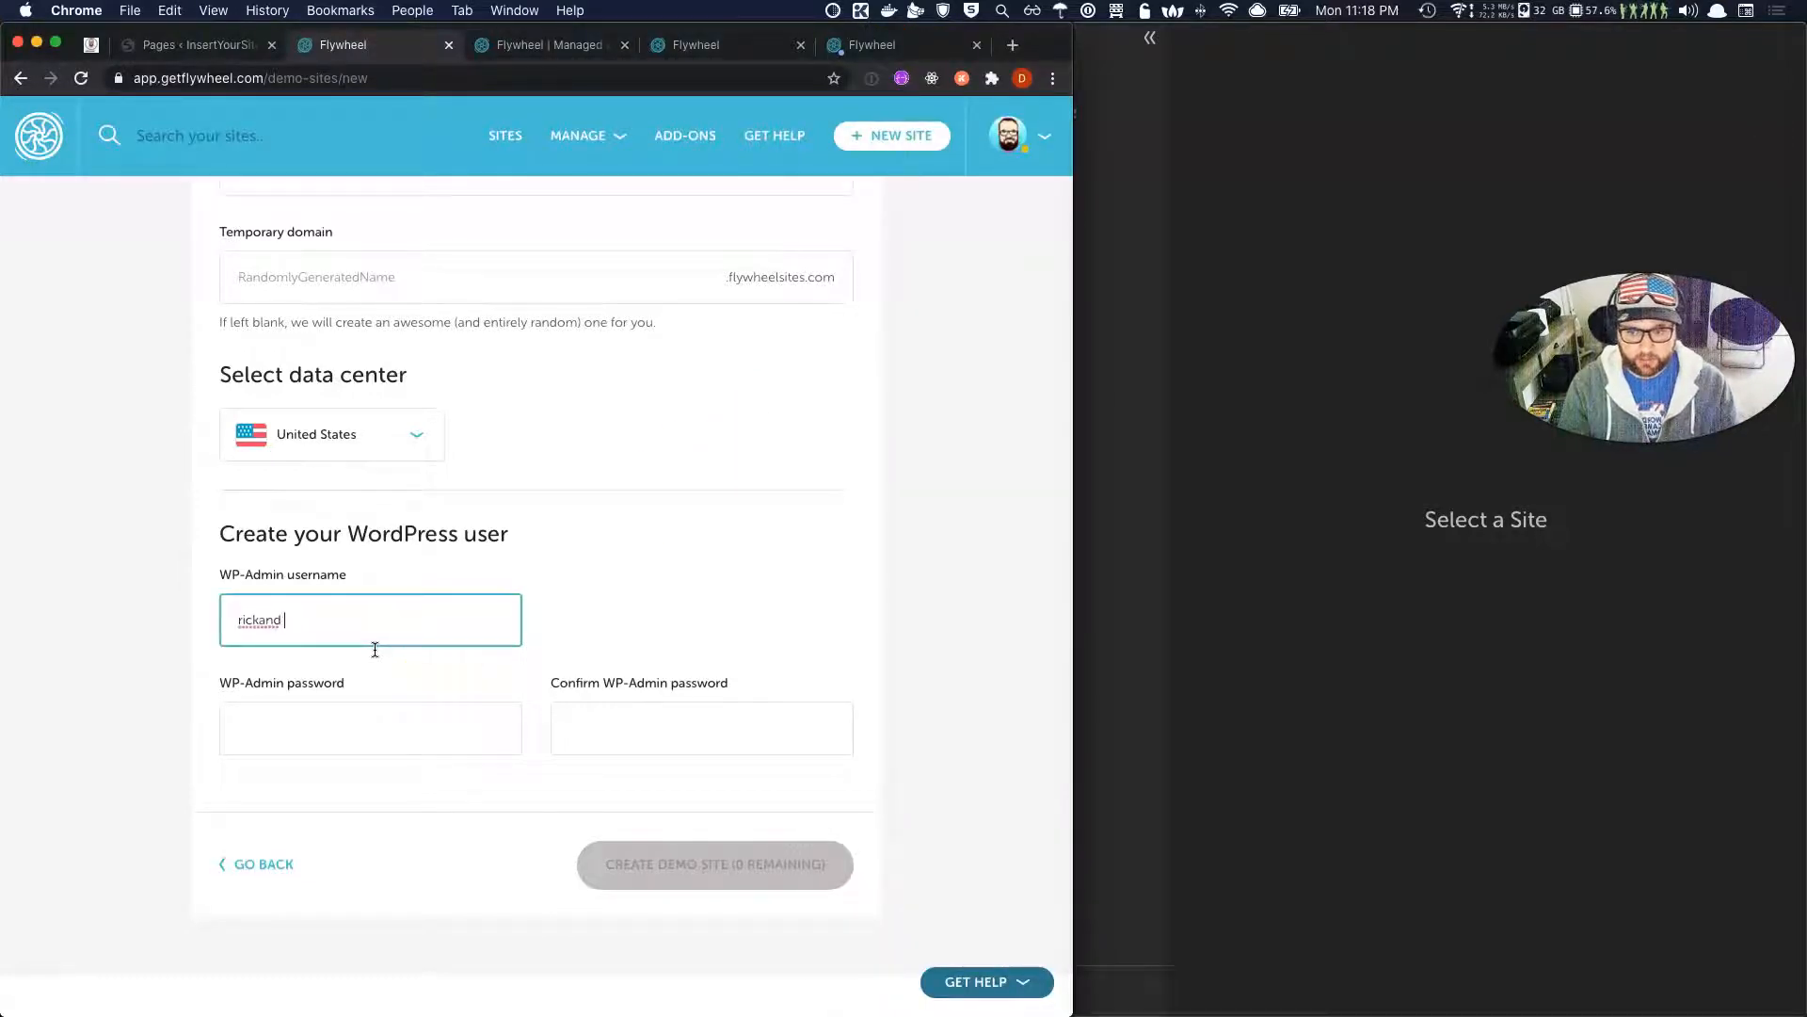
pyautogui.press('Tab')
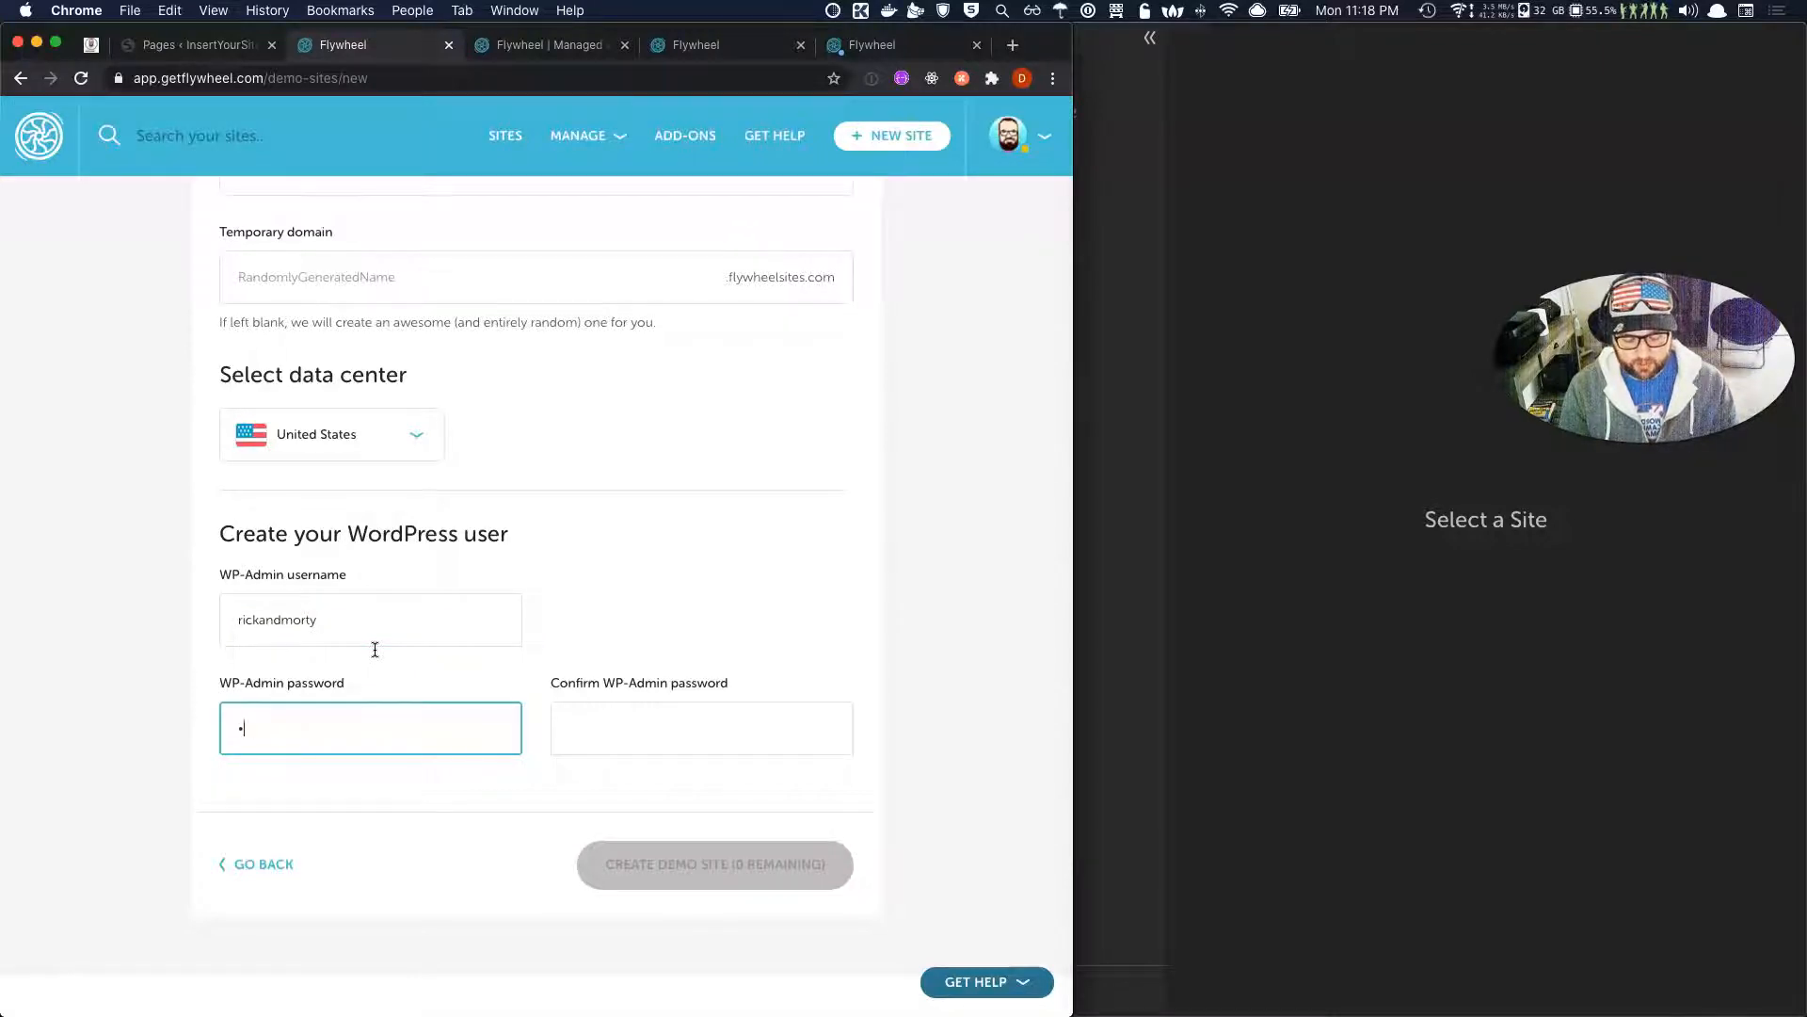
pyautogui.press('Tab')
pyautogui.write('•••••••••••')
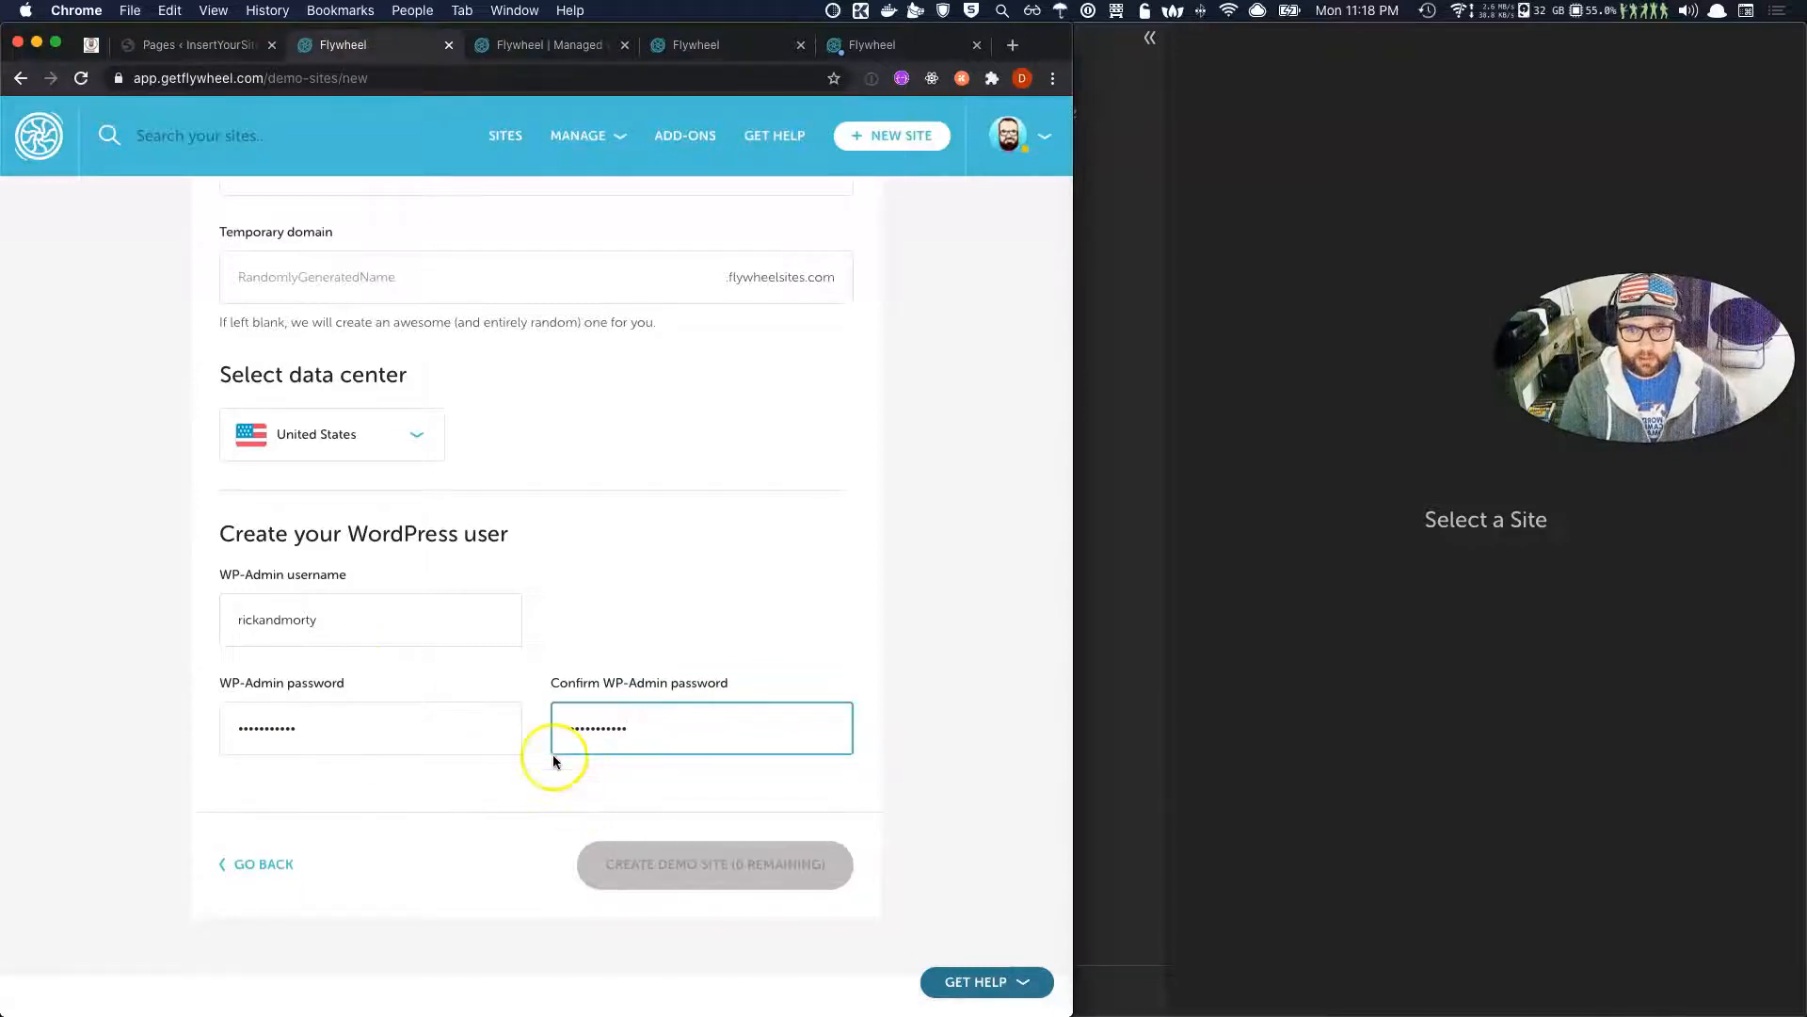
pyautogui.scroll(3, 488, 533)
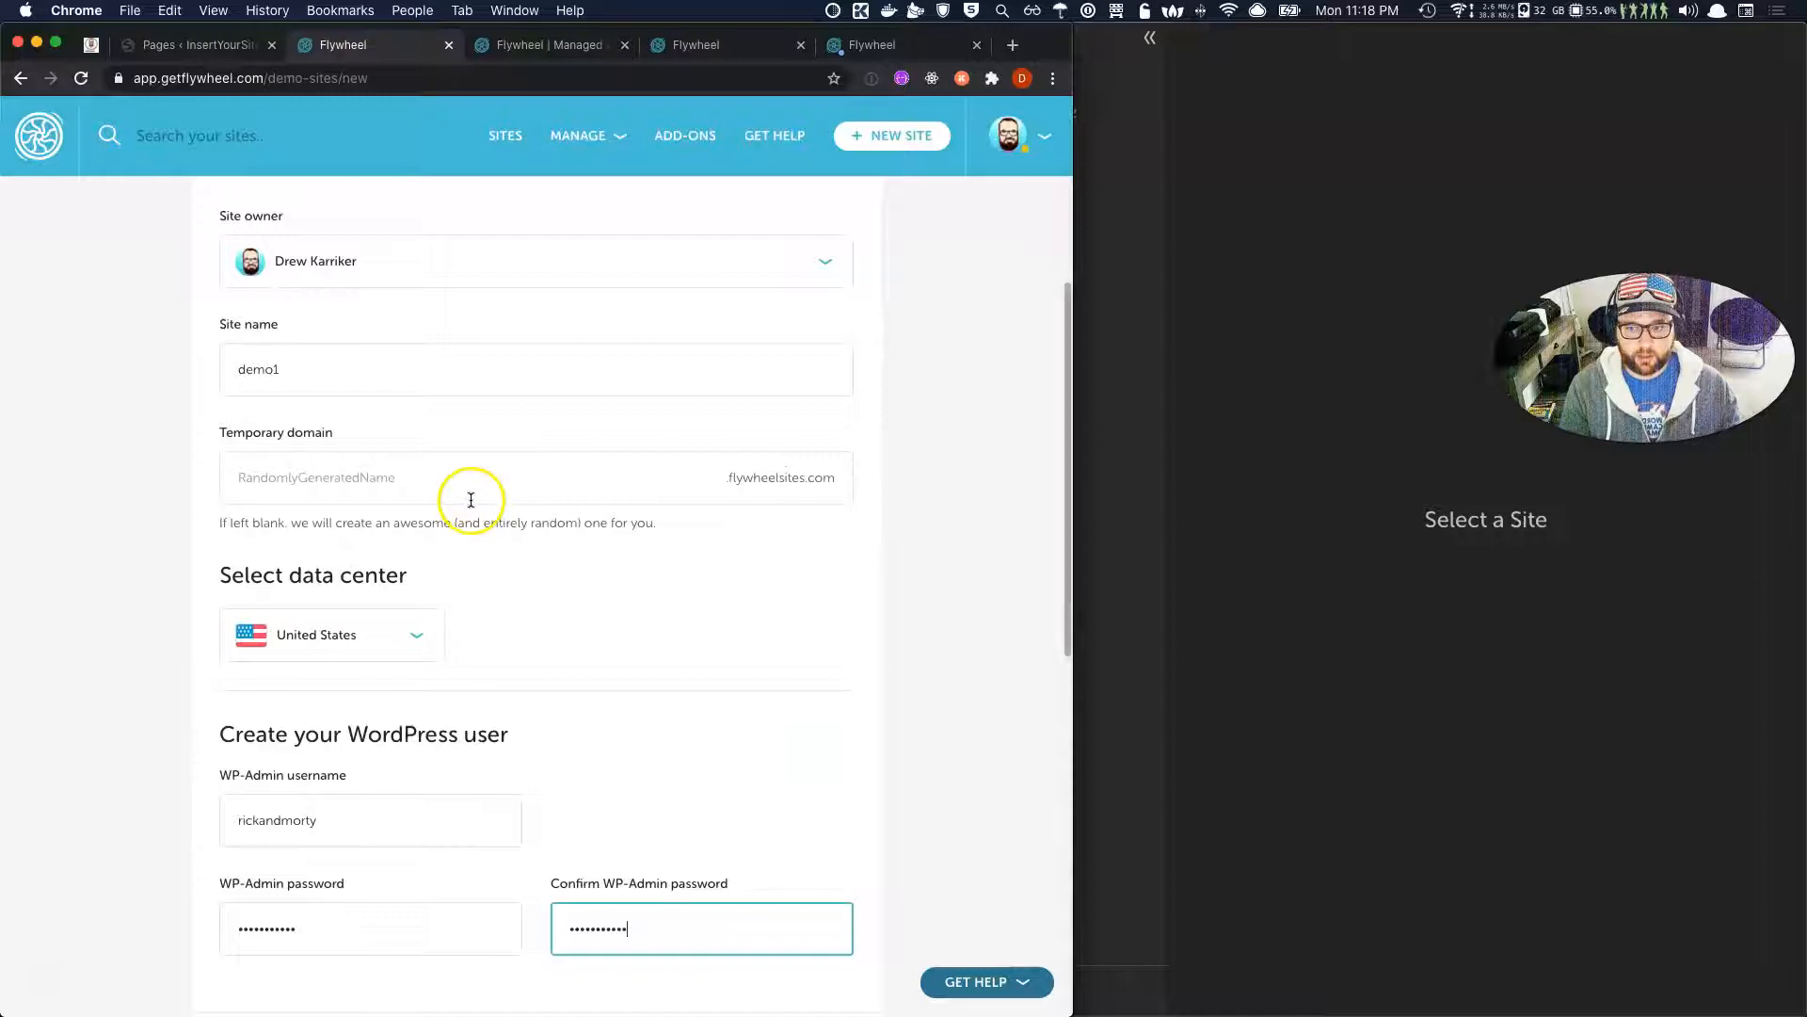
pyautogui.scroll(-6, 471, 499)
pyautogui.click(415, 533)
pyautogui.click(740, 555)
pyautogui.click(651, 672)
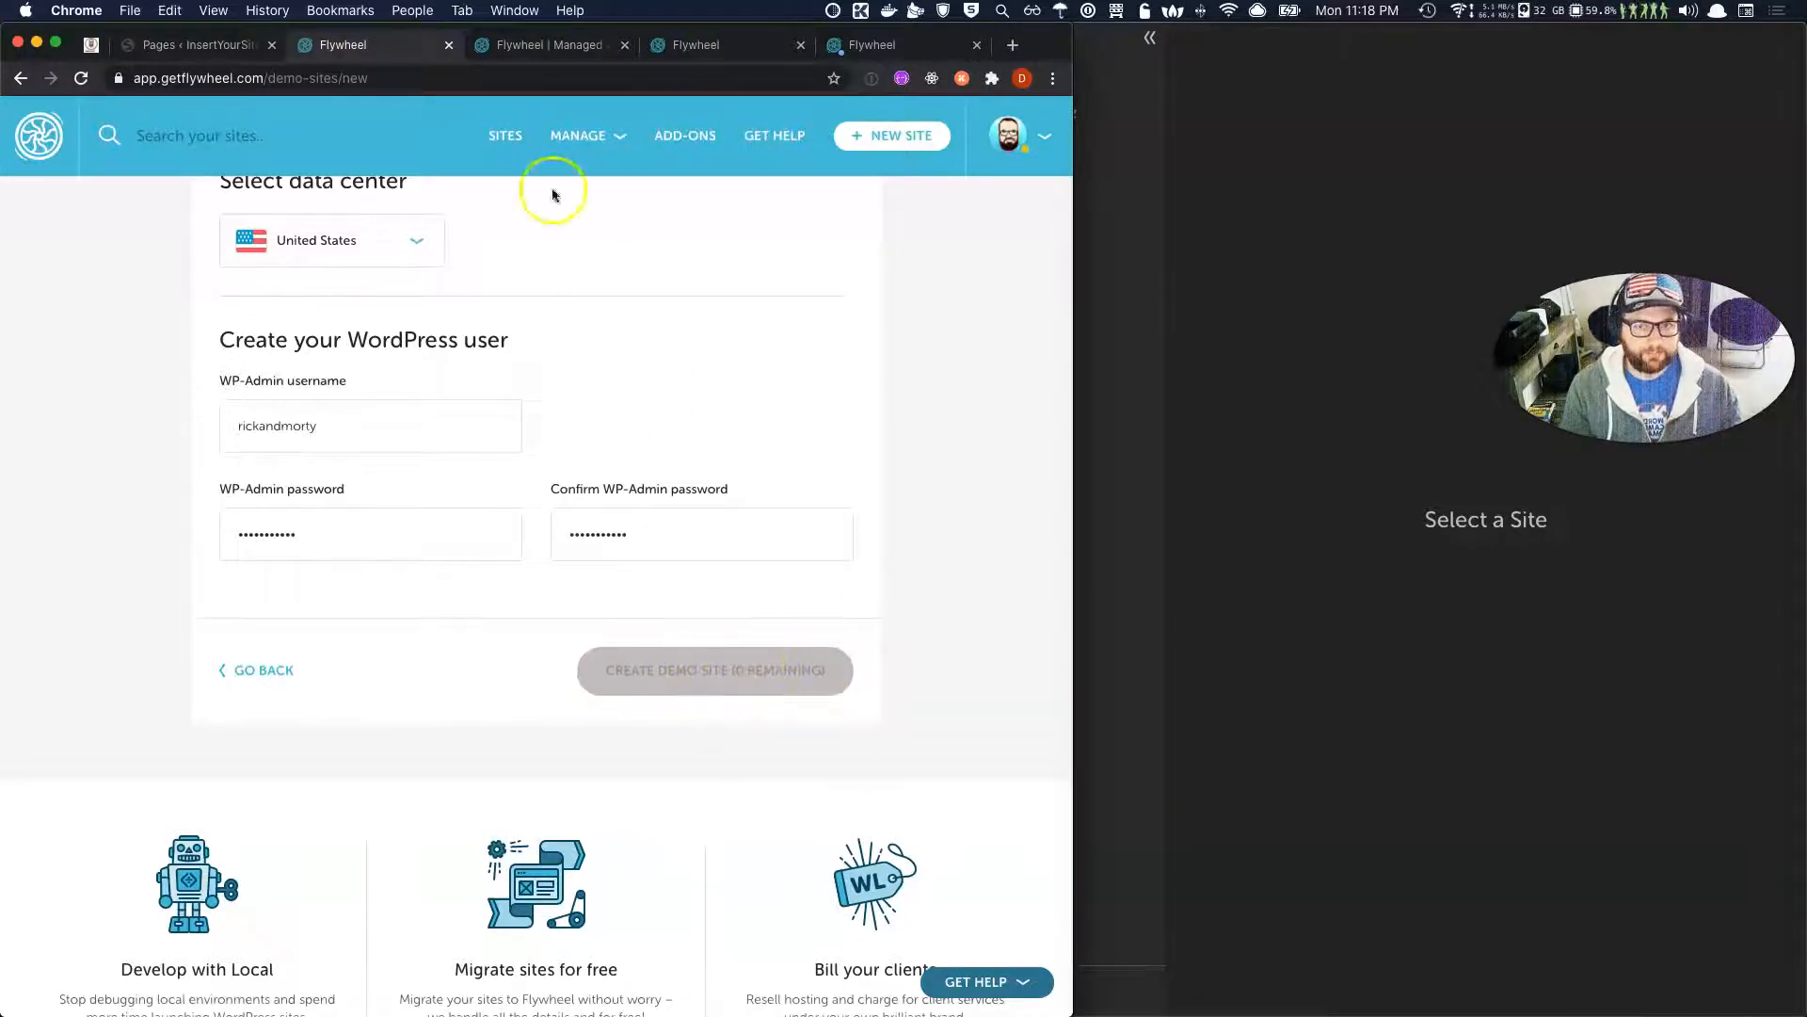
pyautogui.click(501, 146)
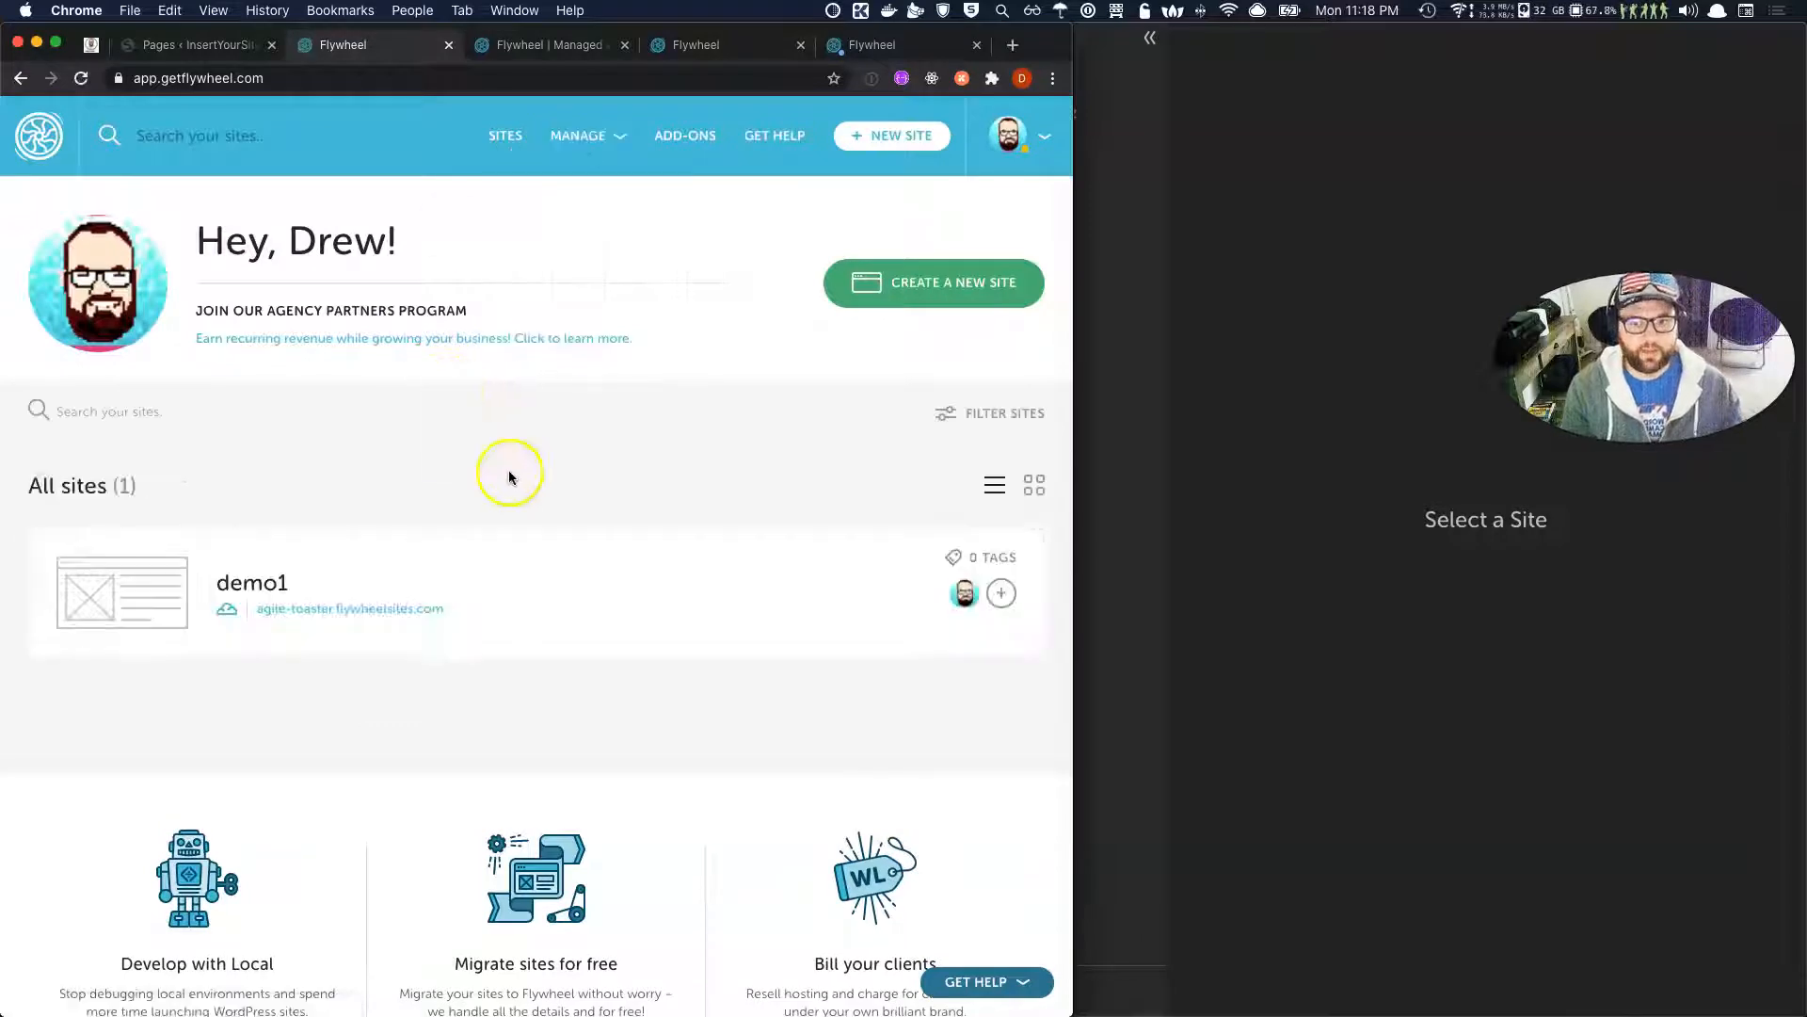
# In Local, open the Connect hosting page and the list of hosts to log in to.
pyautogui.click(1230, 408)
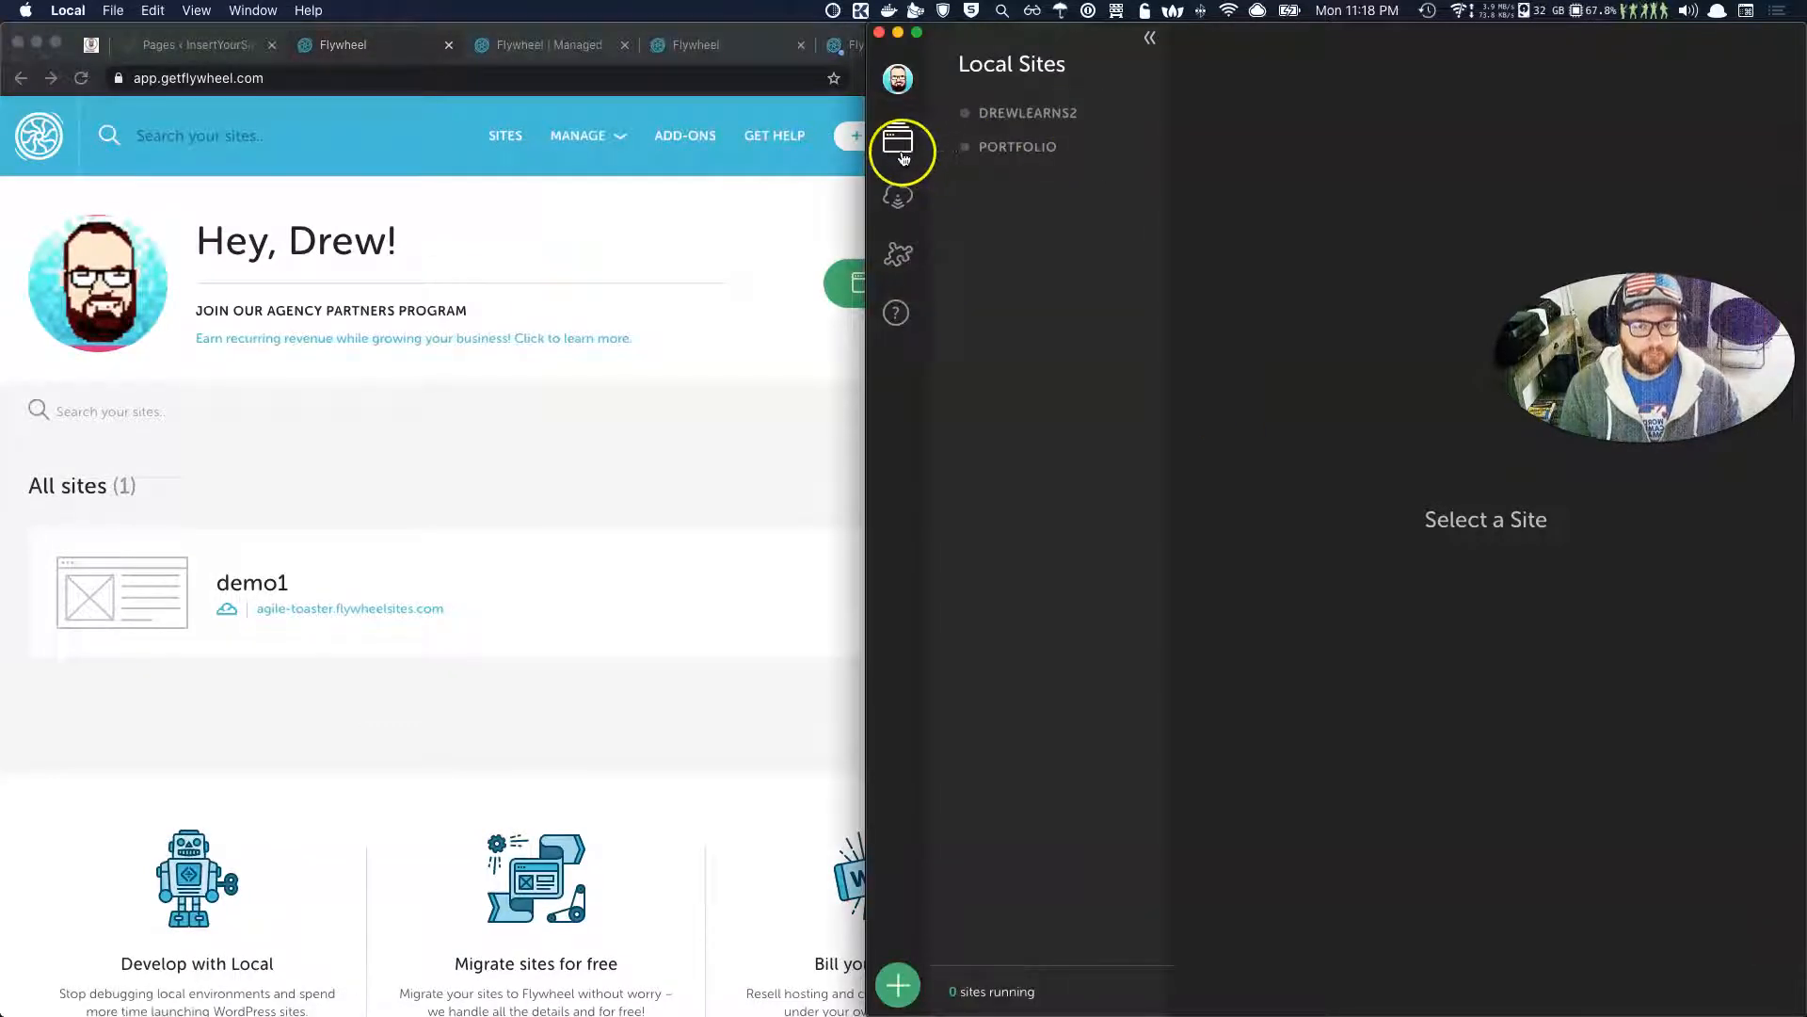
pyautogui.click(899, 193)
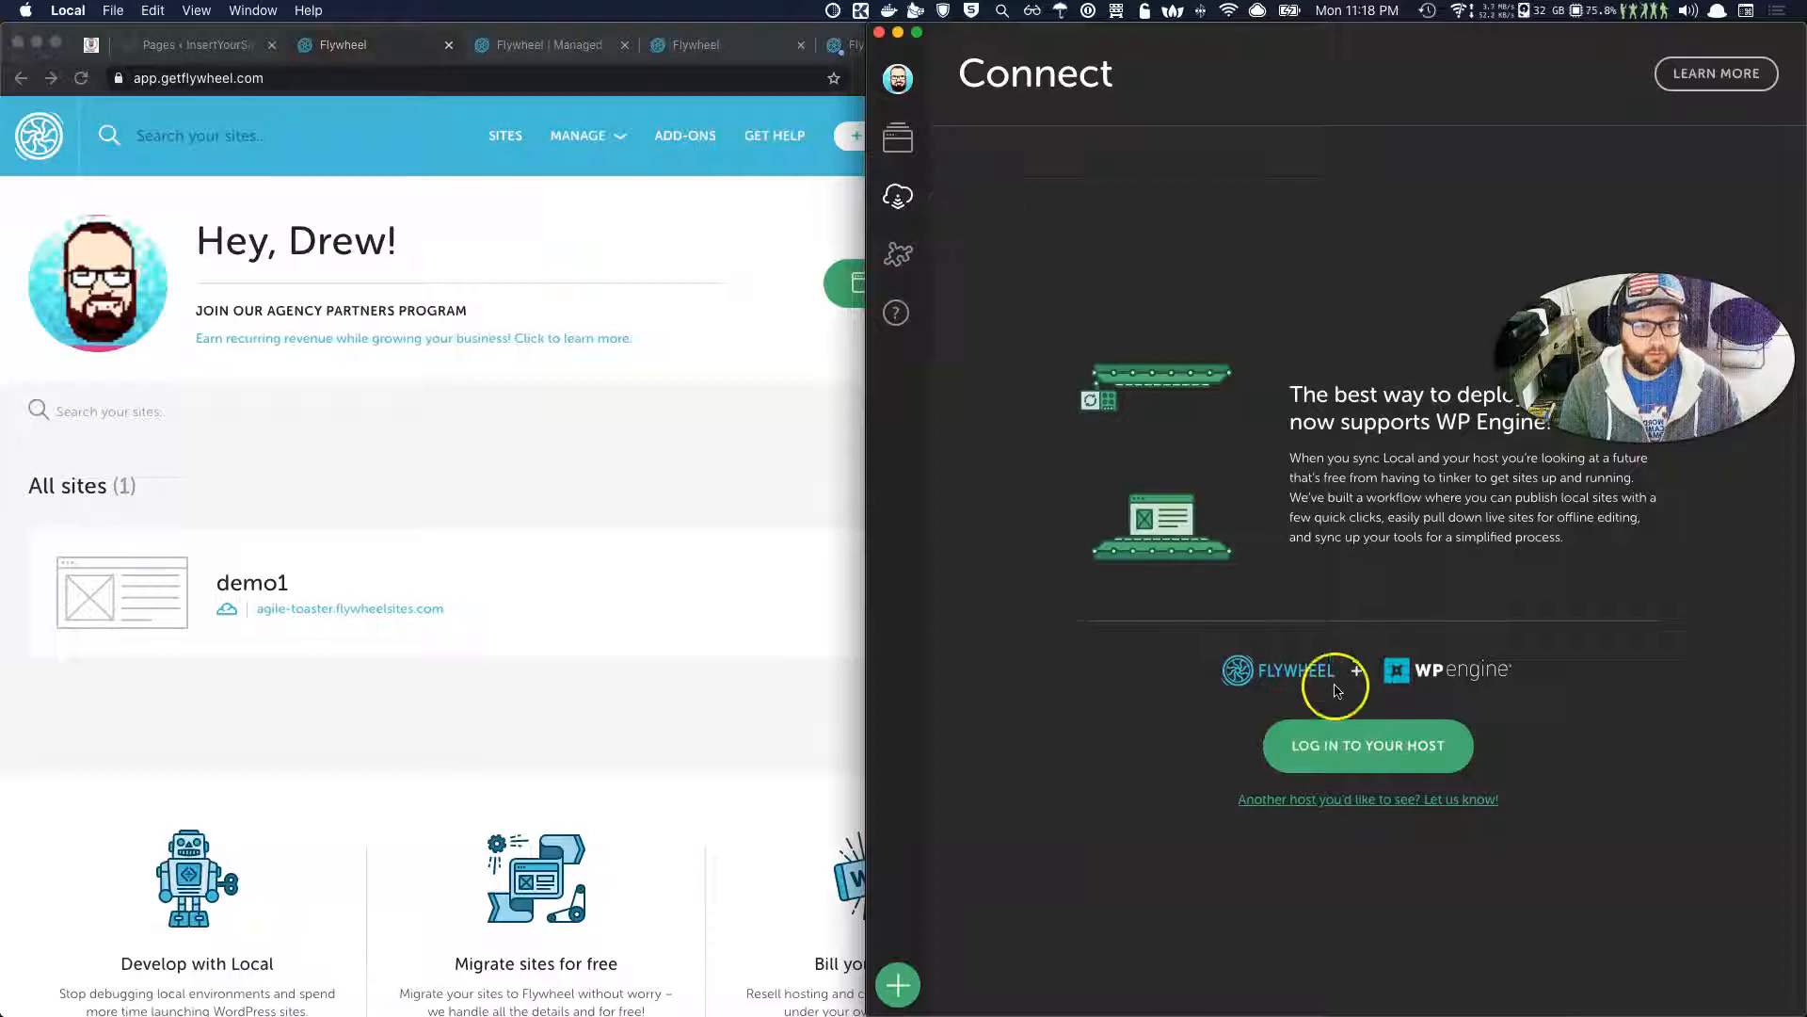
pyautogui.click(1342, 749)
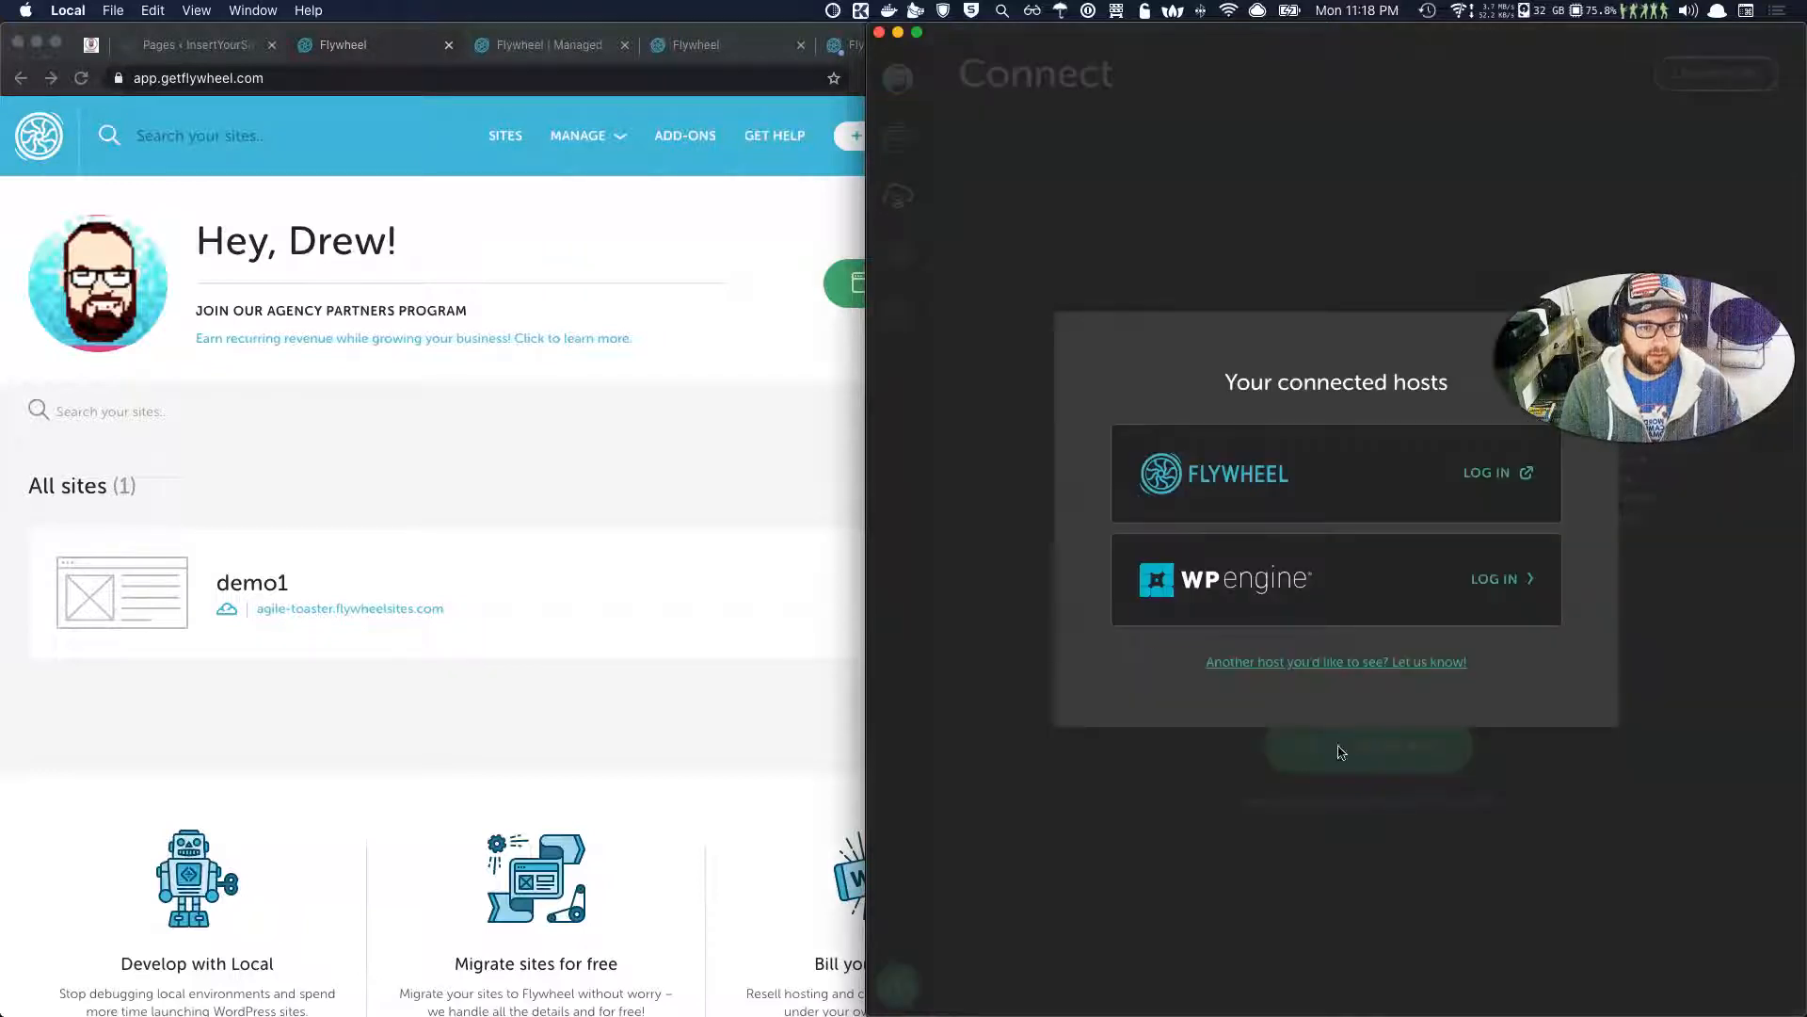
pyautogui.click(899, 195)
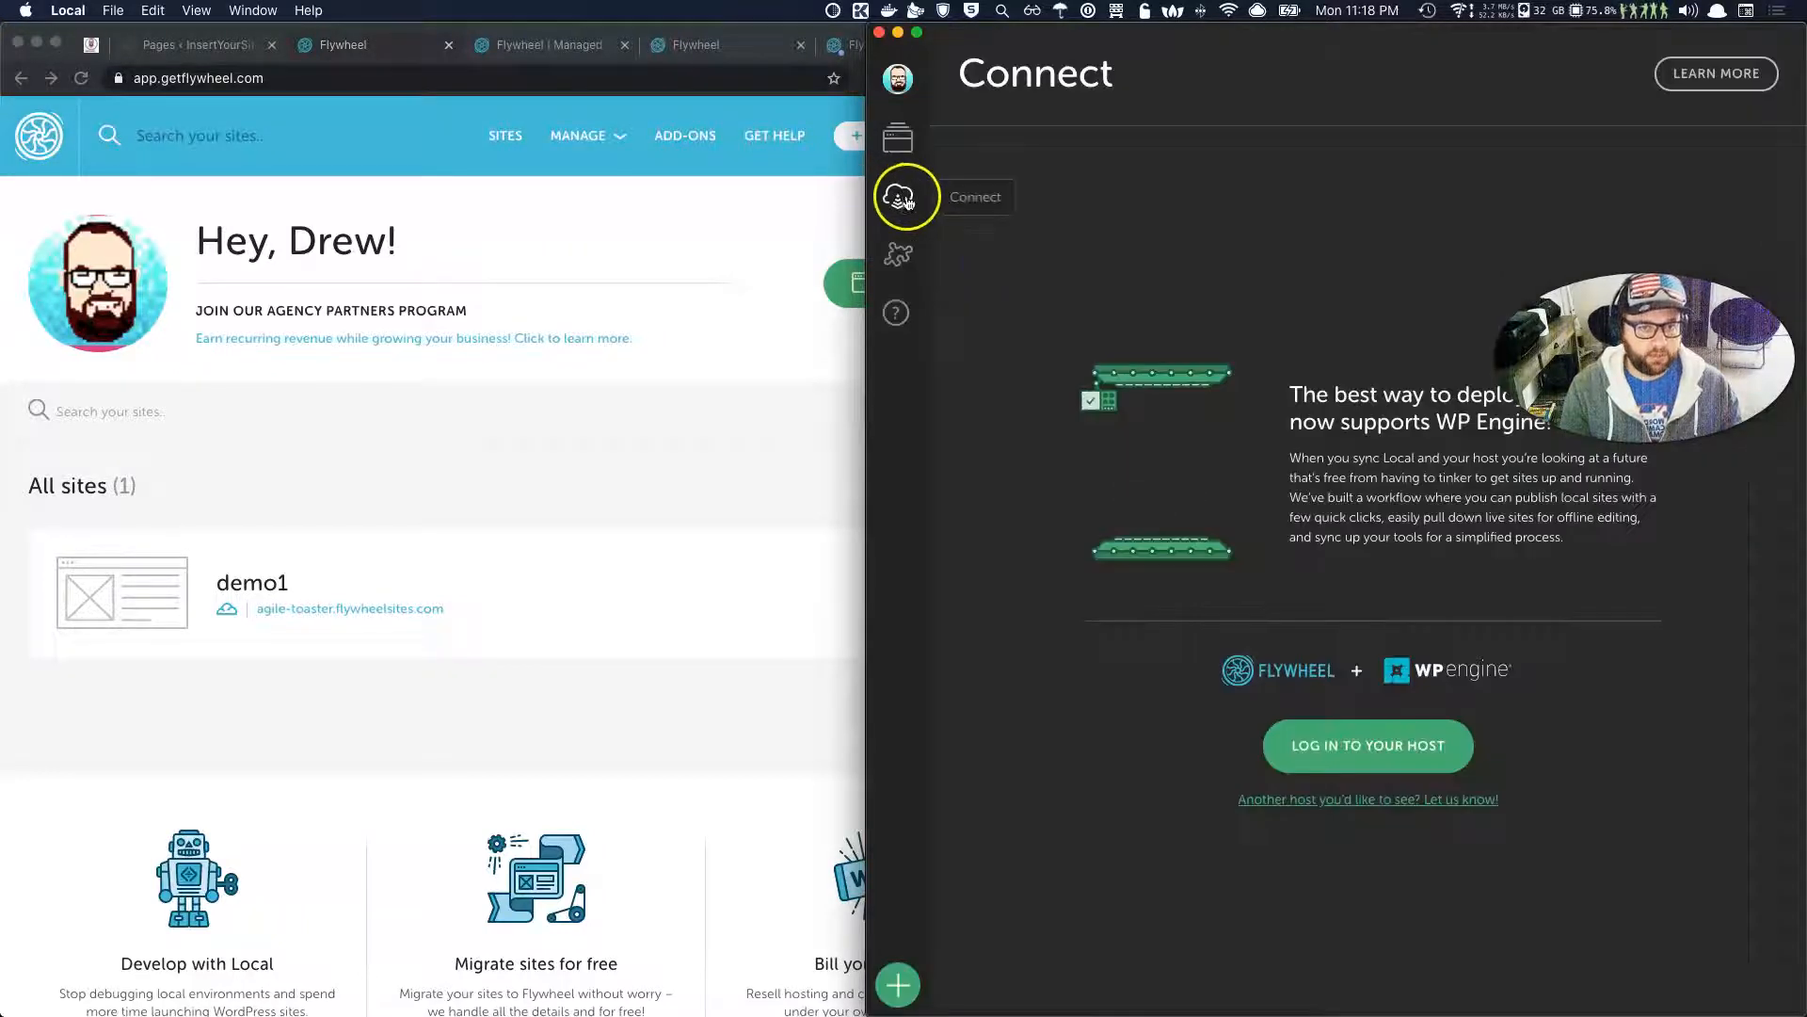
pyautogui.click(1384, 747)
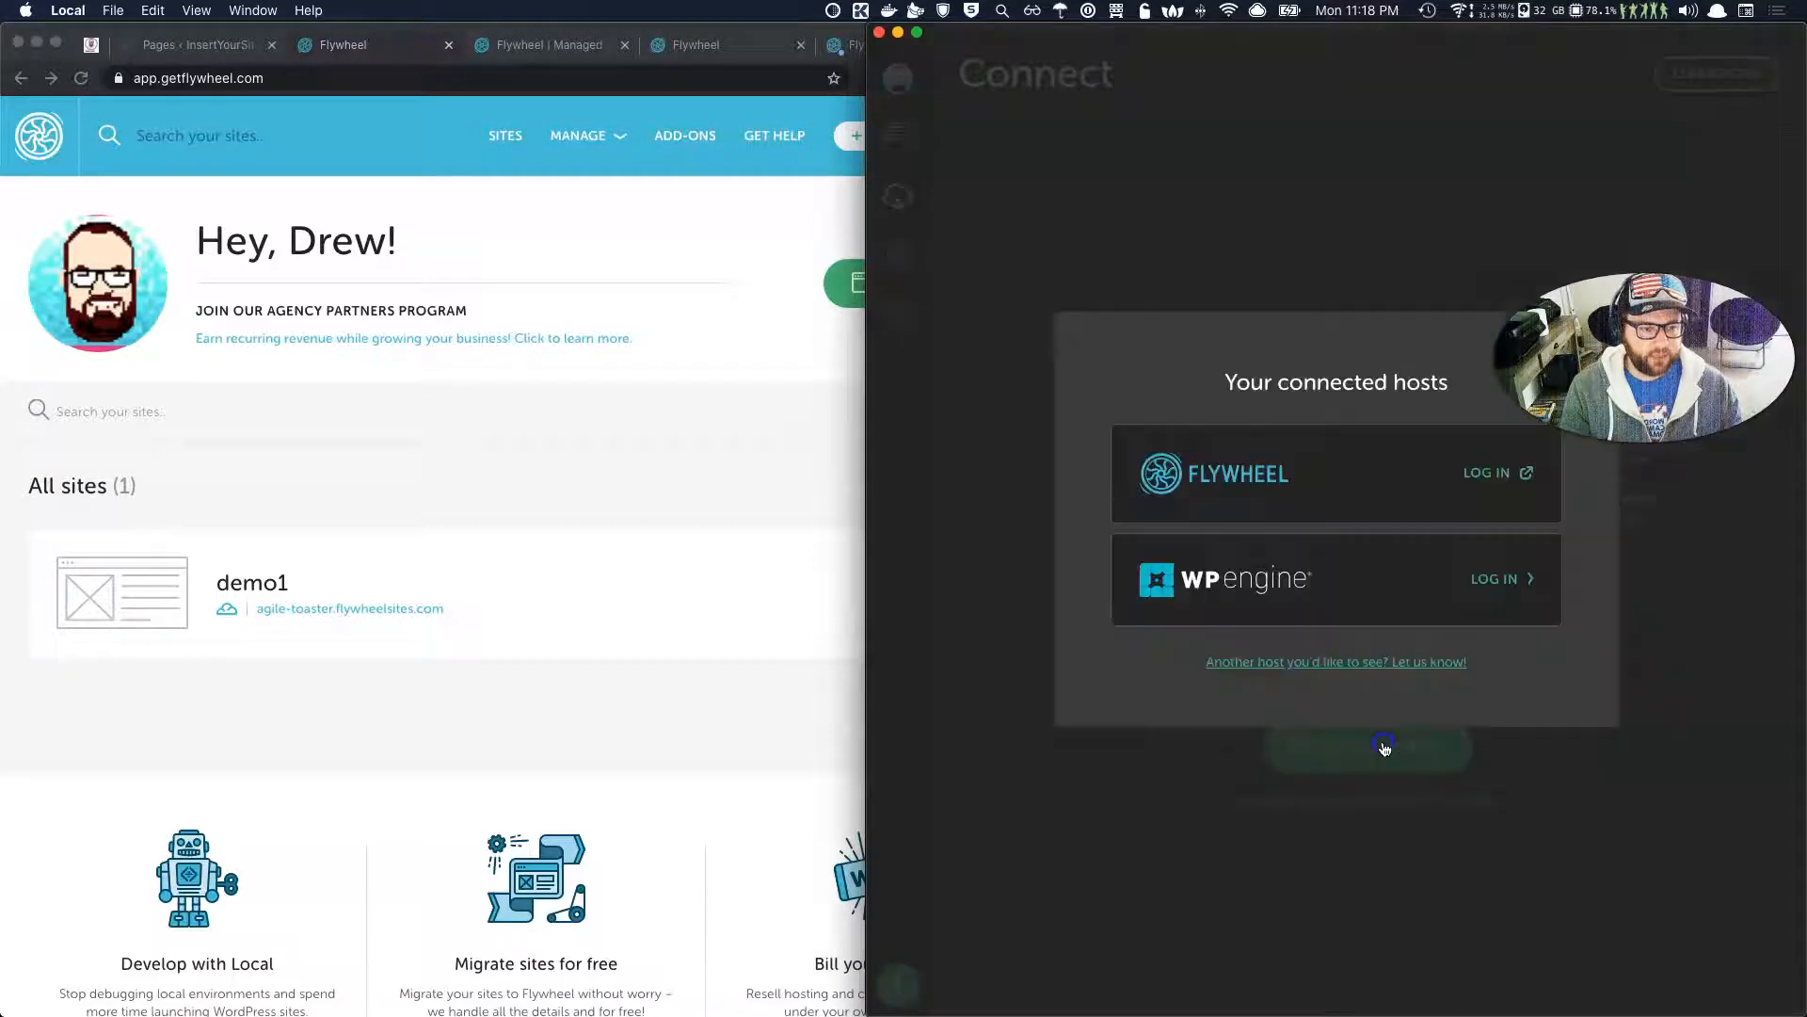
# Log in to Flywheel, approve access for Local in Chrome, and hand the login back to Local.
pyautogui.click(1497, 483)
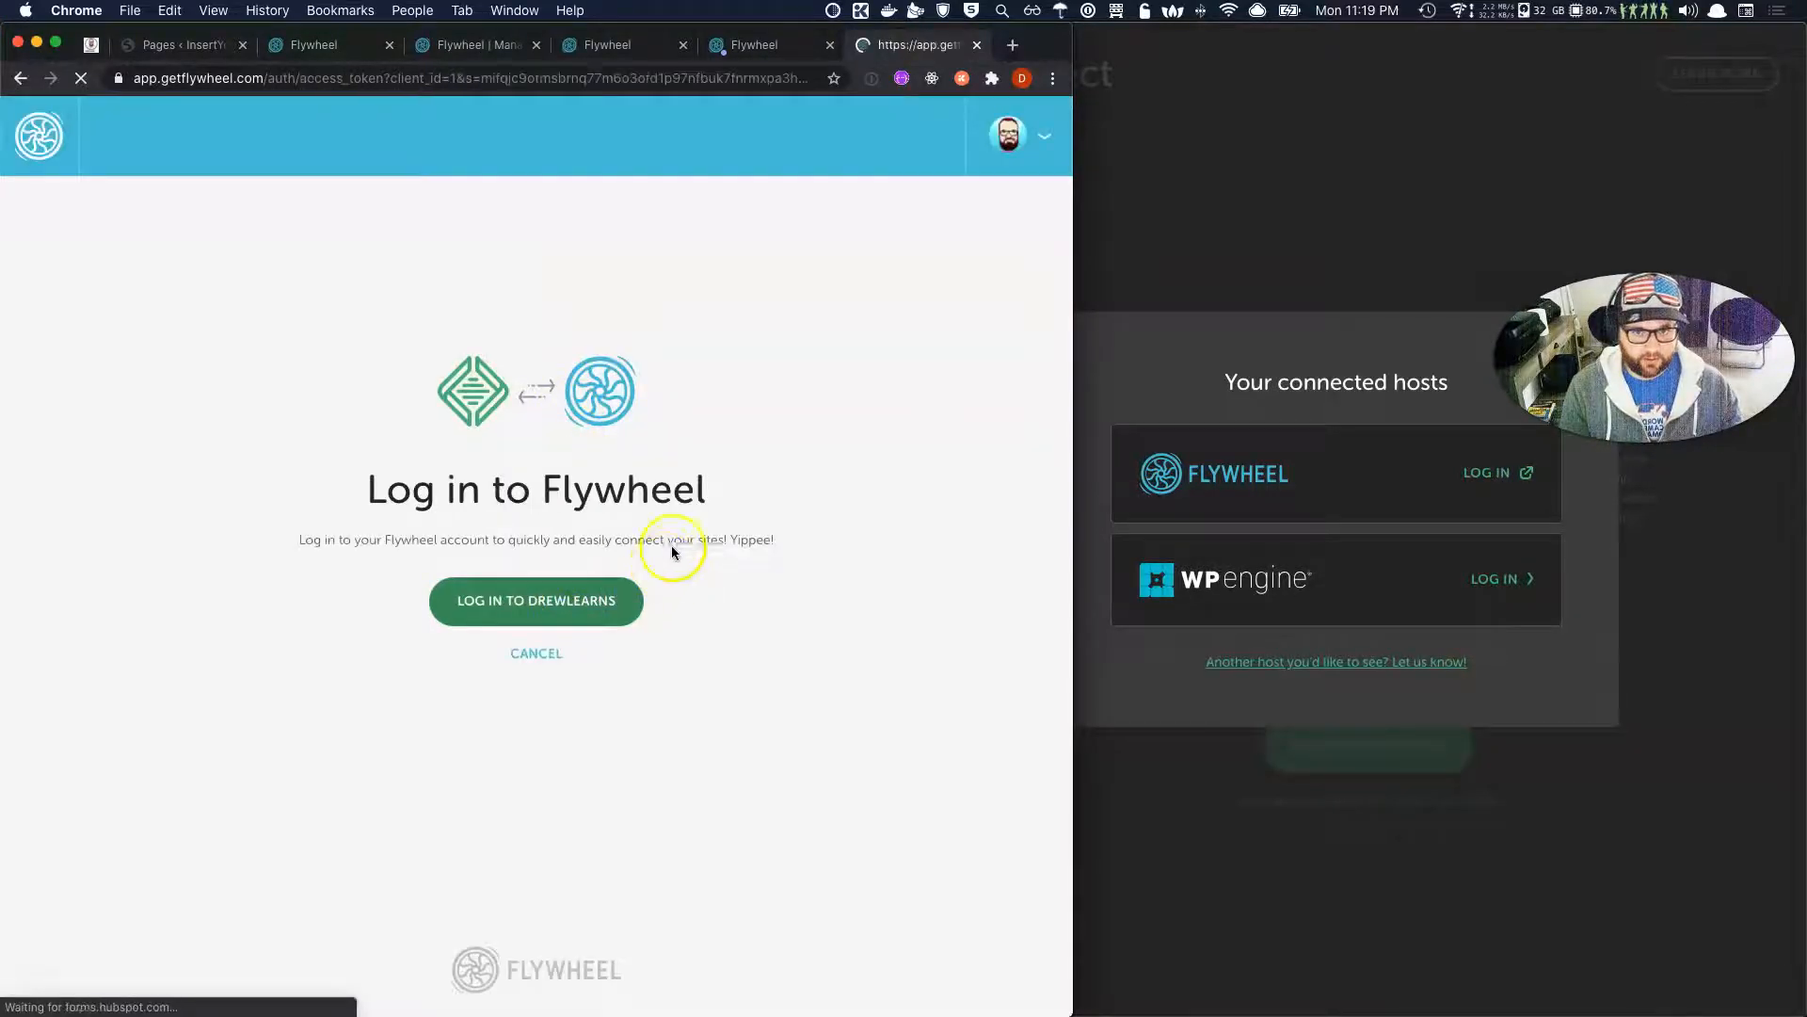
pyautogui.click(1199, 251)
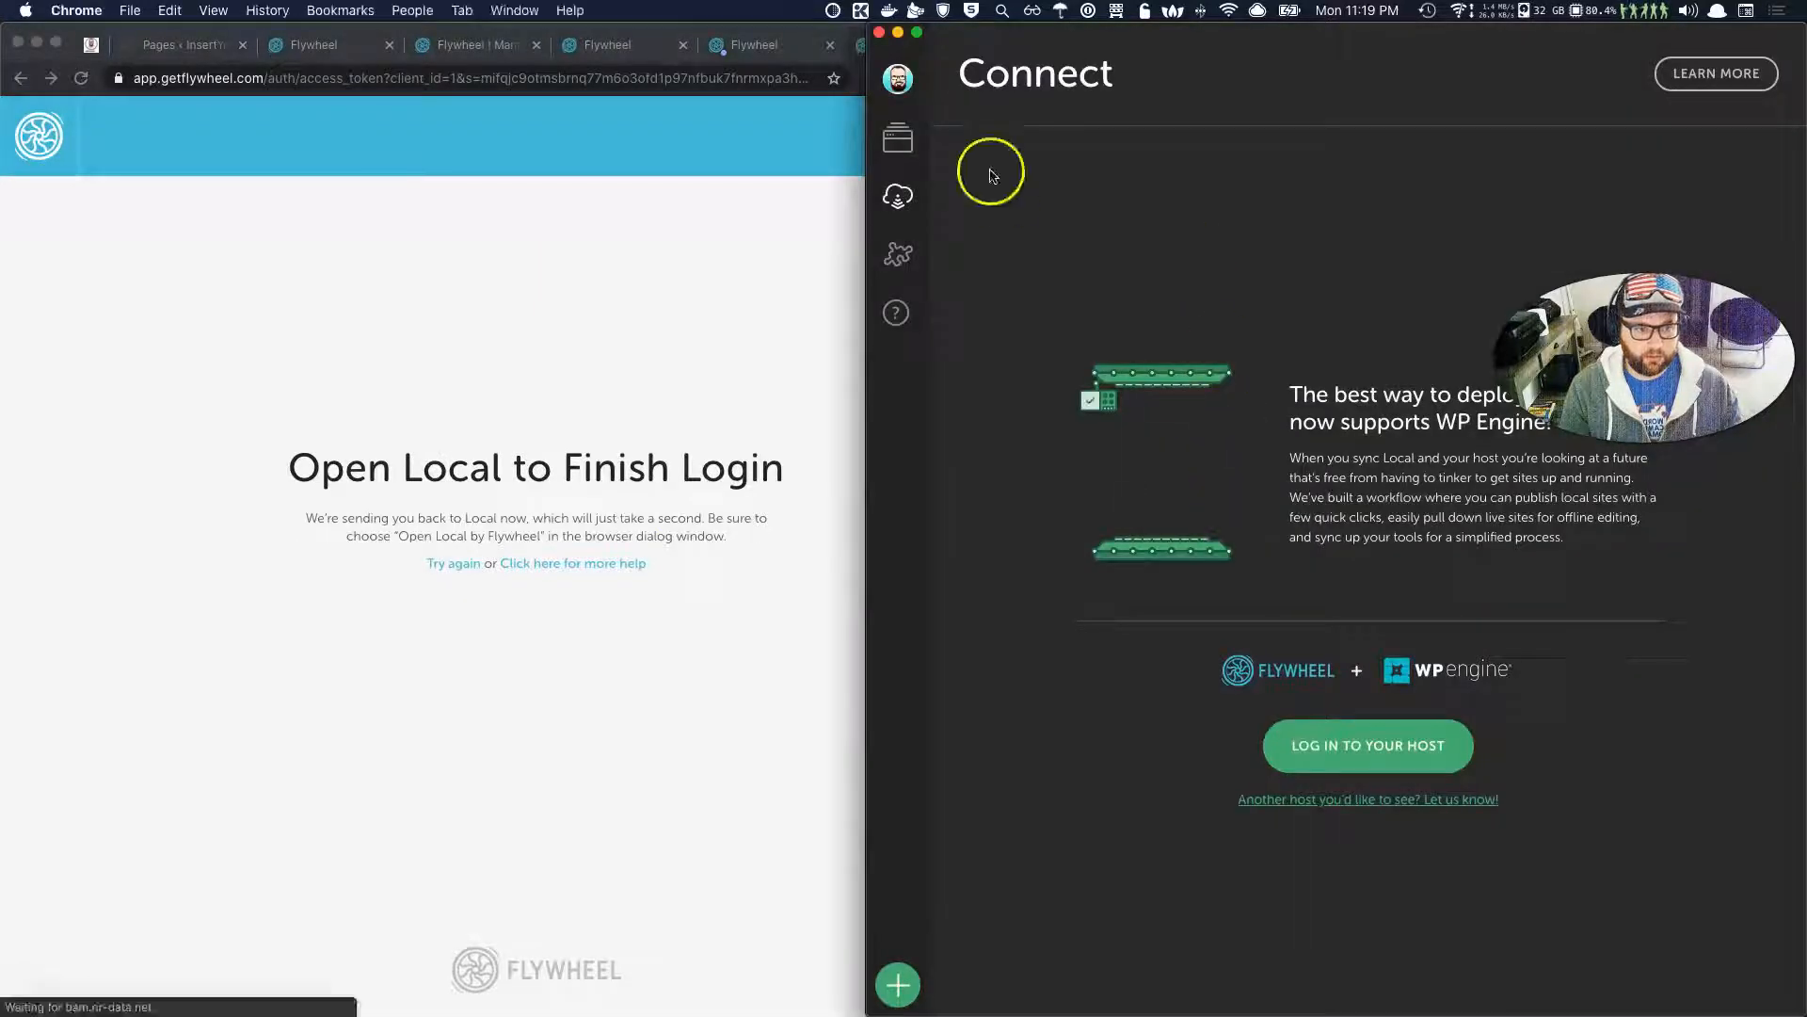
pyautogui.click(859, 133)
pyautogui.click(701, 209)
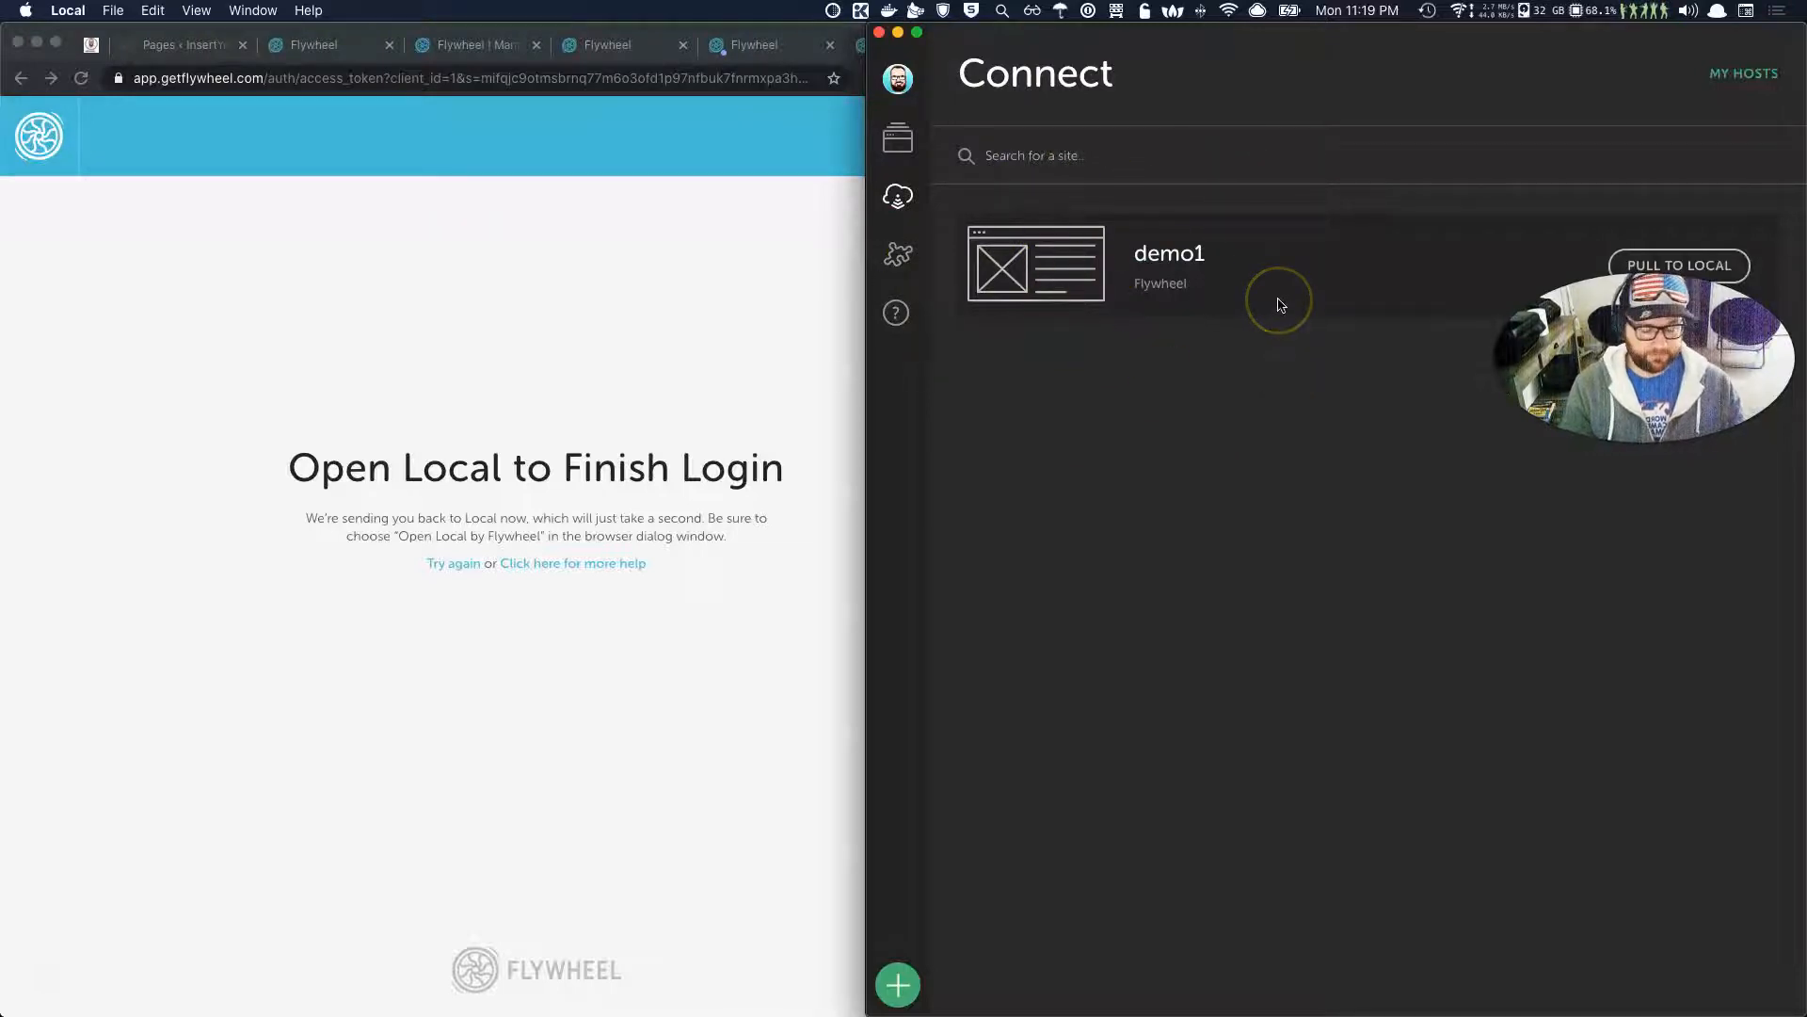
# Switch to the Flywheel tab in Chrome and open the demo1 site's overview.
pyautogui.click(353, 49)
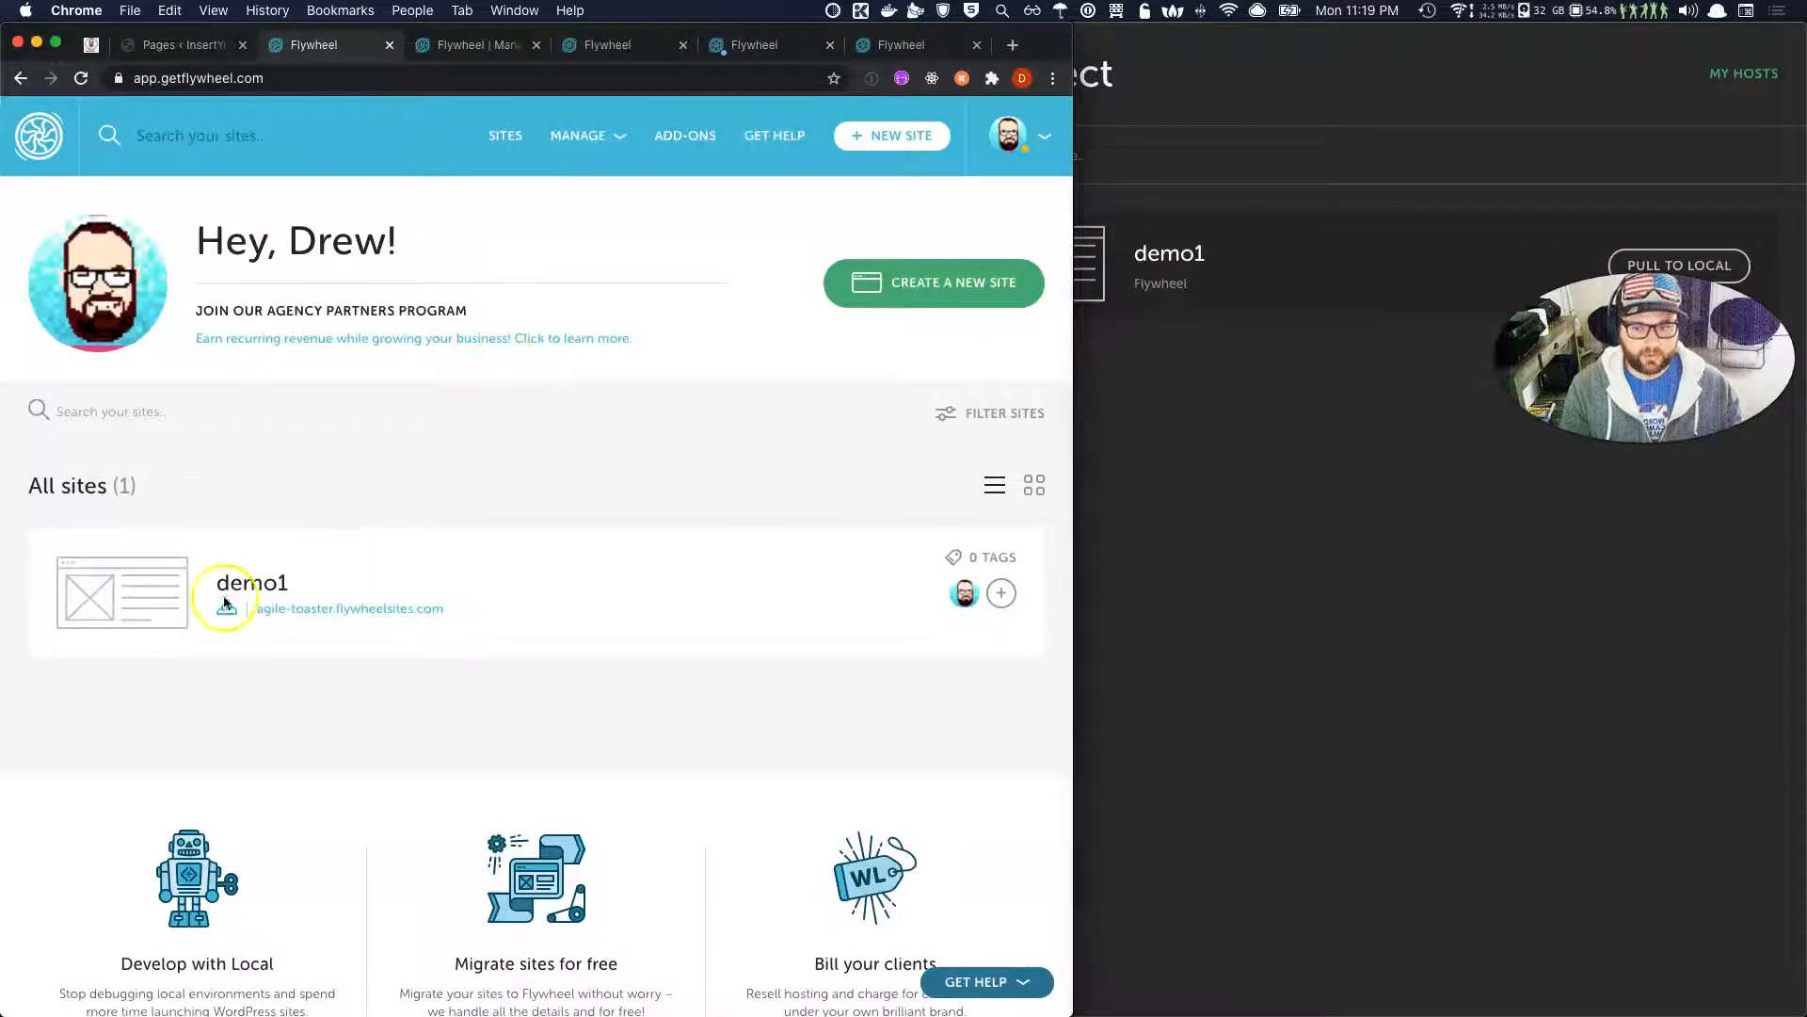
pyautogui.click(252, 584)
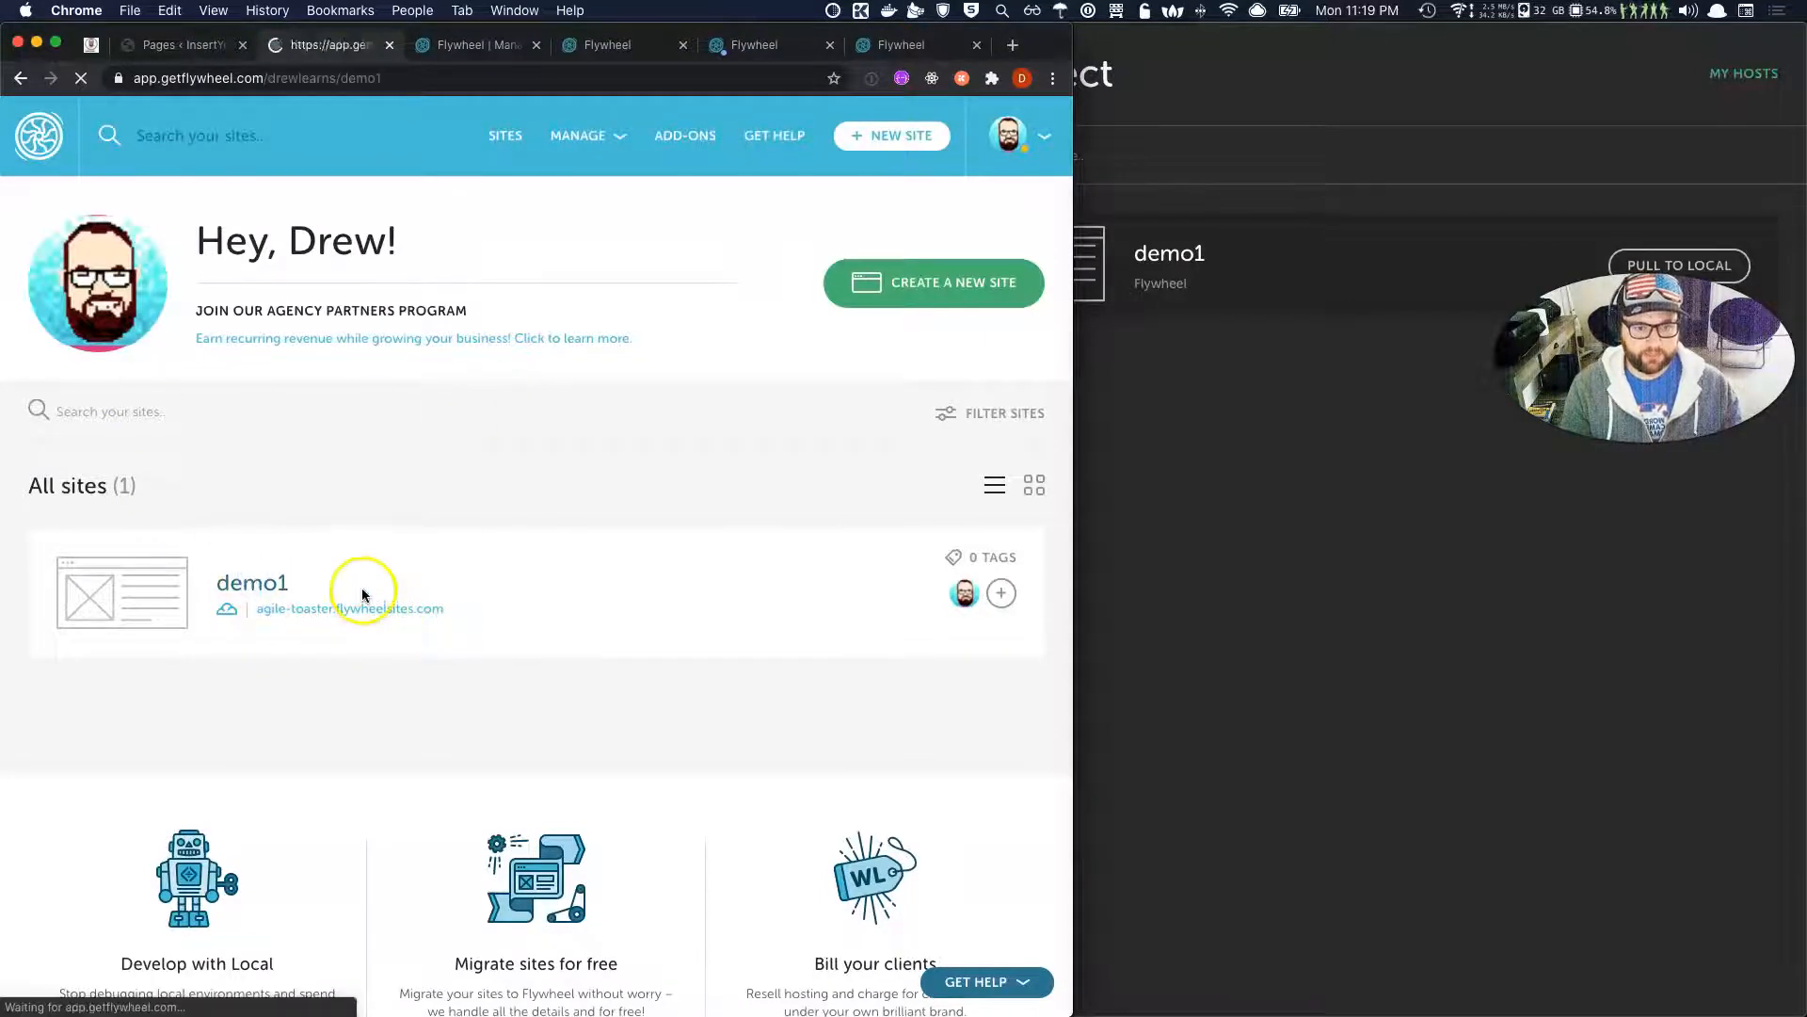
pyautogui.click(1262, 462)
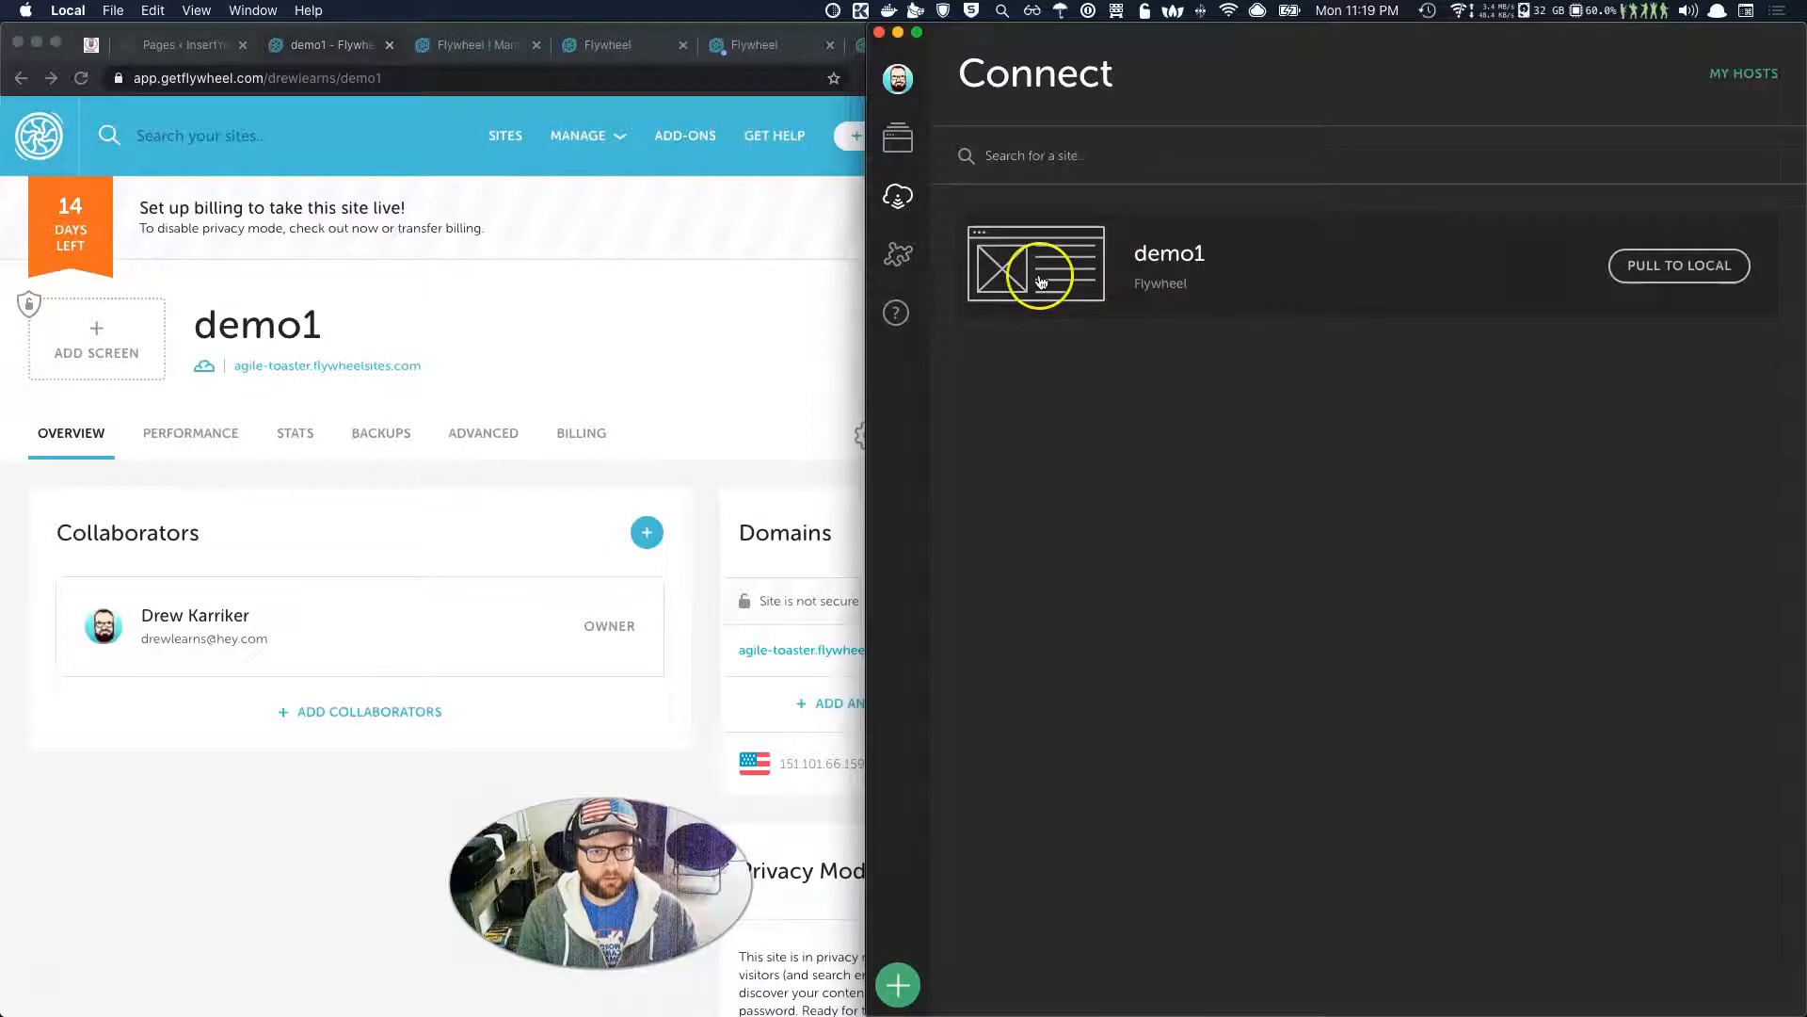
# Select PORTFOLIO in Local's sites list and start it to show its overview.
pyautogui.click(899, 143)
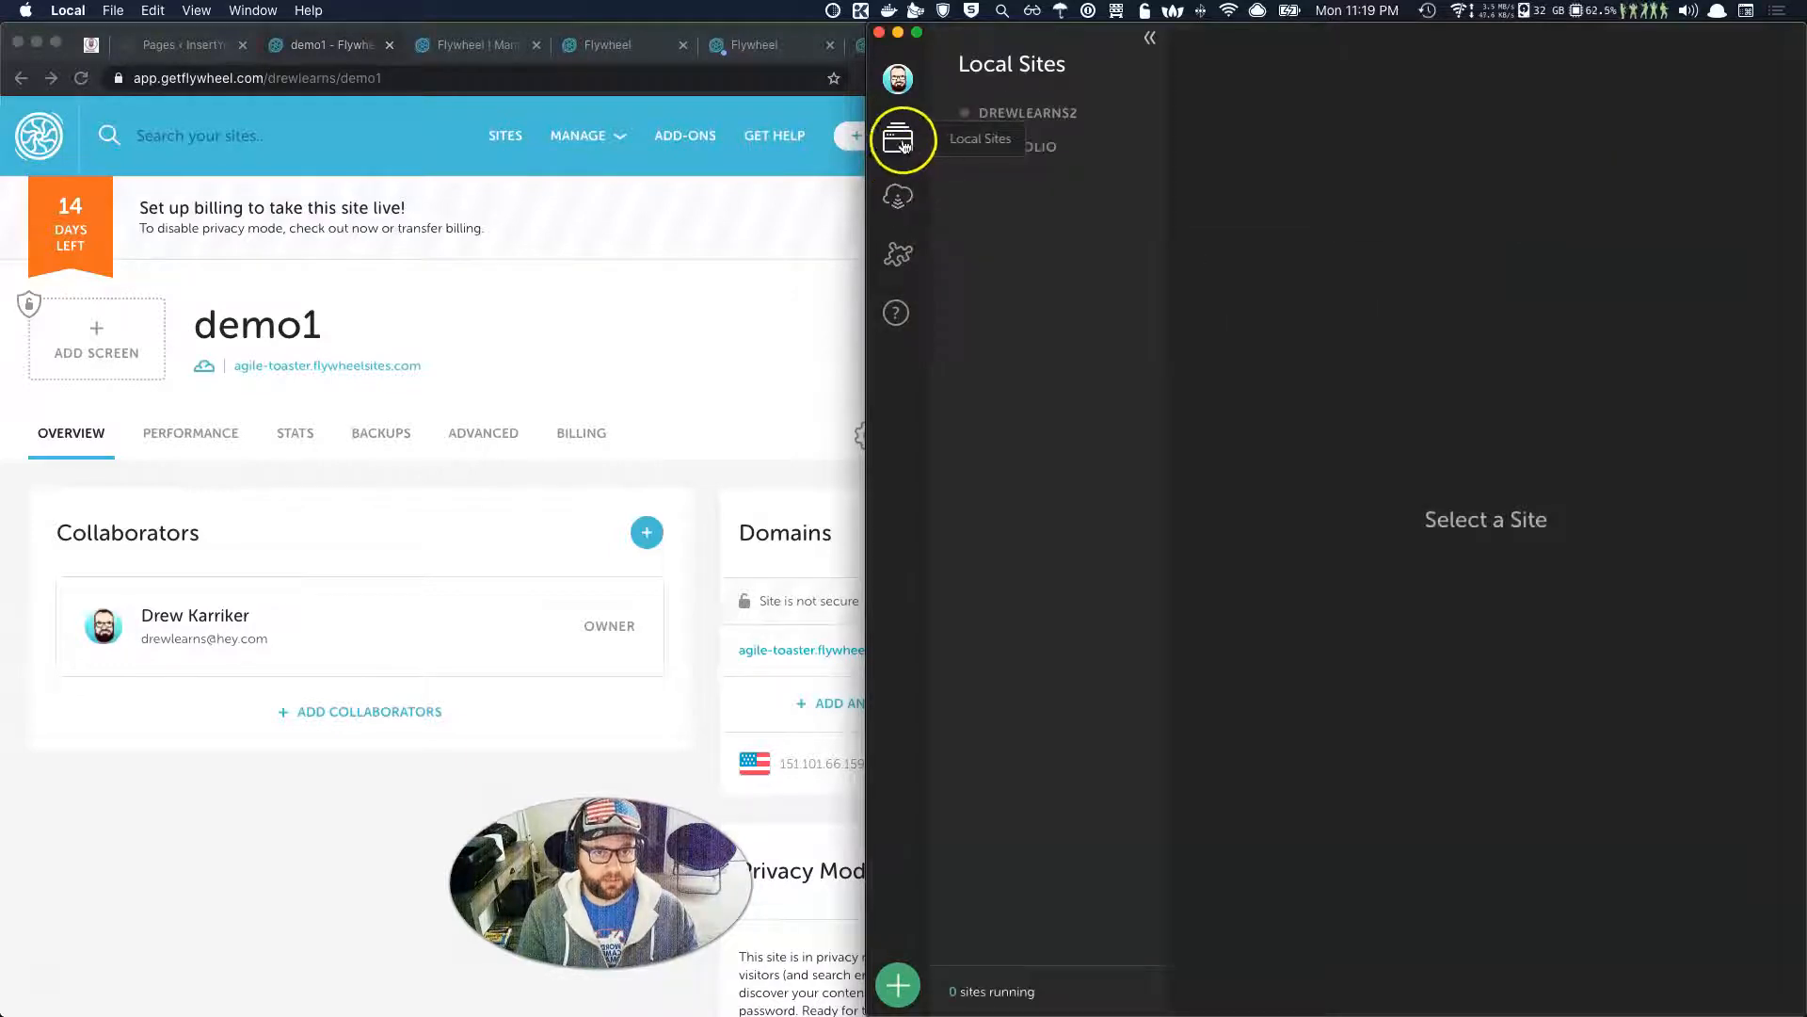
pyautogui.click(1028, 158)
pyautogui.click(1783, 49)
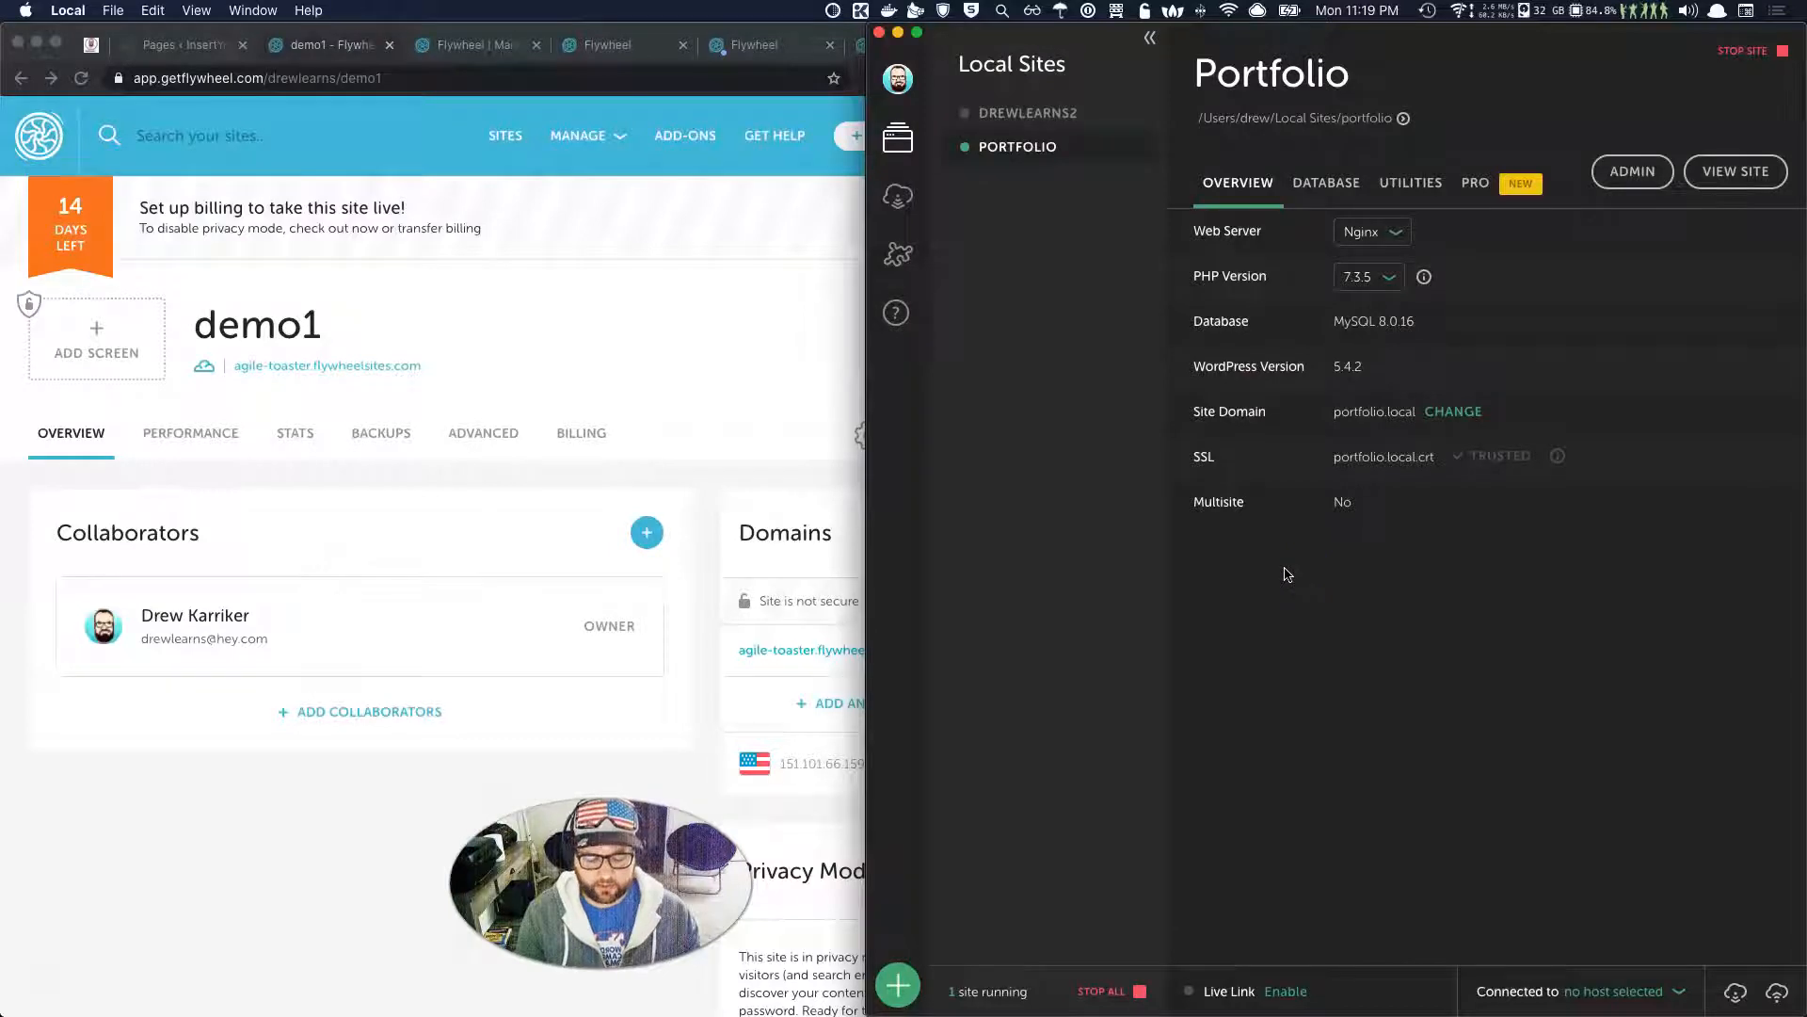
pyautogui.click(1234, 547)
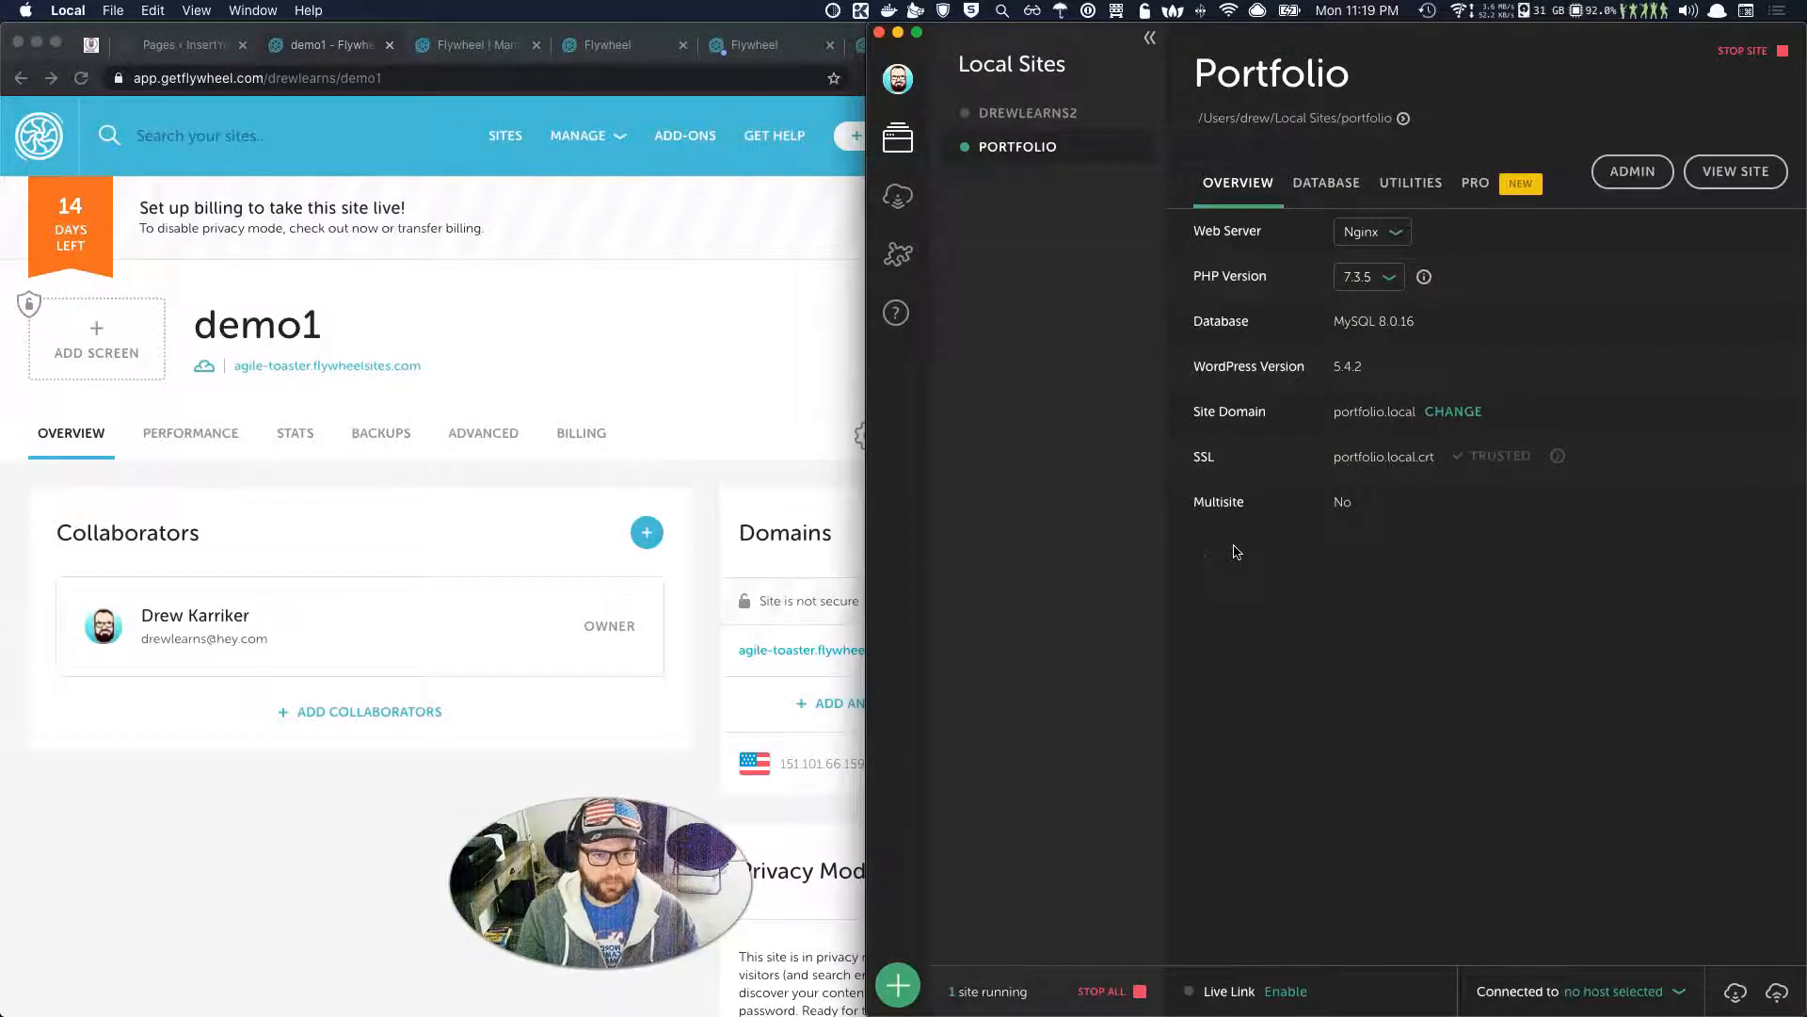
pyautogui.click(1079, 422)
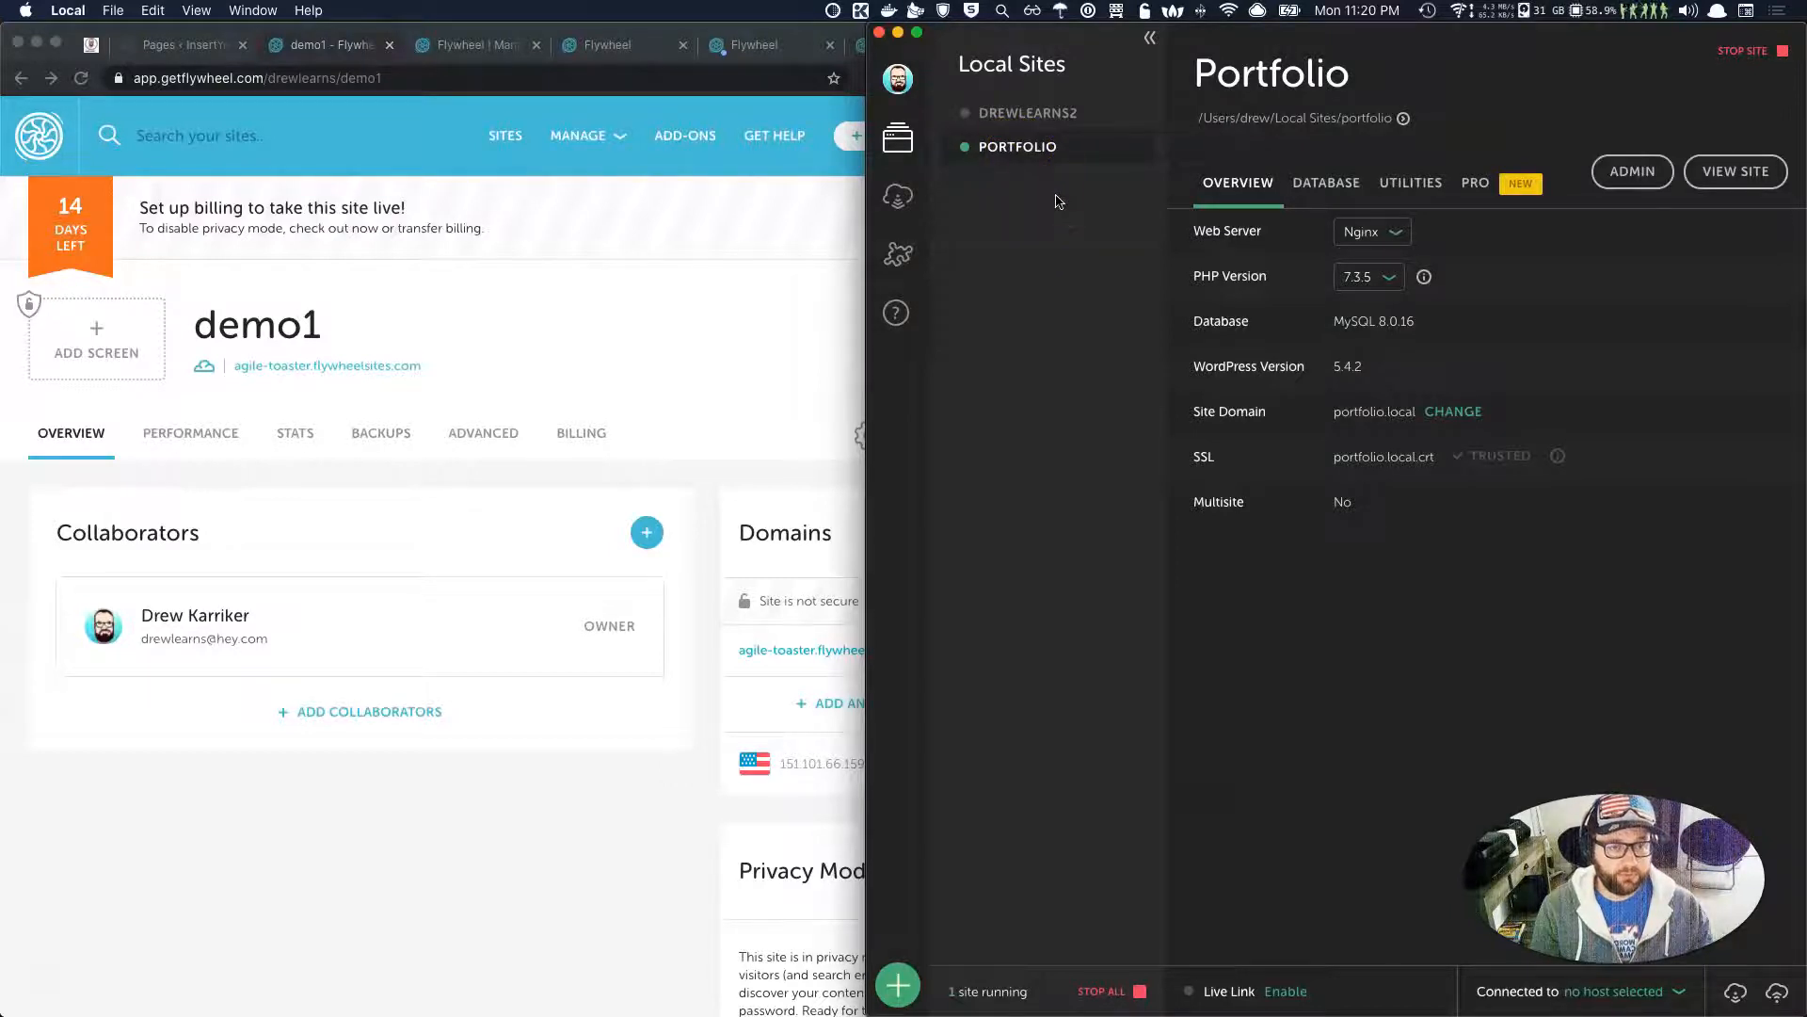
pyautogui.rightClick(1029, 148)
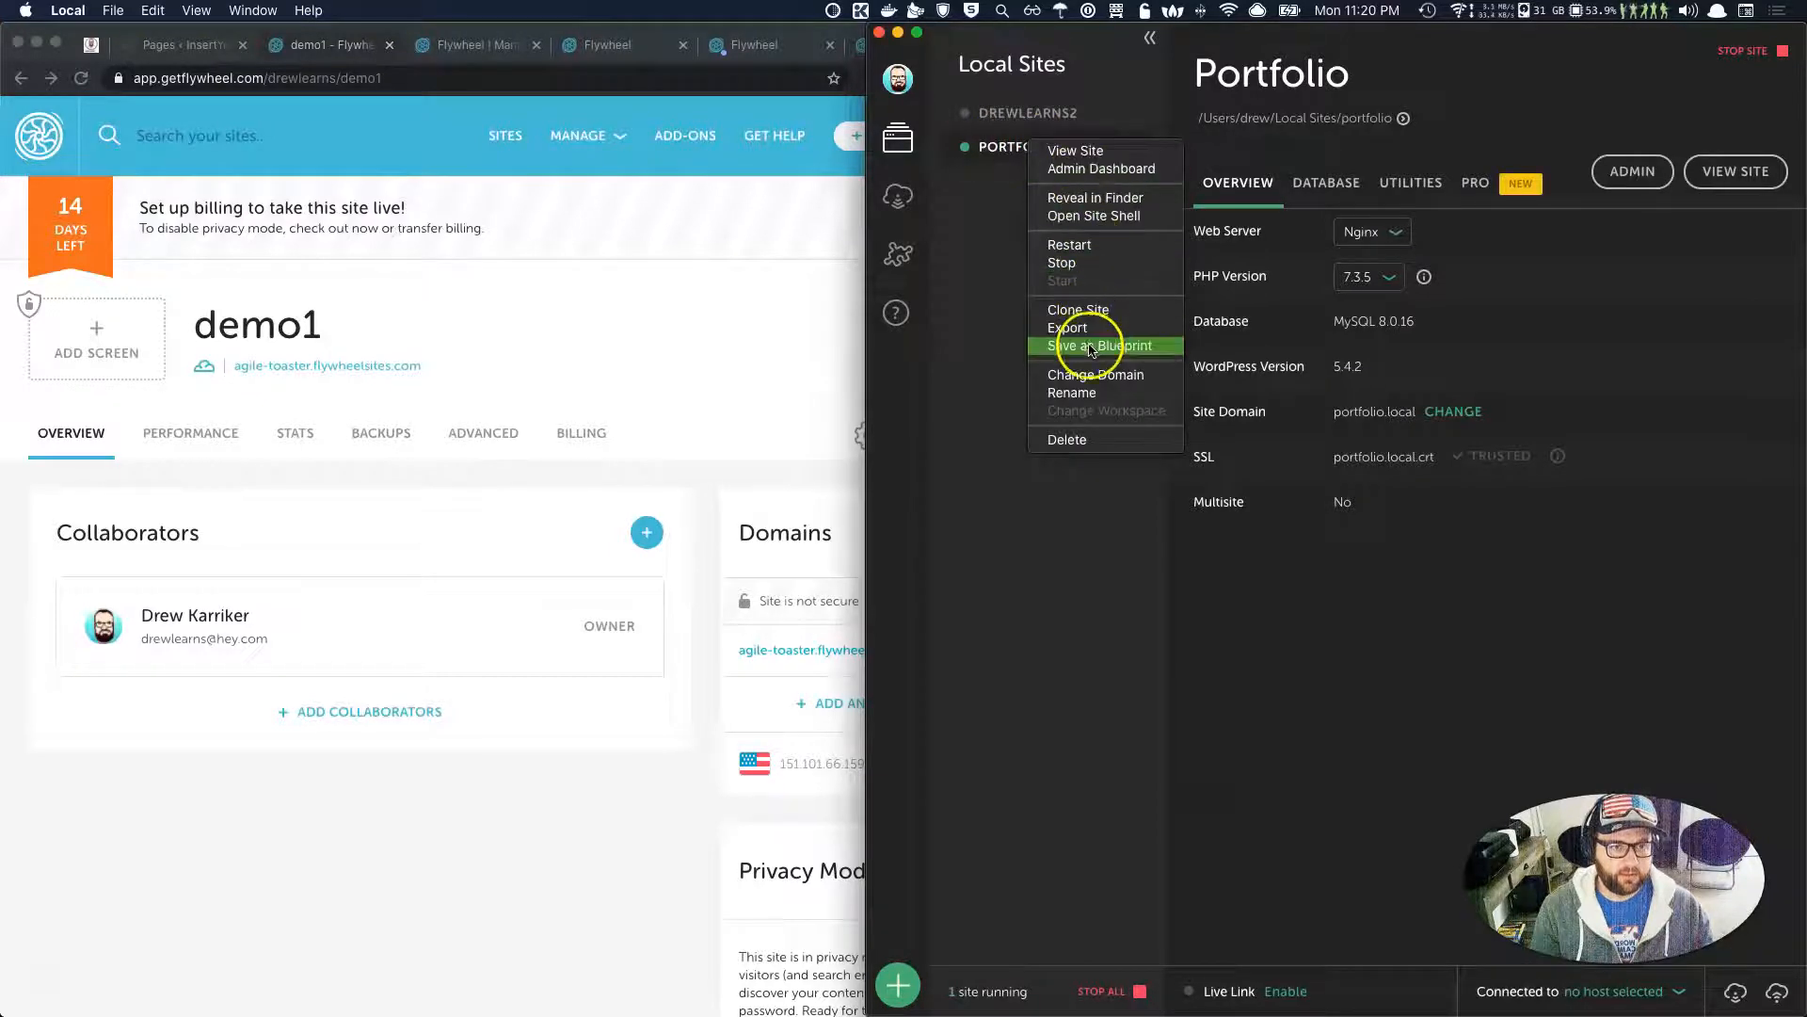
# Open the Portfolio site shell, centre its window, and run wp plugin list.
pyautogui.click(1078, 222)
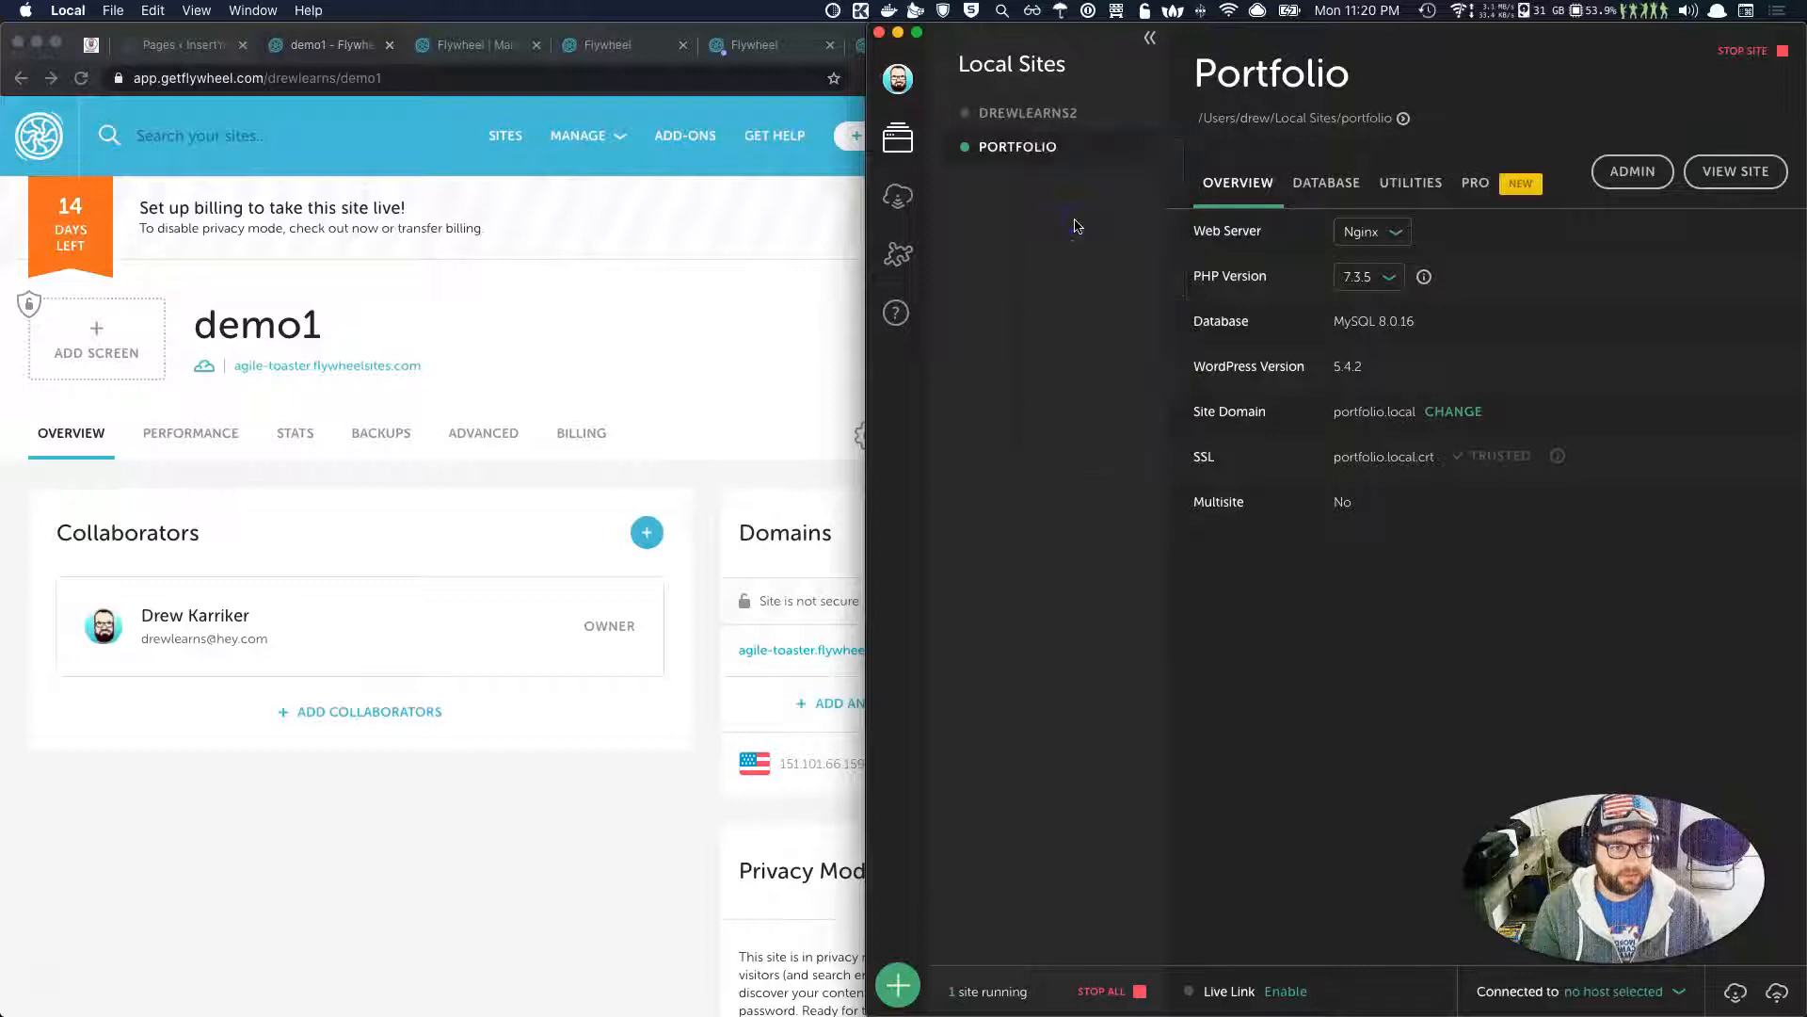
pyautogui.moveTo(622, 190); pyautogui.dragTo(997, 352)
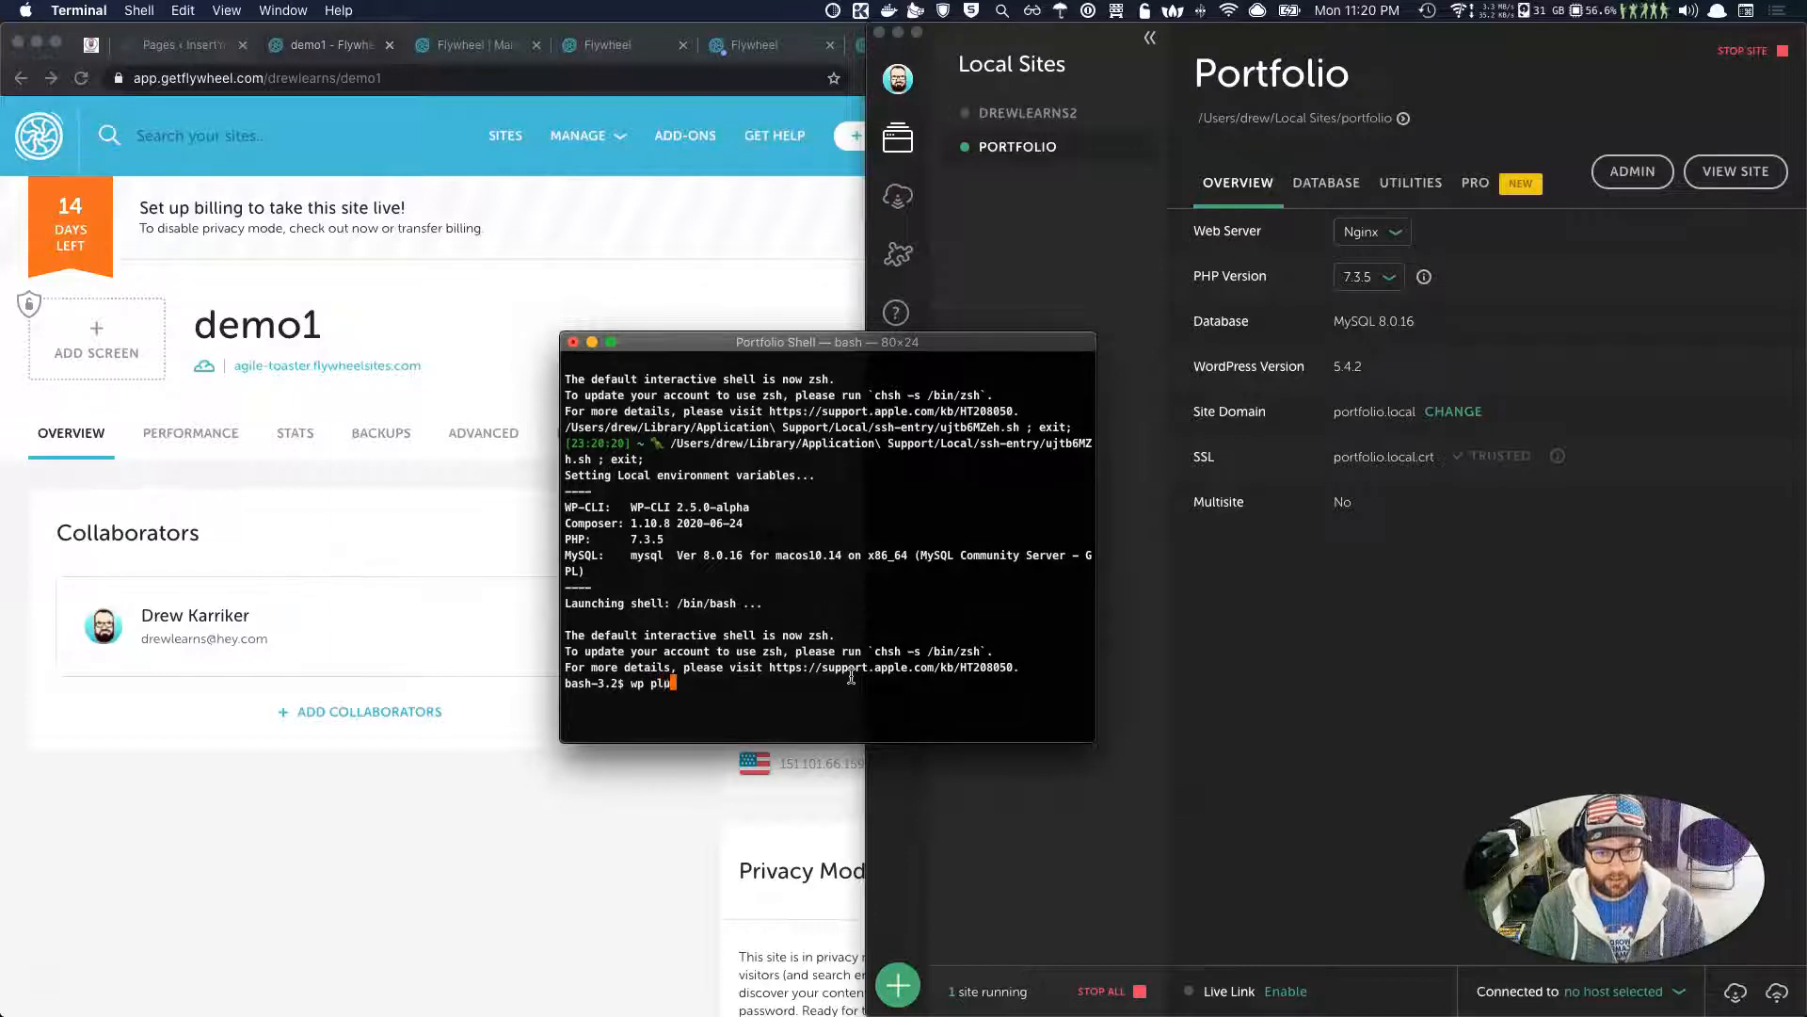
pyautogui.press('Return')
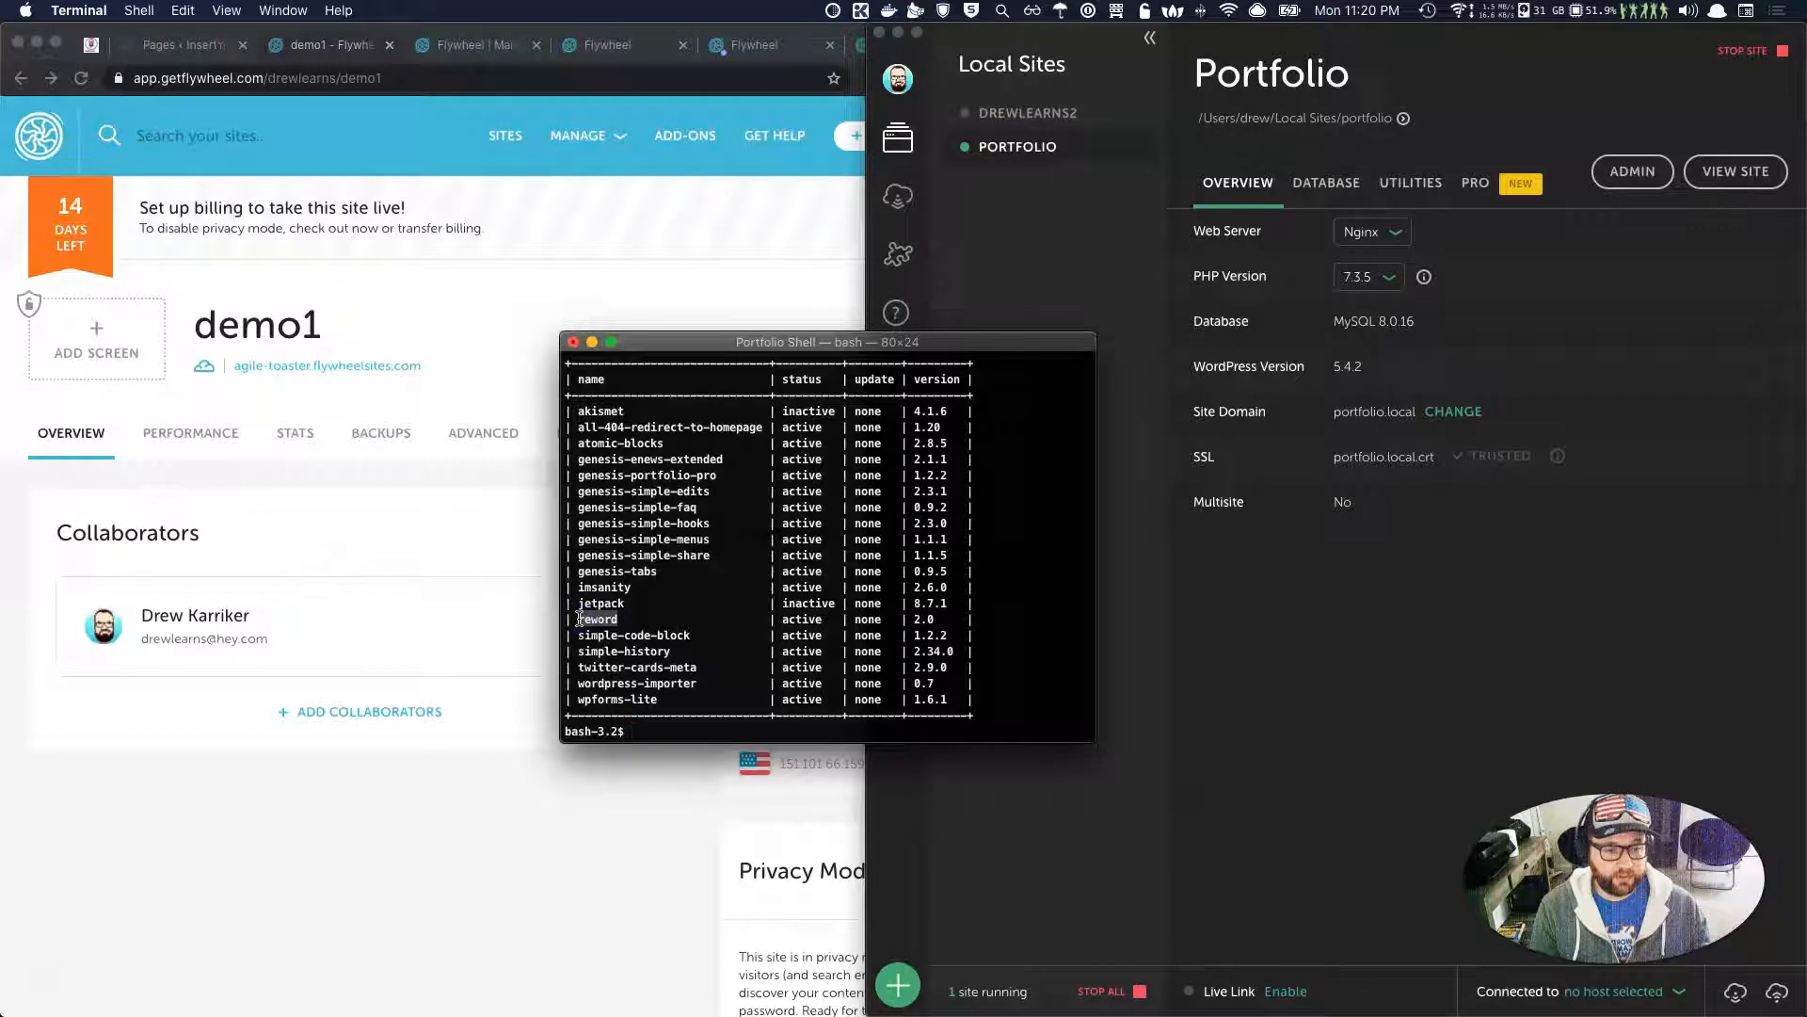
pyautogui.click(433, 571)
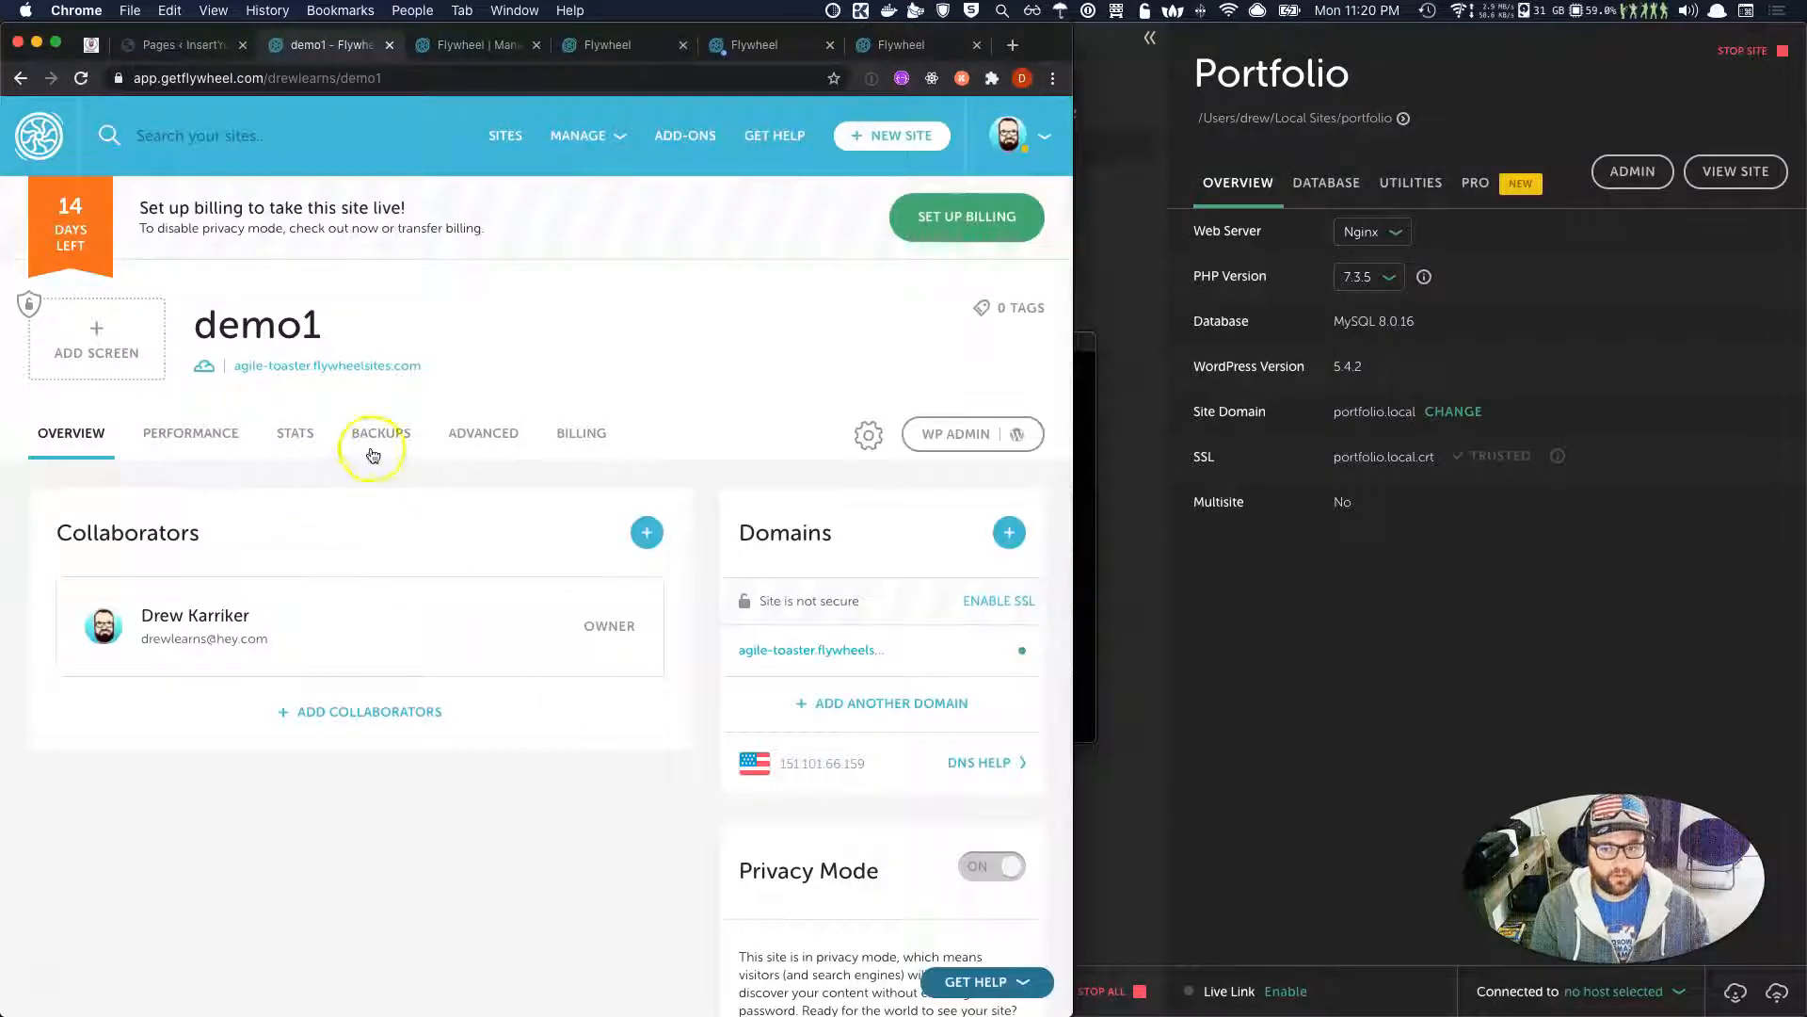
# Open demo1's ADVANCED tab and scroll through its Quick Actions and Site Options.
pyautogui.click(470, 452)
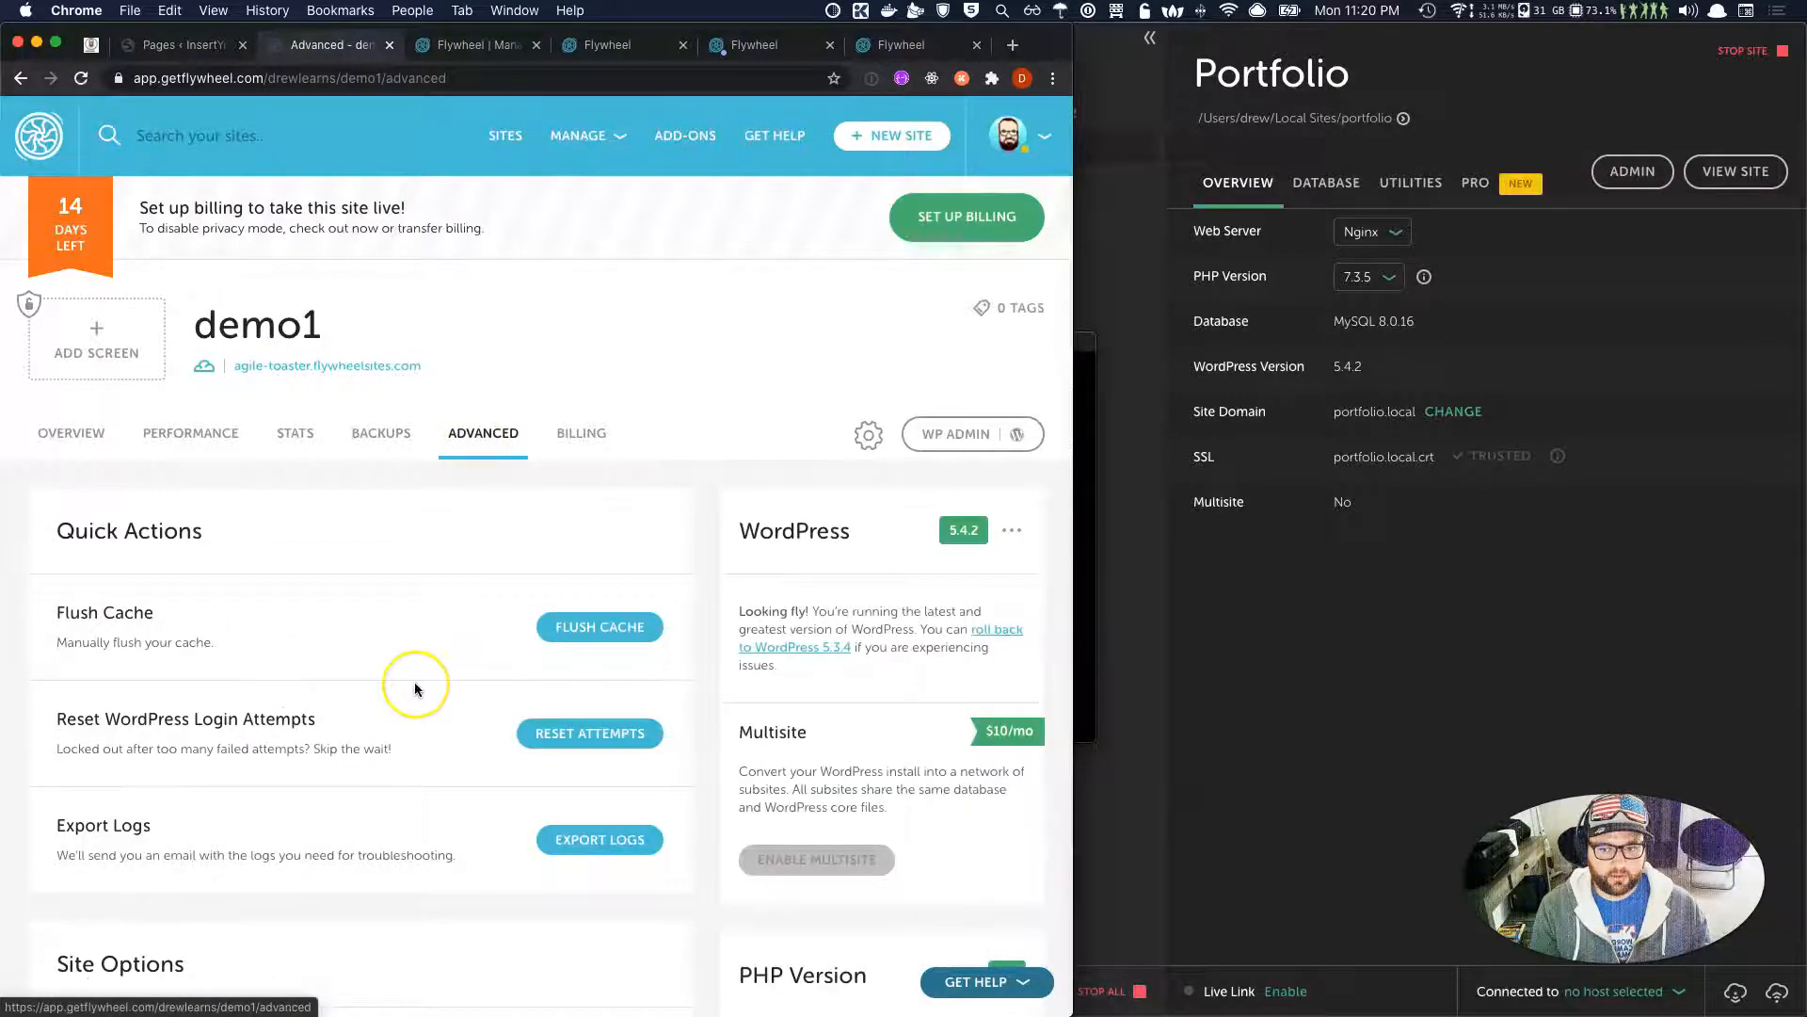
pyautogui.scroll(-8, 411, 690)
pyautogui.click(633, 676)
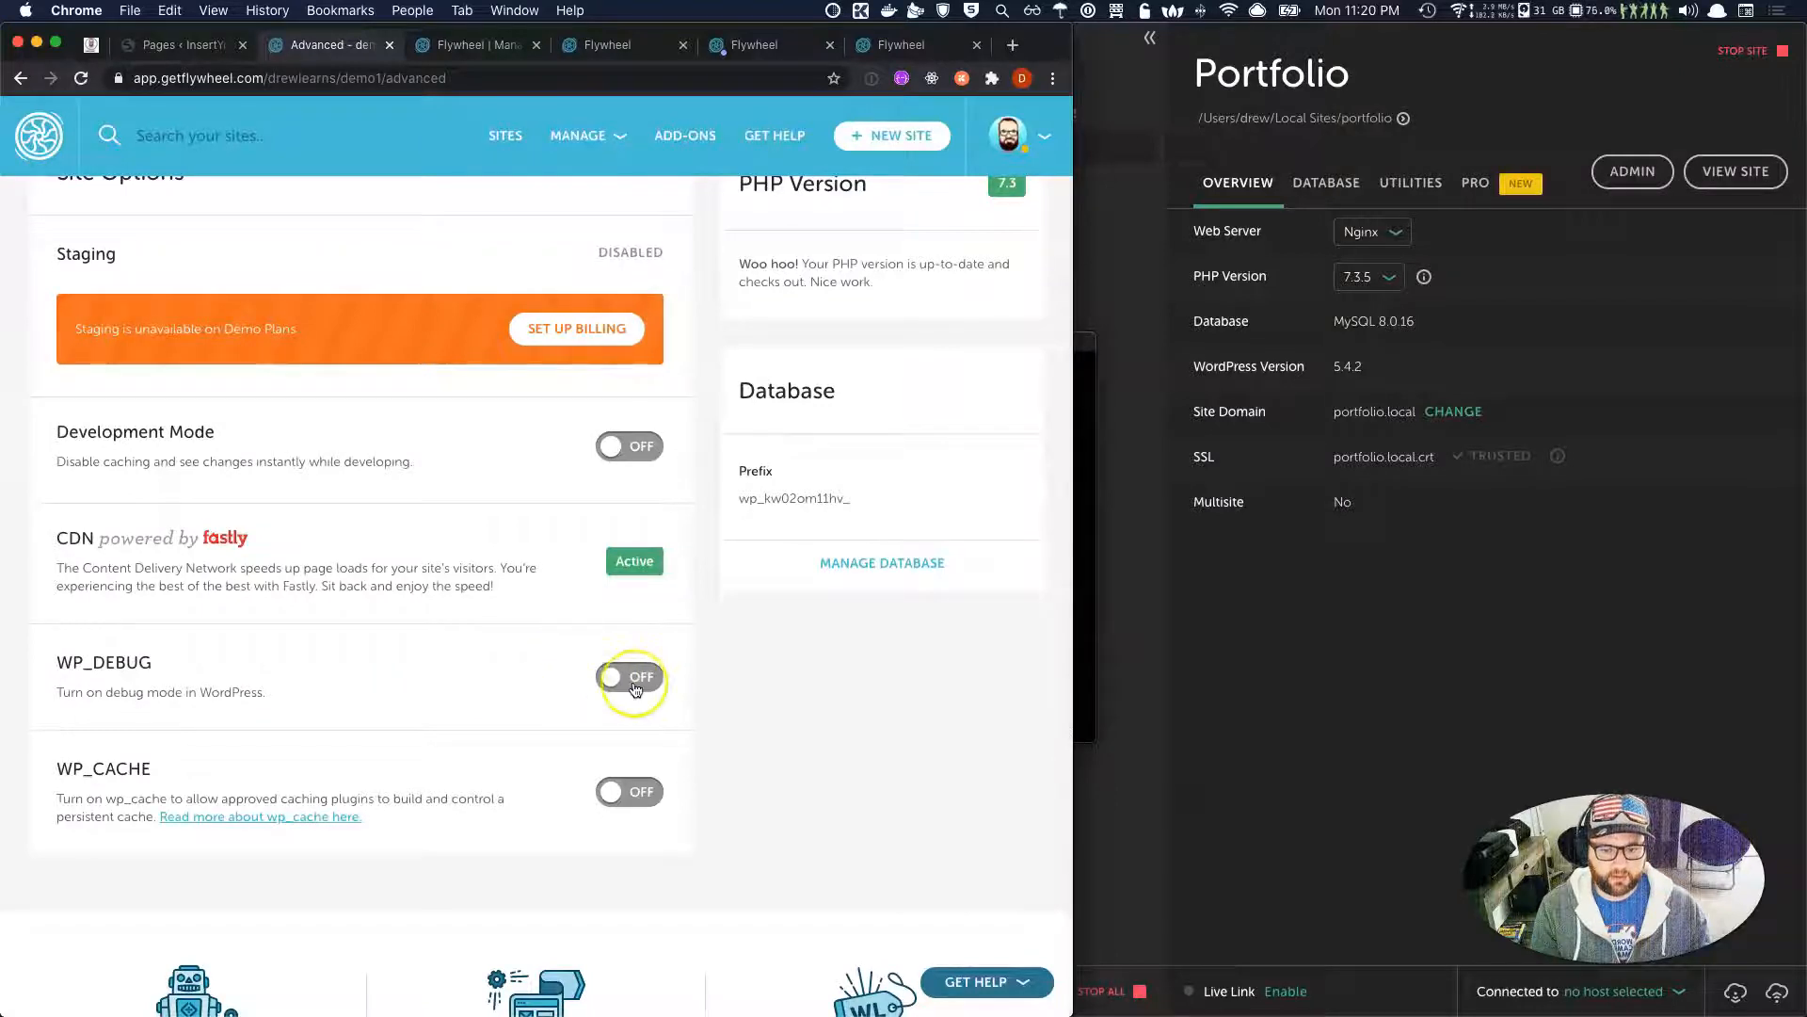
pyautogui.scroll(9, 628, 672)
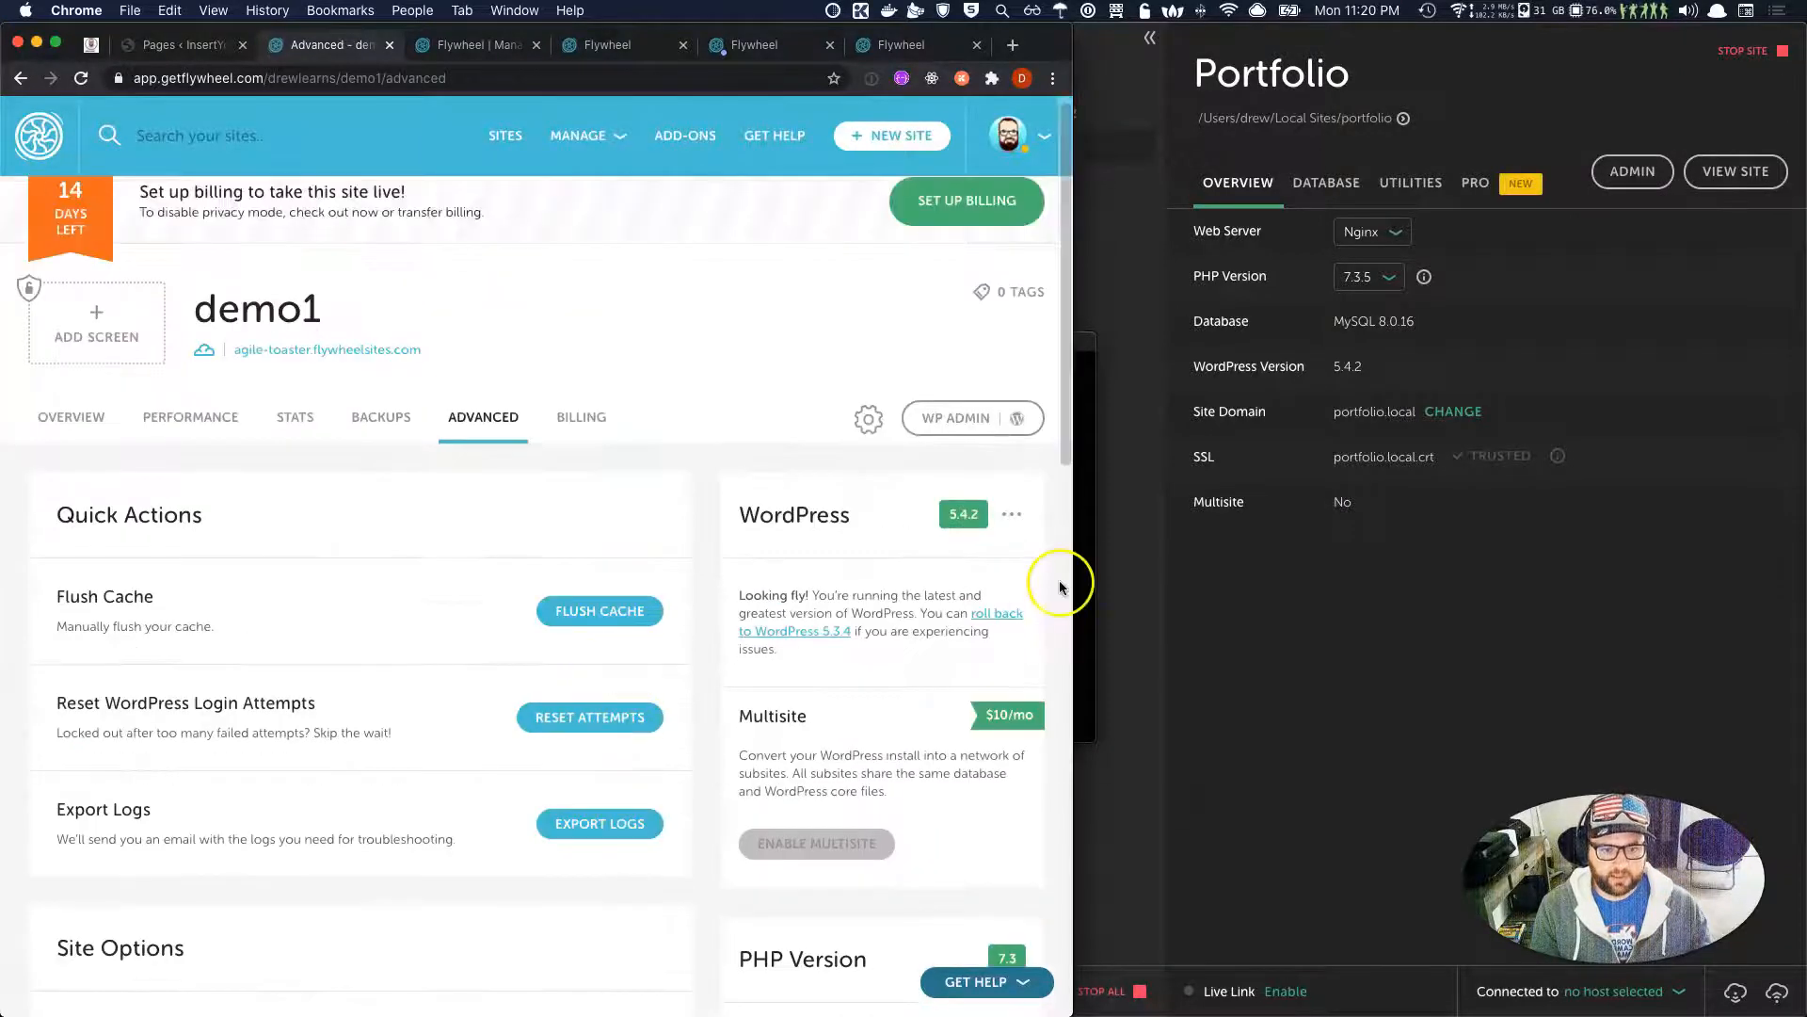
pyautogui.click(1085, 579)
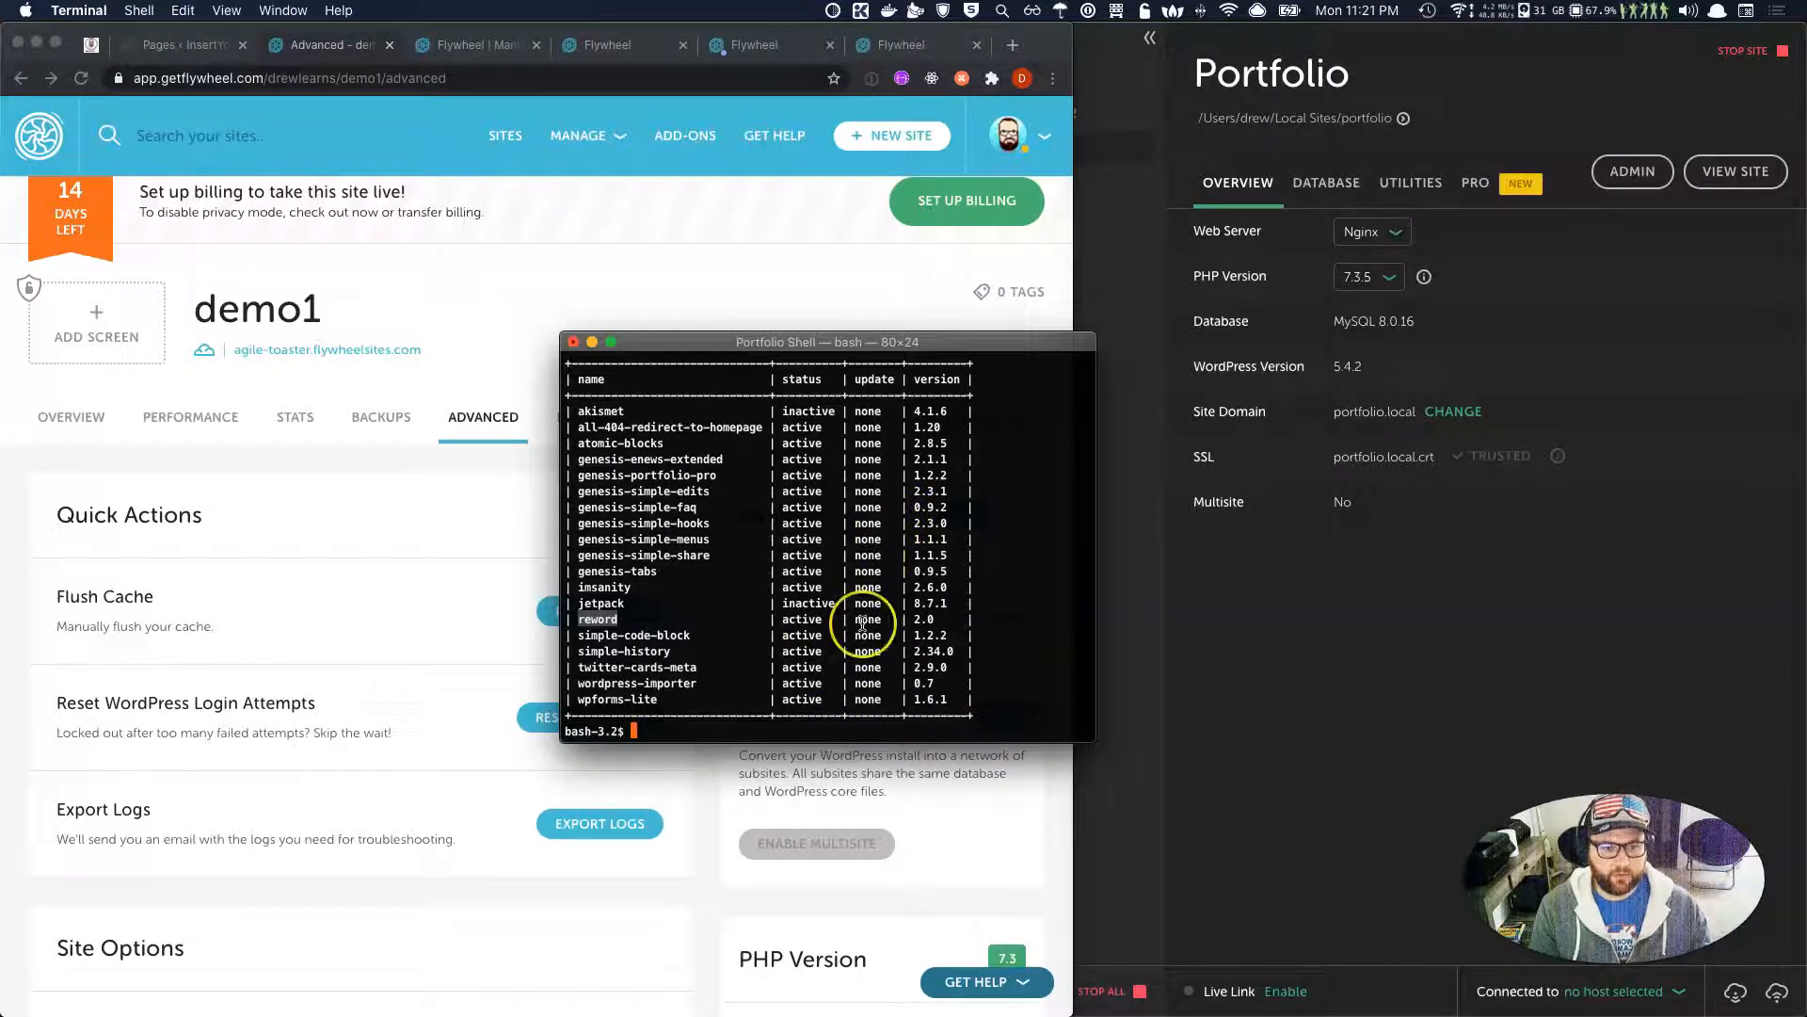
# Open the Portfolio site folder in Finder and go into app, public, then wp-content.
pyautogui.click(1322, 140)
pyautogui.click(1402, 120)
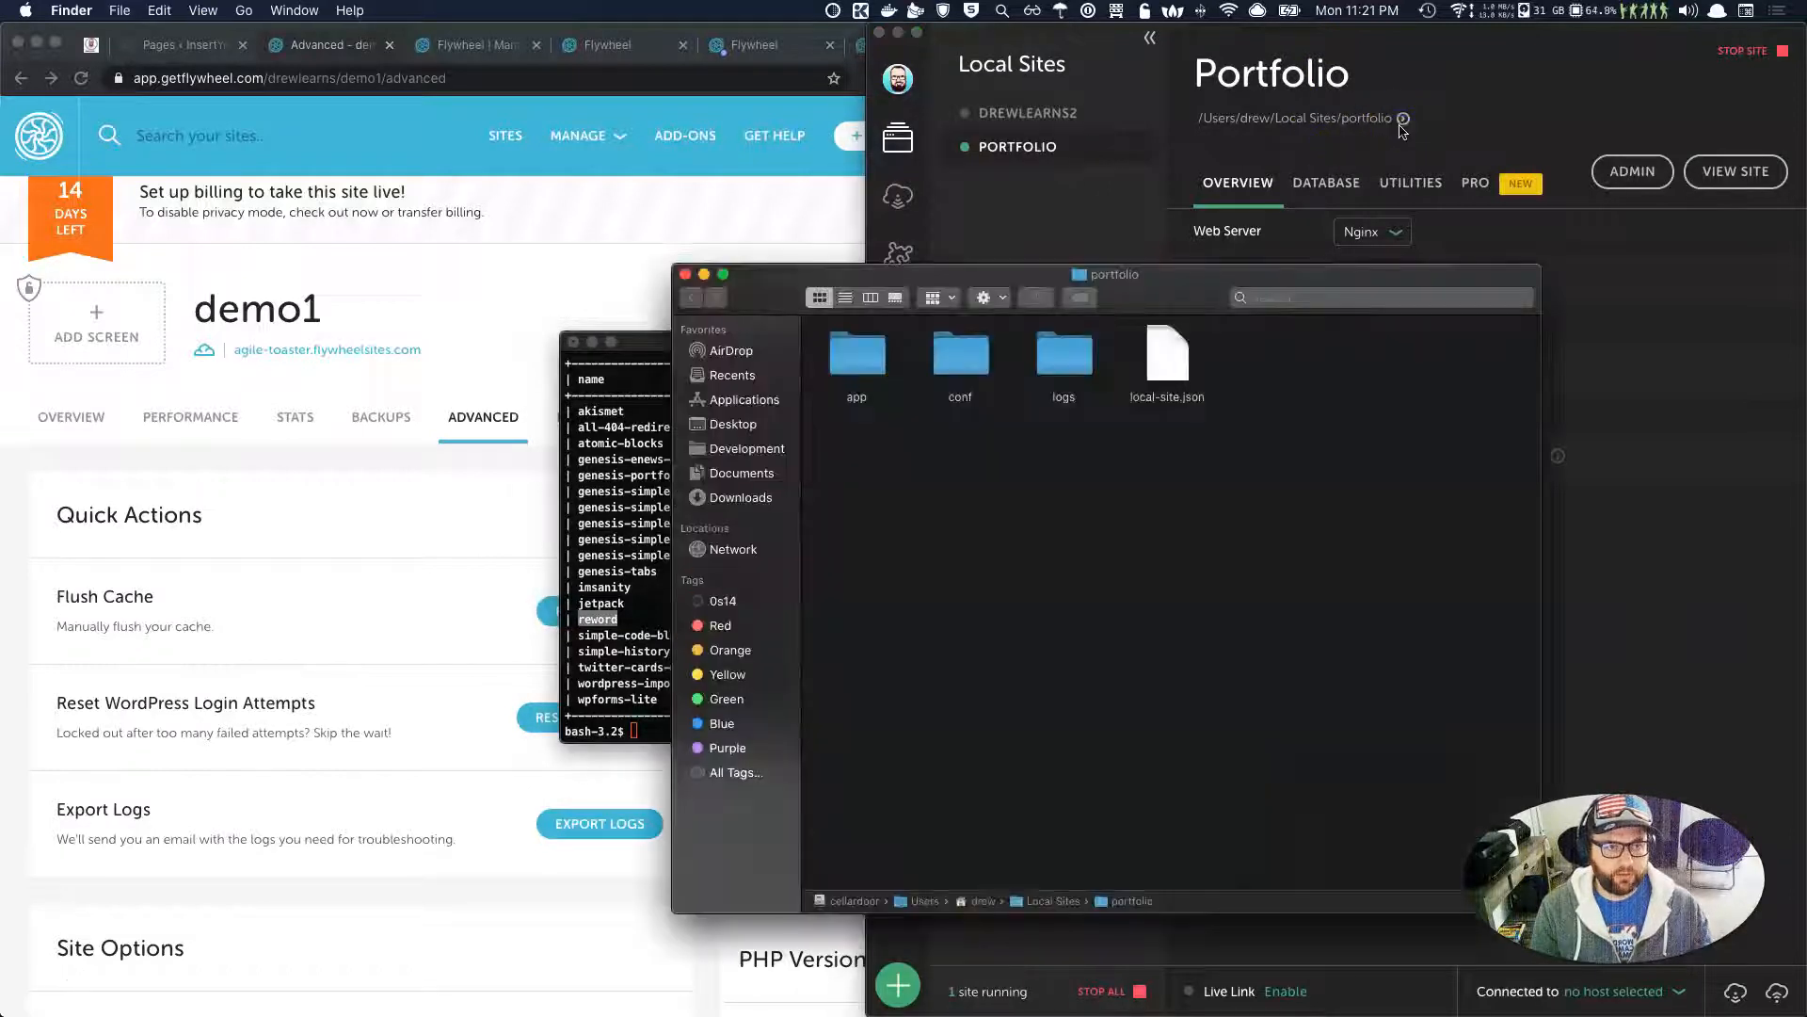
pyautogui.doubleClick(832, 373)
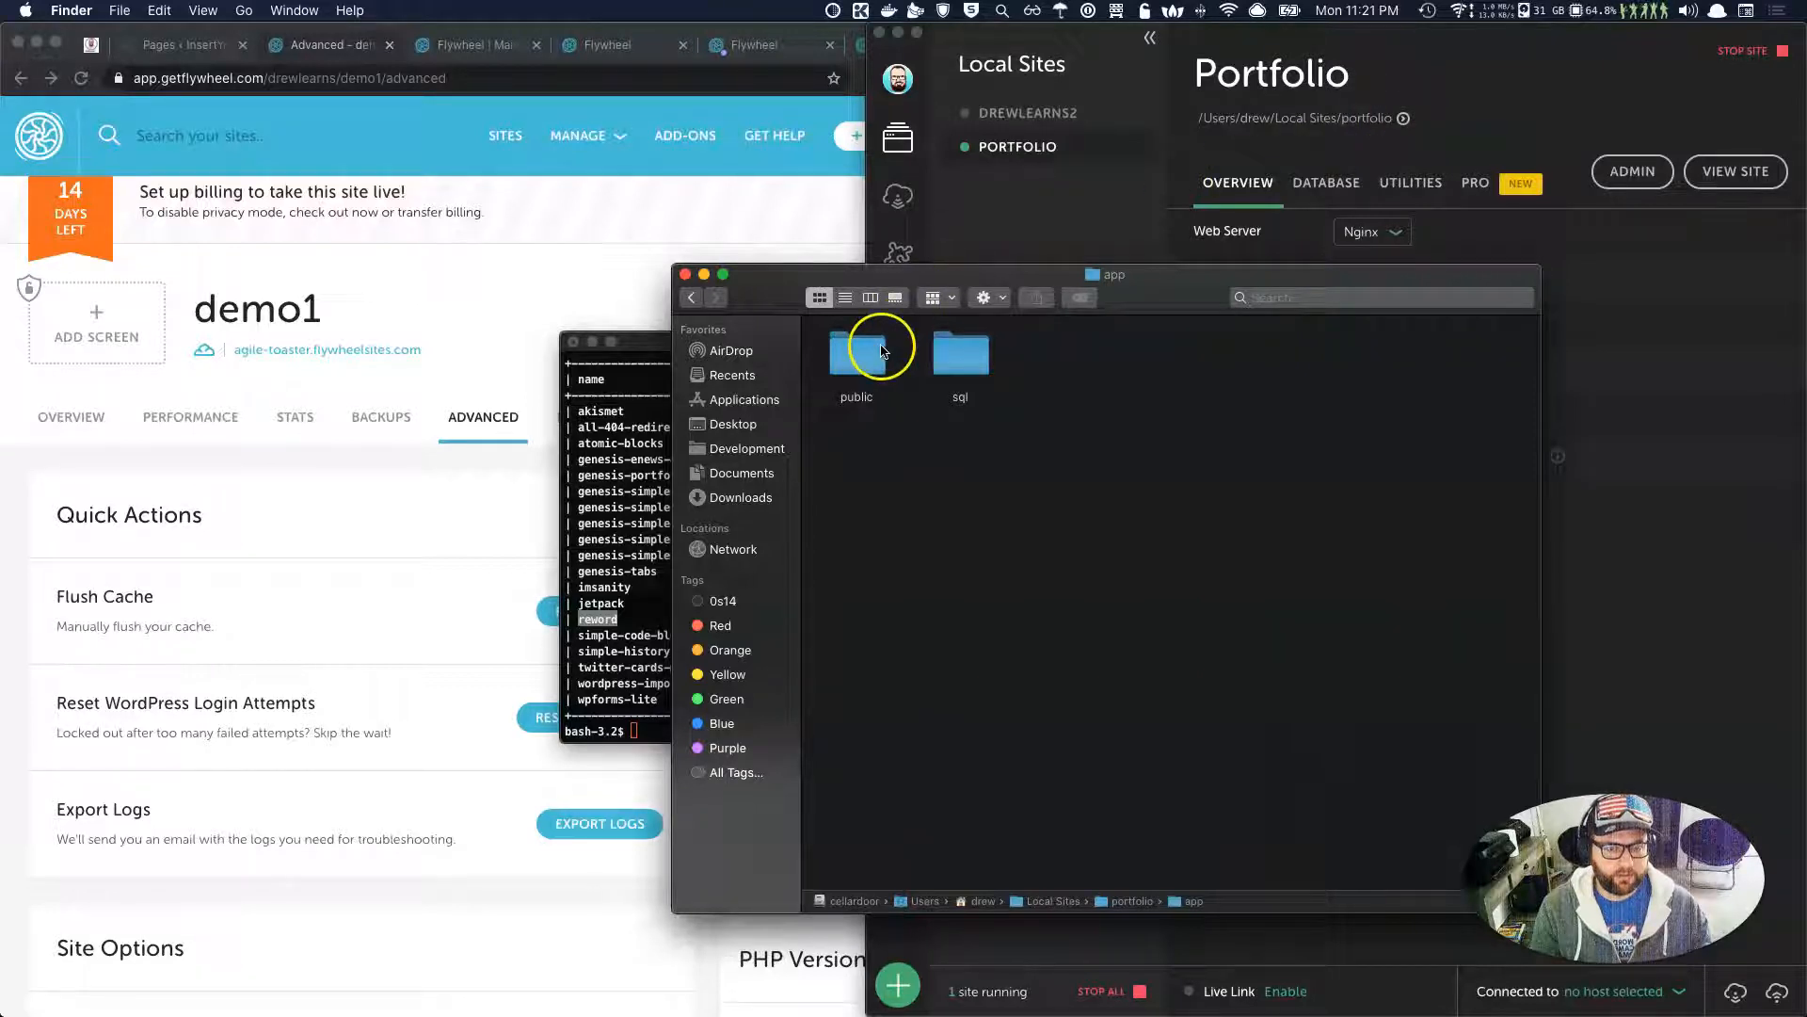
pyautogui.doubleClick(859, 354)
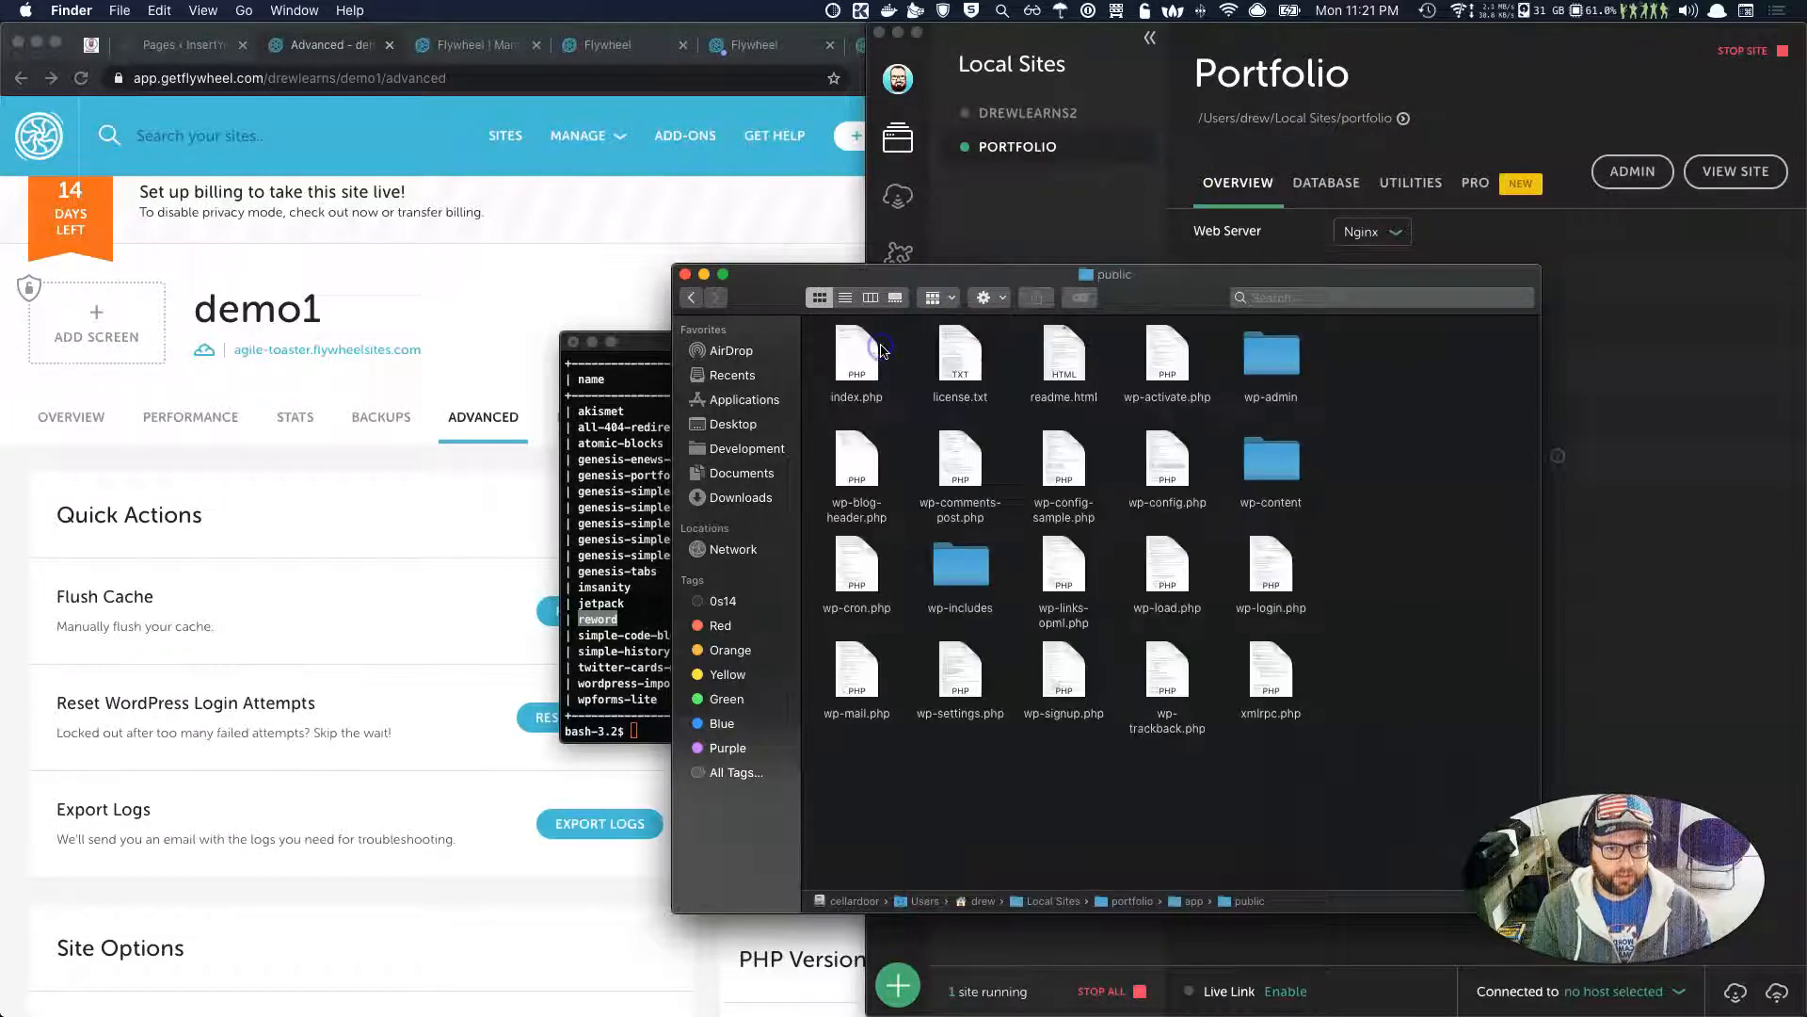
pyautogui.doubleClick(1289, 468)
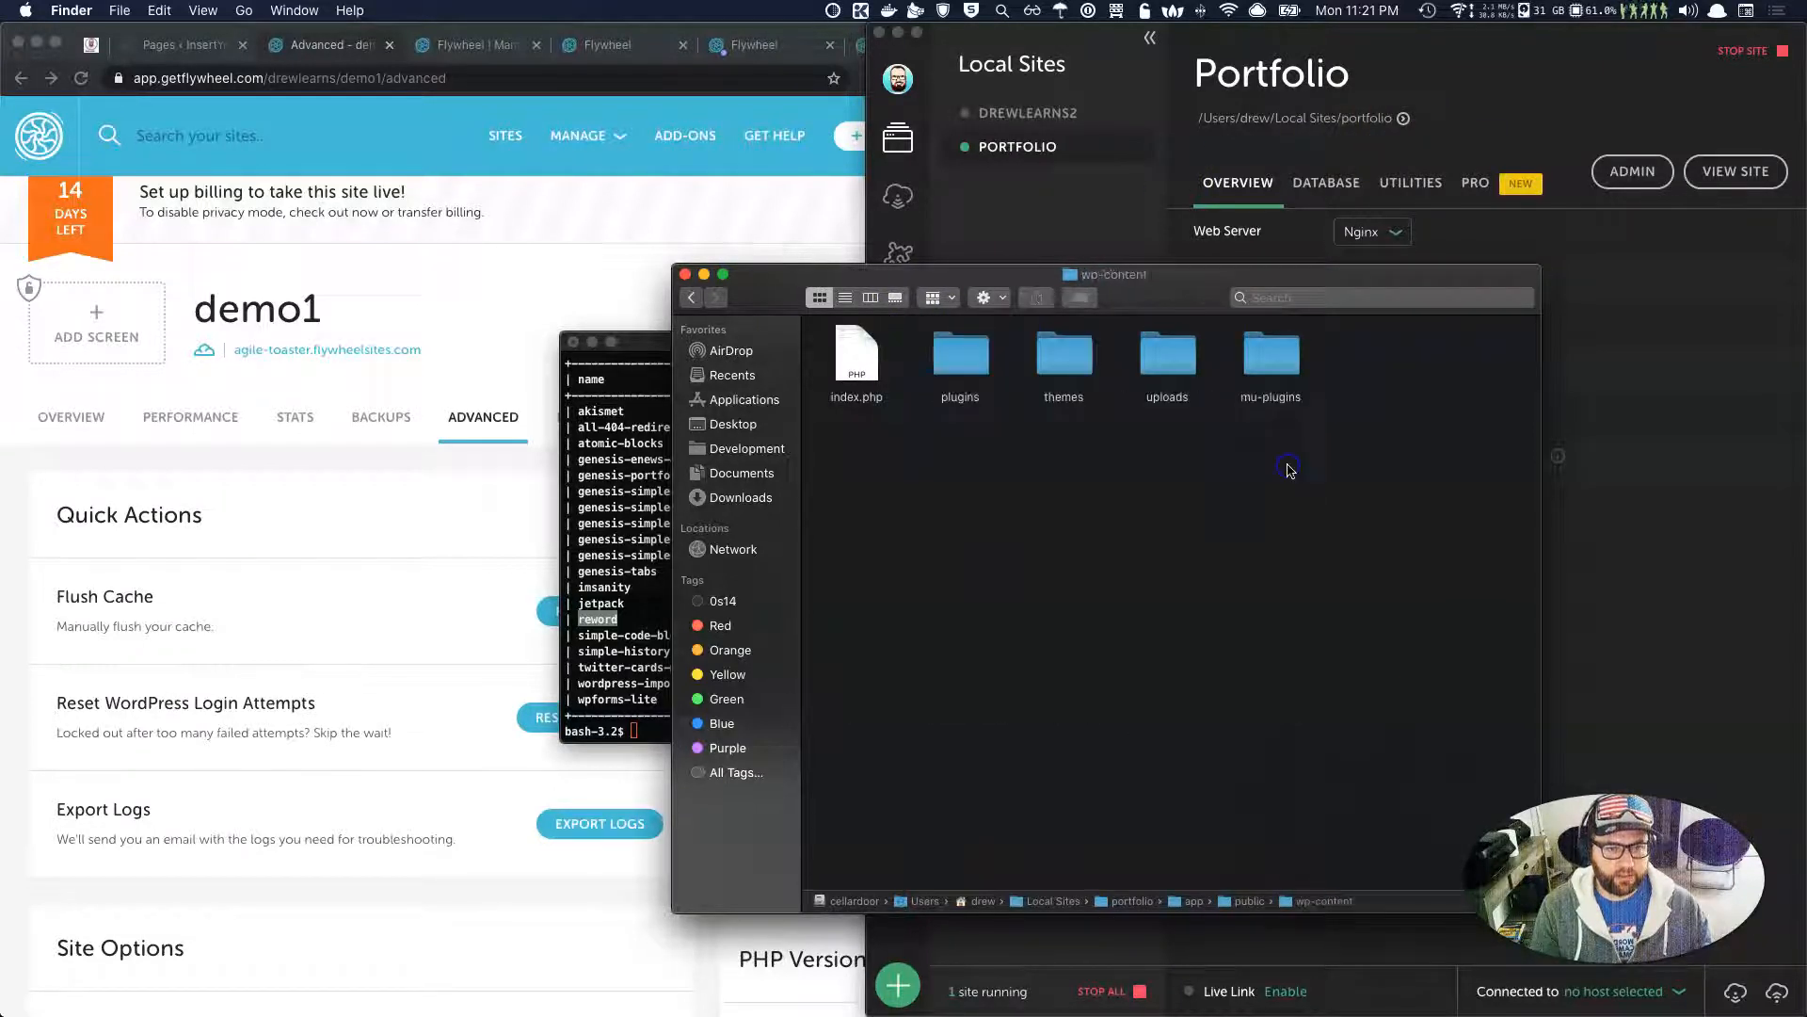
# Select the plugins and themes folders, then bring the Terminal plugin list forward and shift it left.
pyautogui.click(960, 356)
pyautogui.click(1065, 362)
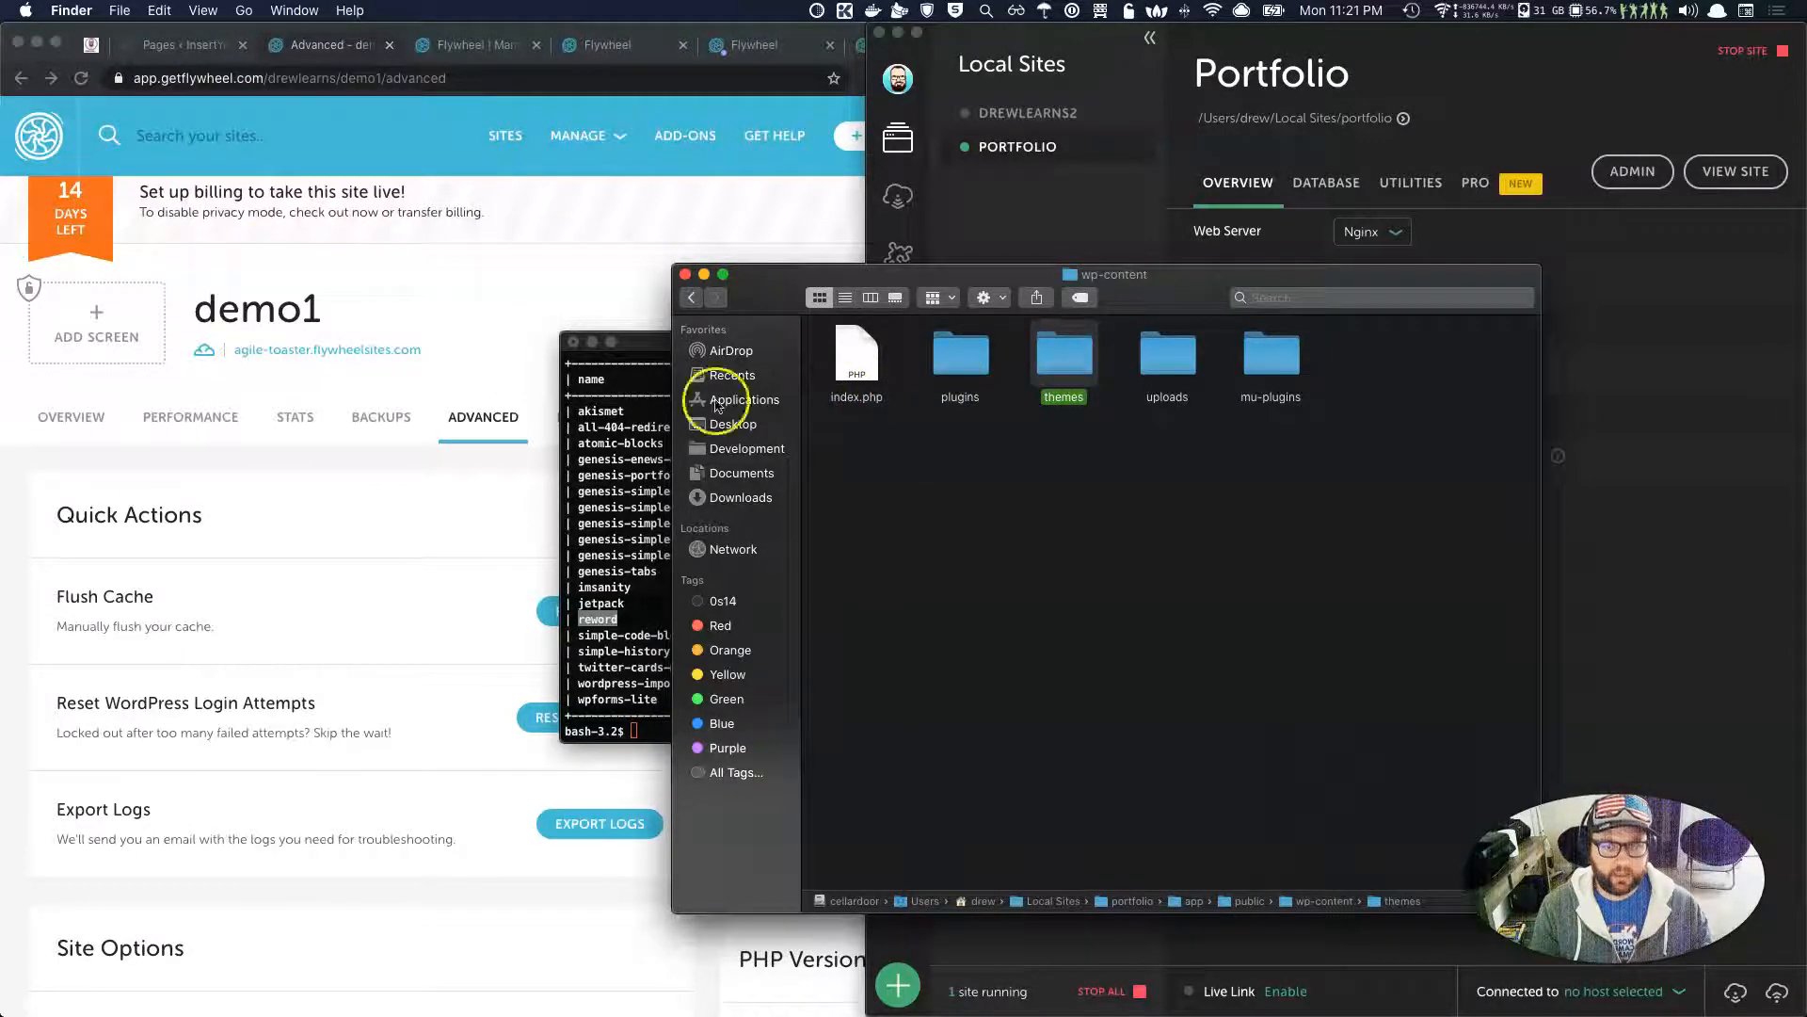
pyautogui.click(960, 541)
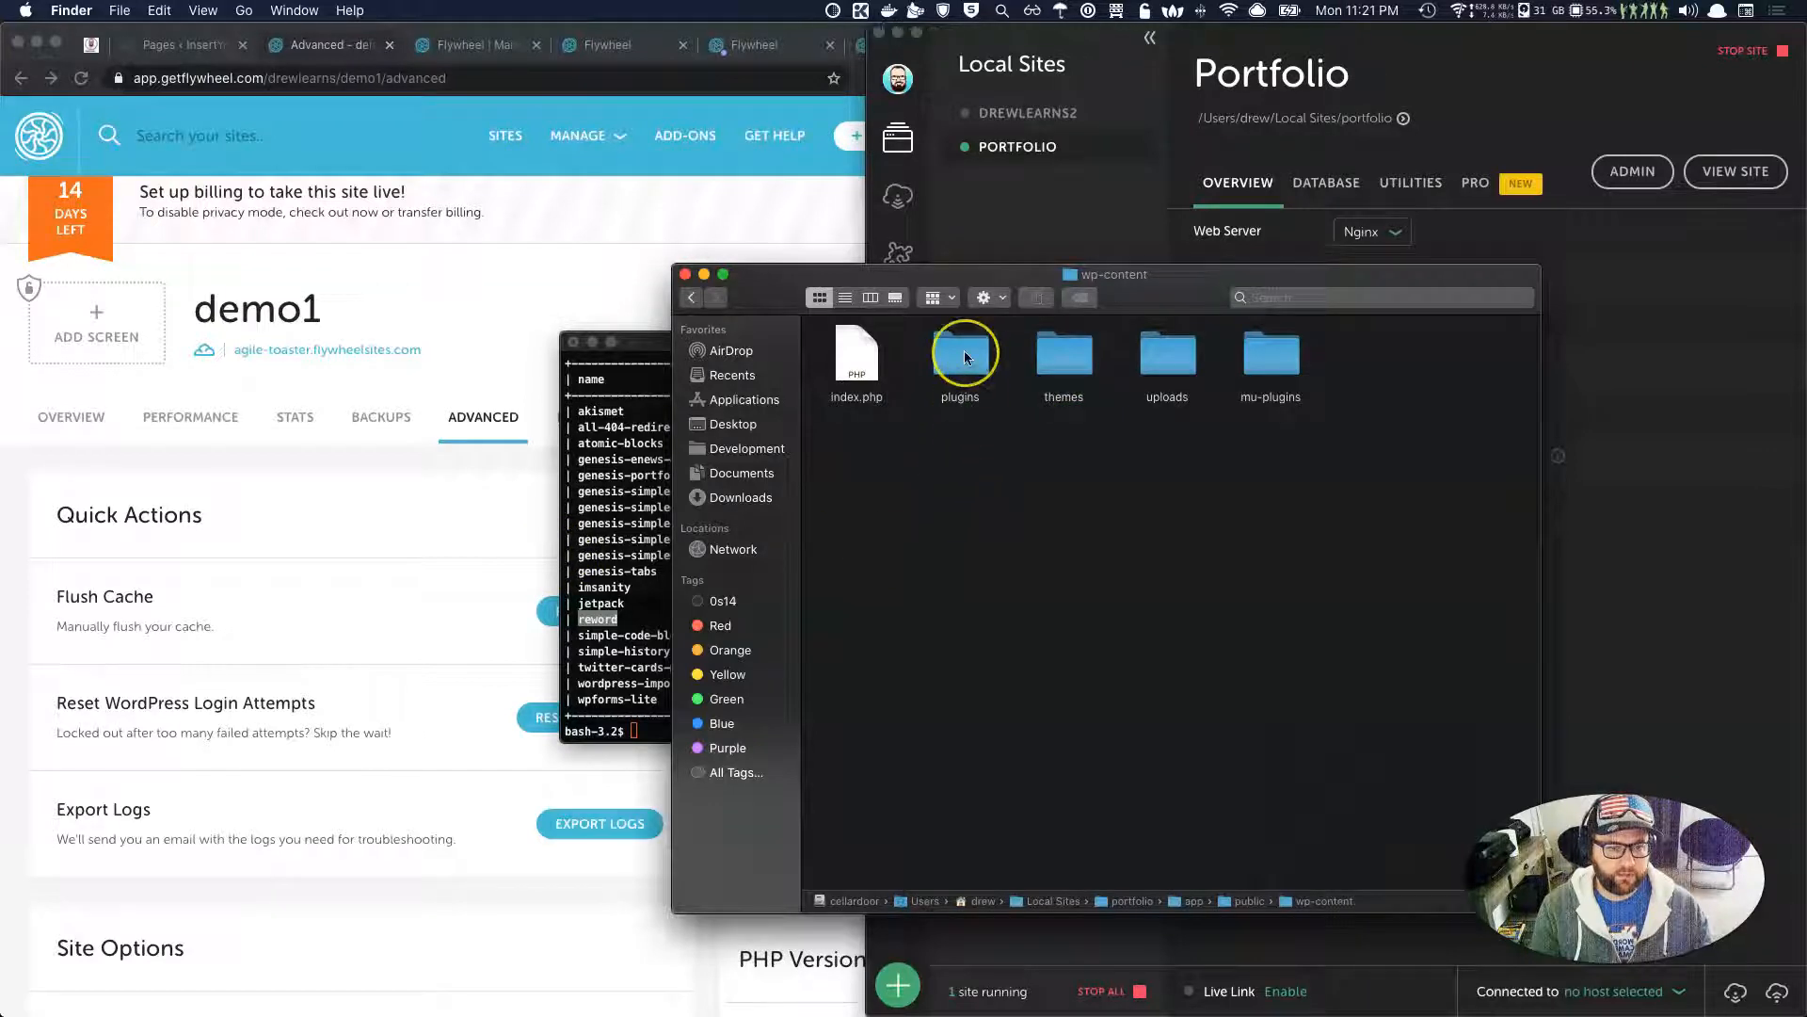
pyautogui.click(625, 587)
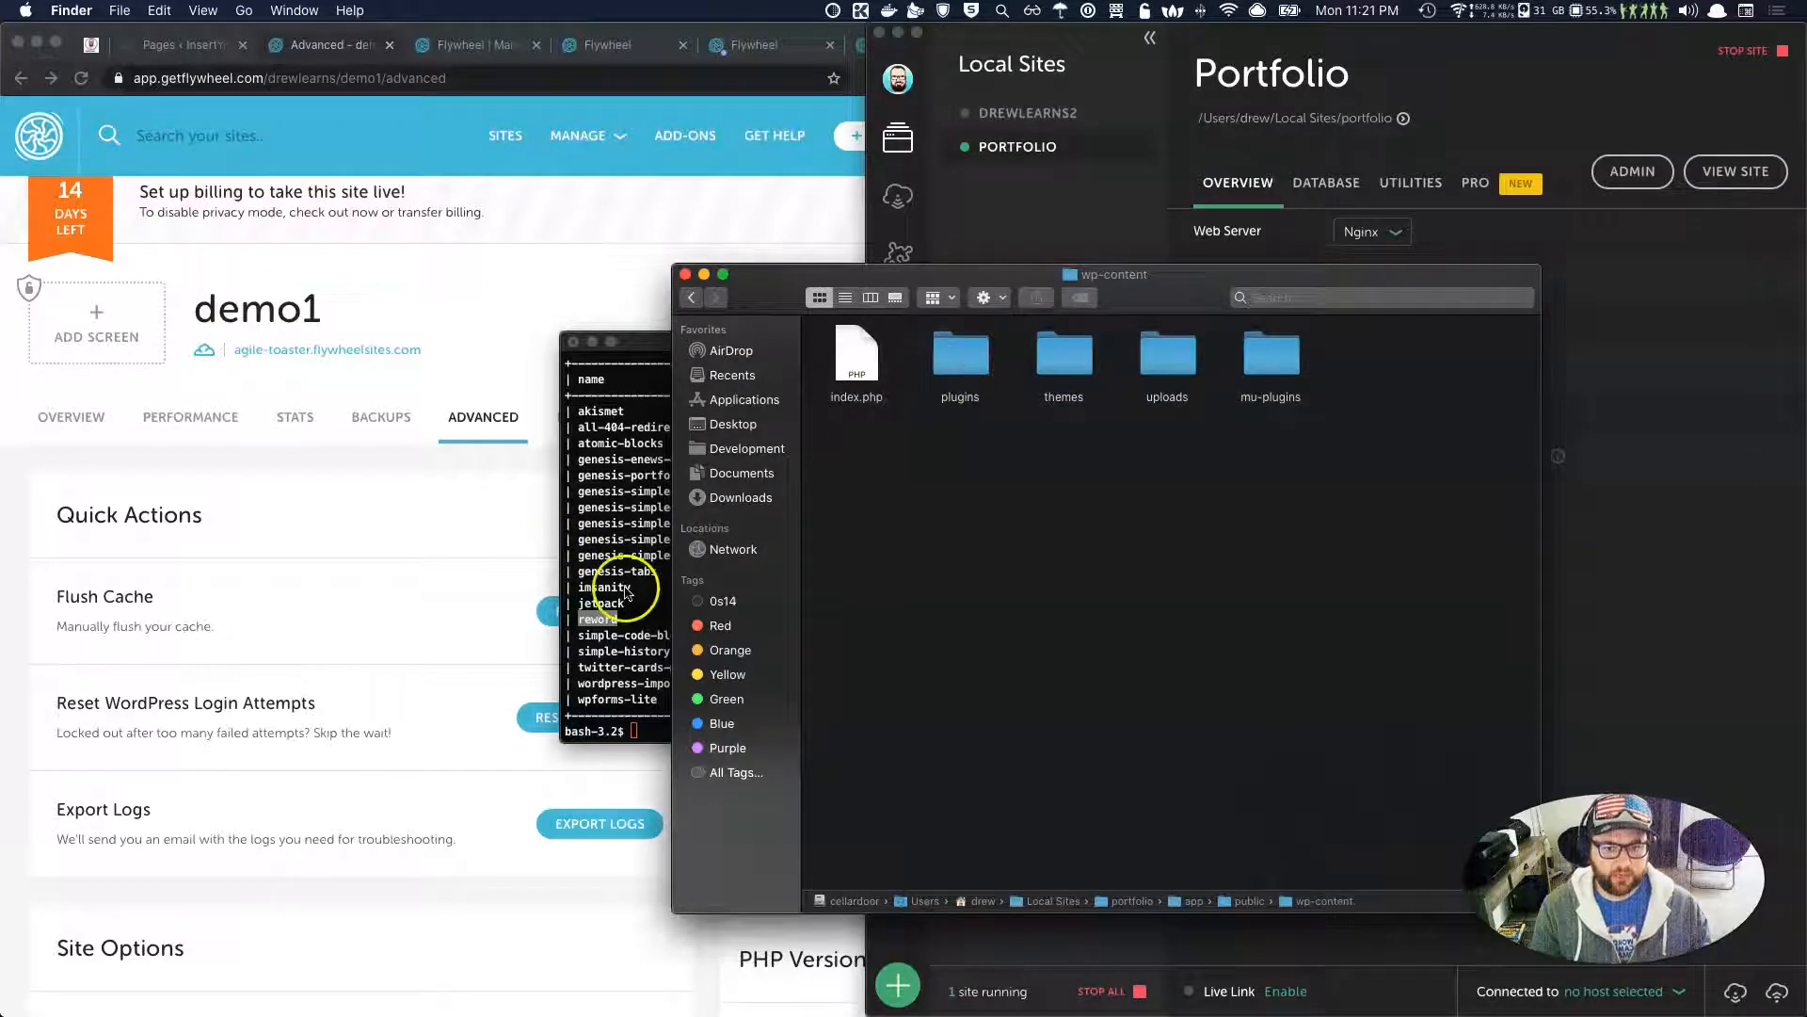
pyautogui.moveTo(893, 347); pyautogui.dragTo(614, 344)
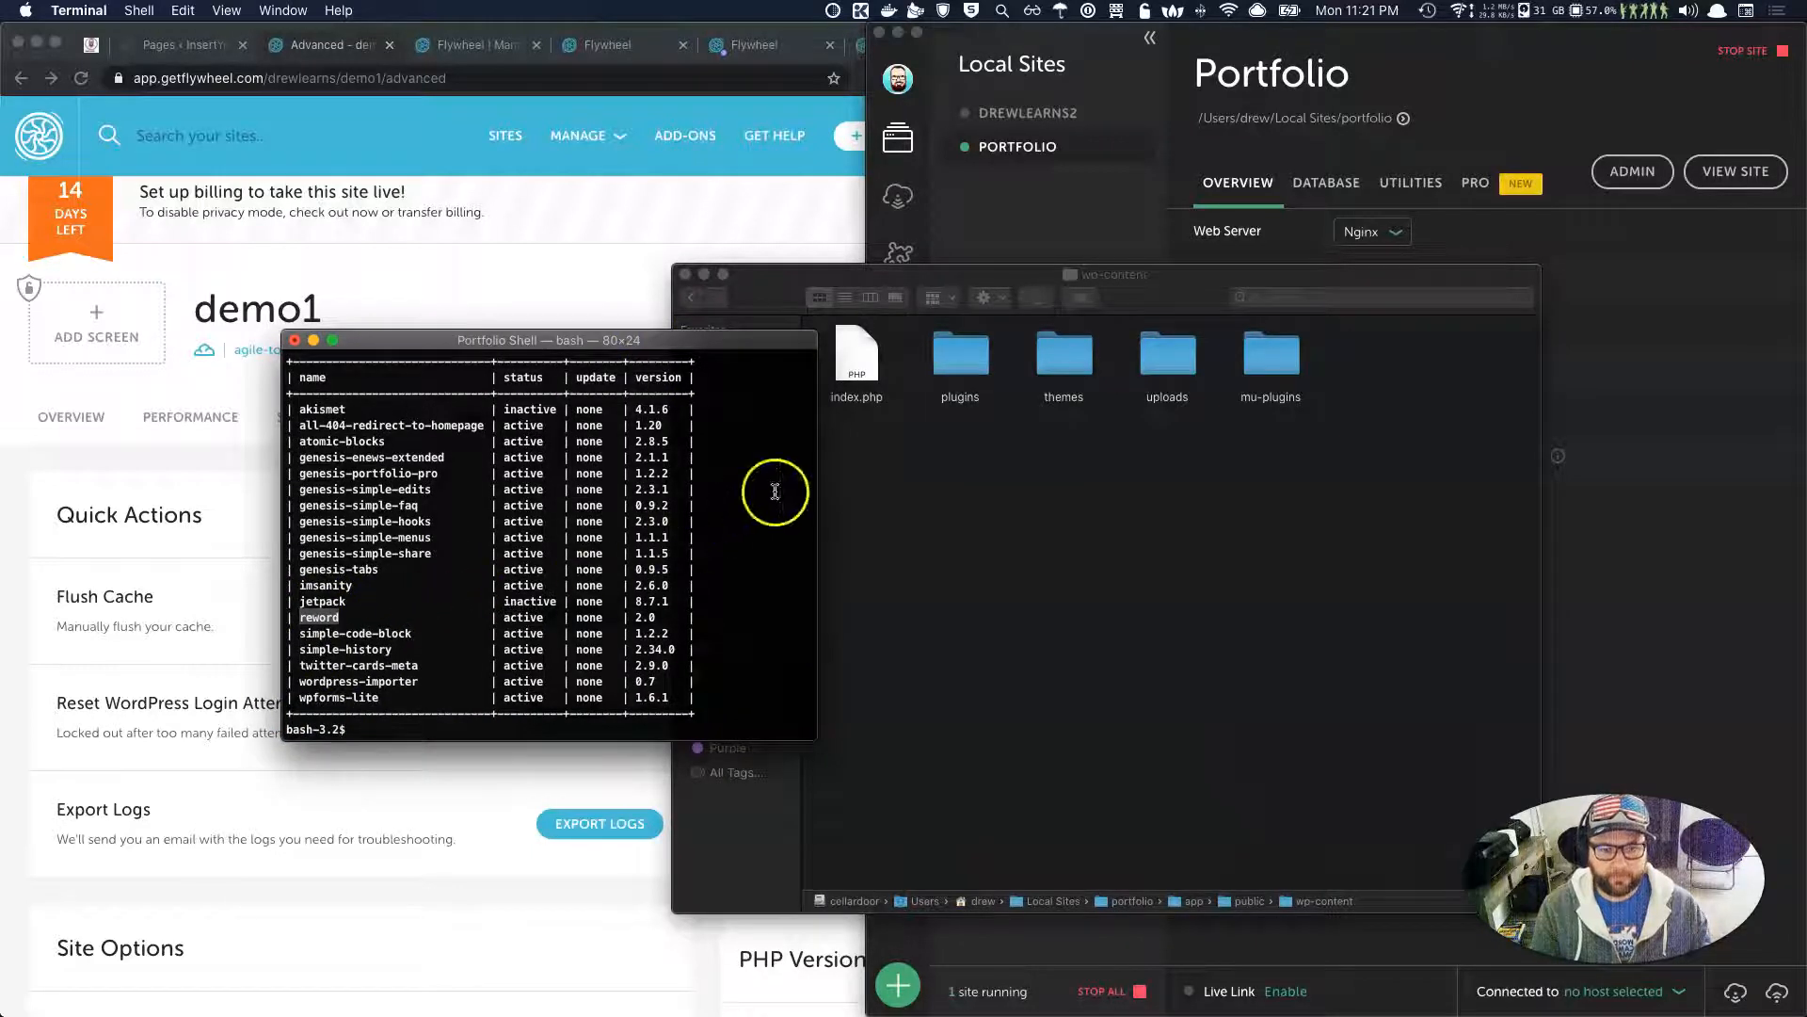
# Open the plugins folder inside the site's wp-content folder in Finder.
pyautogui.click(953, 465)
pyautogui.click(474, 565)
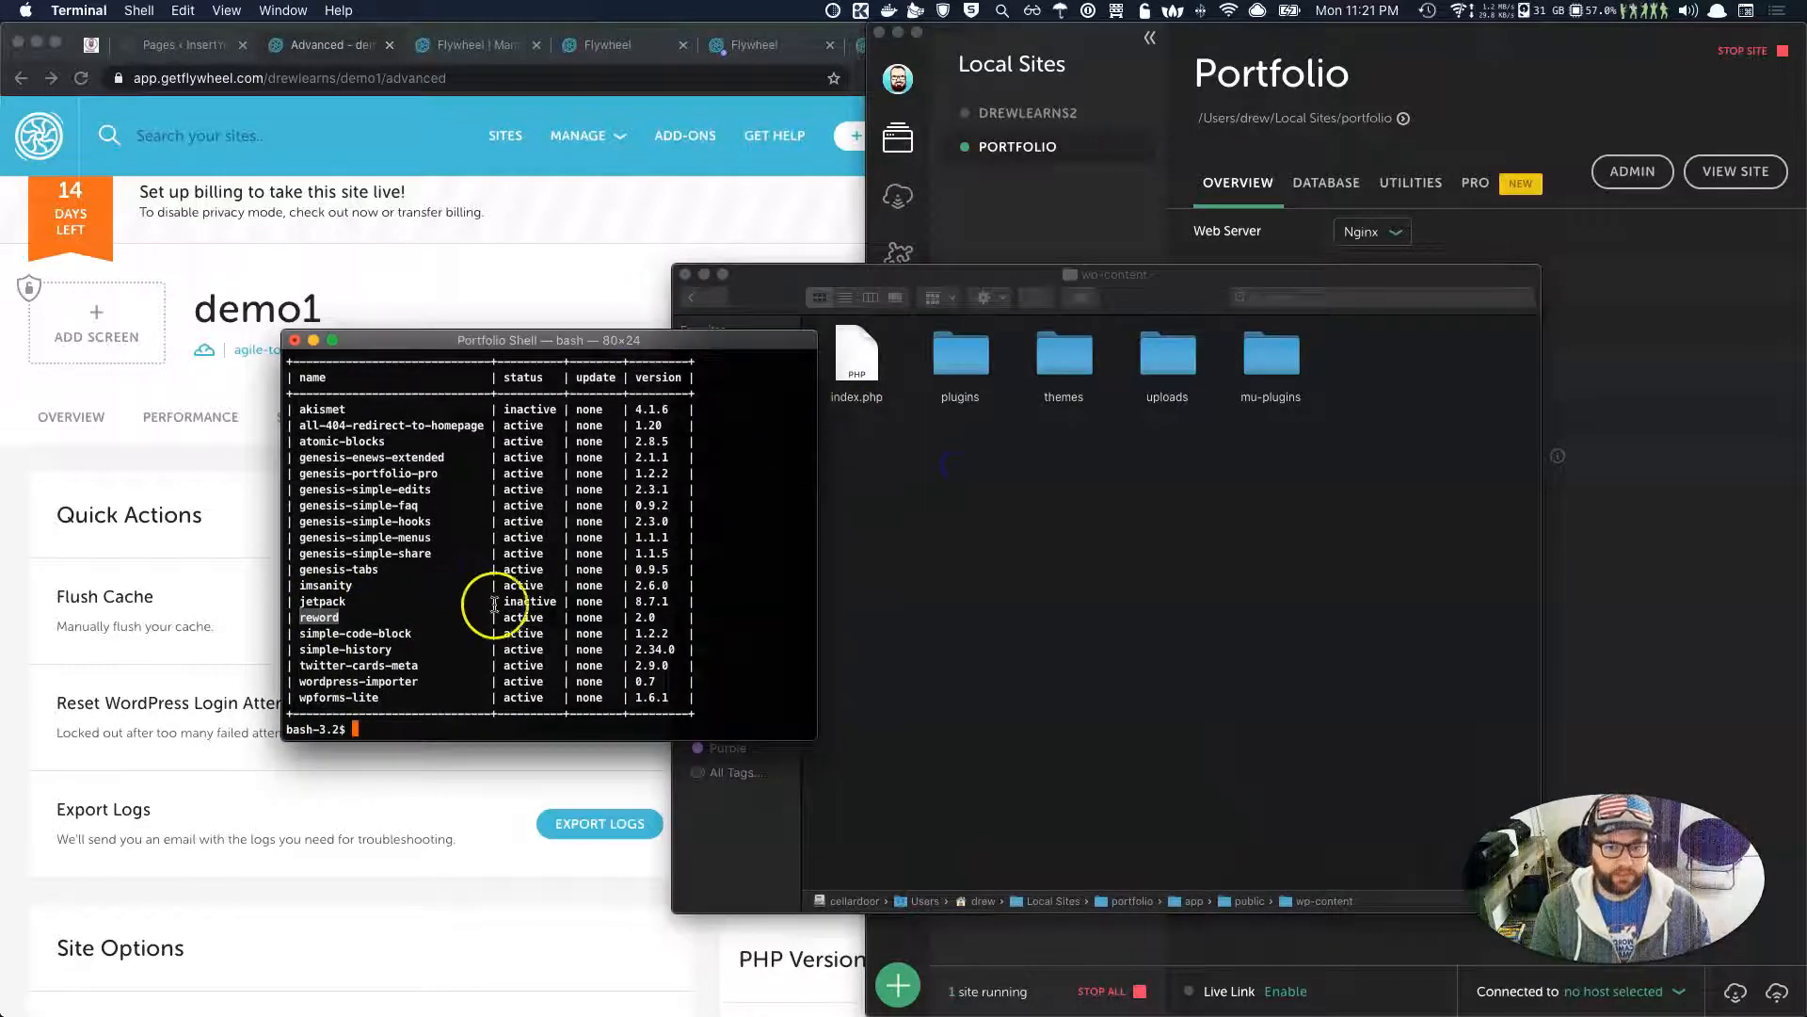
pyautogui.click(899, 520)
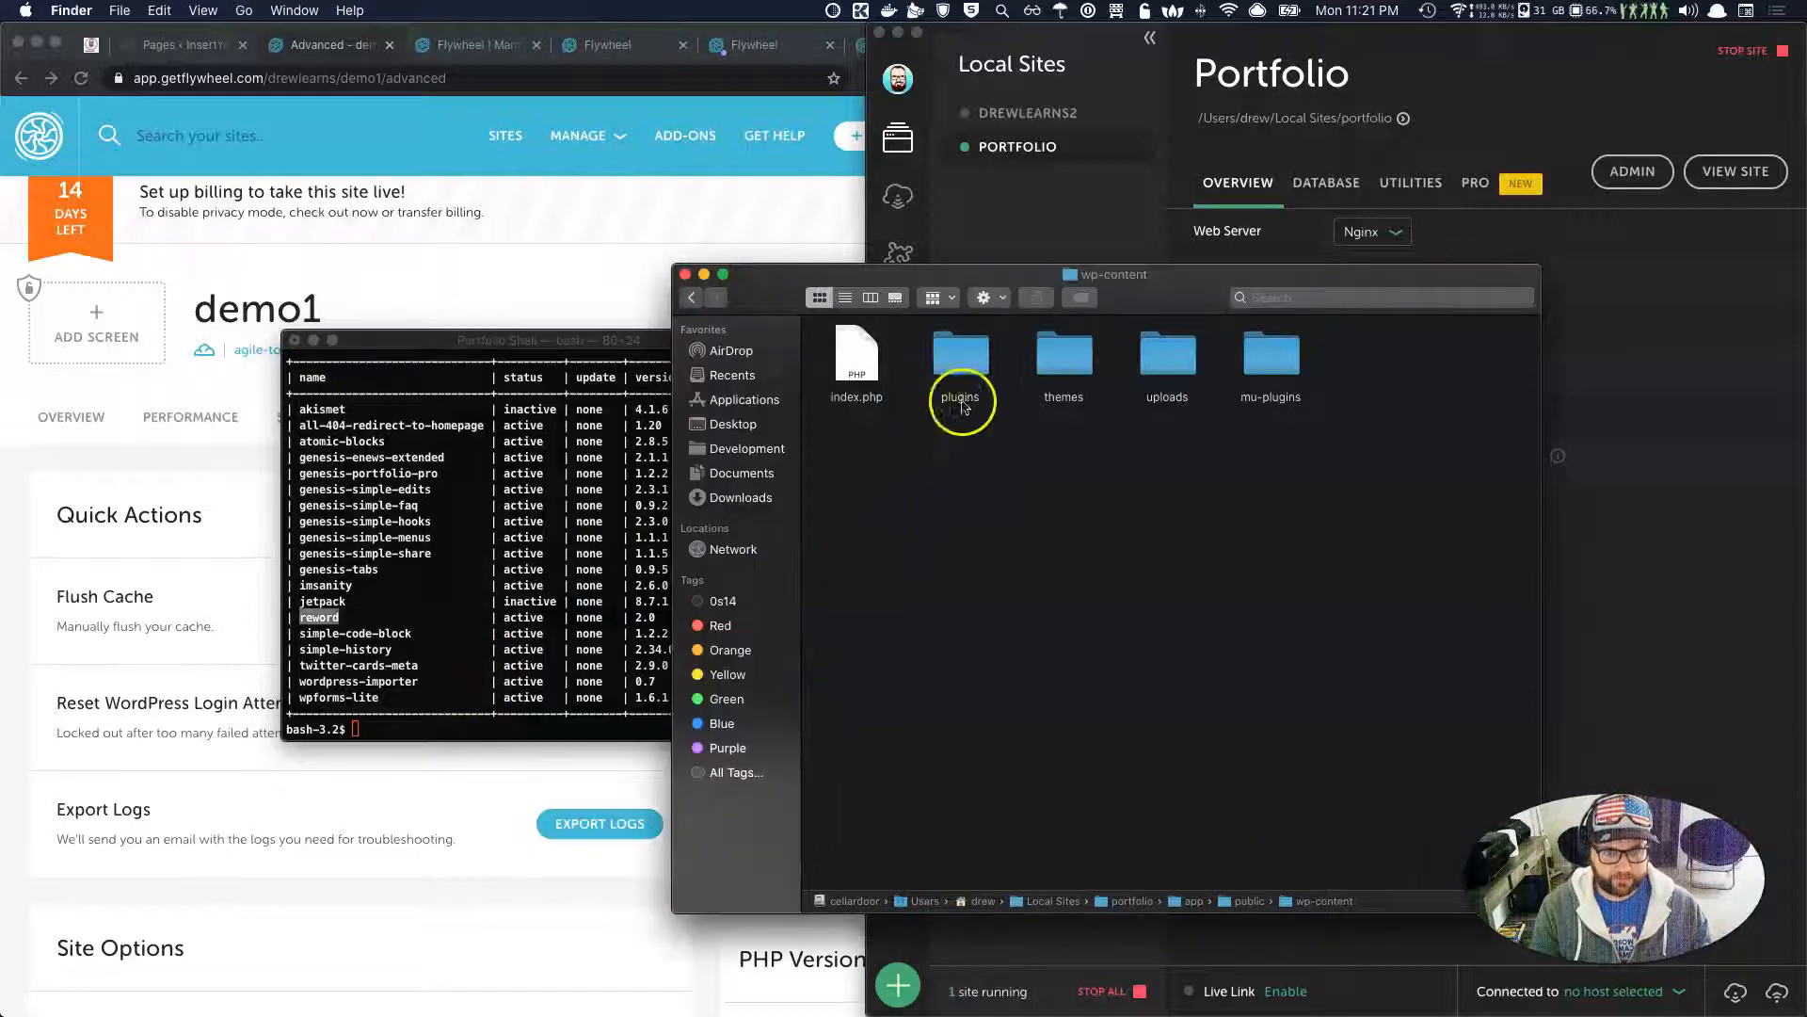
pyautogui.click(960, 369)
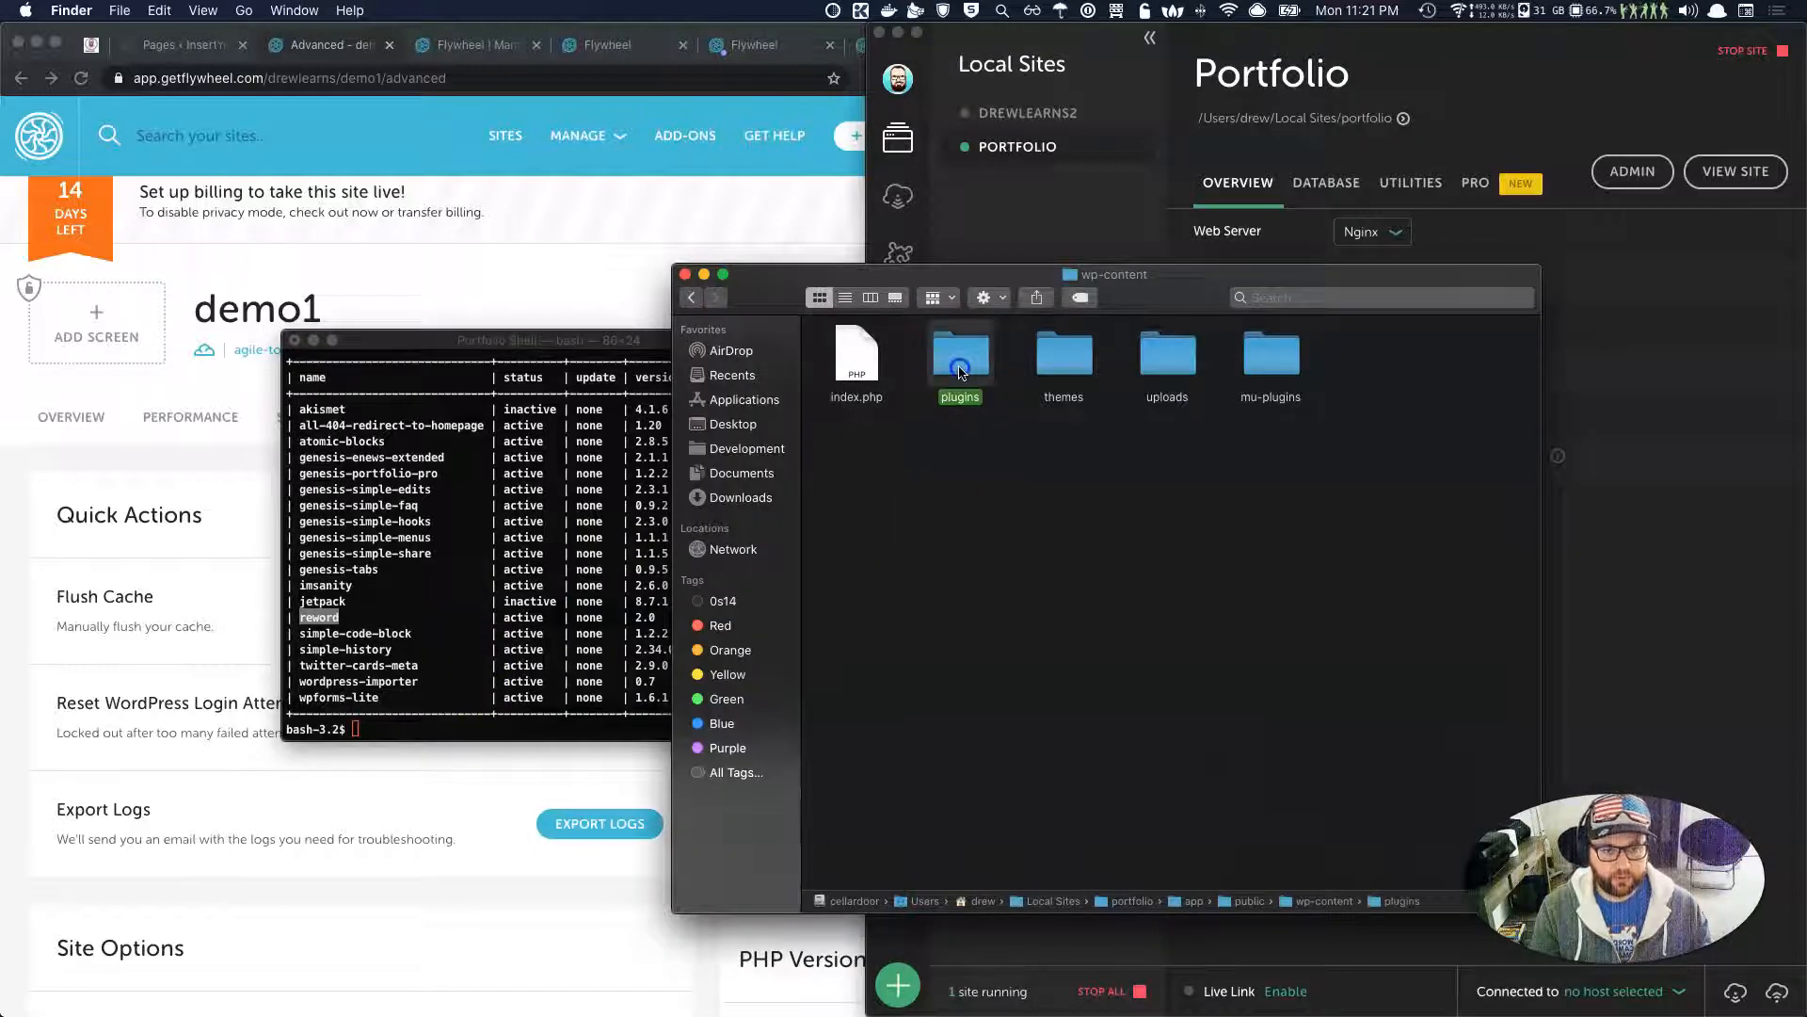
pyautogui.doubleClick(960, 369)
# Rename the reword plugin folder to reword*, then recall 'wp plugin list' in Terminal.
pyautogui.click(852, 585)
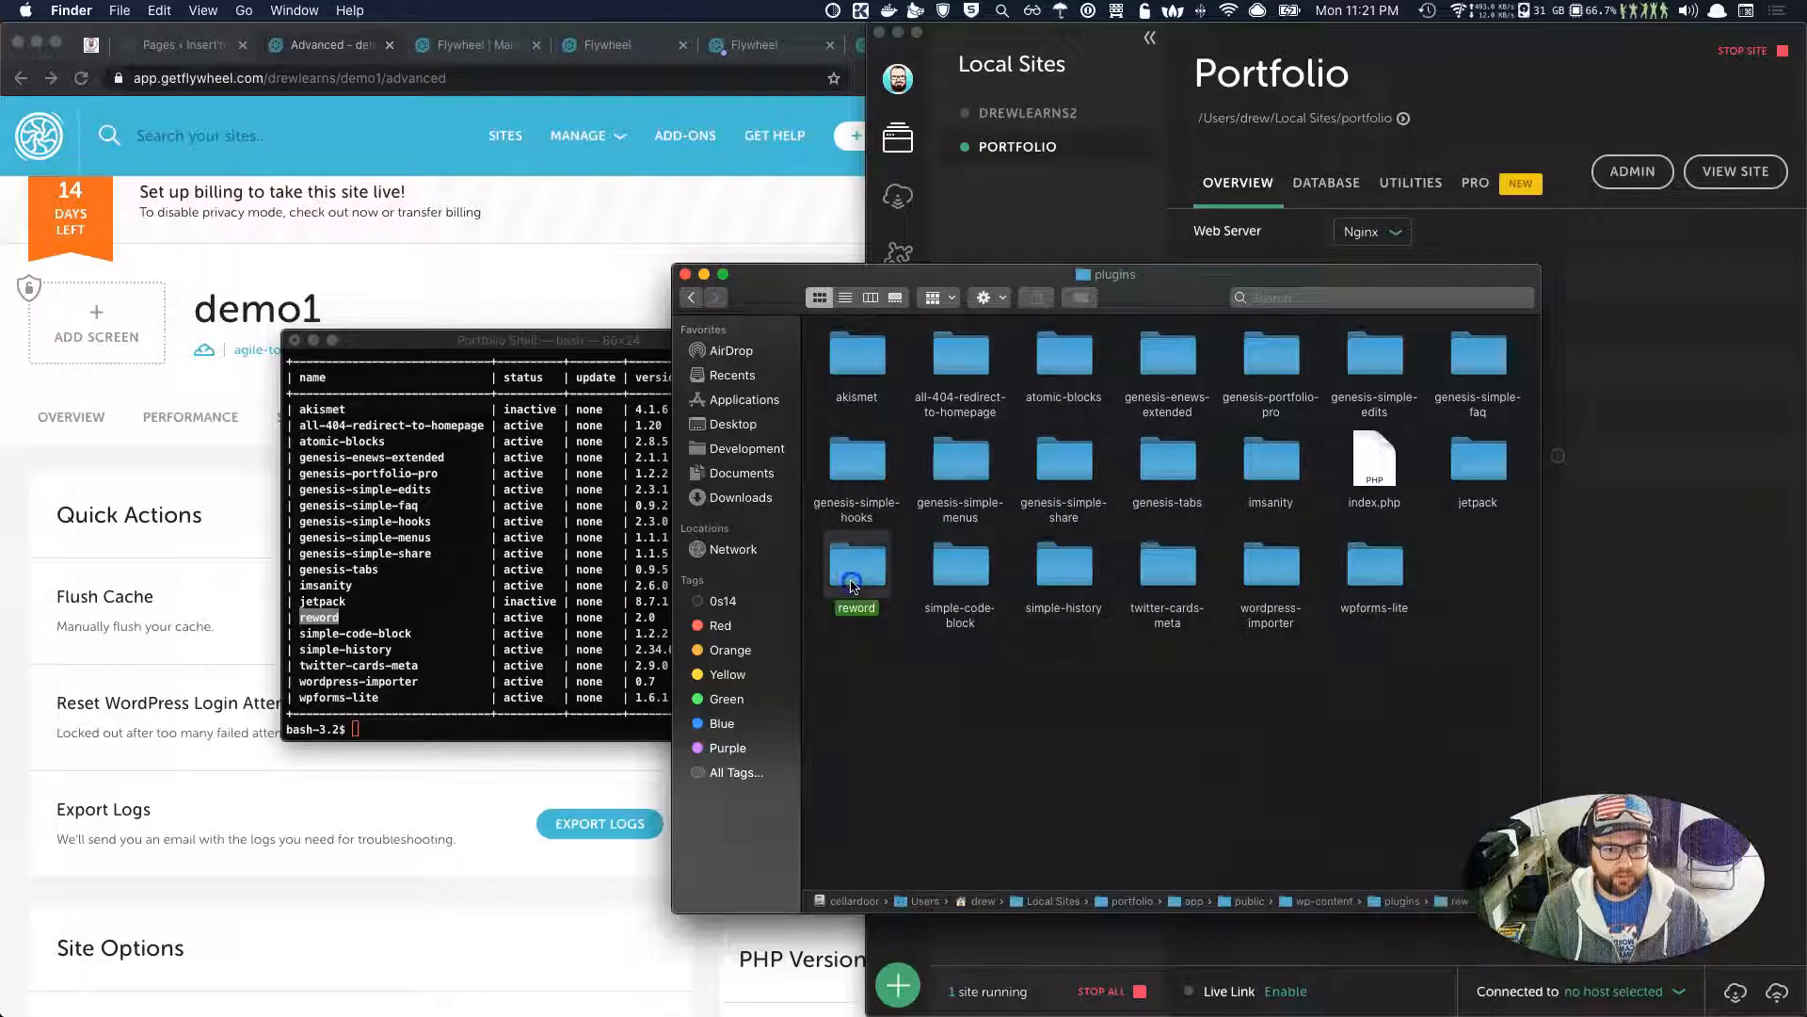
pyautogui.rightClick(852, 585)
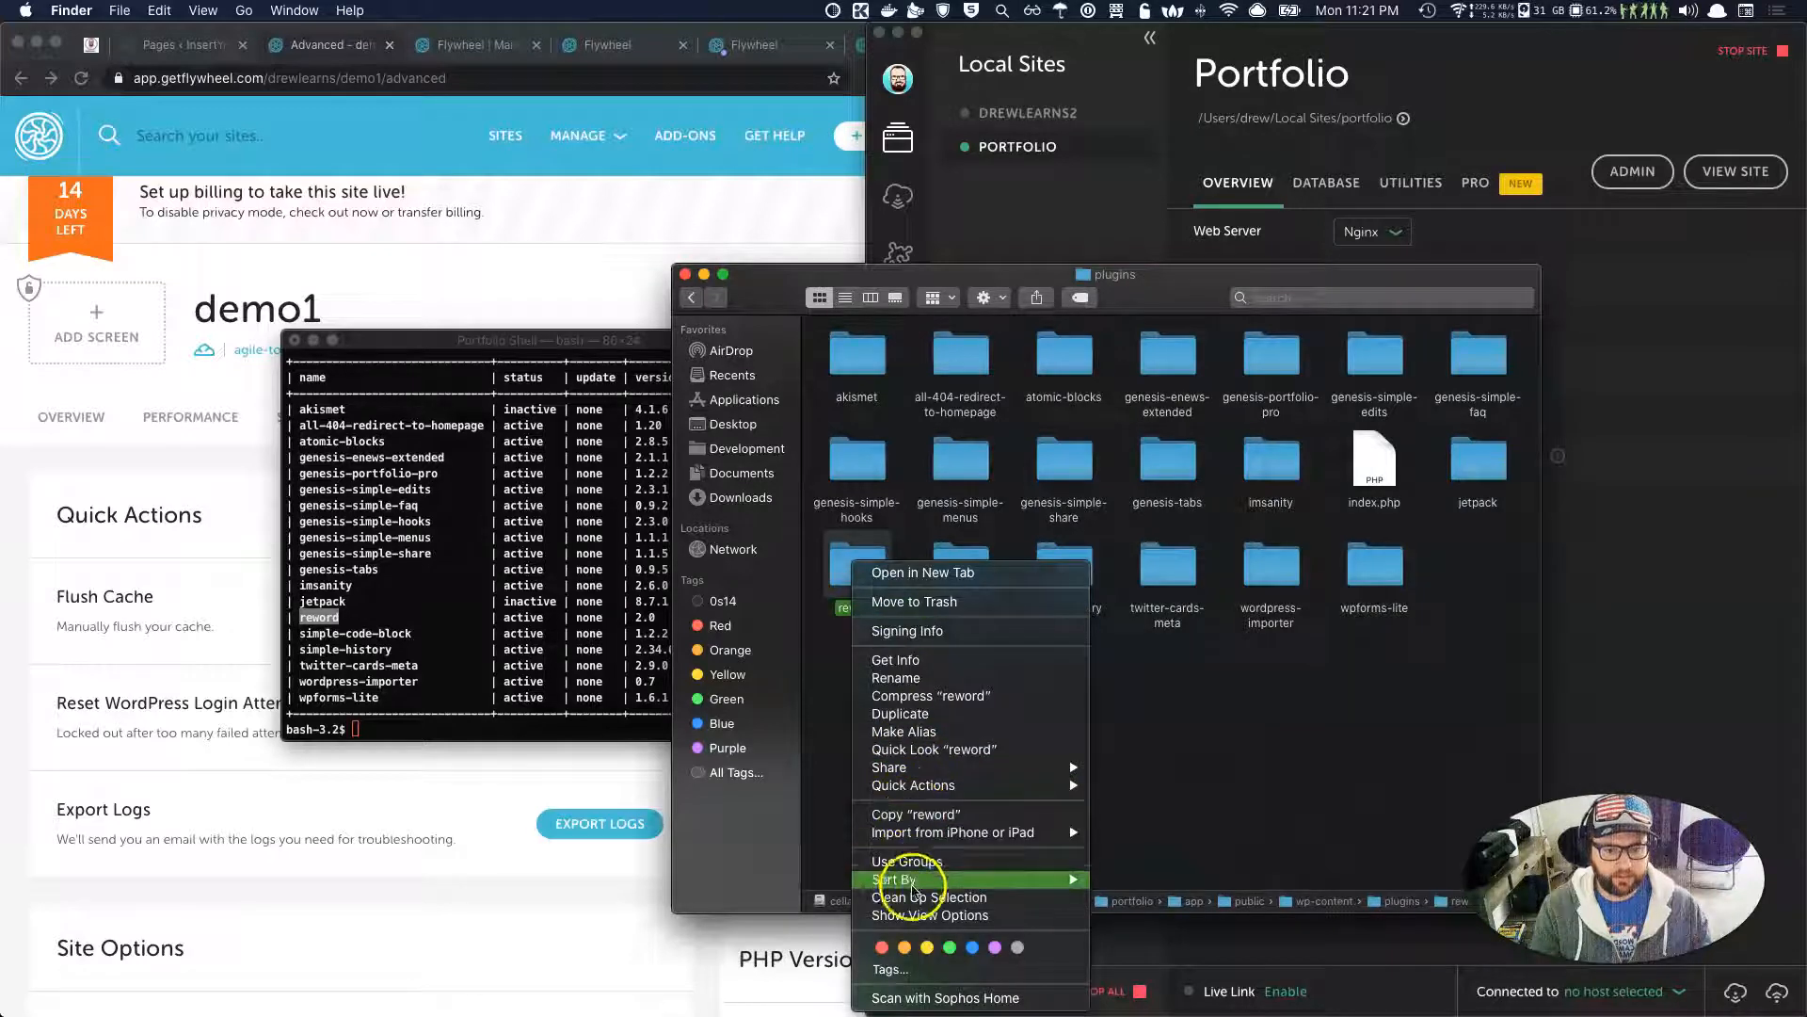
pyautogui.click(896, 678)
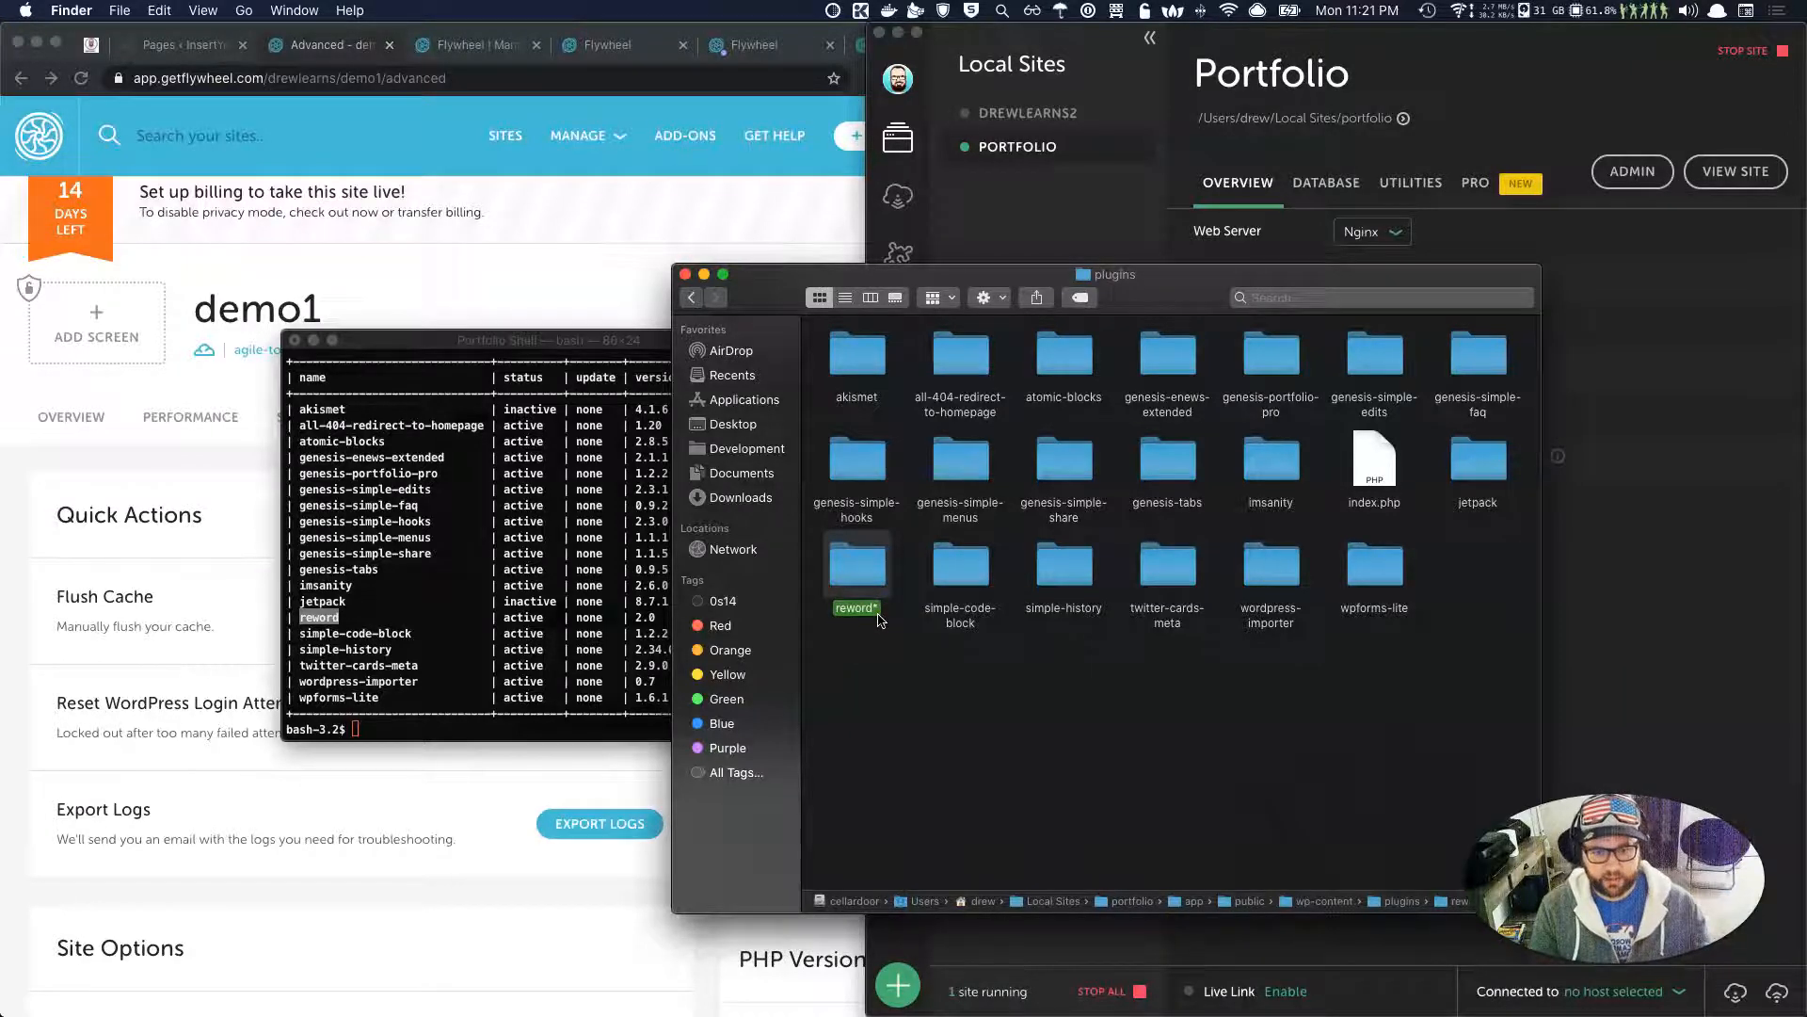
pyautogui.click(405, 622)
pyautogui.press('Up')
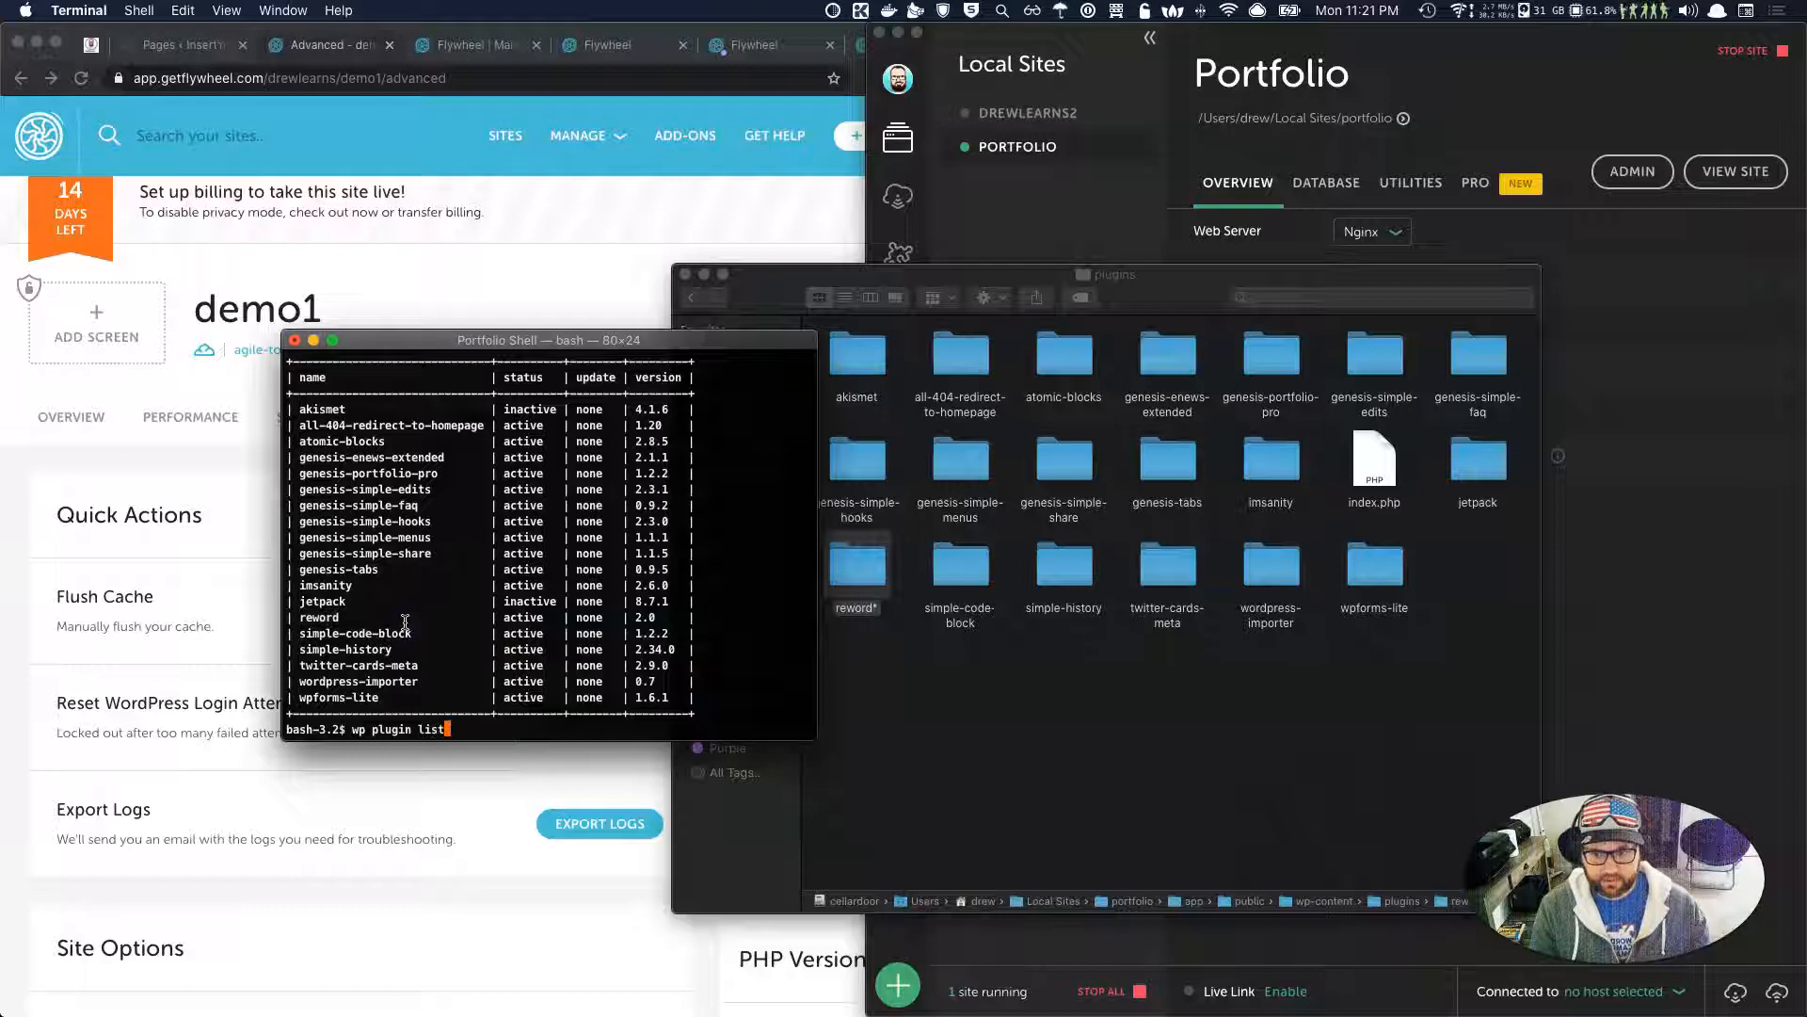
# Rerun 'wp plugin list', which shows reword* inactive at version 2.0, then start renaming the reword* folder.
pyautogui.press('Return')
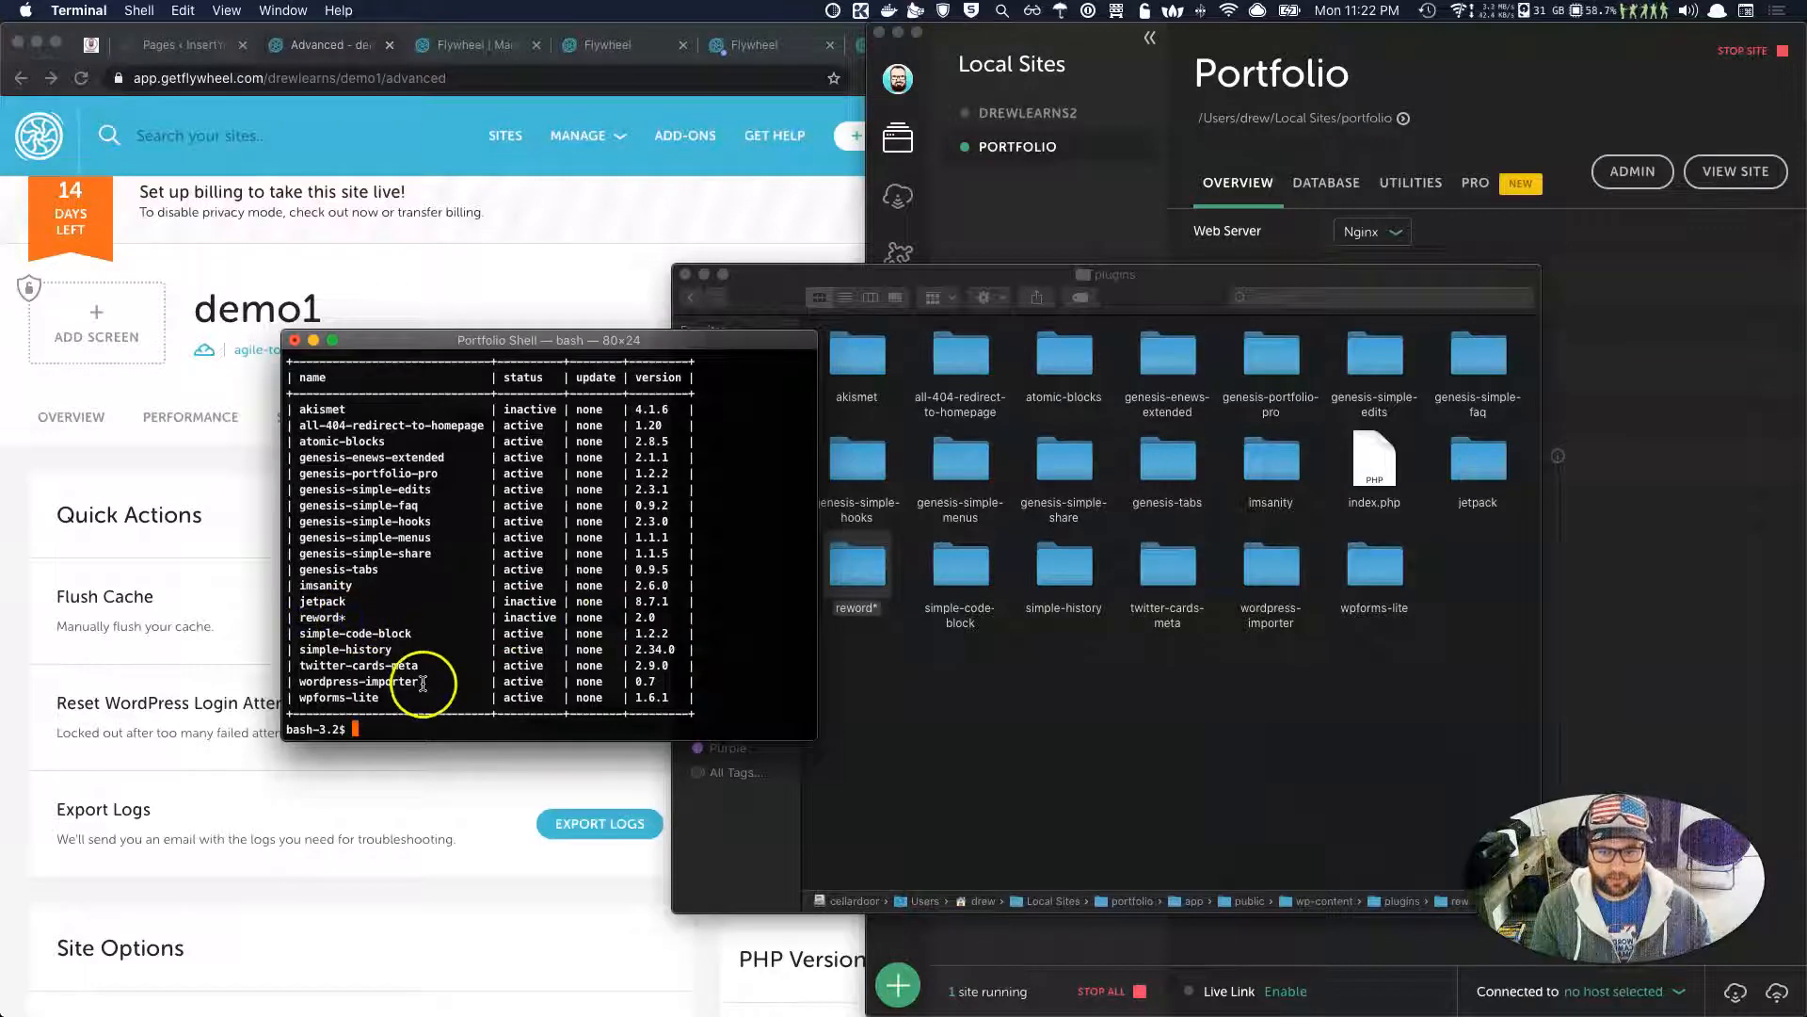
pyautogui.rightClick(868, 606)
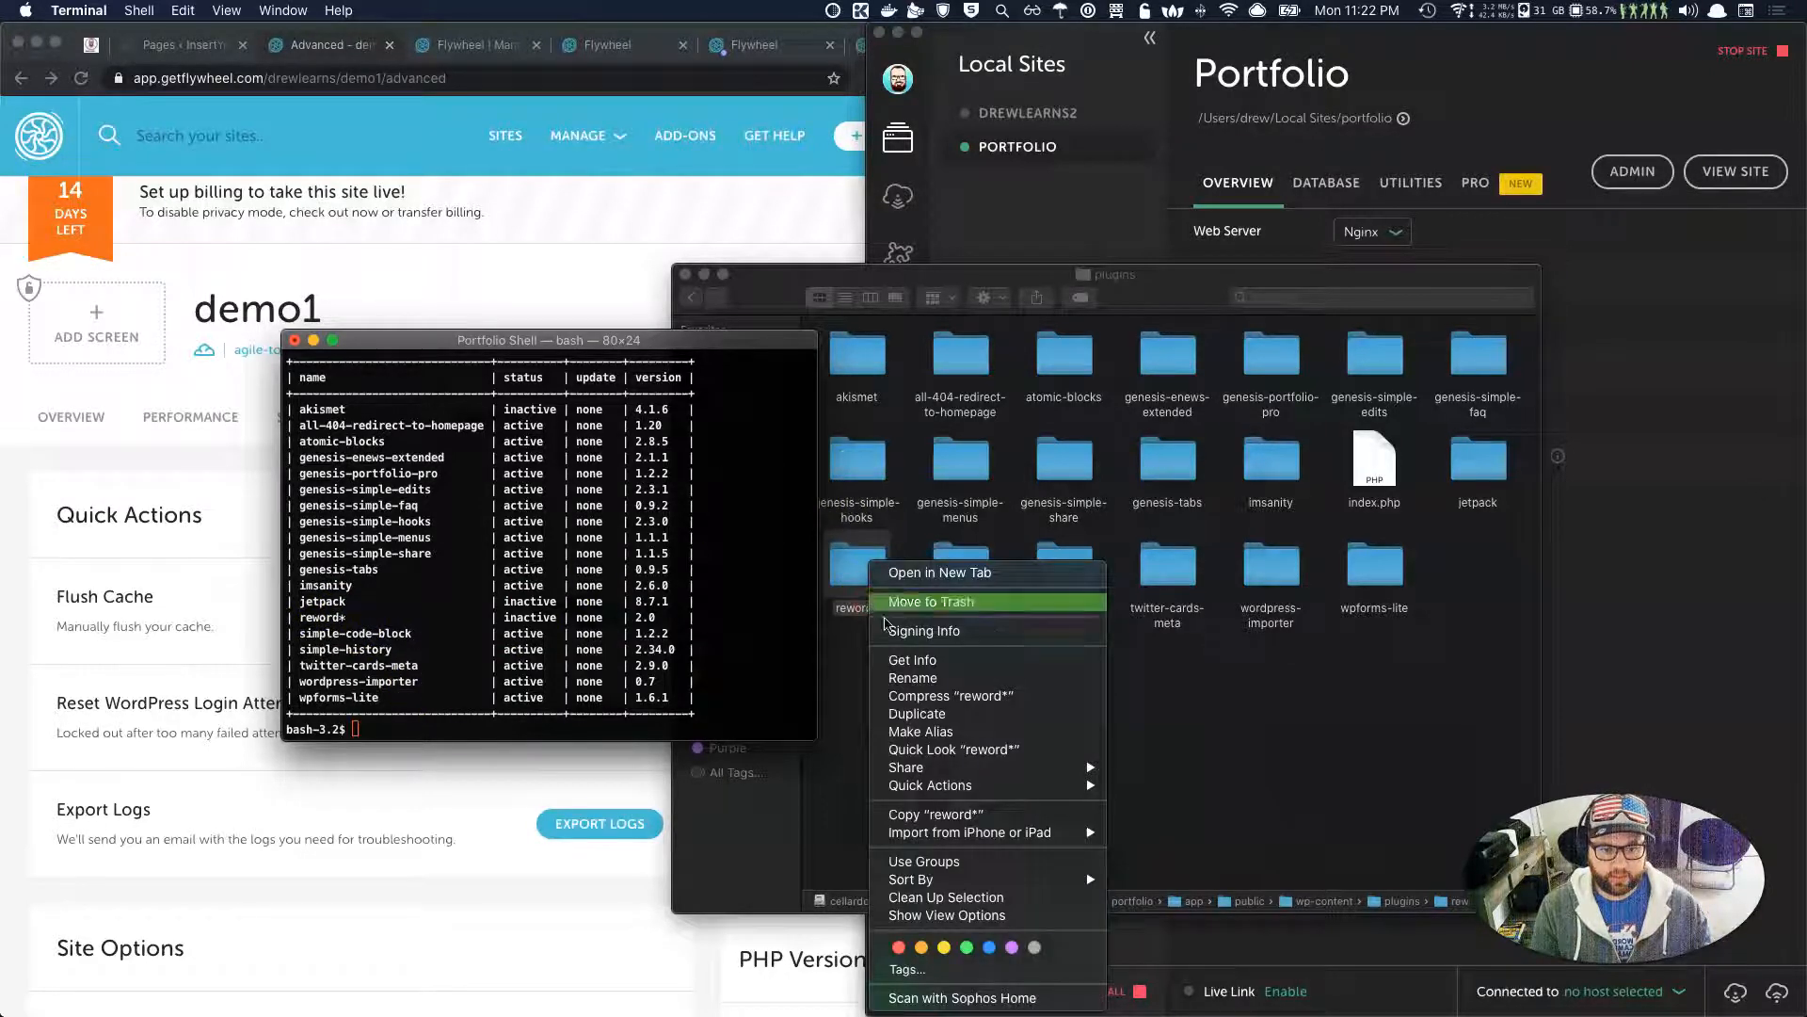
pyautogui.click(928, 679)
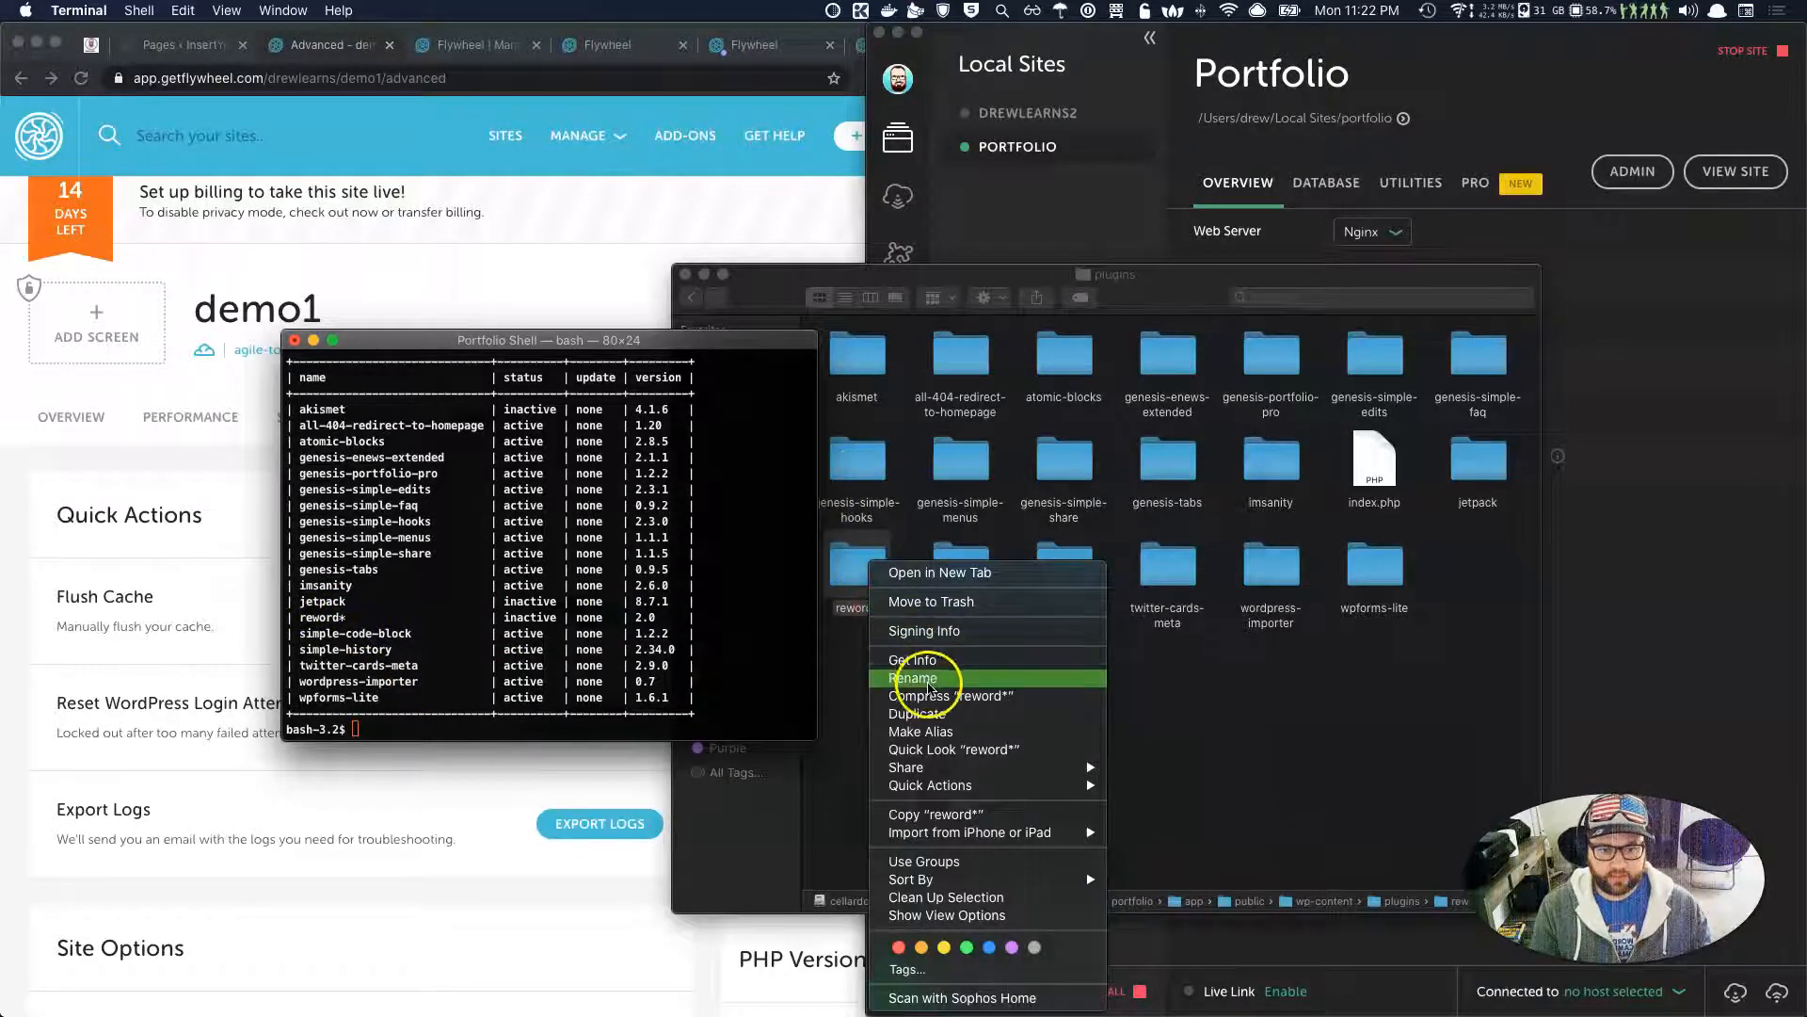
pyautogui.rightClick(861, 562)
pyautogui.click(920, 678)
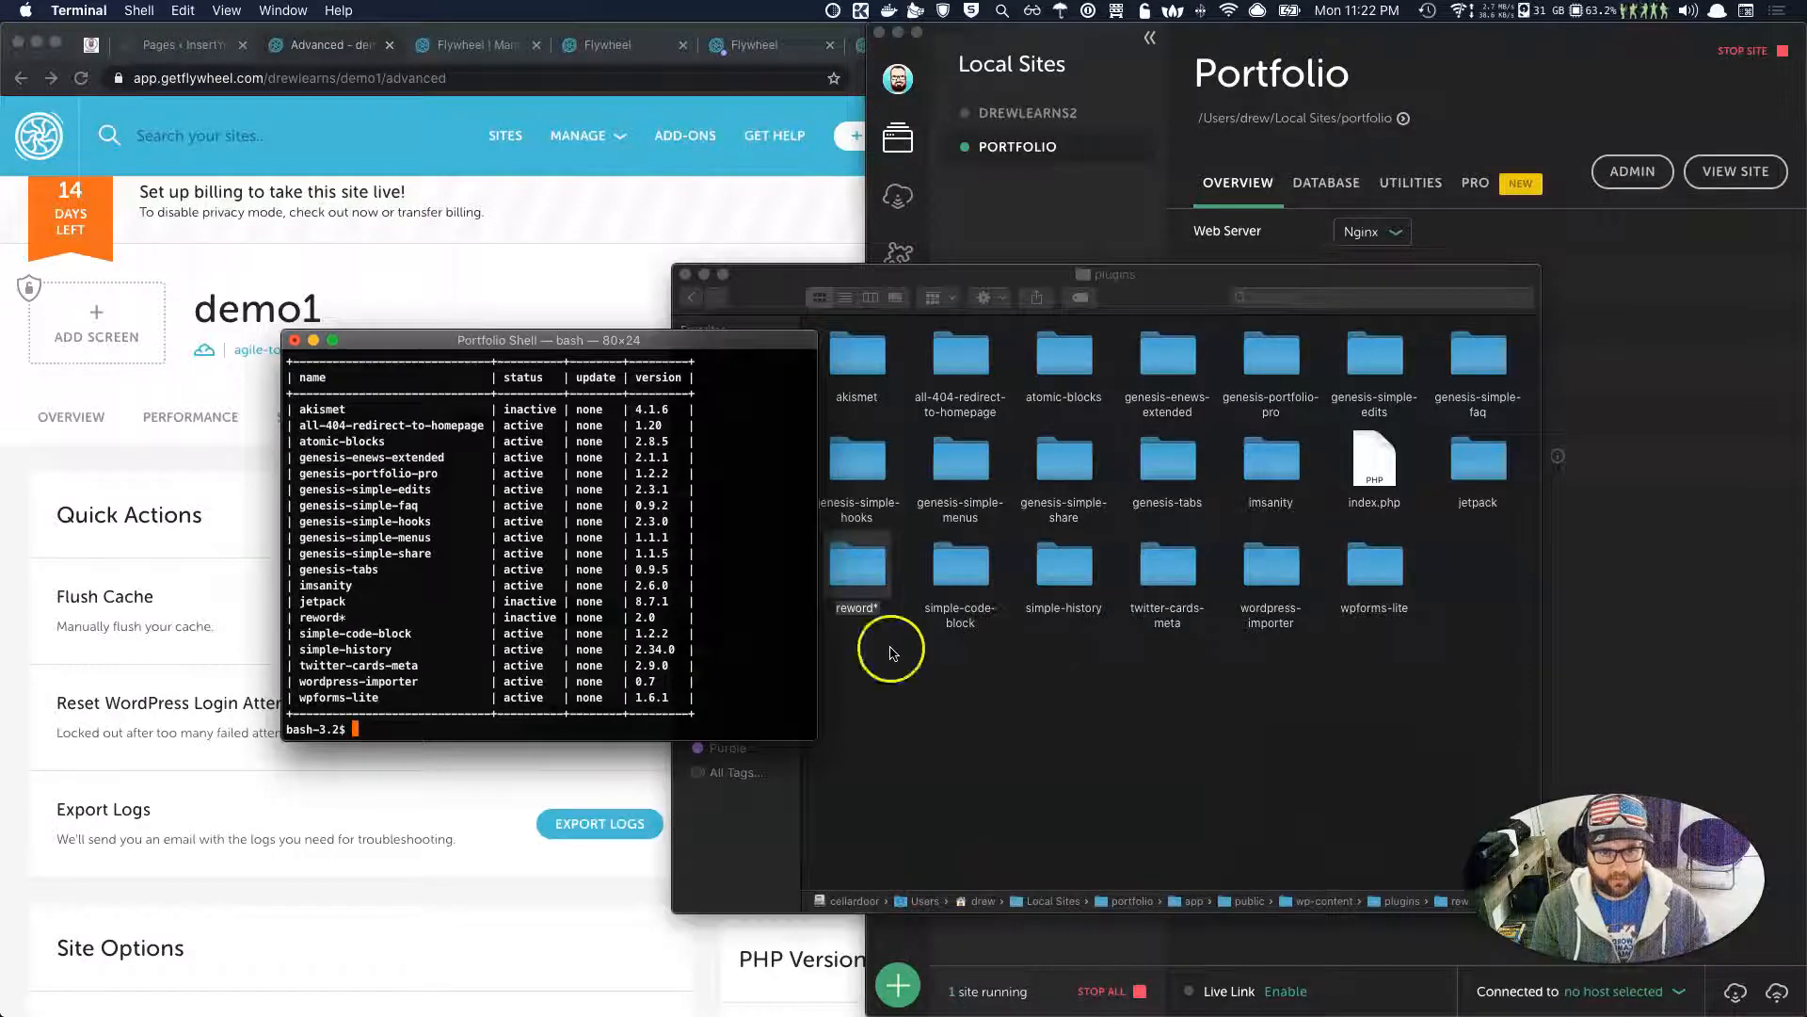
pyautogui.click(872, 550)
pyautogui.rightClick(872, 585)
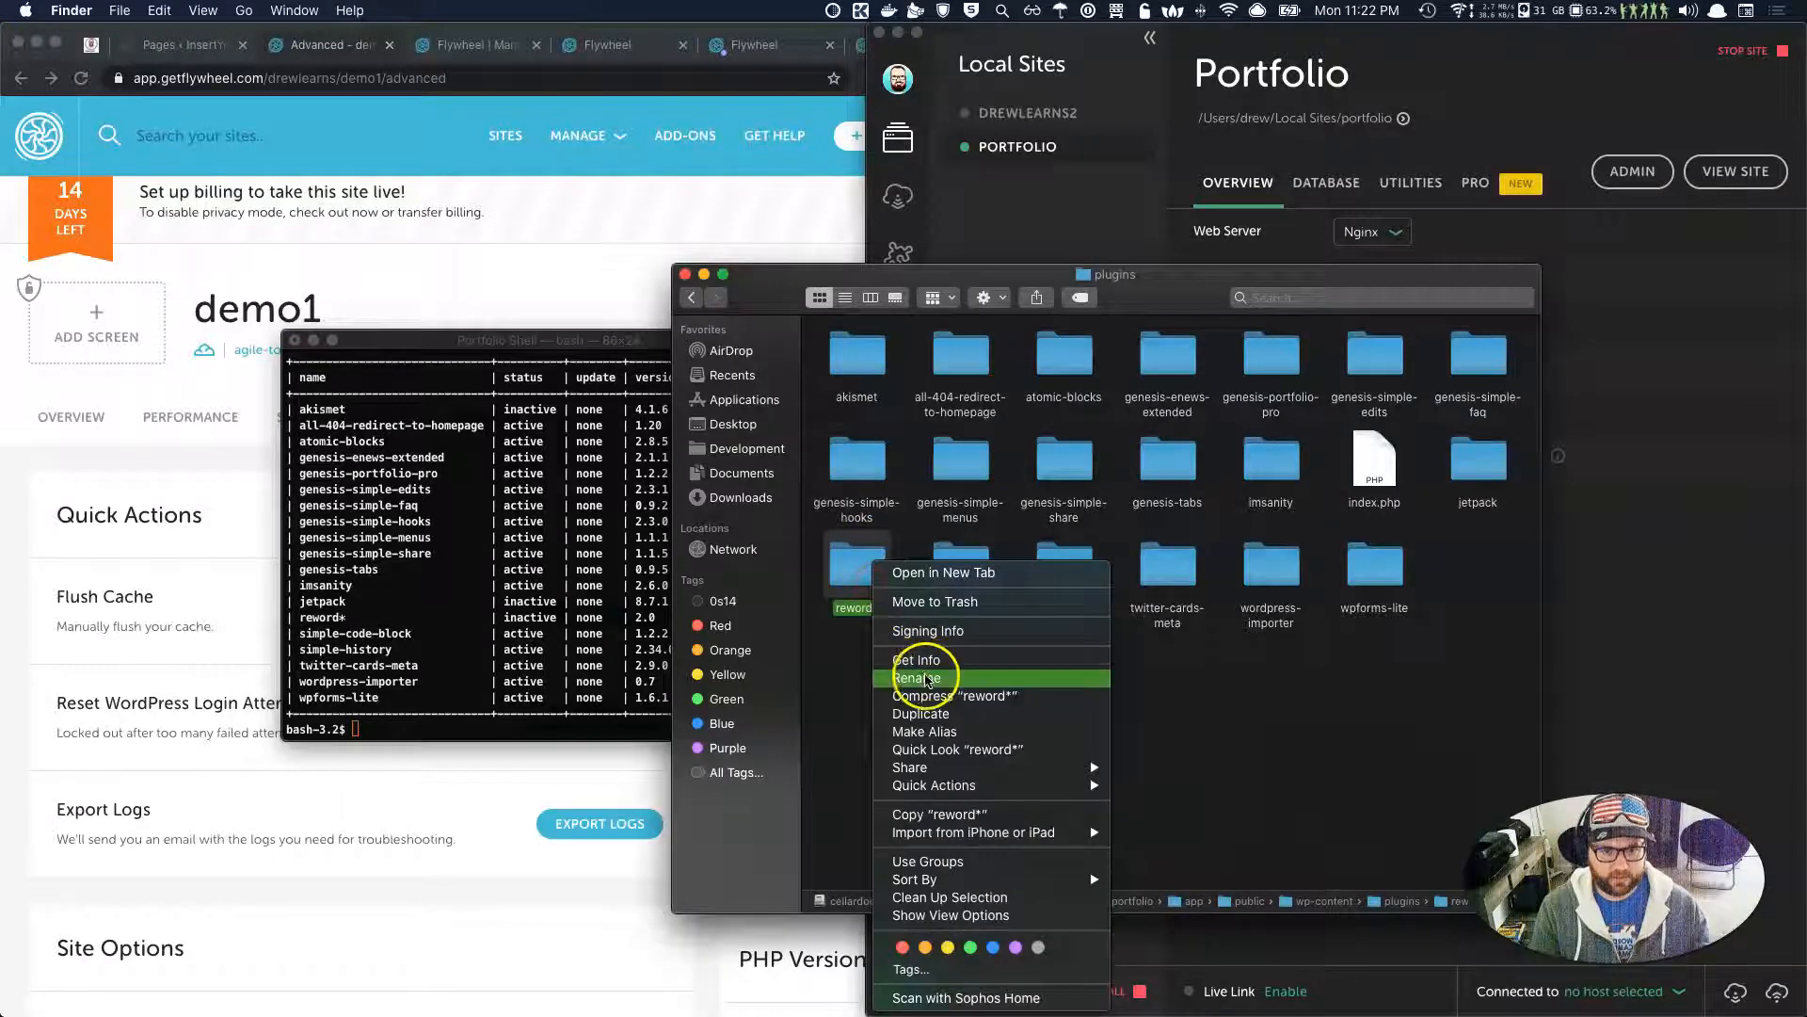
# Rename reword* back to reword and rerun the plugin list, which shows reword active at version 2.0.
pyautogui.click(928, 678)
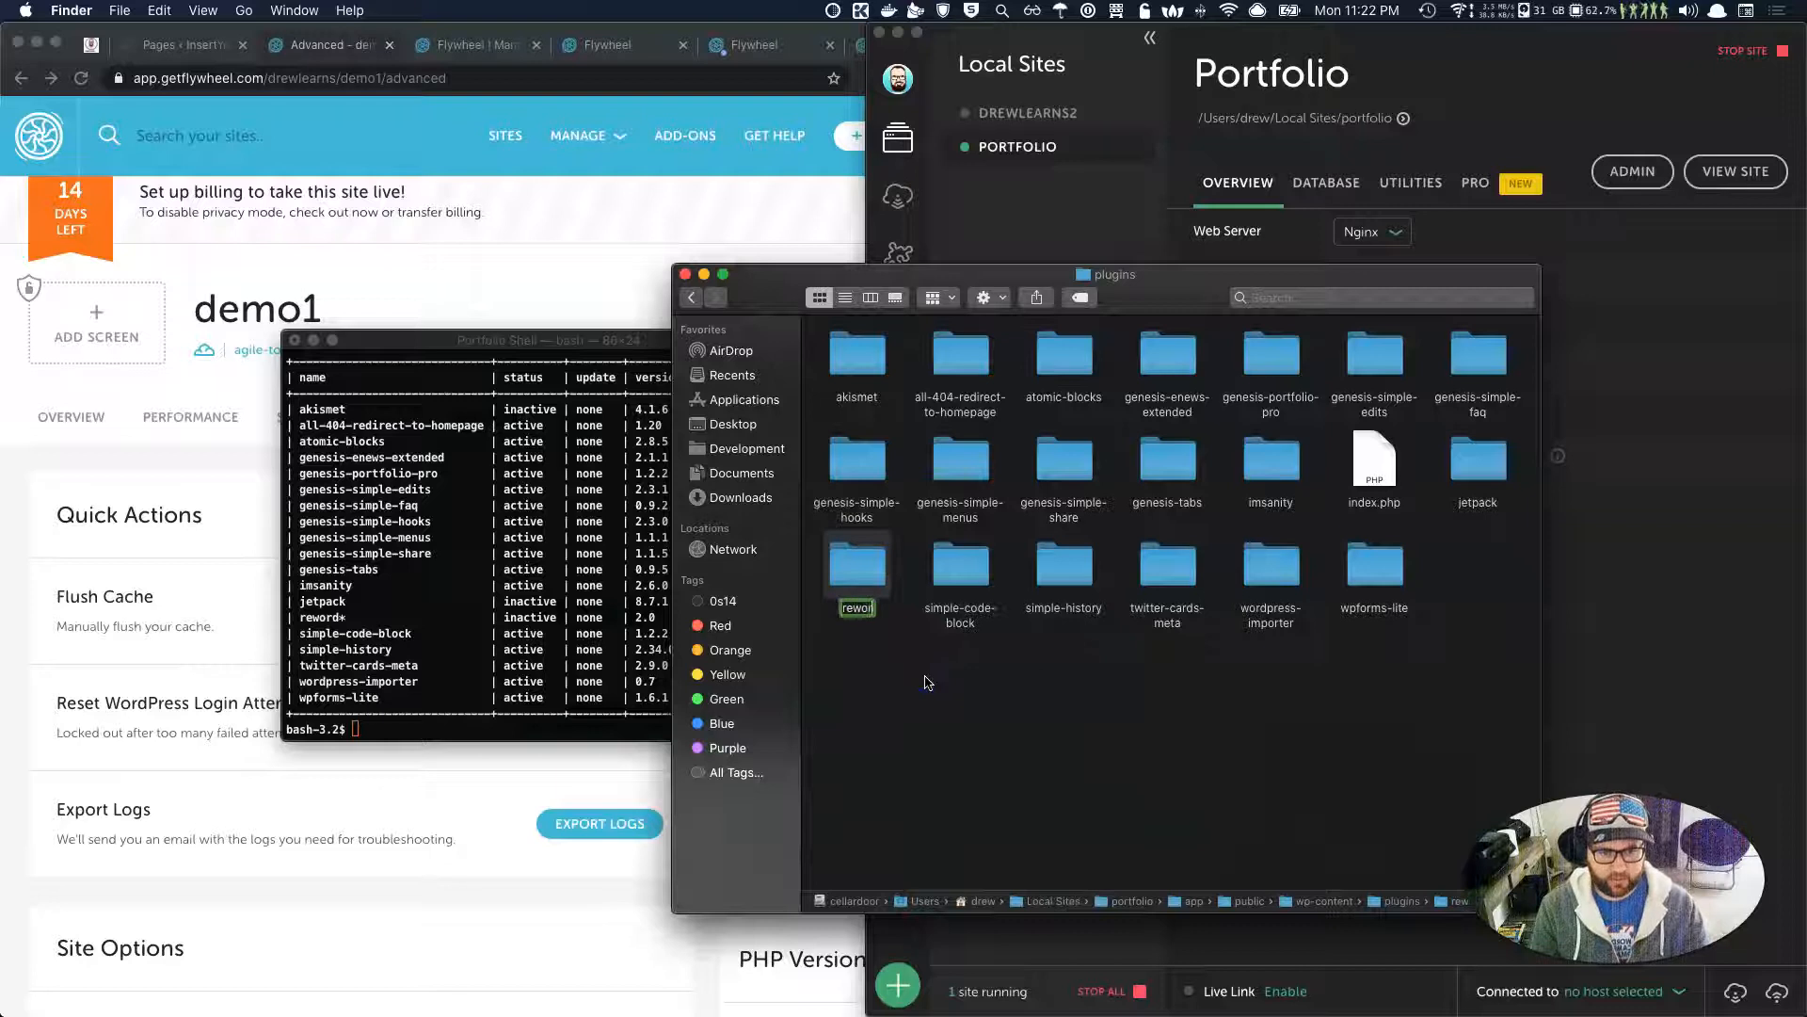
pyautogui.click(427, 689)
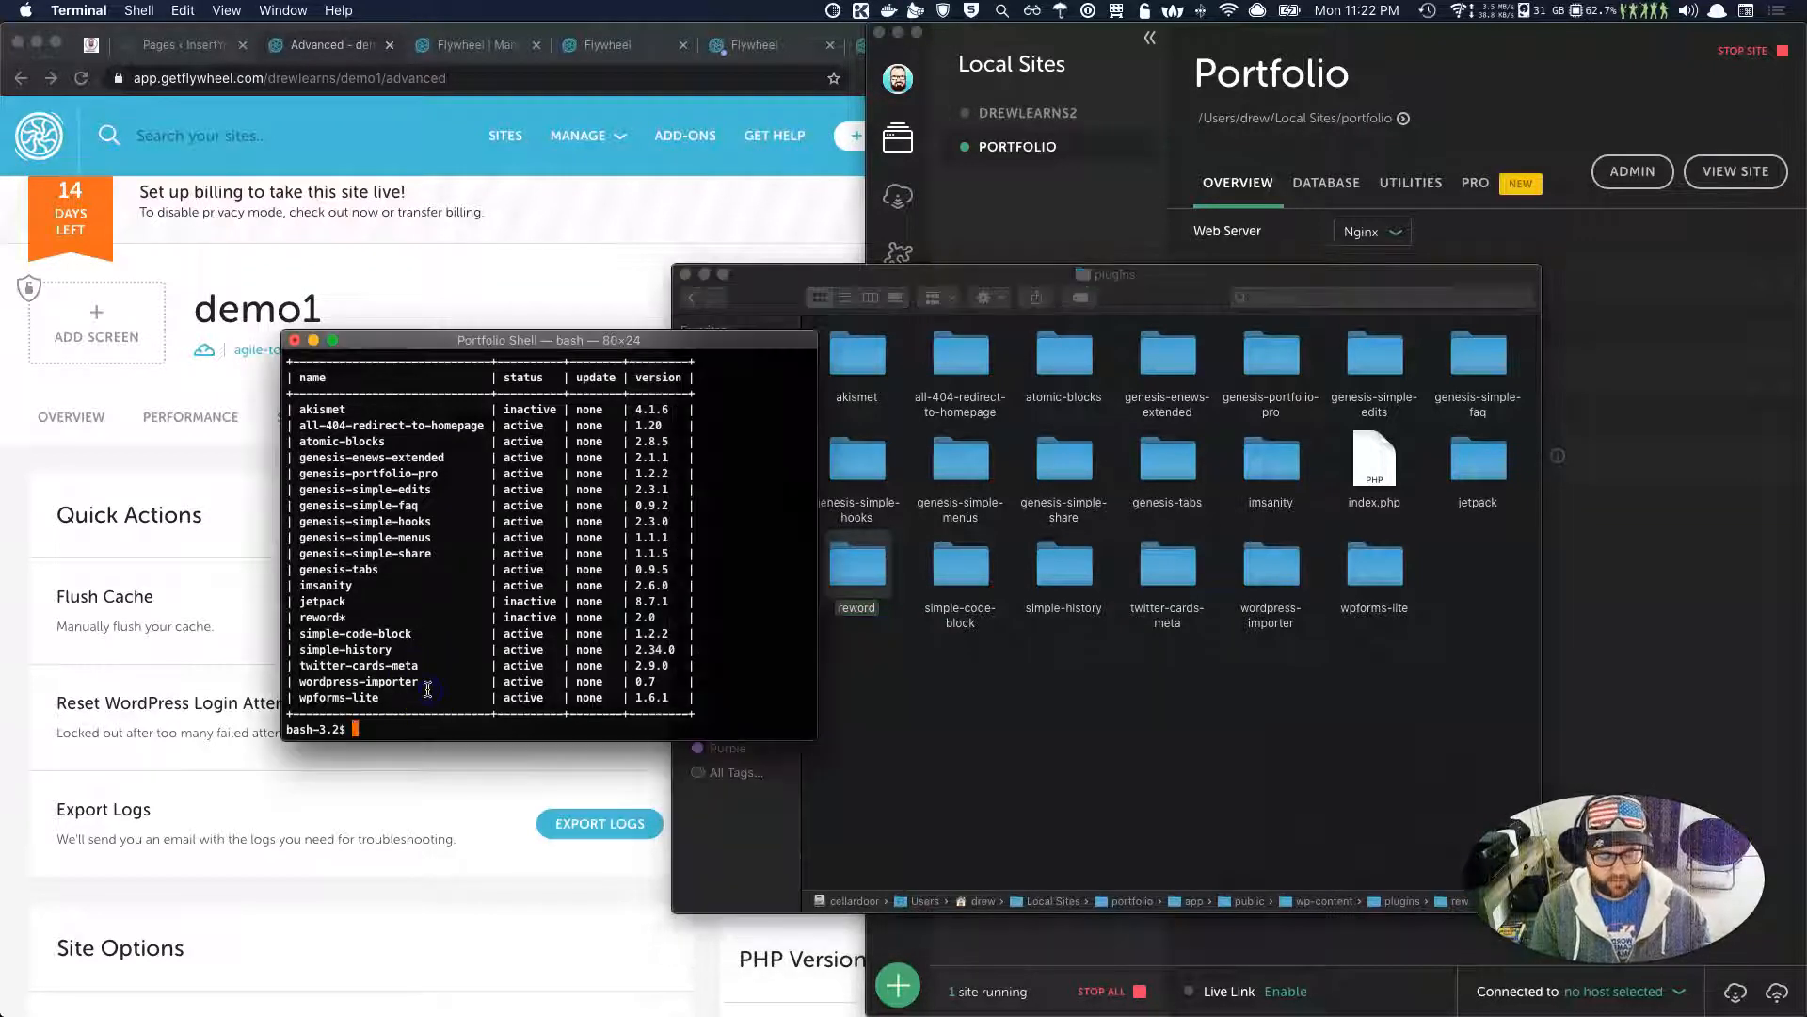
pyautogui.press('Return')
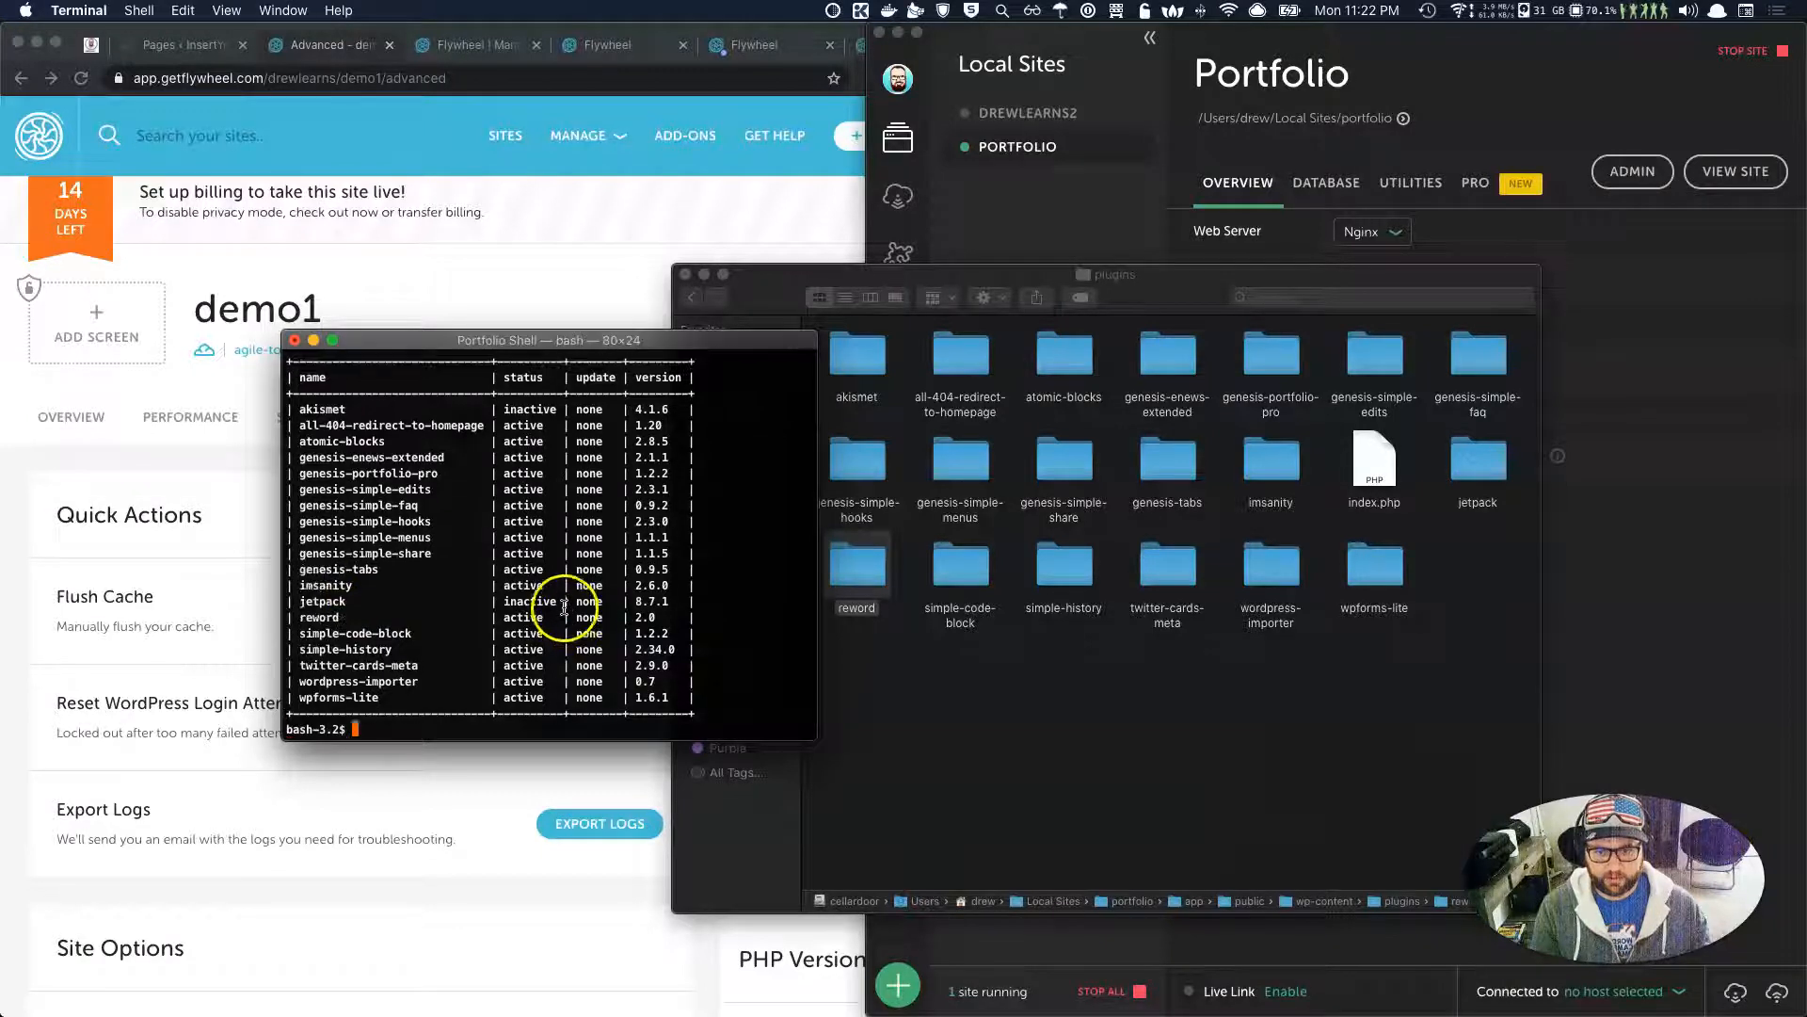
pyautogui.moveTo(551, 622); pyautogui.dragTo(445, 622)
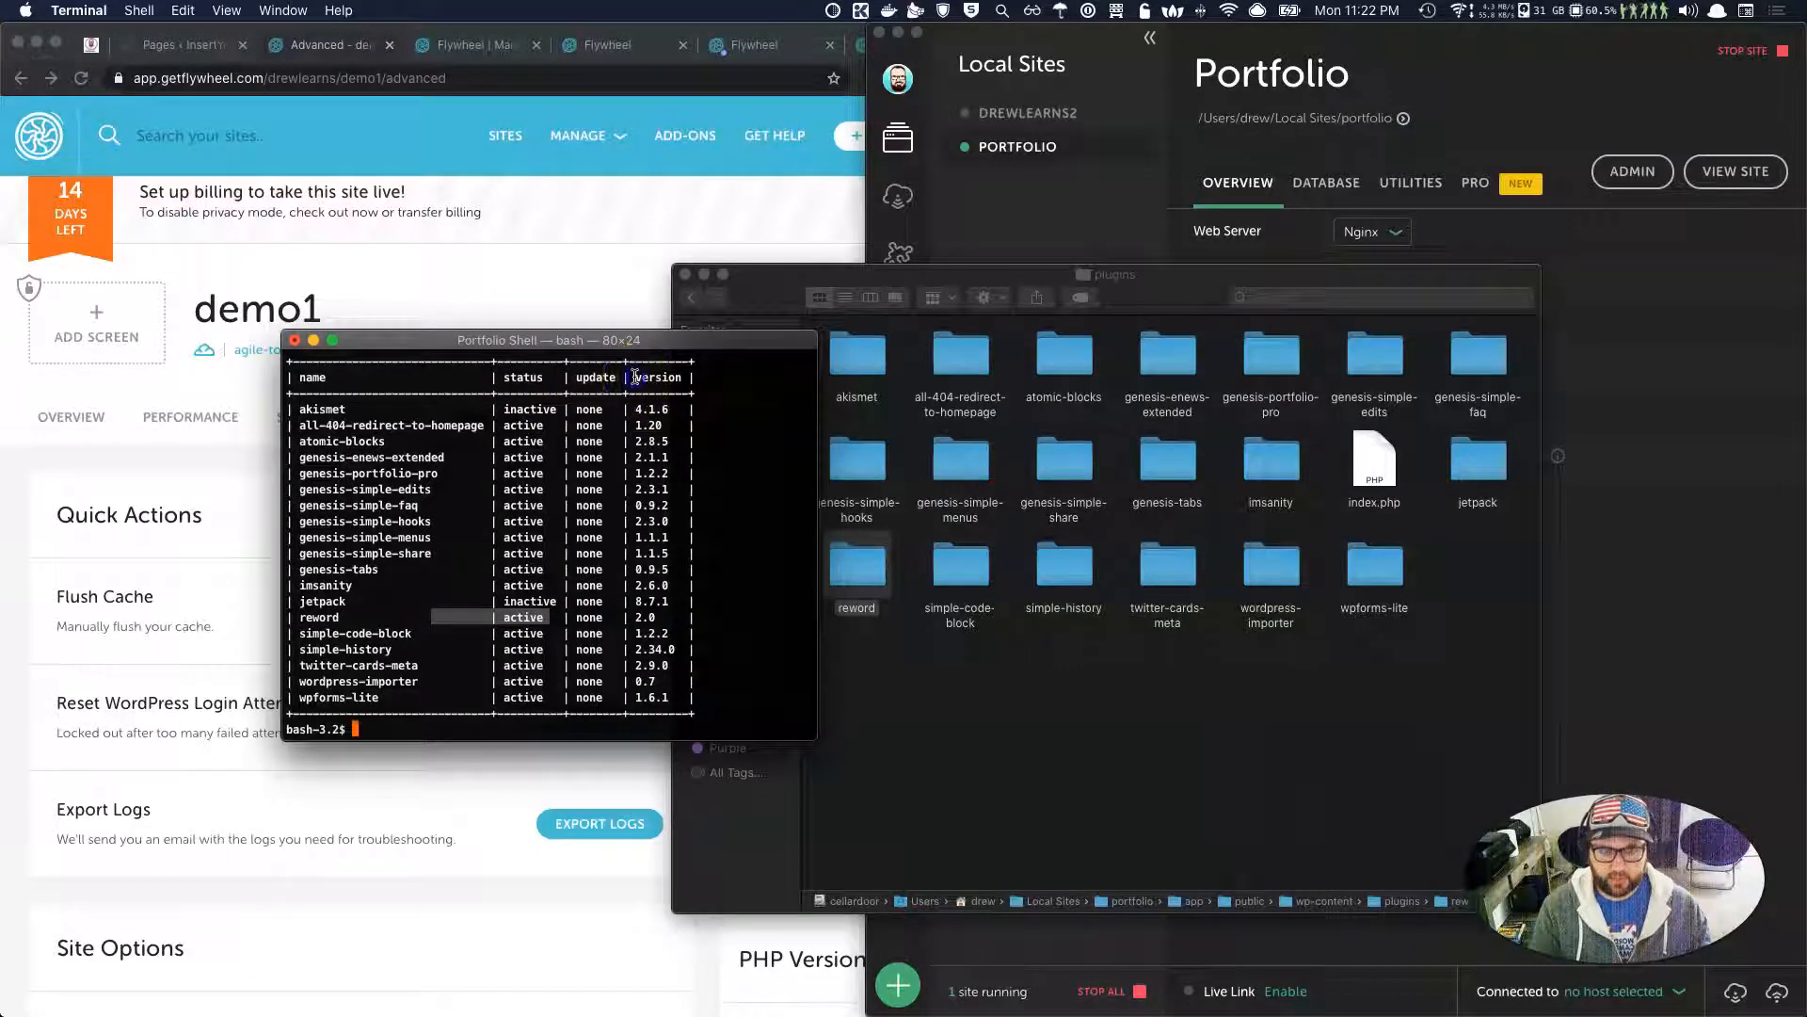
pyautogui.moveTo(632, 378); pyautogui.dragTo(690, 378)
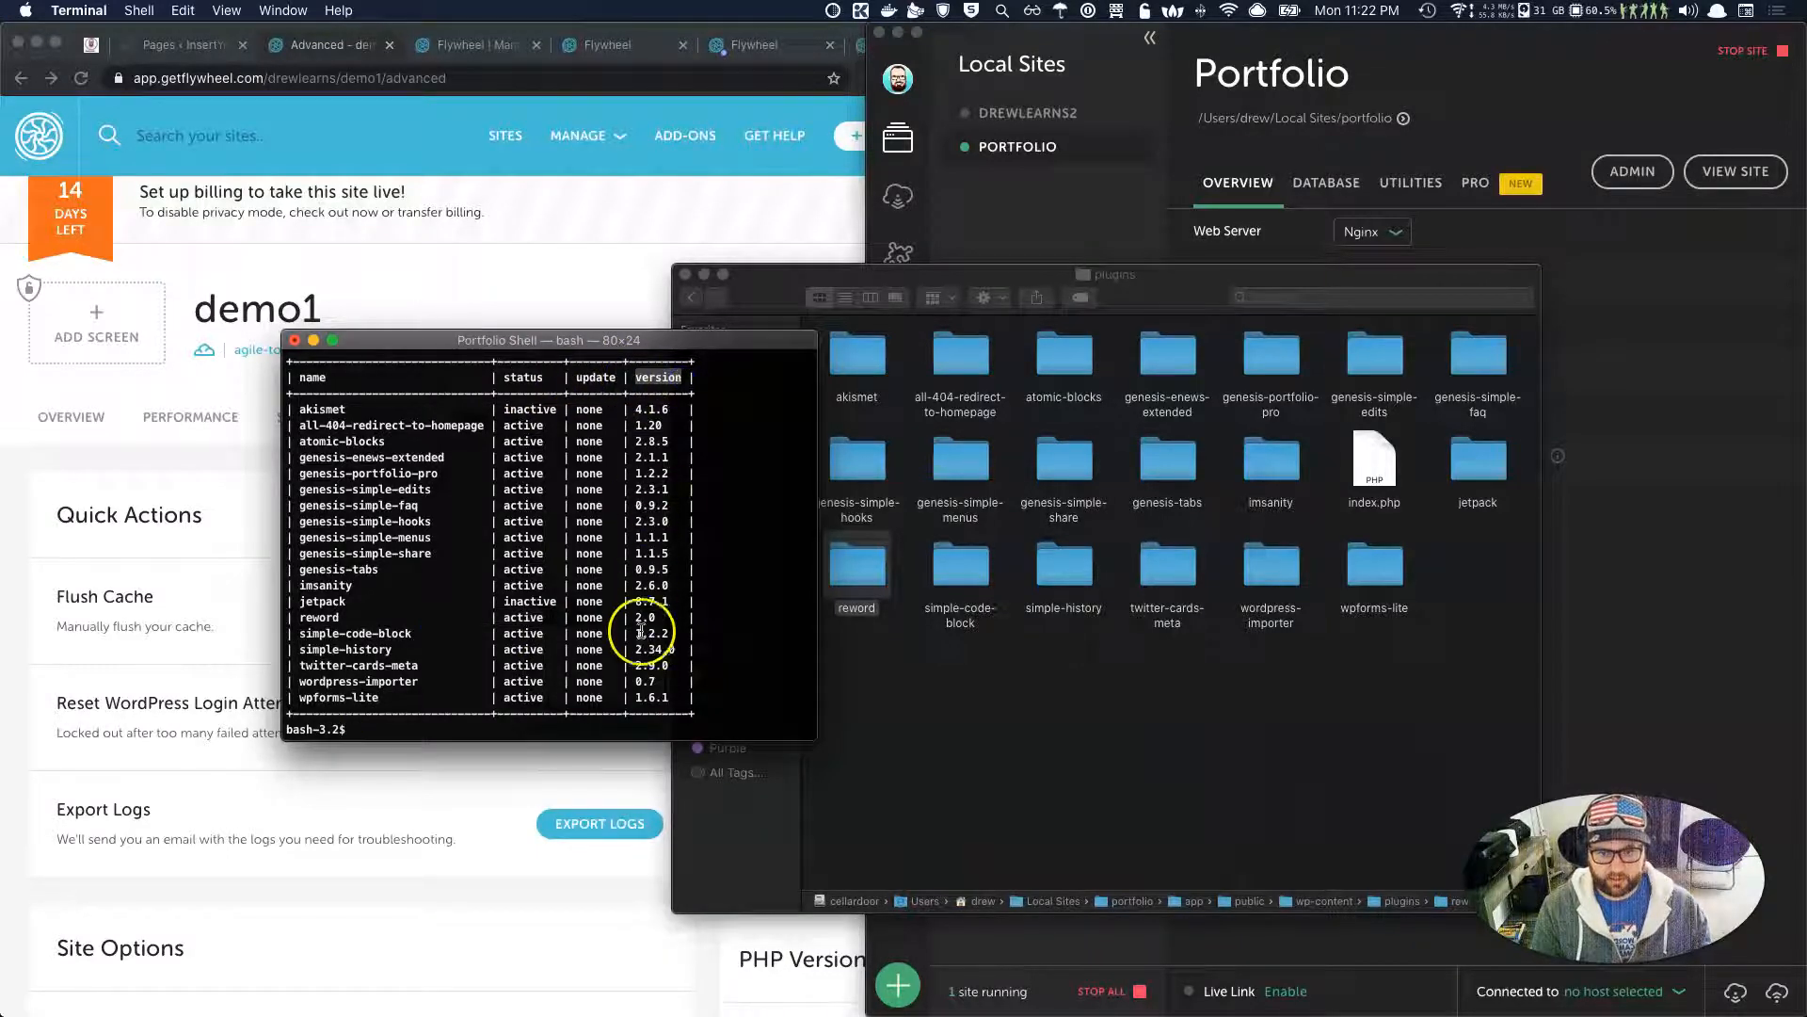
pyautogui.click(515, 718)
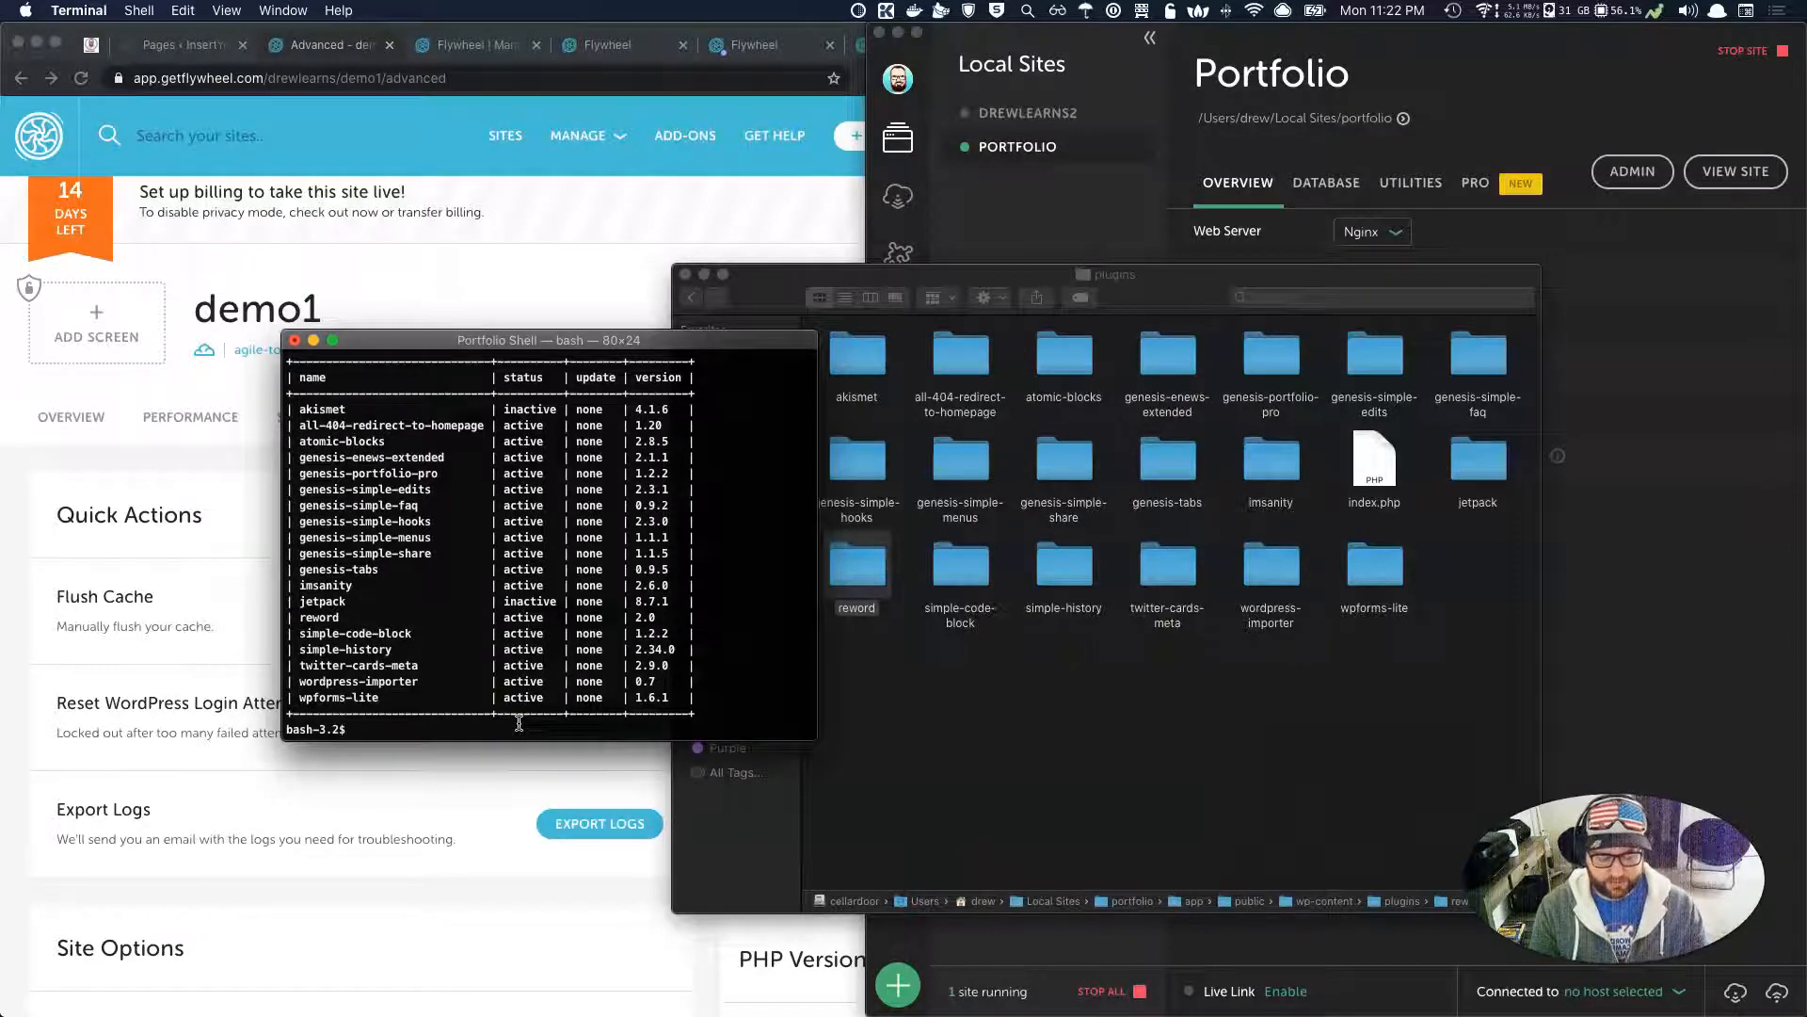
# Run 'wp plugin deactivate reword', which deactivates 1 of 1 plugins.
pyautogui.write('p plugin')
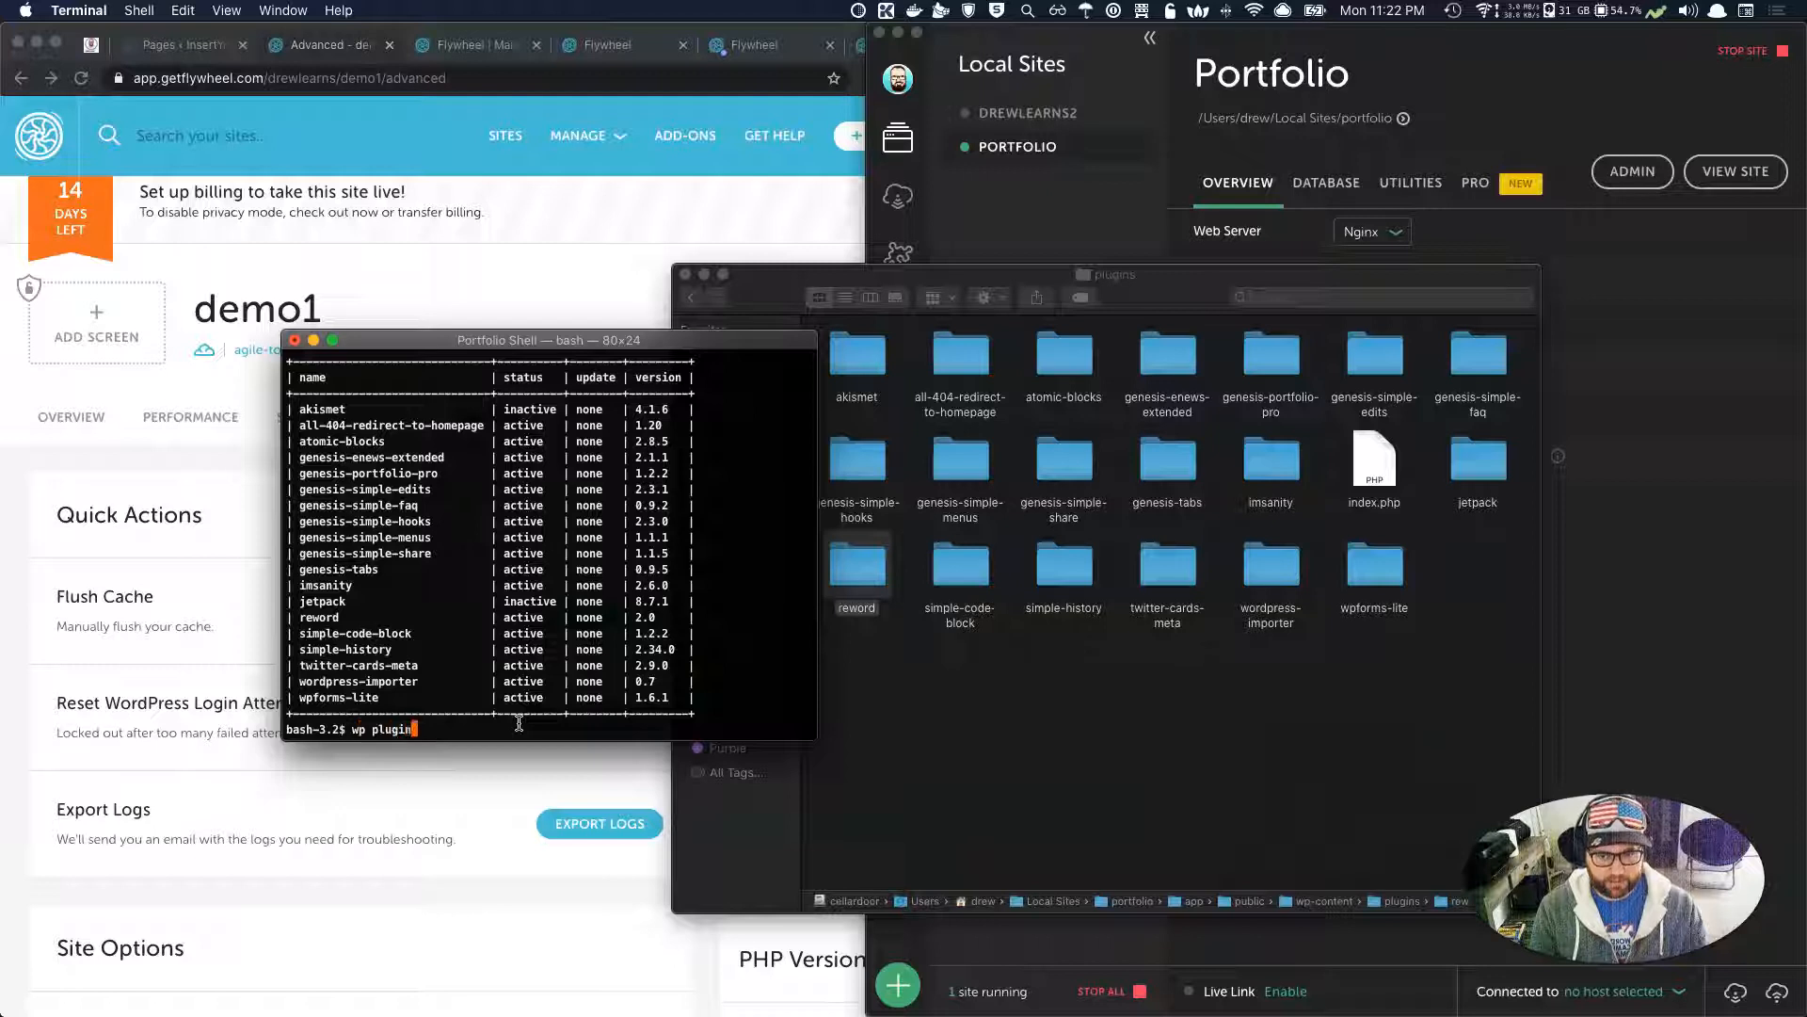
pyautogui.write(' activate')
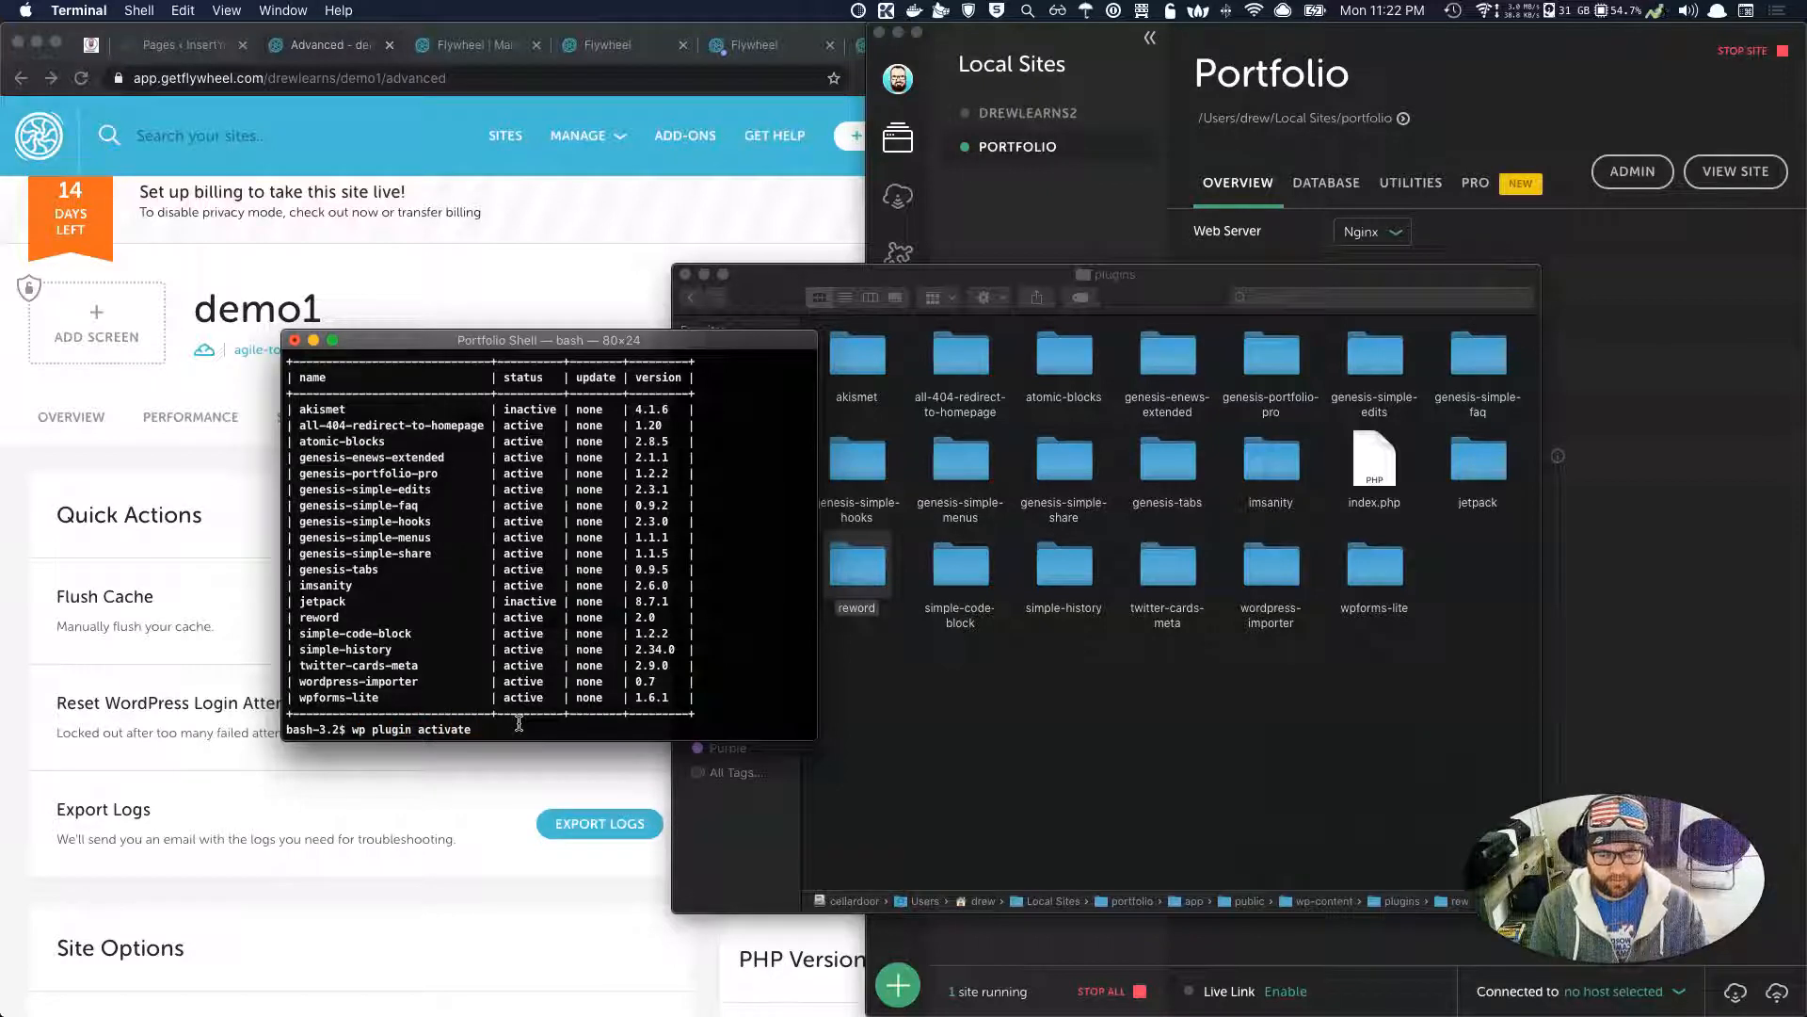
pyautogui.press('BackSpace')
pyautogui.press('BackSpace')
pyautogui.press('BackSpace')
pyautogui.press('BackSpace')
pyautogui.press('BackSpace')
pyautogui.press('BackSpace')
pyautogui.press('BackSpace')
pyautogui.press('BackSpace')
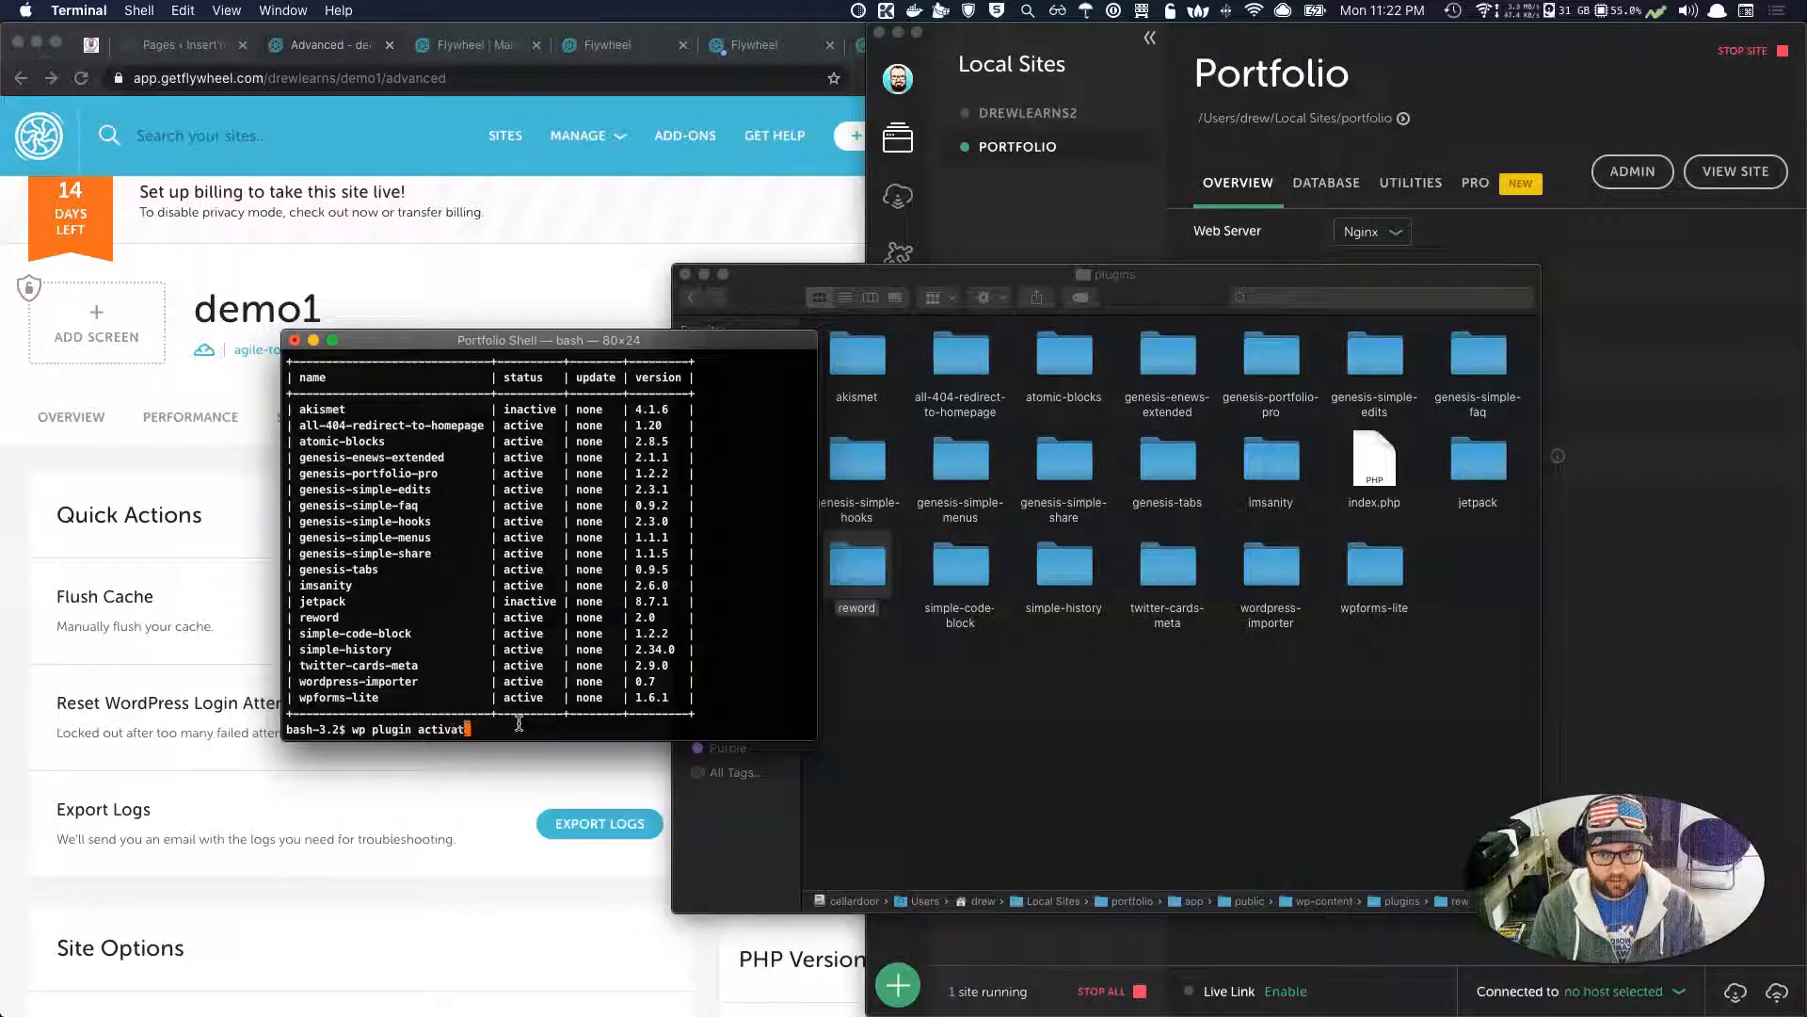
pyautogui.write('deactive')
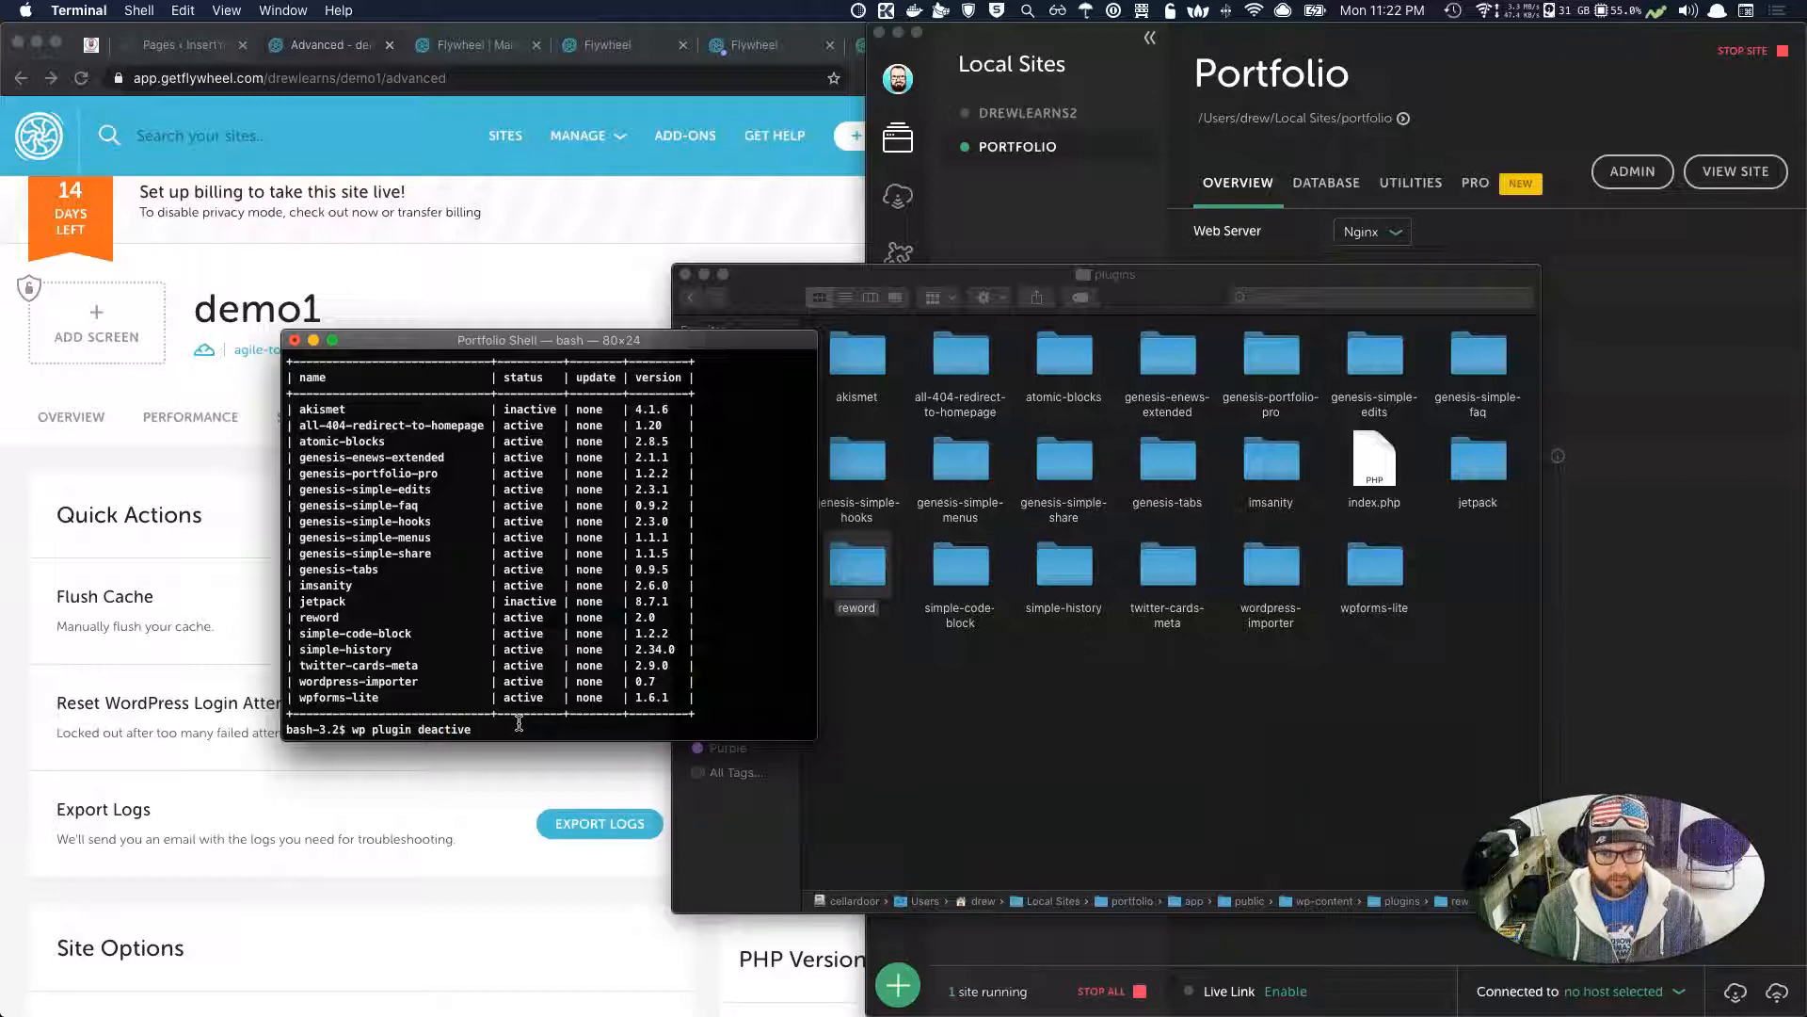
pyautogui.press('BackSpace')
pyautogui.write('te')
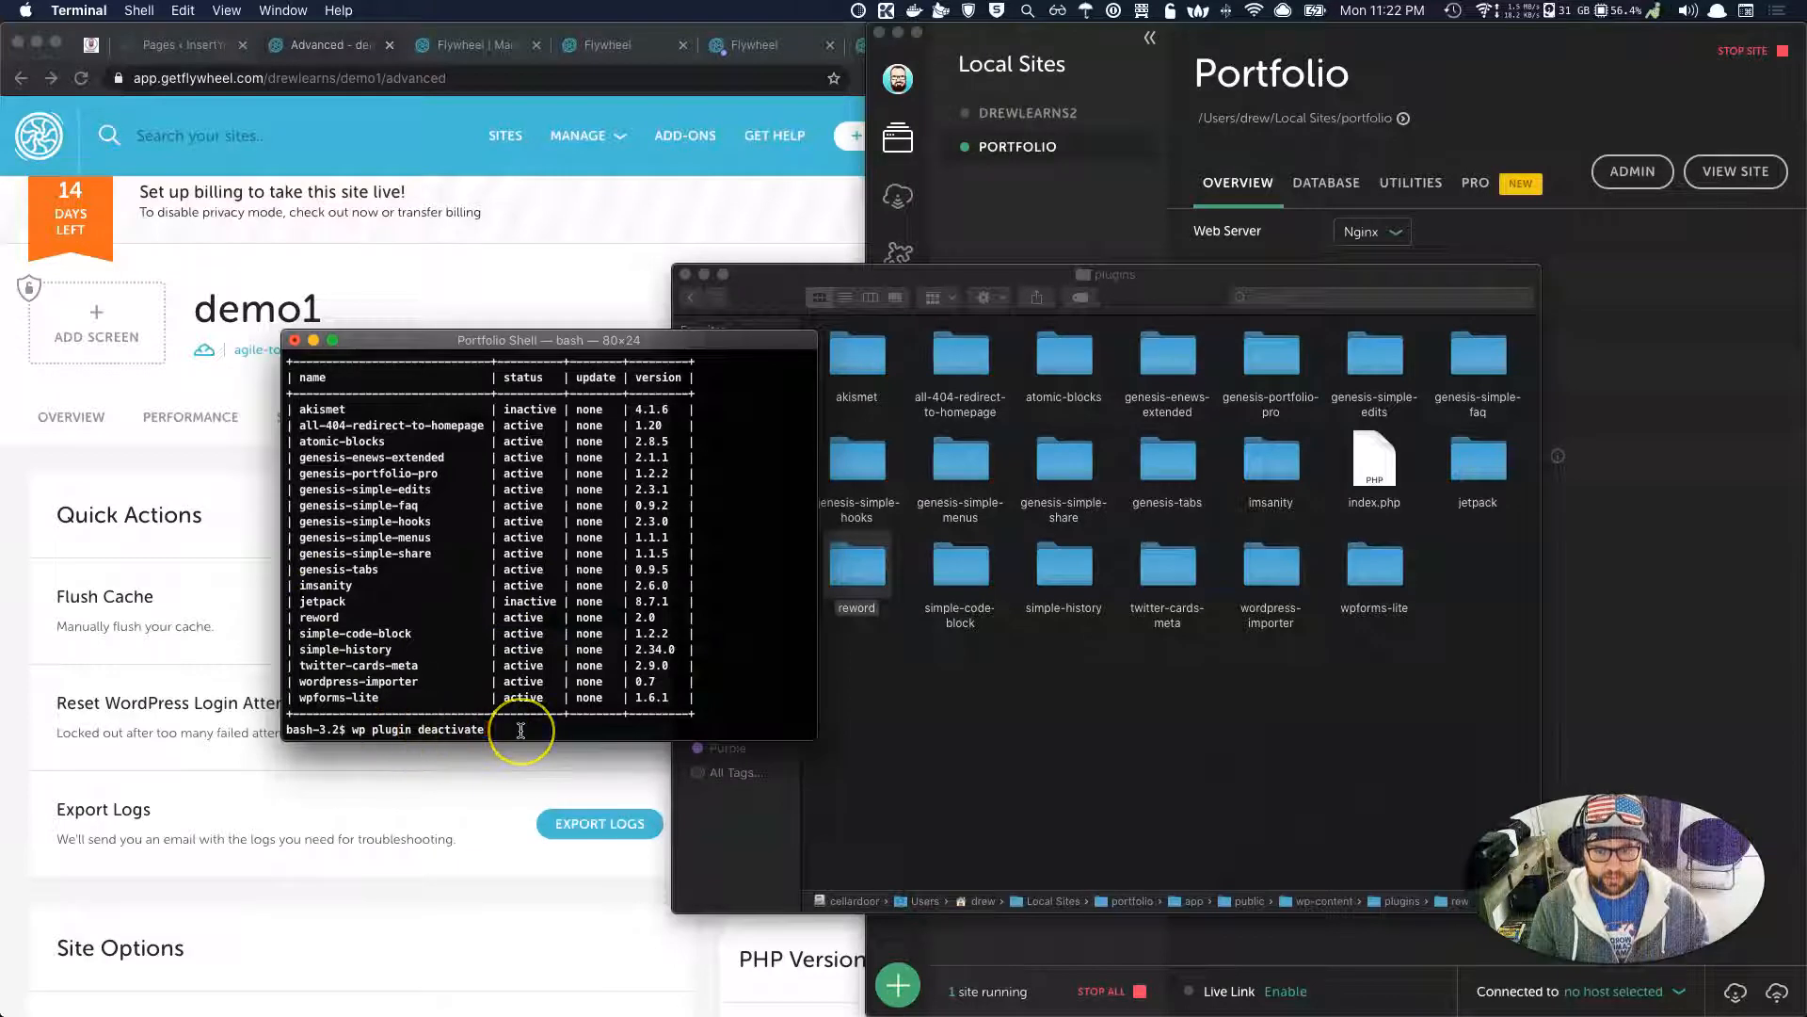
pyautogui.write('jetpack')
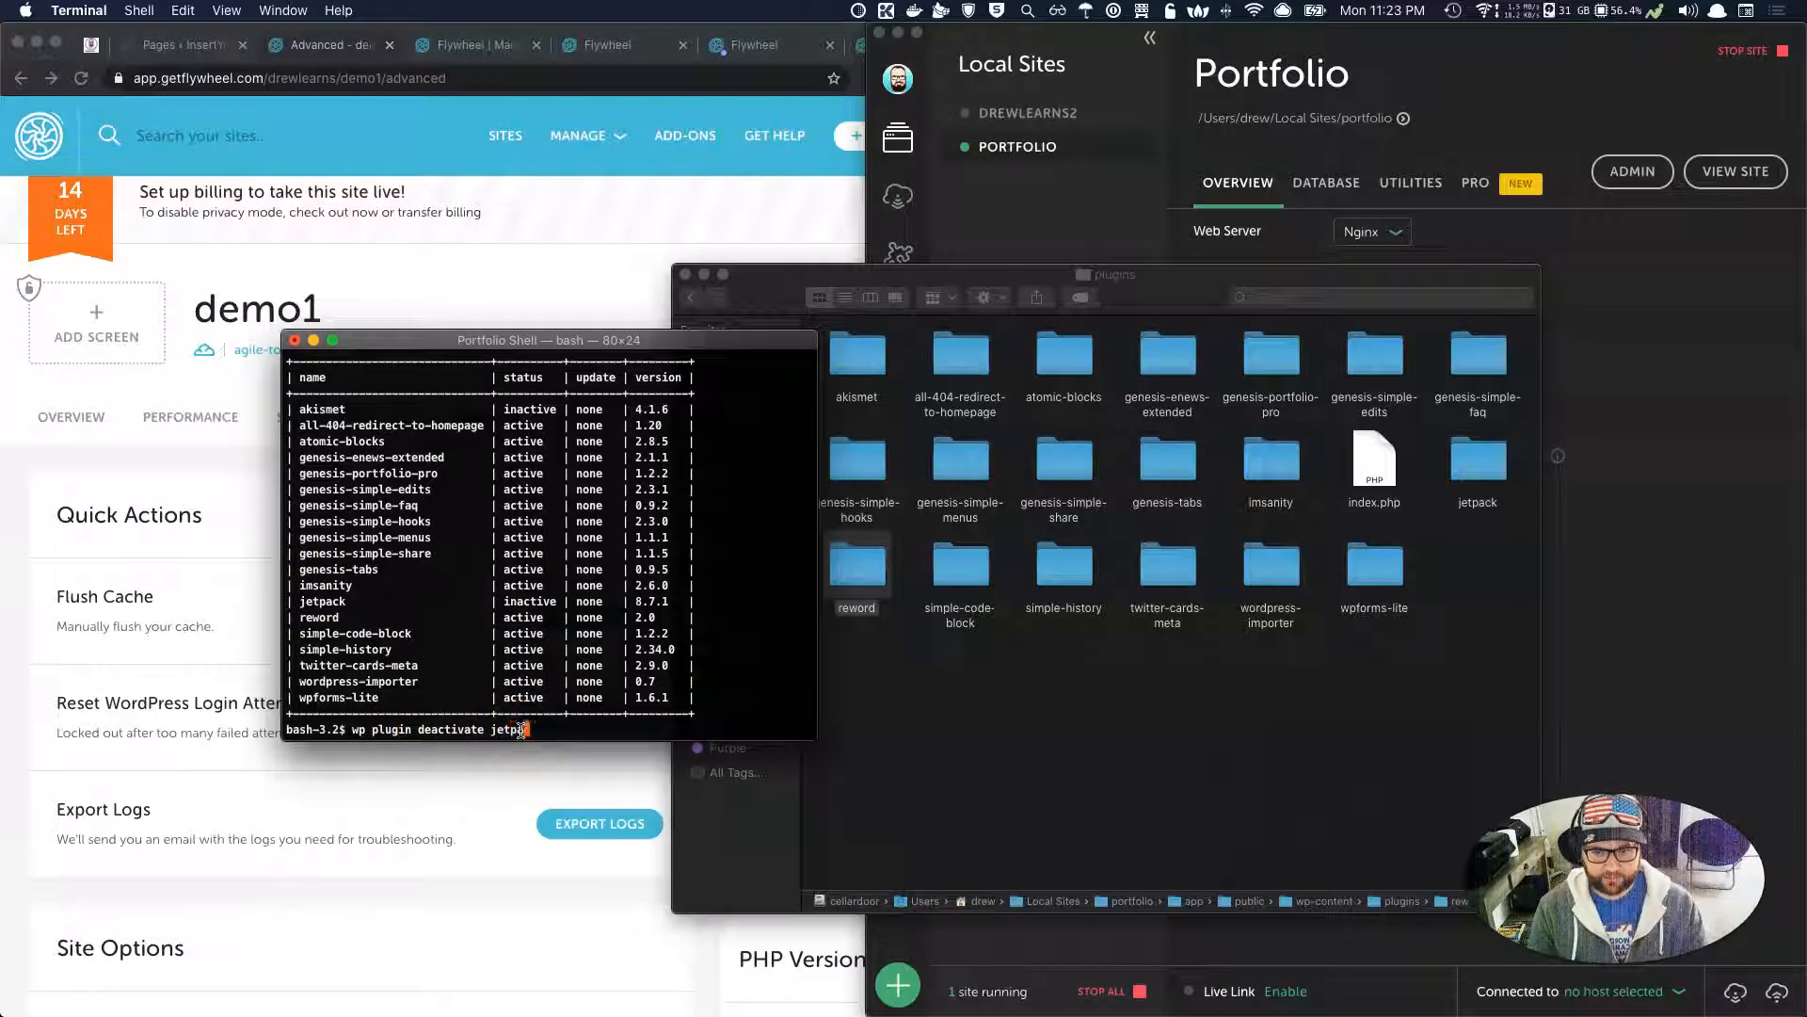
pyautogui.press('BackSpace')
pyautogui.press('BackSpace')
pyautogui.press('BackSpace')
pyautogui.press('BackSpace')
pyautogui.press('BackSpace')
pyautogui.press('BackSpace')
pyautogui.press('BackSpace')
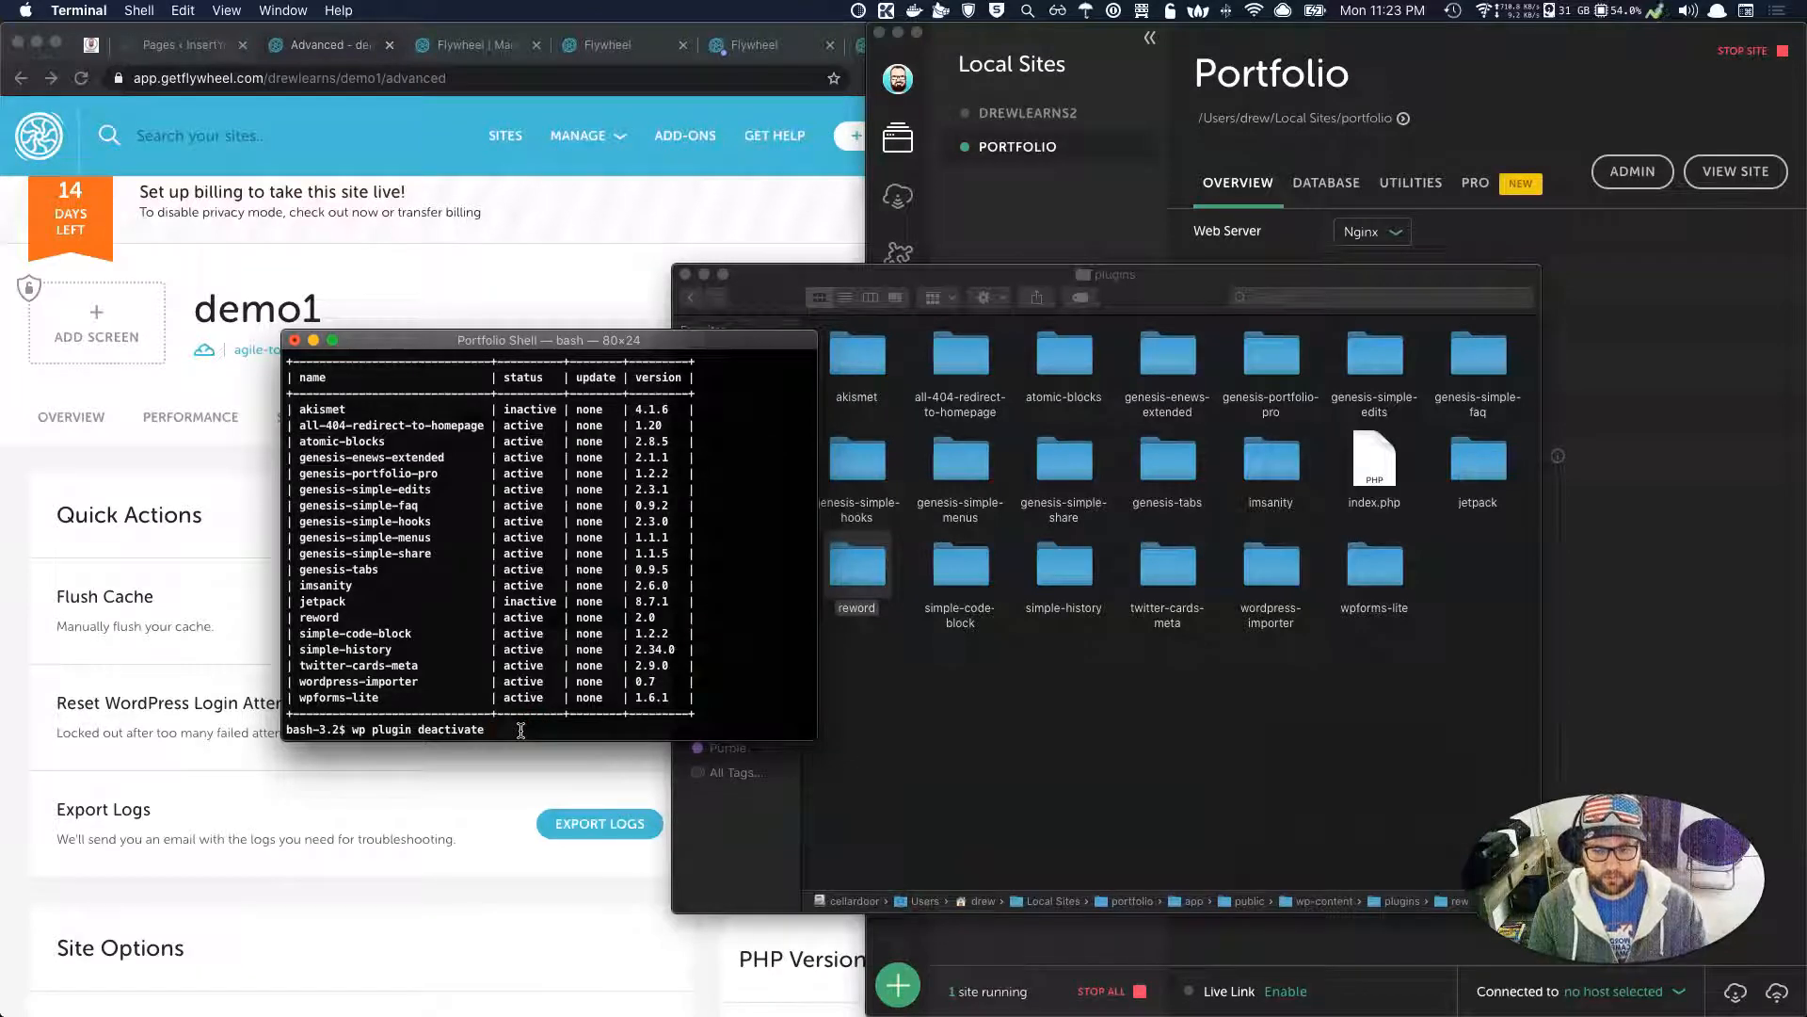
pyautogui.write('reword')
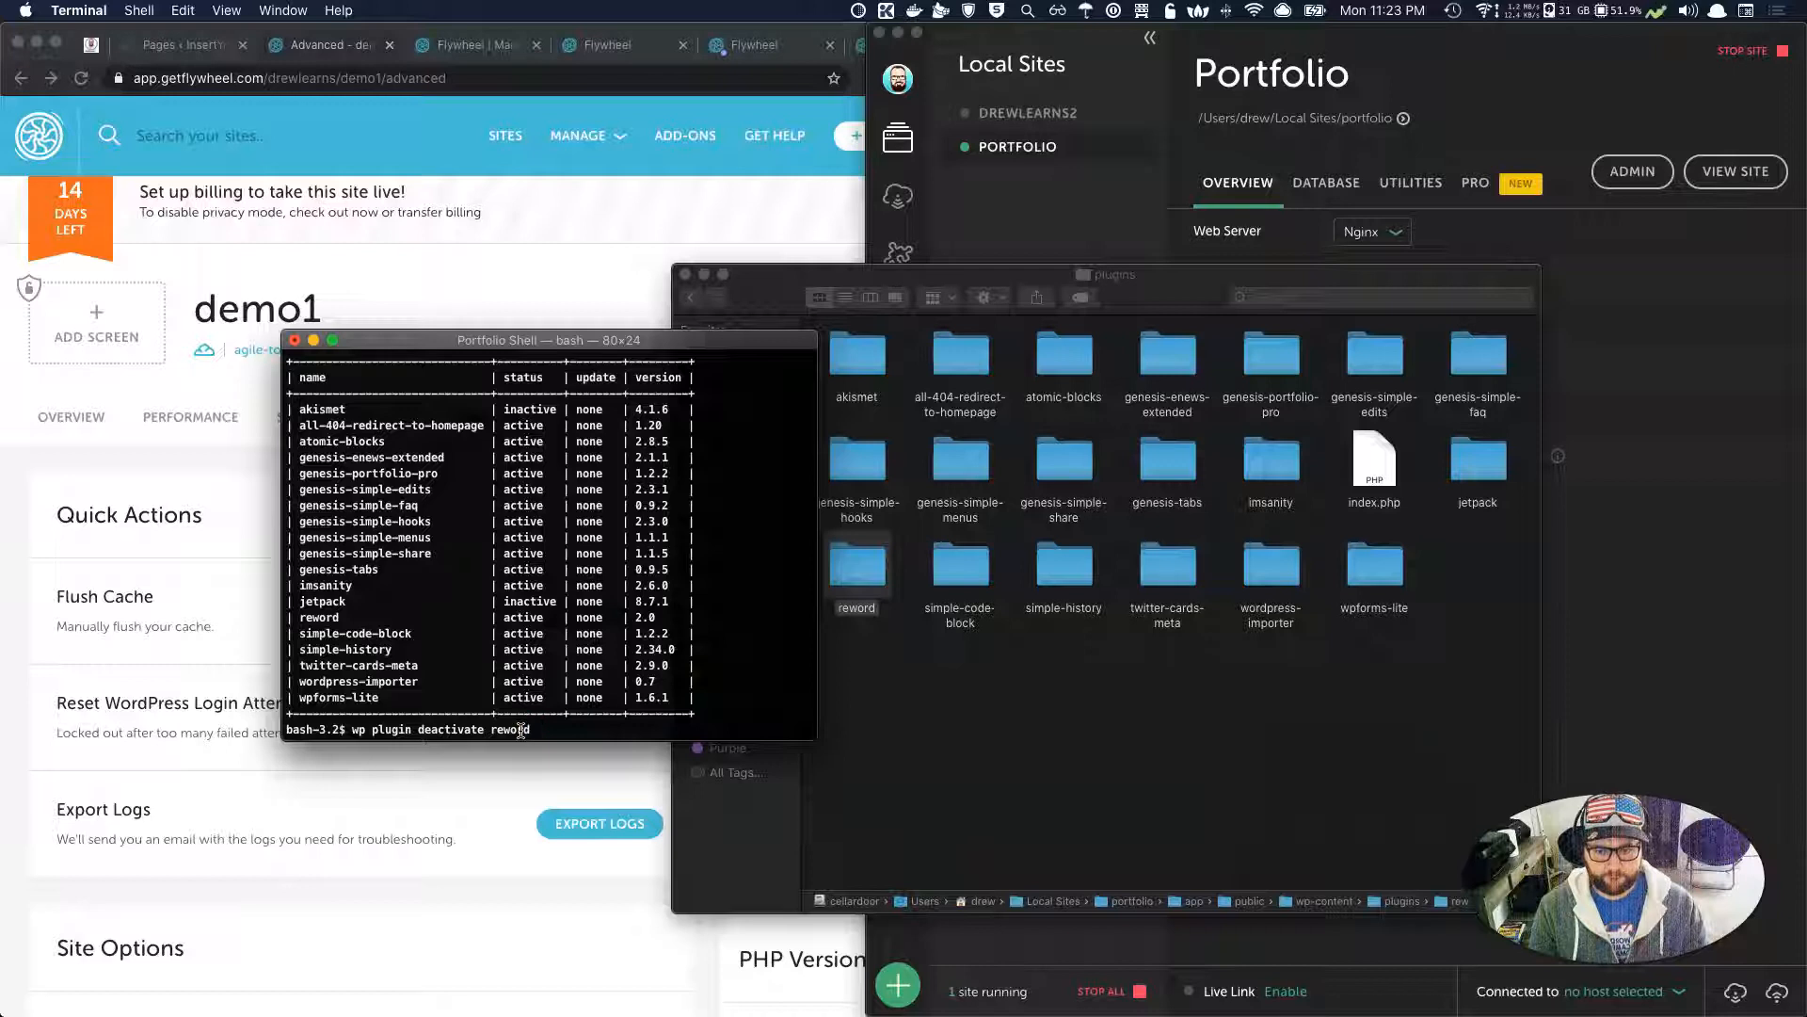
pyautogui.press('Return')
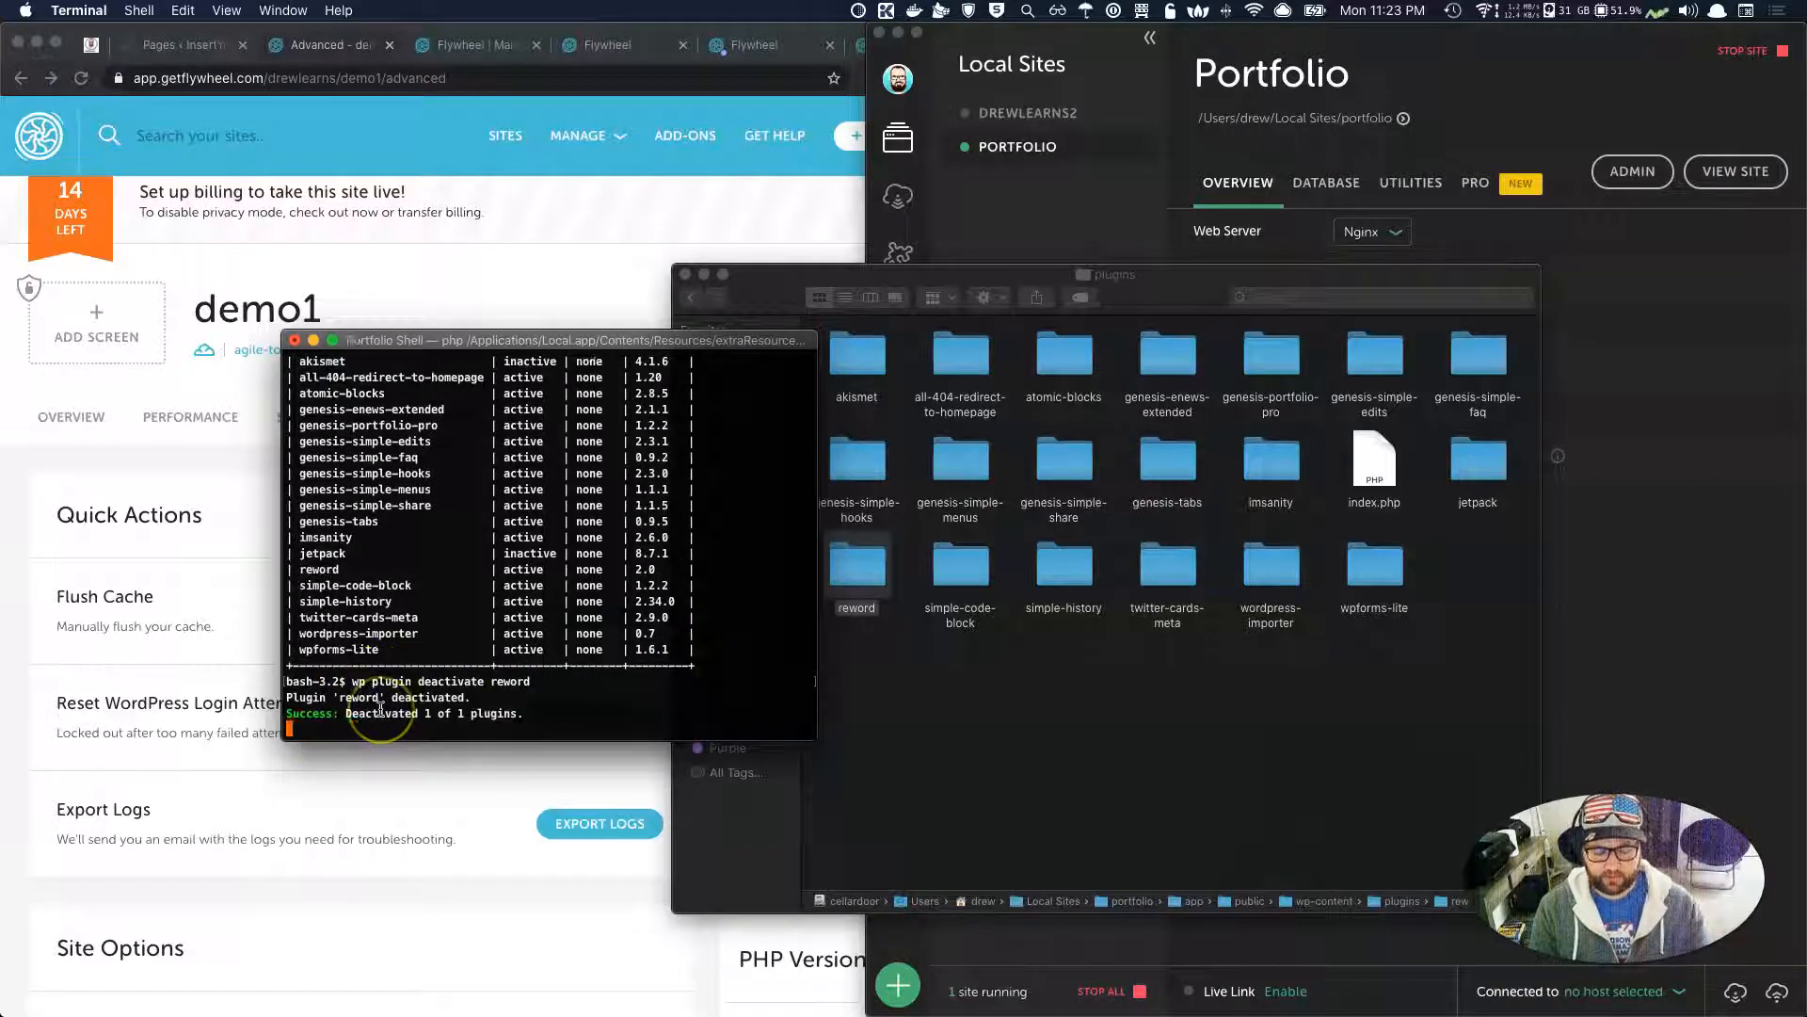
# Confirm reword is inactive with 'wp plugin list', then run 'wp plugin activate reword'.
pyautogui.write('wp plugin list')
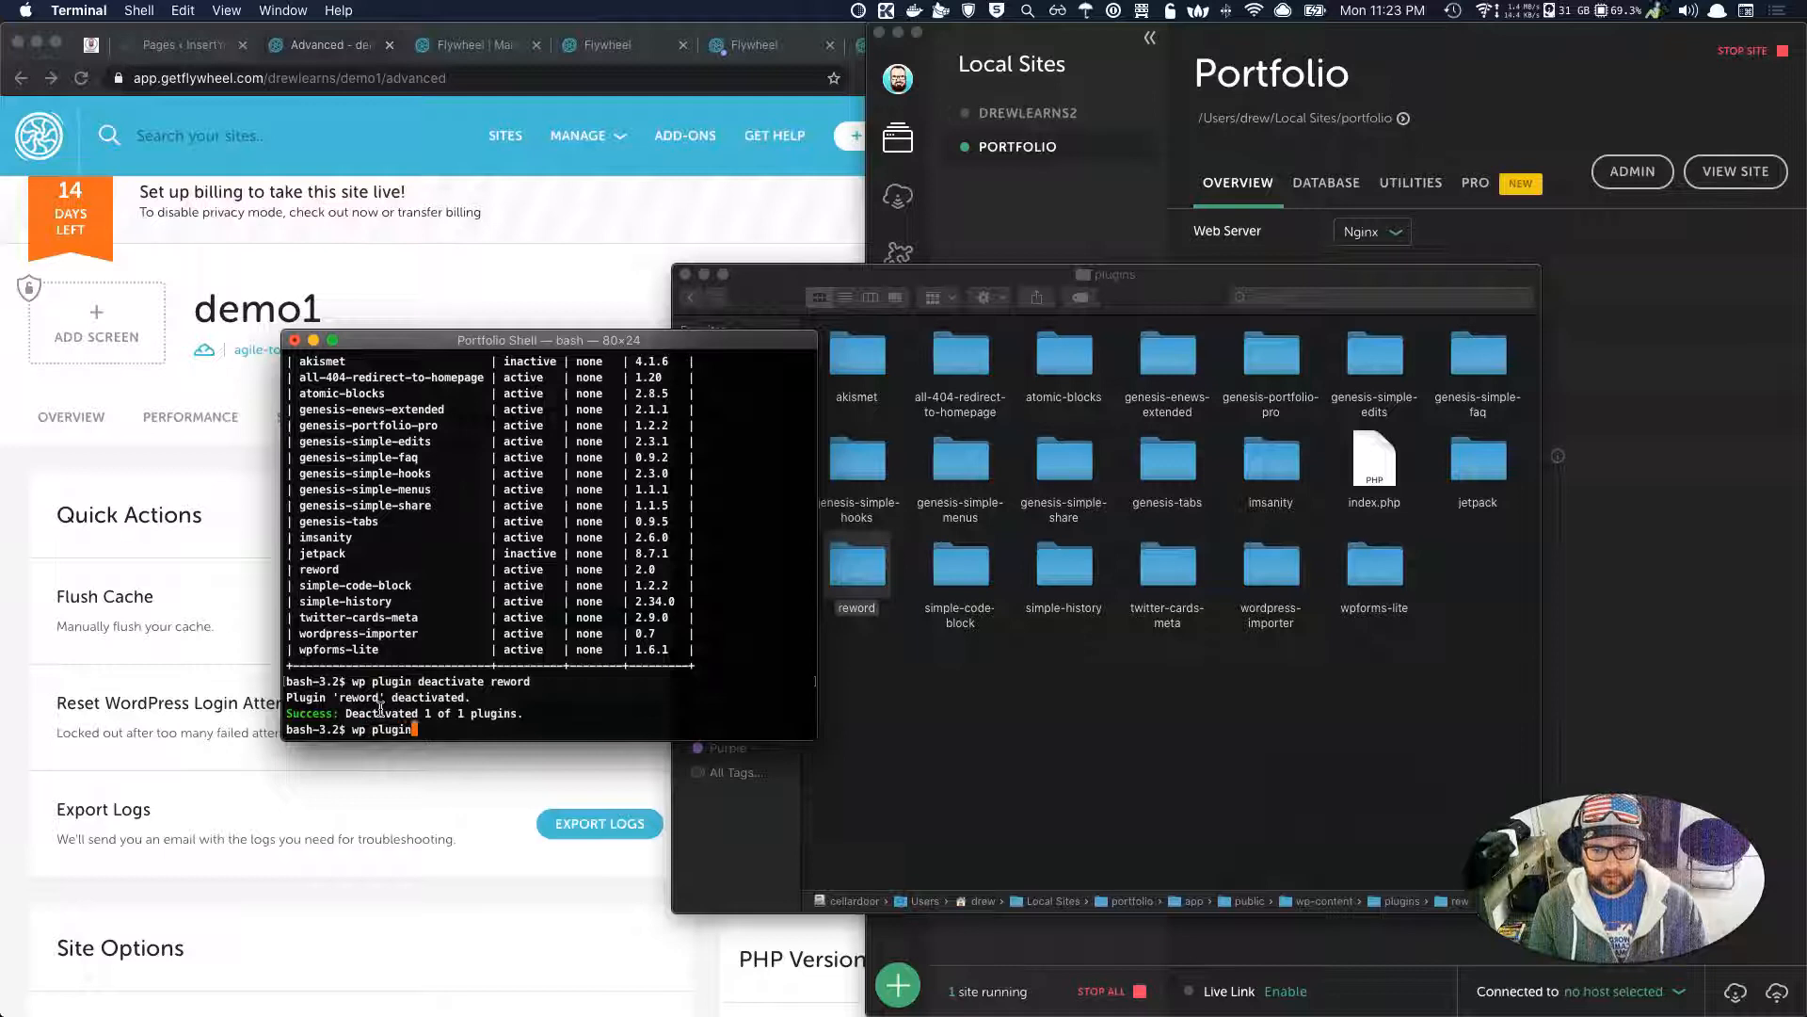
pyautogui.press('Return')
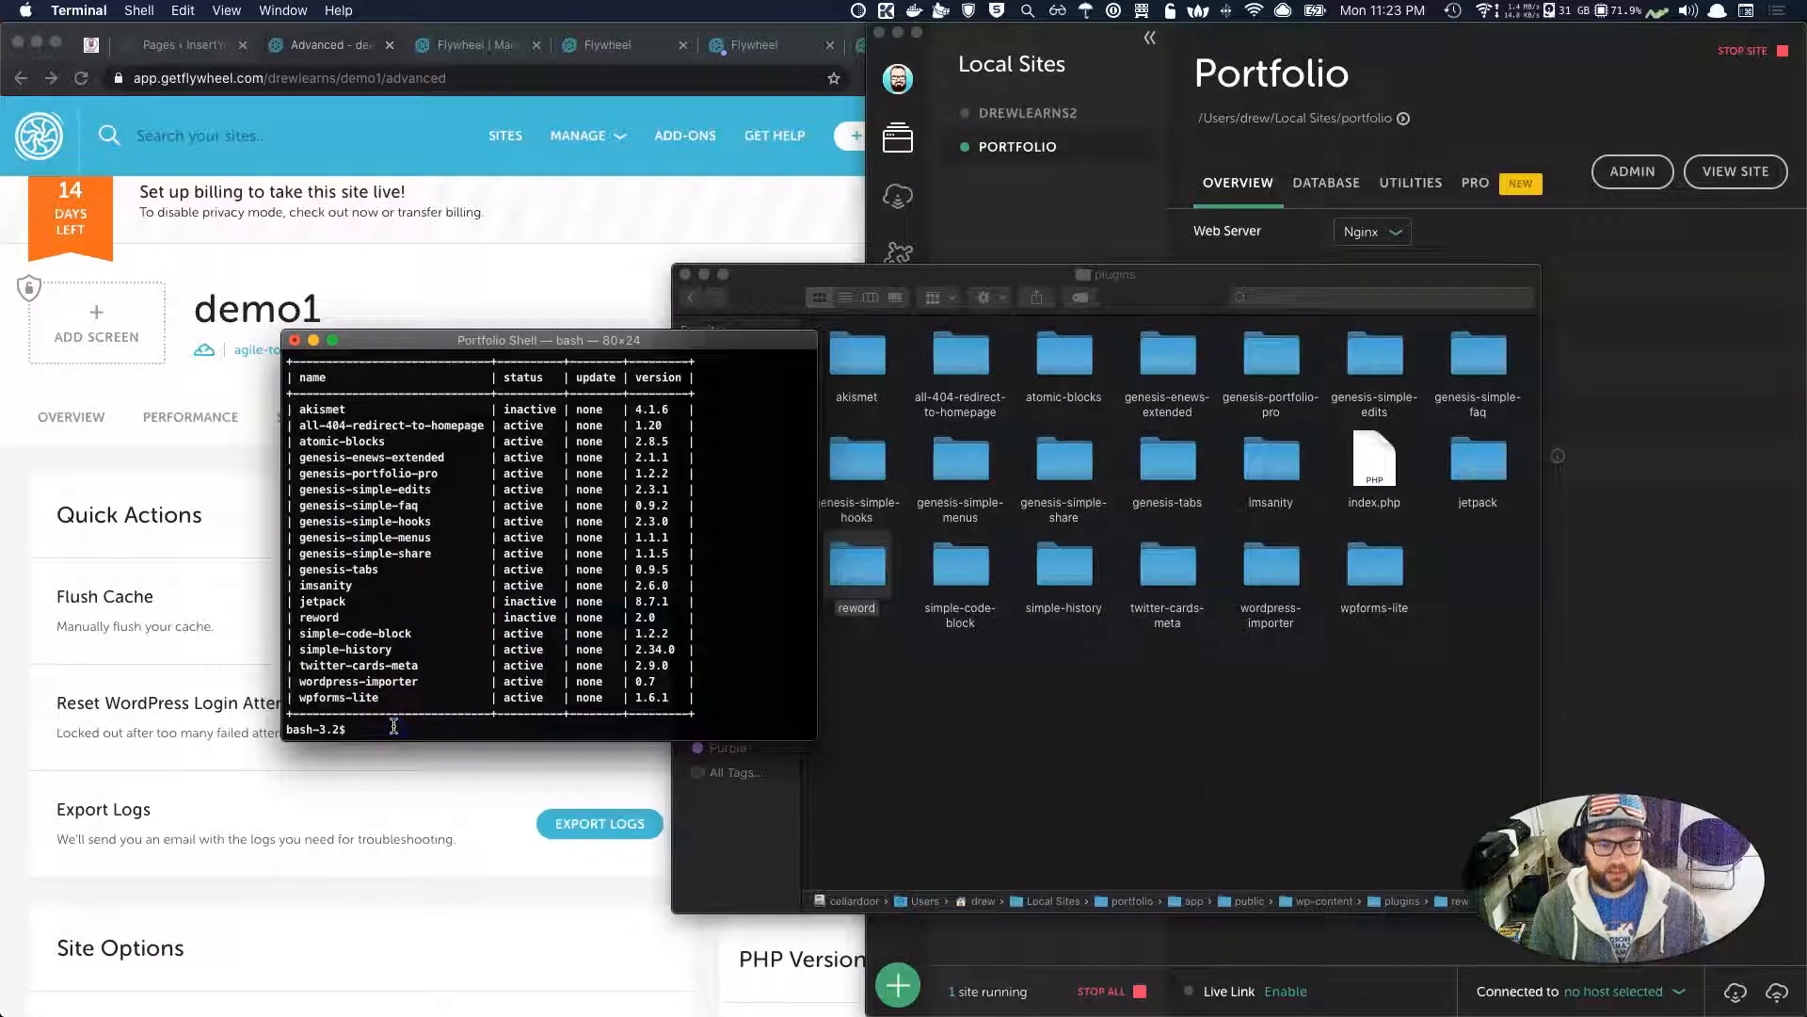
pyautogui.write('wp plugin activate')
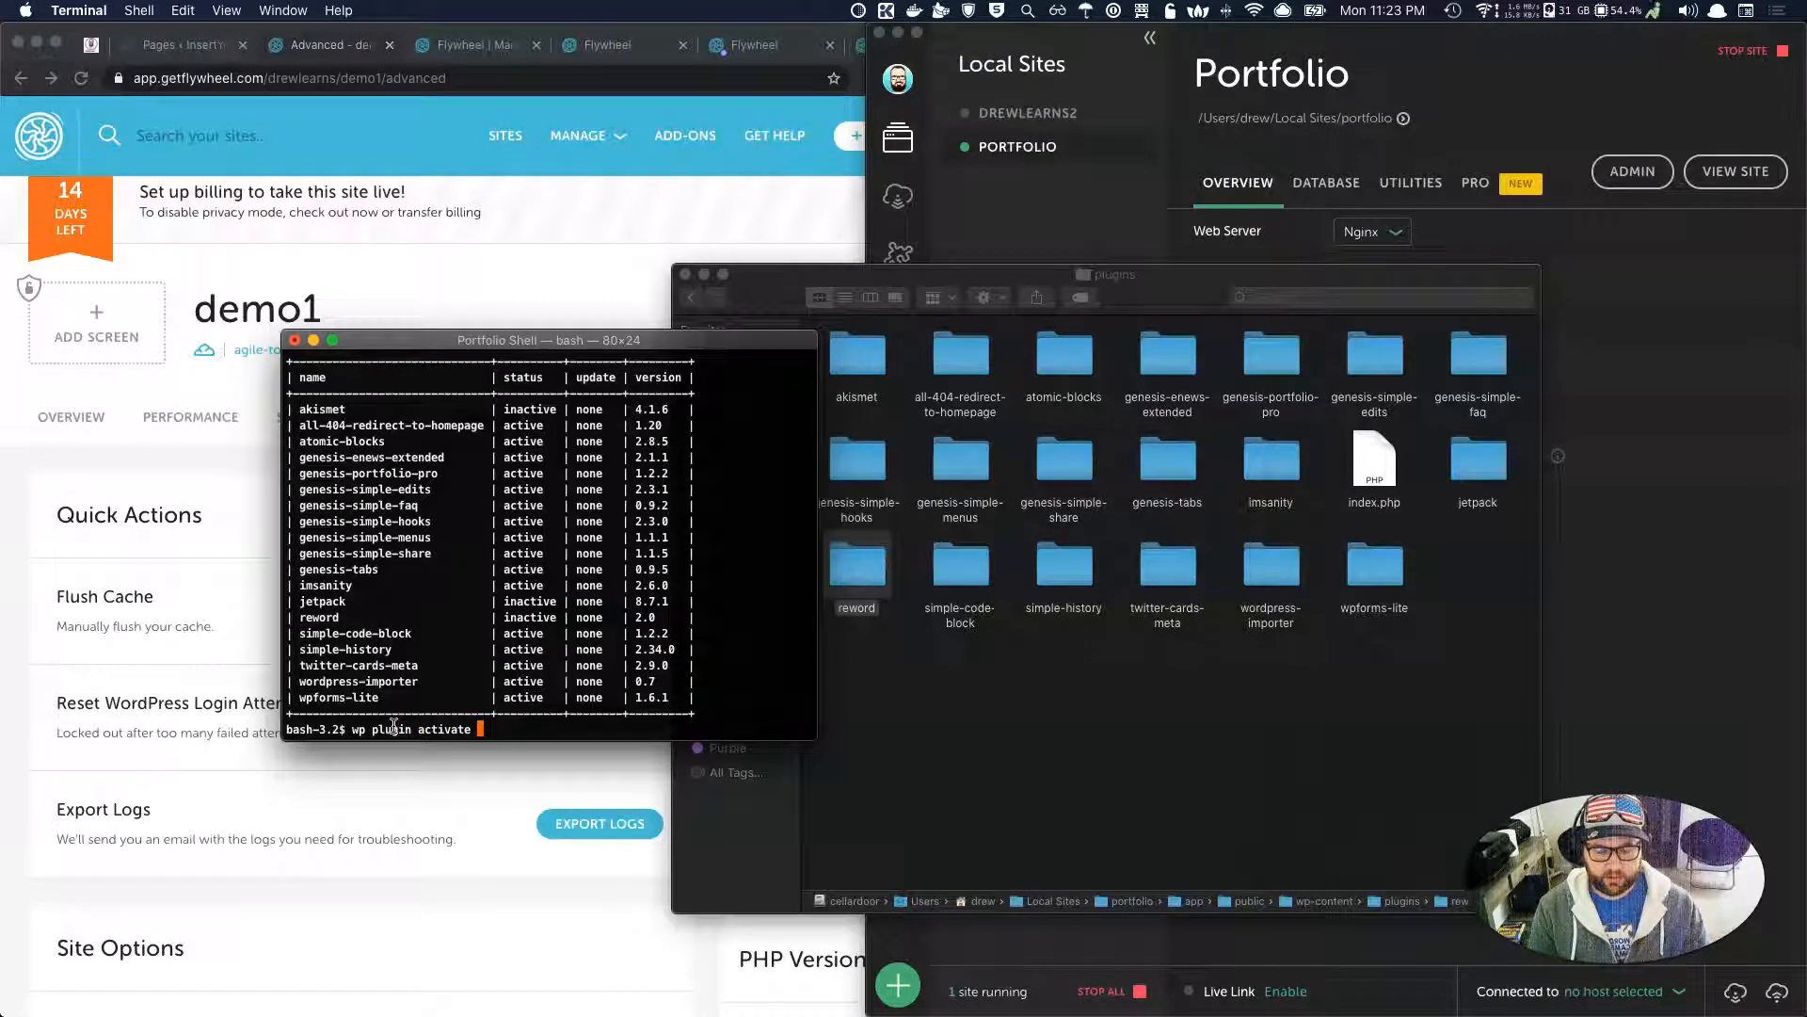
pyautogui.write(' reword')
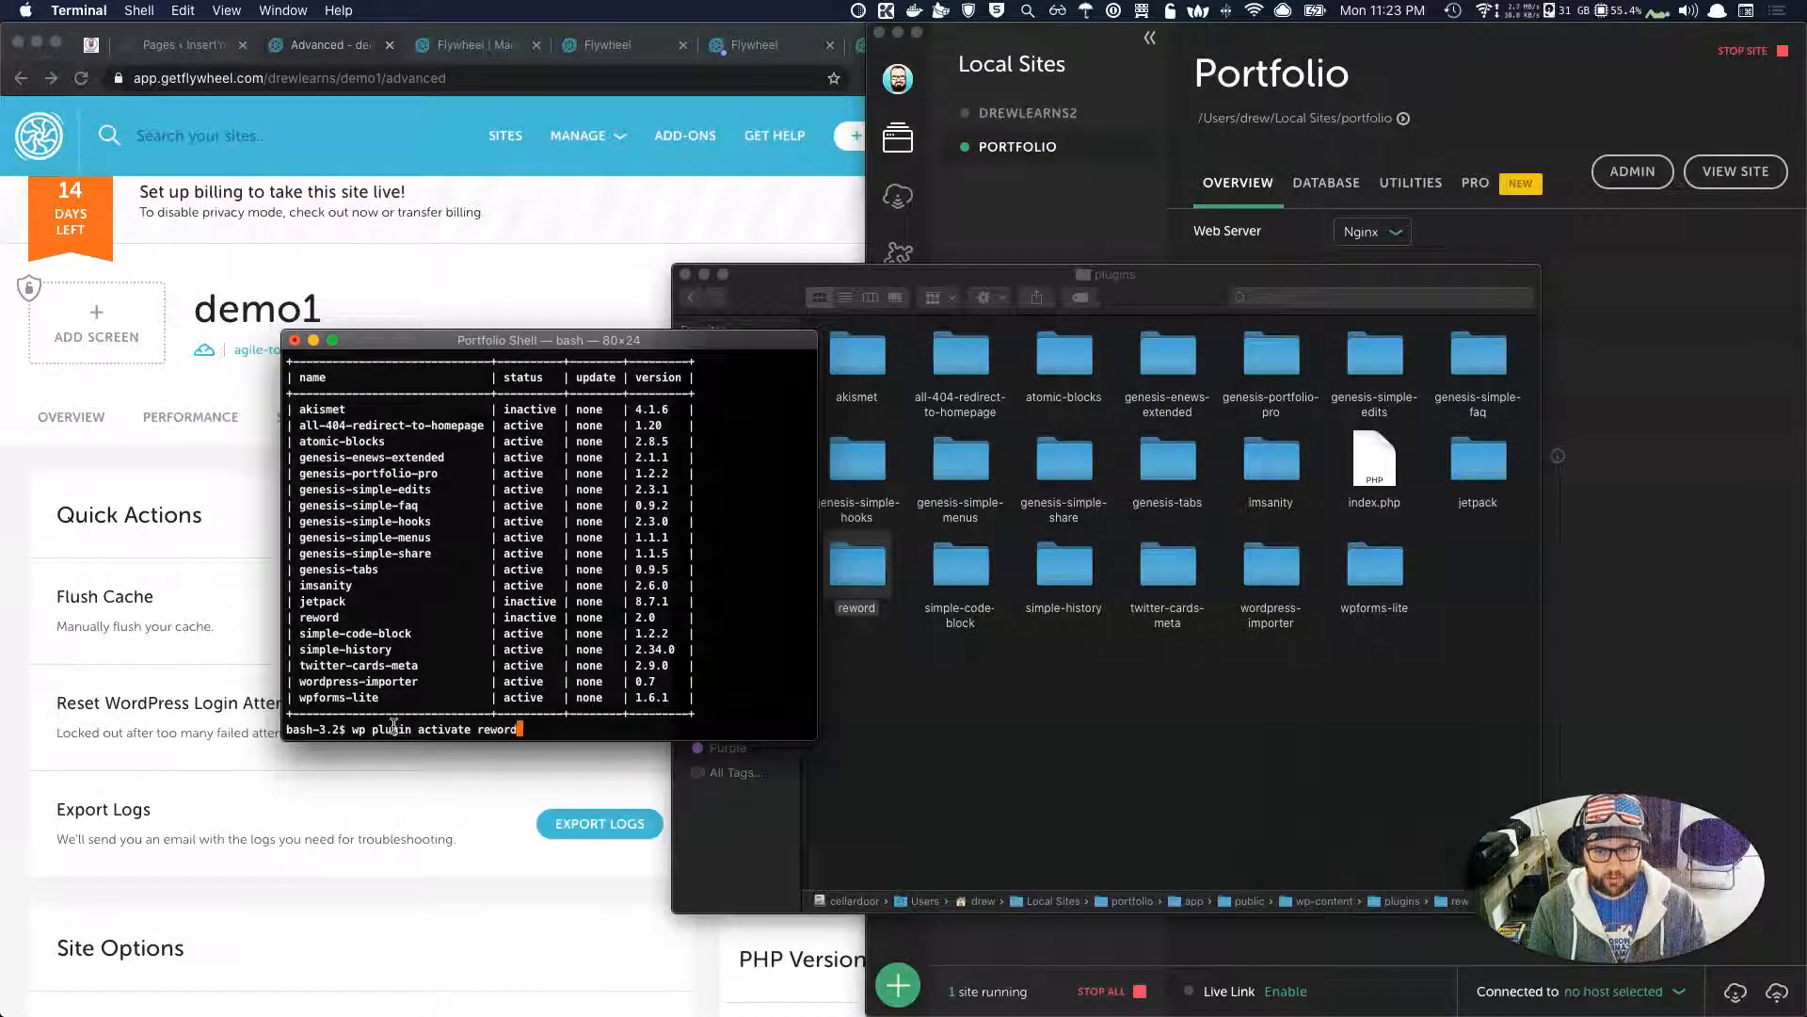
pyautogui.press('Return')
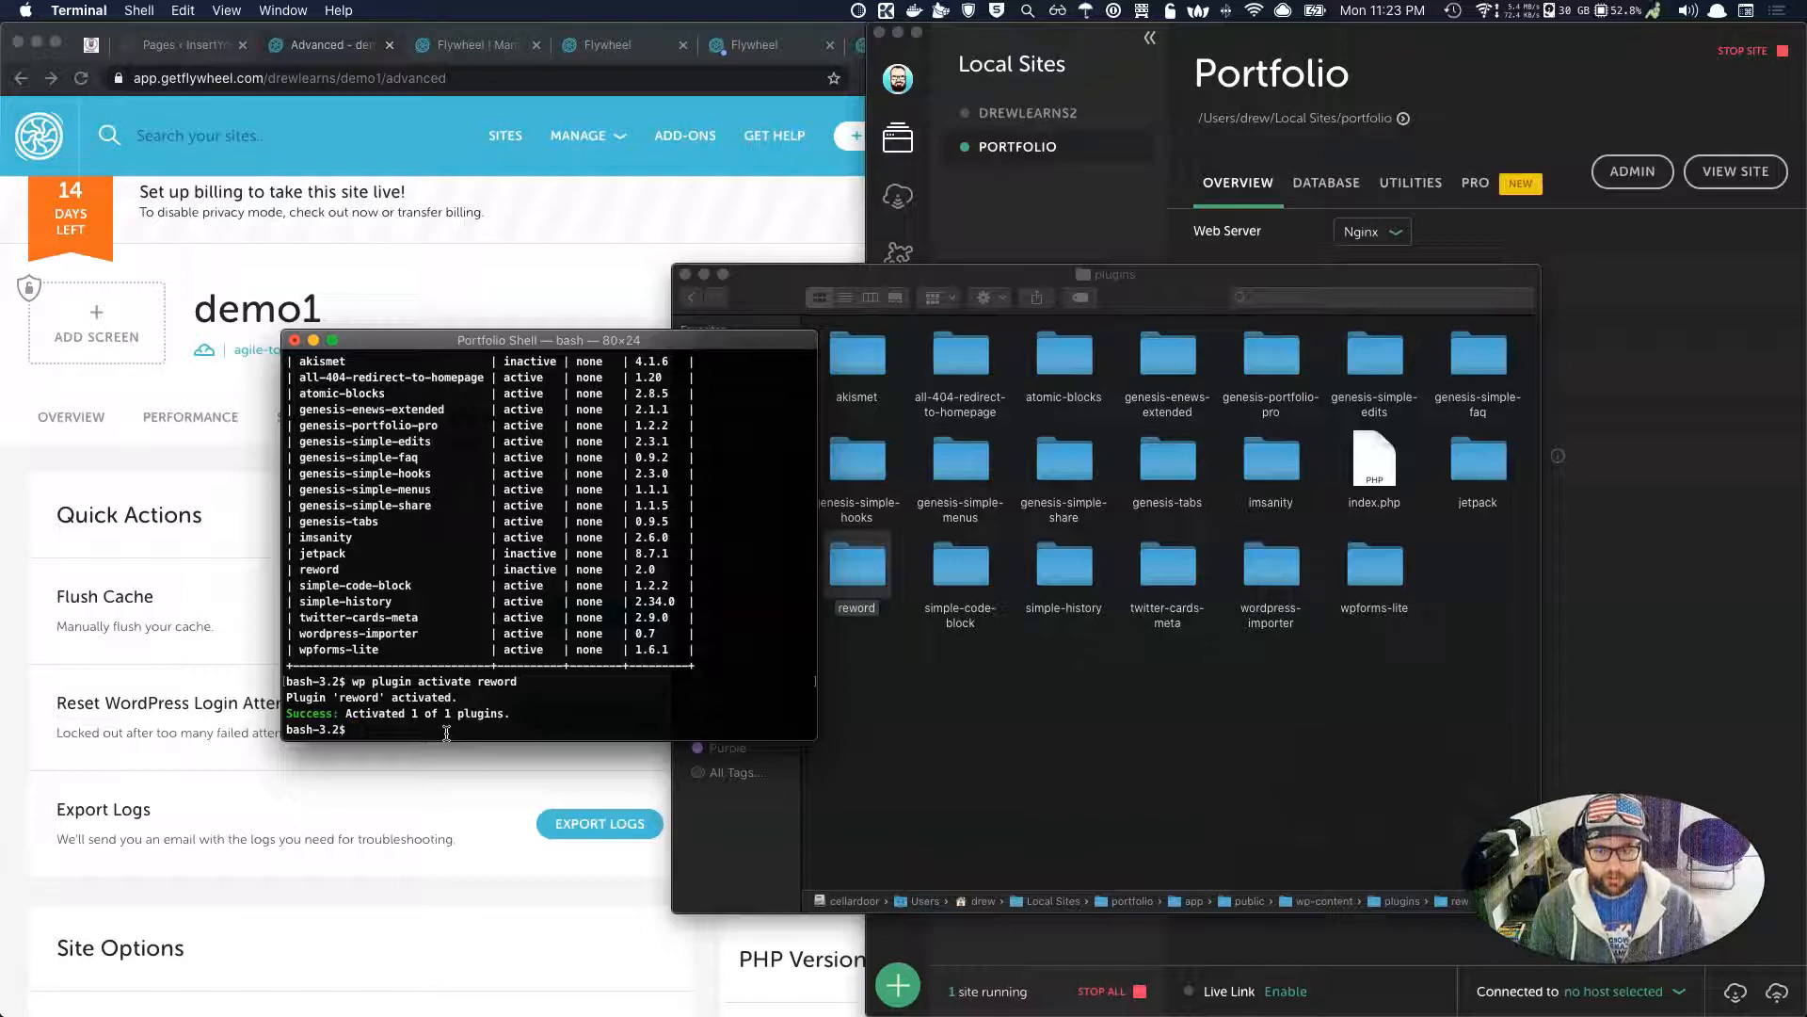
pyautogui.write('wp')
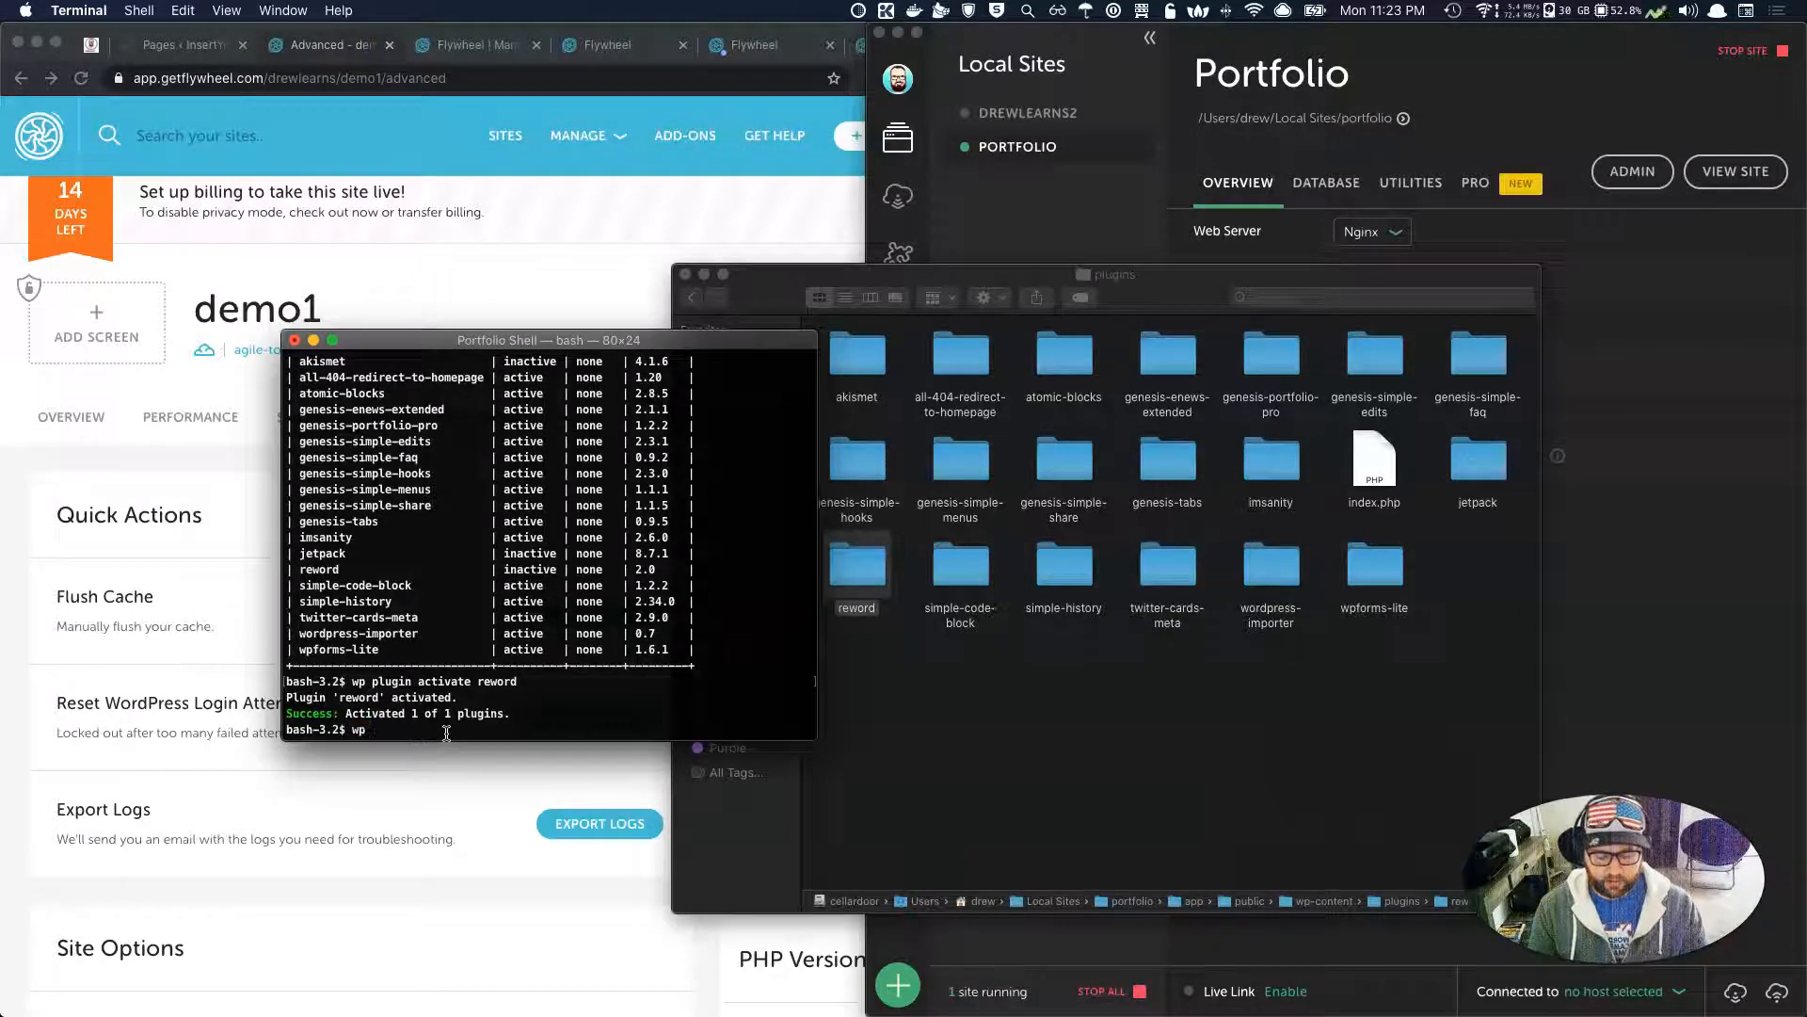
pyautogui.write(' plugin dea')
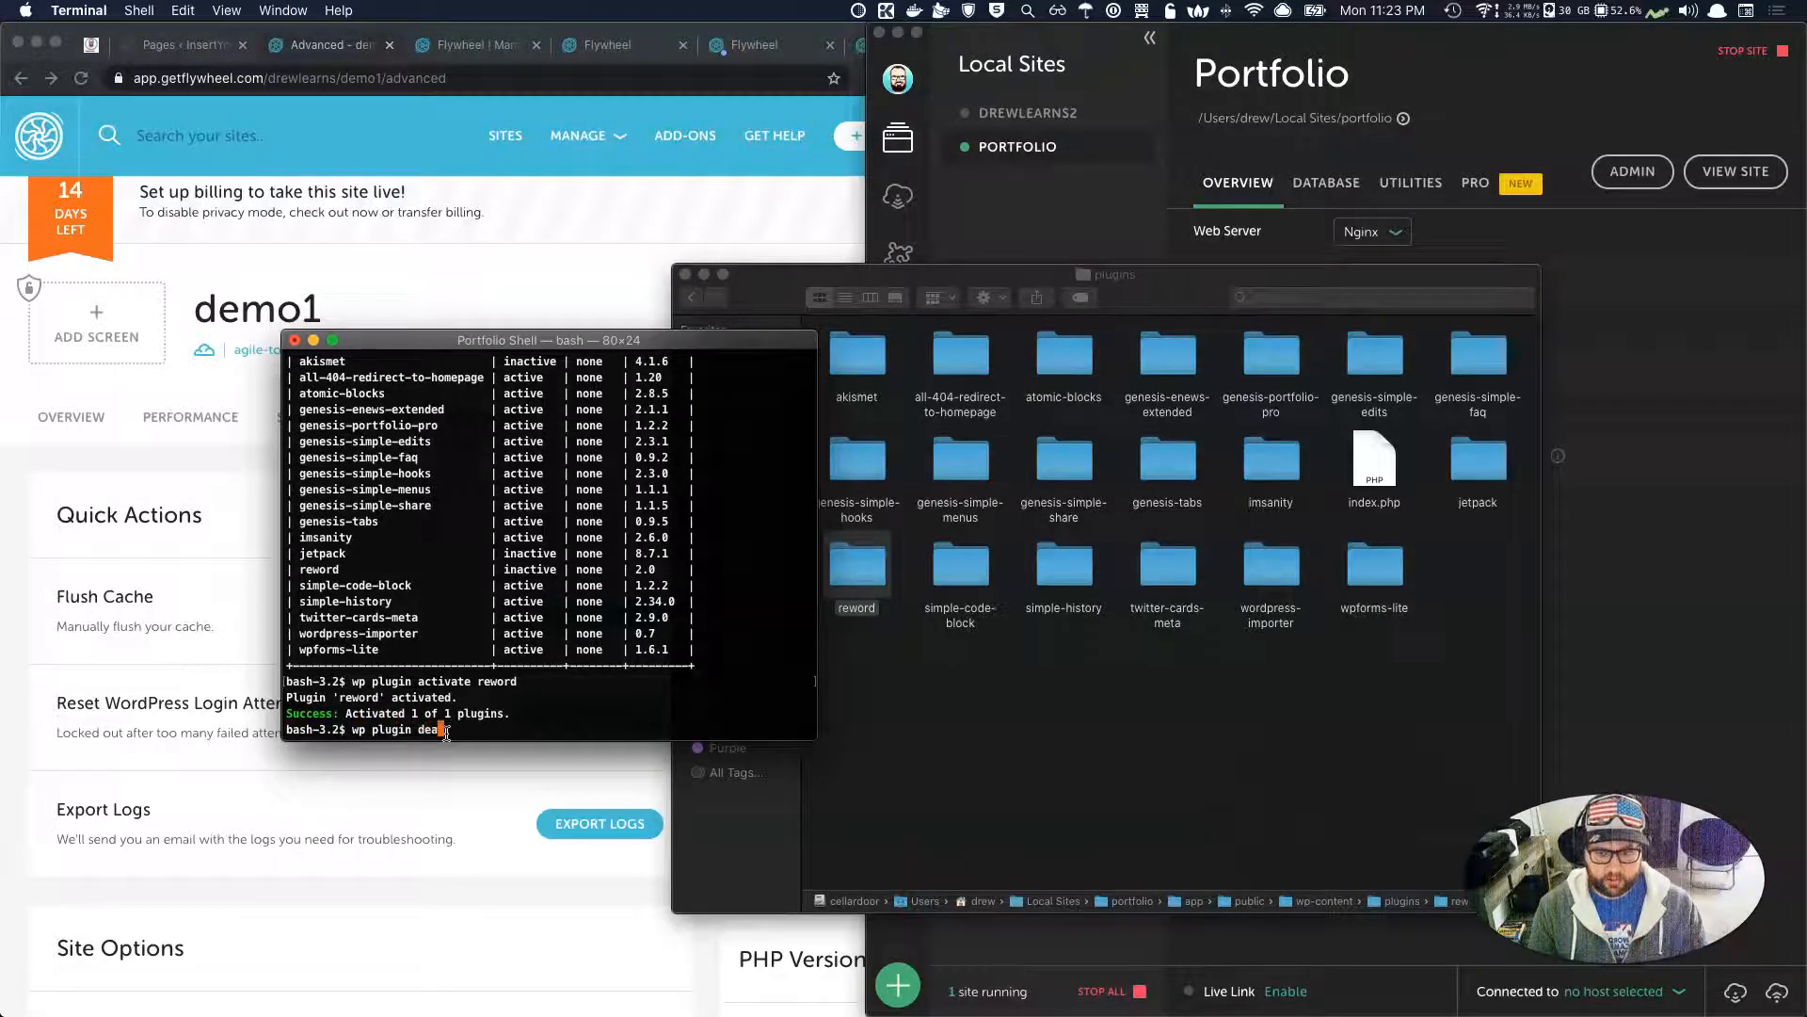
pyautogui.write('ctivate rewor')
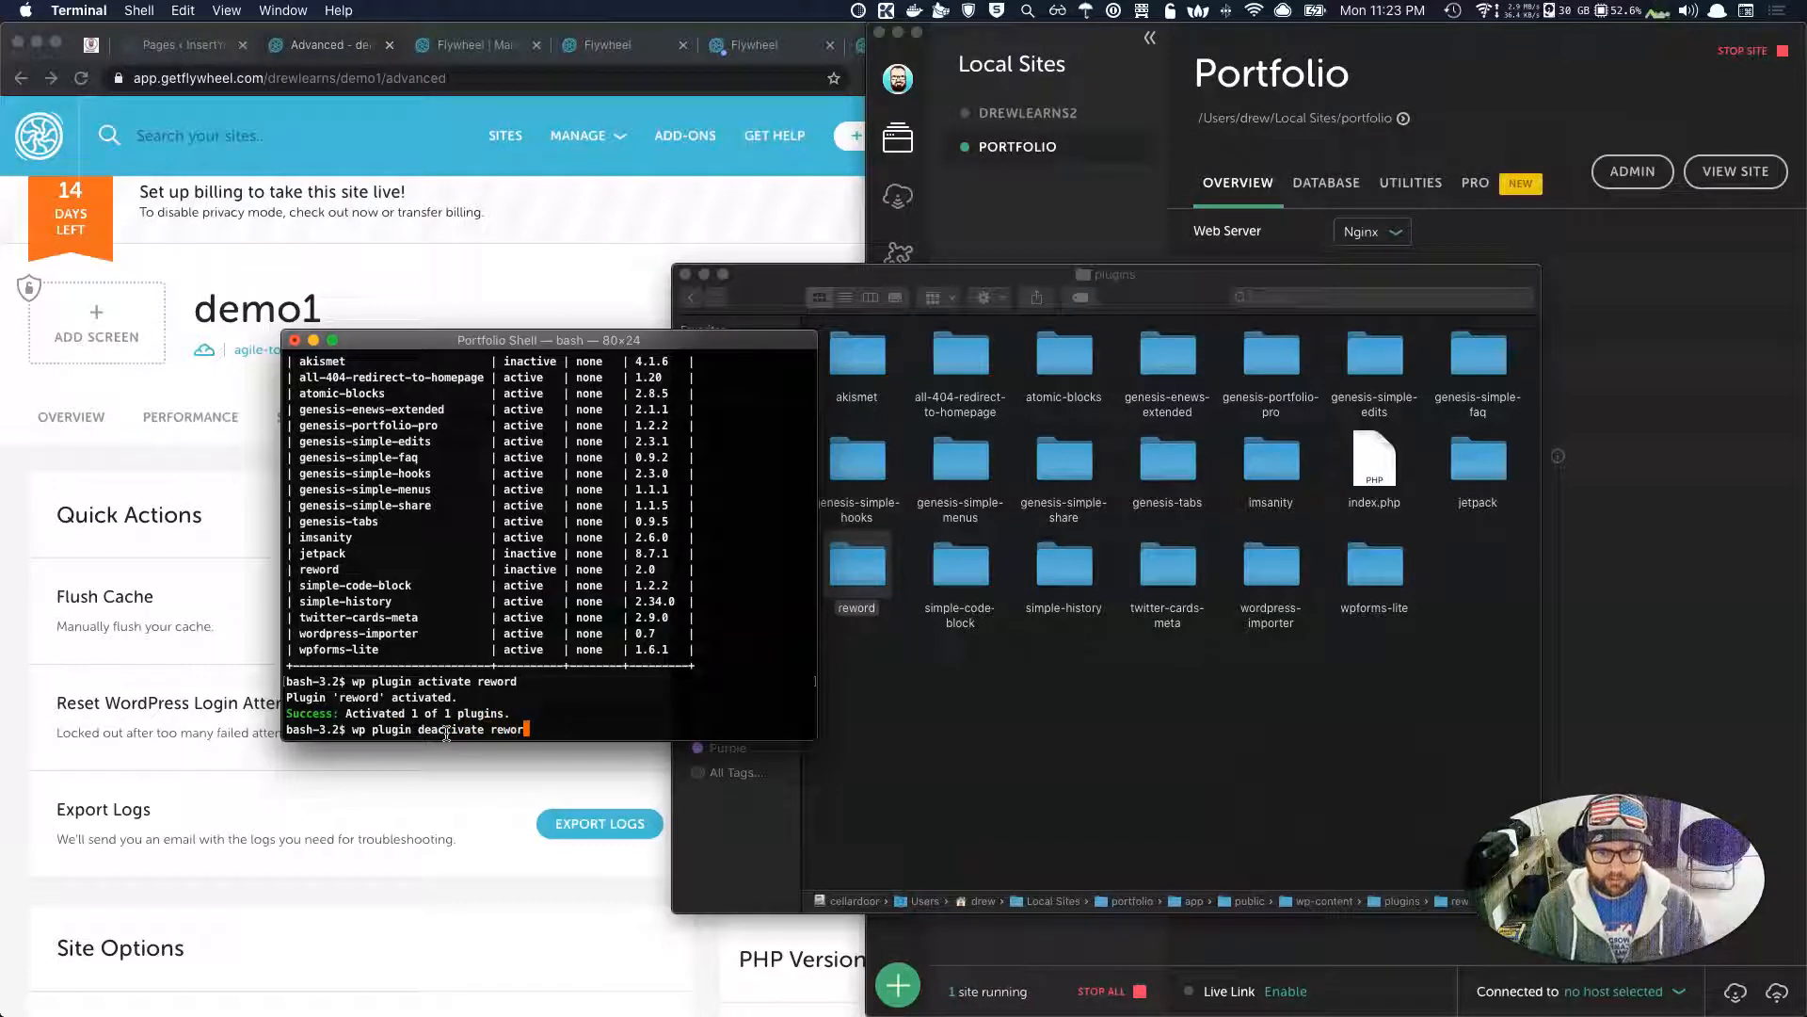
pyautogui.write('d --')
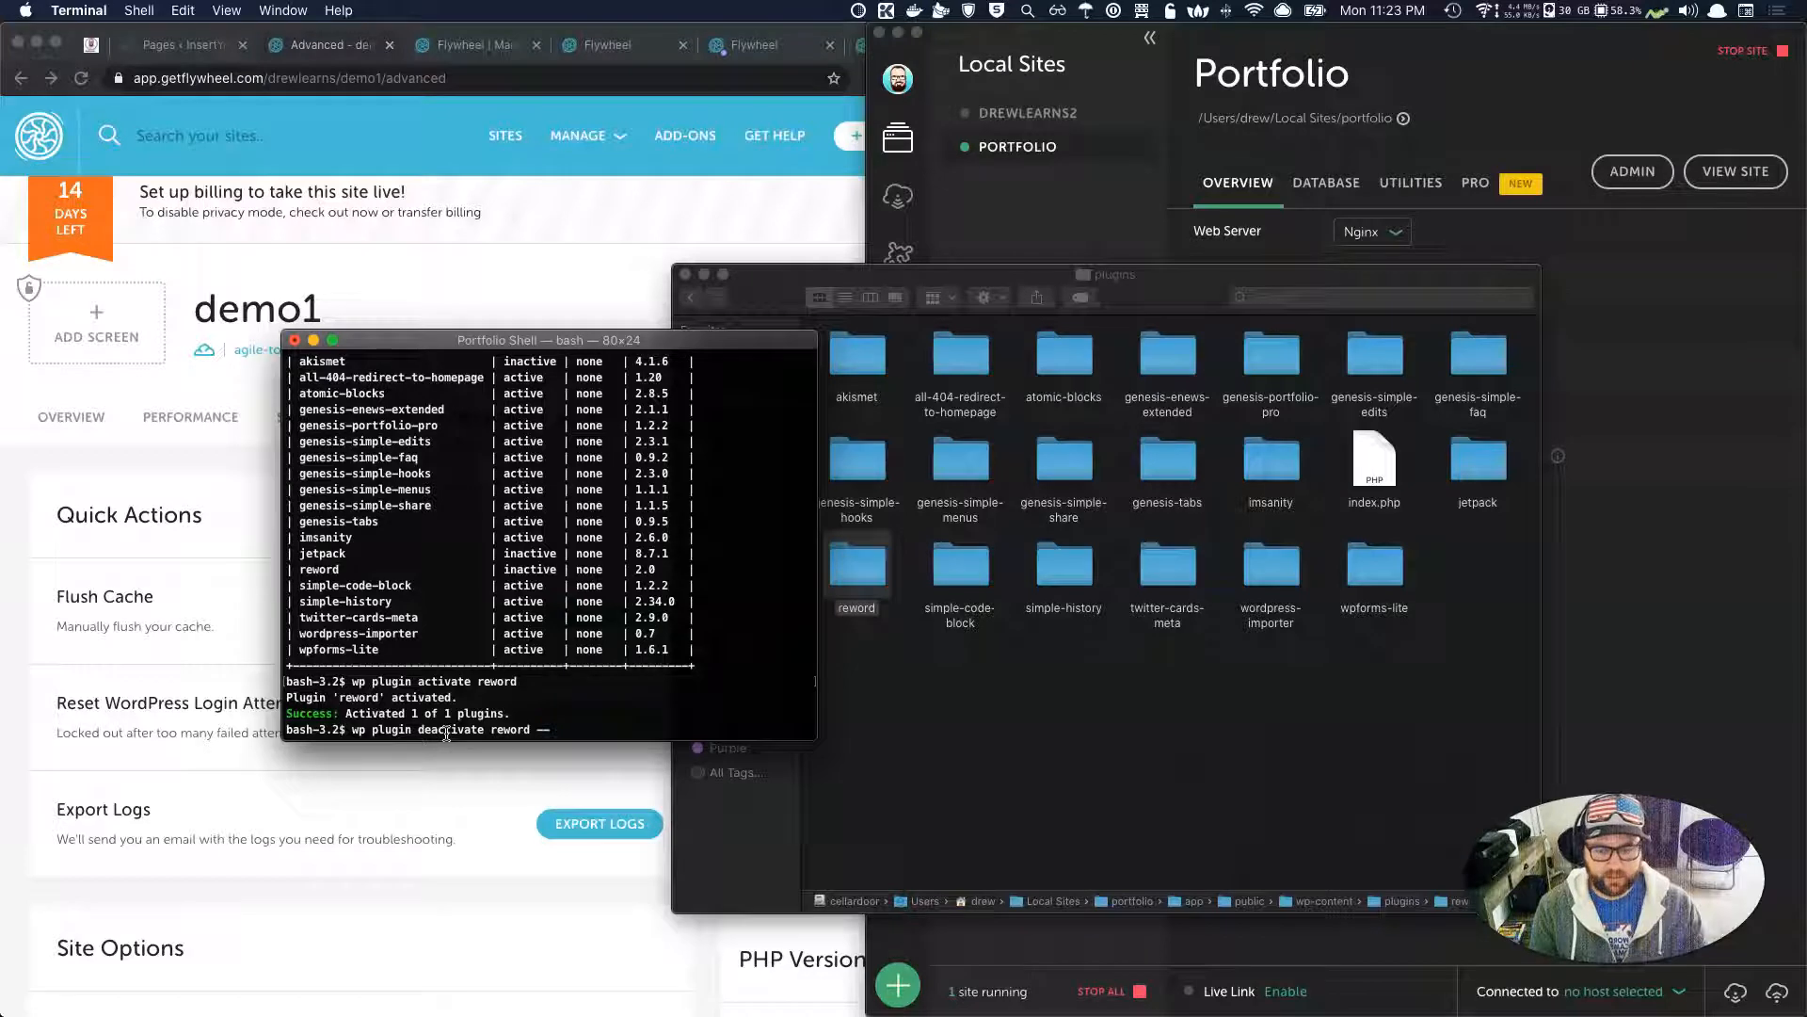
pyautogui.write('skip-plugins ')
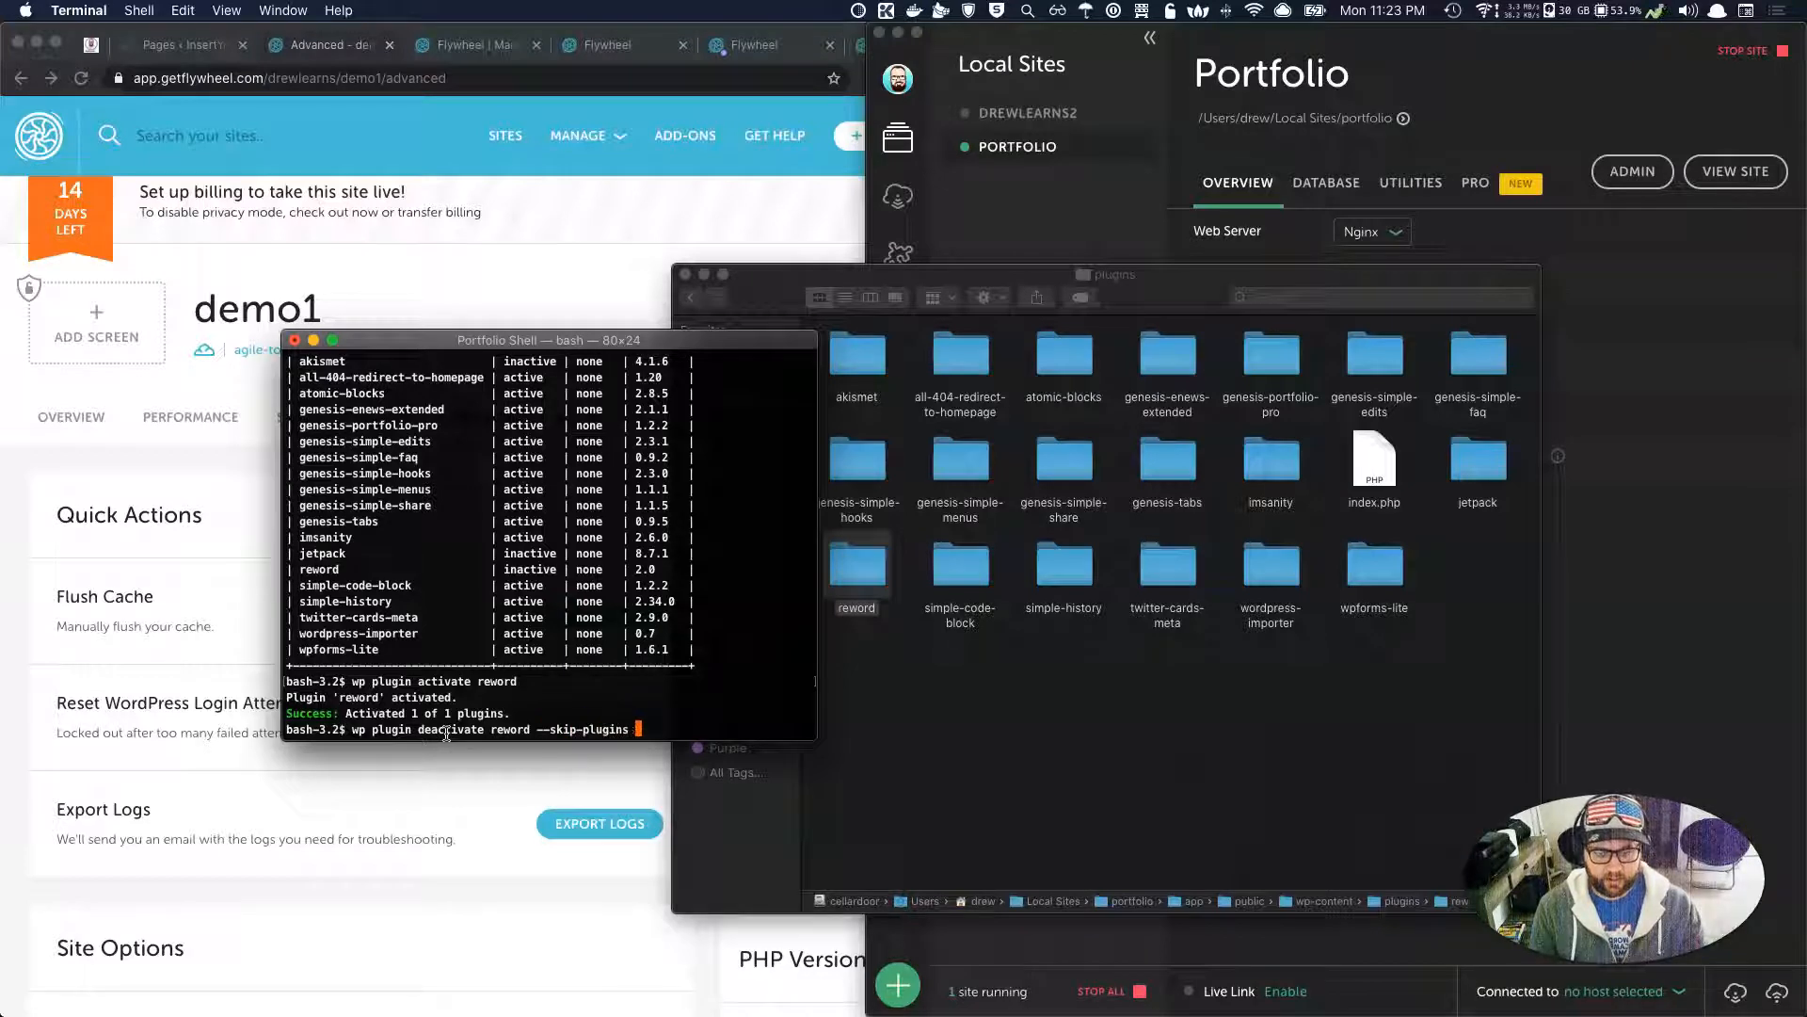
pyautogui.write('--skip-themes')
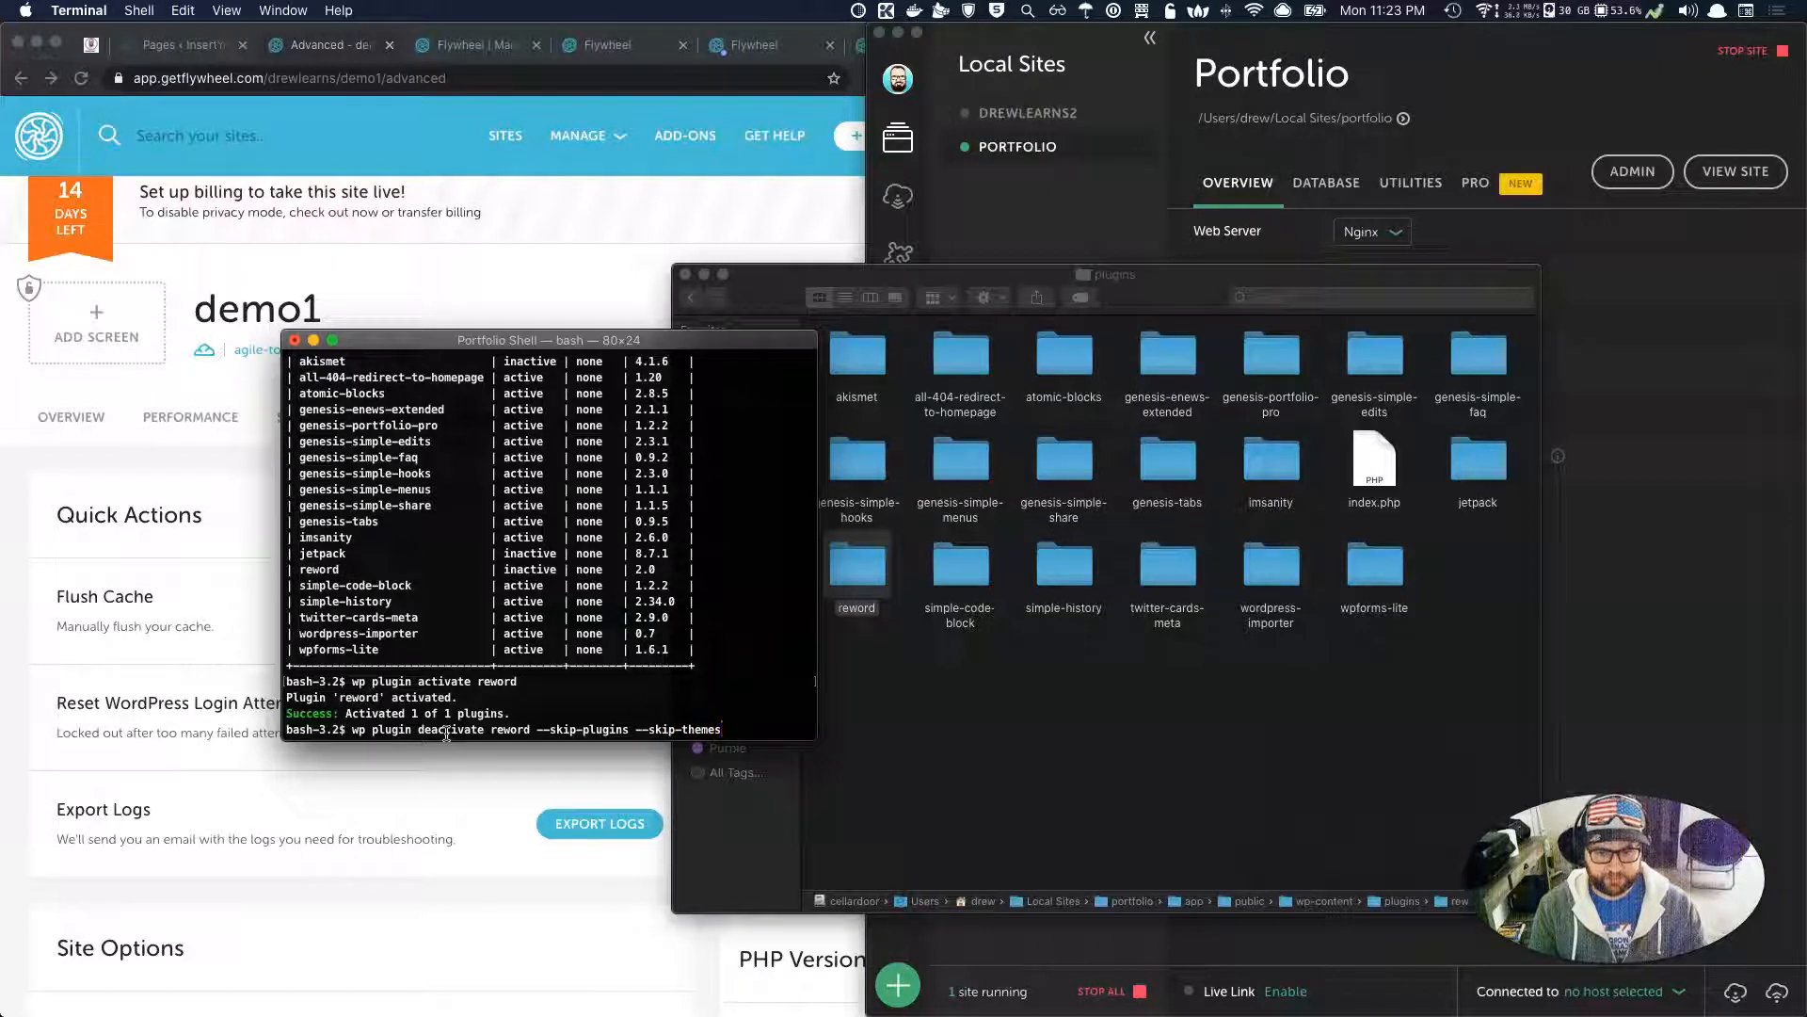
# Deactivate reword with --skip-plugins --skip-themes, then reactivate it with 'wp plugin activate reword'.
pyautogui.press('Return')
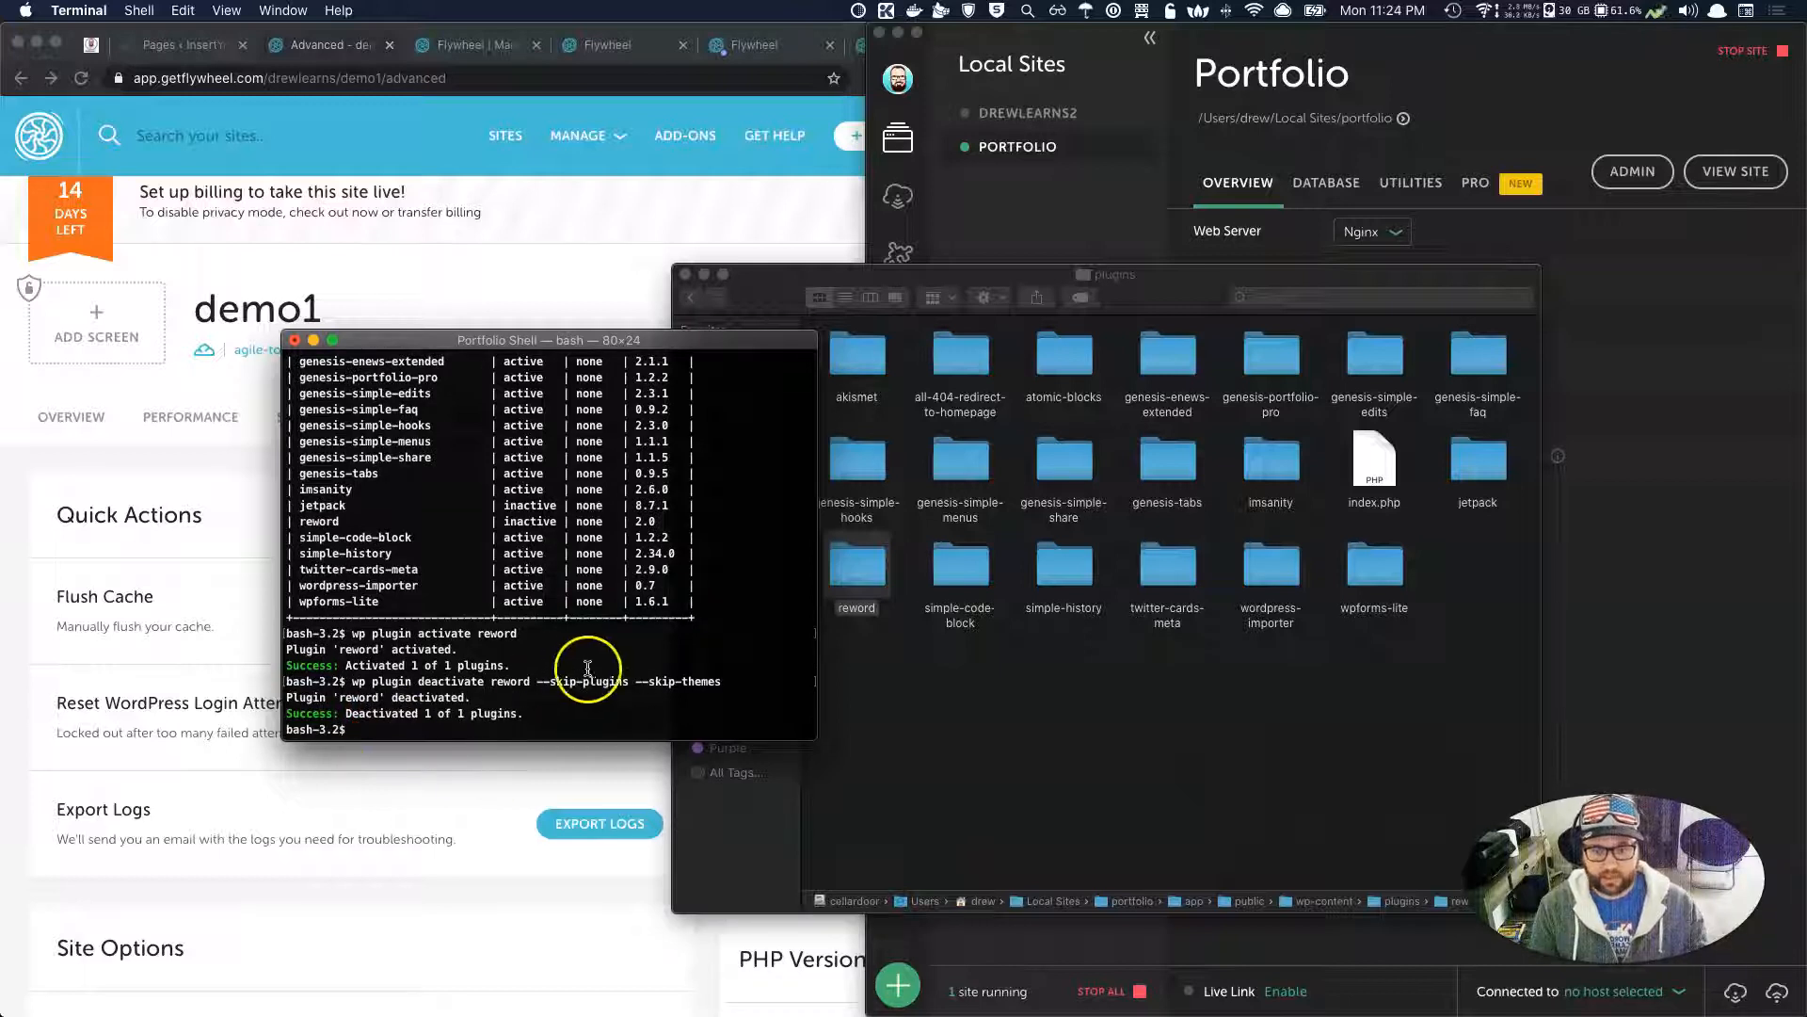
pyautogui.moveTo(538, 681); pyautogui.dragTo(721, 681)
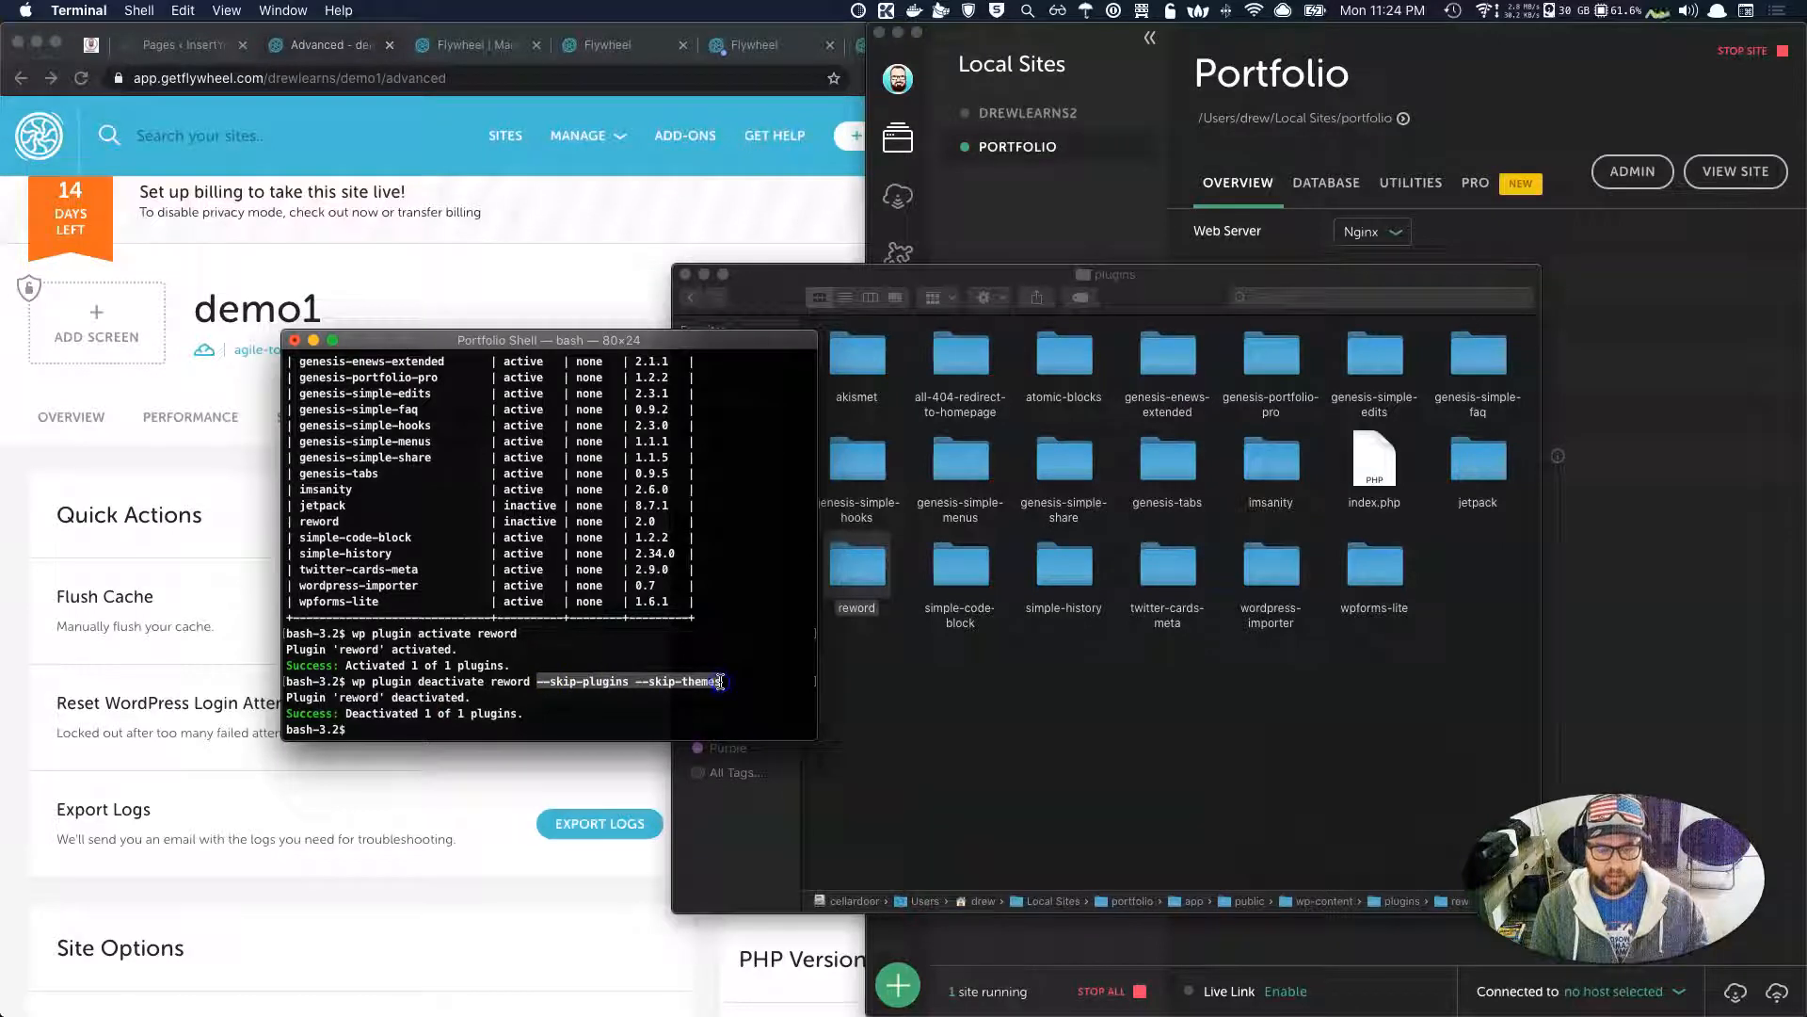
pyautogui.click(582, 712)
pyautogui.write(';skip')
pyautogui.press('BackSpace')
pyautogui.press('BackSpace')
pyautogui.press('BackSpace')
pyautogui.press('BackSpace')
pyautogui.press('BackSpace')
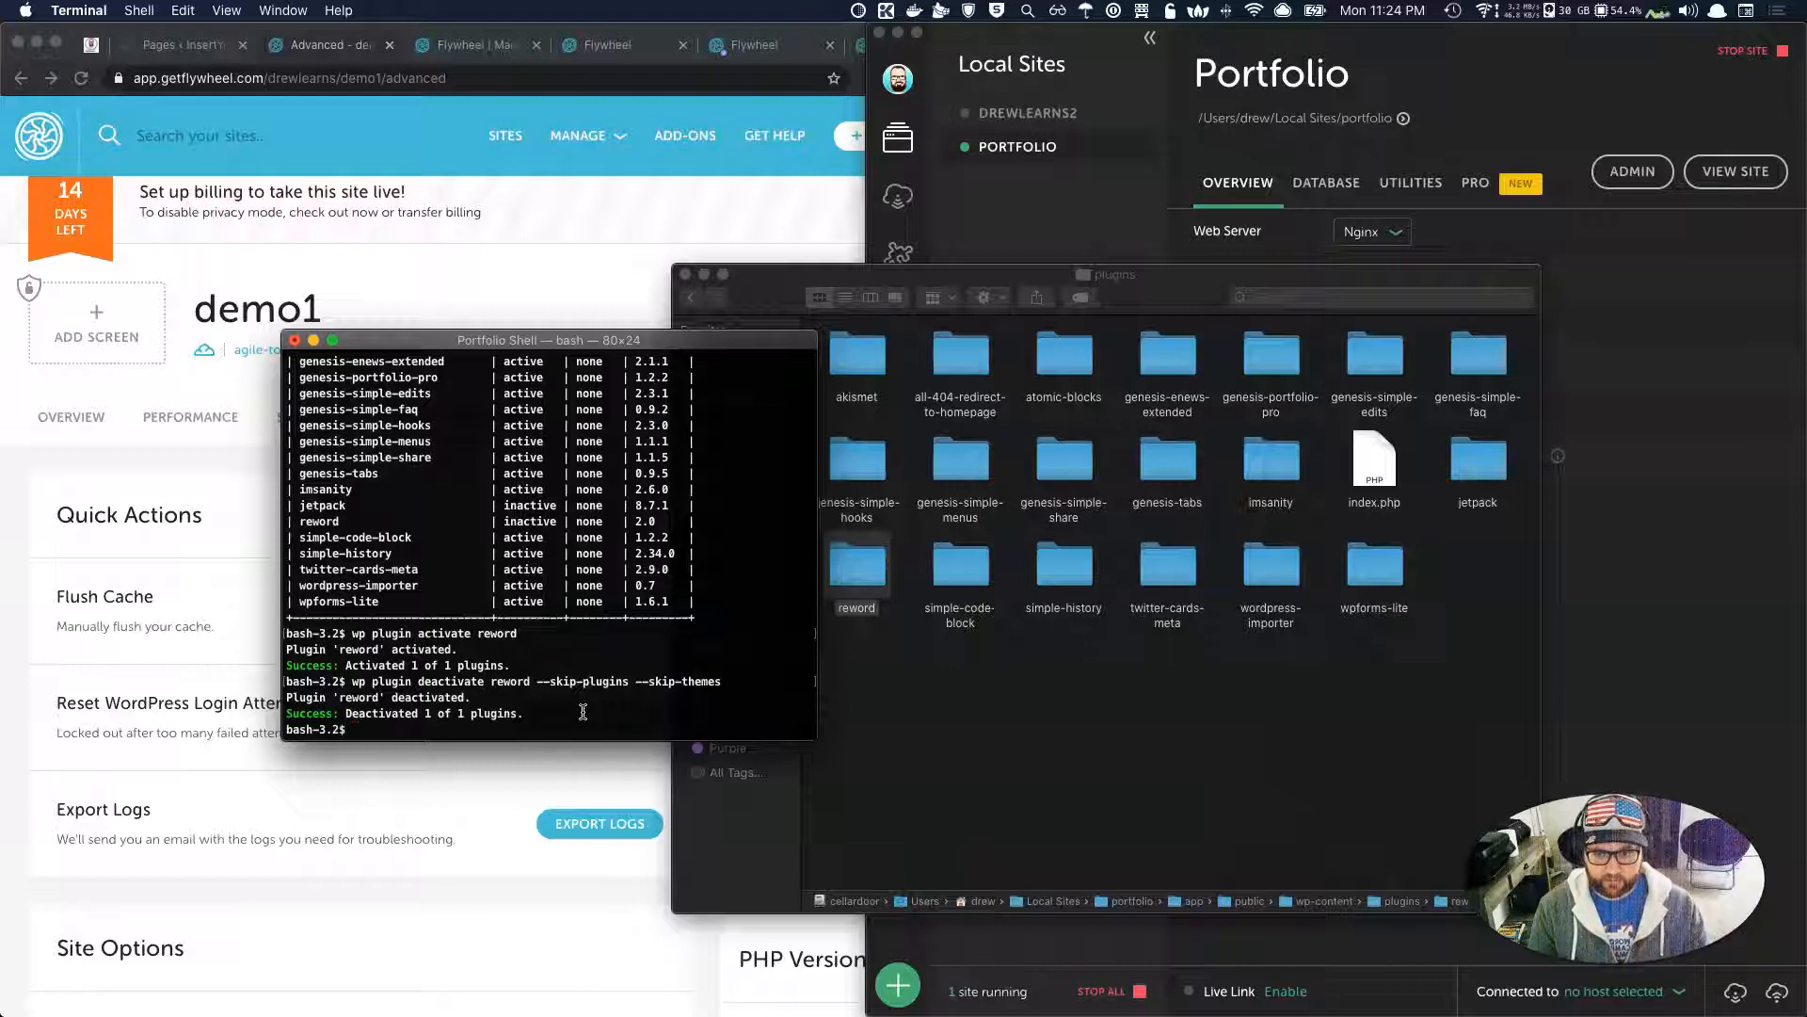
pyautogui.write('wp plugi')
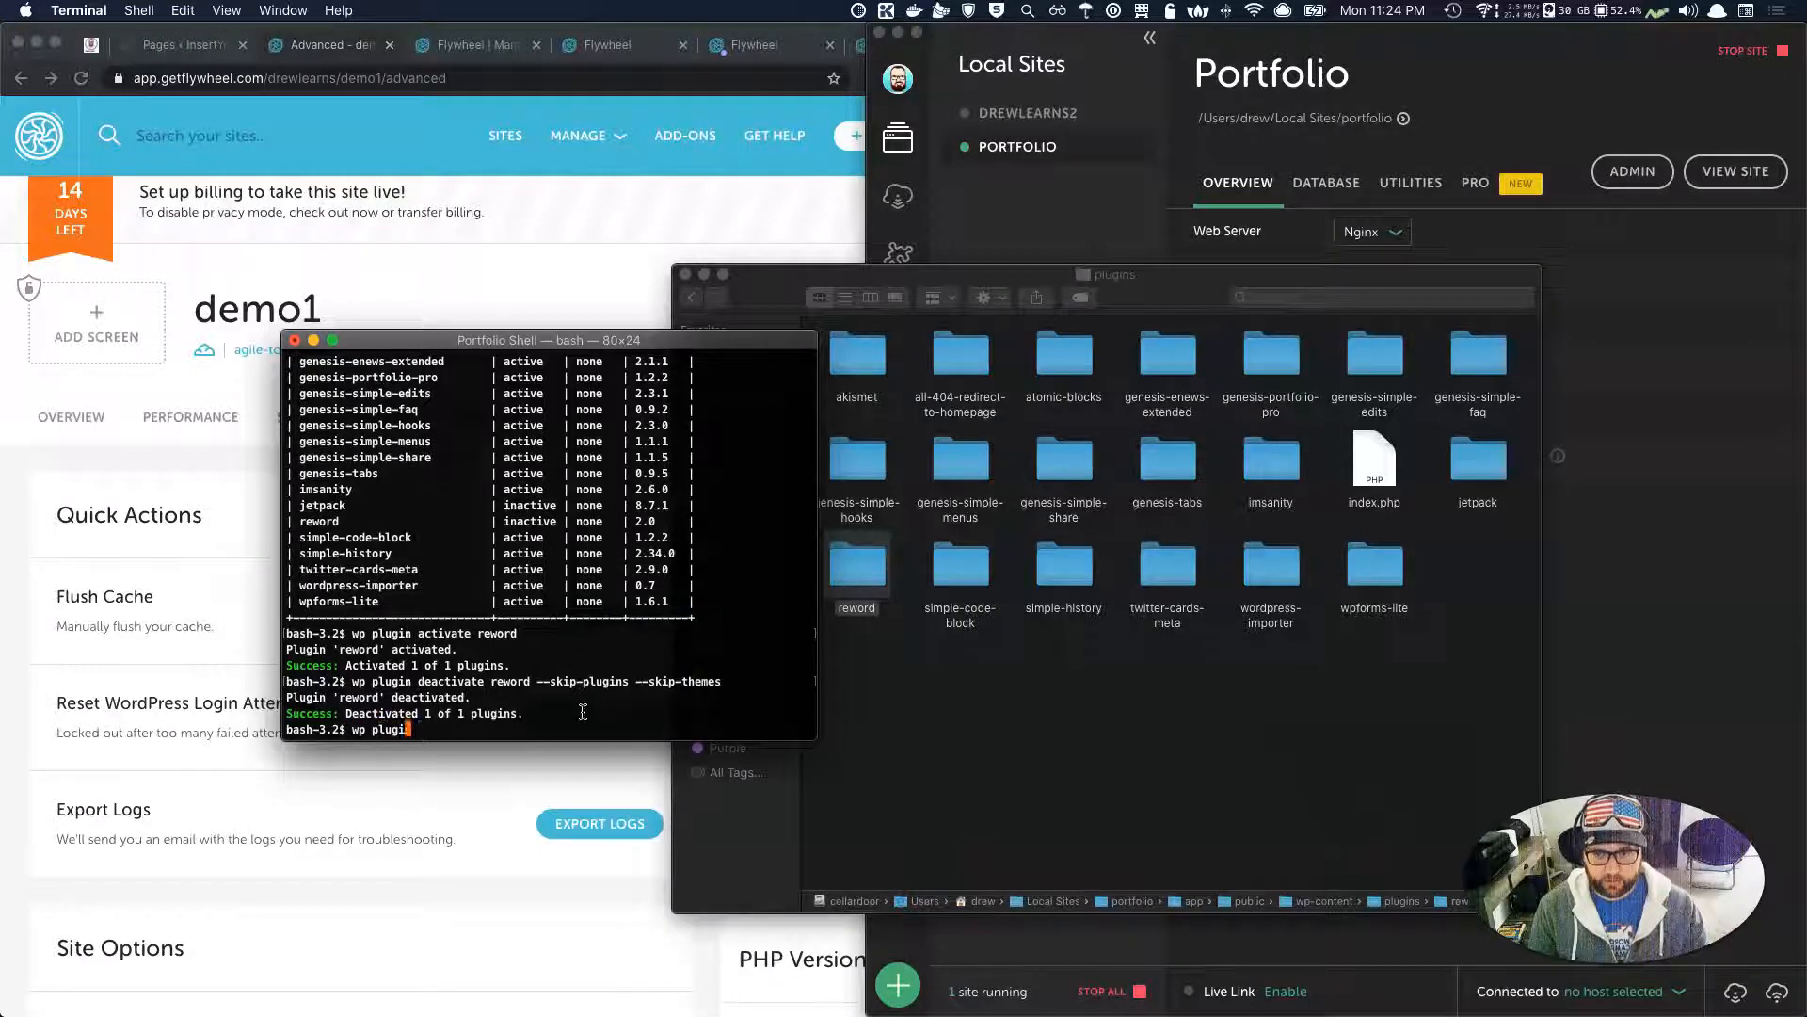
pyautogui.write('n activate re')
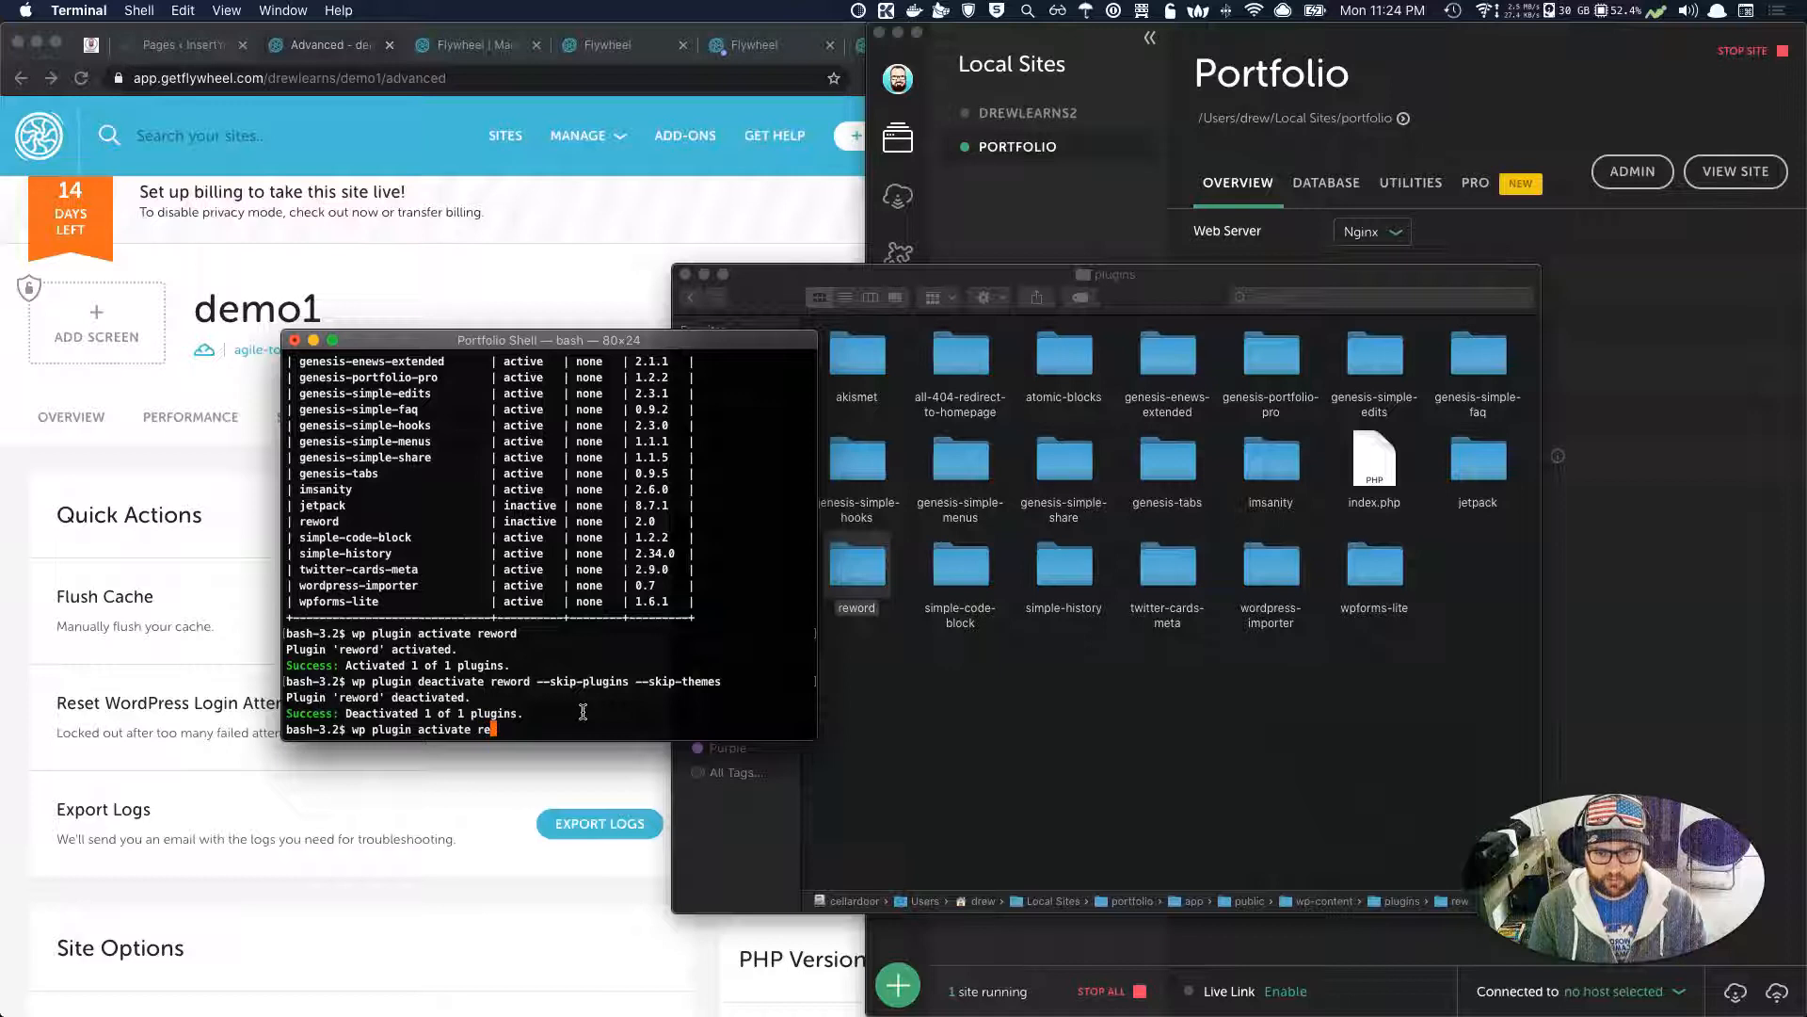
pyautogui.write('word')
pyautogui.press('Return')
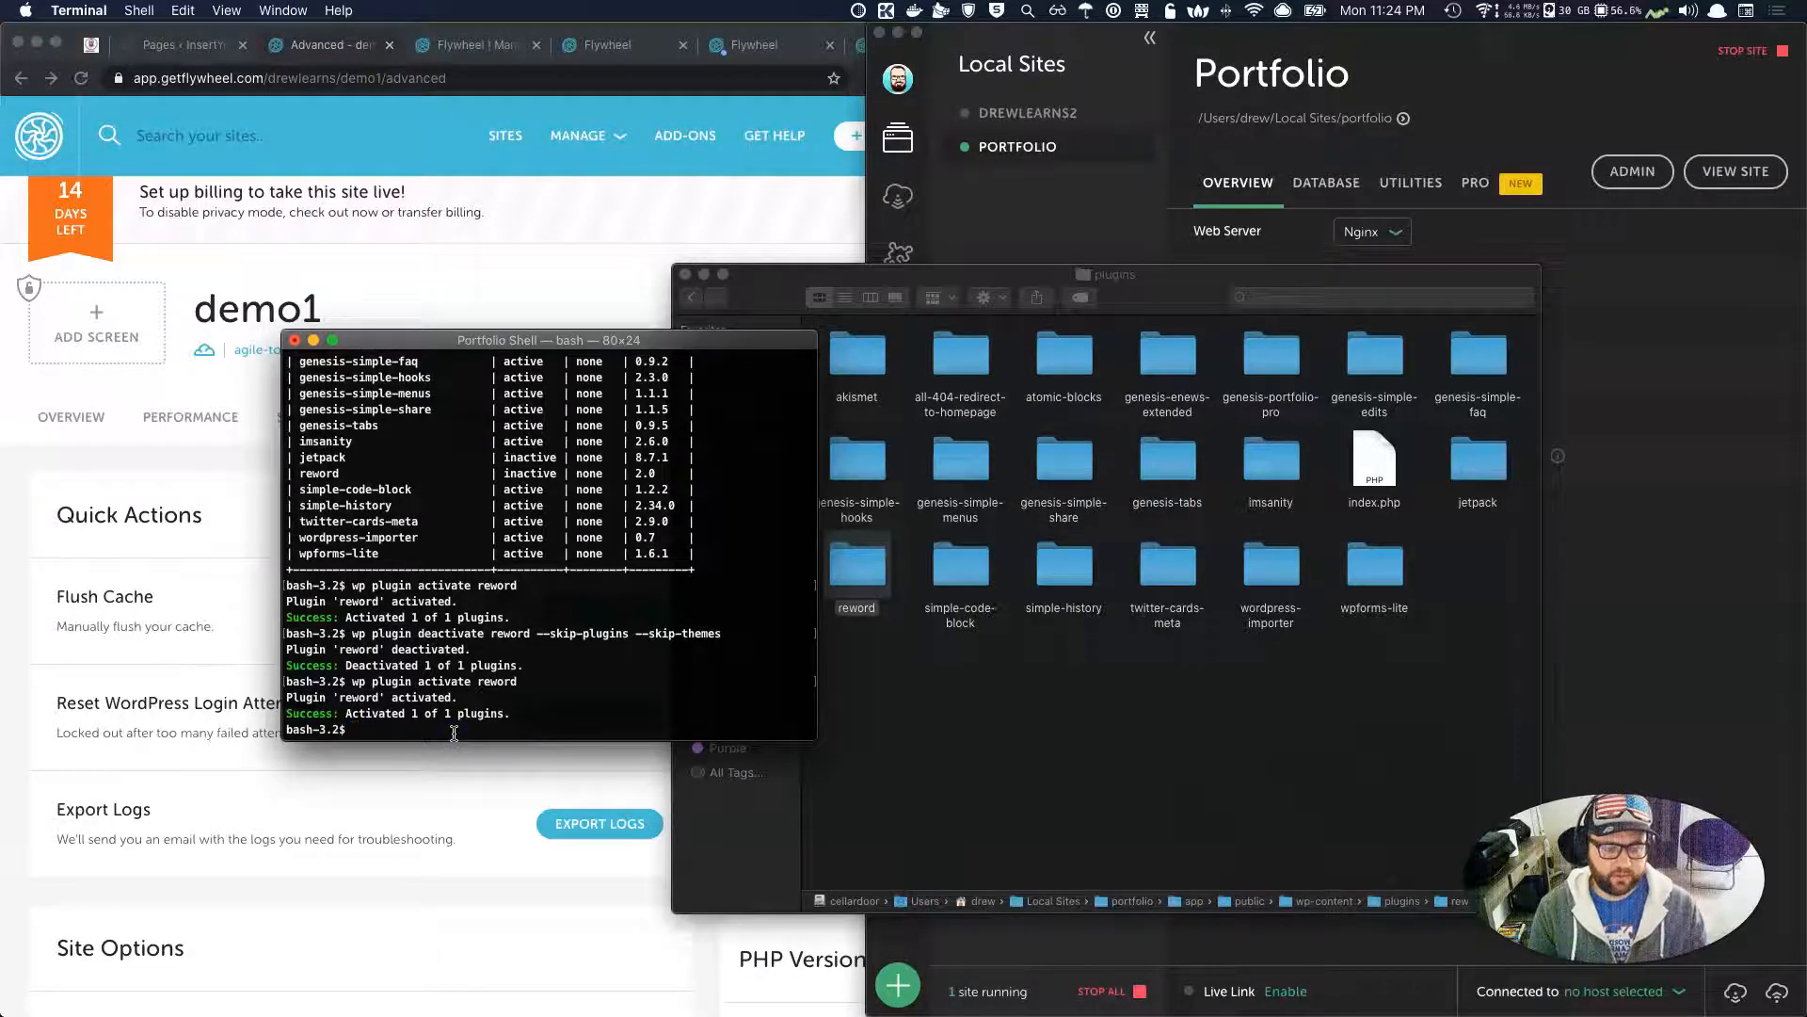
# Review the 'wp theme list' output, then run 'wp theme activate twentynineteen'.
pyautogui.write('wp theme ')
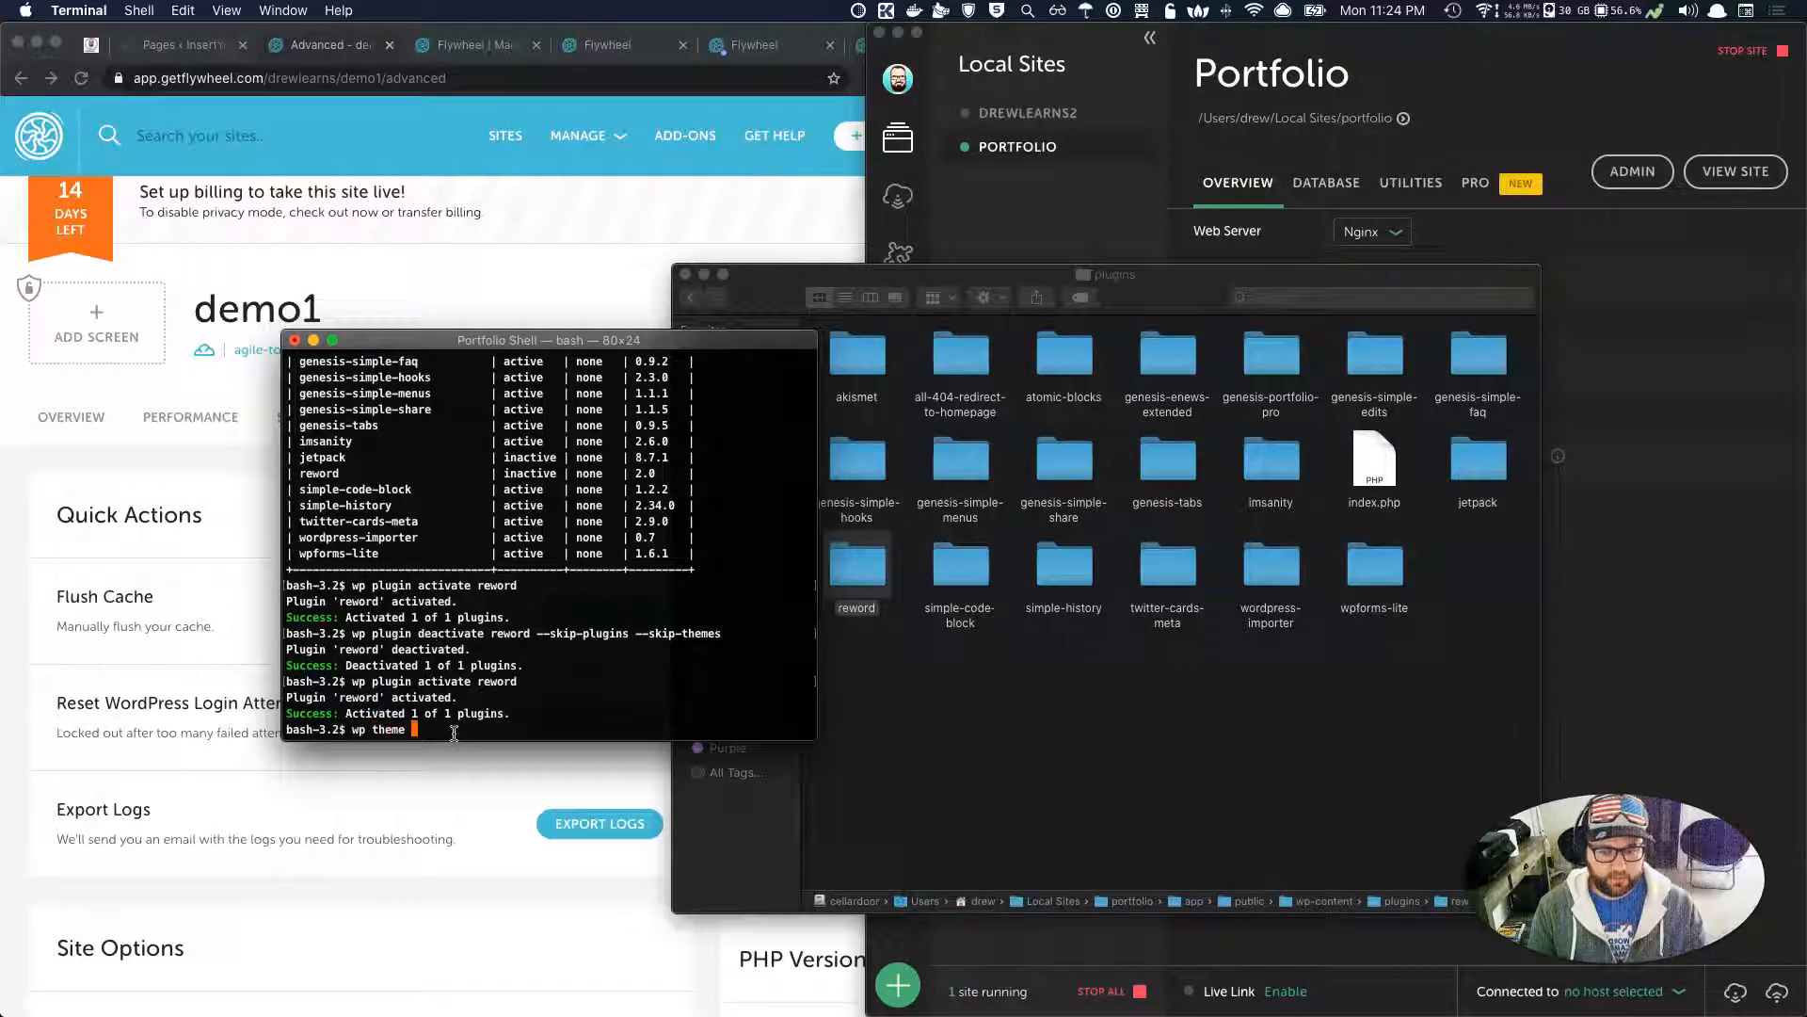
pyautogui.write('list')
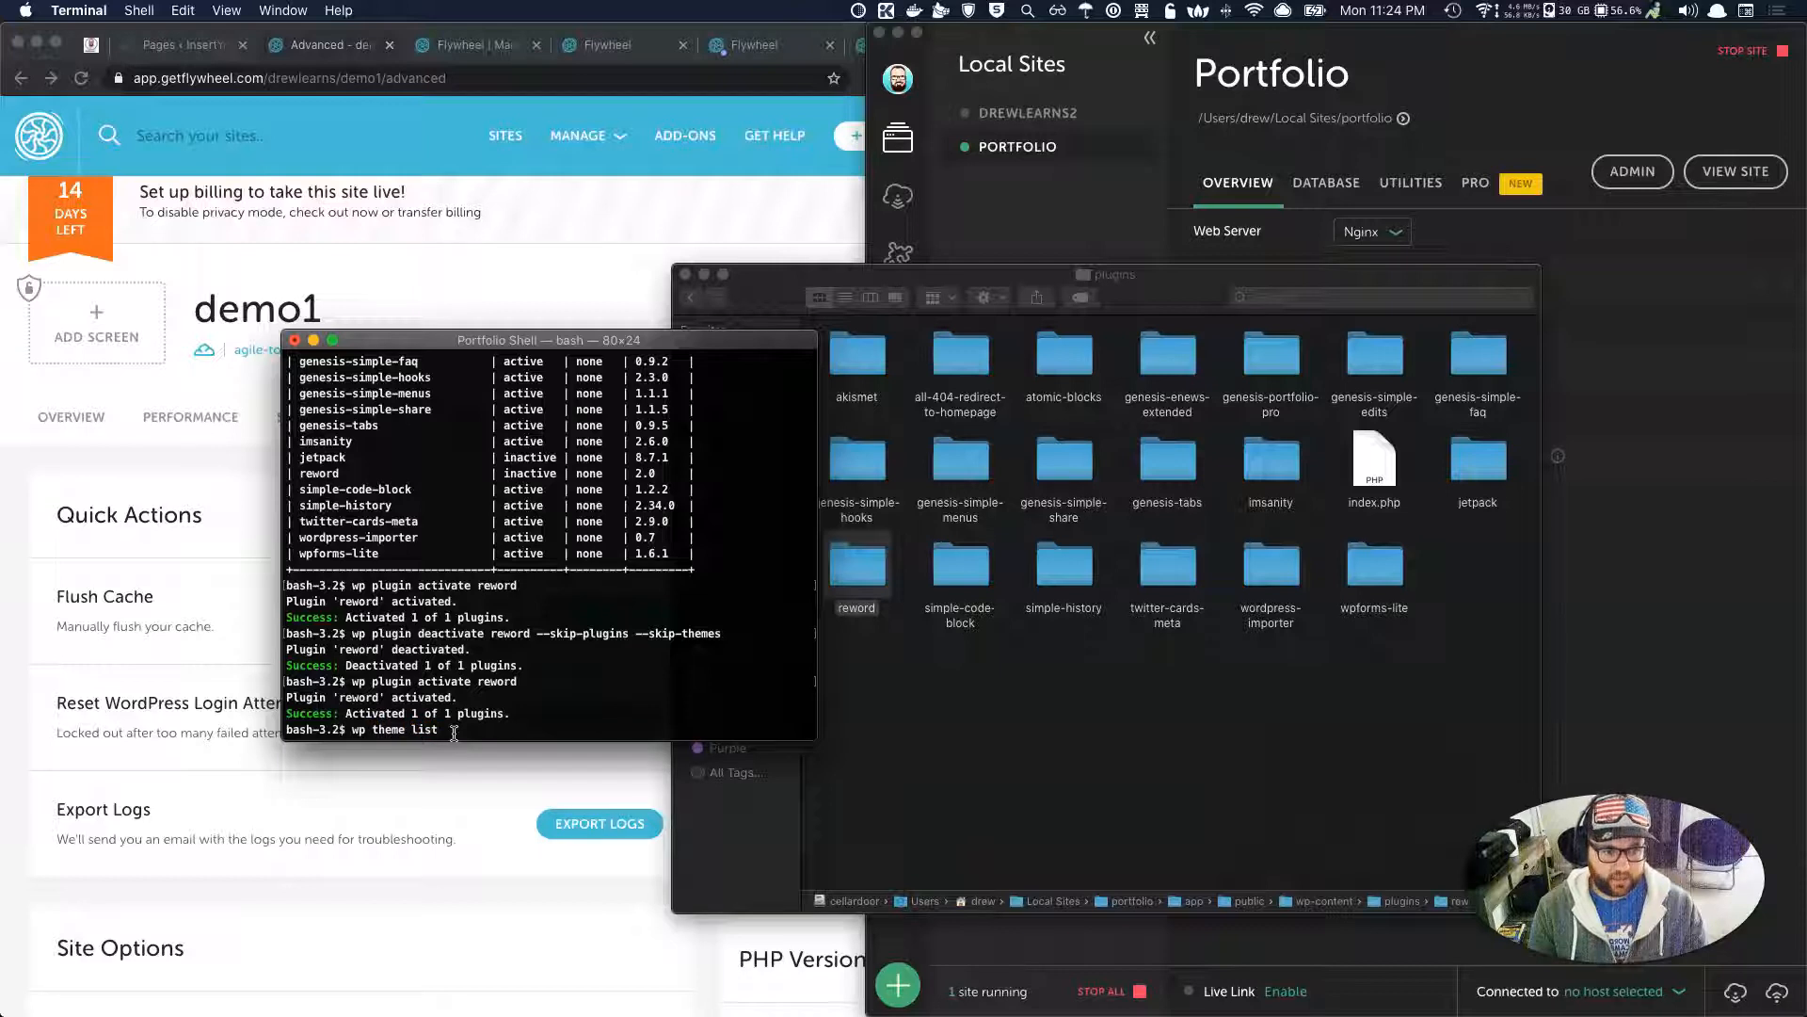
pyautogui.press('Return')
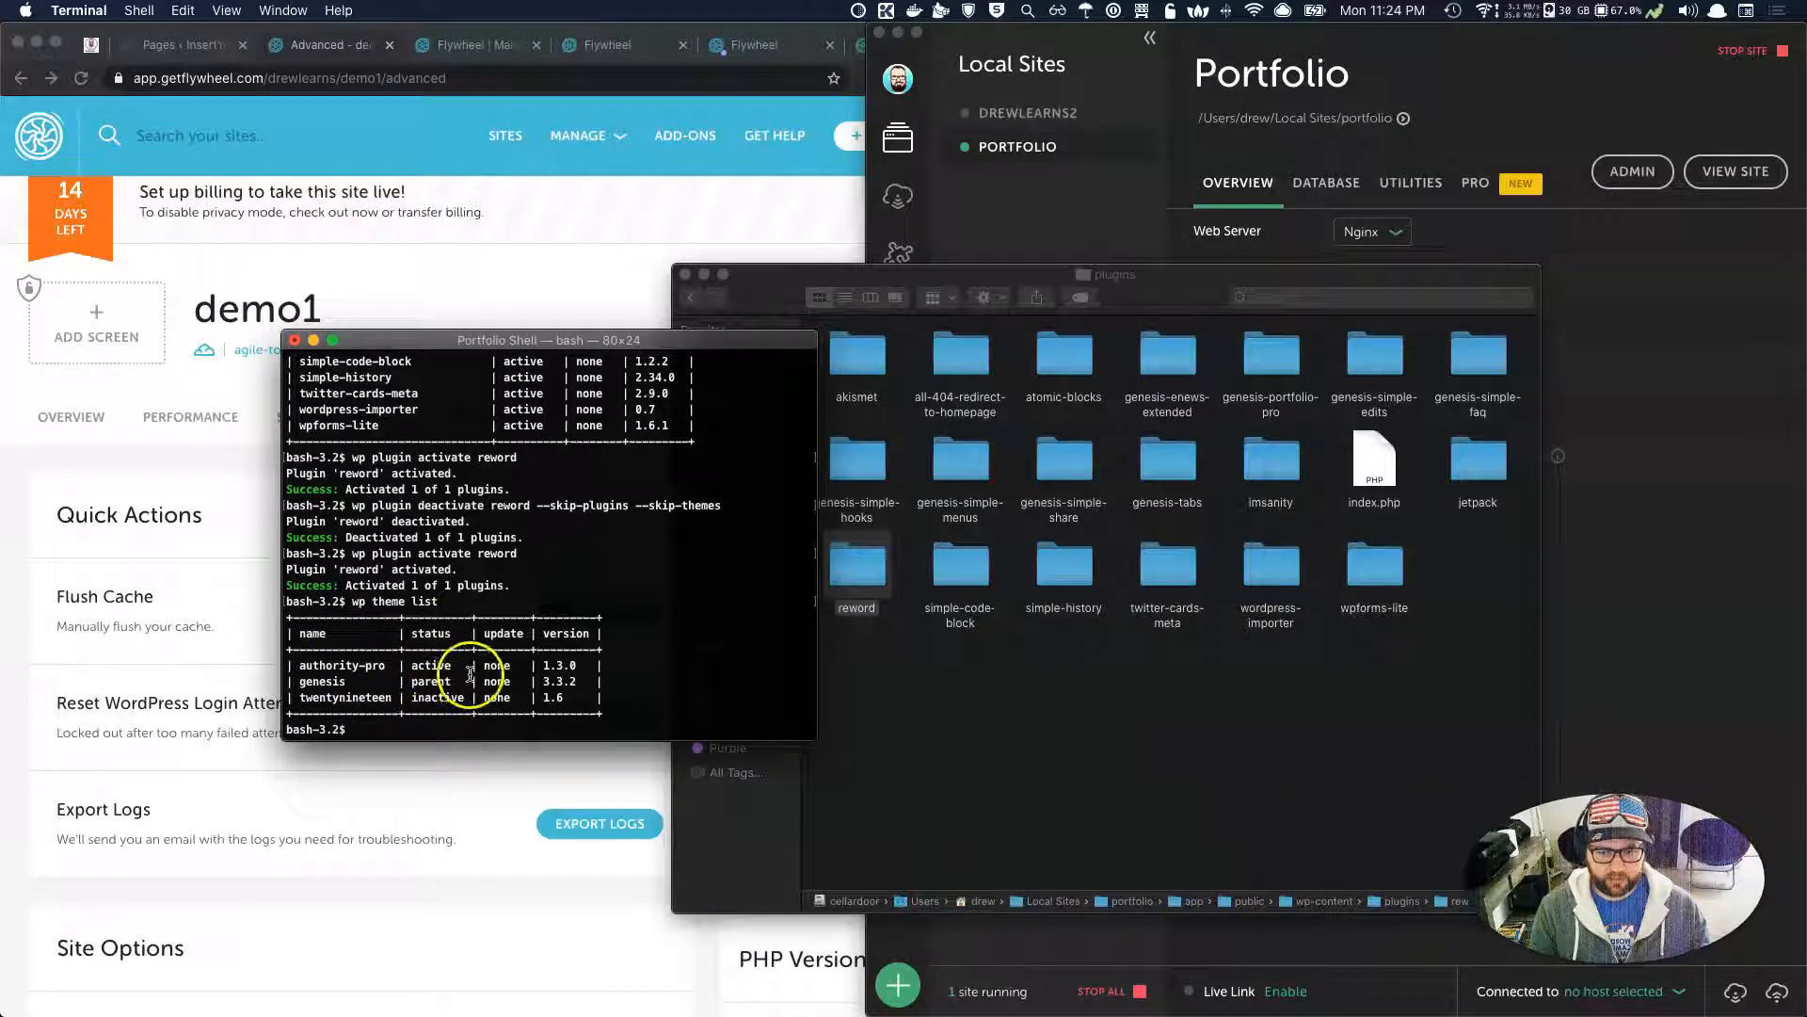
pyautogui.moveTo(454, 680); pyautogui.dragTo(283, 666)
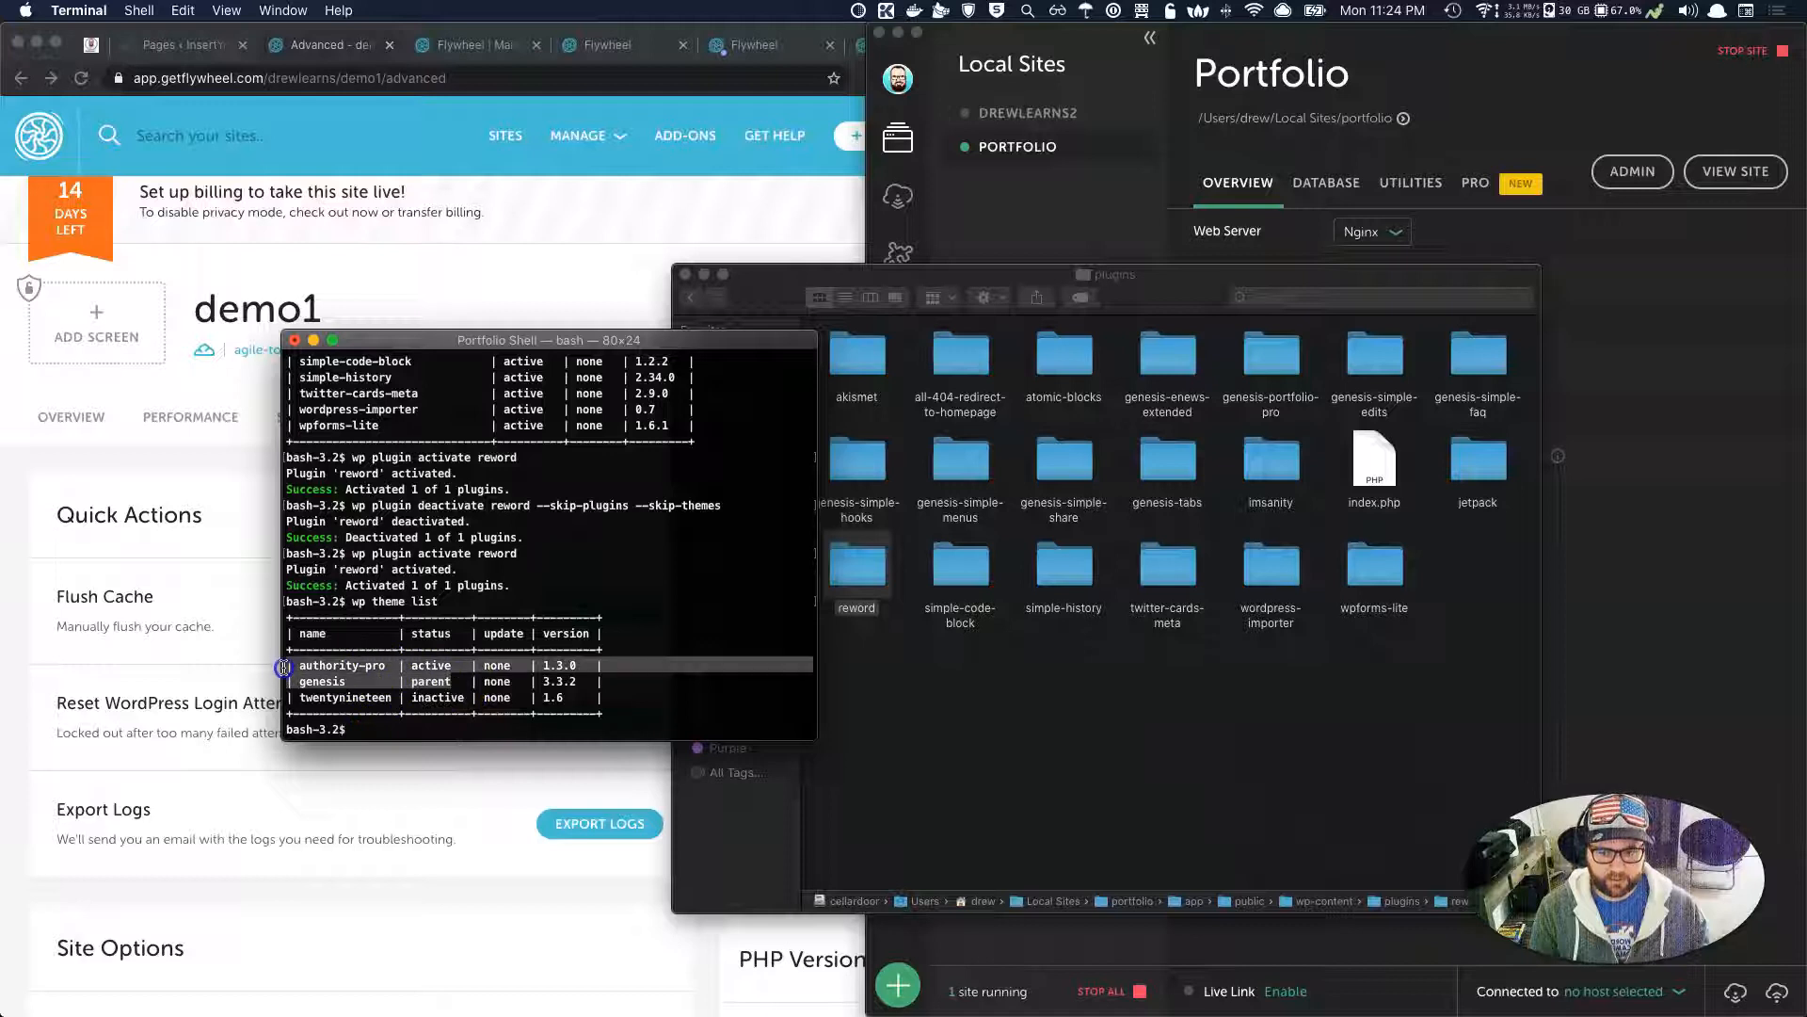
pyautogui.click(497, 676)
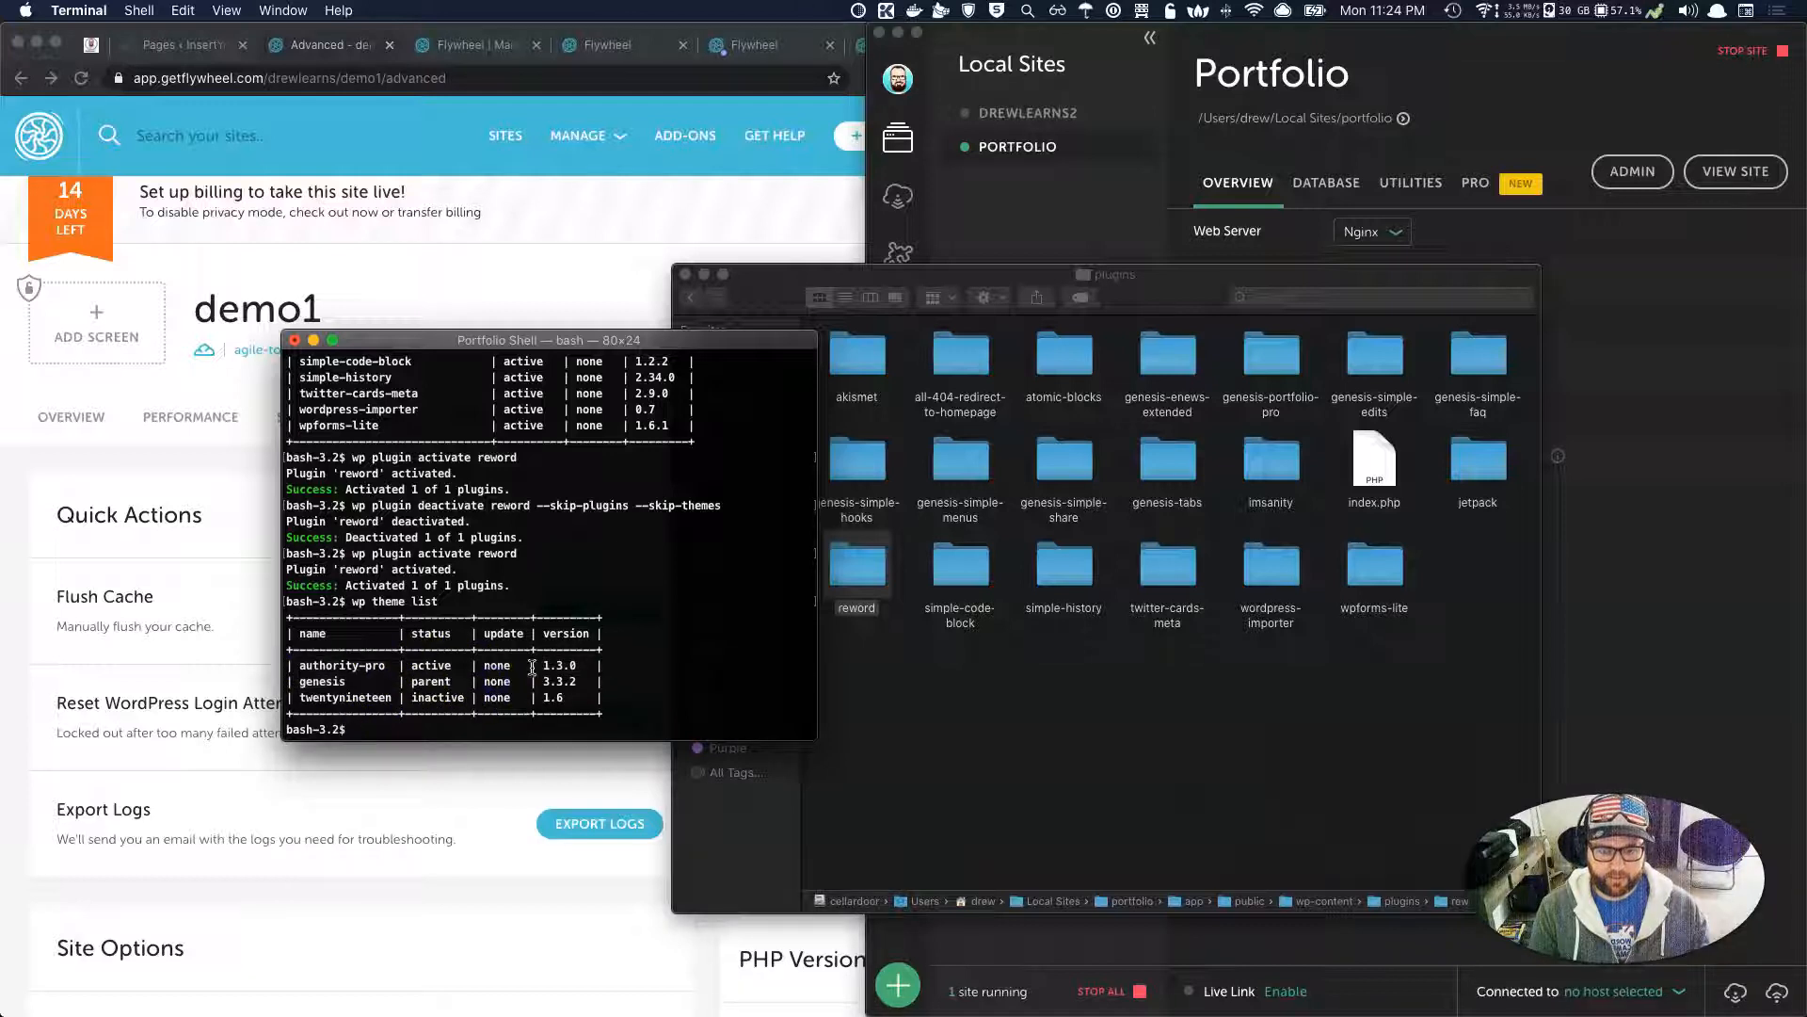
pyautogui.moveTo(546, 664); pyautogui.dragTo(600, 678)
pyautogui.click(587, 690)
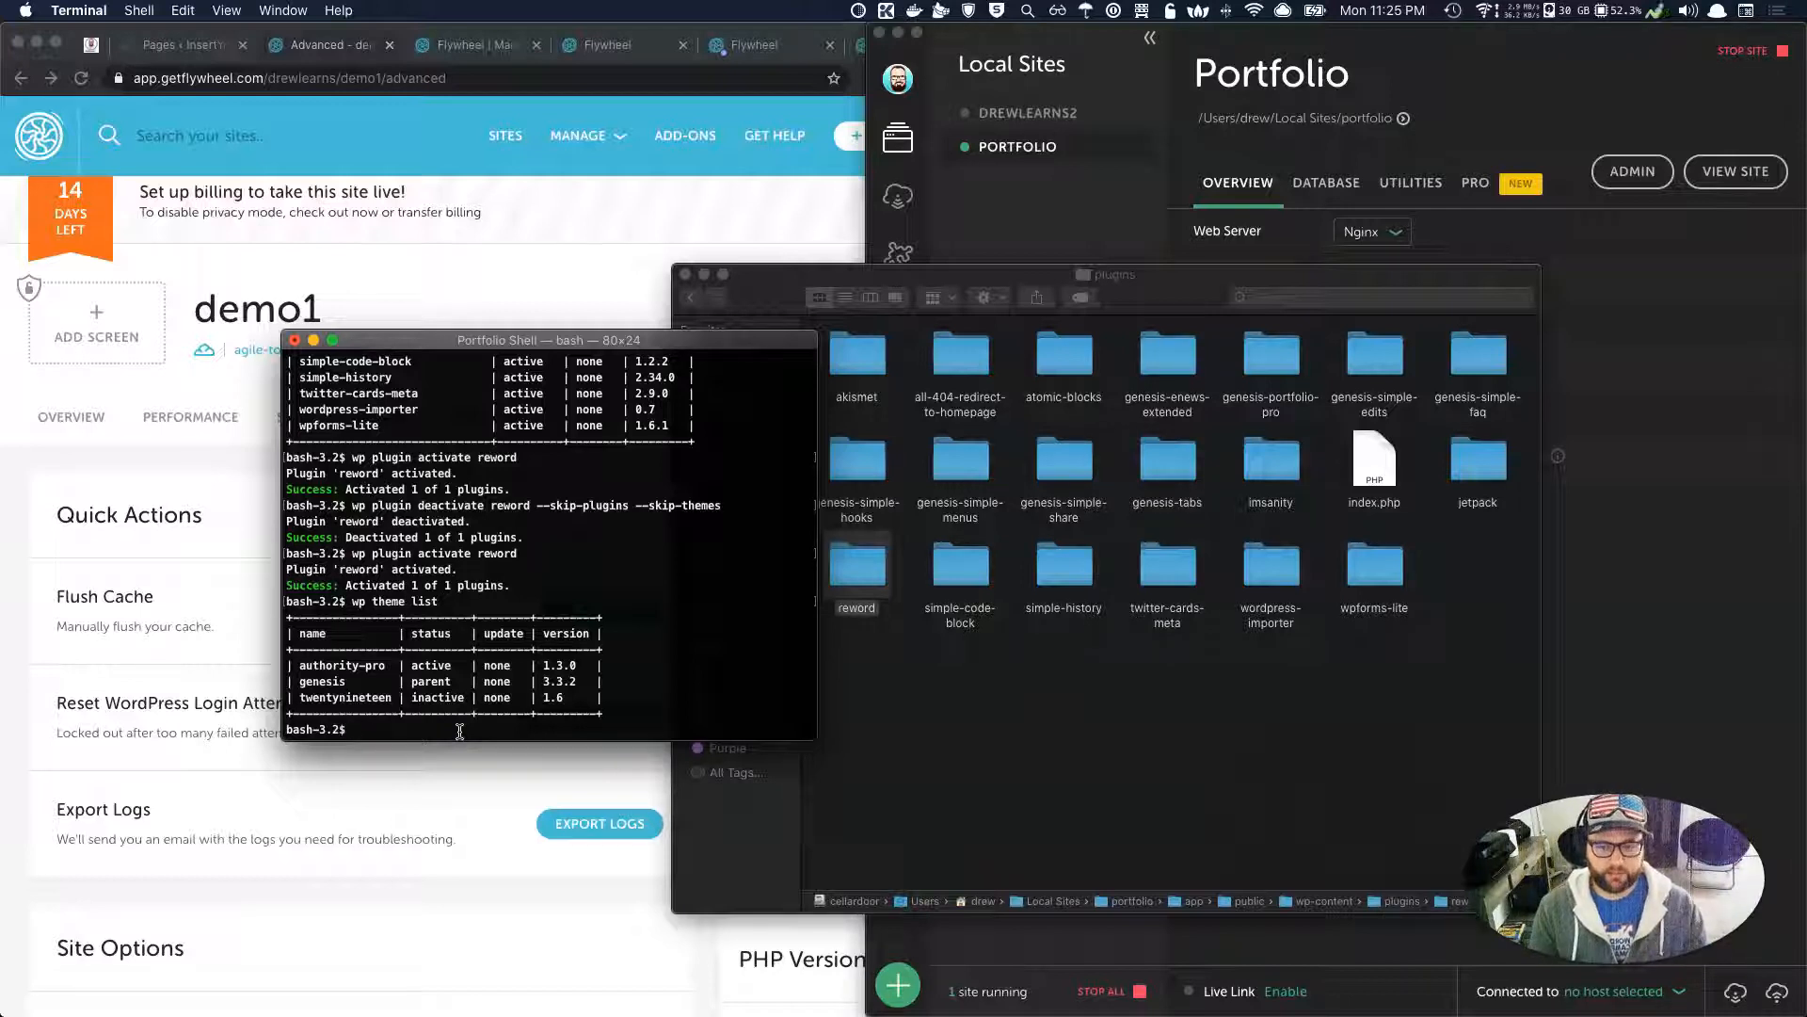
pyautogui.write('wp theme ')
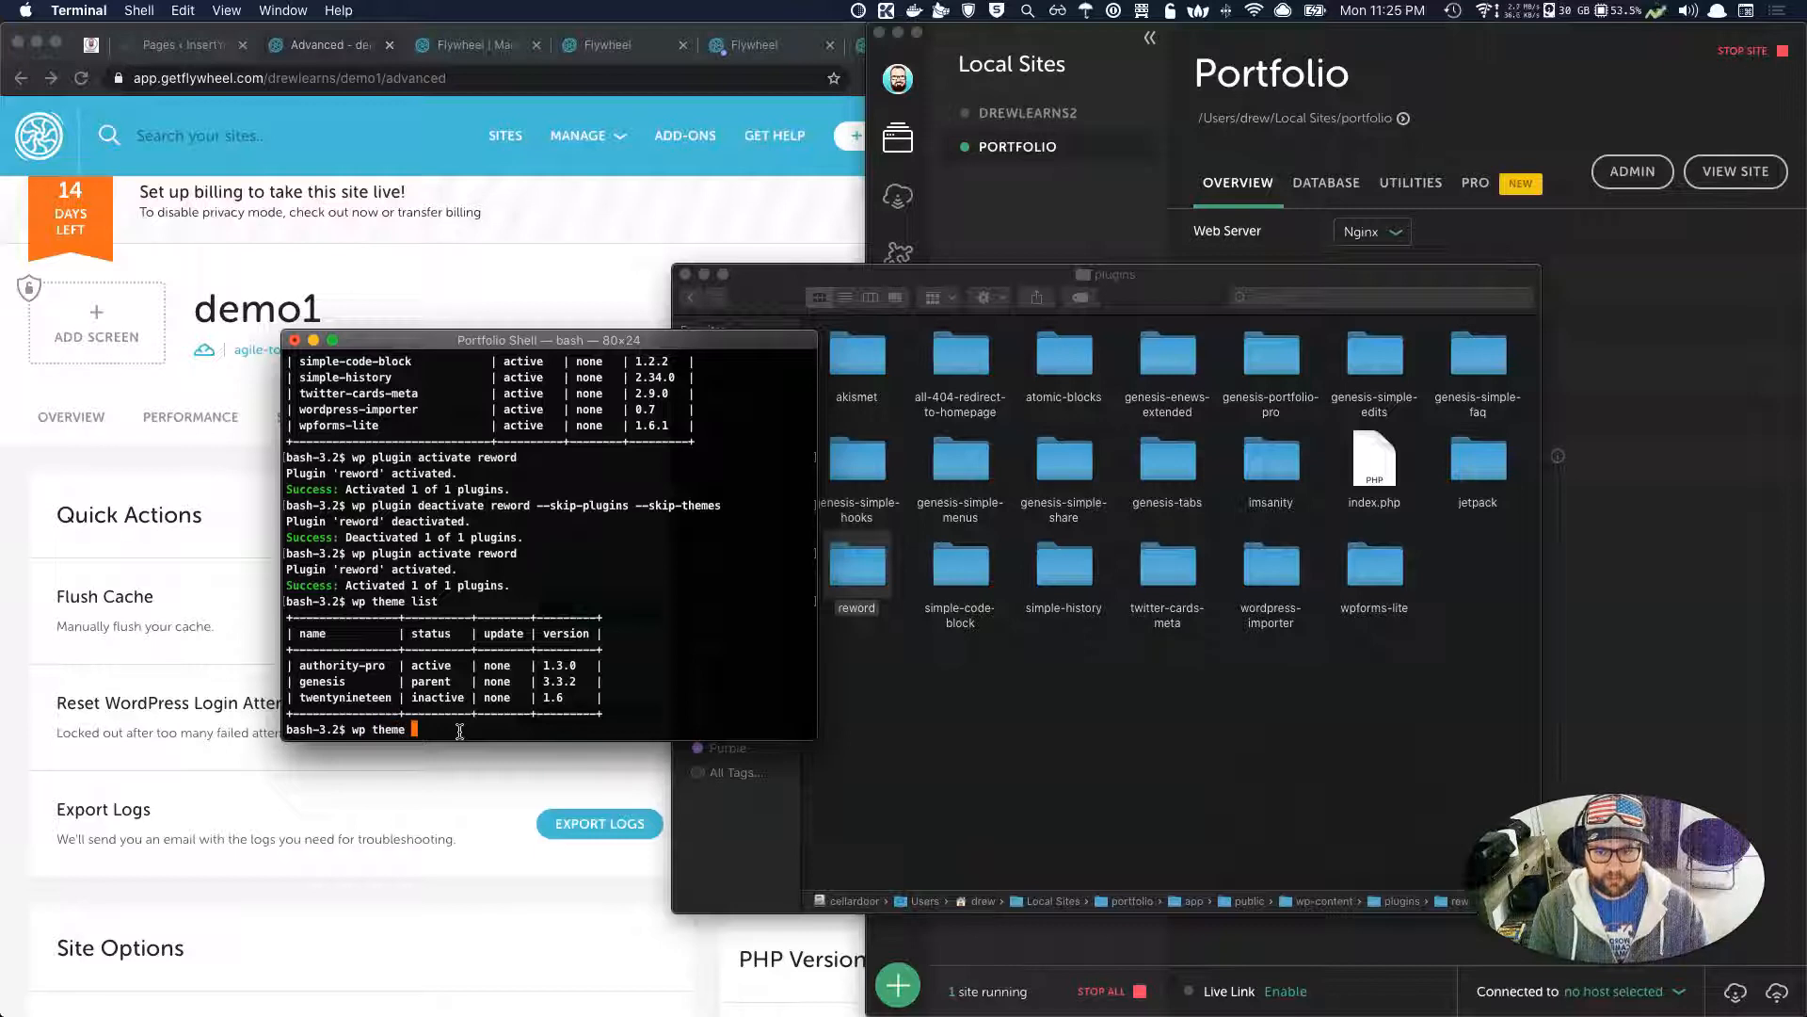
pyautogui.write('activate twe')
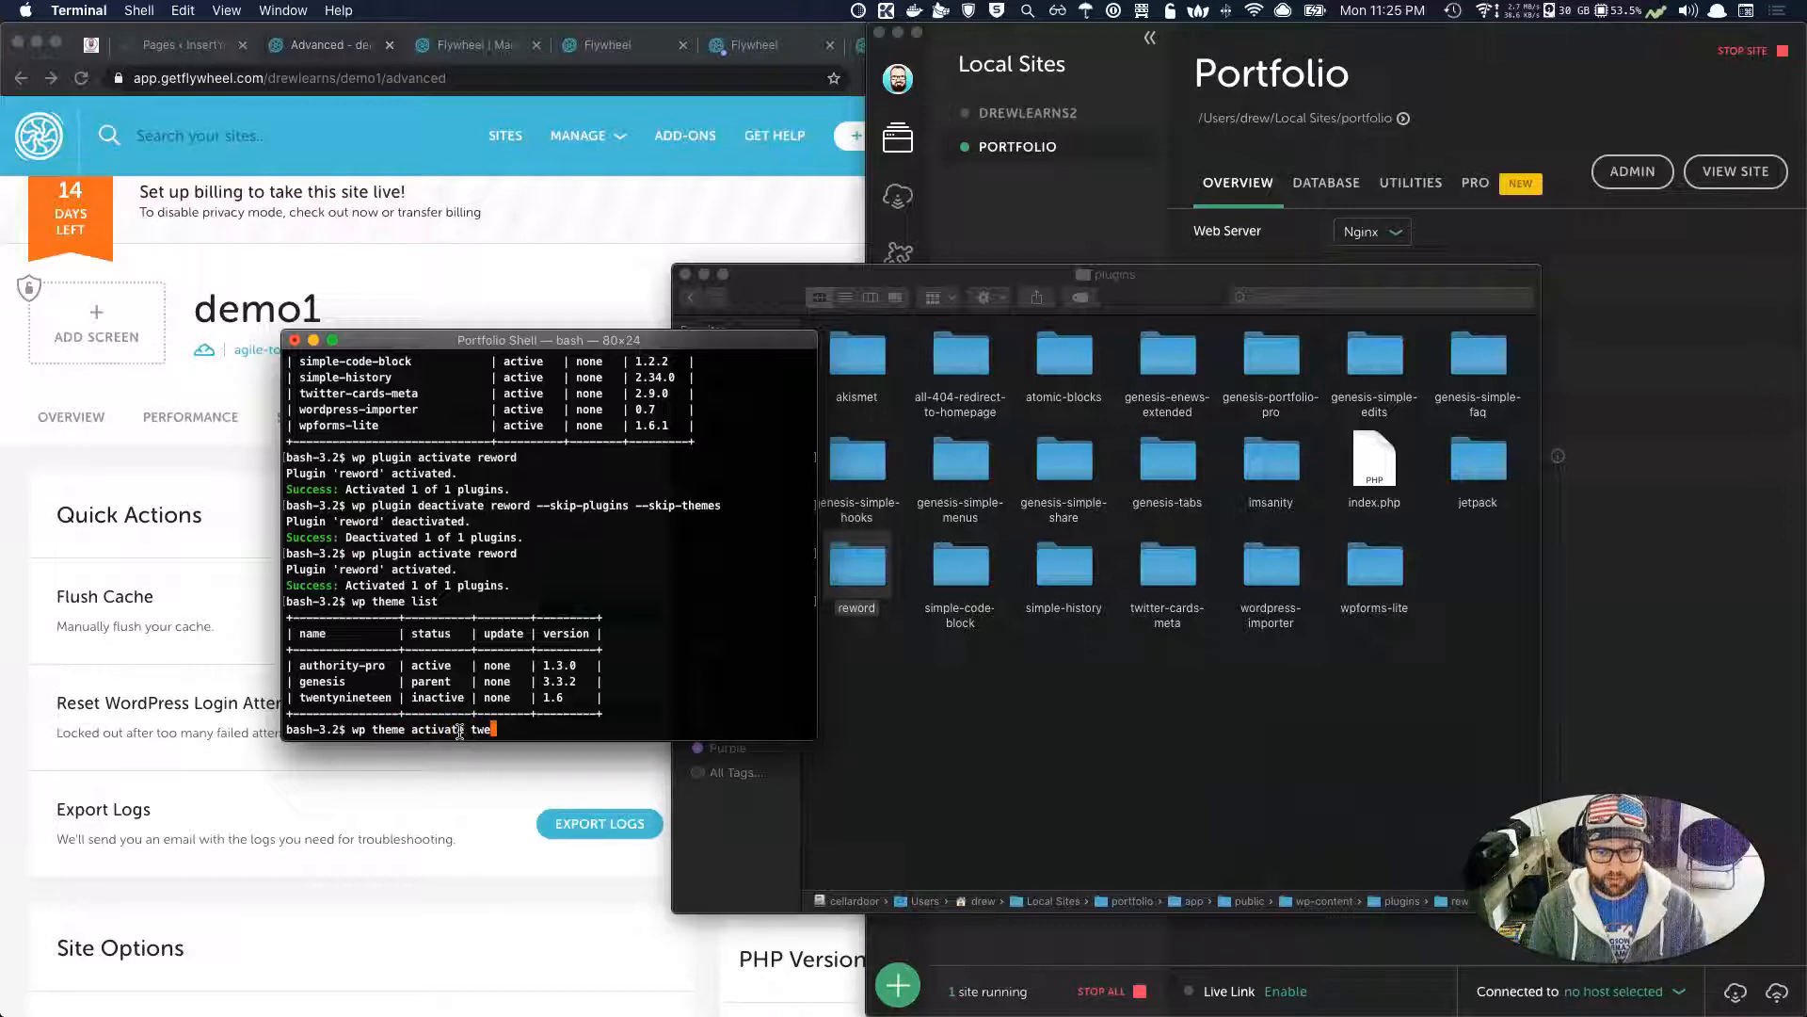
pyautogui.write('ntynineteen')
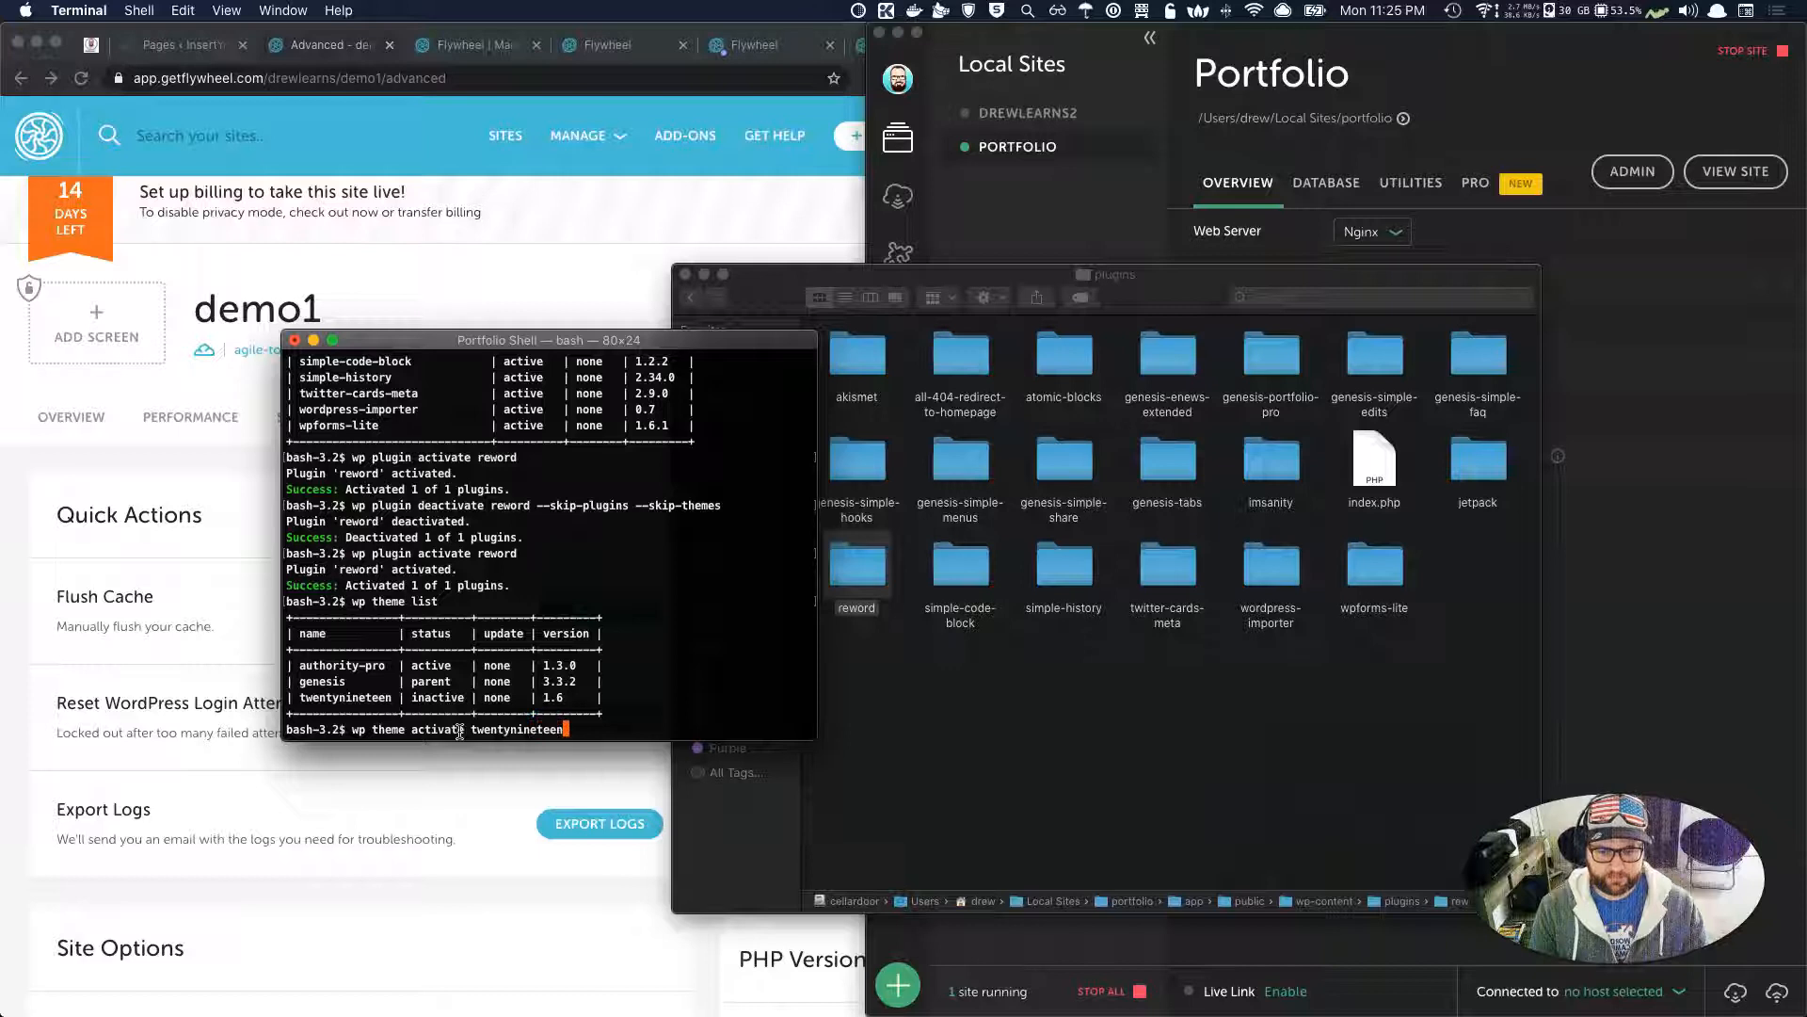
pyautogui.press('Return')
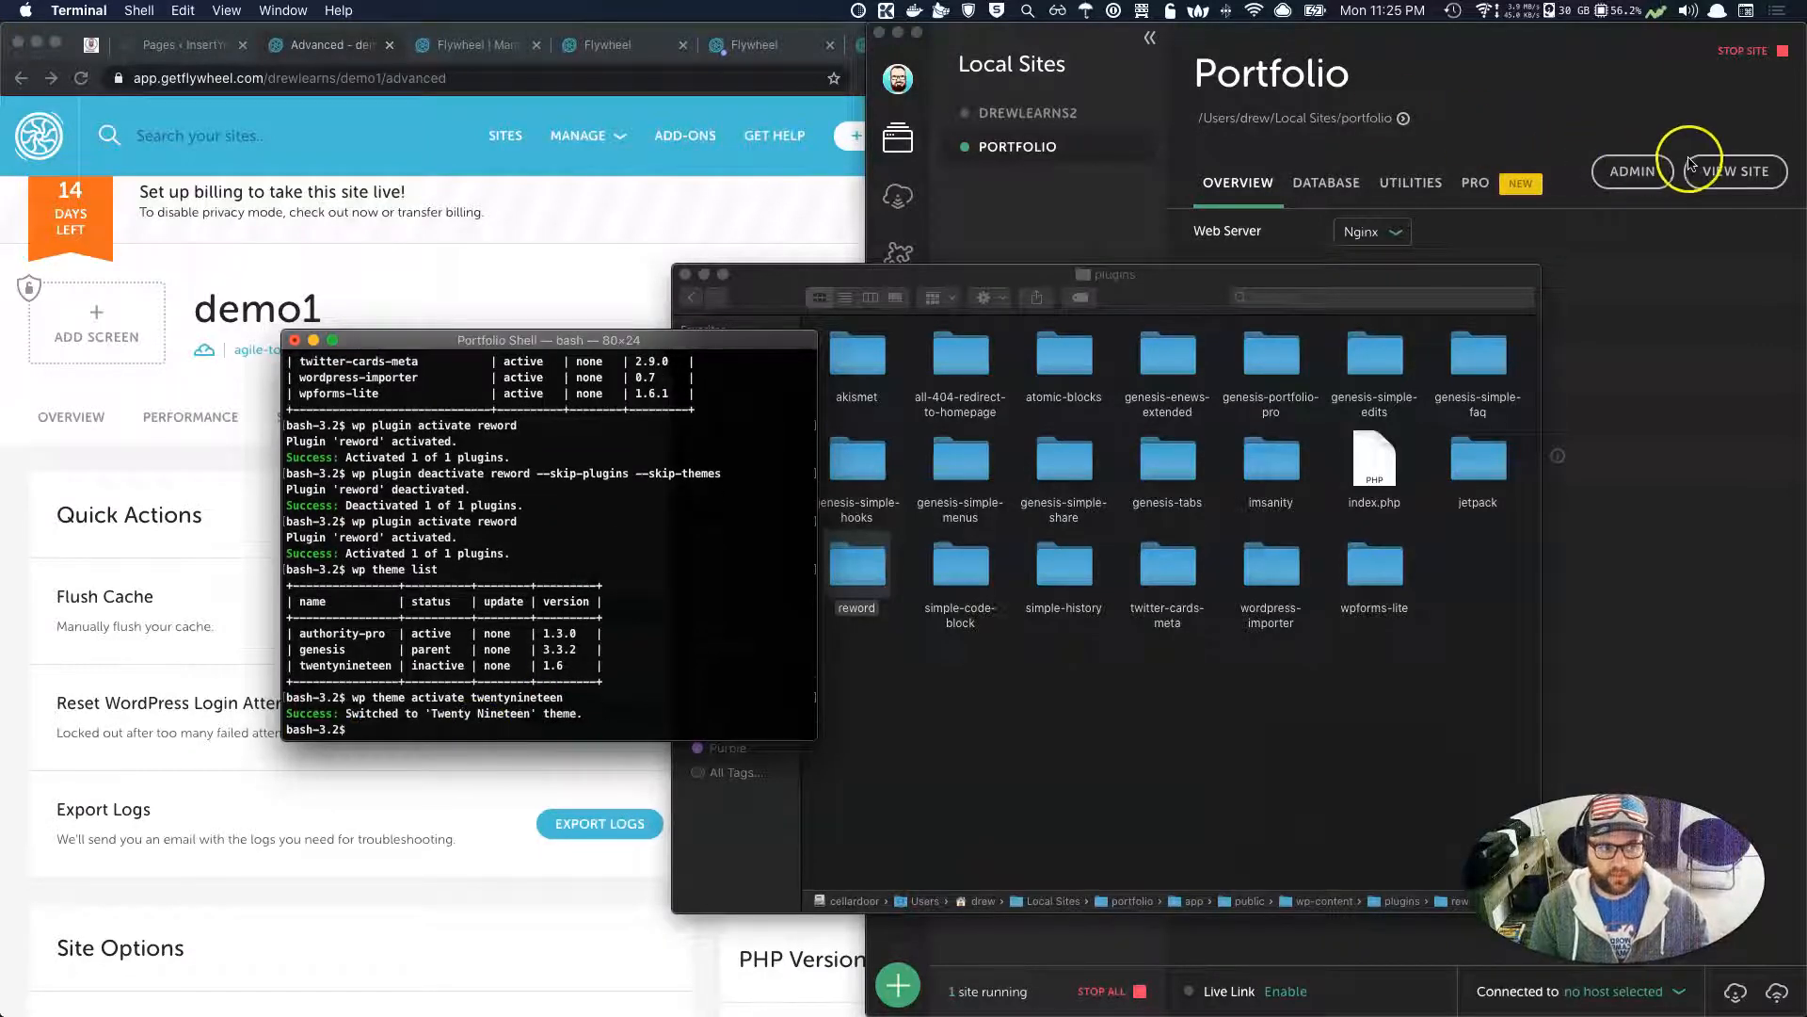
# Open the portfolio site from Local and view its Twenty Nineteen design in Chrome.
pyautogui.click(1677, 273)
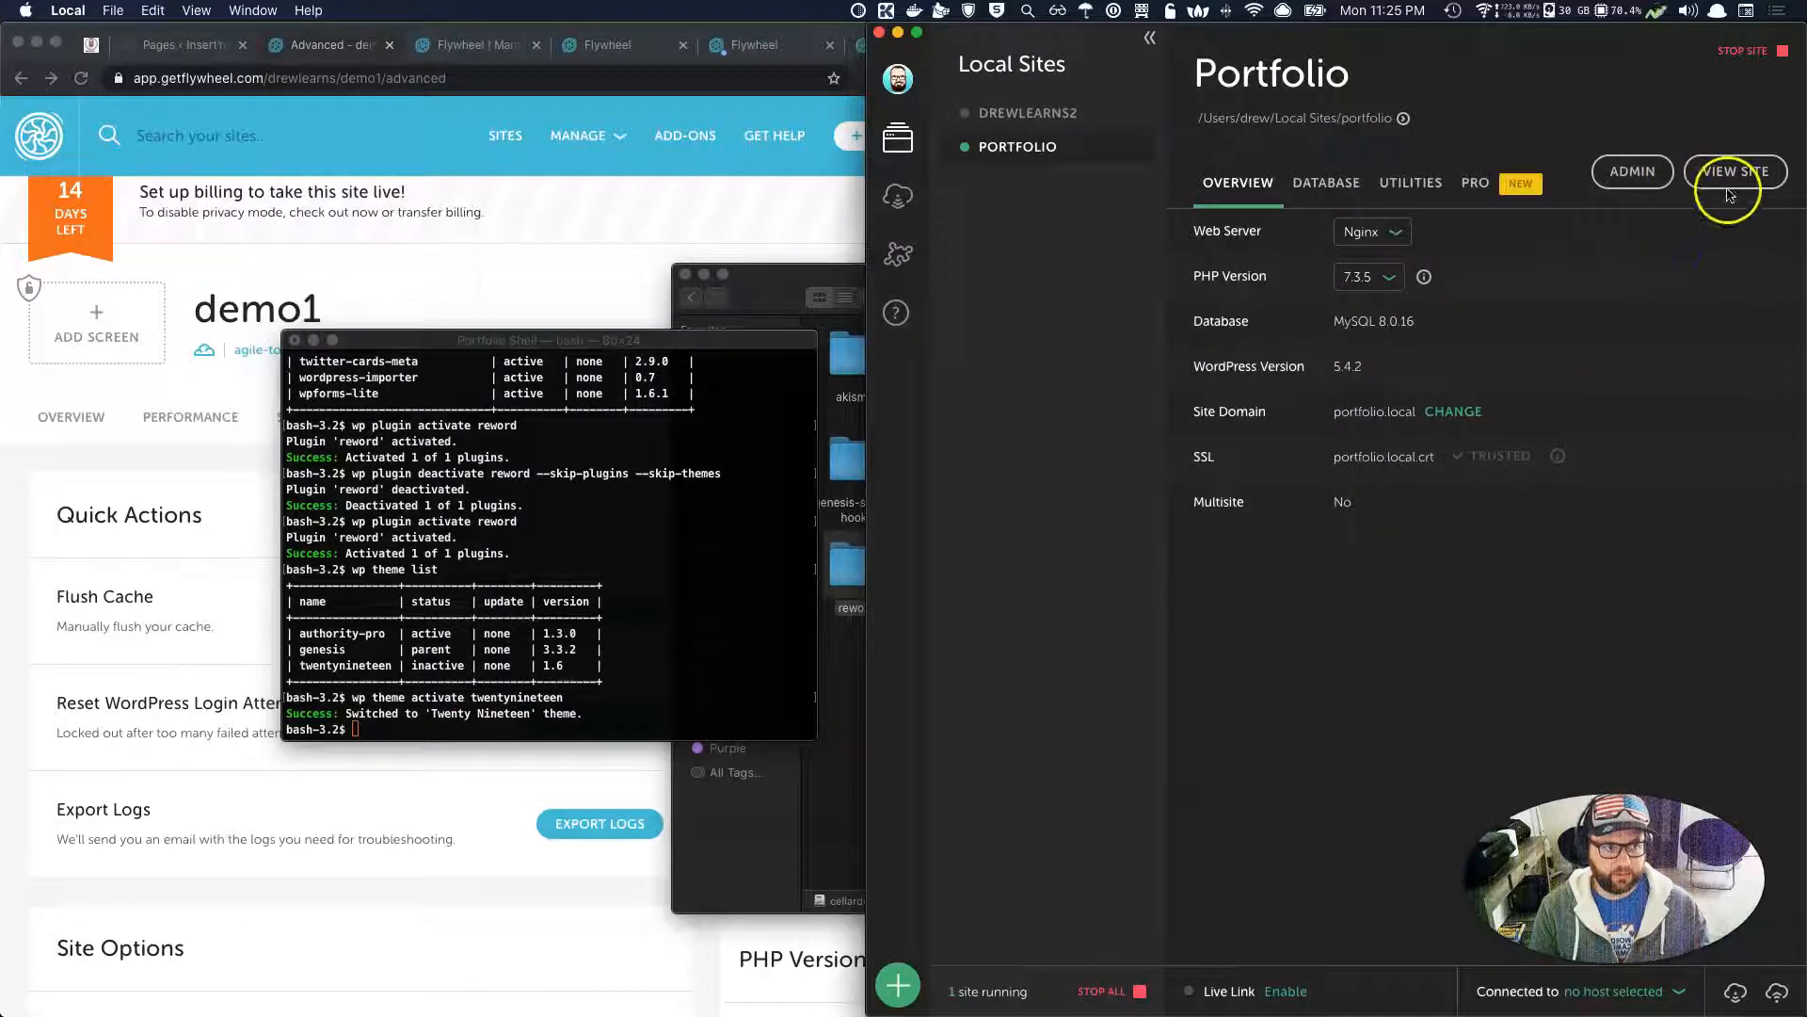
pyautogui.click(1732, 177)
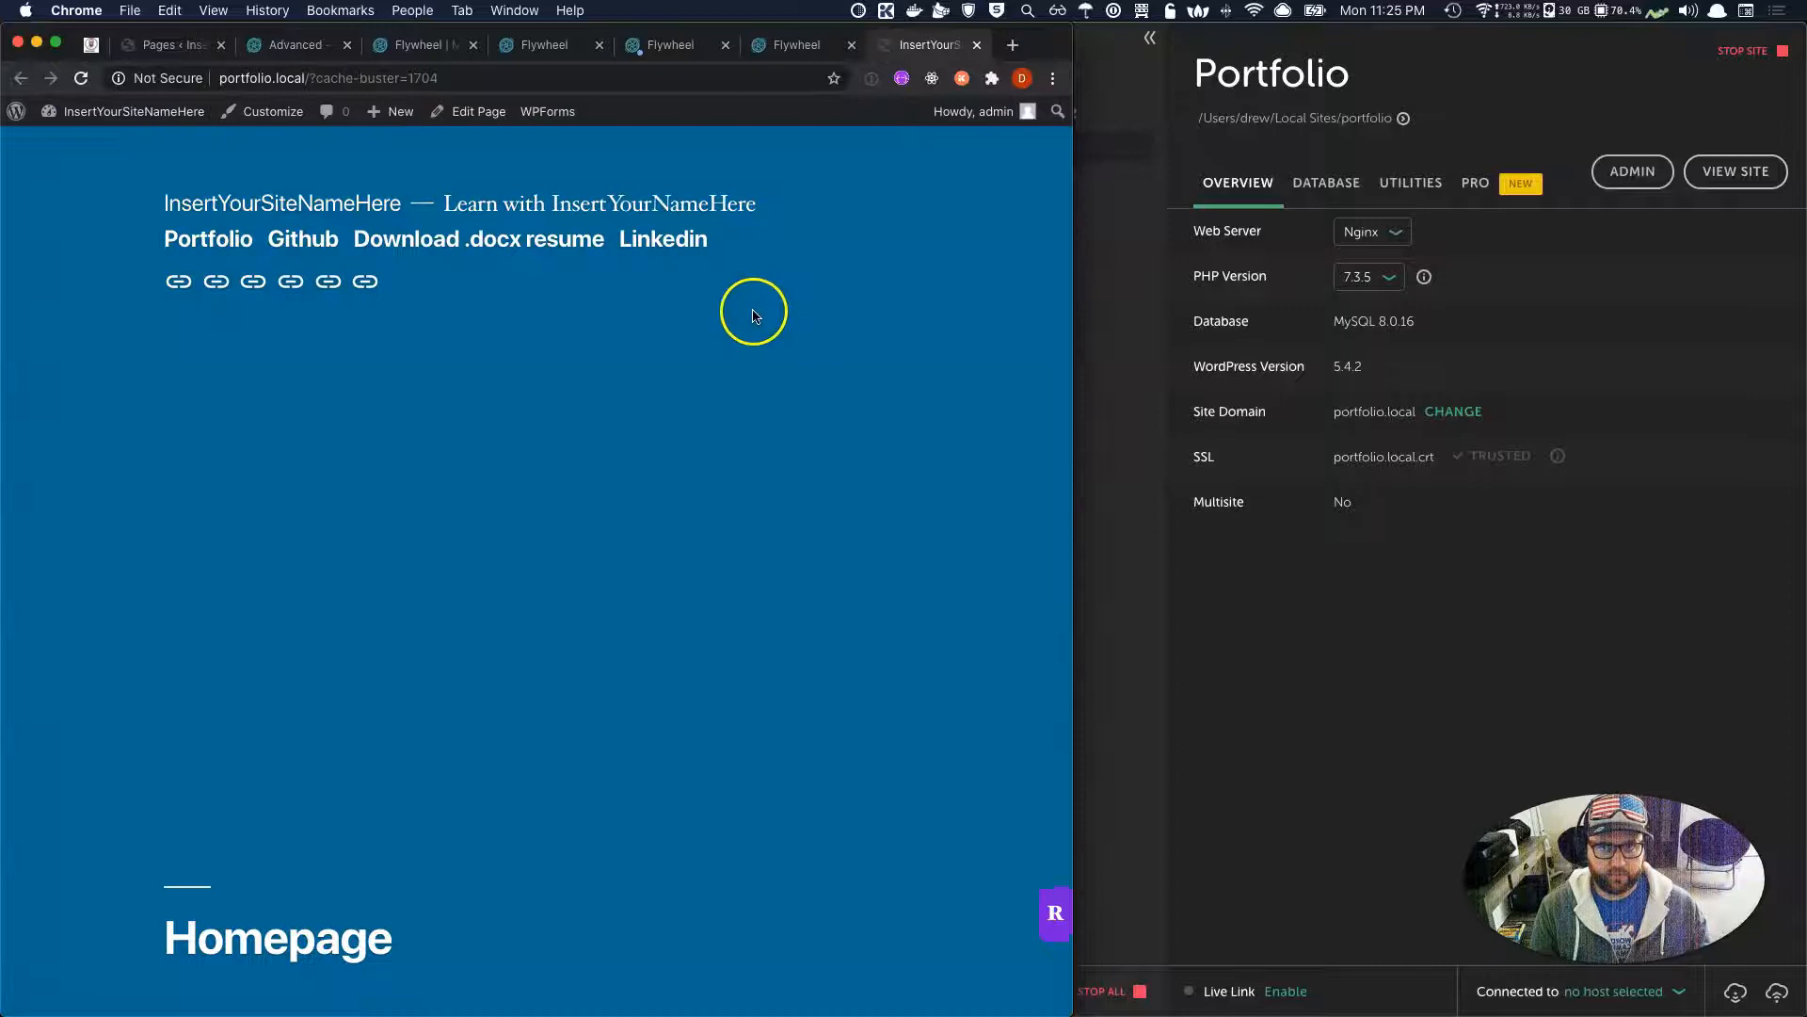
pyautogui.scroll(-3, 711, 801)
pyautogui.scroll(-15, 687, 871)
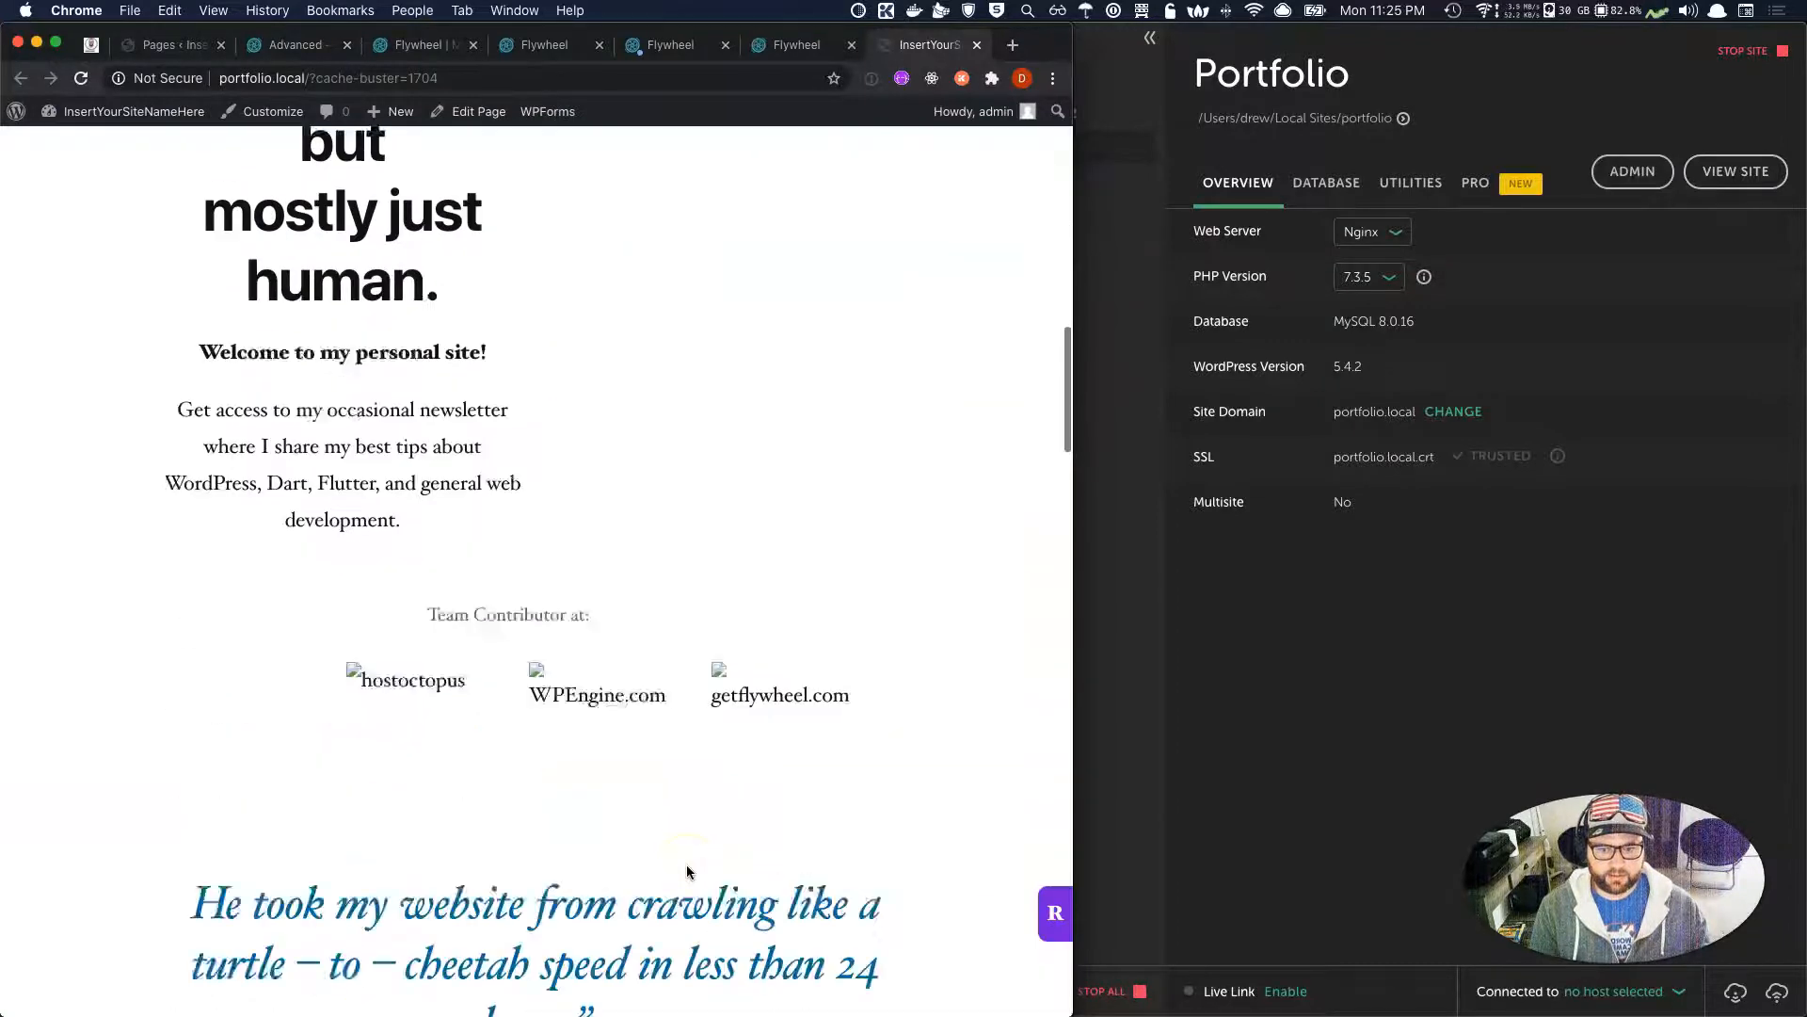
pyautogui.scroll(-5, 687, 868)
pyautogui.scroll(20, 687, 868)
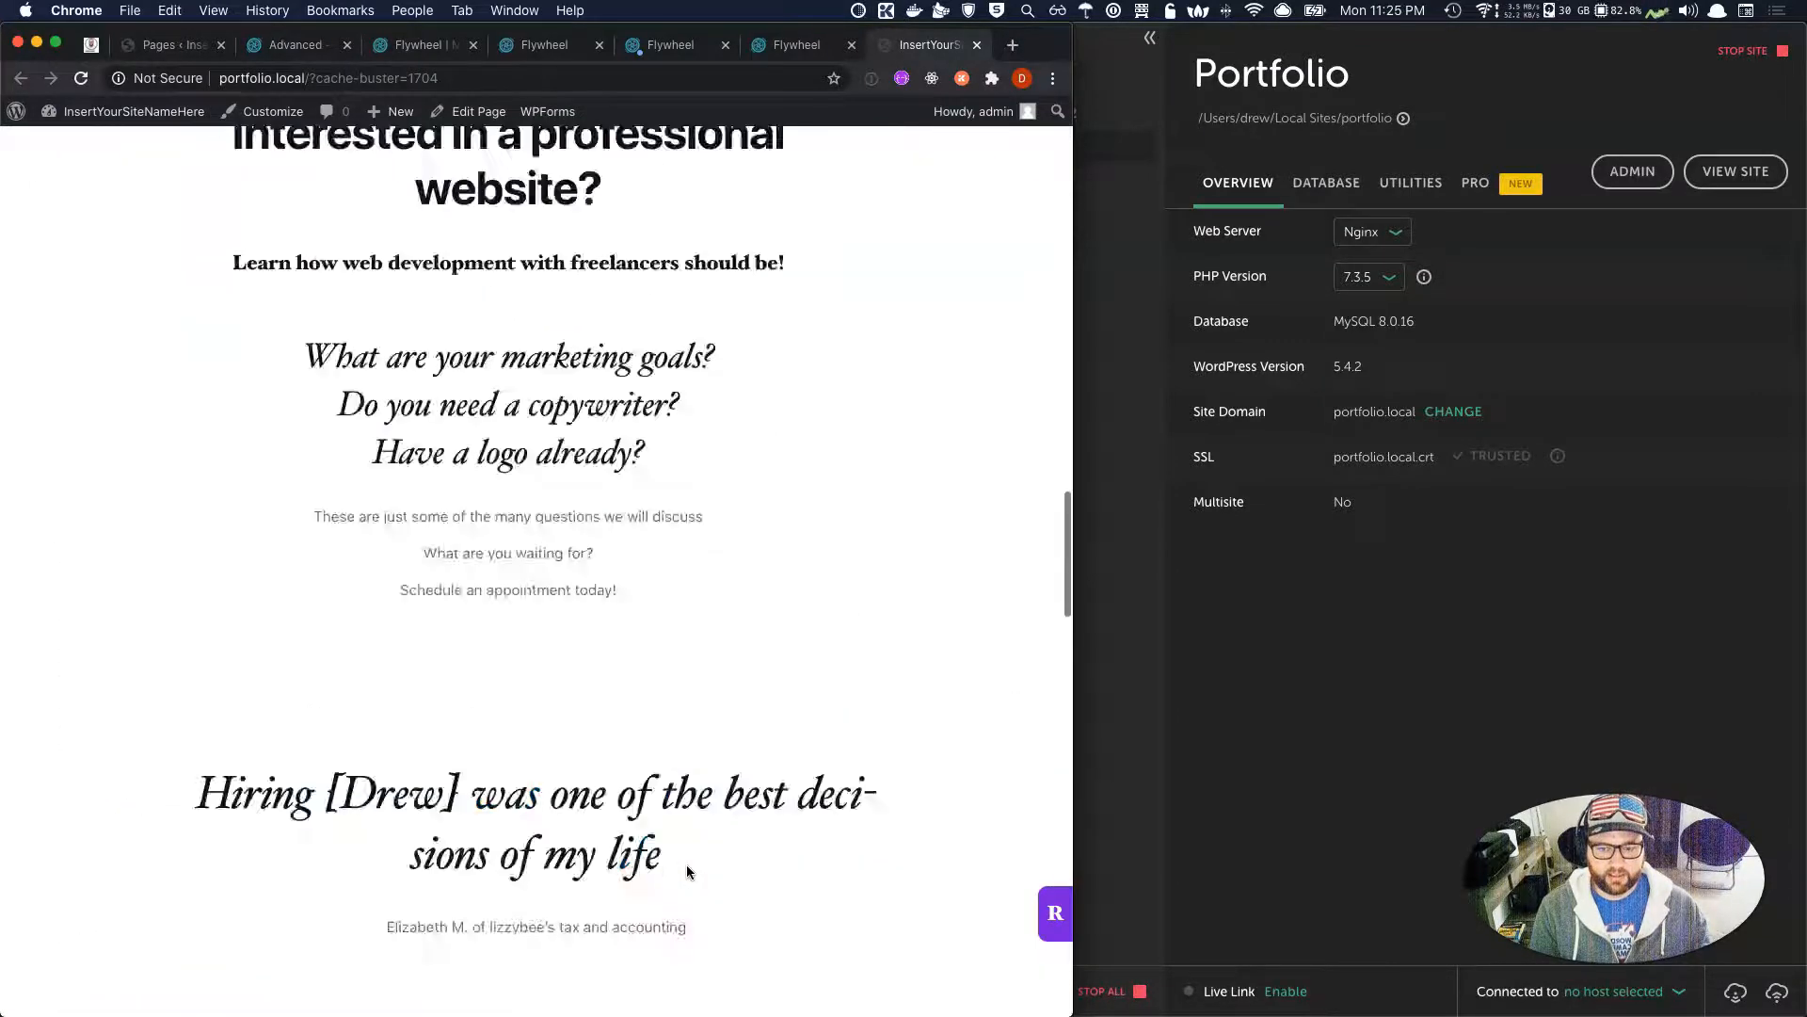
pyautogui.click(712, 495)
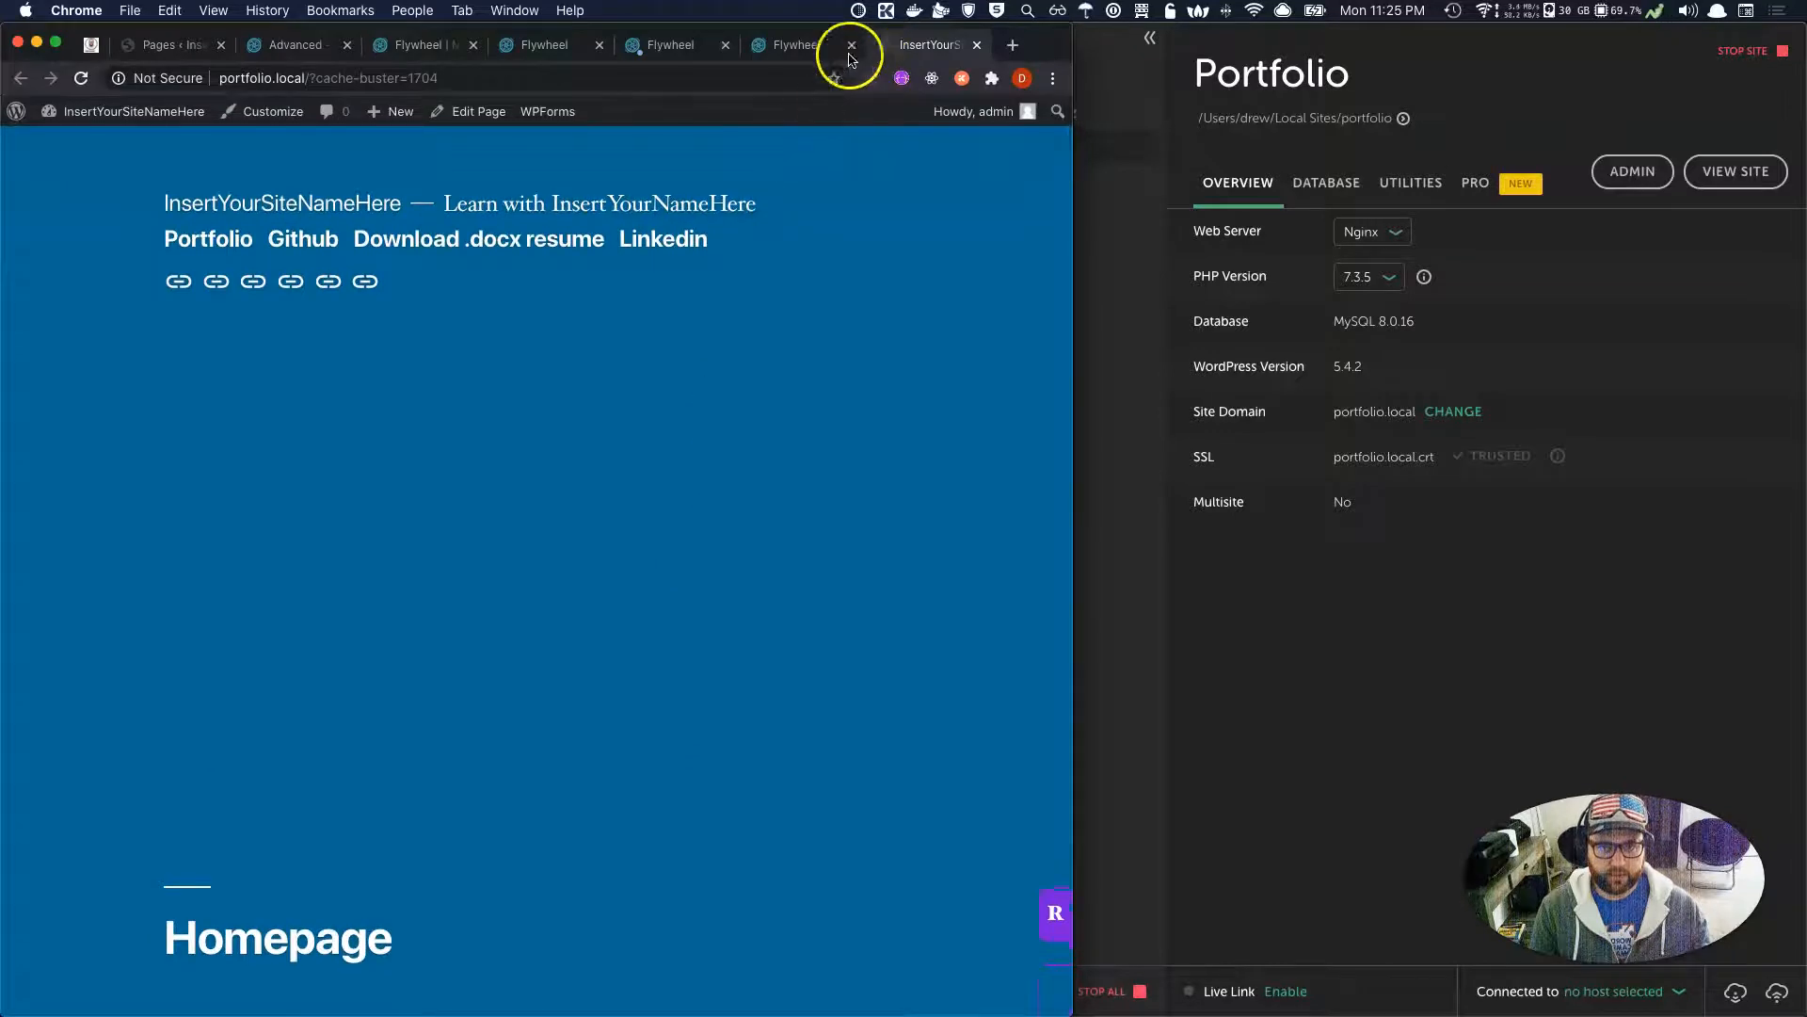
pyautogui.click(802, 54)
pyautogui.click(918, 47)
# Run 'wp theme activate authority-pro' and reload portfolio.local to see the original design.
pyautogui.press('super+Tab')
pyautogui.press('super+Tab')
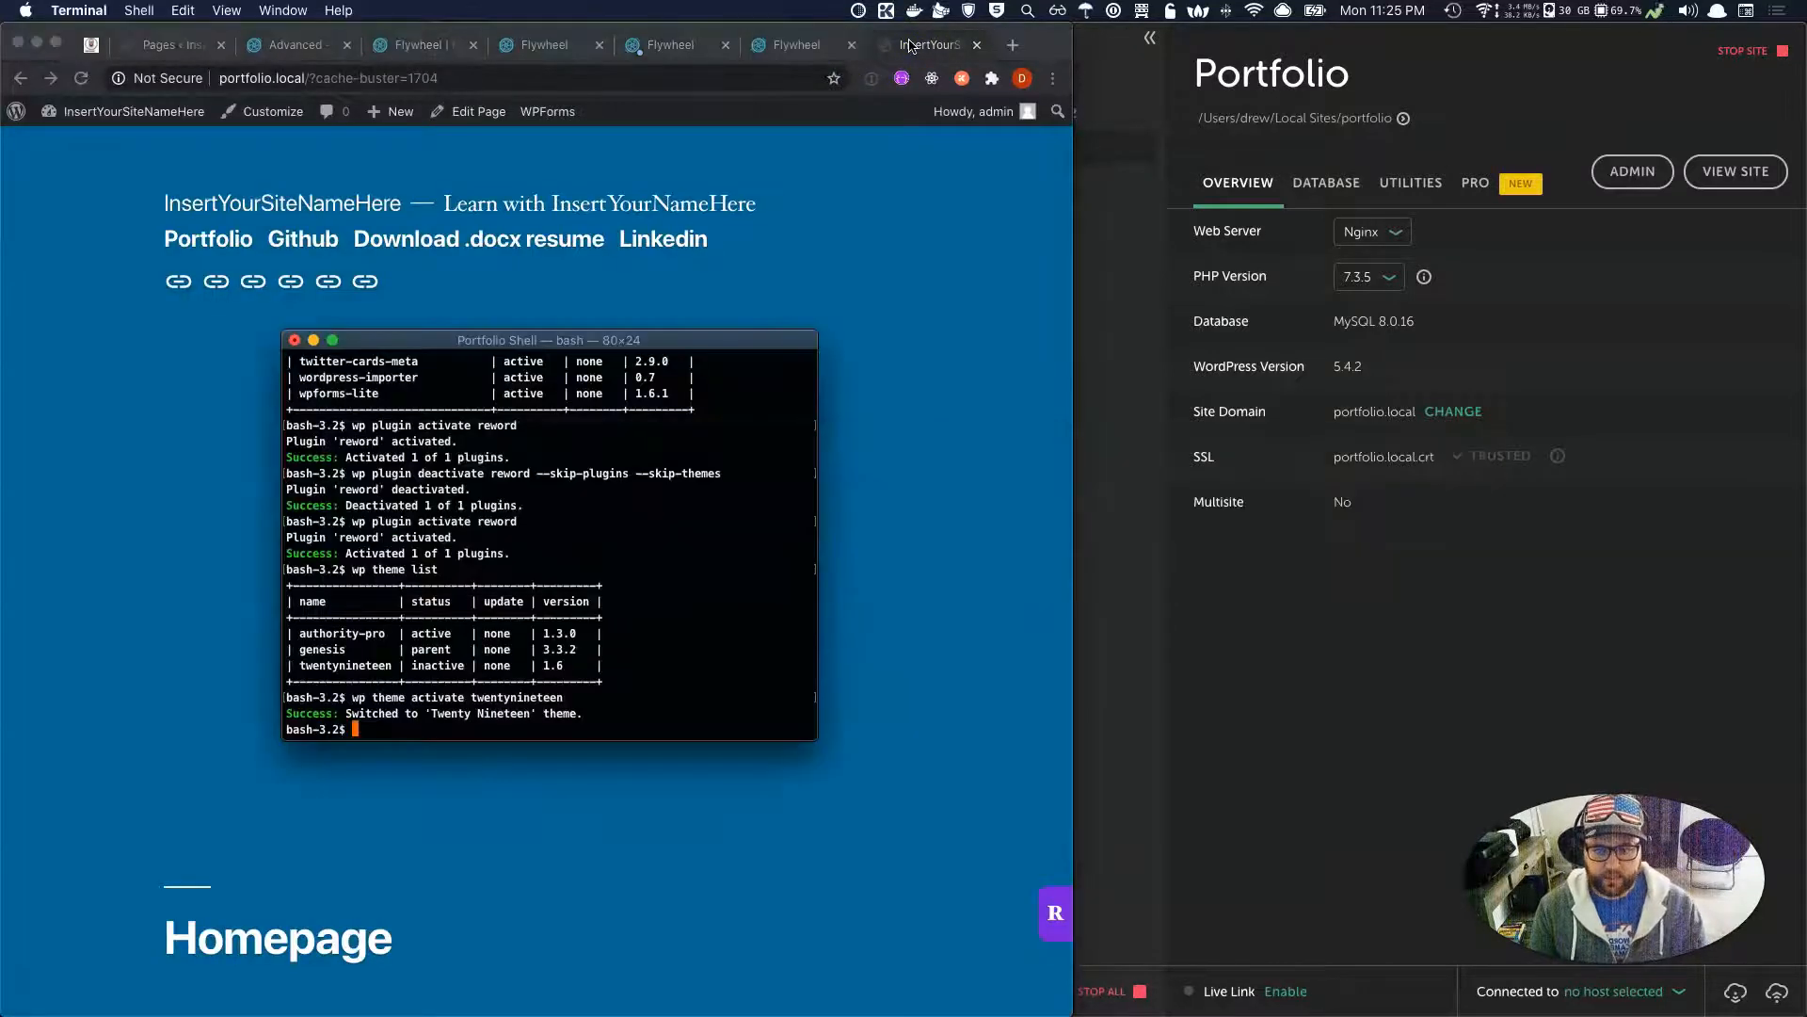
pyautogui.write('wp theme activate')
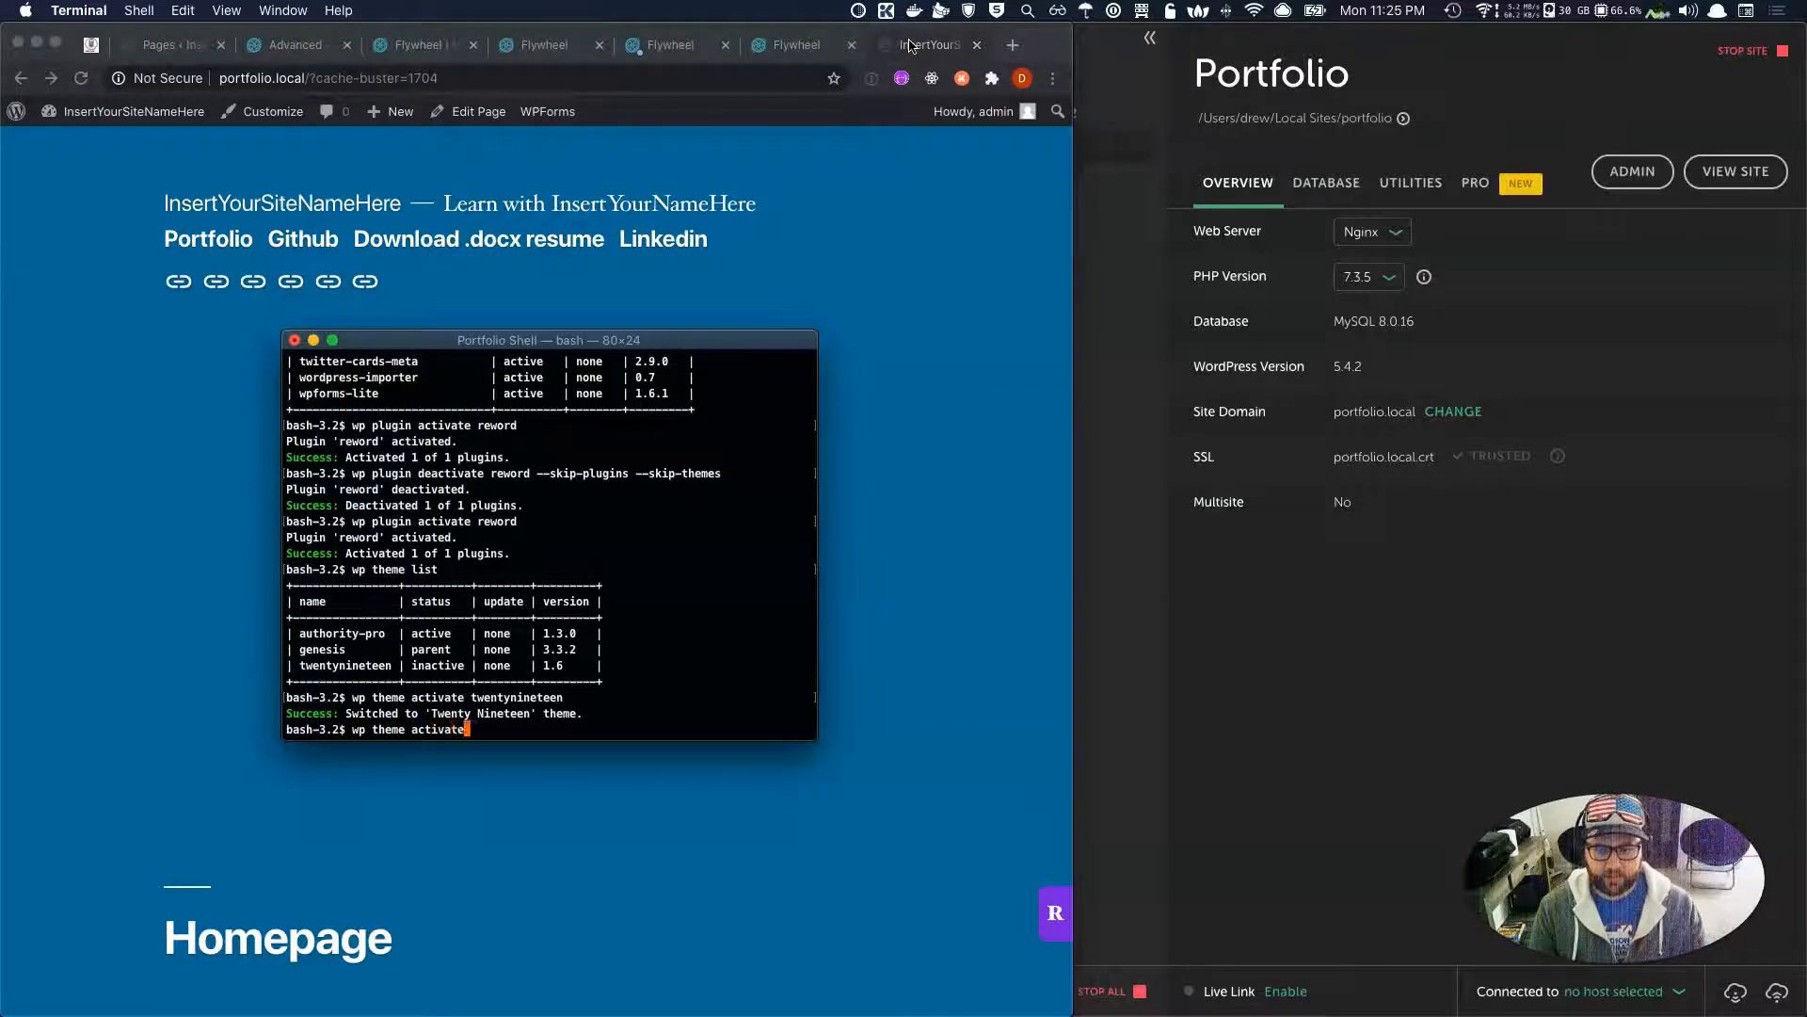
pyautogui.write(' authority-pro')
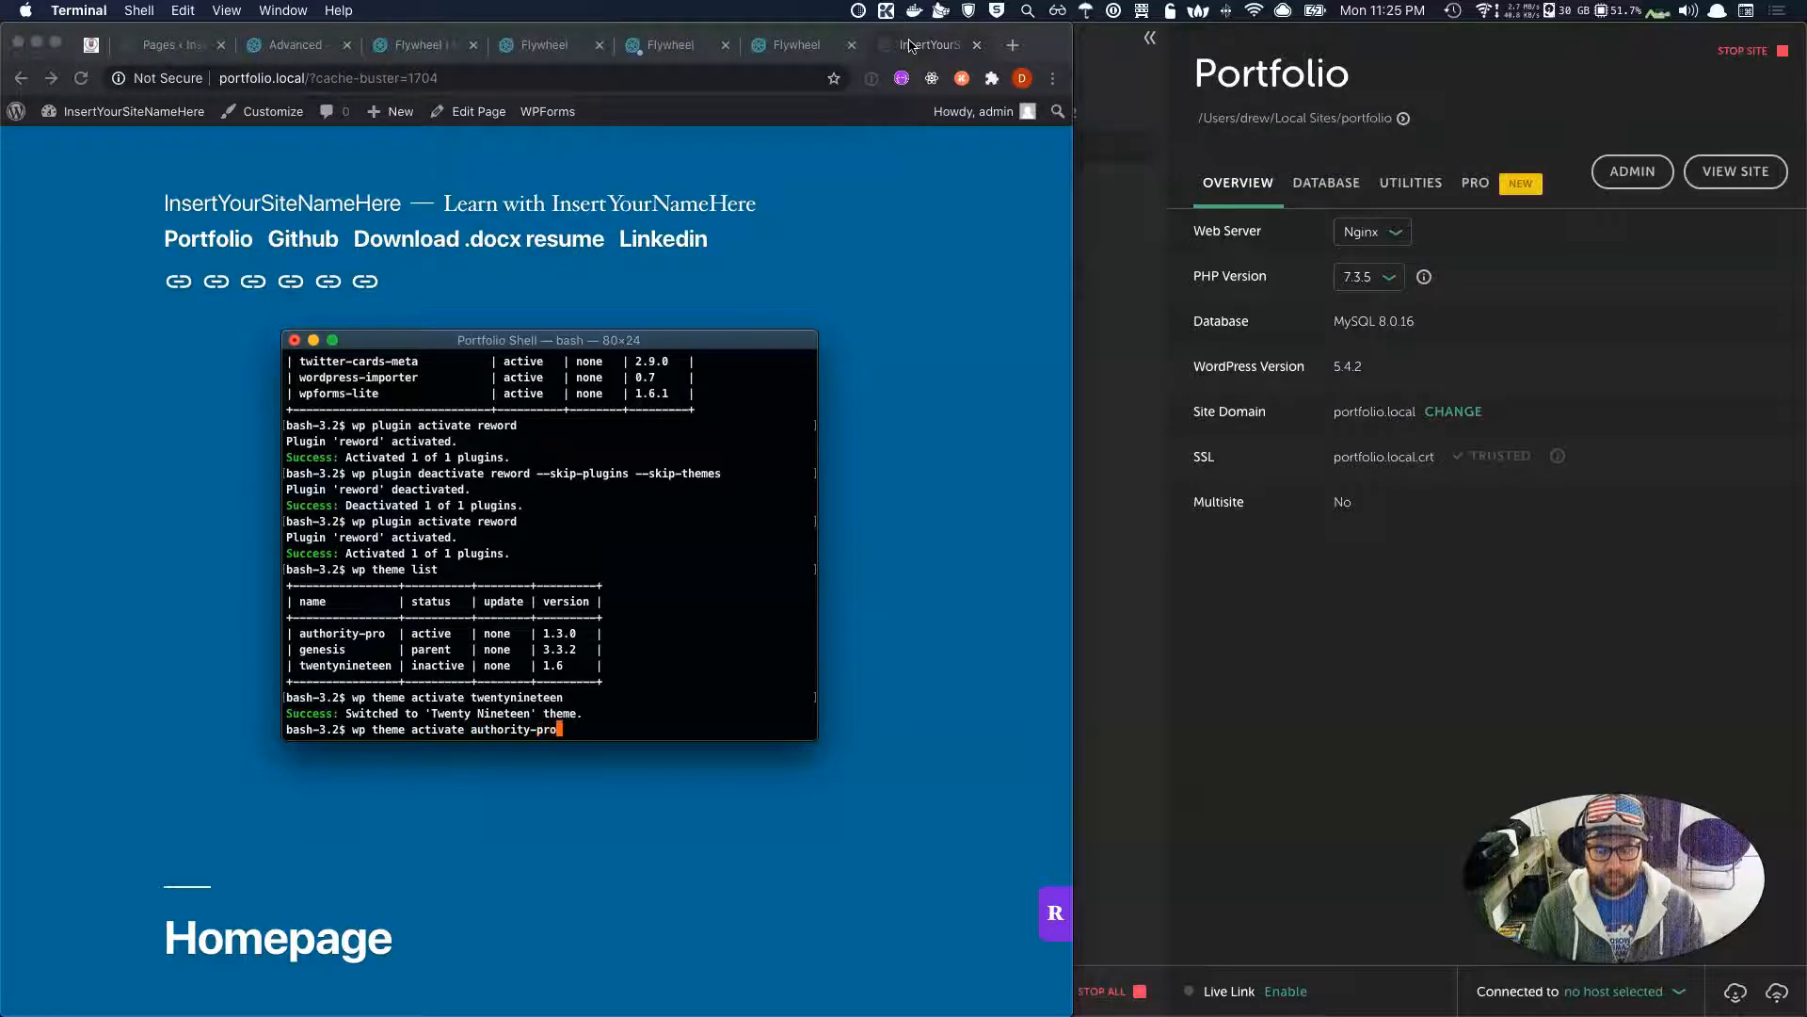
pyautogui.press('Return')
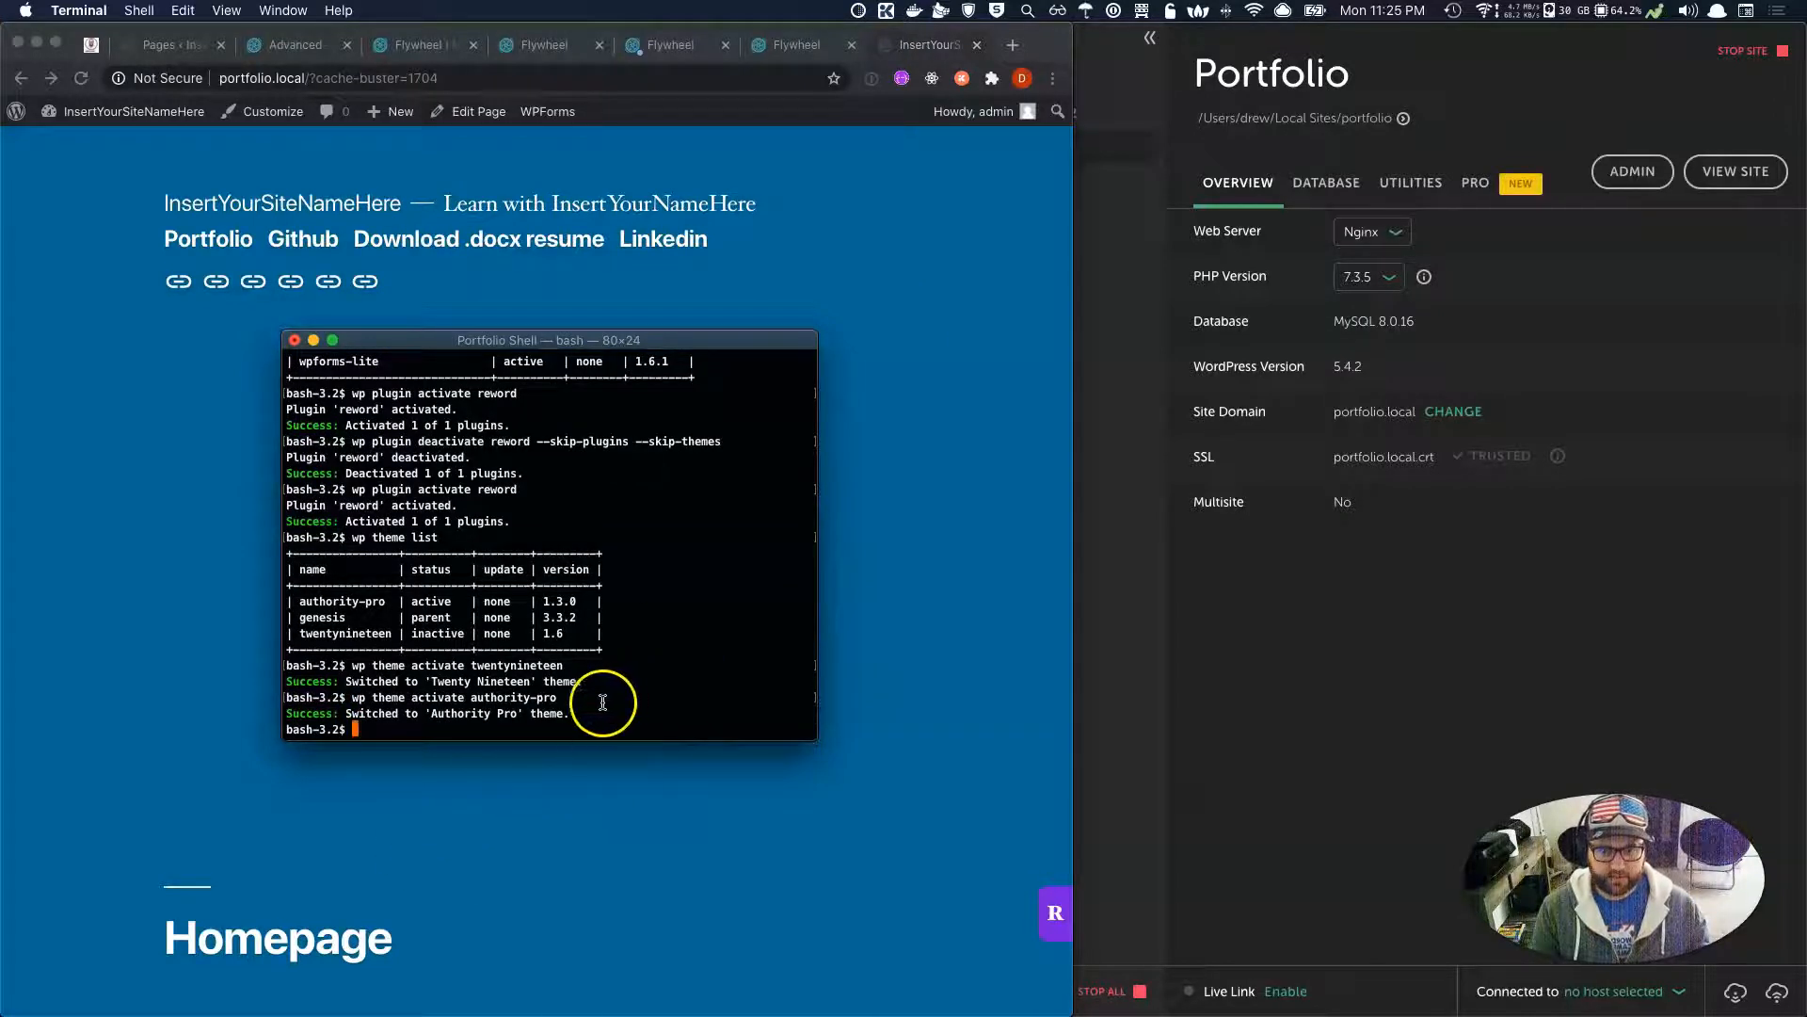
pyautogui.moveTo(572, 347); pyautogui.dragTo(1174, 419)
pyautogui.click(692, 282)
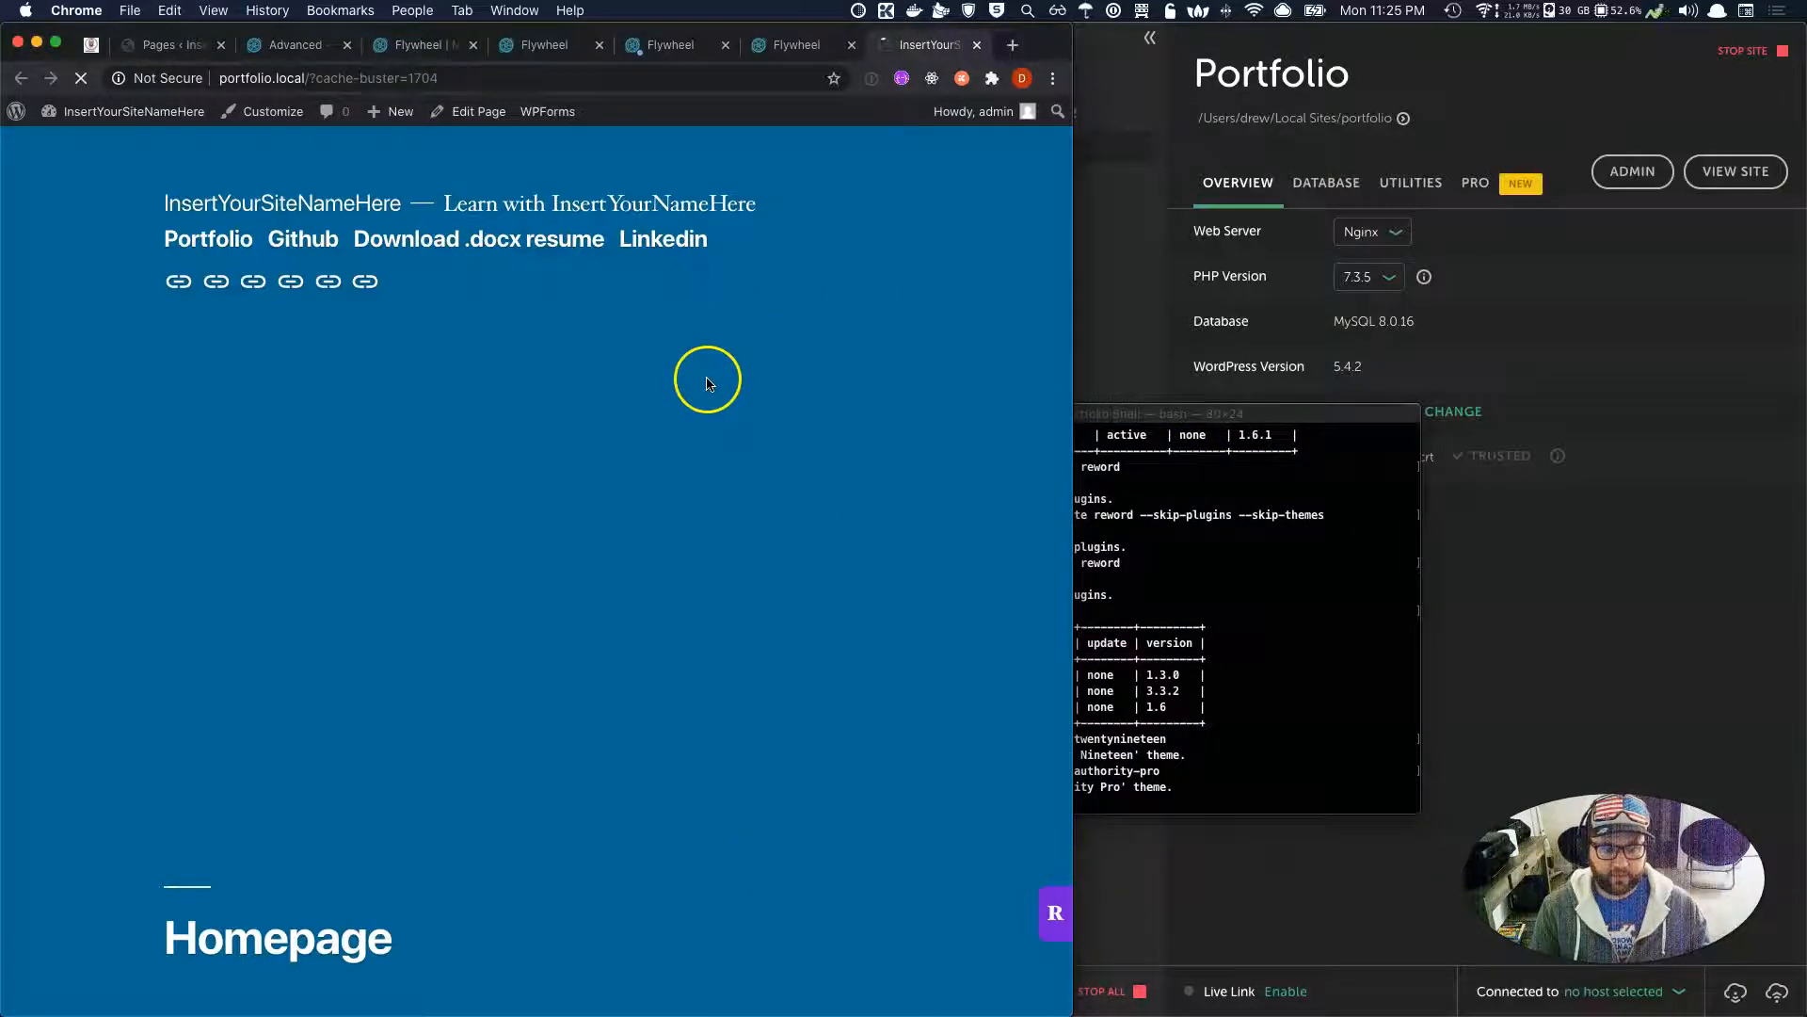
pyautogui.click(1131, 565)
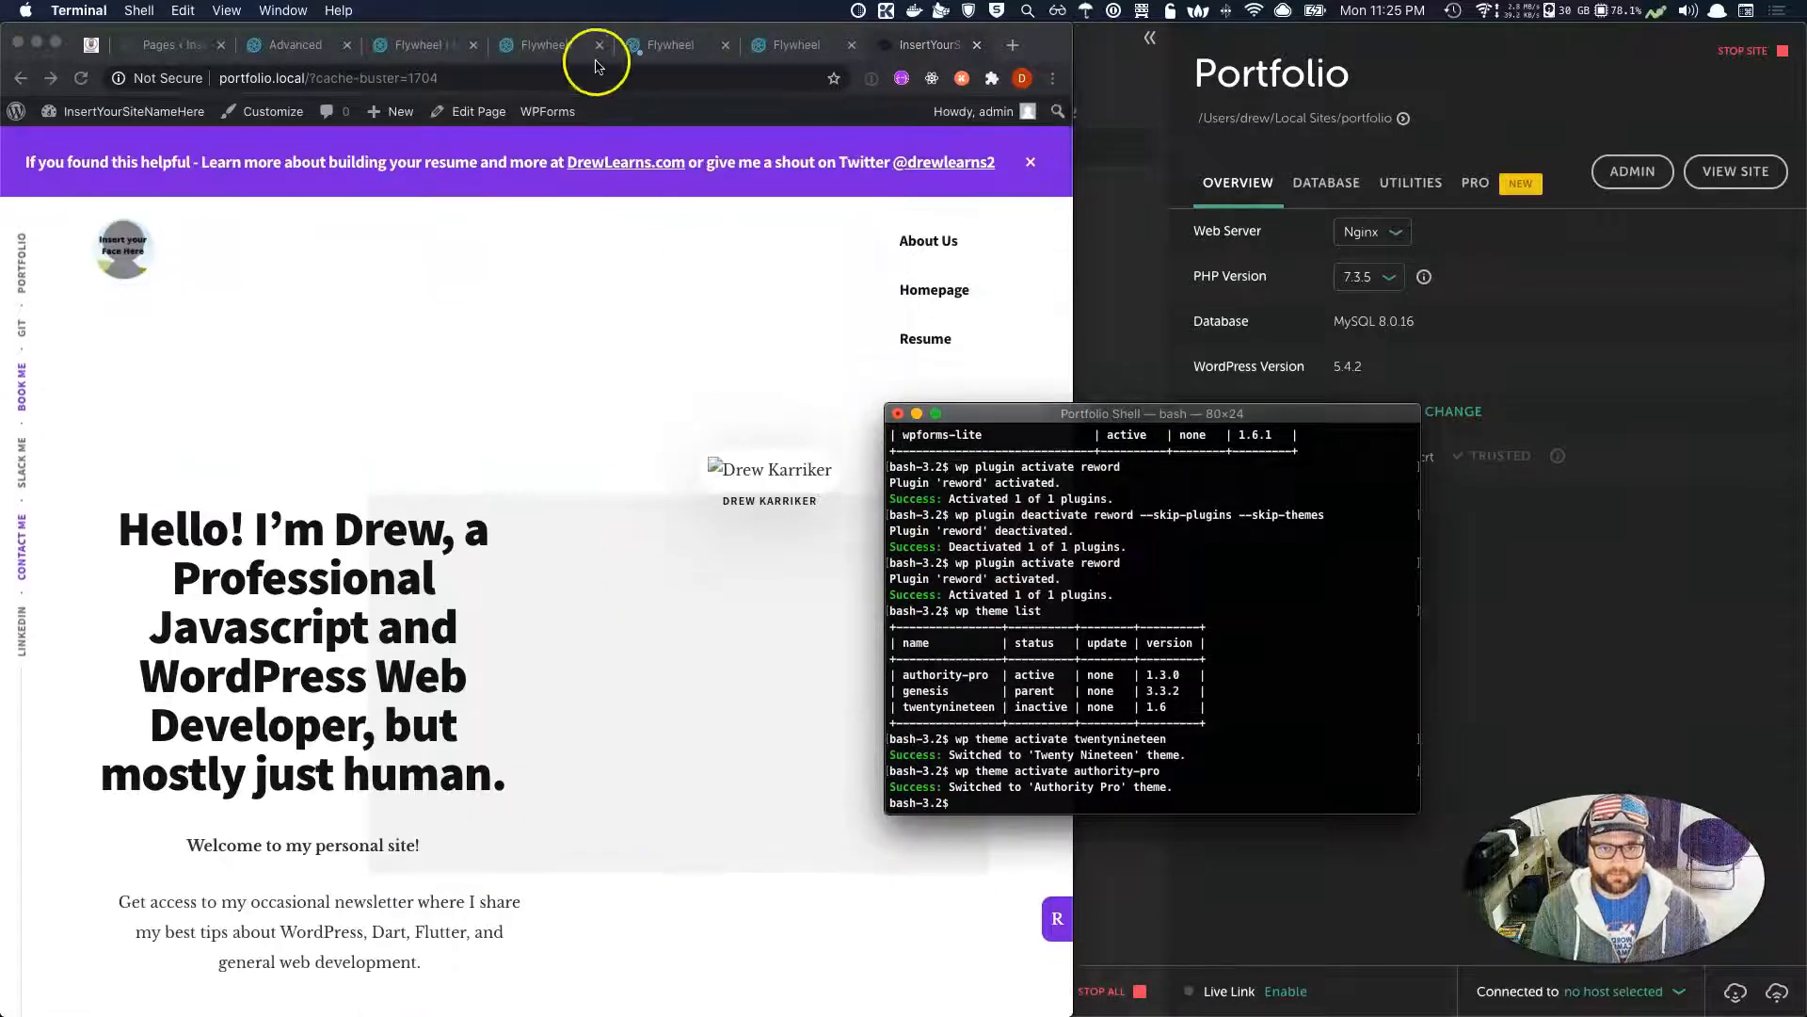
pyautogui.click(791, 46)
# Close the extra Flywheel tabs and the local portfolio site tab in Chrome.
pyautogui.click(681, 54)
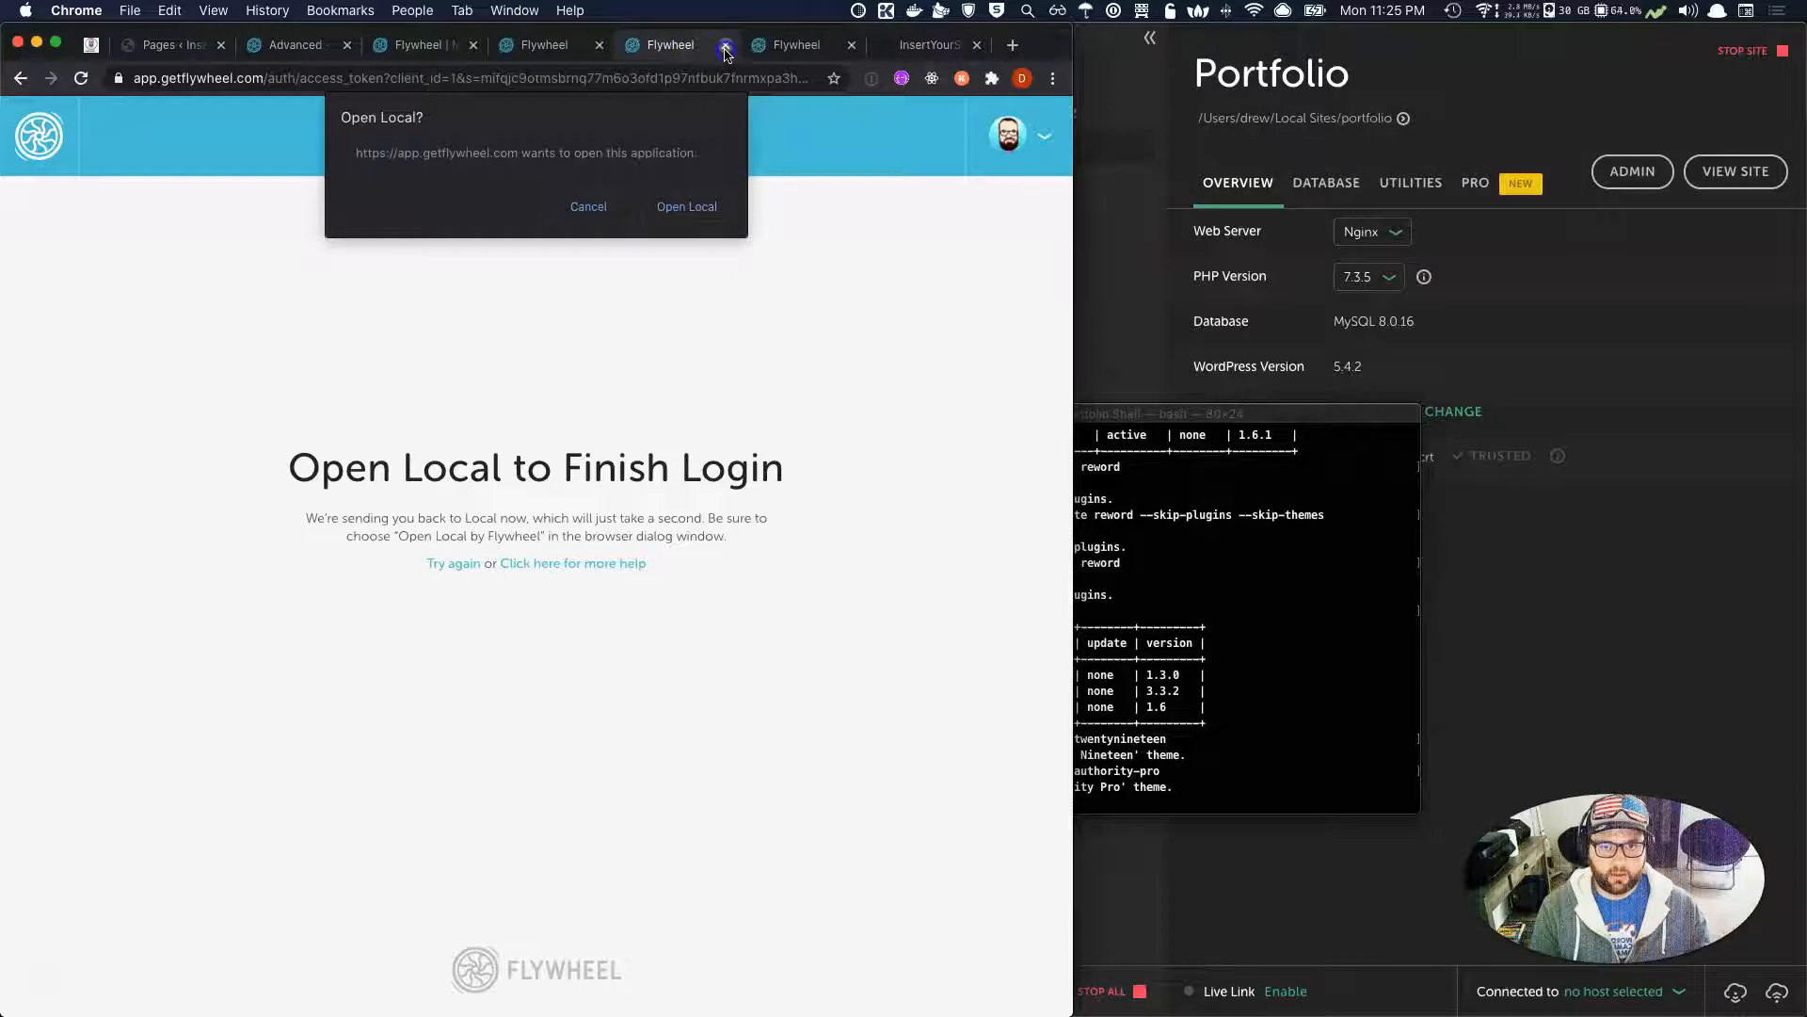
pyautogui.click(726, 47)
pyautogui.click(725, 47)
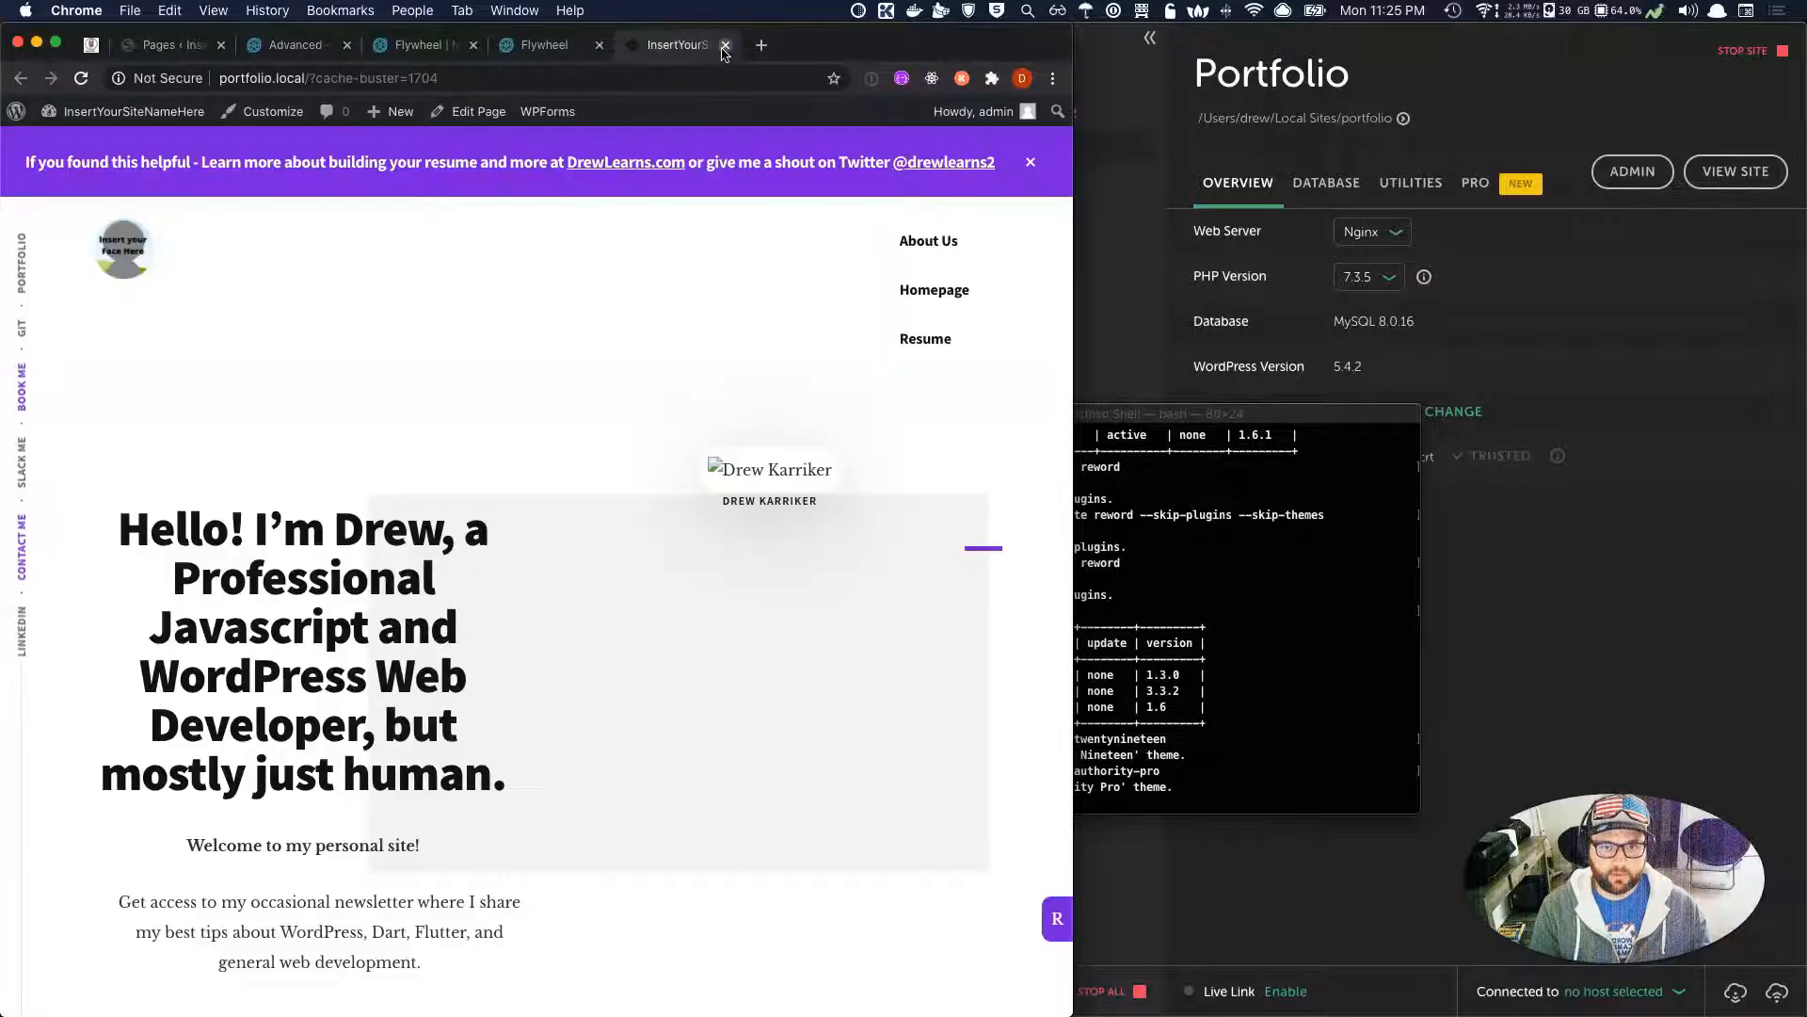
pyautogui.click(726, 47)
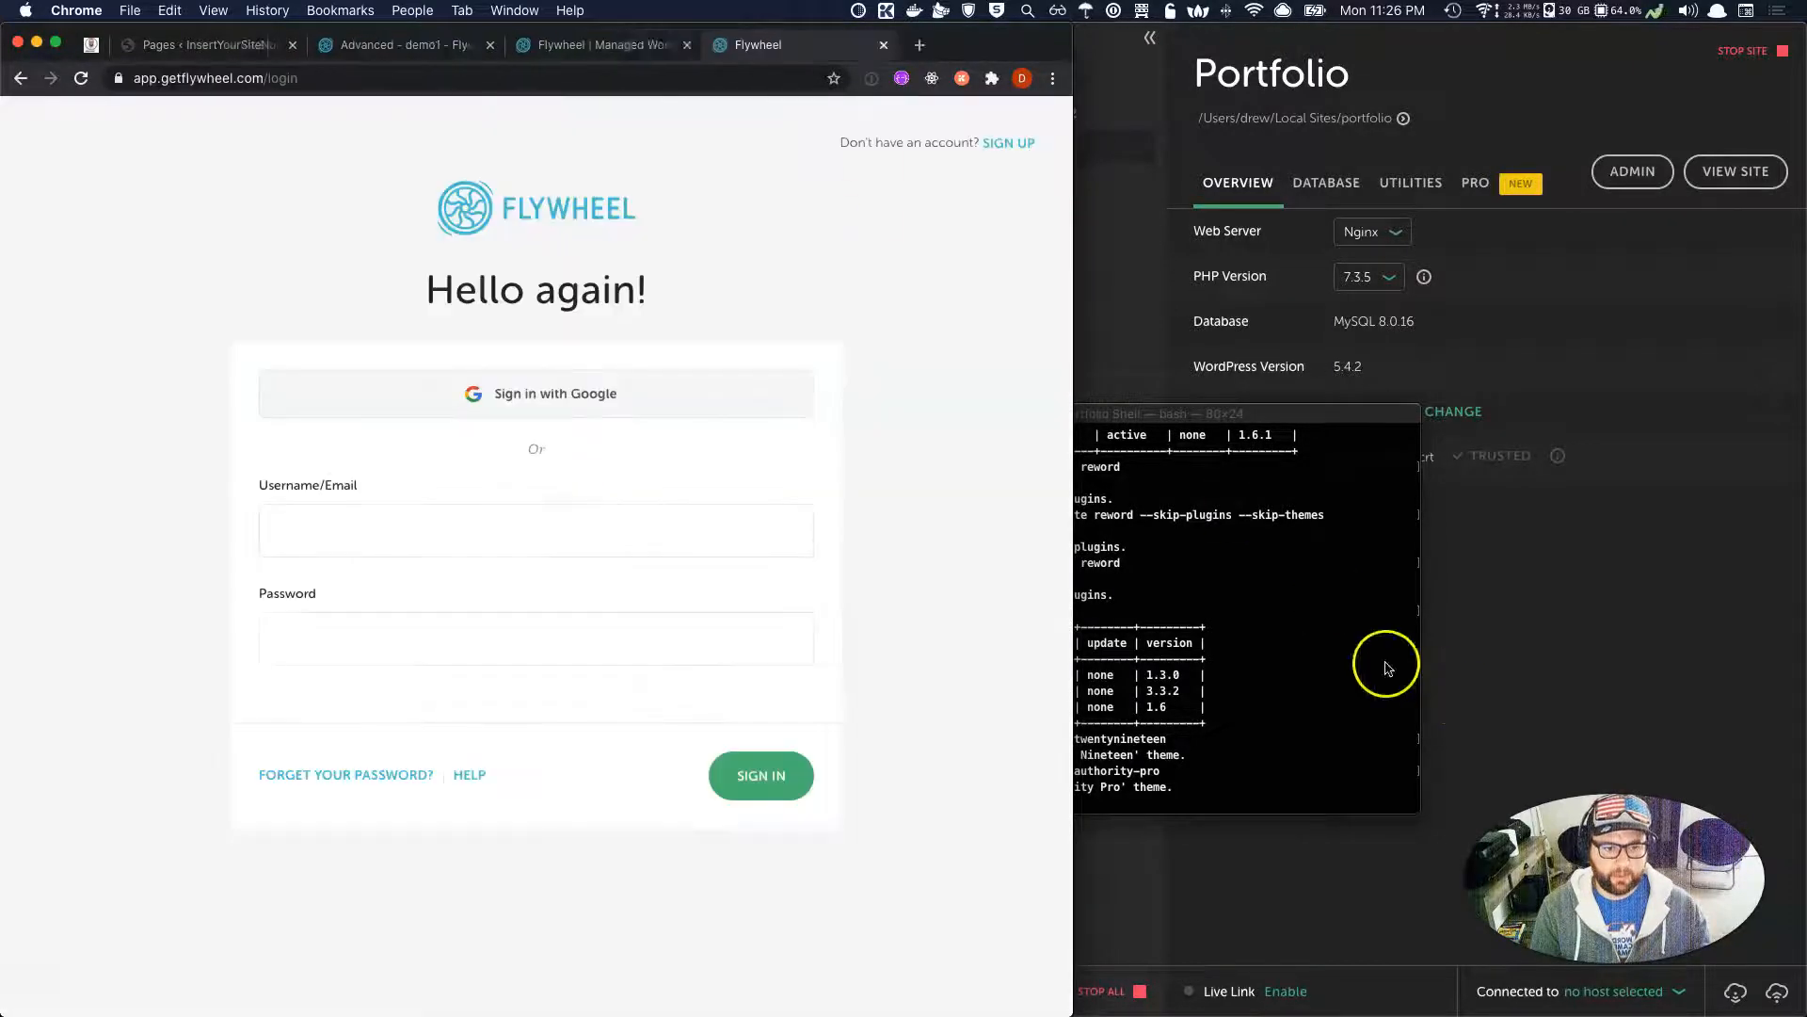
# Close Terminal, terminating its shell, and return to demo1's Overview with Local in front.
pyautogui.click(1158, 416)
pyautogui.moveTo(1134, 415); pyautogui.dragTo(837, 415)
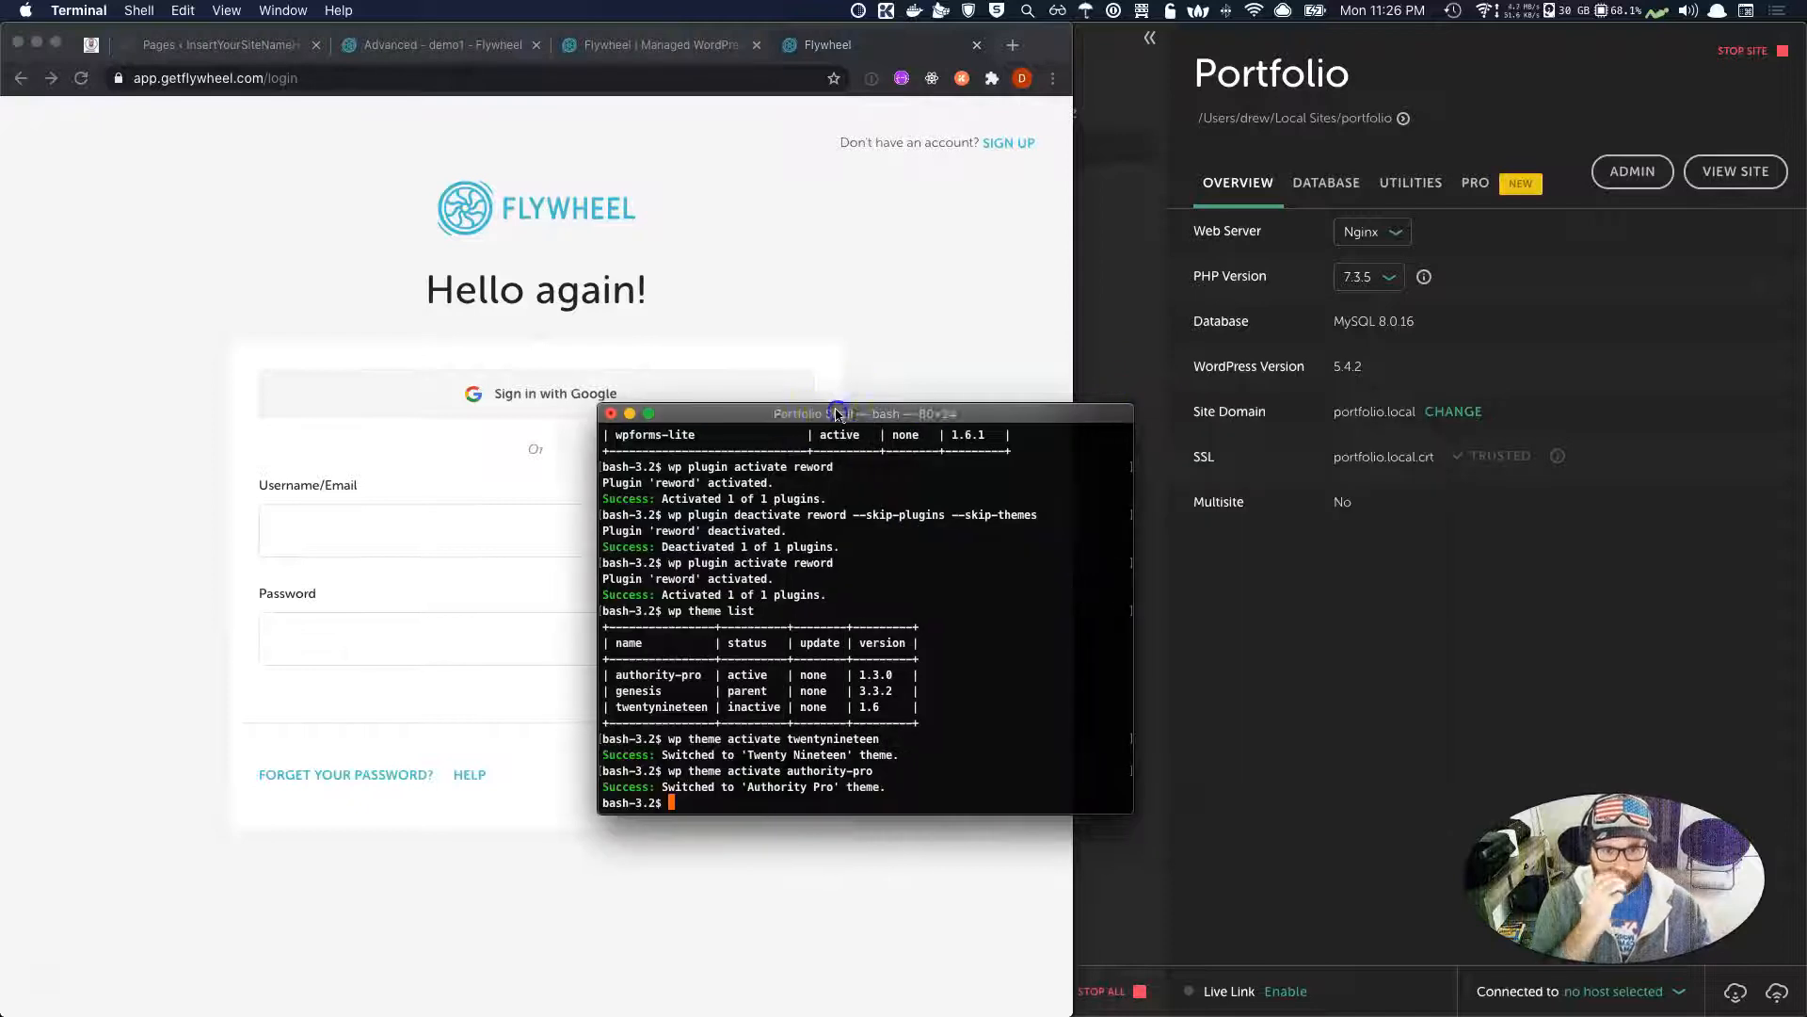
pyautogui.click(601, 413)
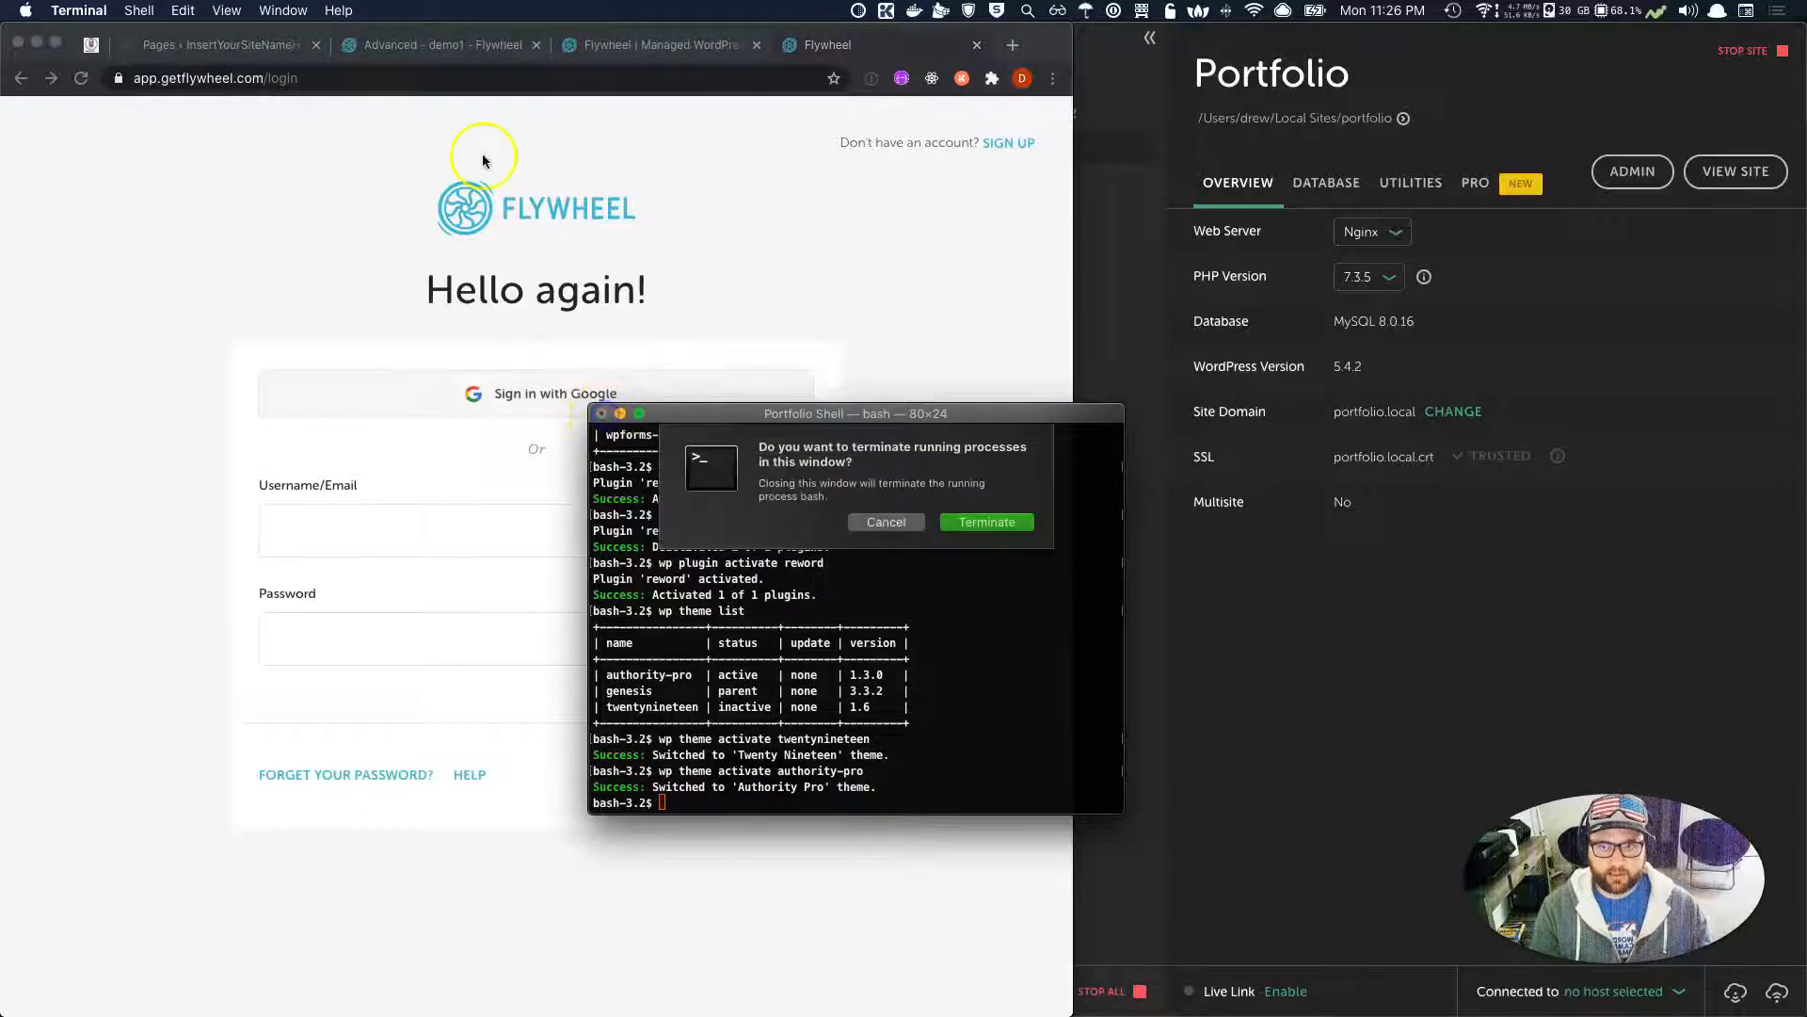
pyautogui.click(985, 522)
pyautogui.click(433, 42)
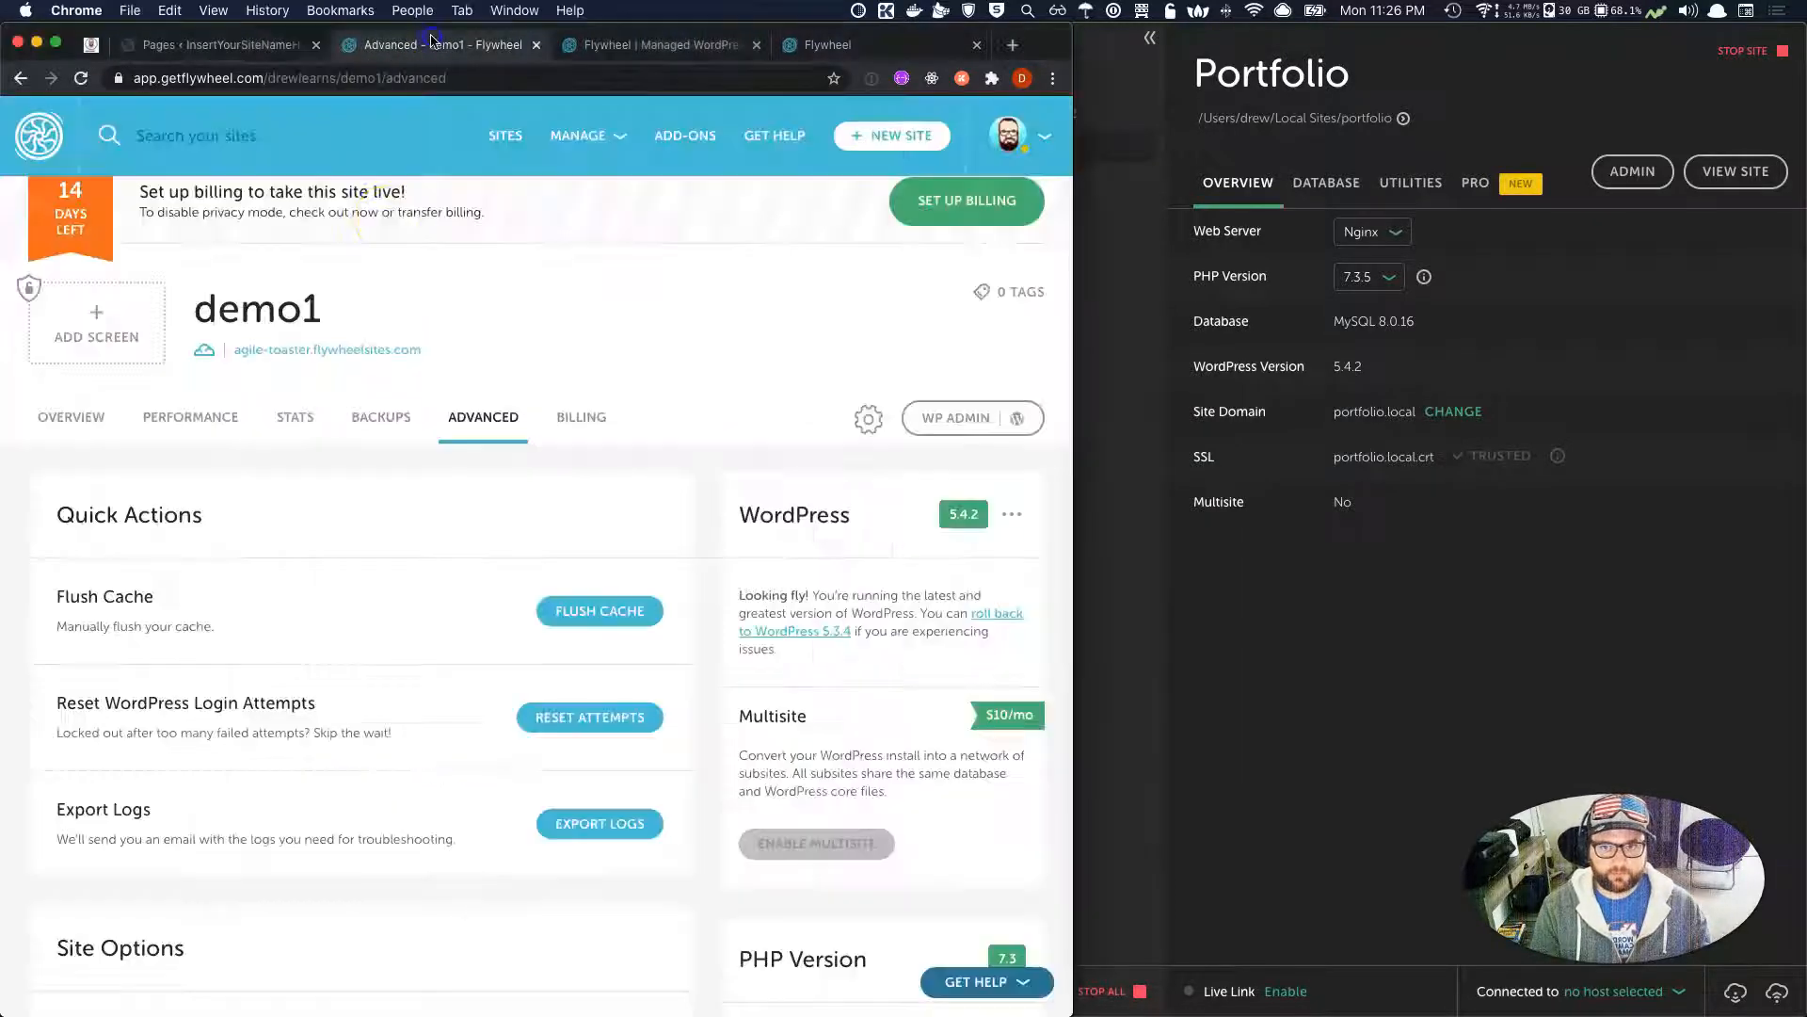
pyautogui.click(71, 416)
pyautogui.click(1380, 625)
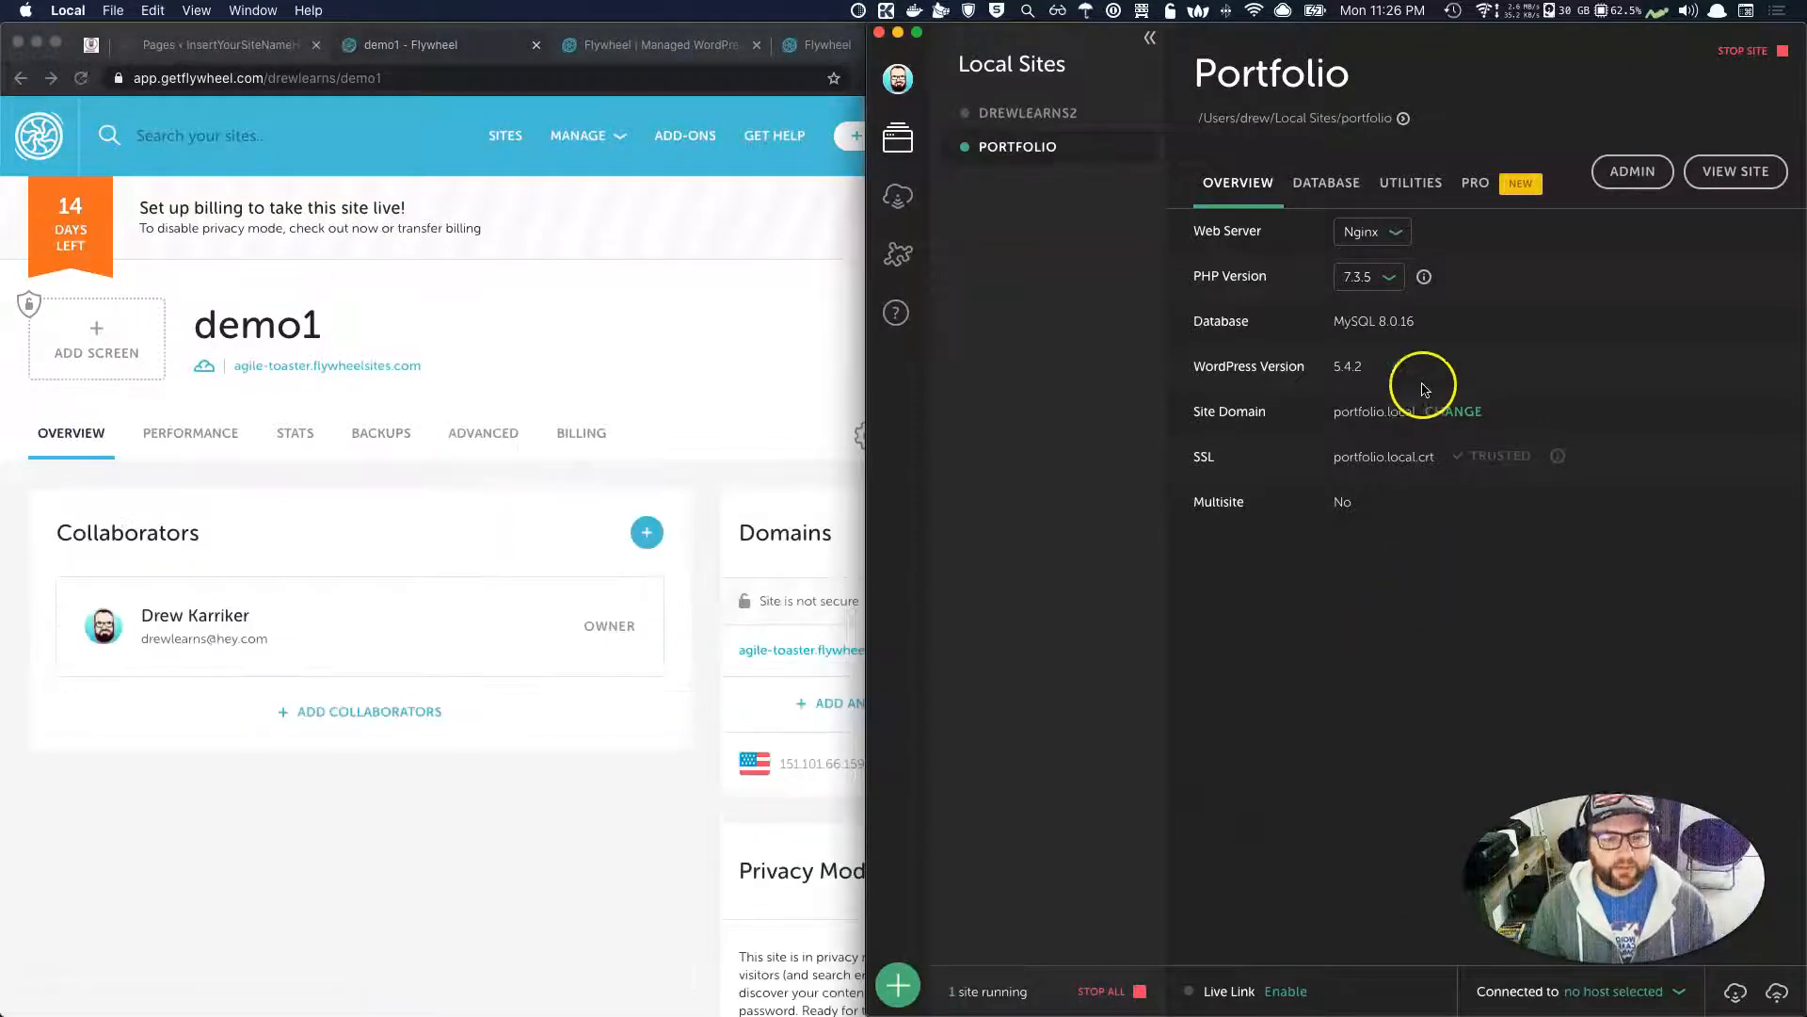
# Use Local's ADMIN button to open portfolio.local/wp-admin in Chrome.
pyautogui.click(1641, 175)
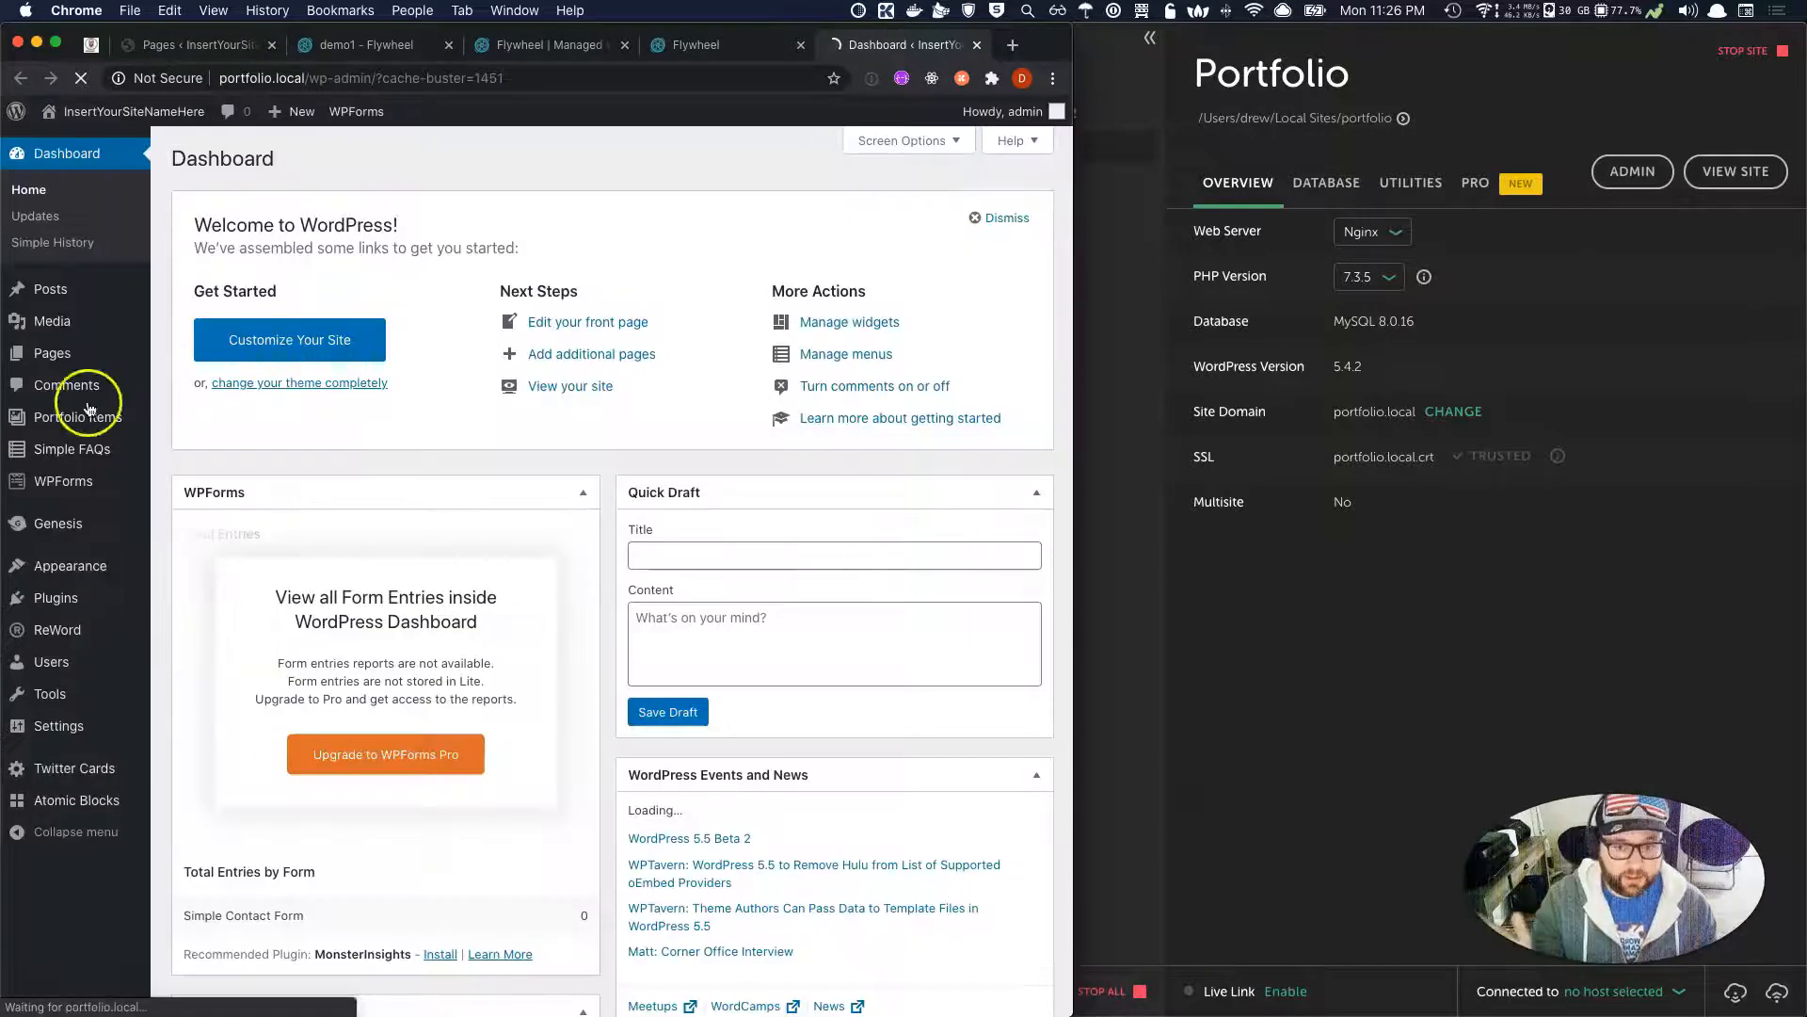
pyautogui.moveTo(4, 450)
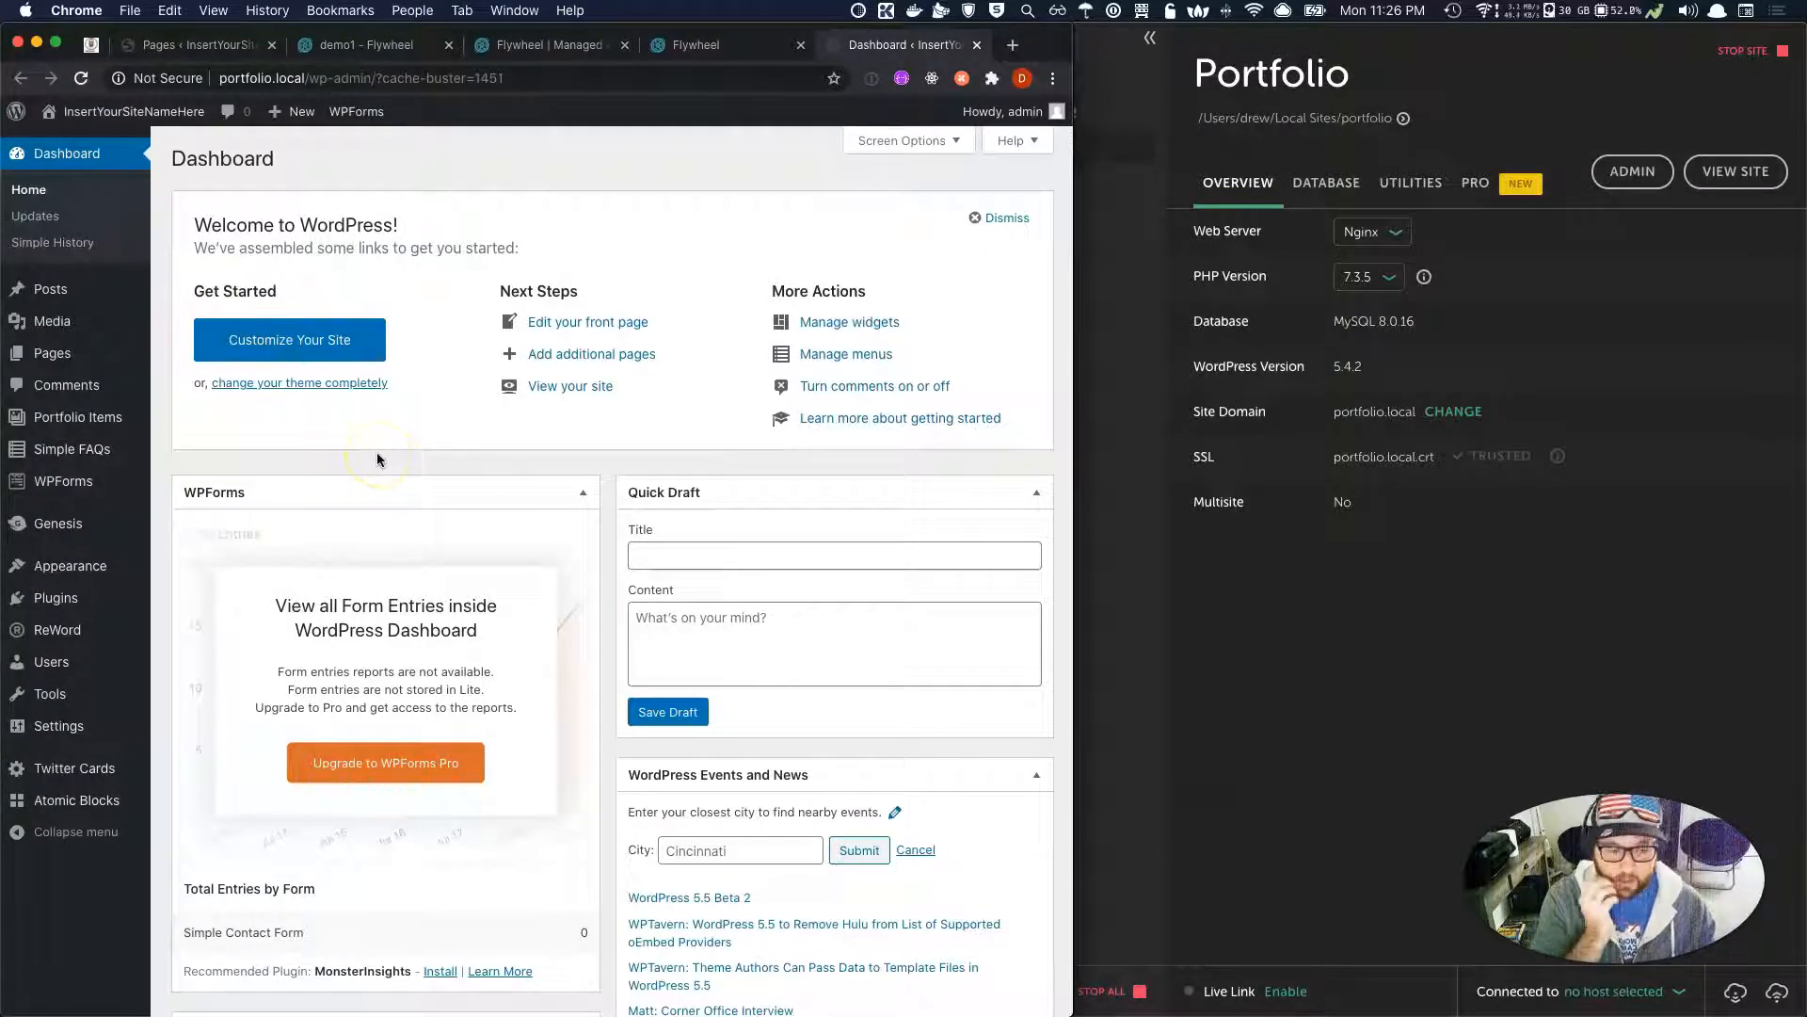
pyautogui.moveTo(83, 526)
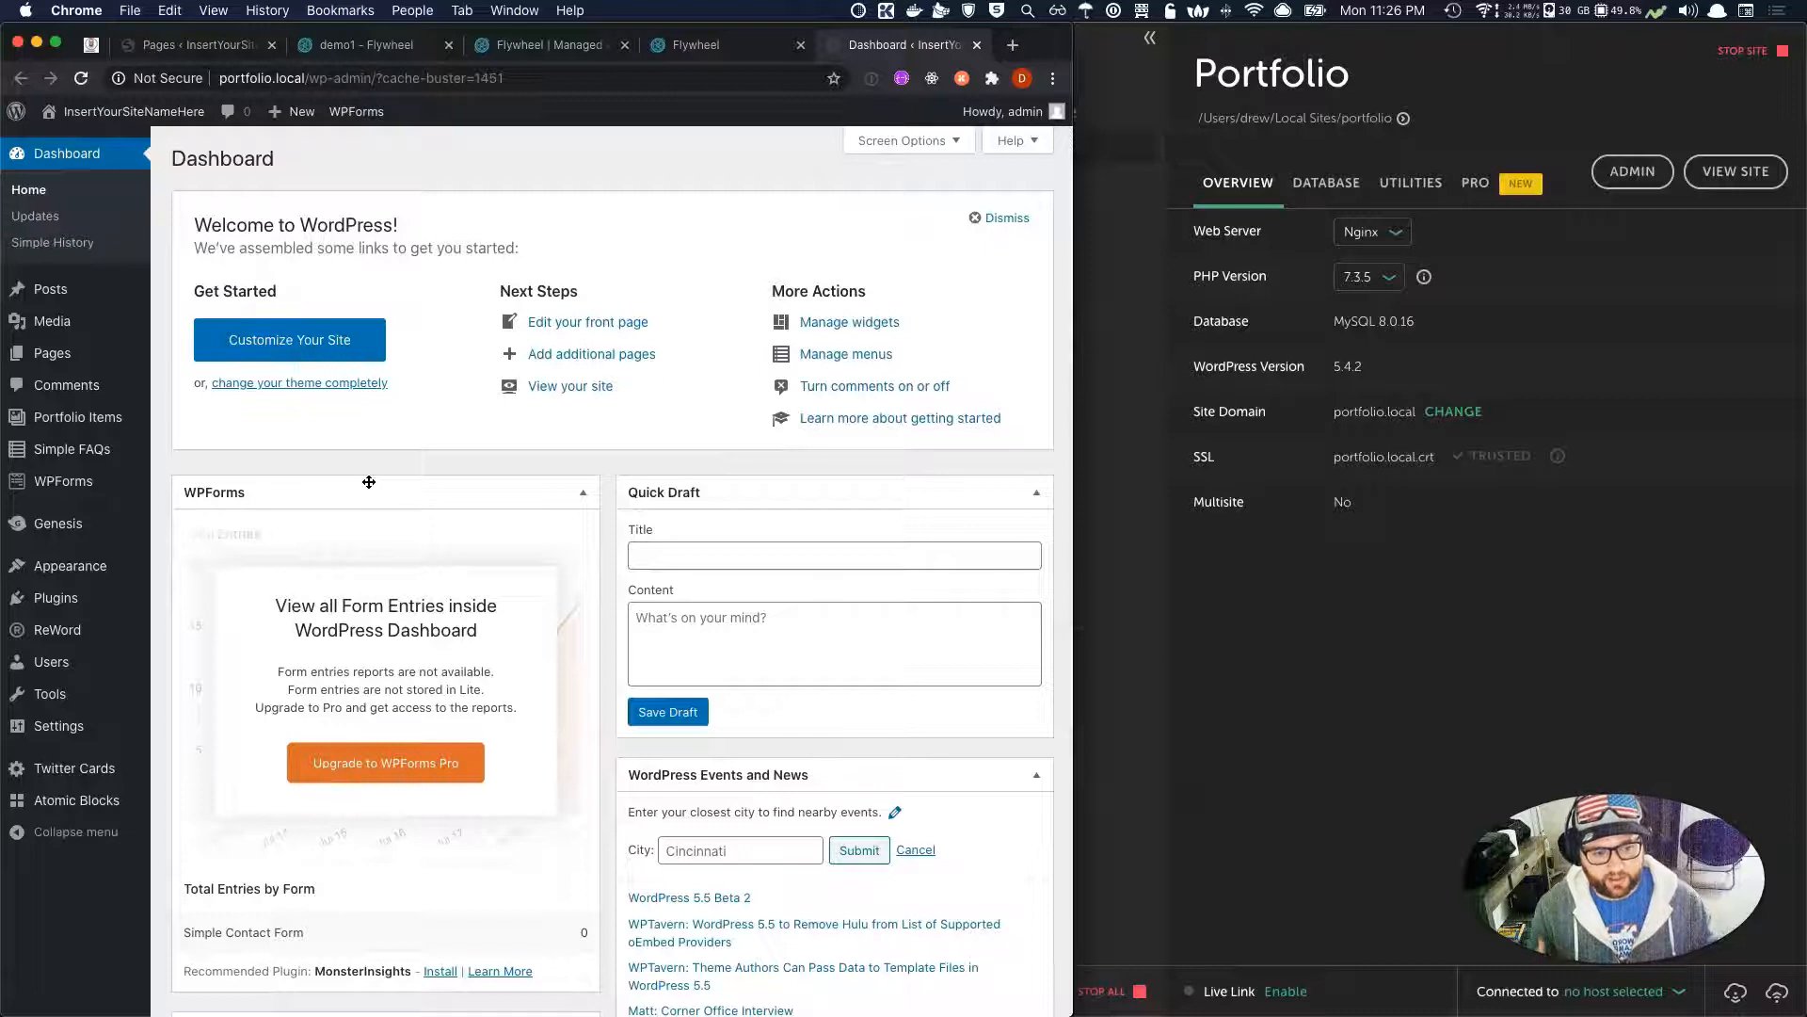
pyautogui.moveTo(54, 702)
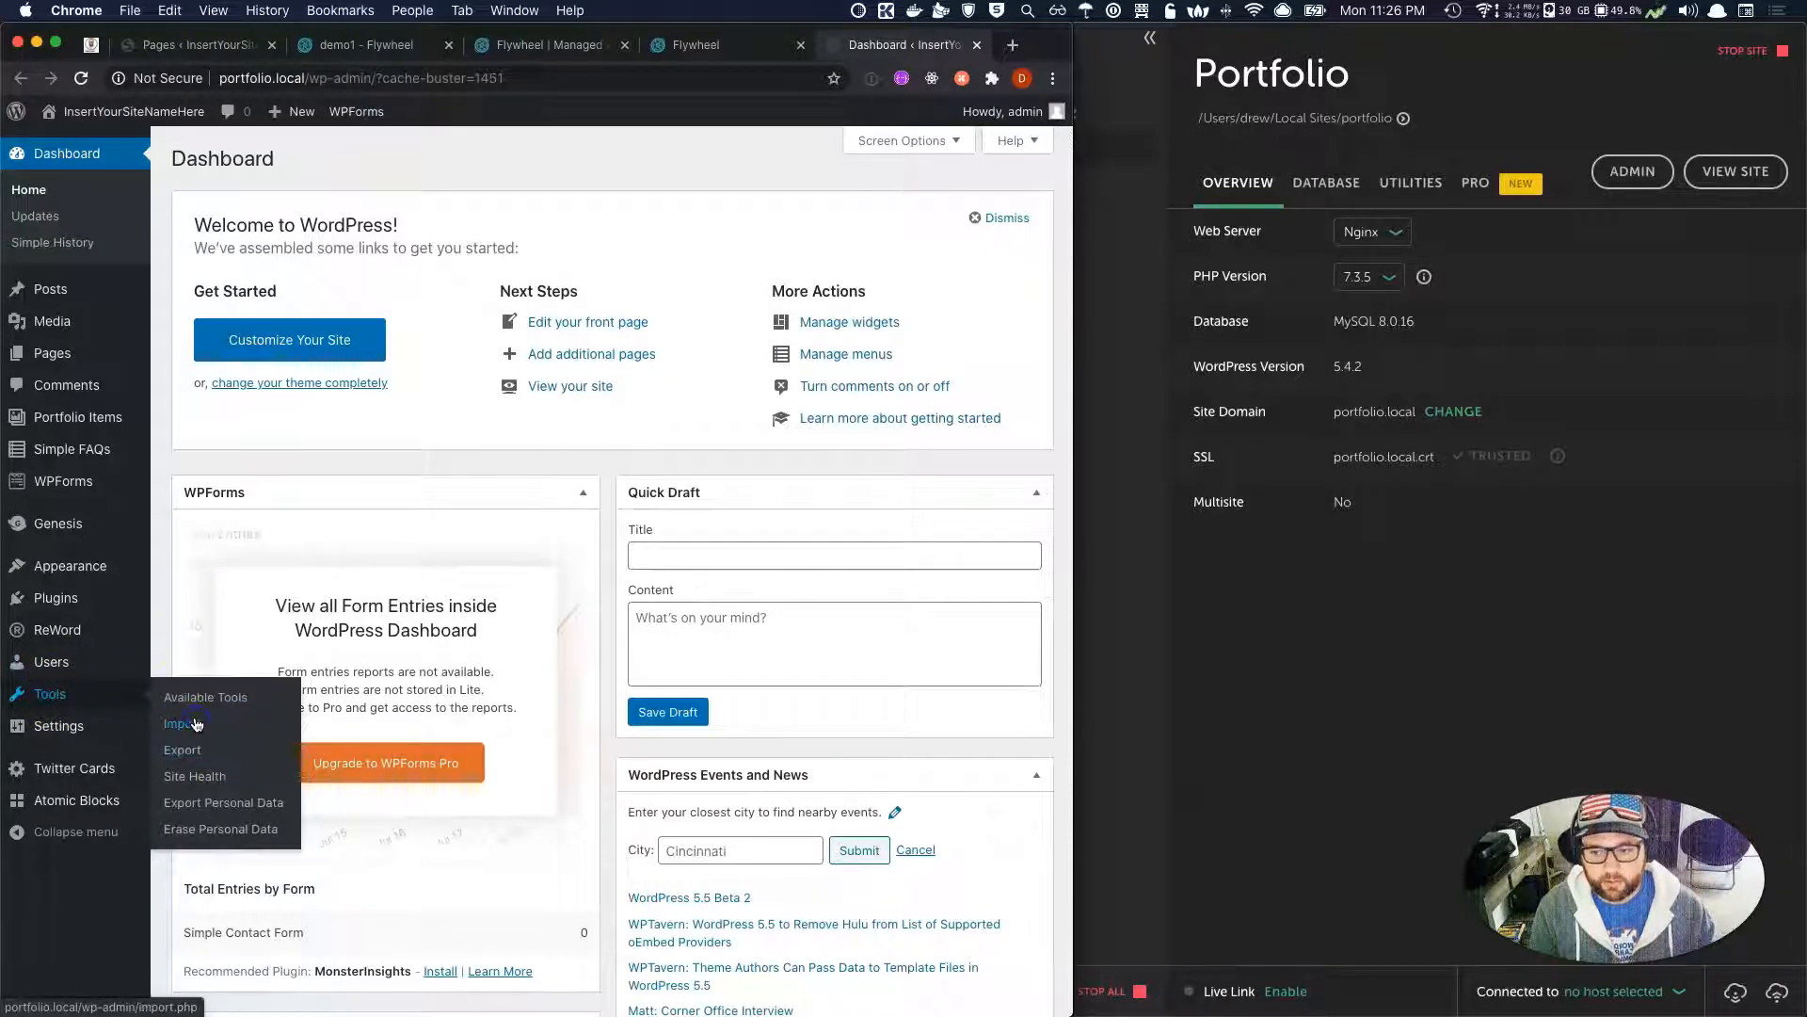
# Start the WordPress importer and upload DrewLearnsExport.xml from the Downloads folder.
pyautogui.click(196, 723)
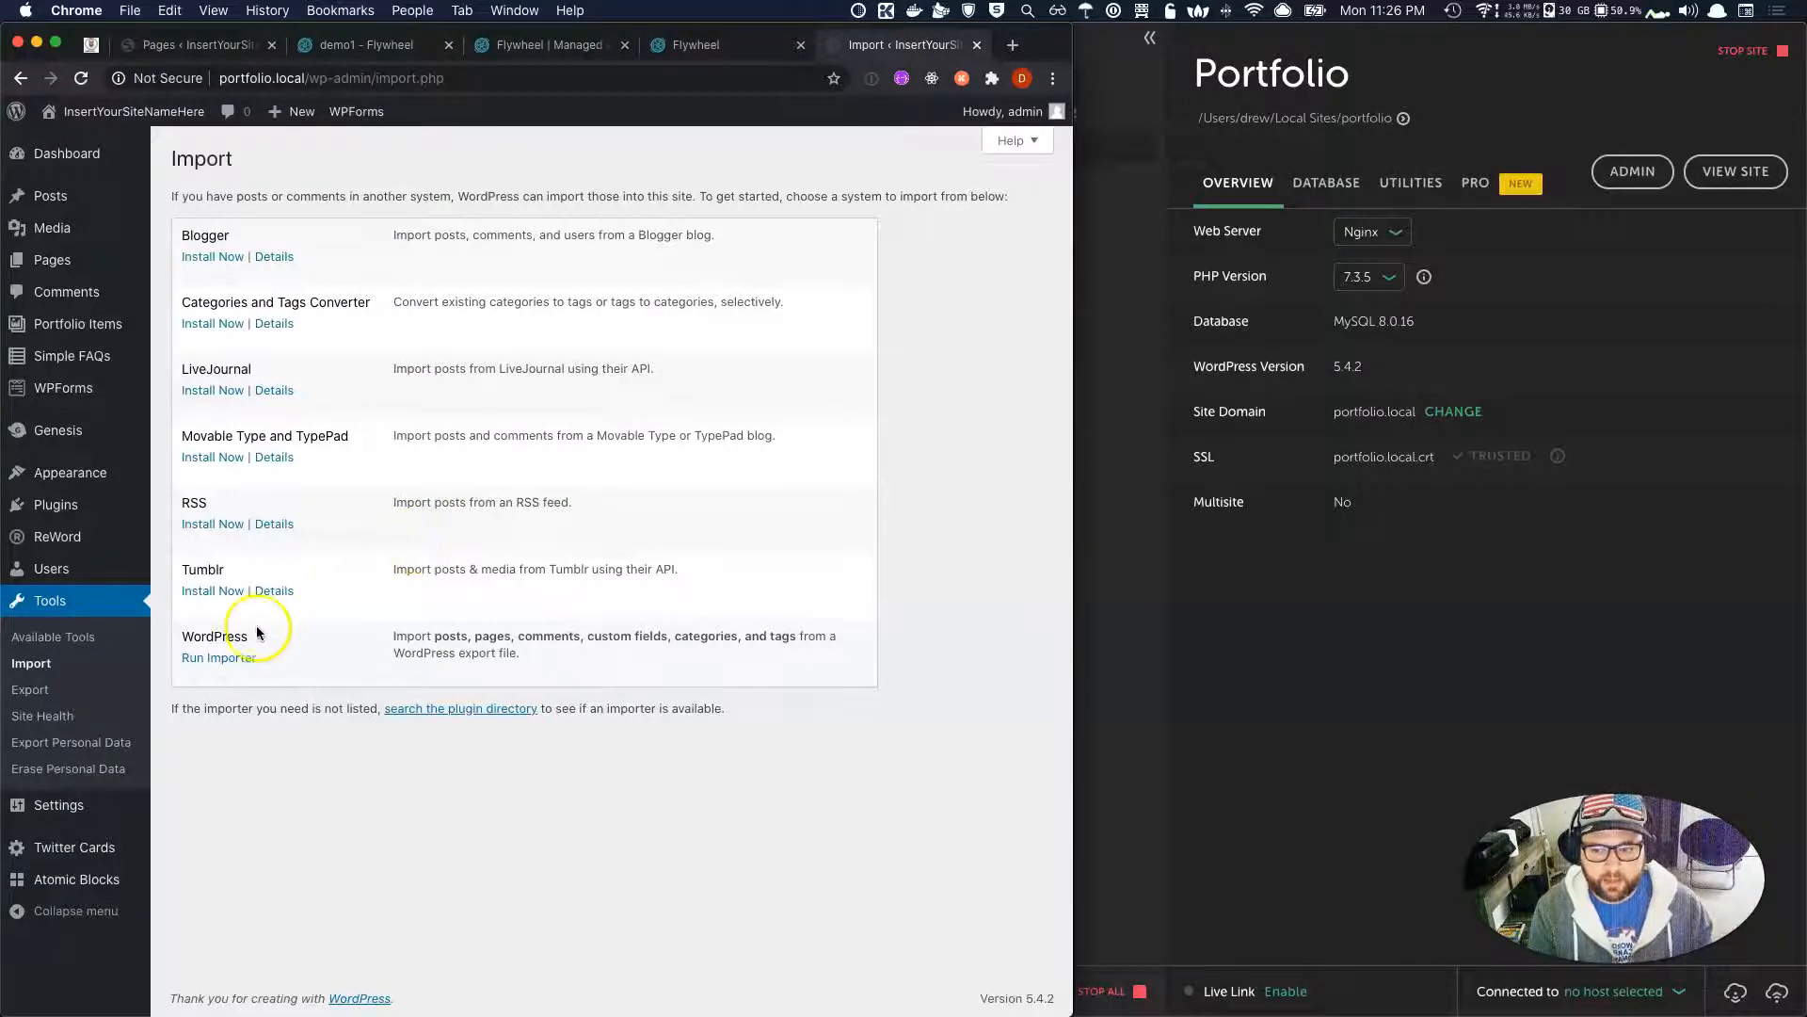
pyautogui.click(212, 659)
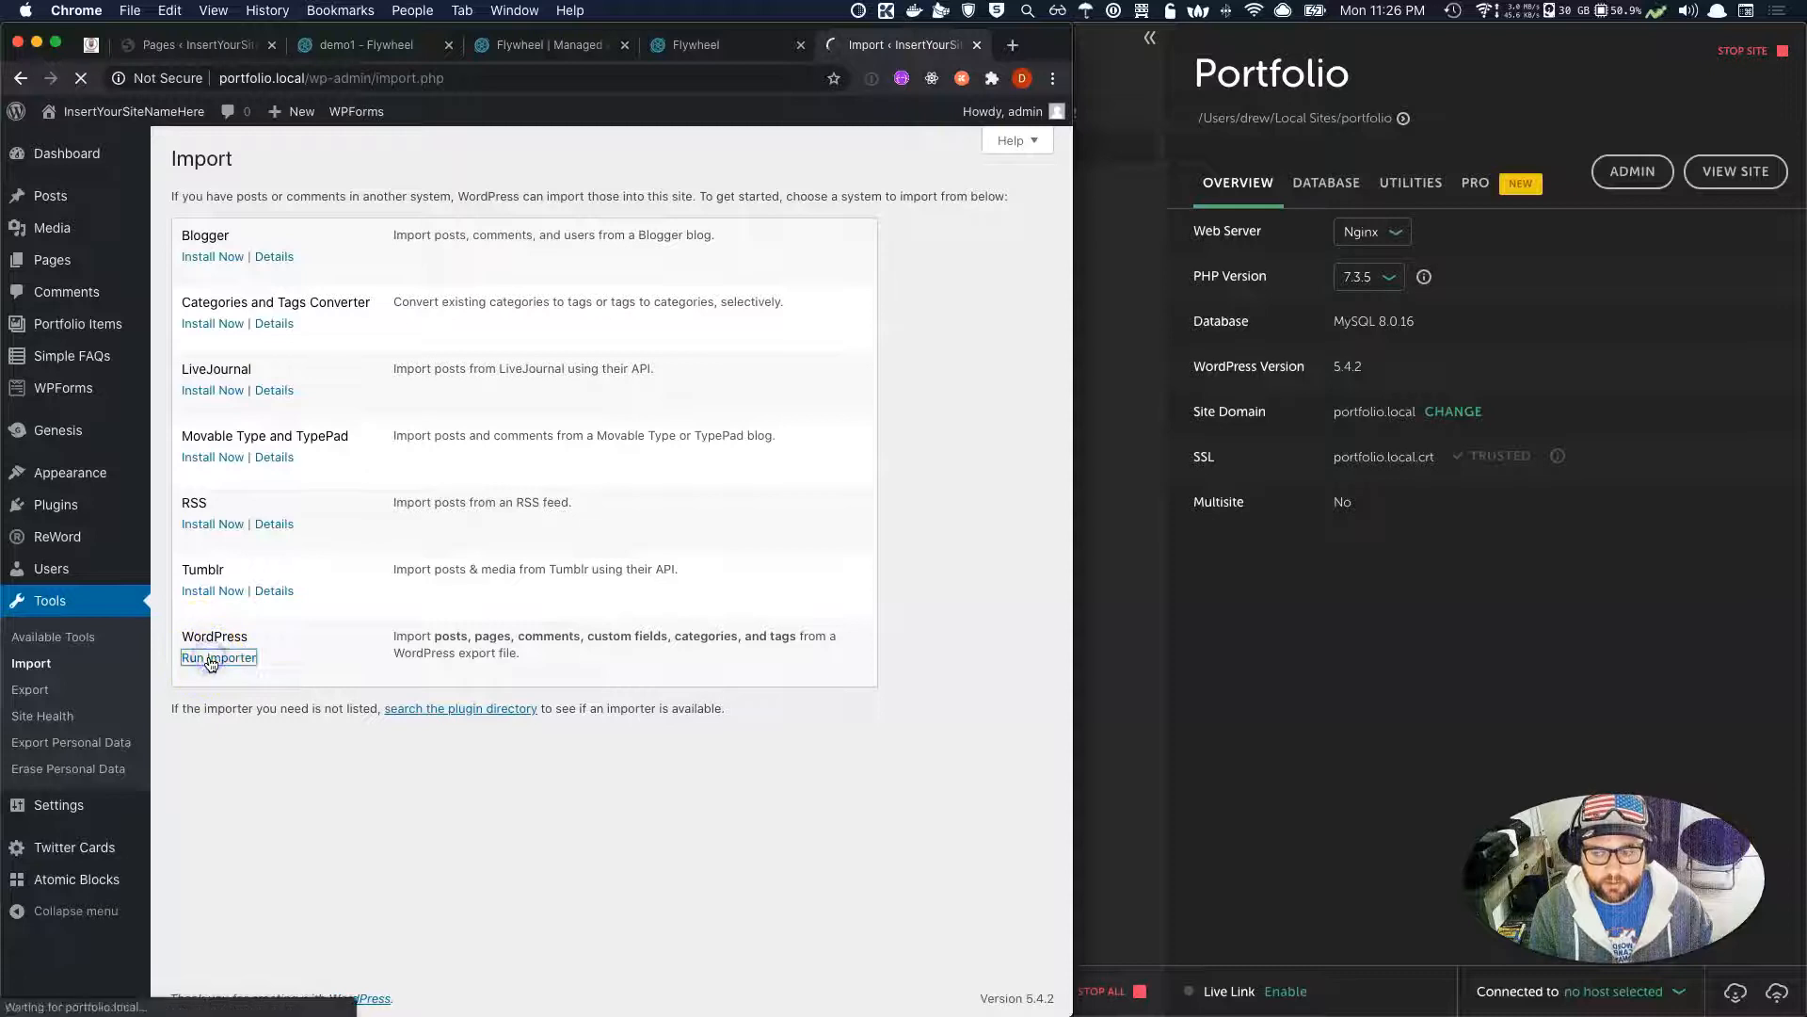
pyautogui.click(546, 268)
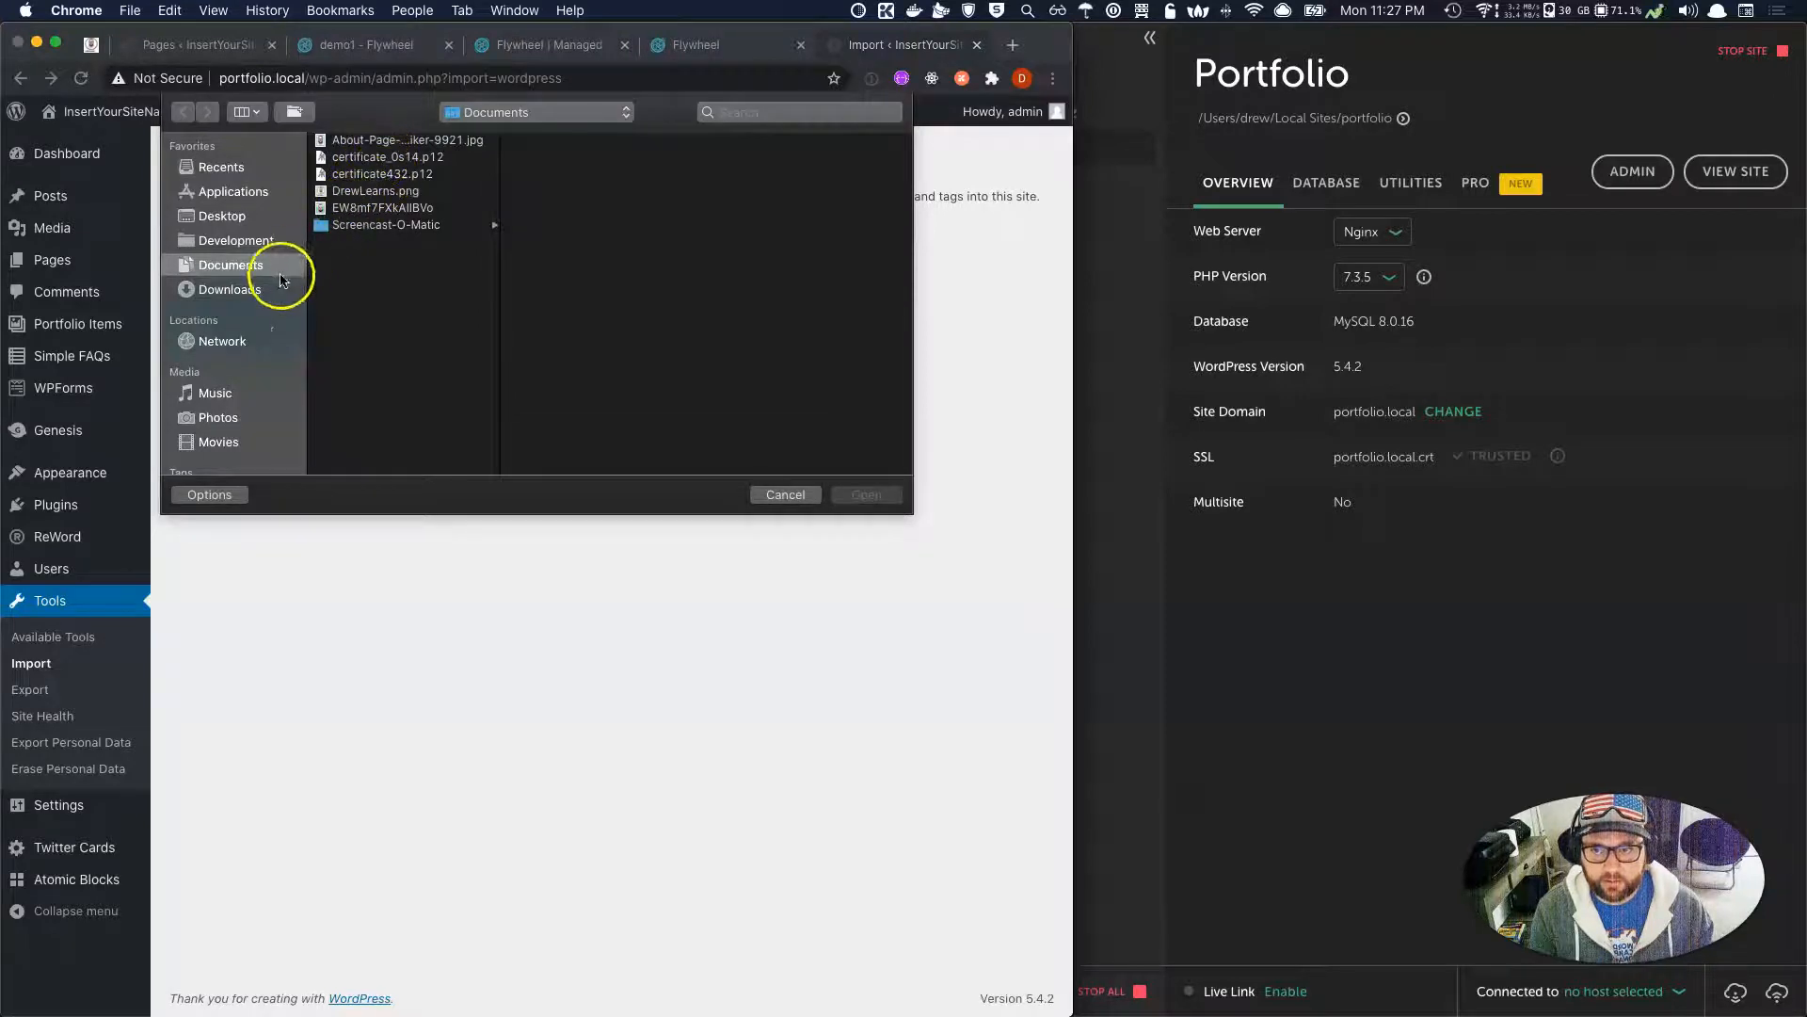
pyautogui.click(247, 287)
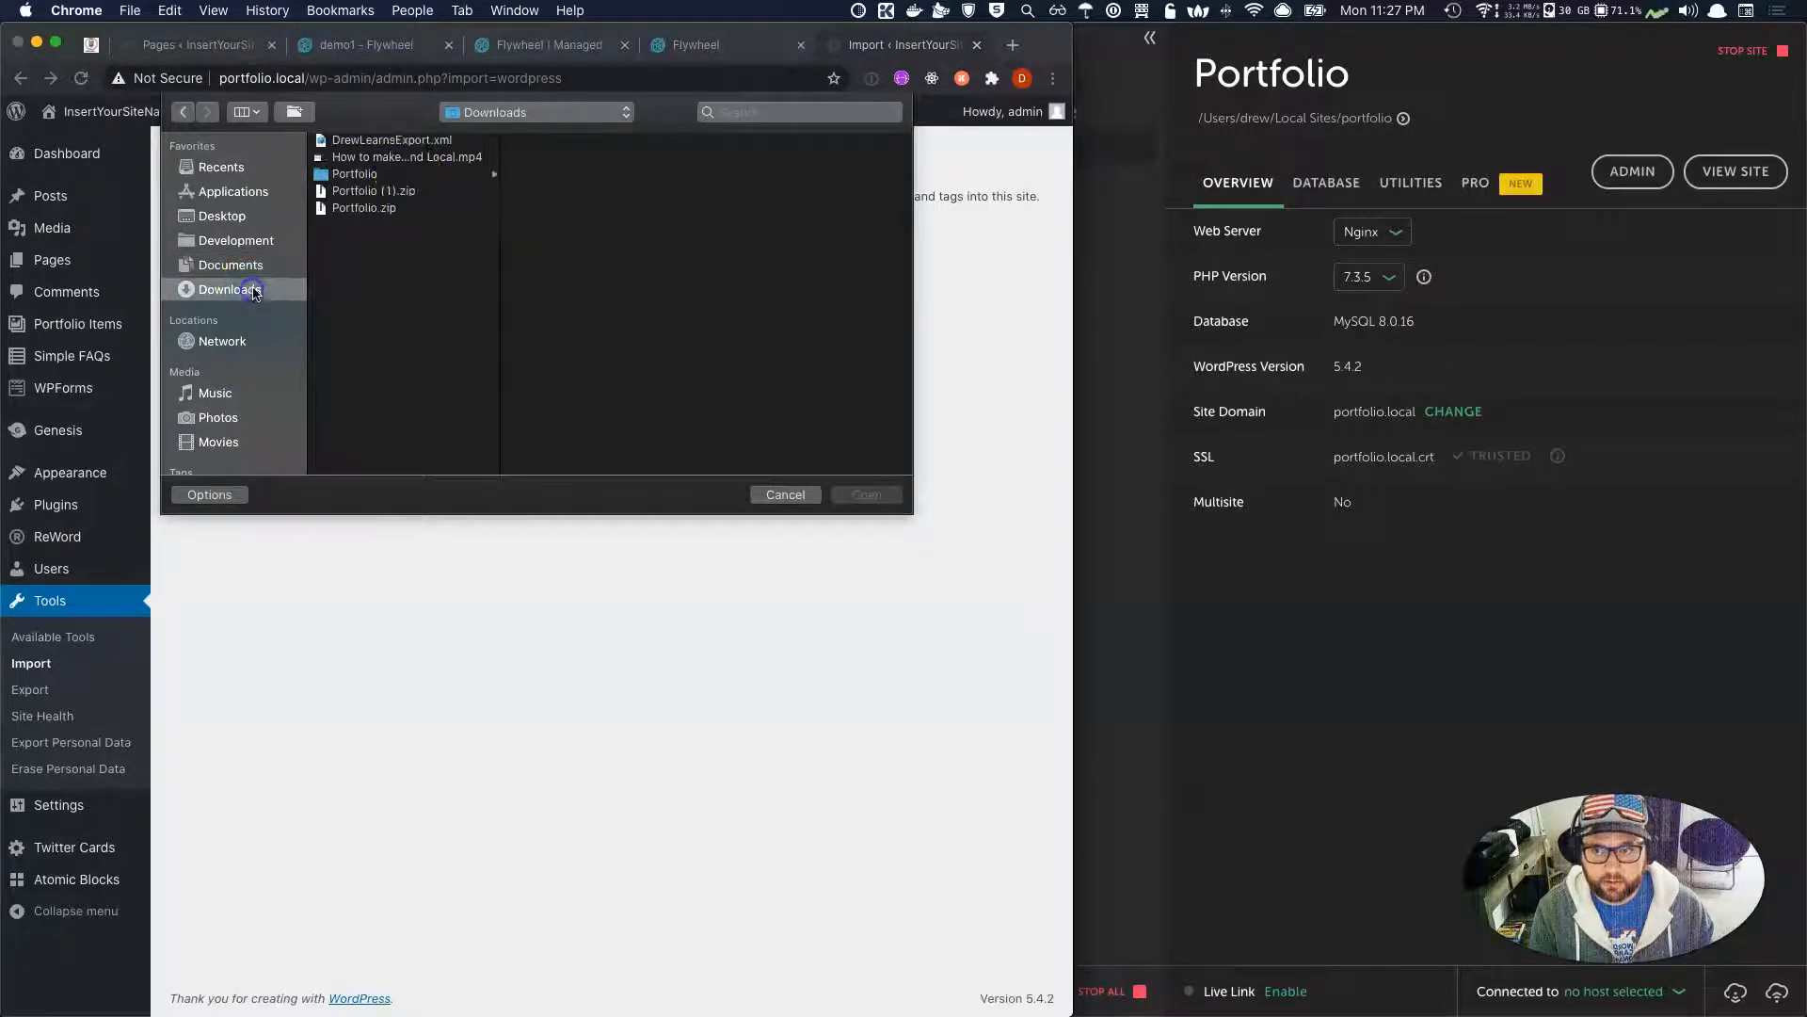
pyautogui.click(390, 141)
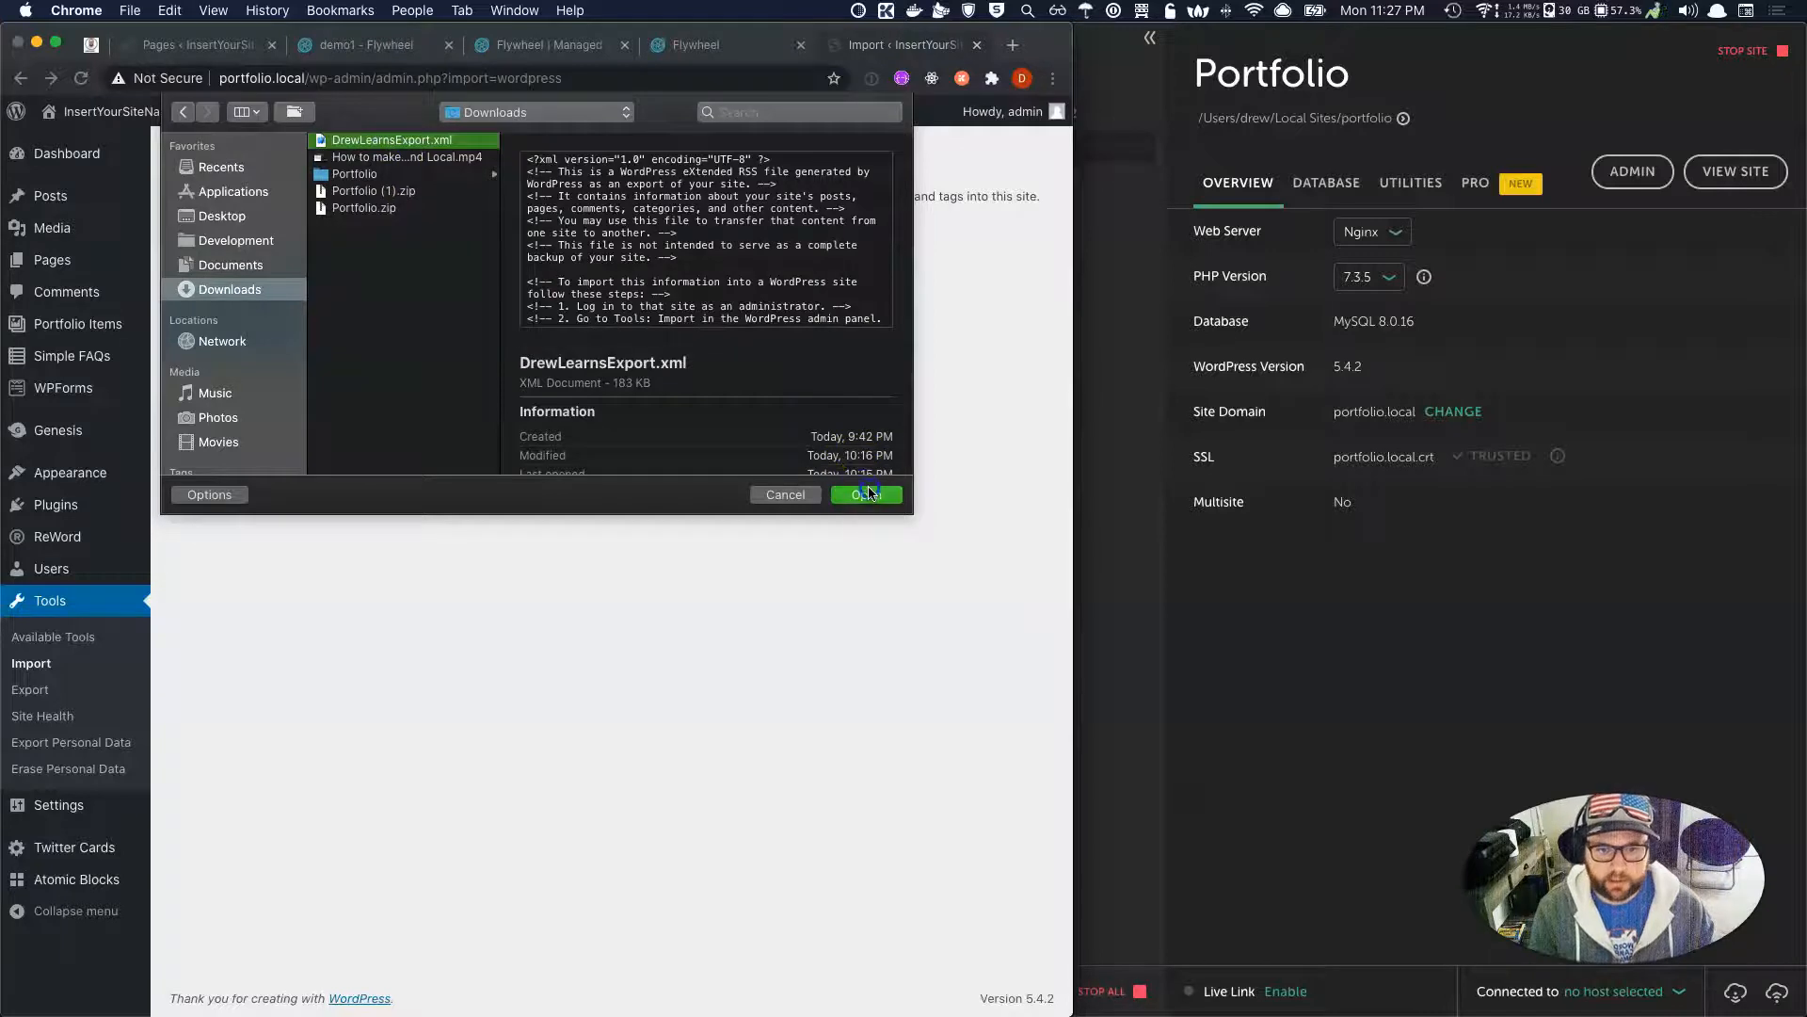
pyautogui.click(866, 495)
pyautogui.click(275, 316)
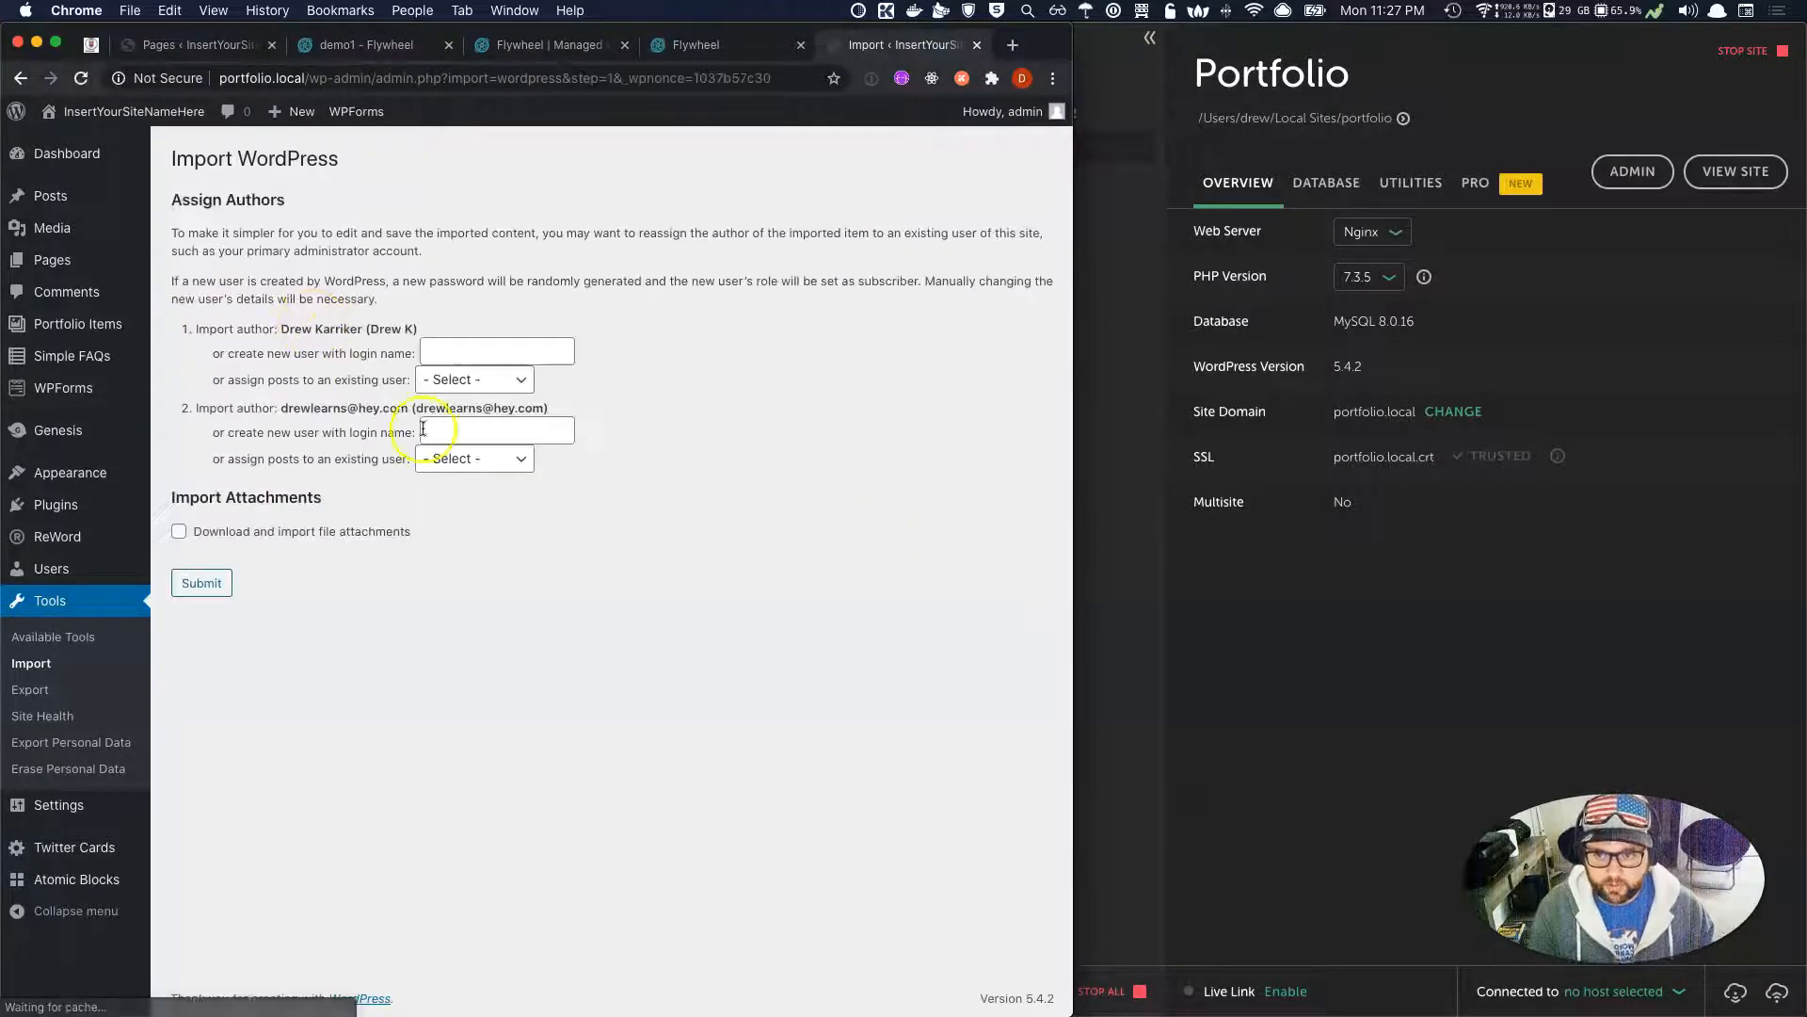
# Assign both imported authors to admin, include file attachments, and run the import.
pyautogui.click(475, 380)
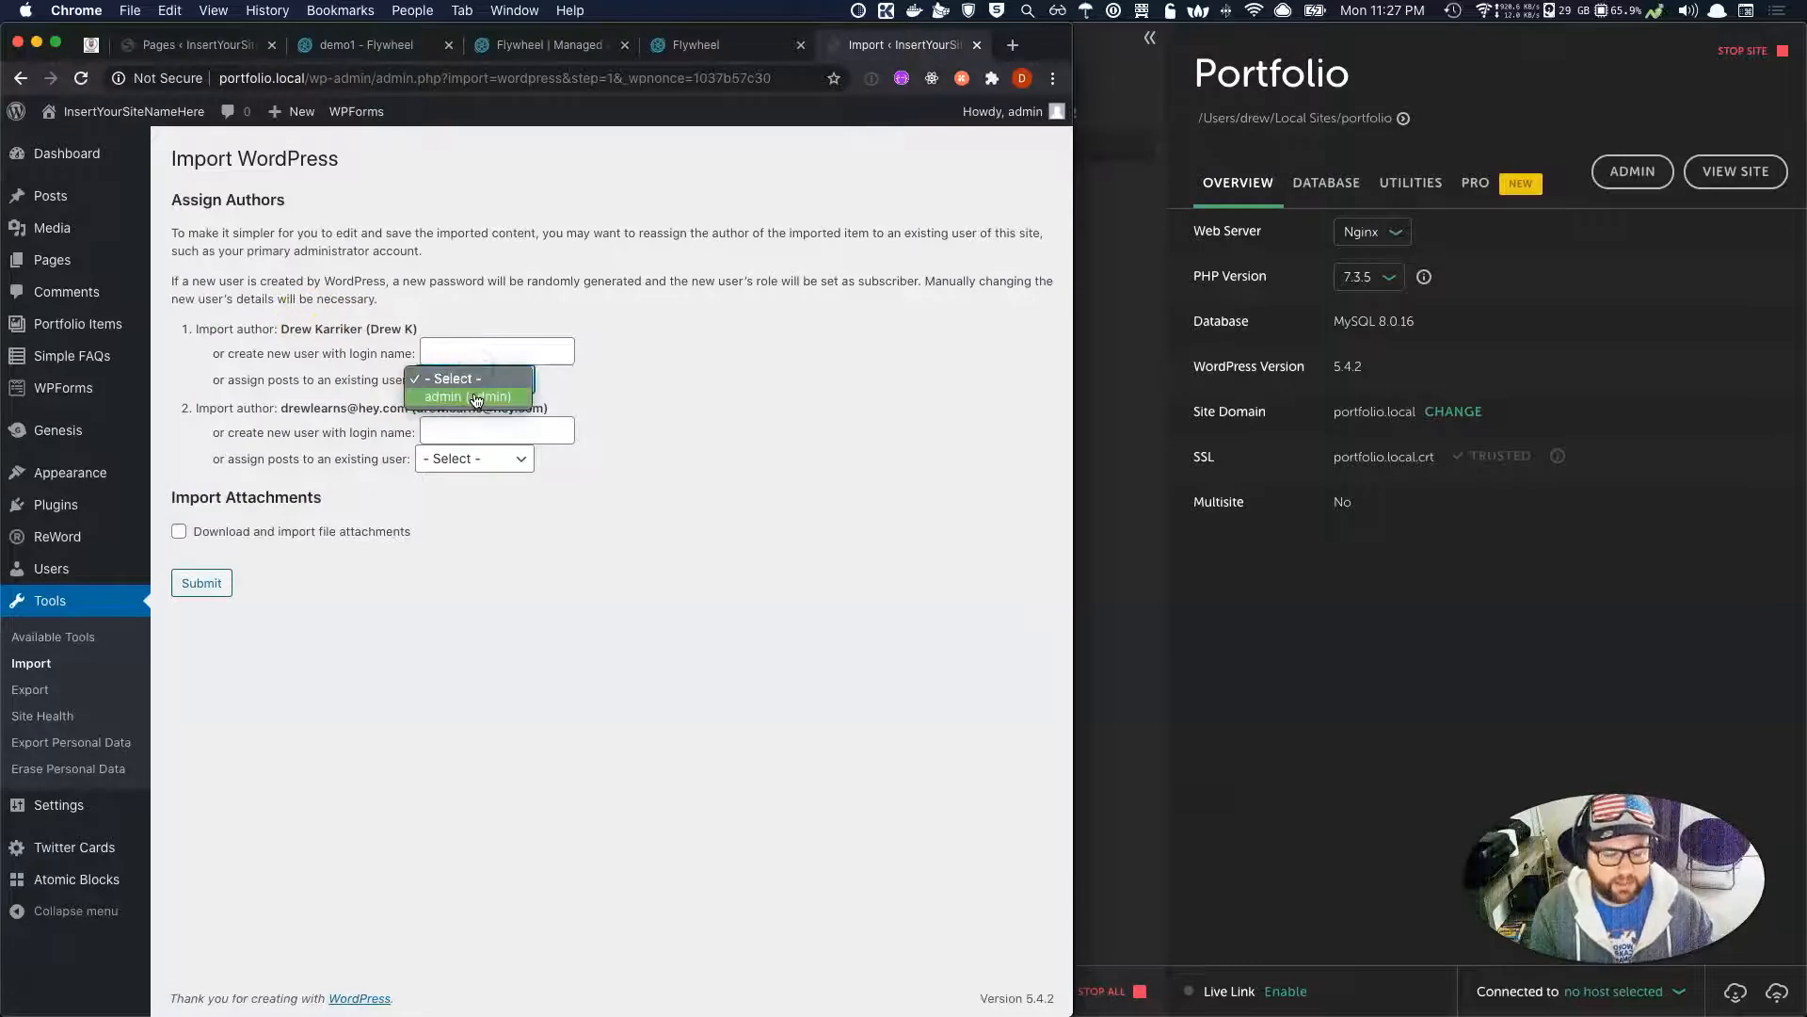
pyautogui.click(476, 396)
pyautogui.click(497, 465)
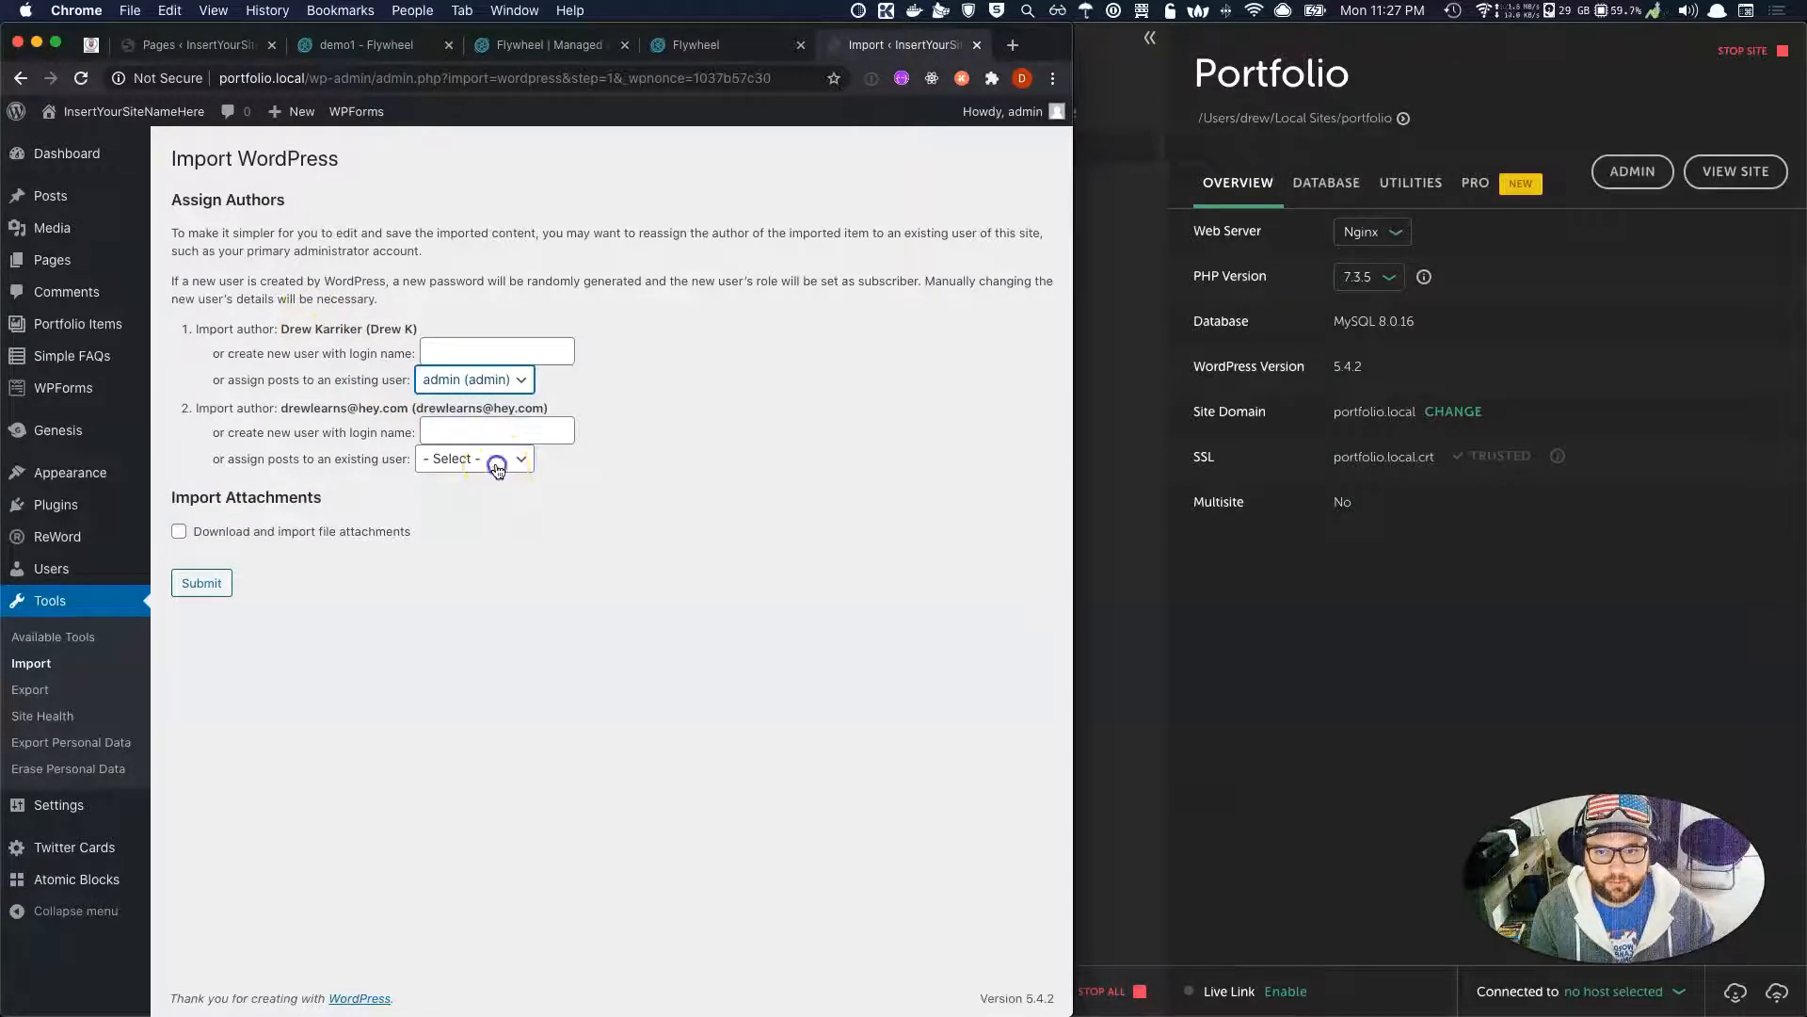
pyautogui.click(492, 476)
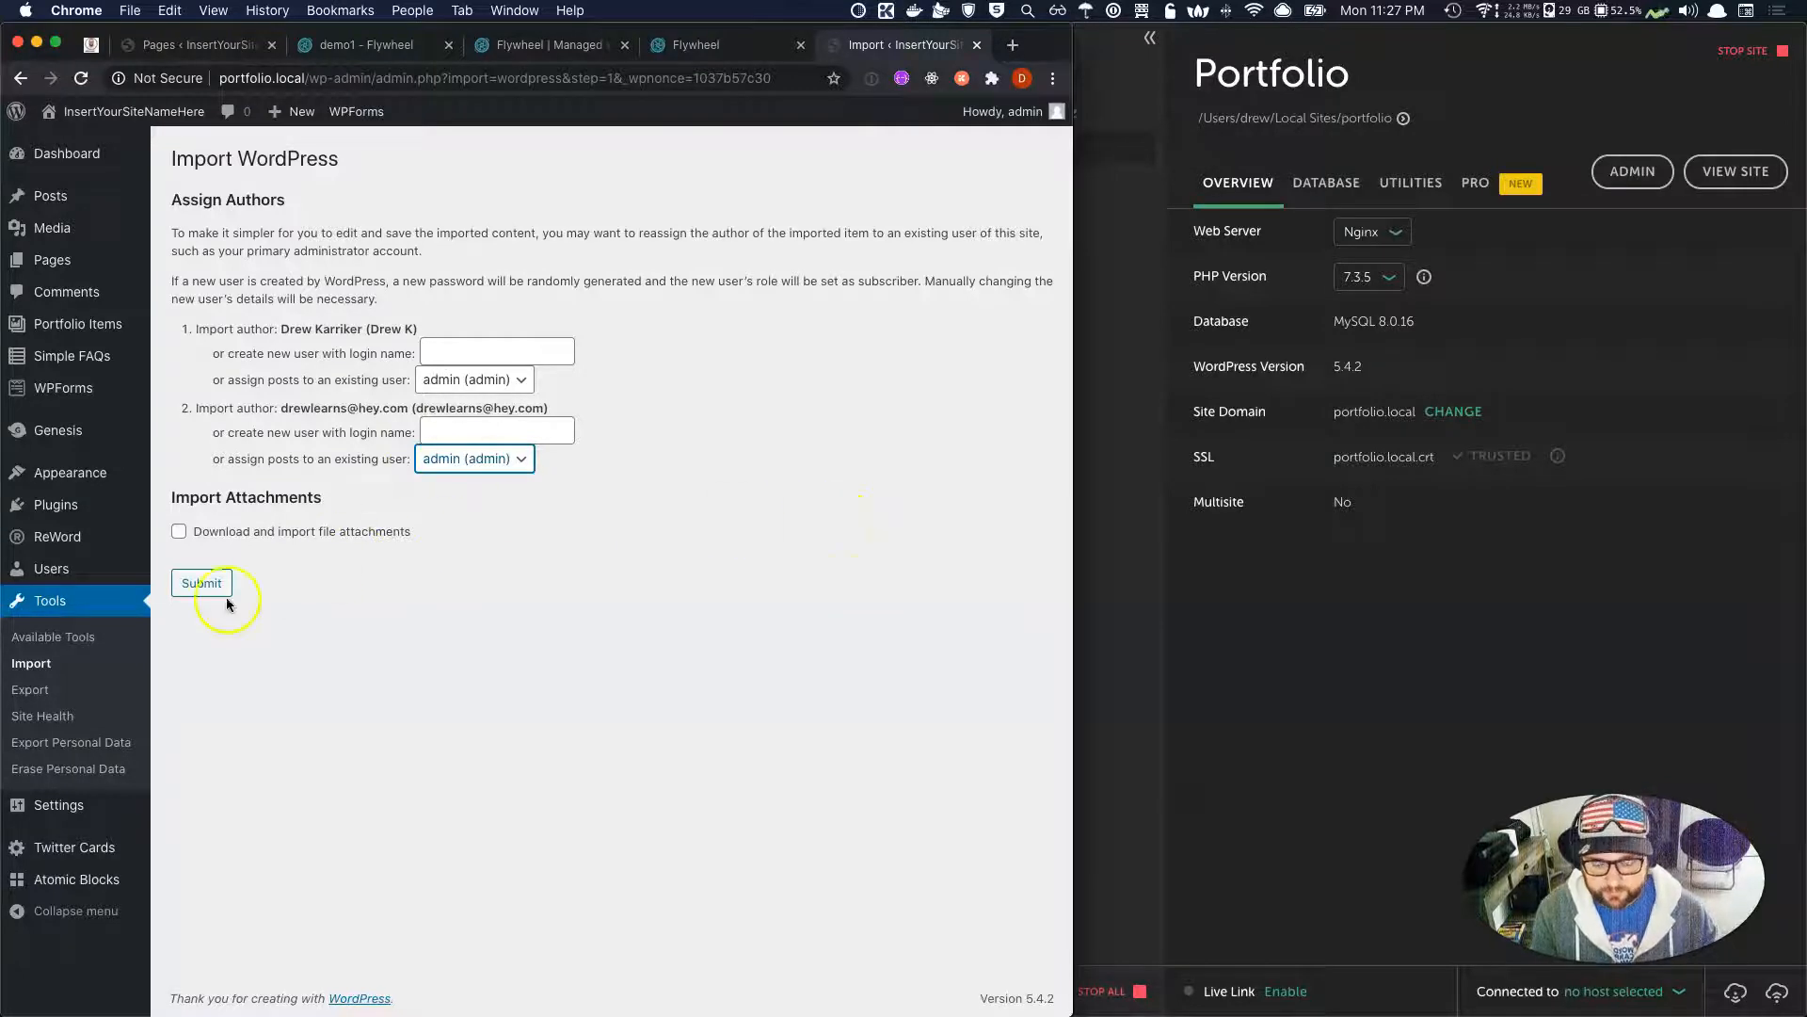
pyautogui.click(179, 532)
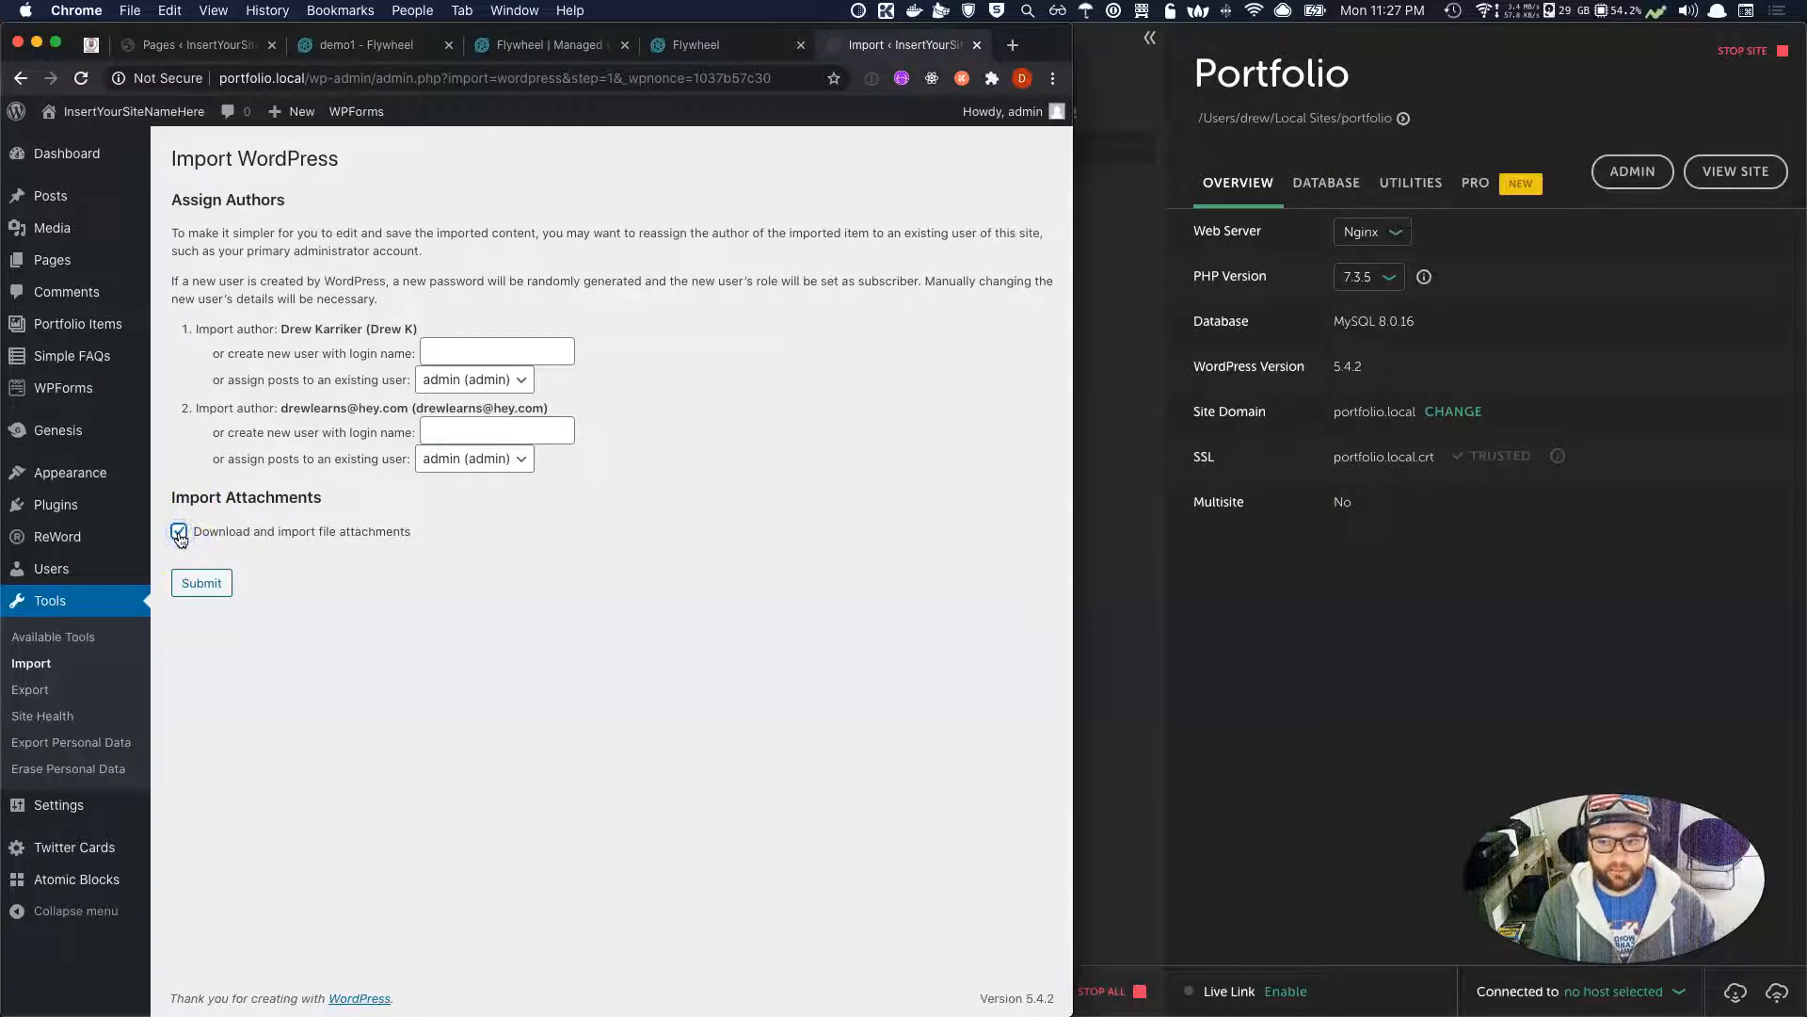
pyautogui.click(203, 585)
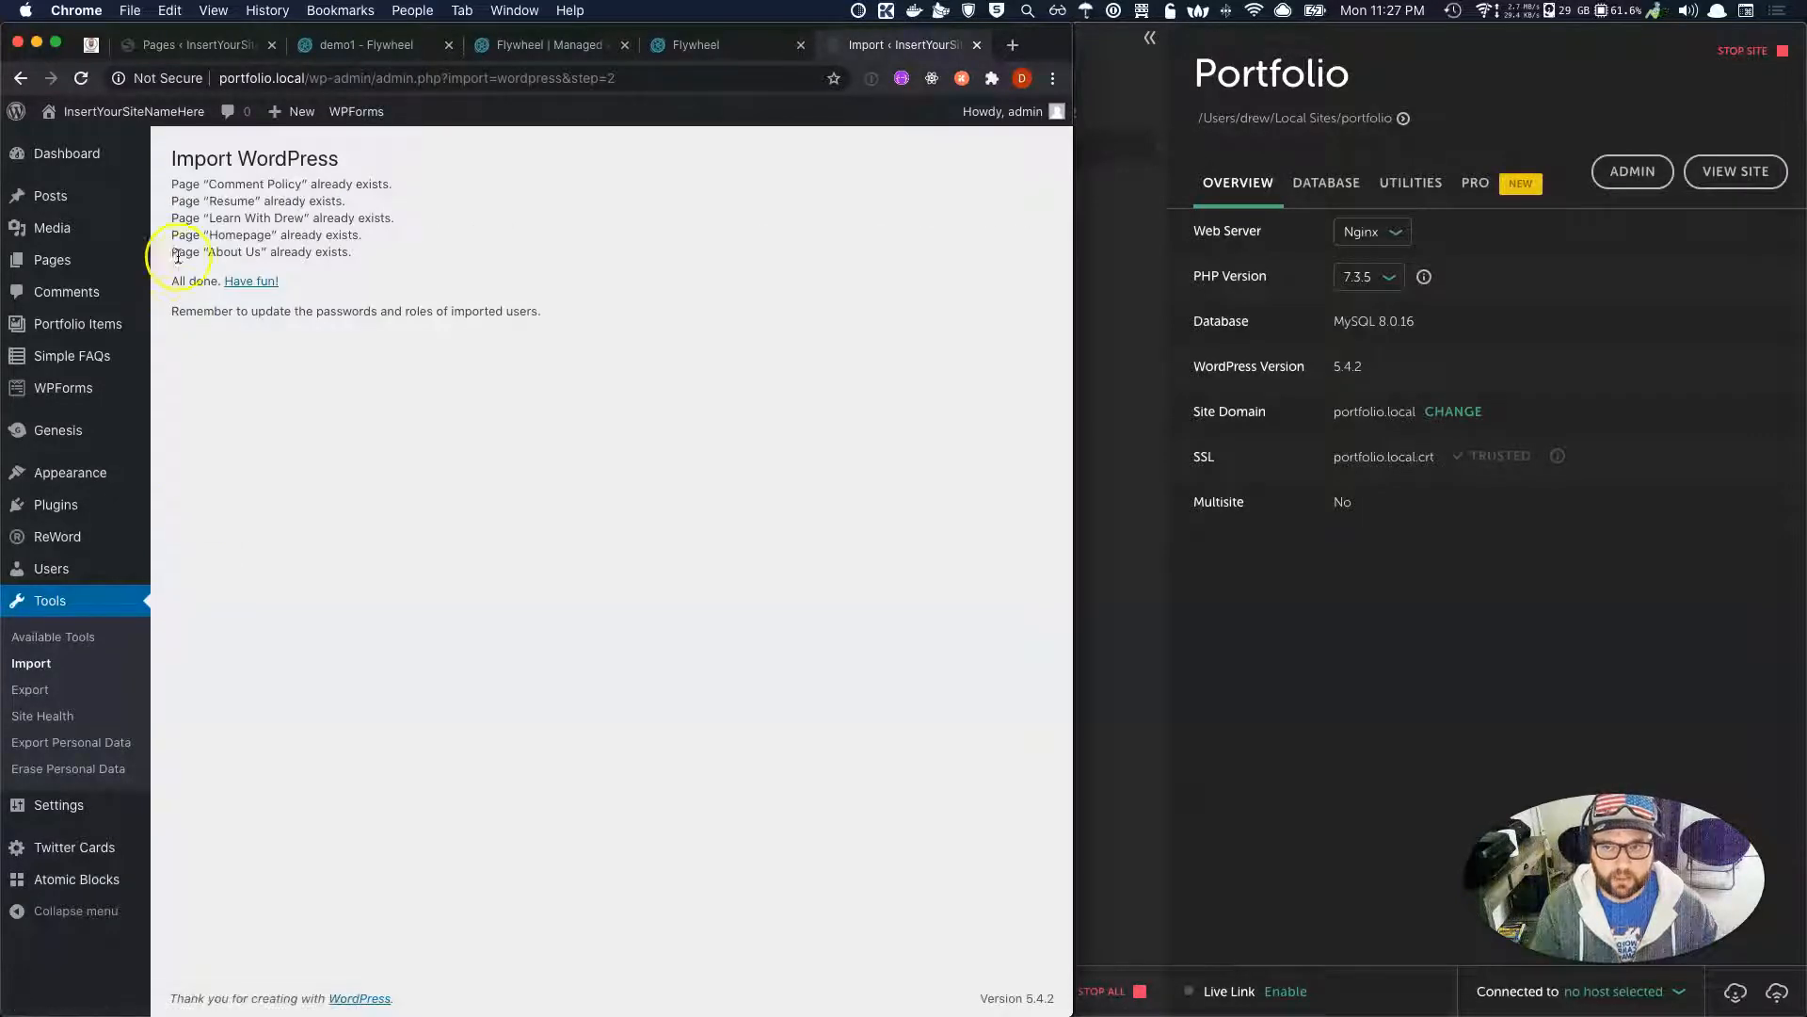
# Review the already-exists import messages, then select all pages in the Pages list for a bulk action.
pyautogui.moveTo(295, 209); pyautogui.dragTo(383, 269)
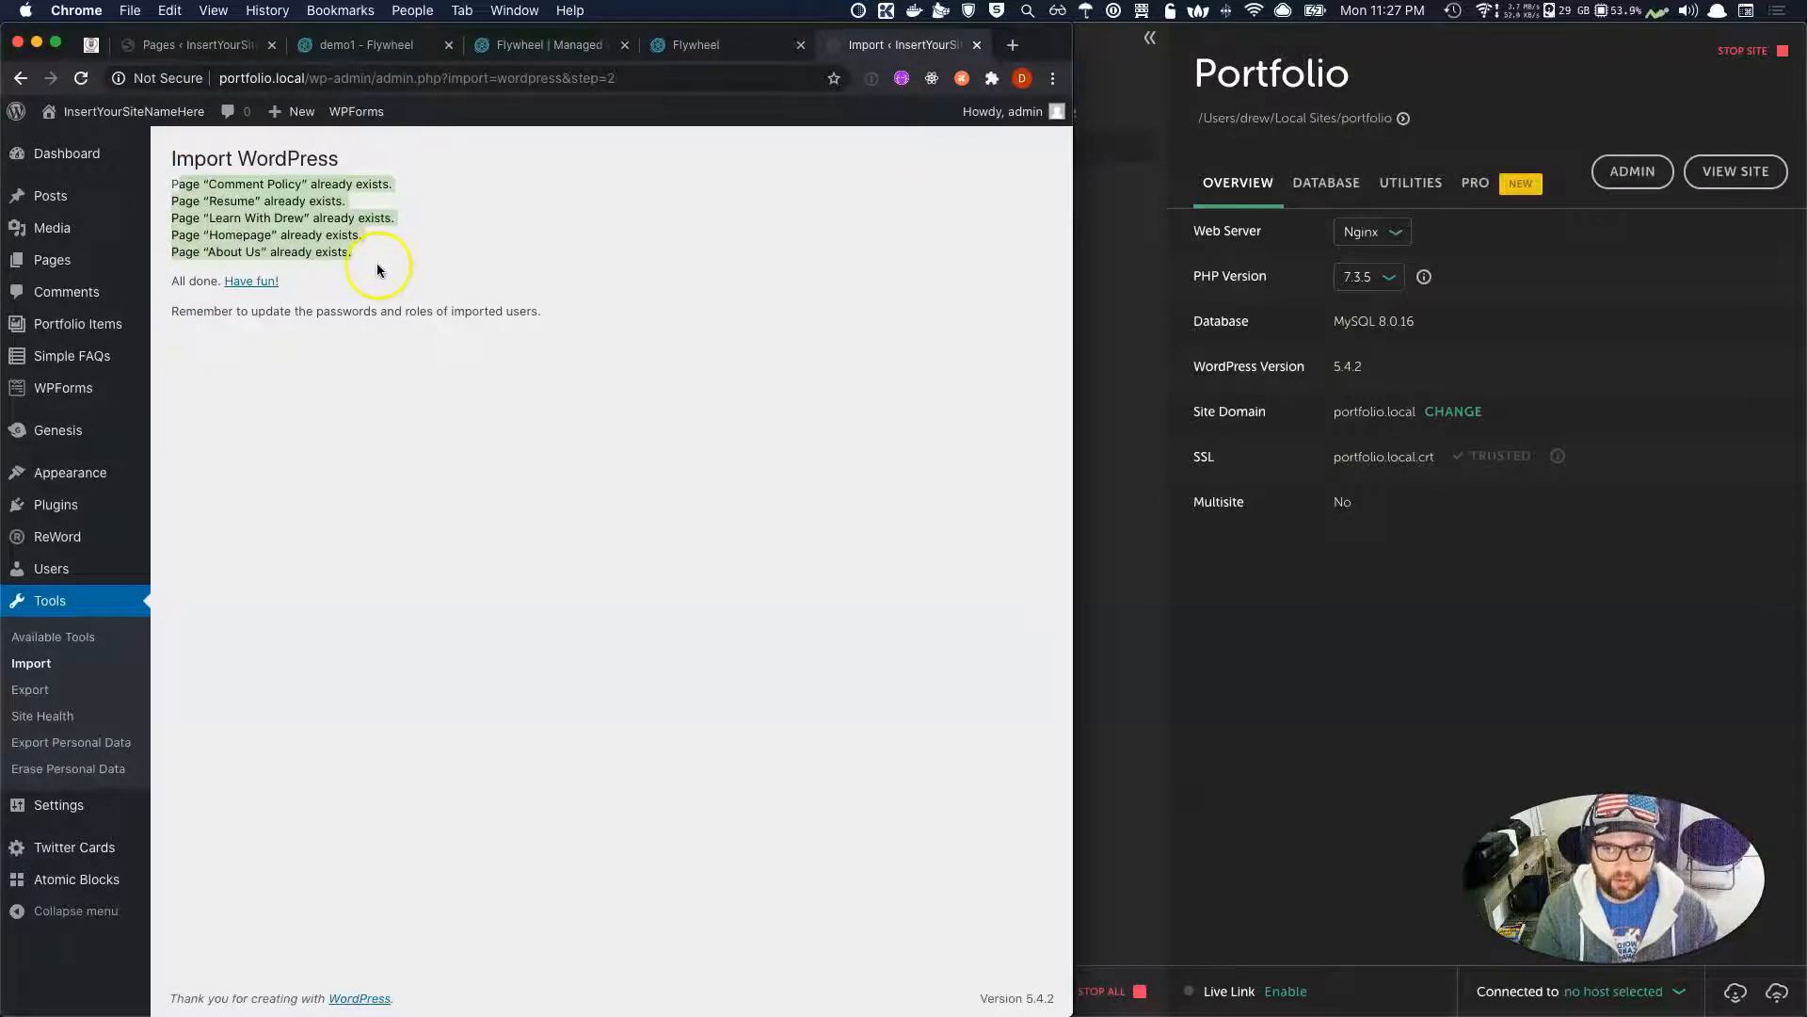
pyautogui.click(378, 269)
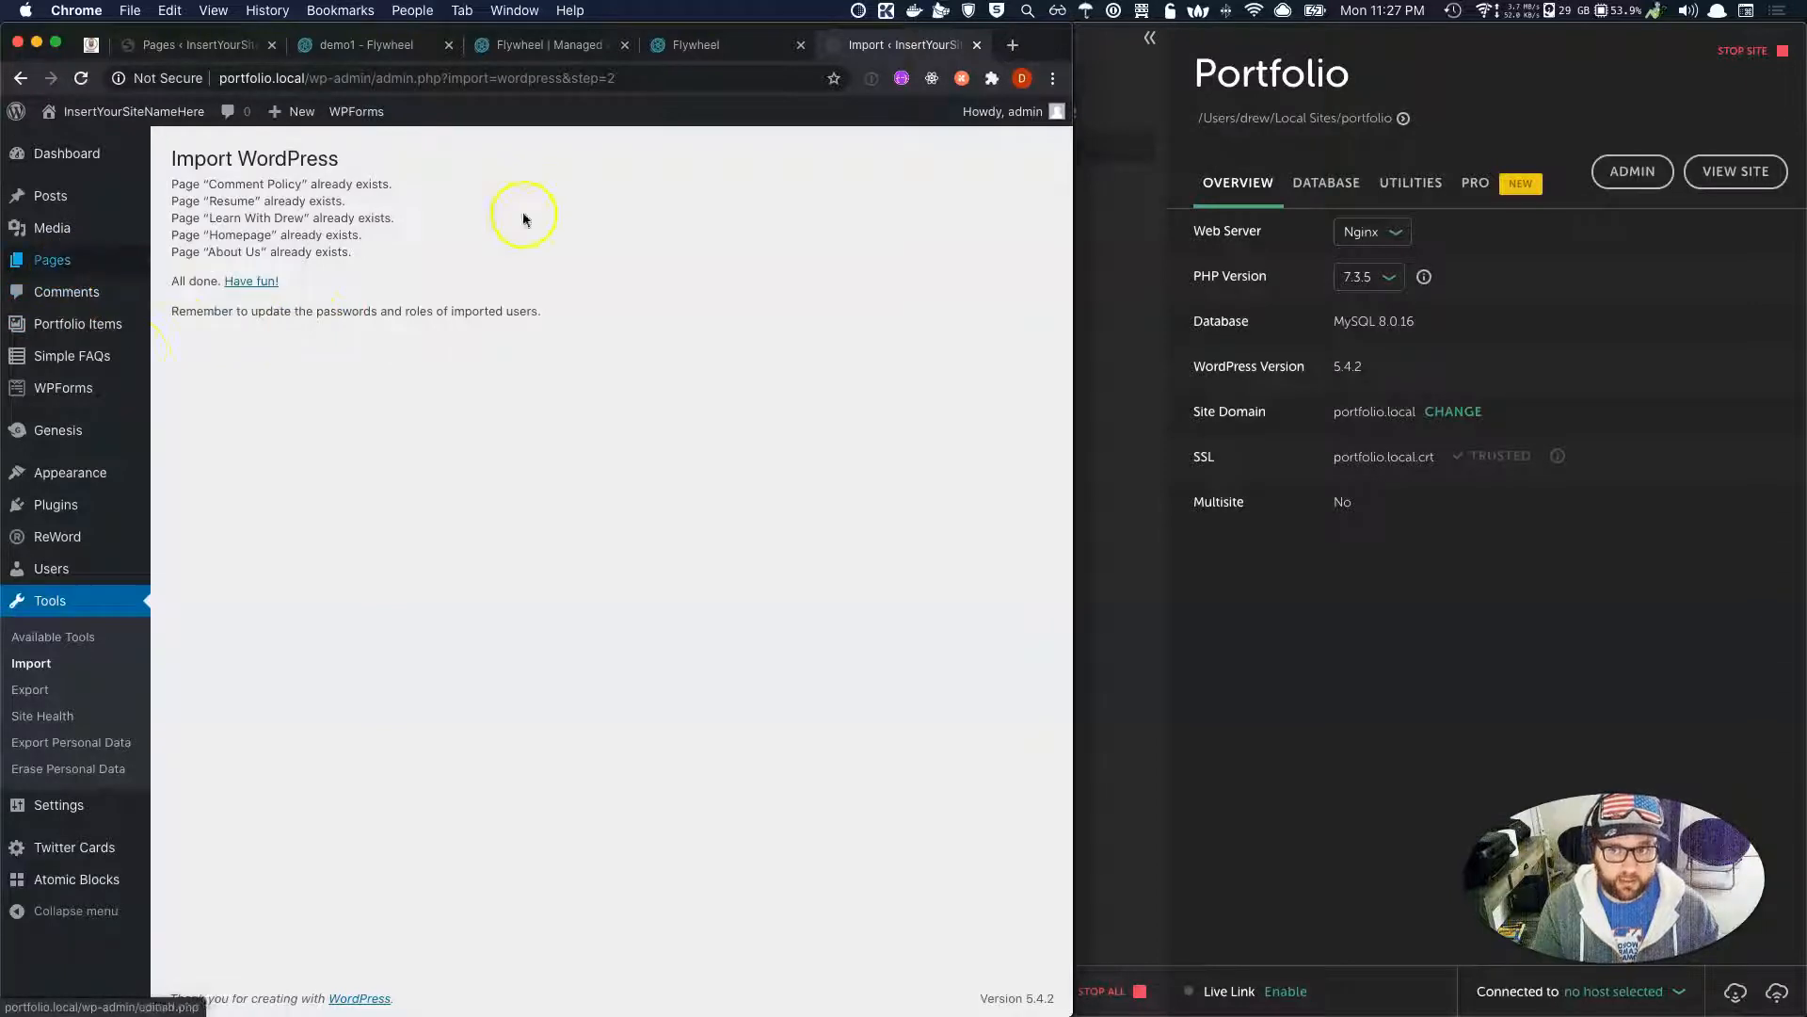
pyautogui.click(54, 258)
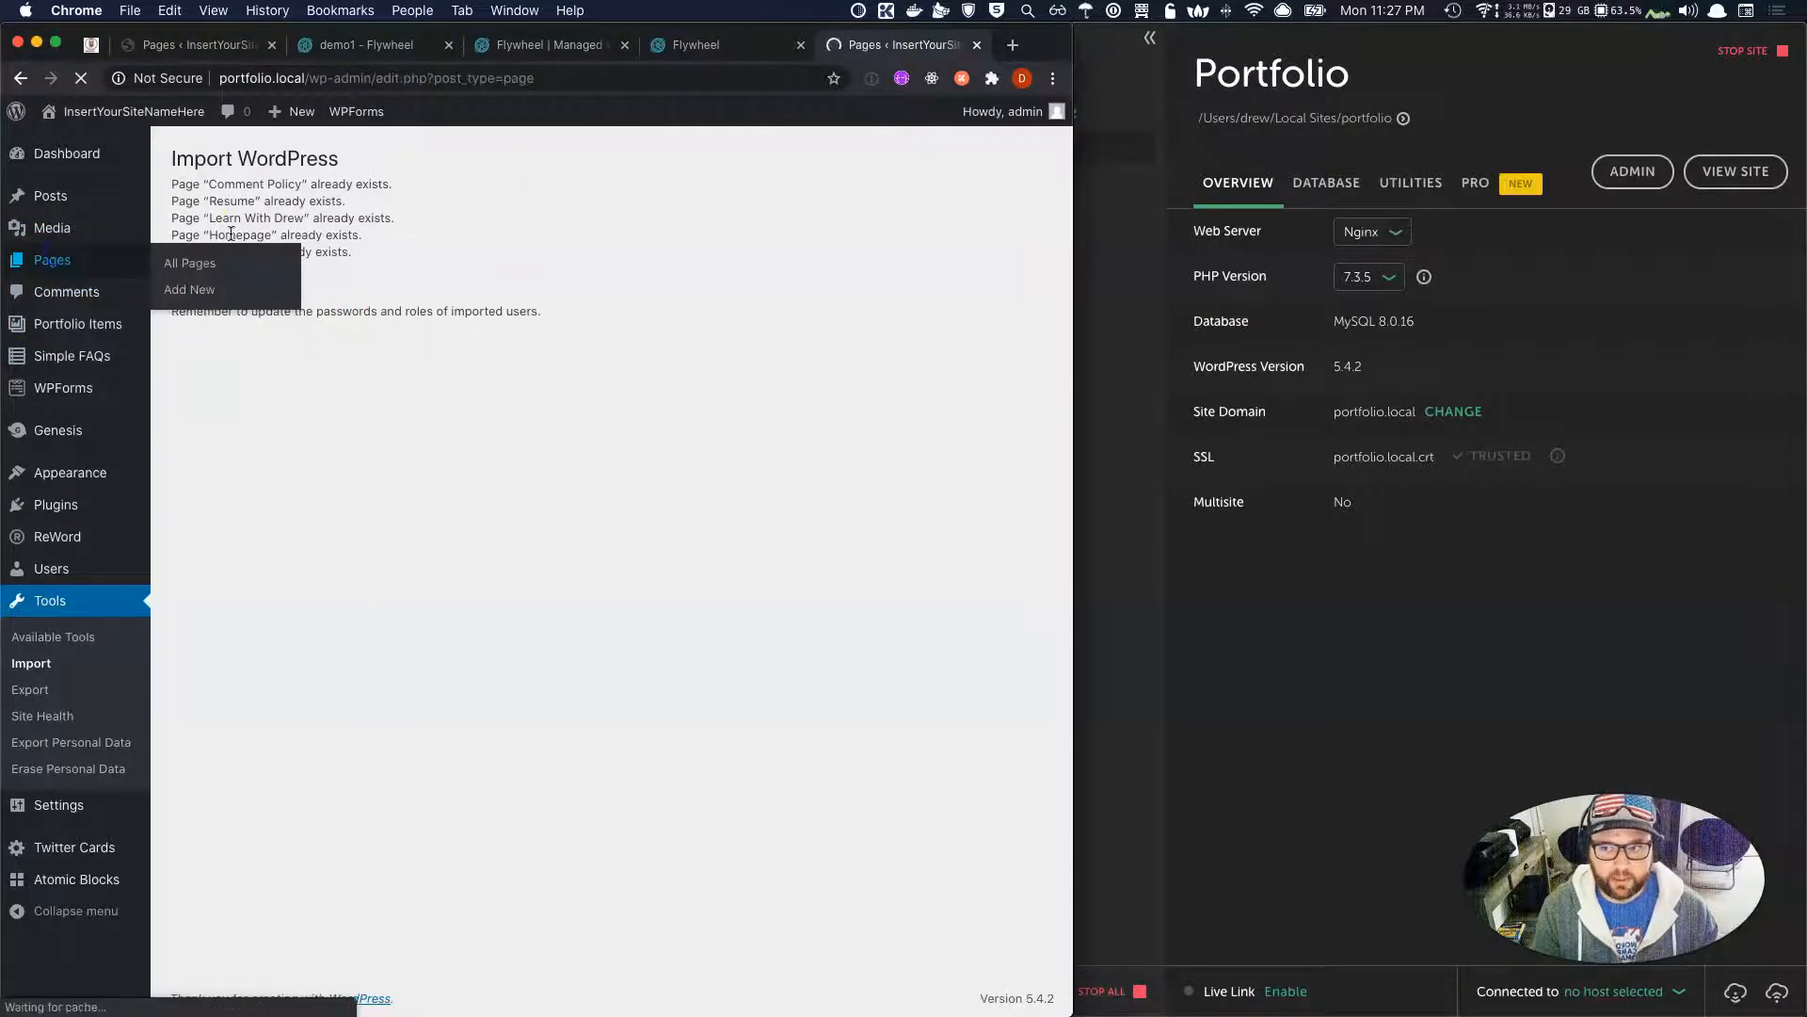
pyautogui.click(191, 267)
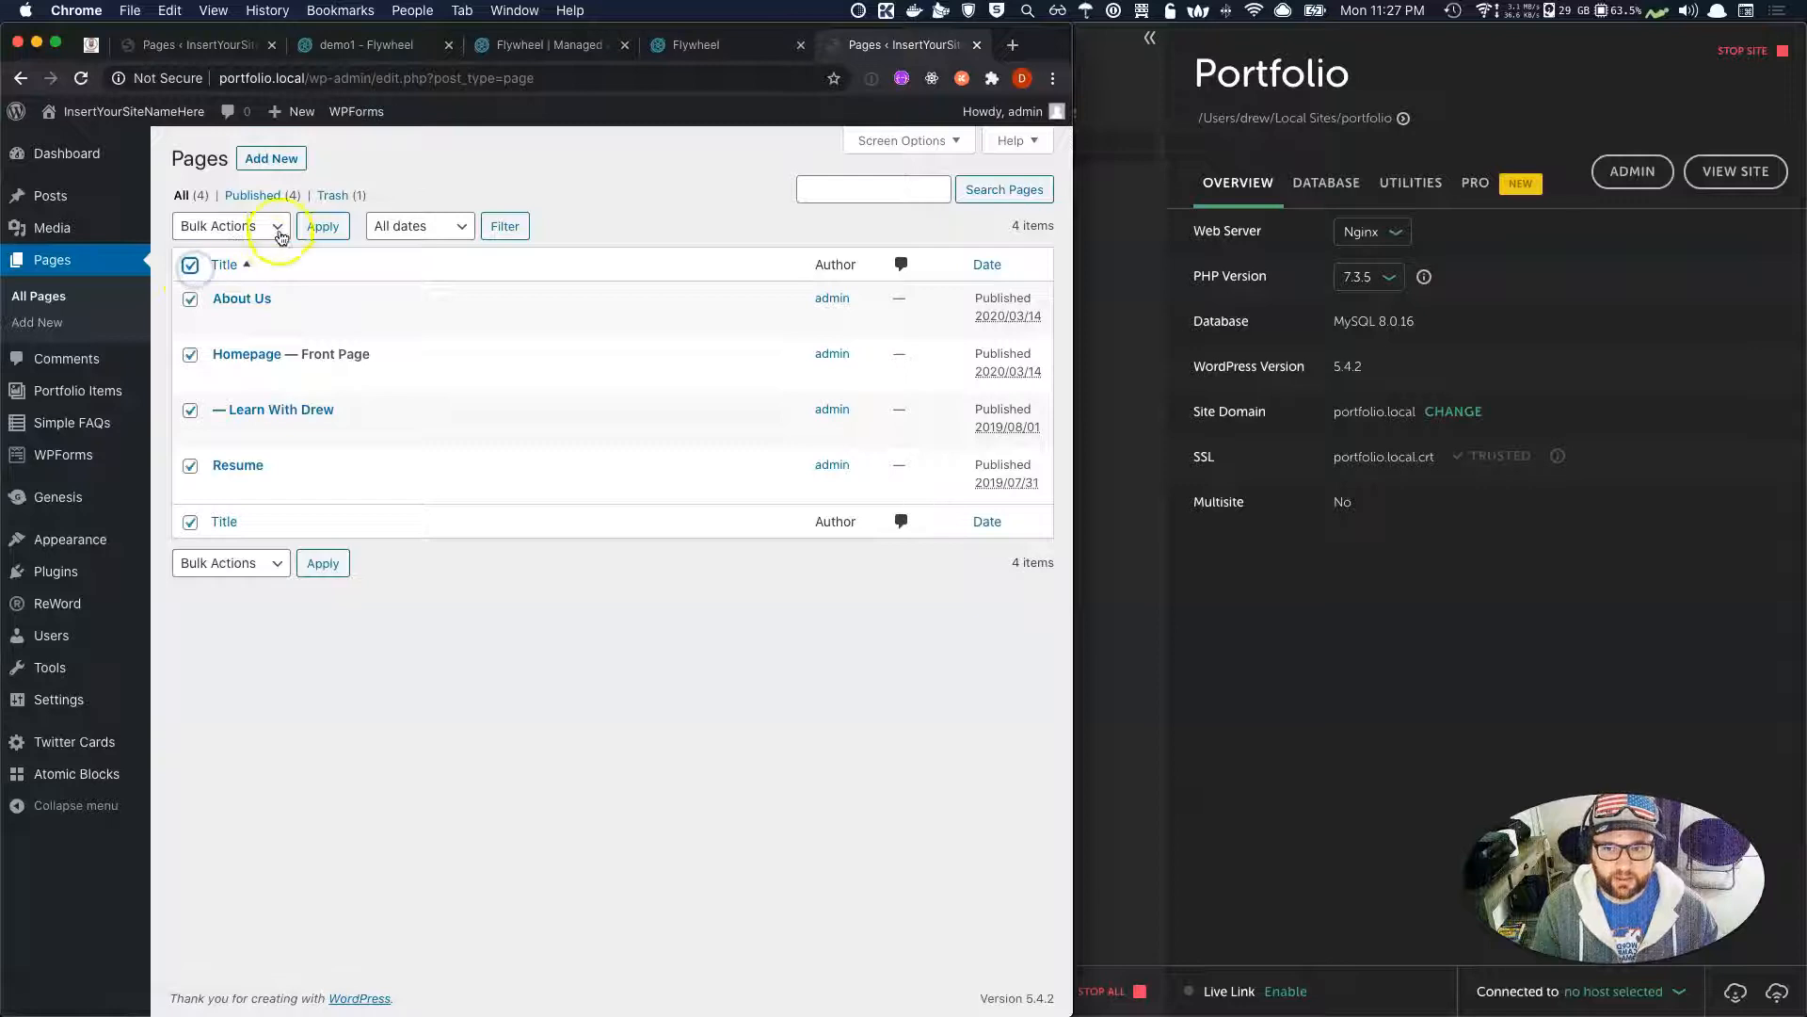
pyautogui.click(266, 227)
pyautogui.click(323, 229)
# Check the trash holds only Comment Policy, then return to the four published pages.
pyautogui.click(340, 198)
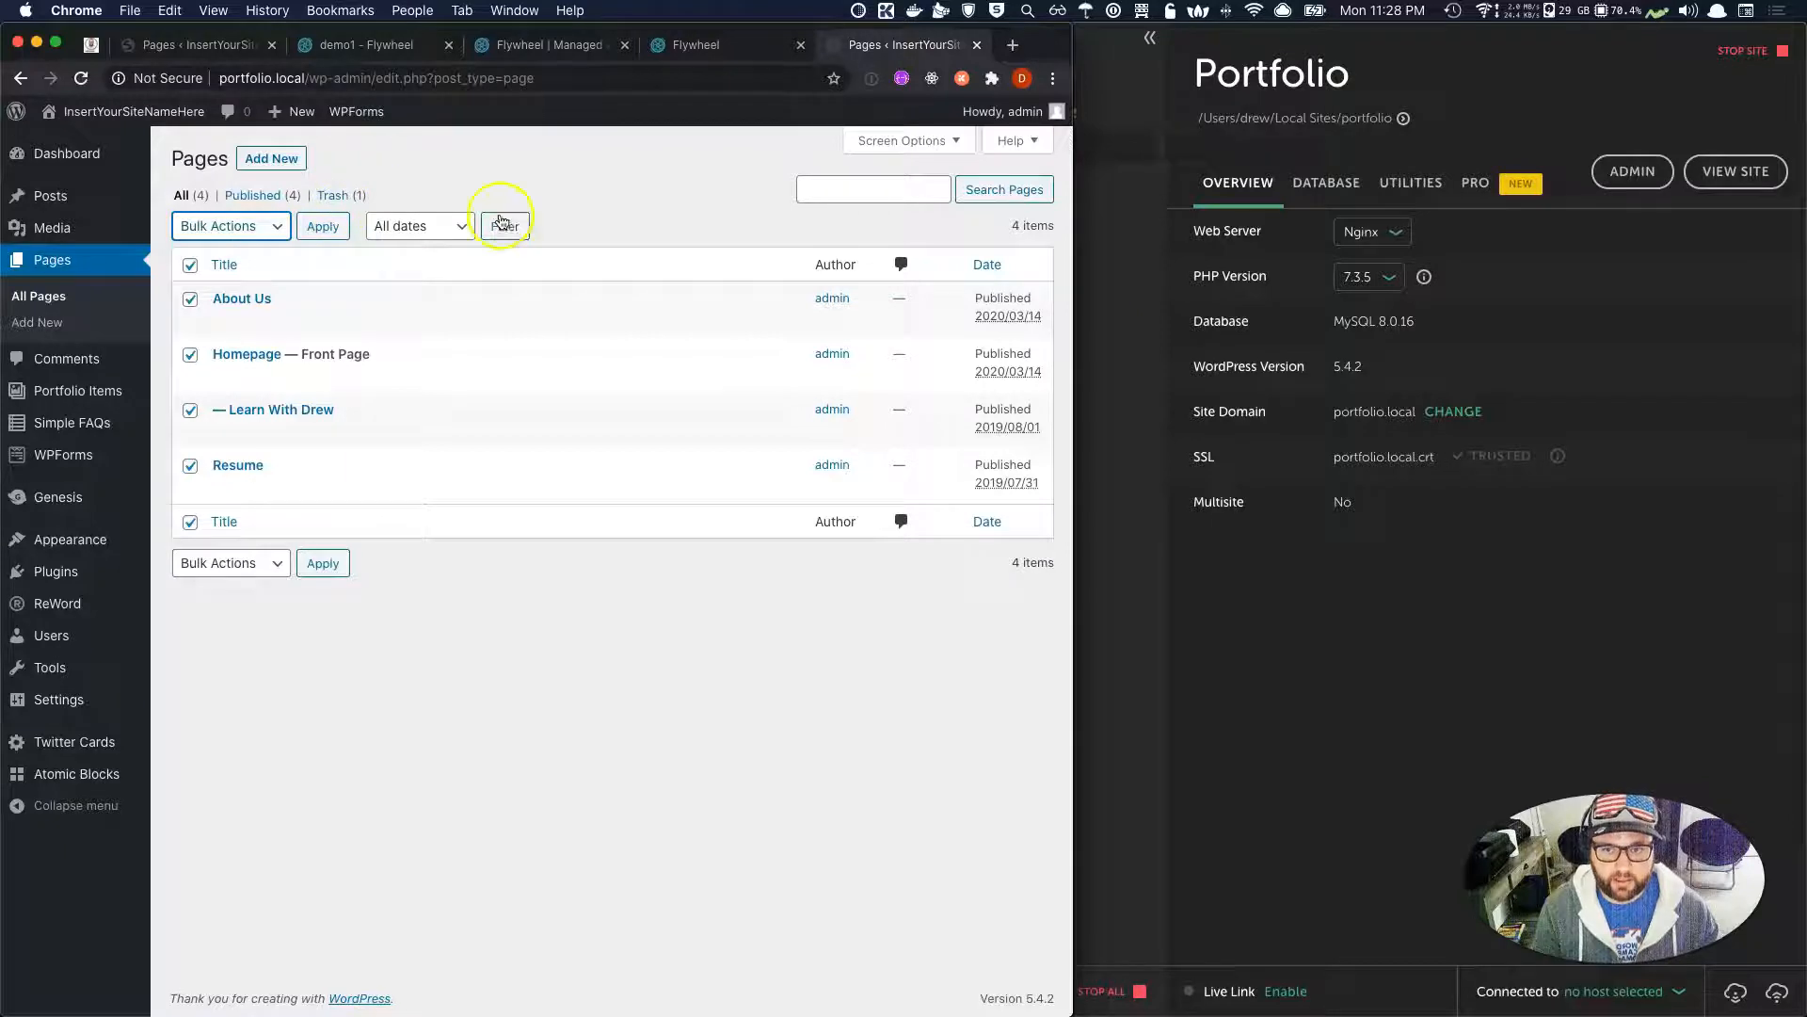
pyautogui.click(328, 197)
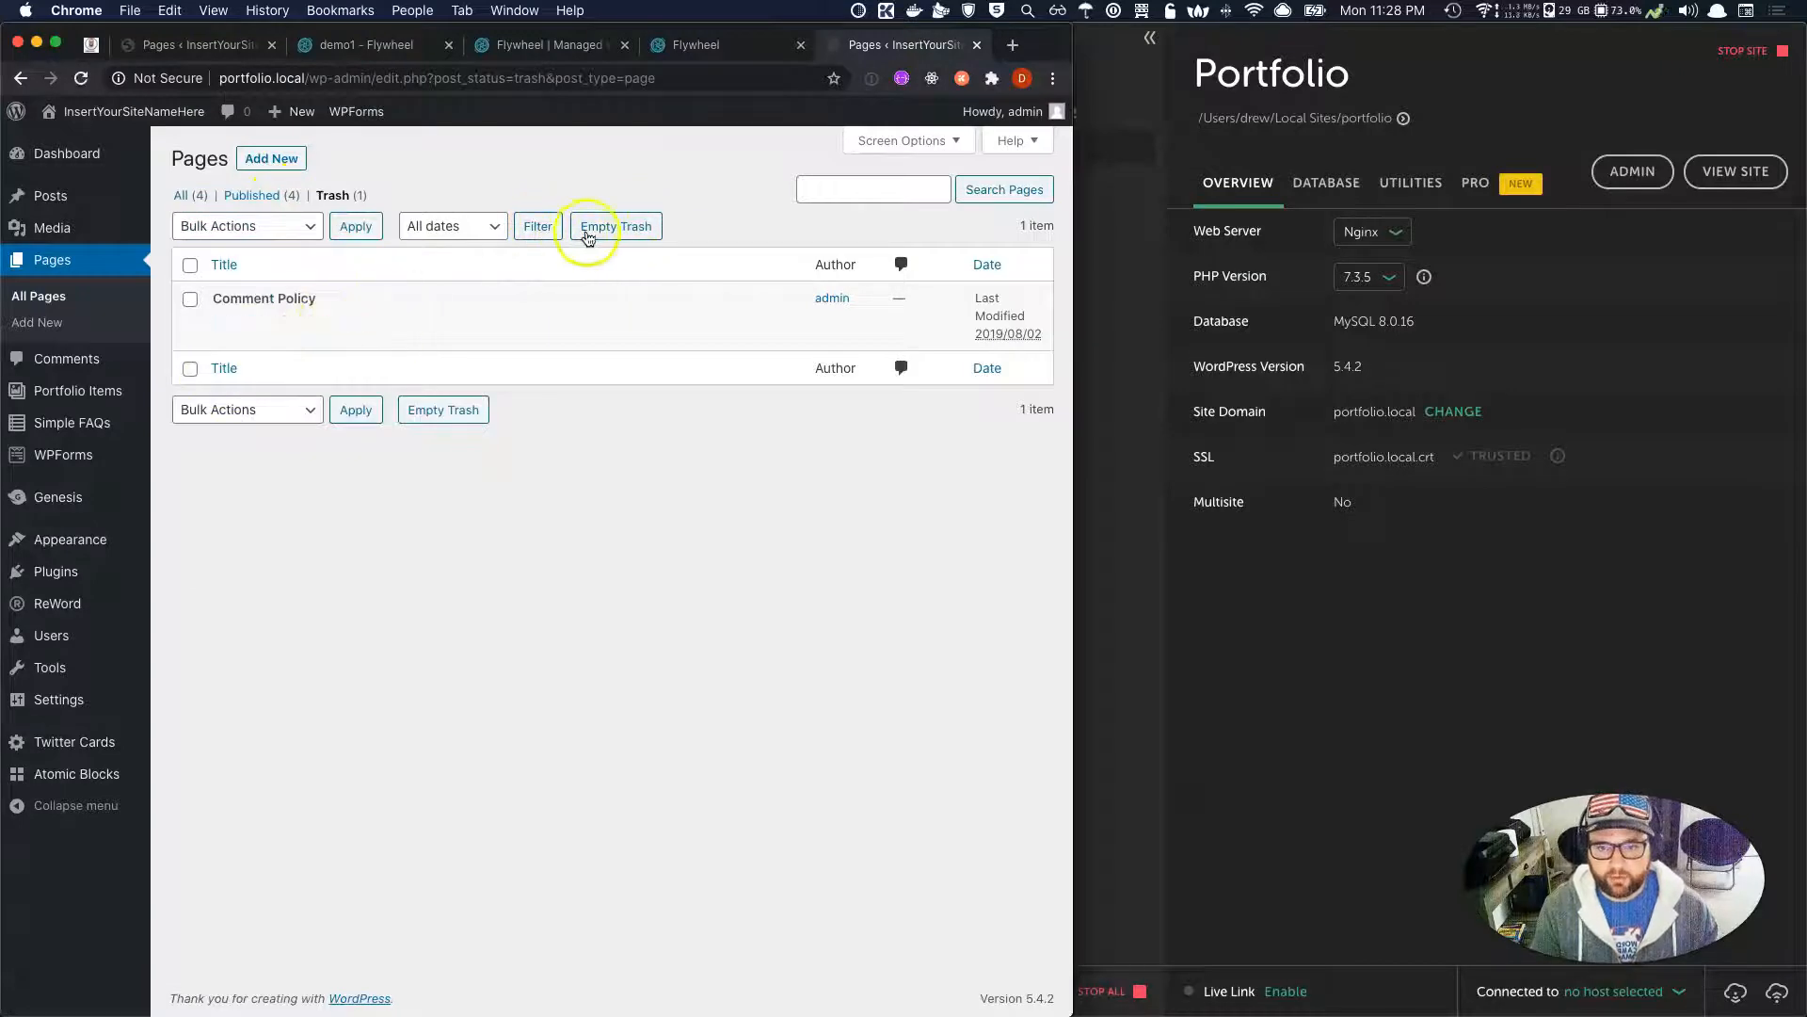
pyautogui.click(183, 195)
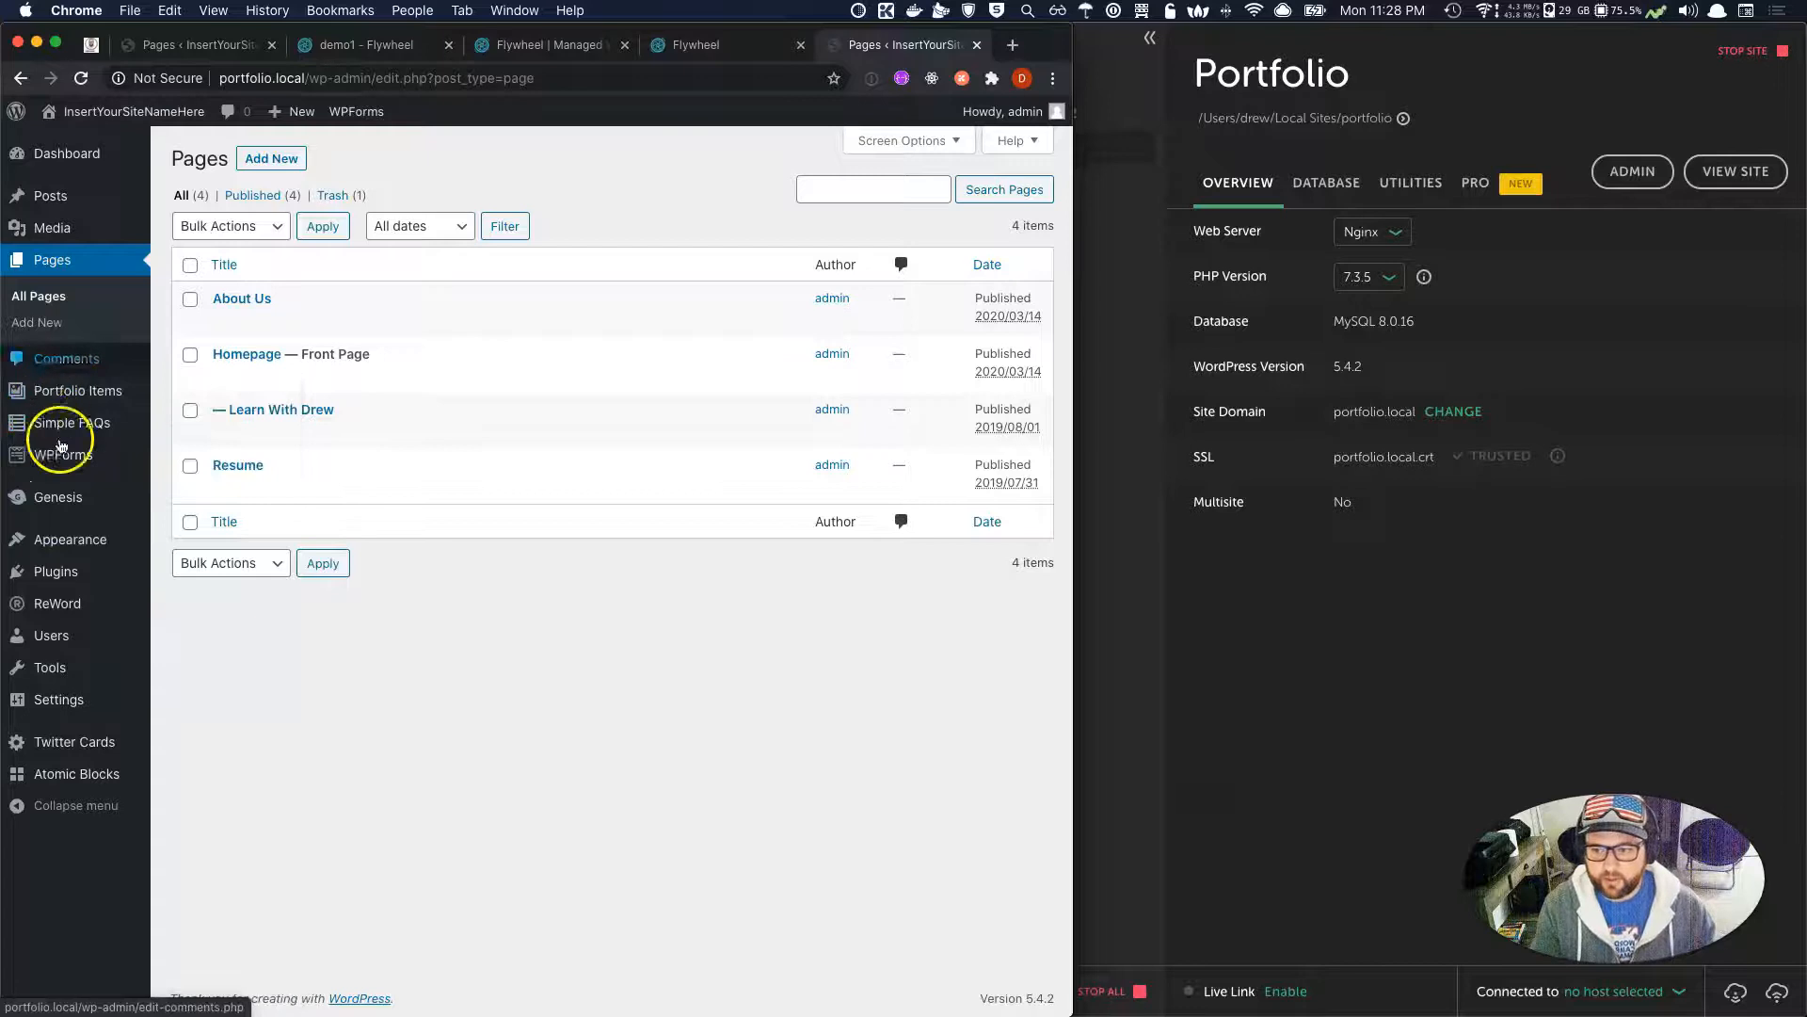
pyautogui.moveTo(65, 540)
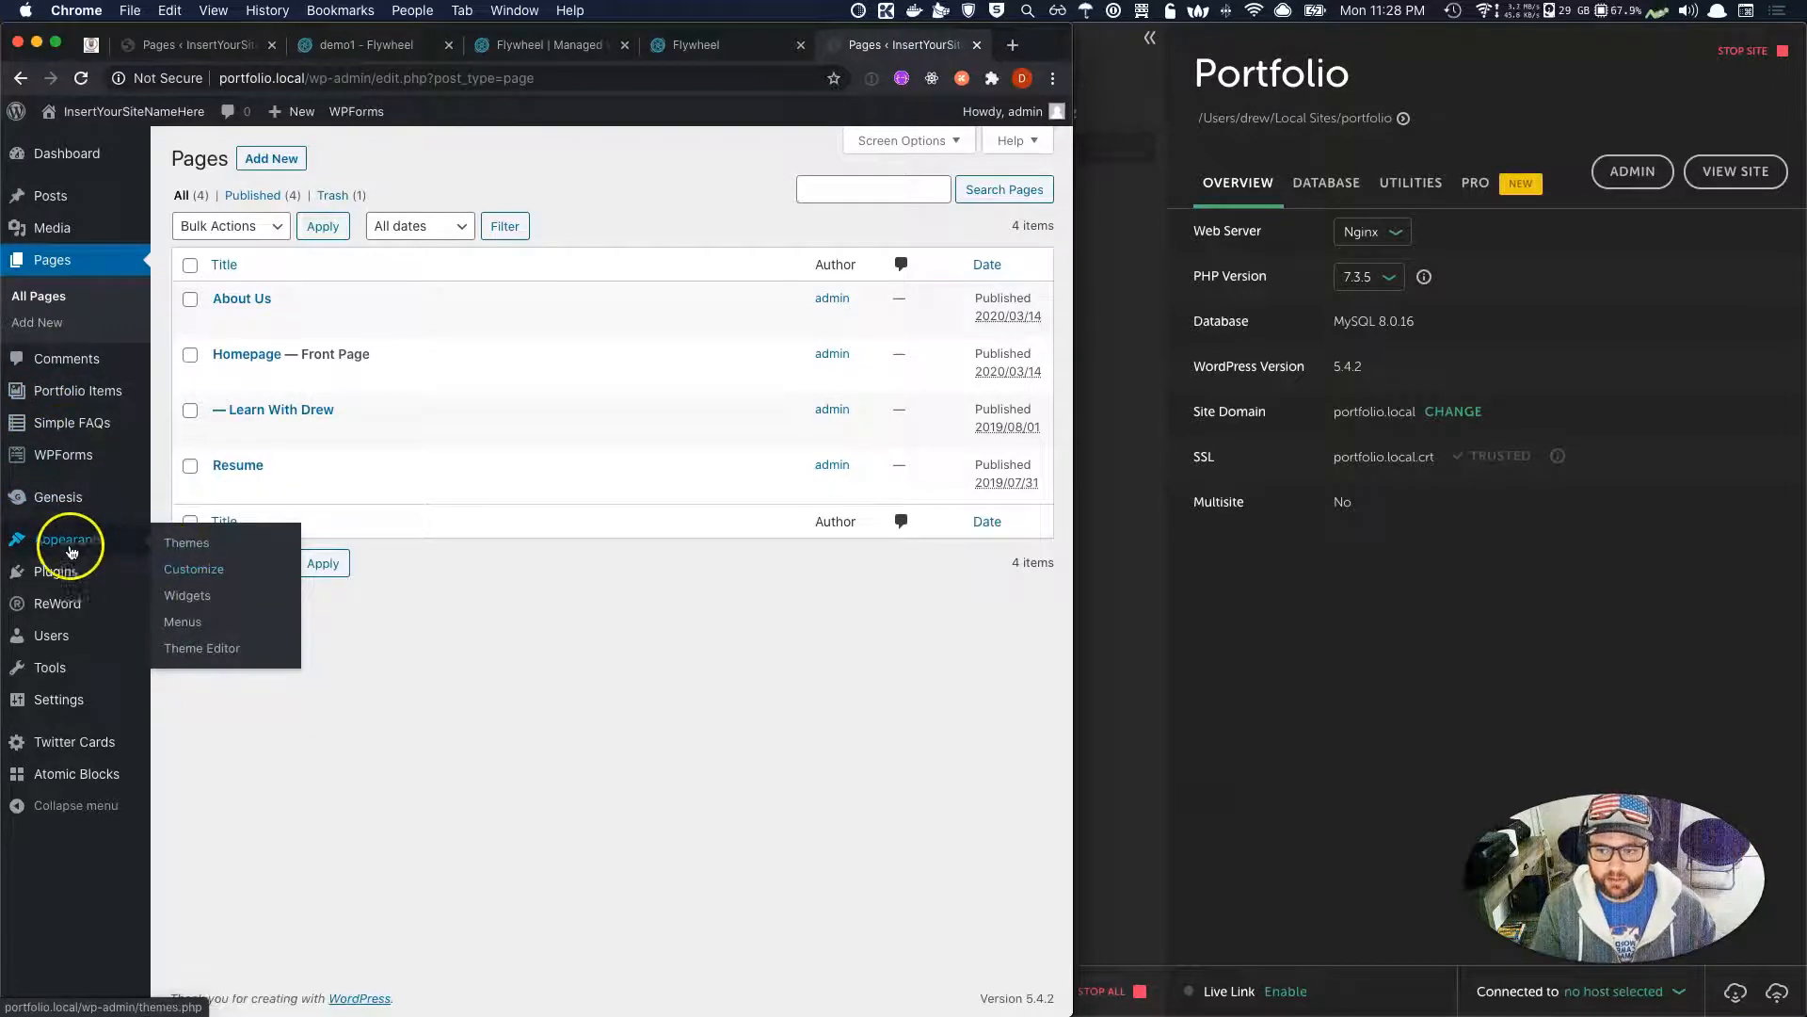
# In the Customizer's homepage settings, keep Homepage as the static front page.
pyautogui.click(189, 567)
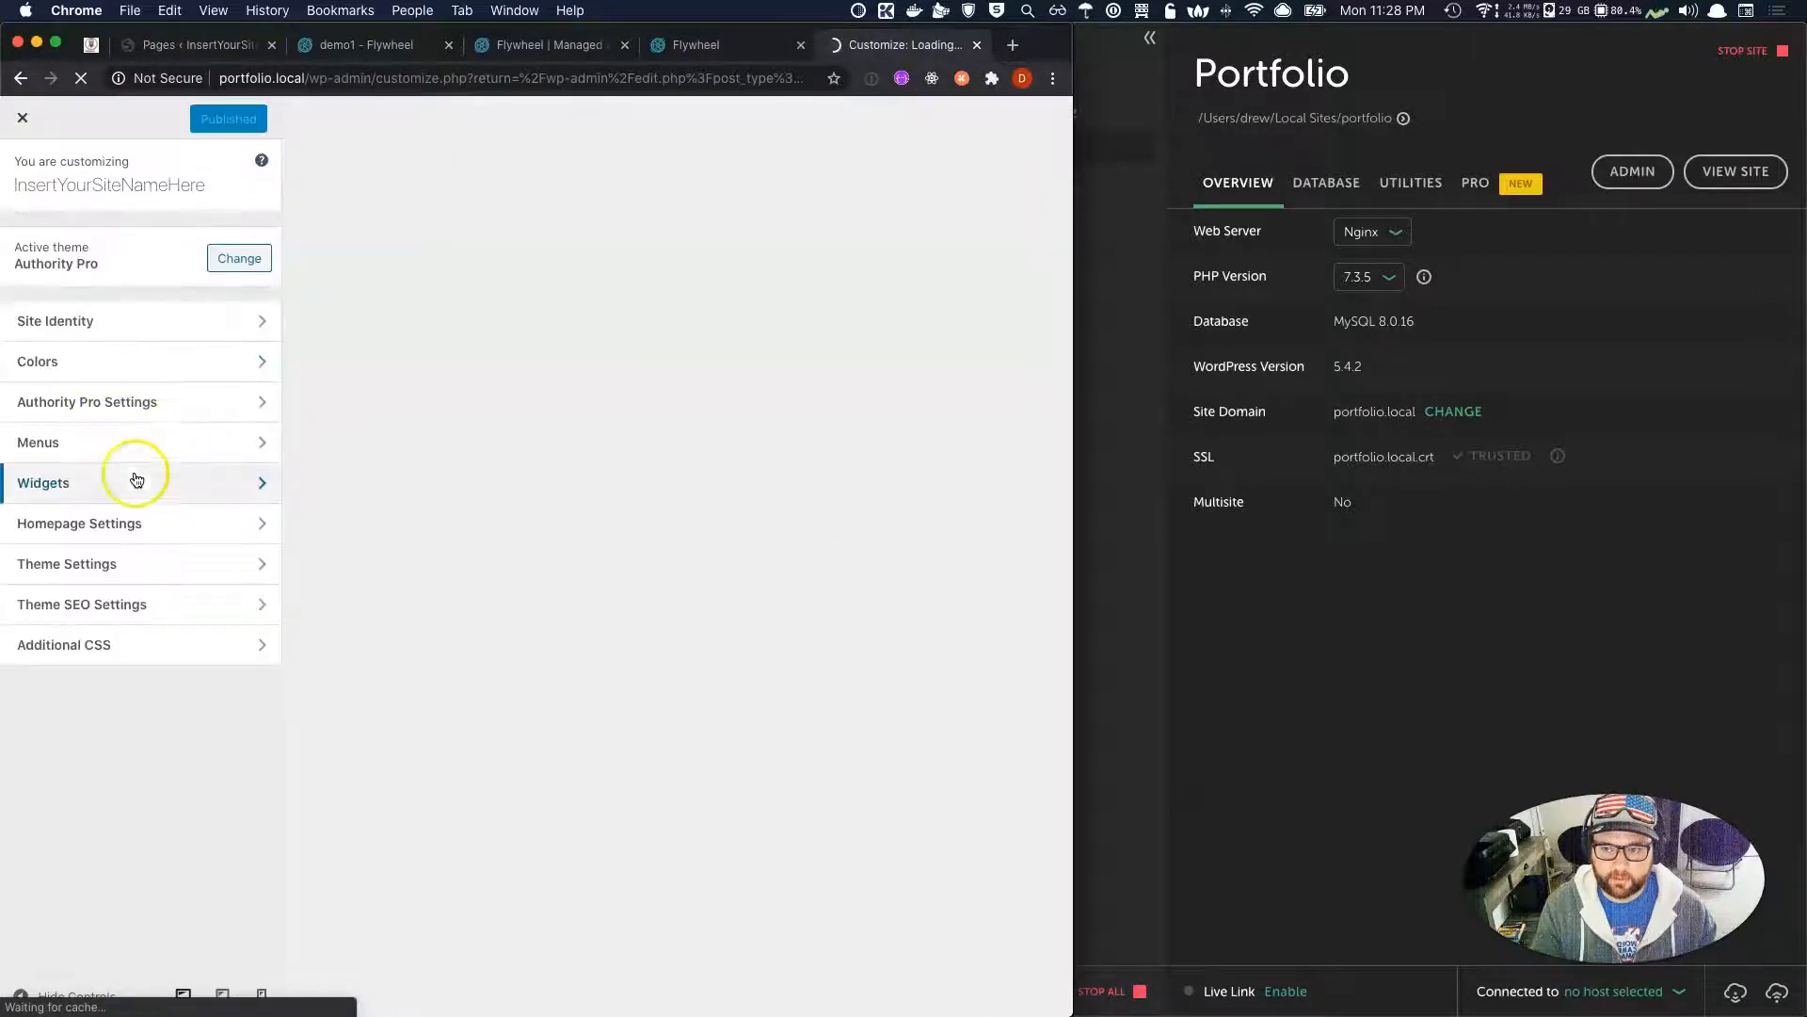
pyautogui.click(60, 524)
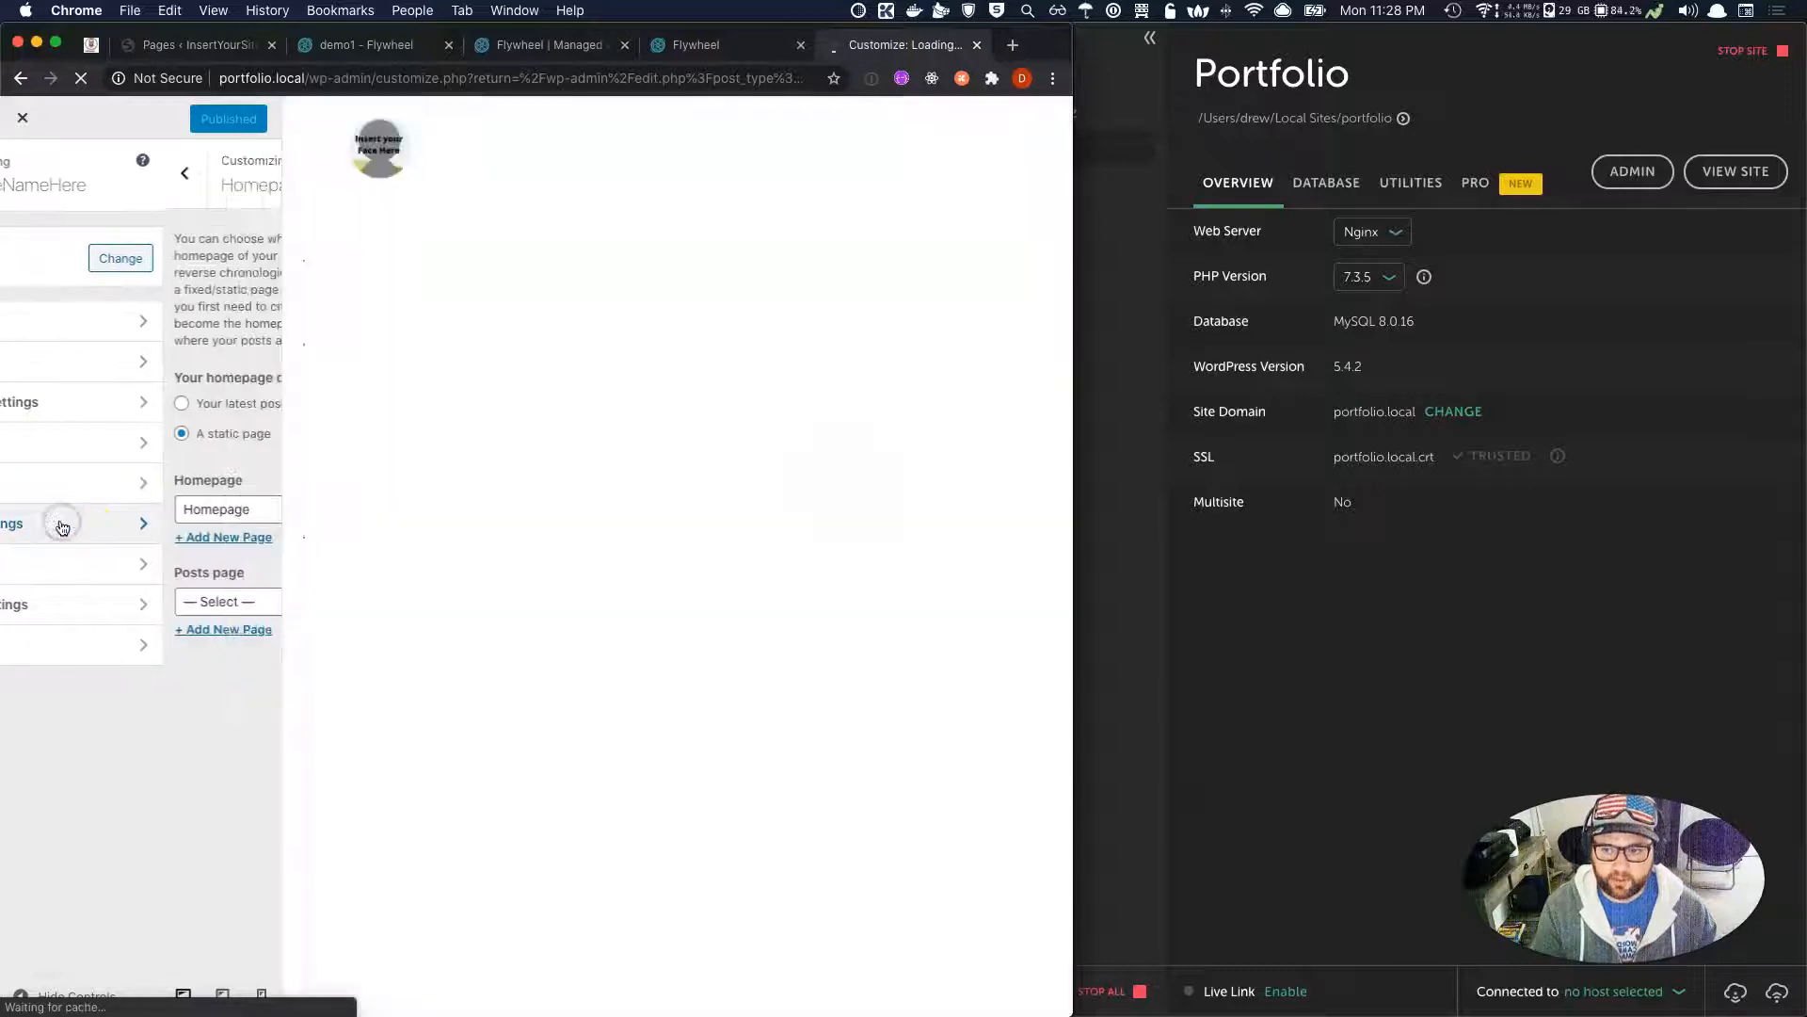
pyautogui.click(167, 509)
pyautogui.click(165, 509)
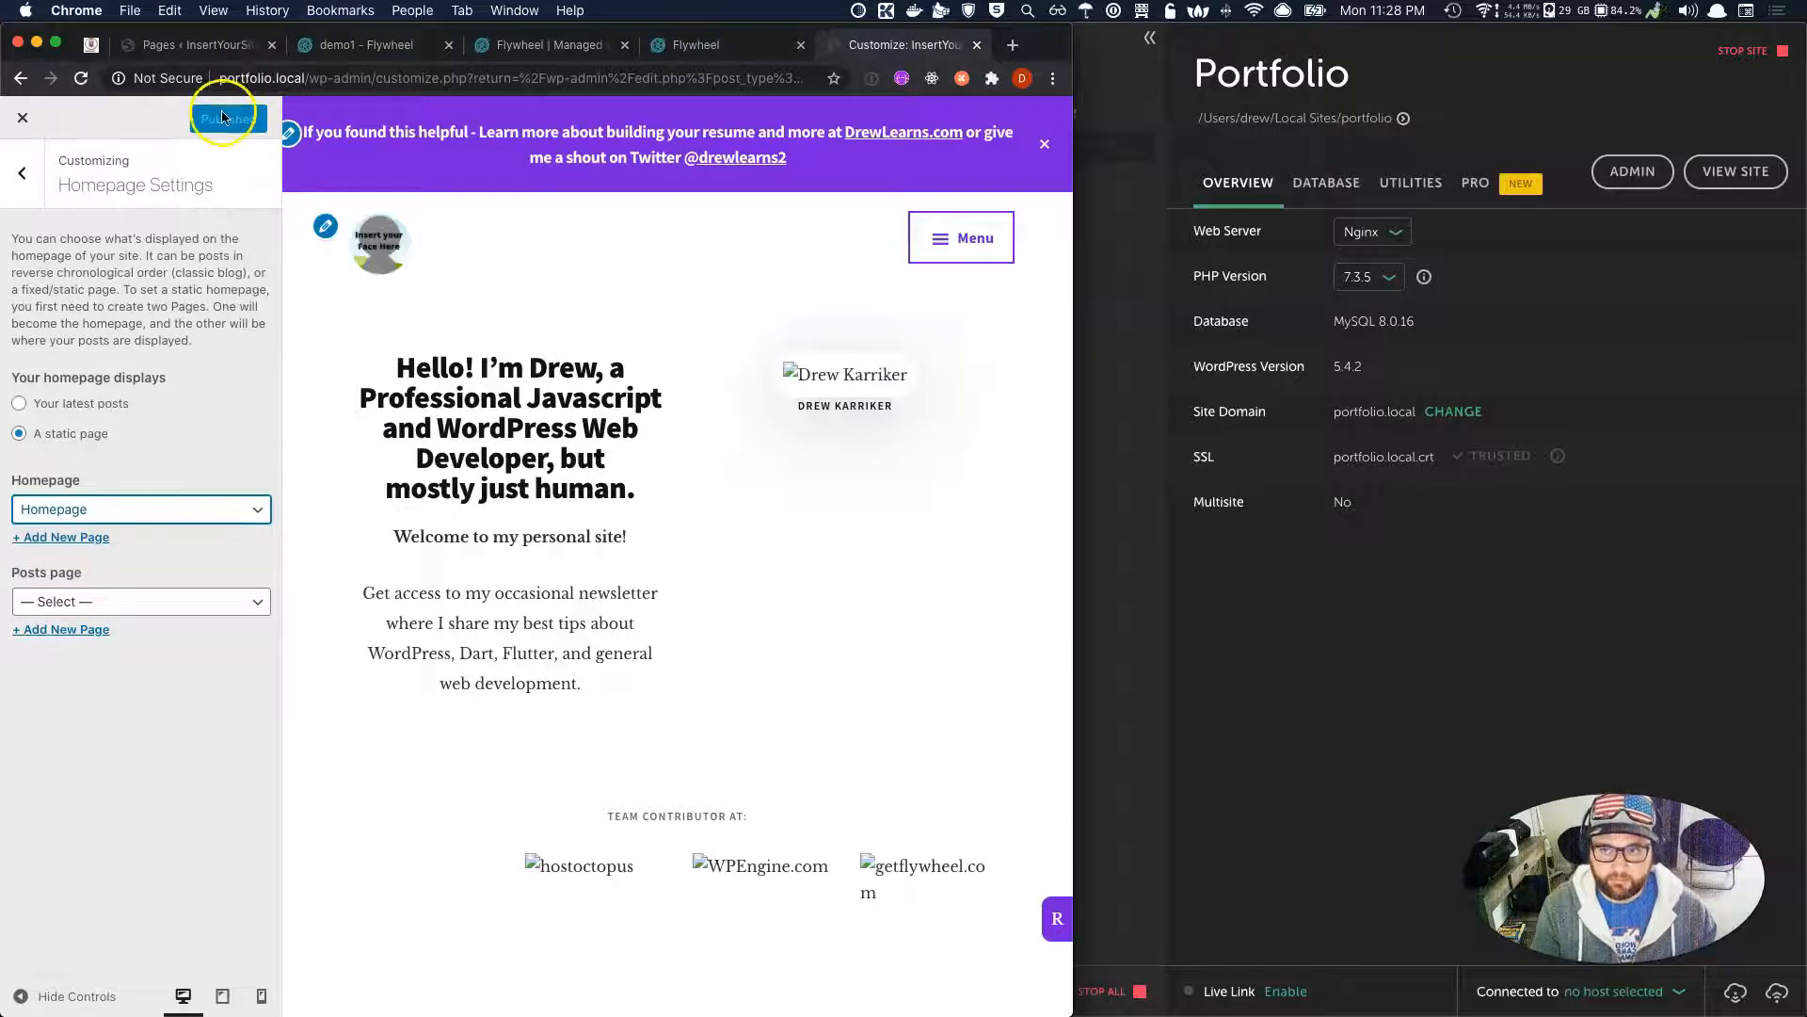
# Close the Customizer and visit portfolio.local's front page.
pyautogui.click(23, 119)
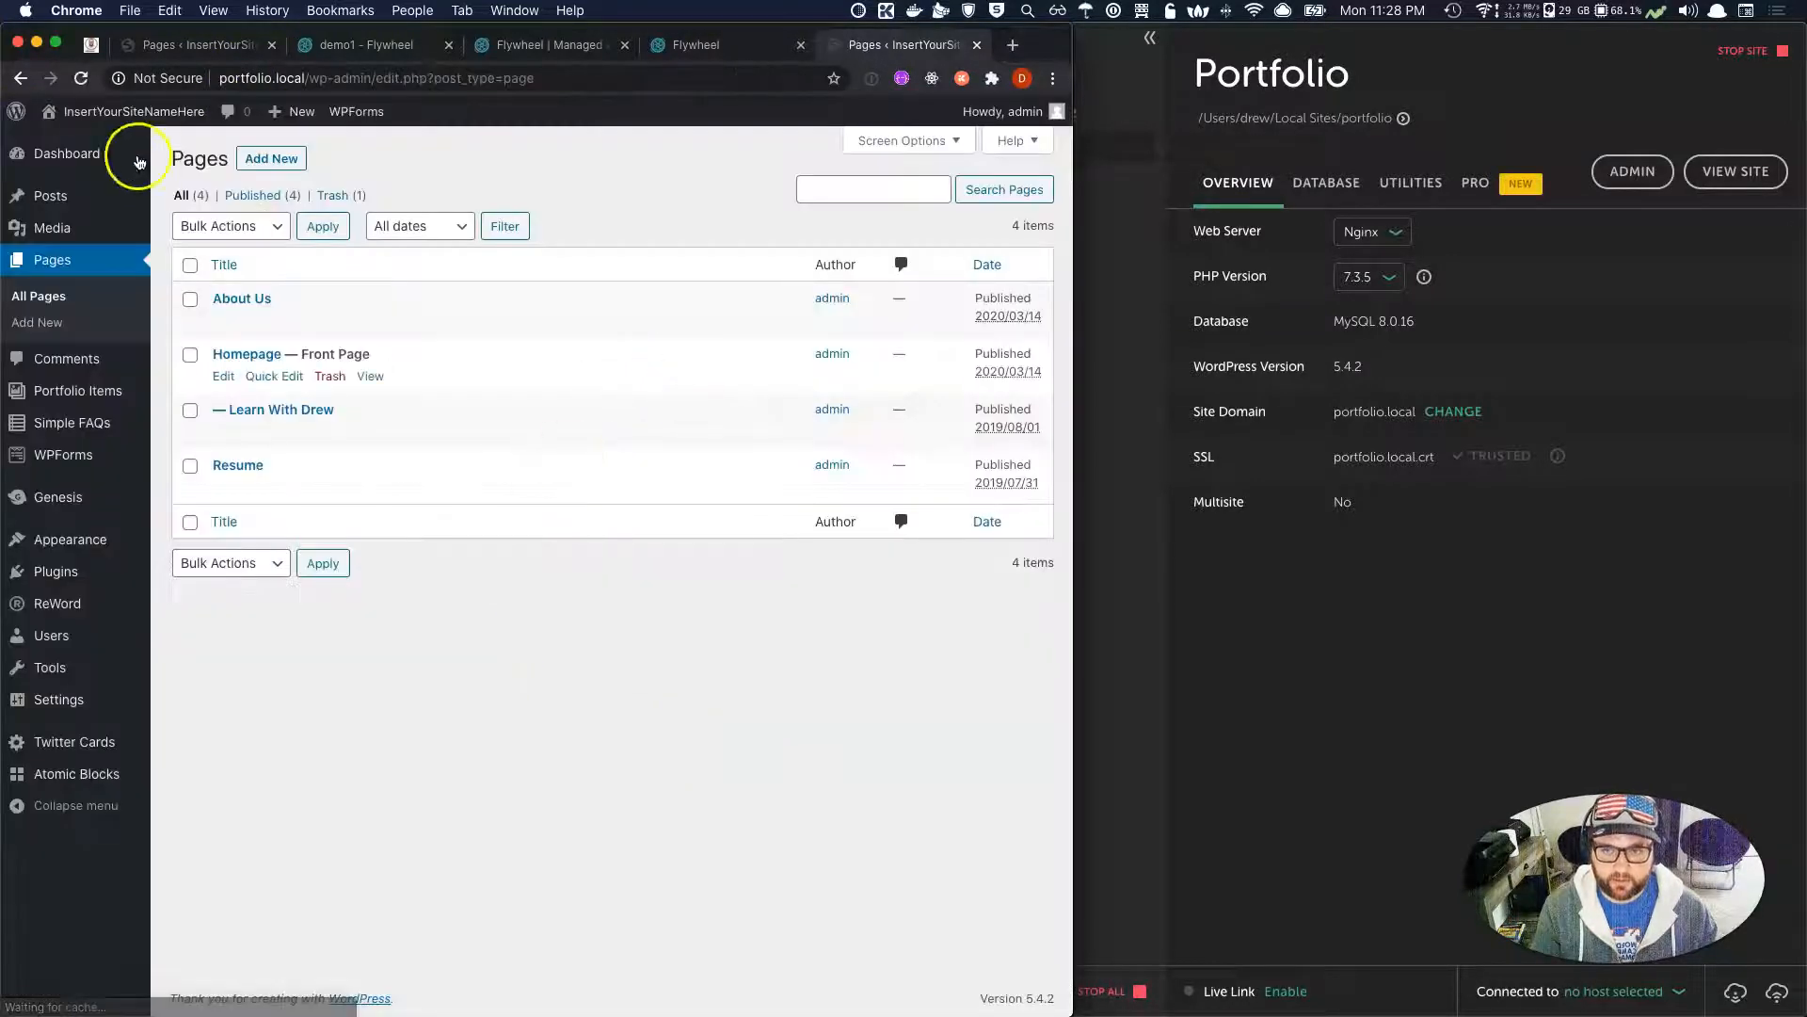
pyautogui.moveTo(90, 113)
pyautogui.click(90, 146)
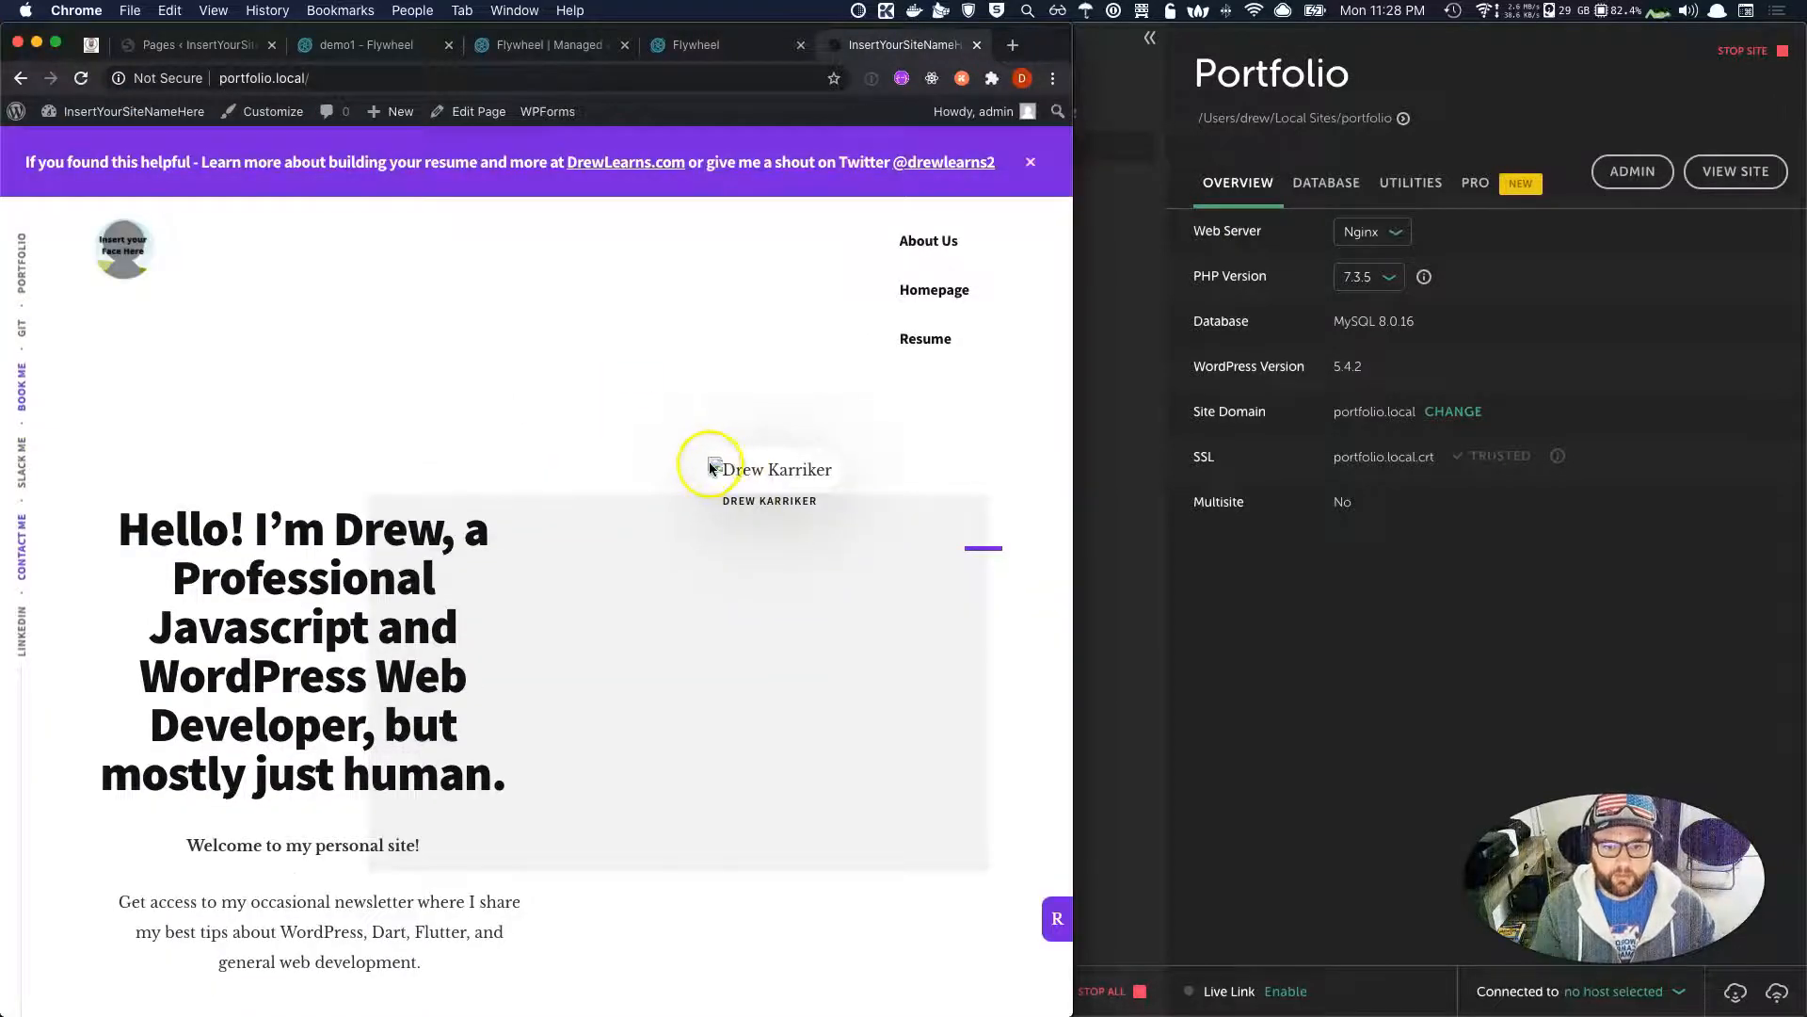
# Check the DevTools console's 502 errors behind the front page's broken images, then switch to Local.
pyautogui.scroll(-3, 725, 482)
pyautogui.scroll(-5, 724, 478)
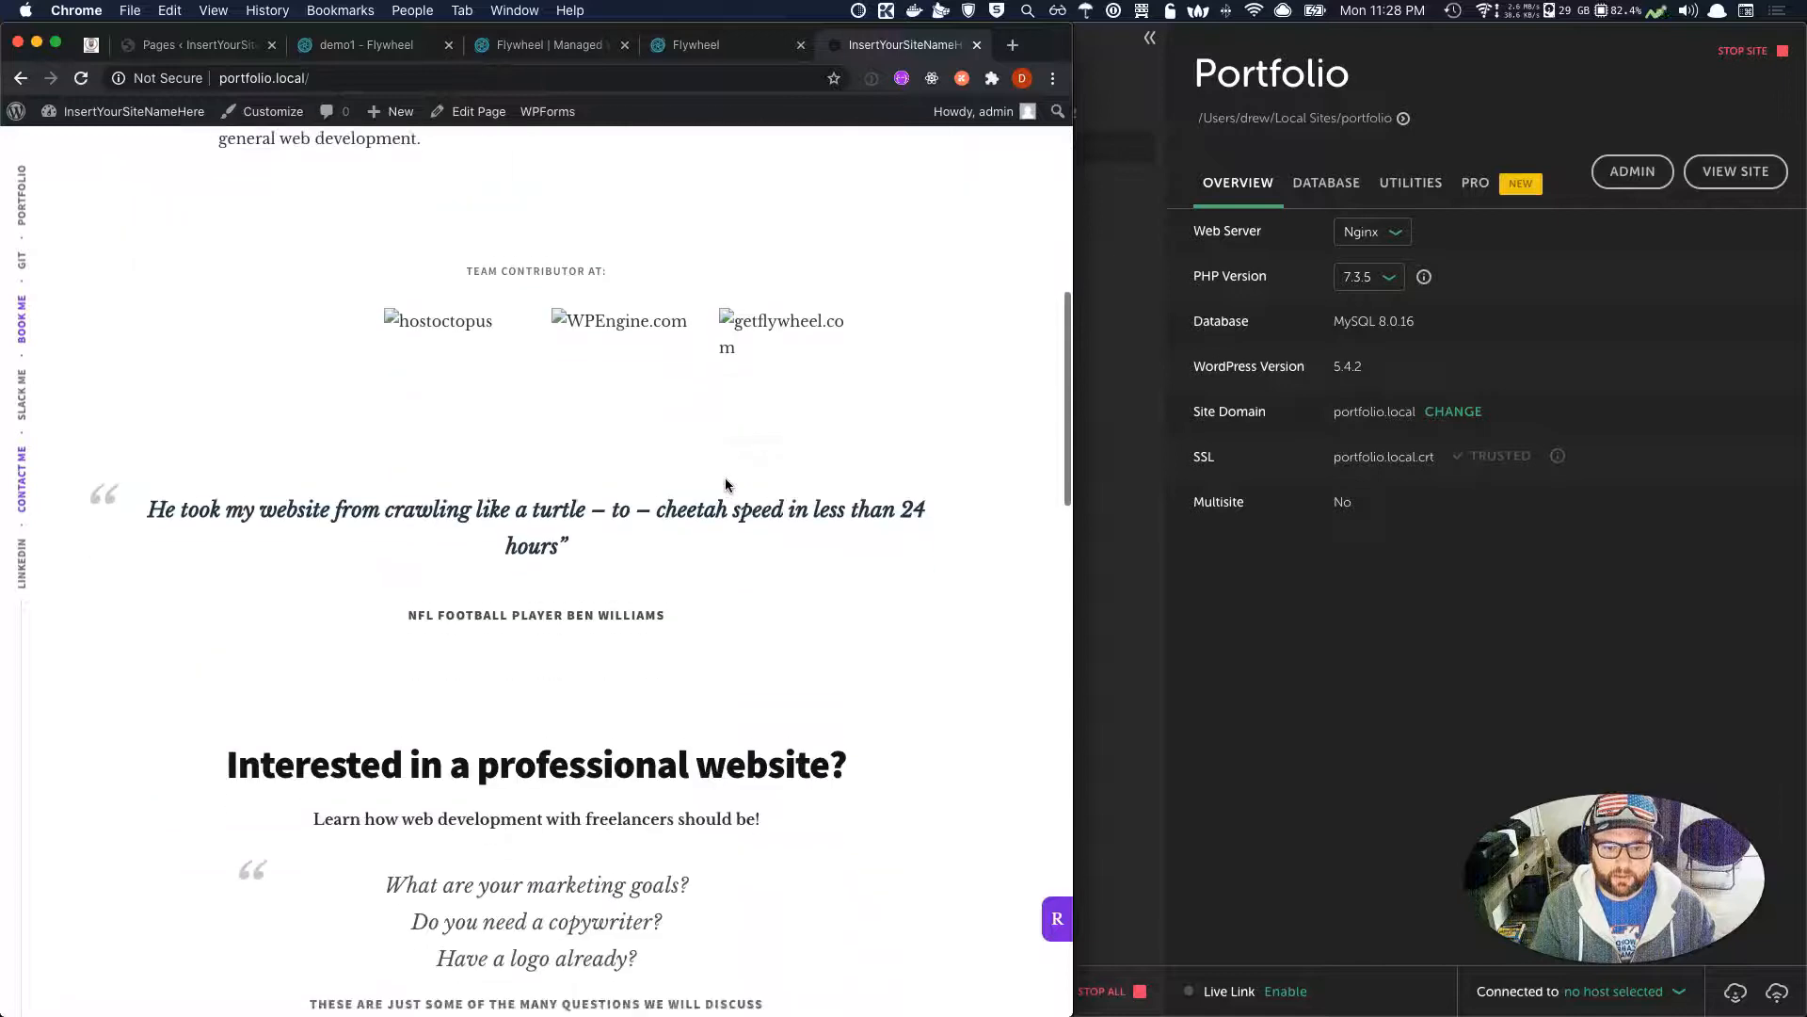
pyautogui.scroll(10, 1045, 746)
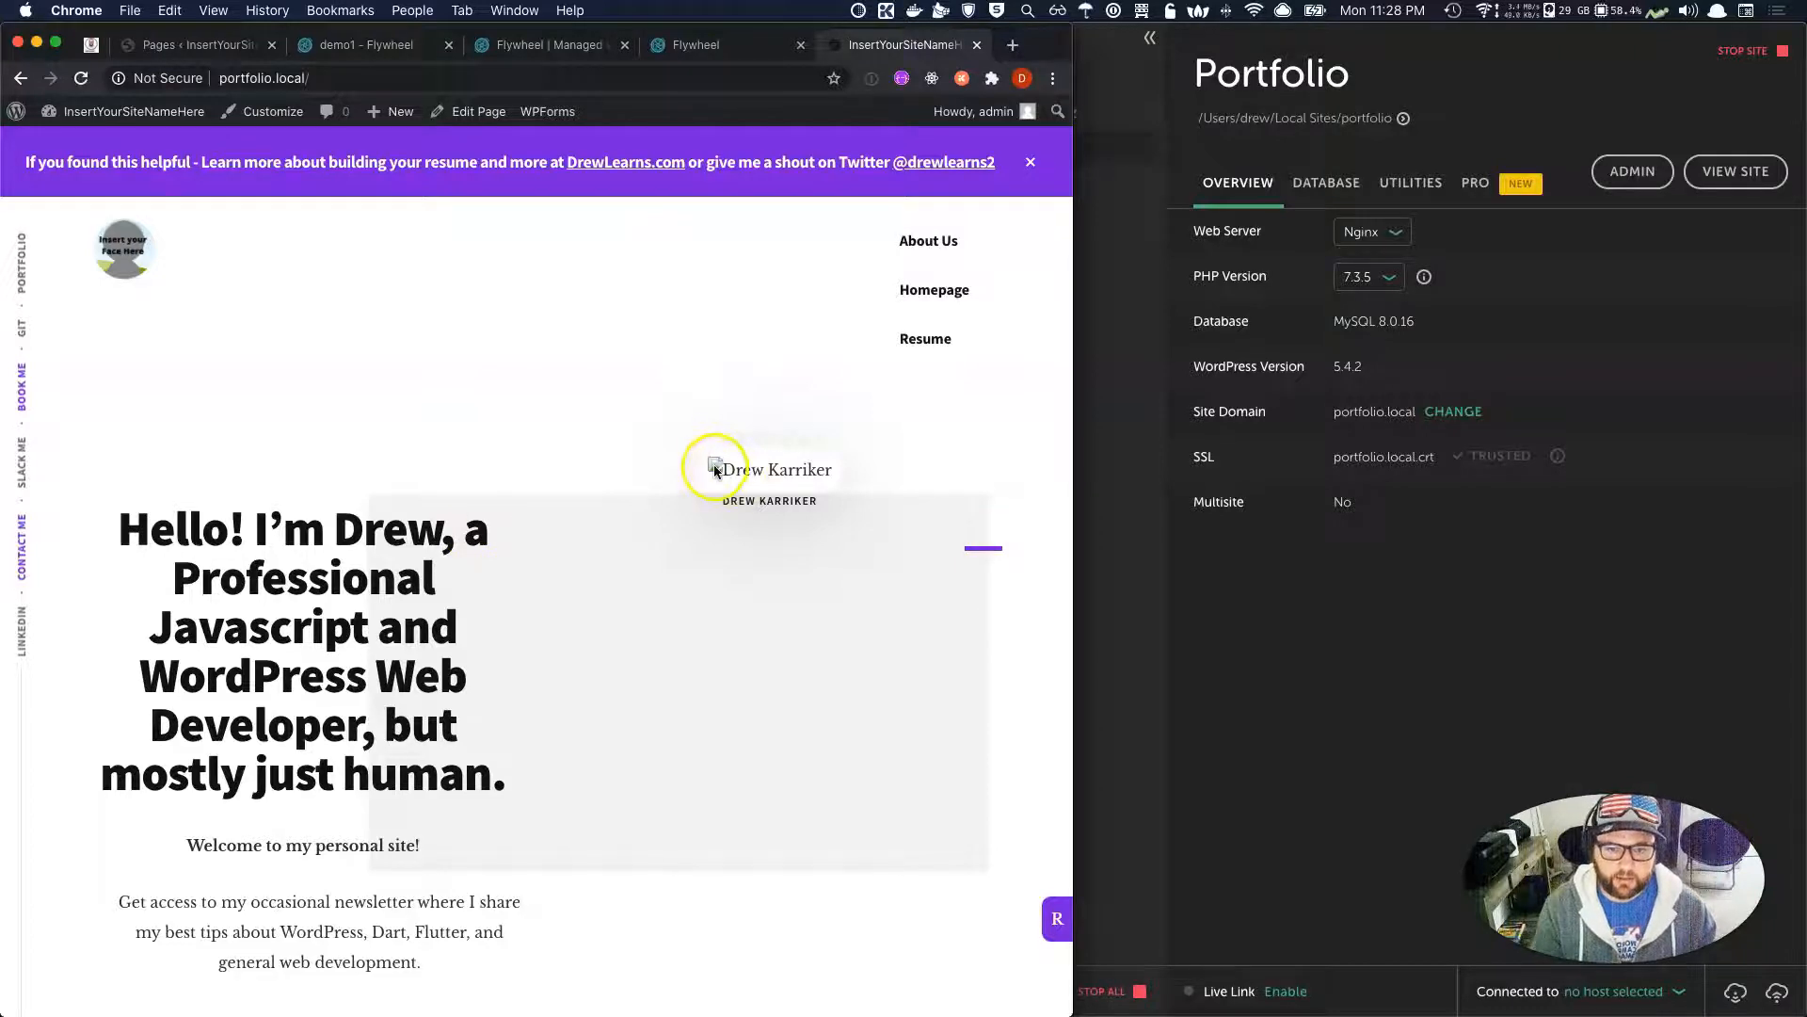
pyautogui.scroll(-1, 762, 483)
pyautogui.scroll(-2, 763, 483)
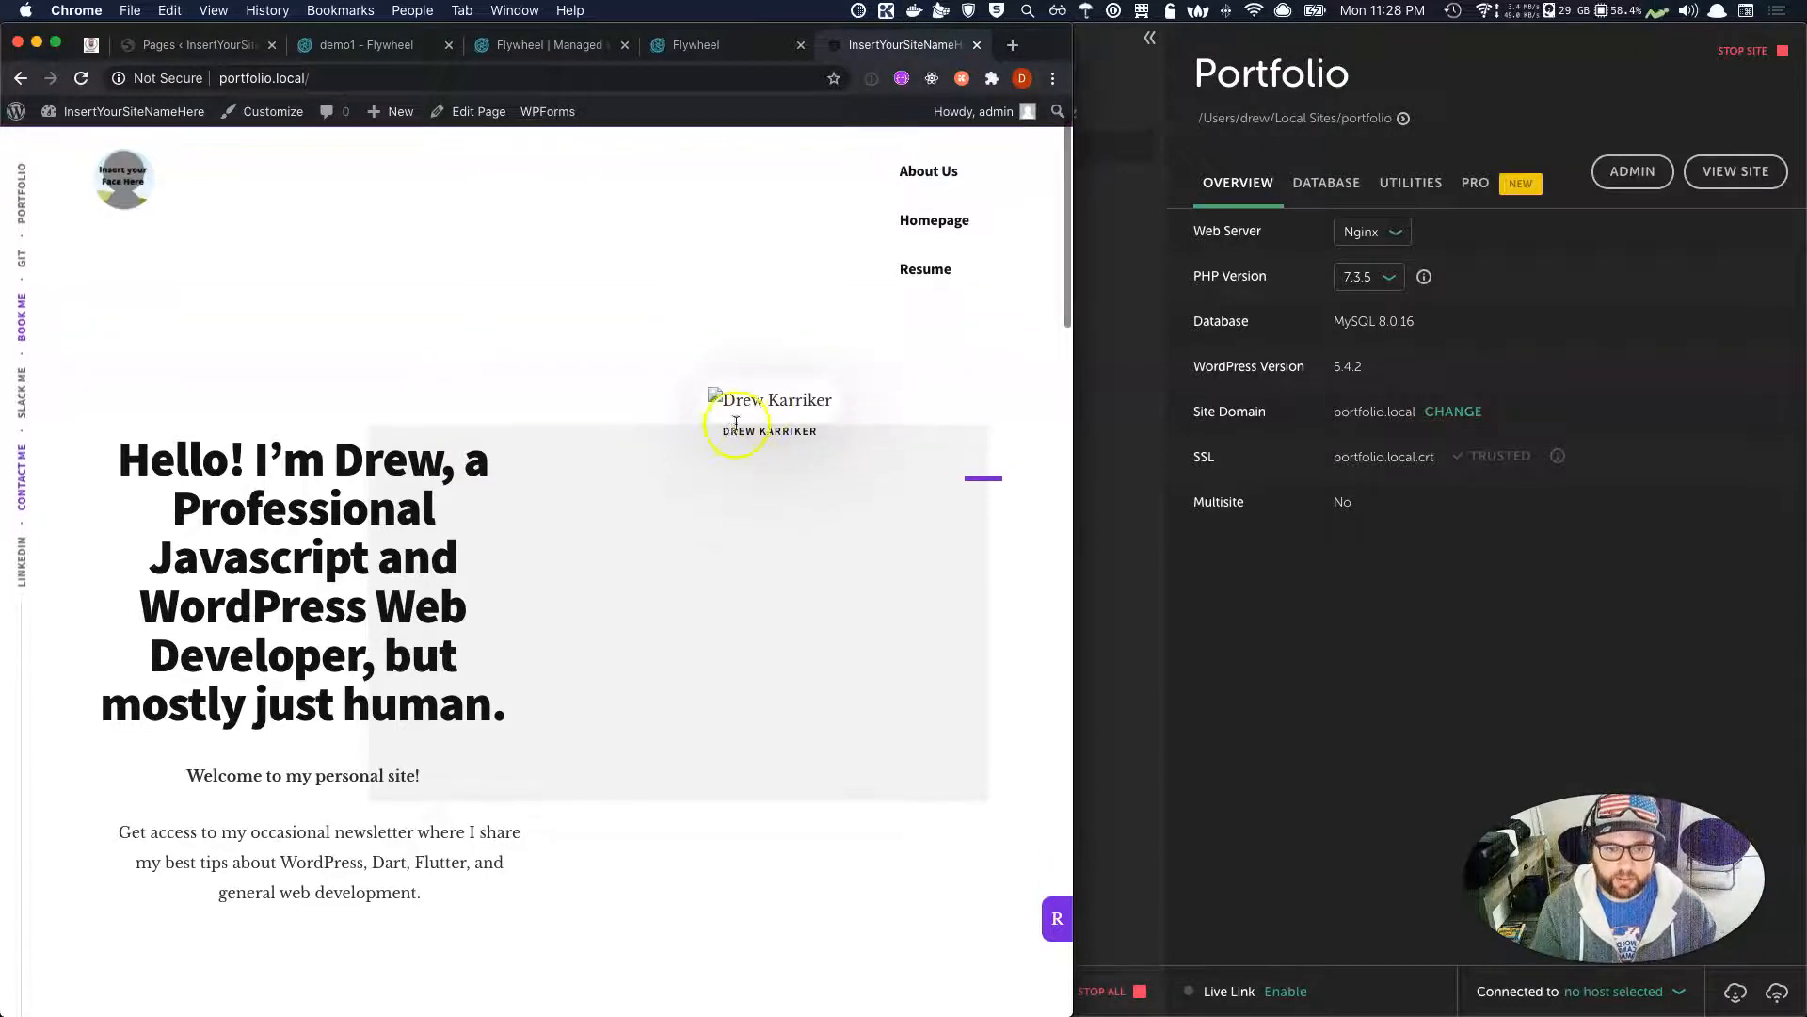
pyautogui.rightClick(599, 380)
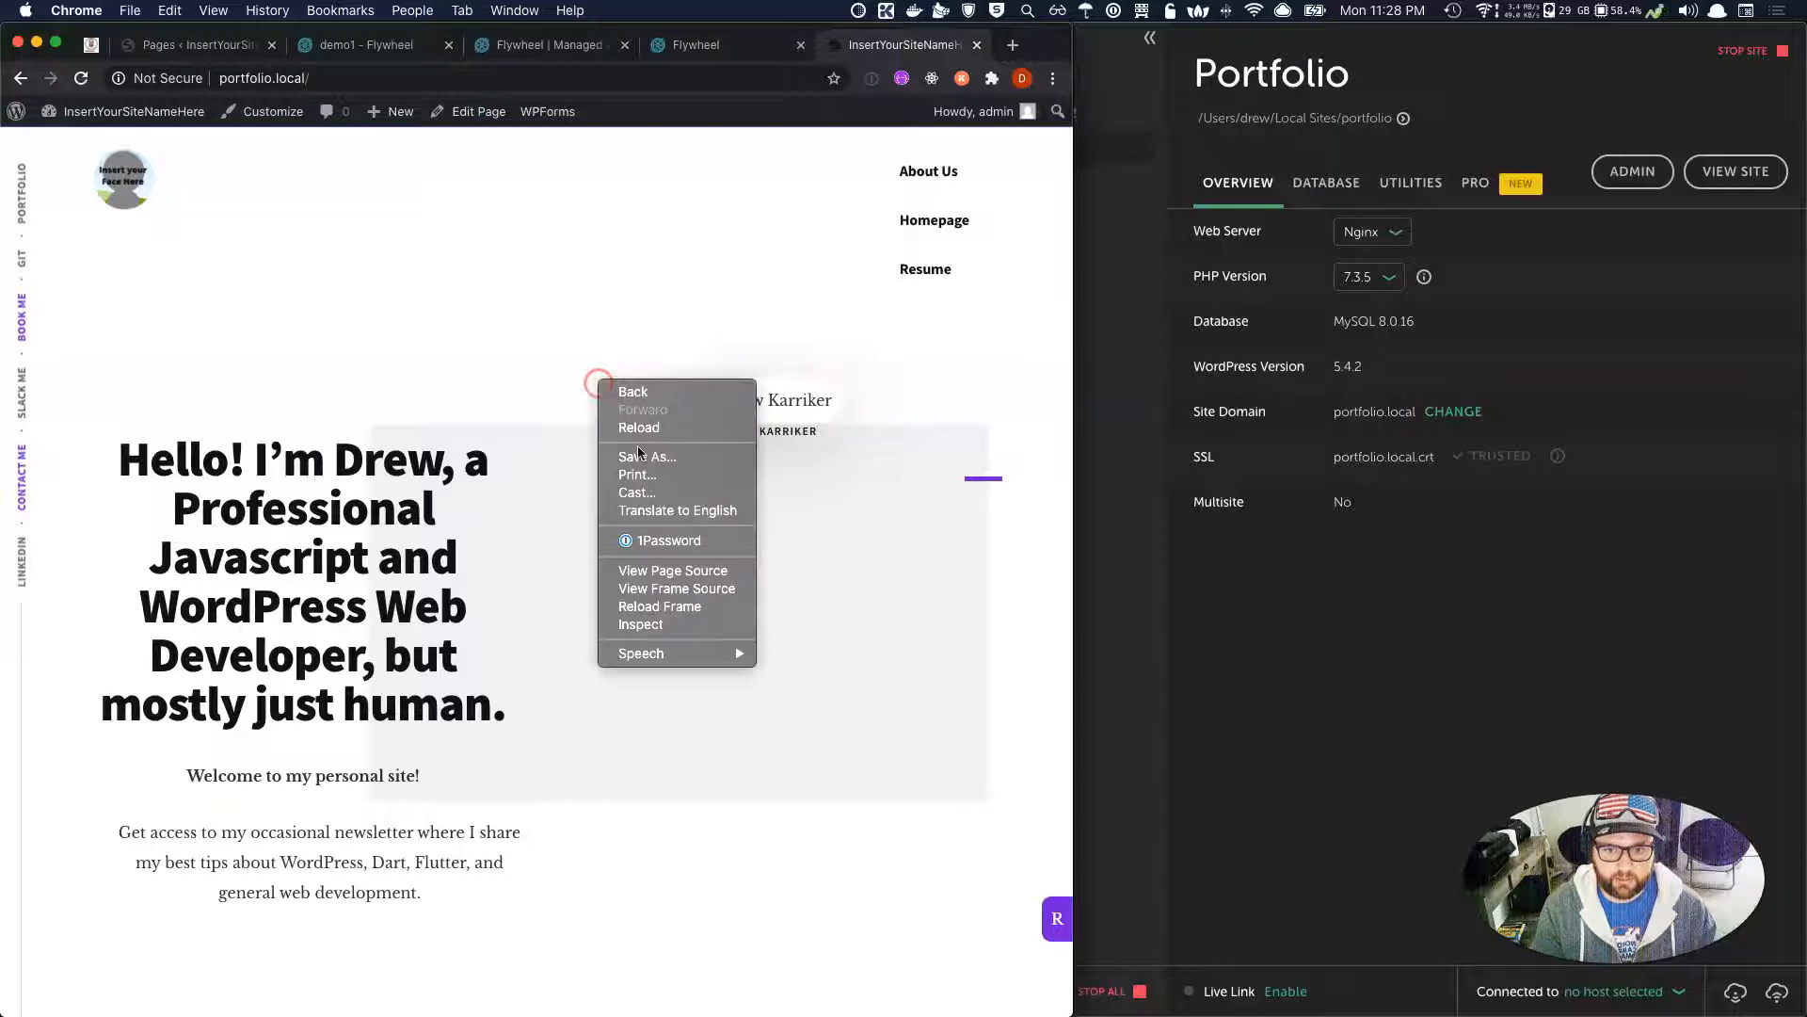
pyautogui.click(672, 625)
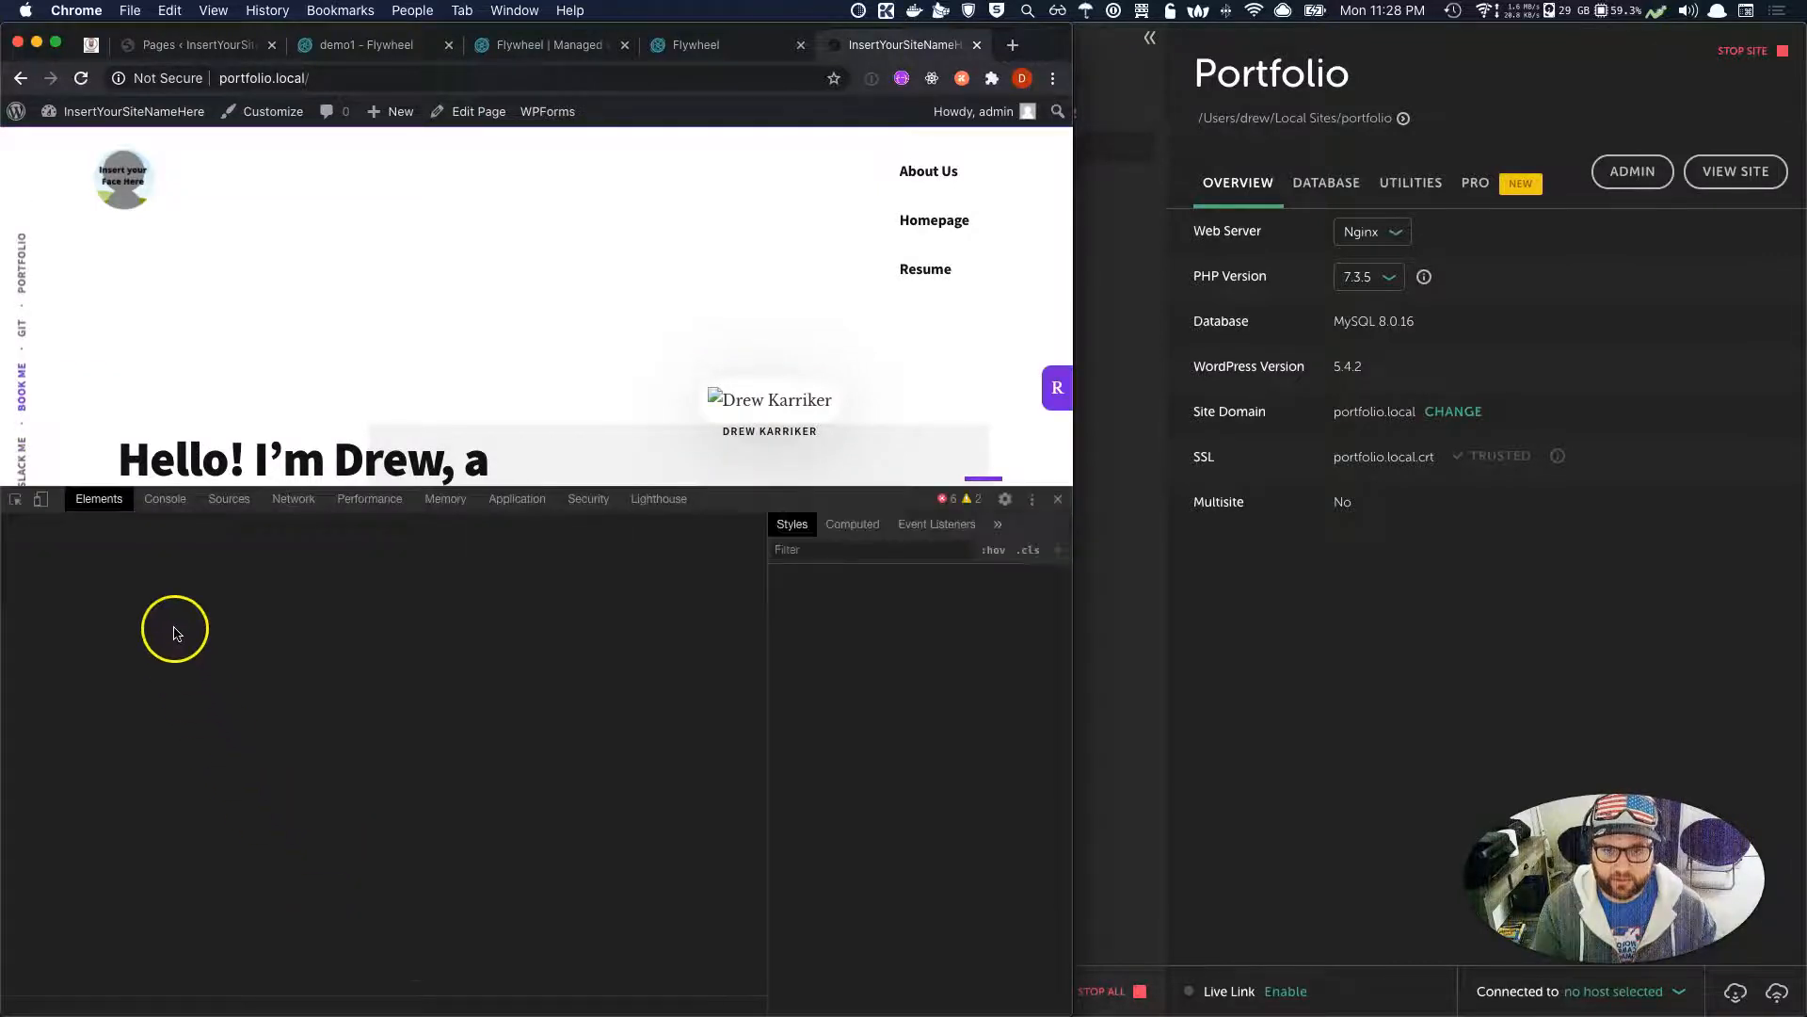
pyautogui.click(168, 498)
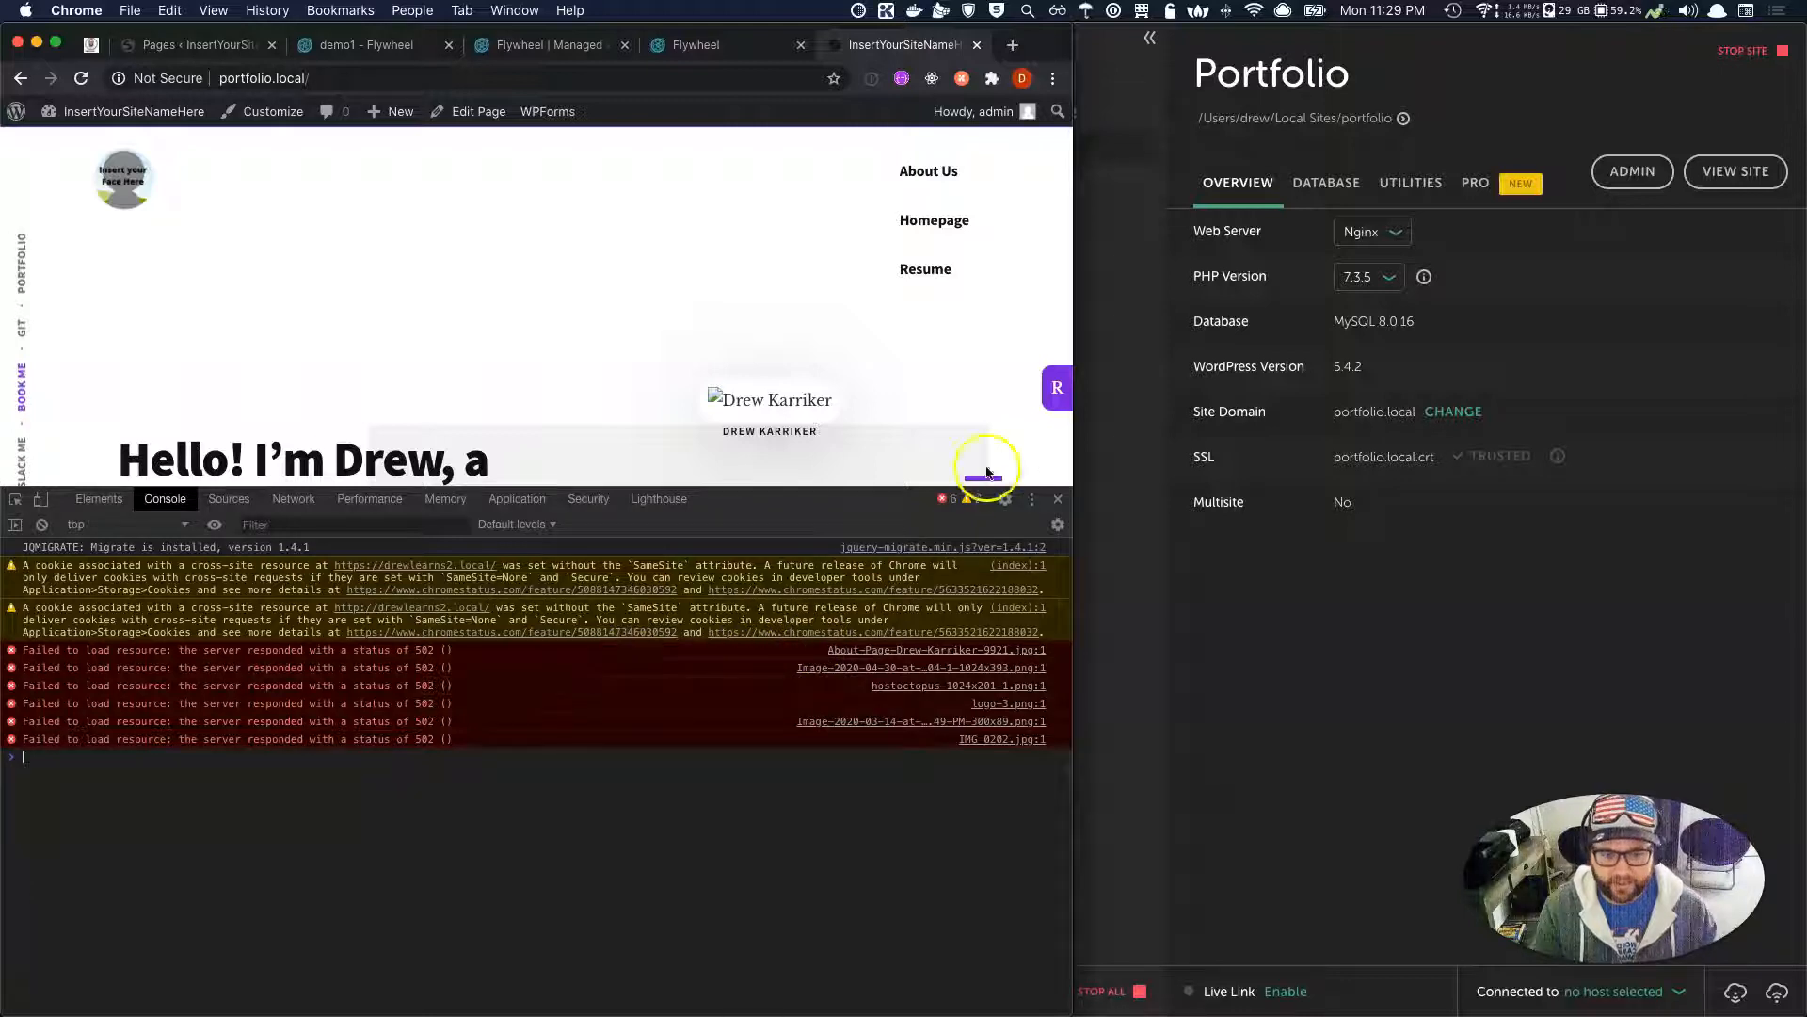
pyautogui.click(1055, 502)
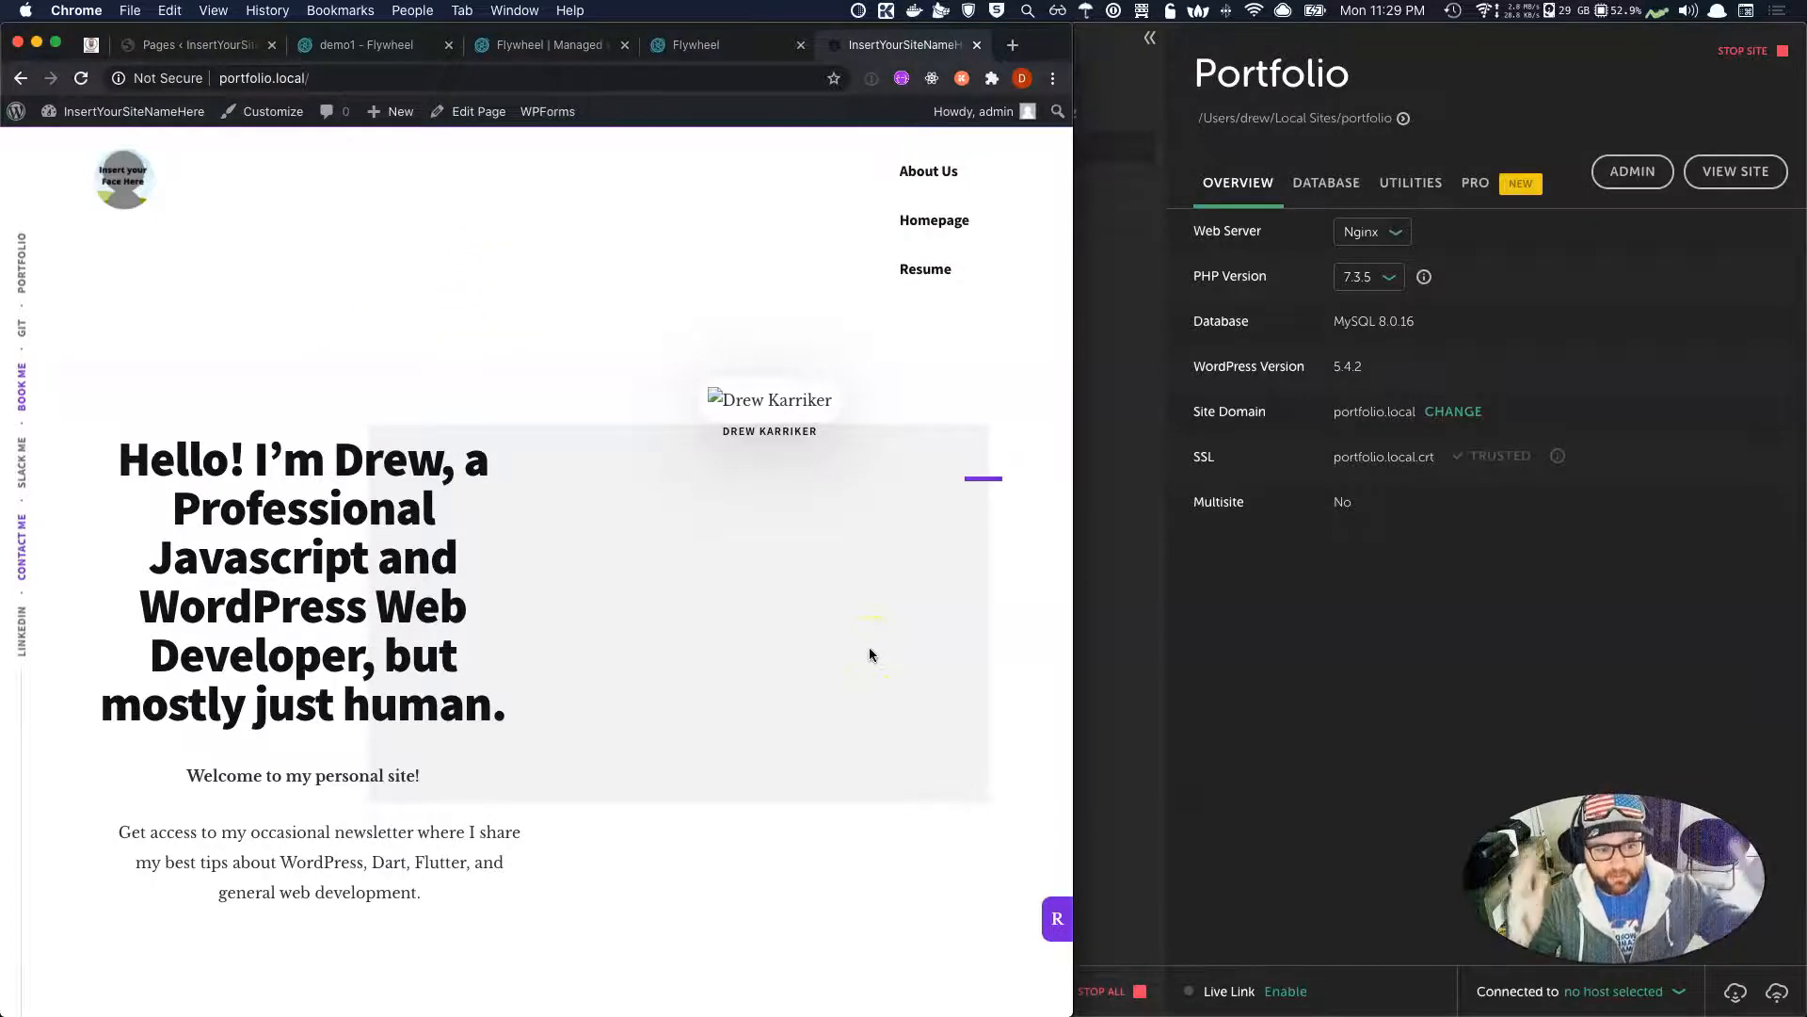
pyautogui.click(1529, 692)
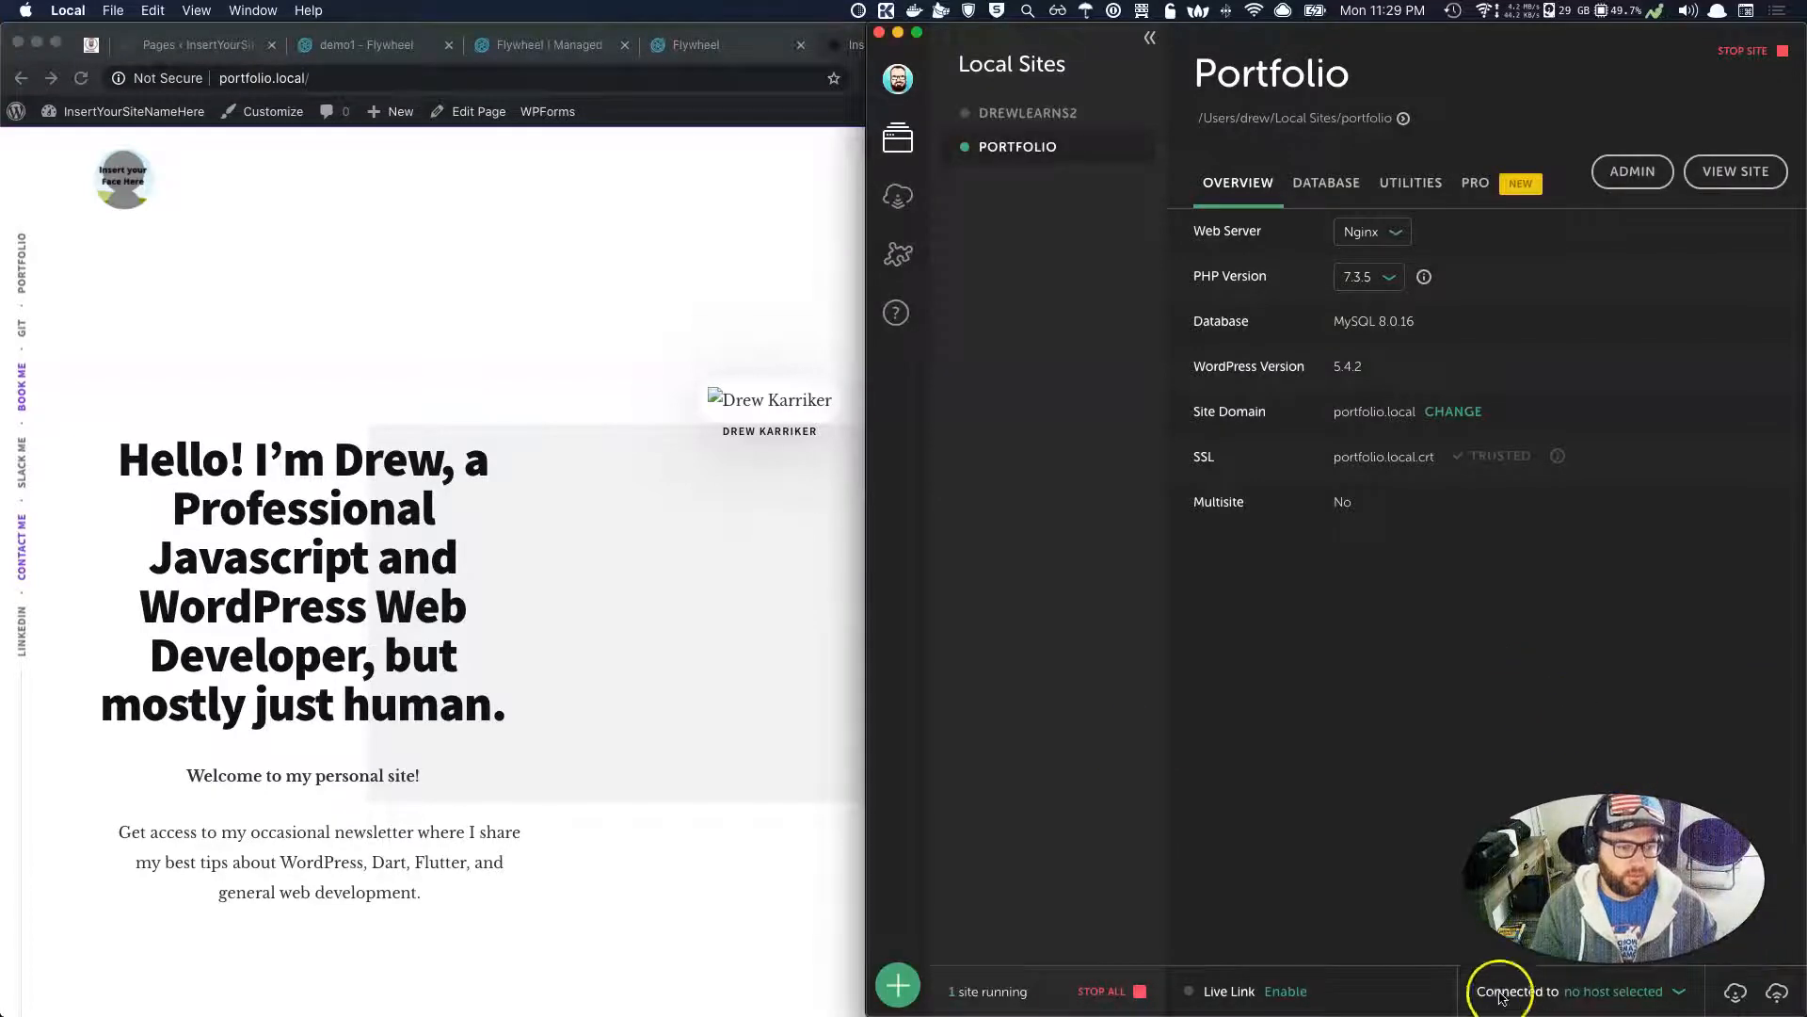
# Find demo1 among Local's Connect sites, view Chrome's Flywheel login tab, and return to Portfolio's overview.
pyautogui.click(898, 200)
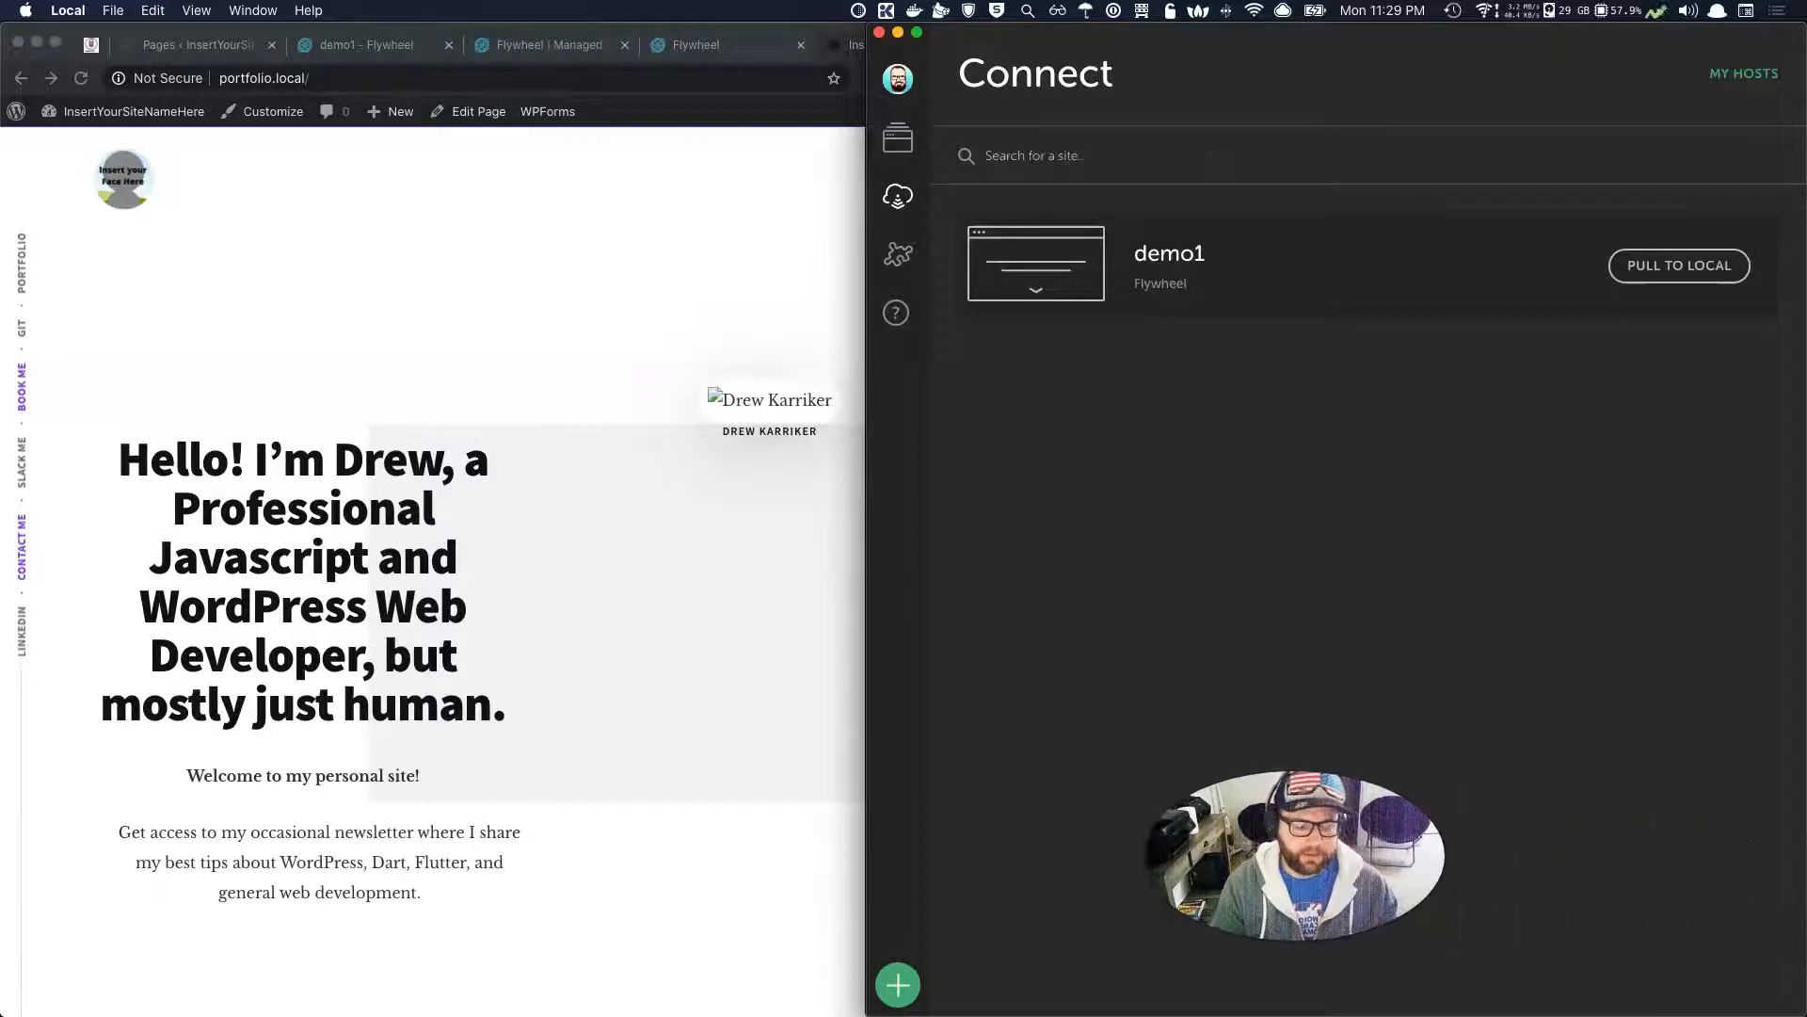
pyautogui.click(697, 46)
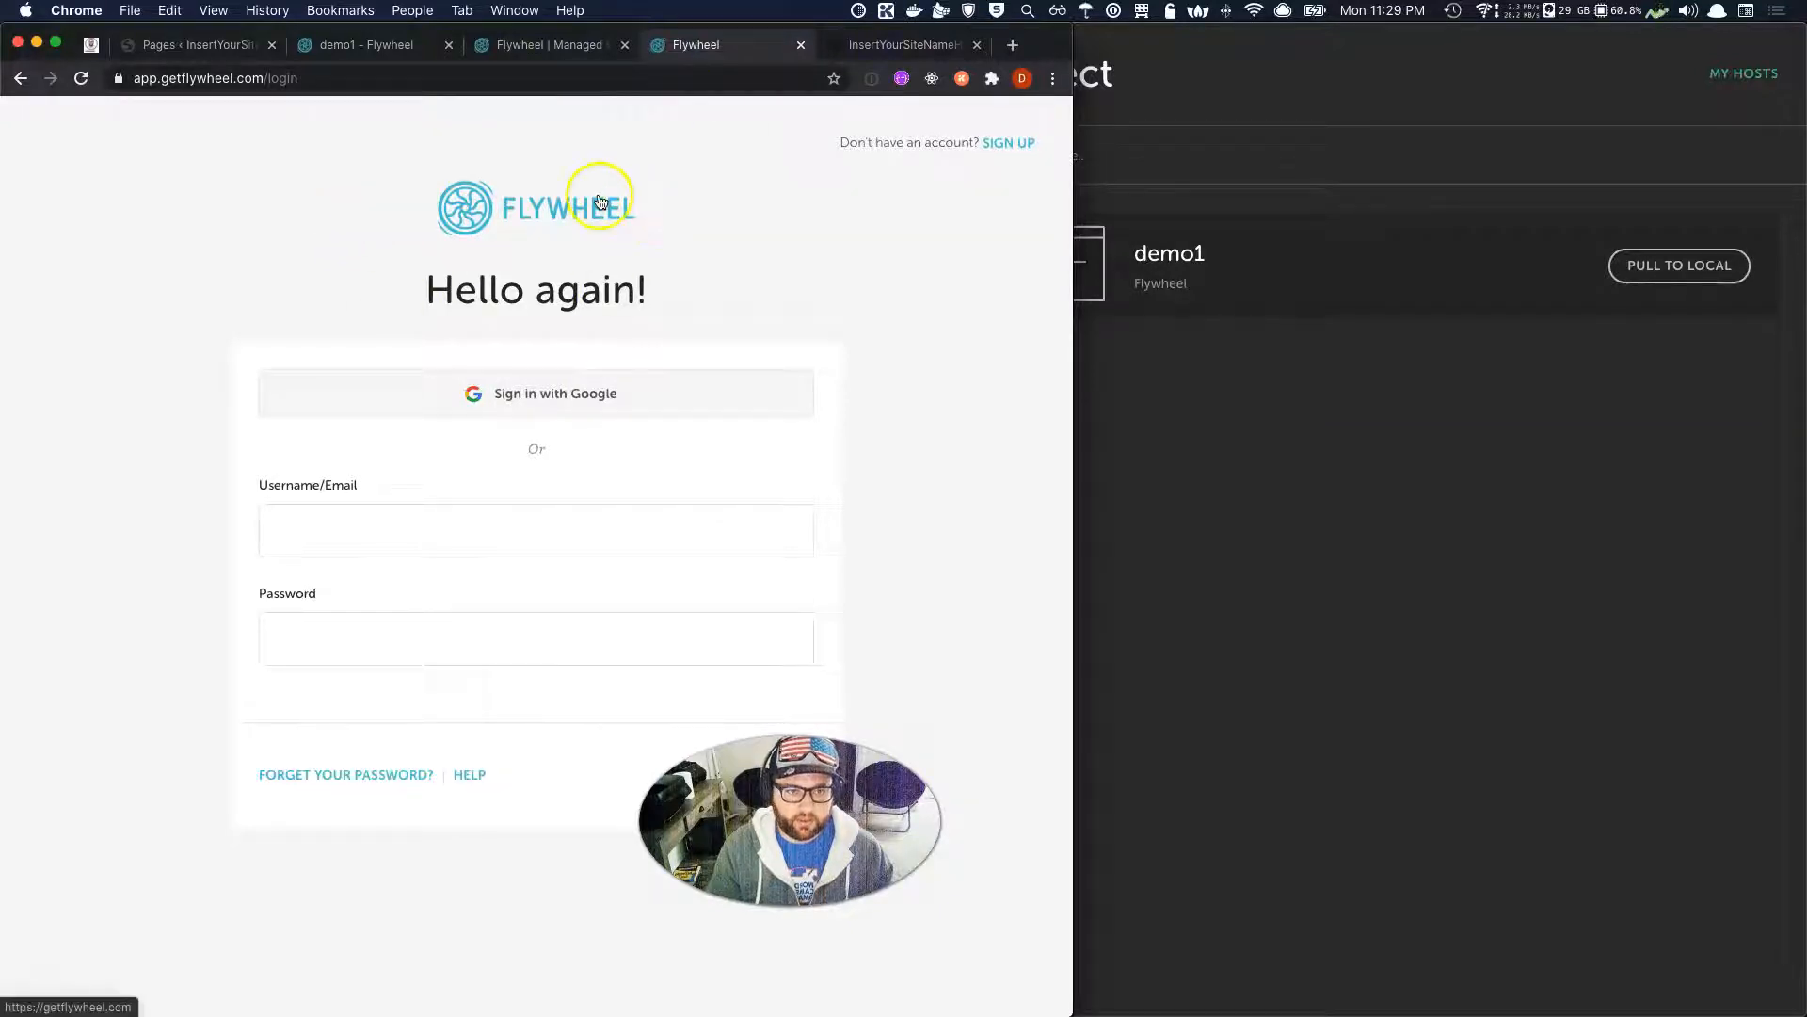
pyautogui.click(1461, 537)
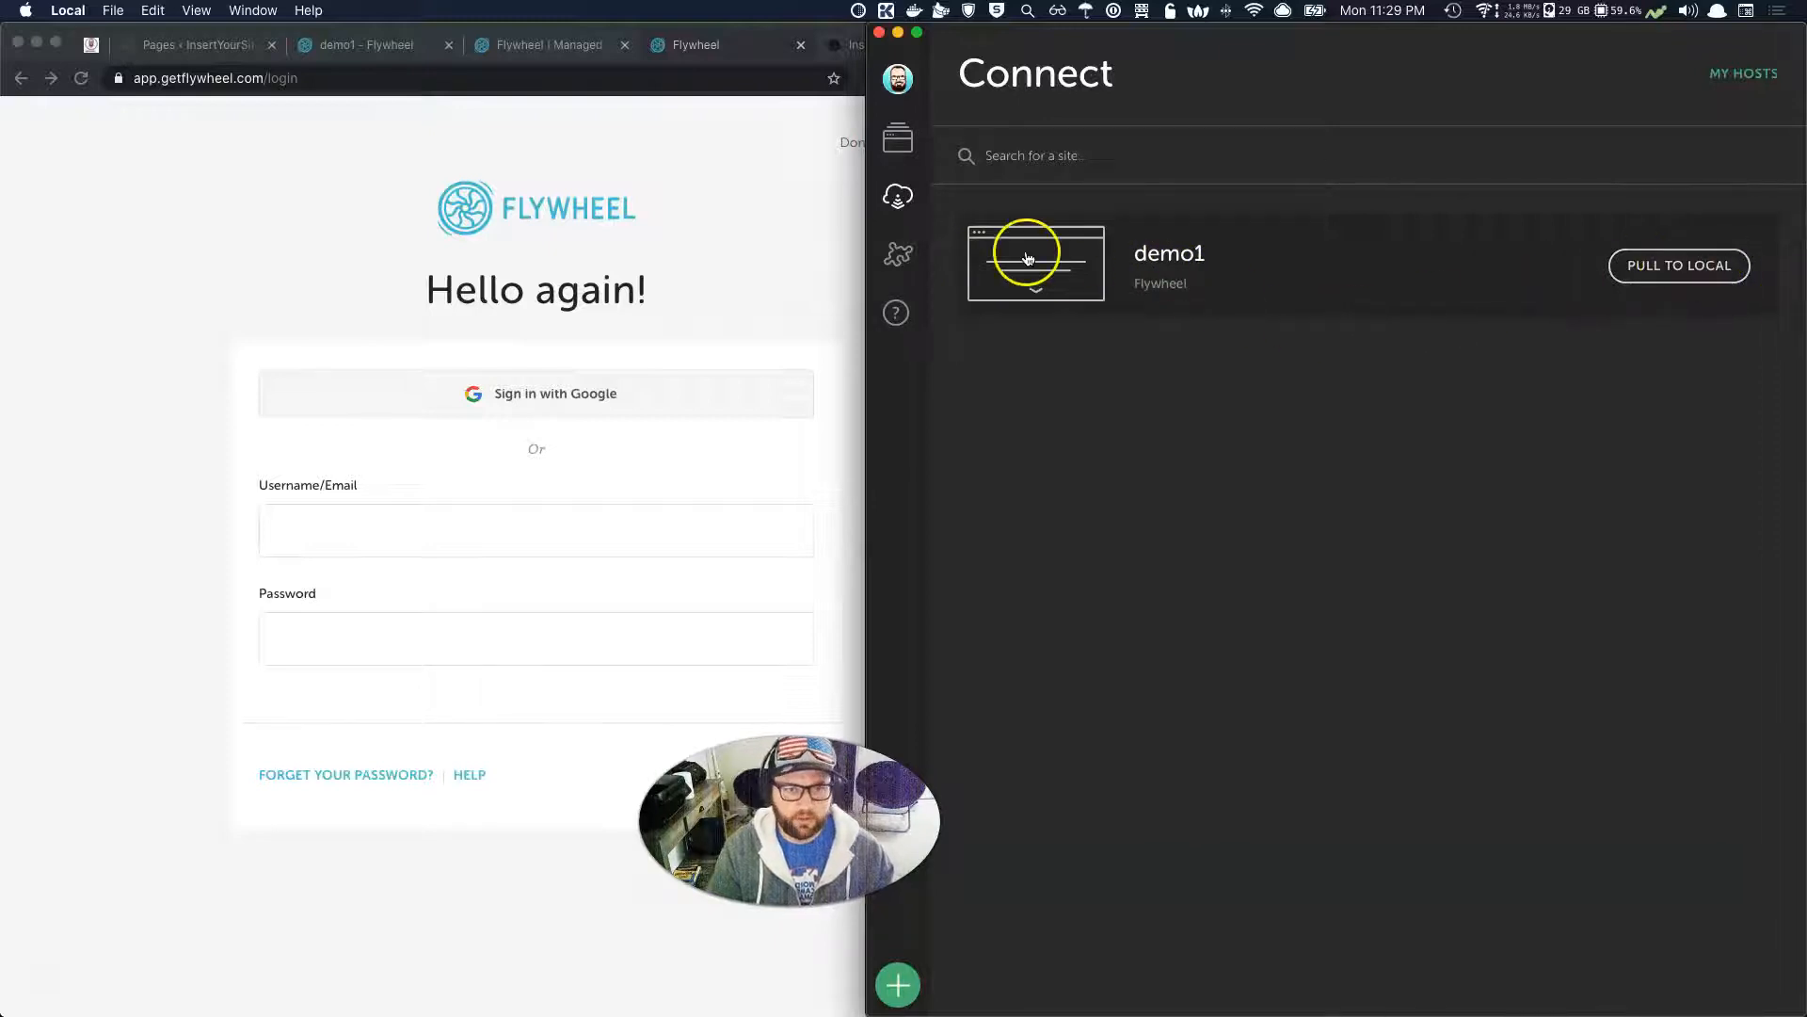
pyautogui.click(898, 141)
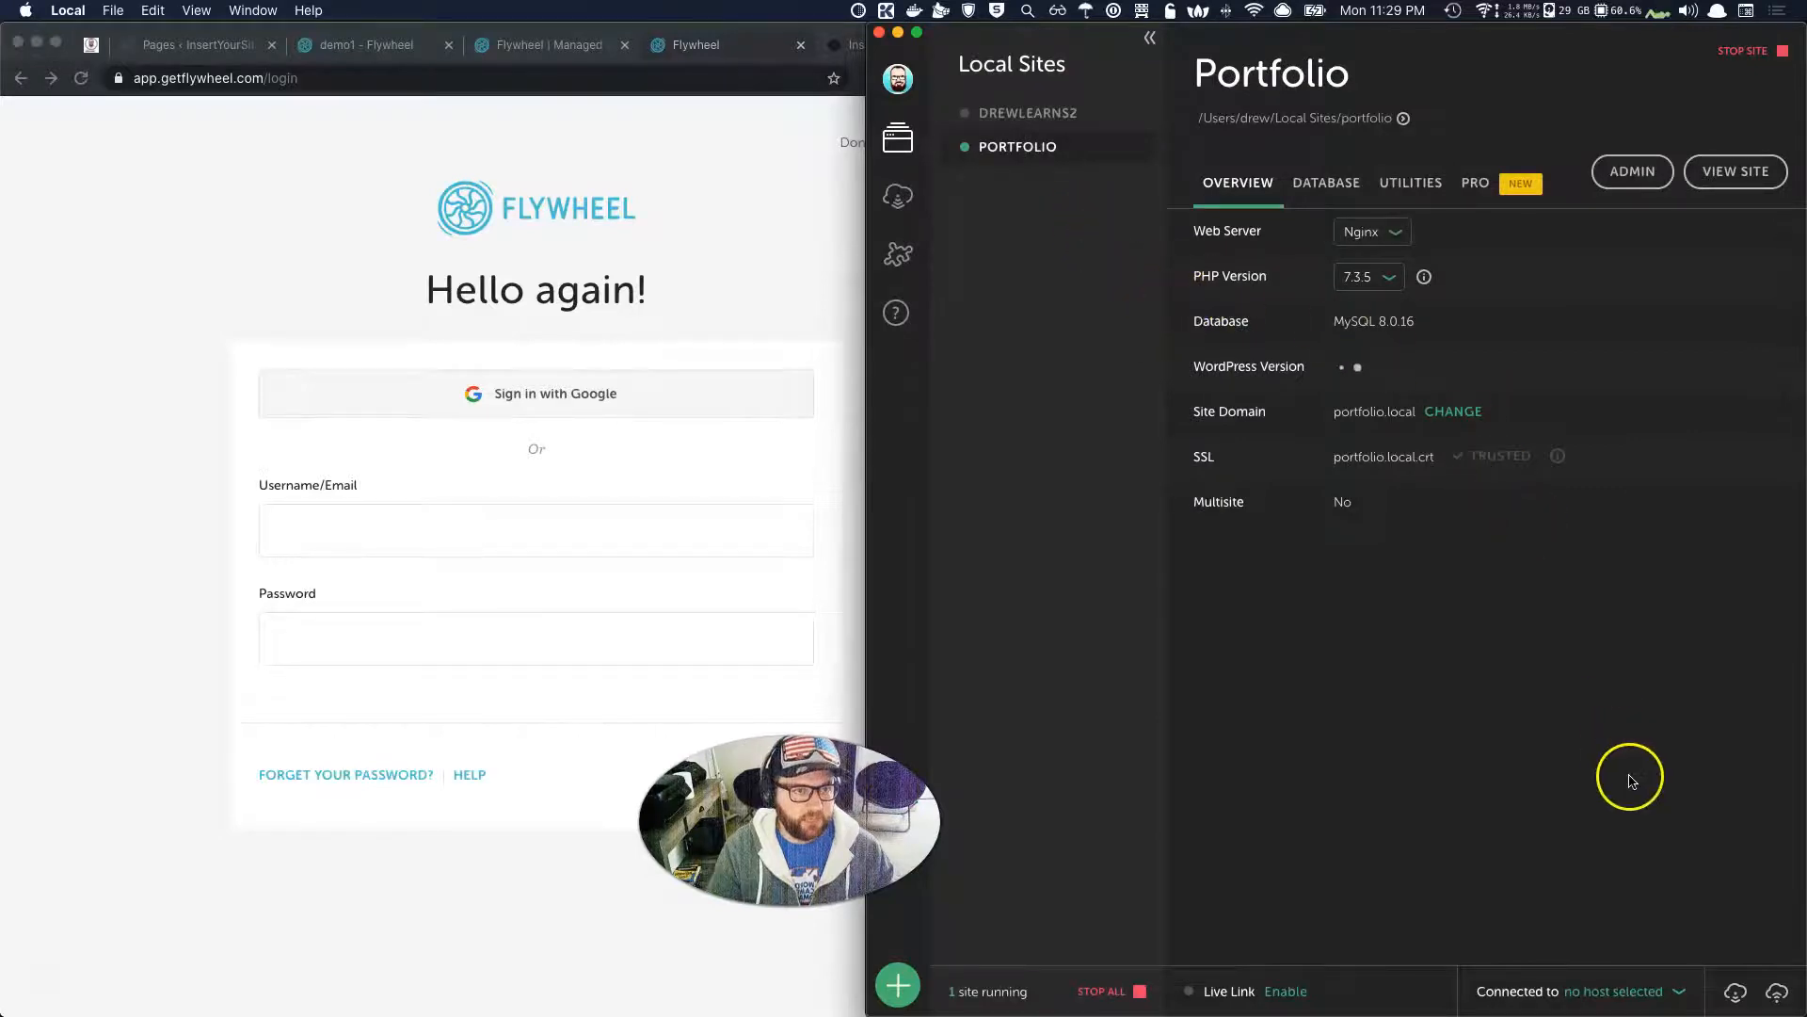
# Select Flywheel as the Portfolio site's connected host from the bottom dropdown.
pyautogui.click(1684, 993)
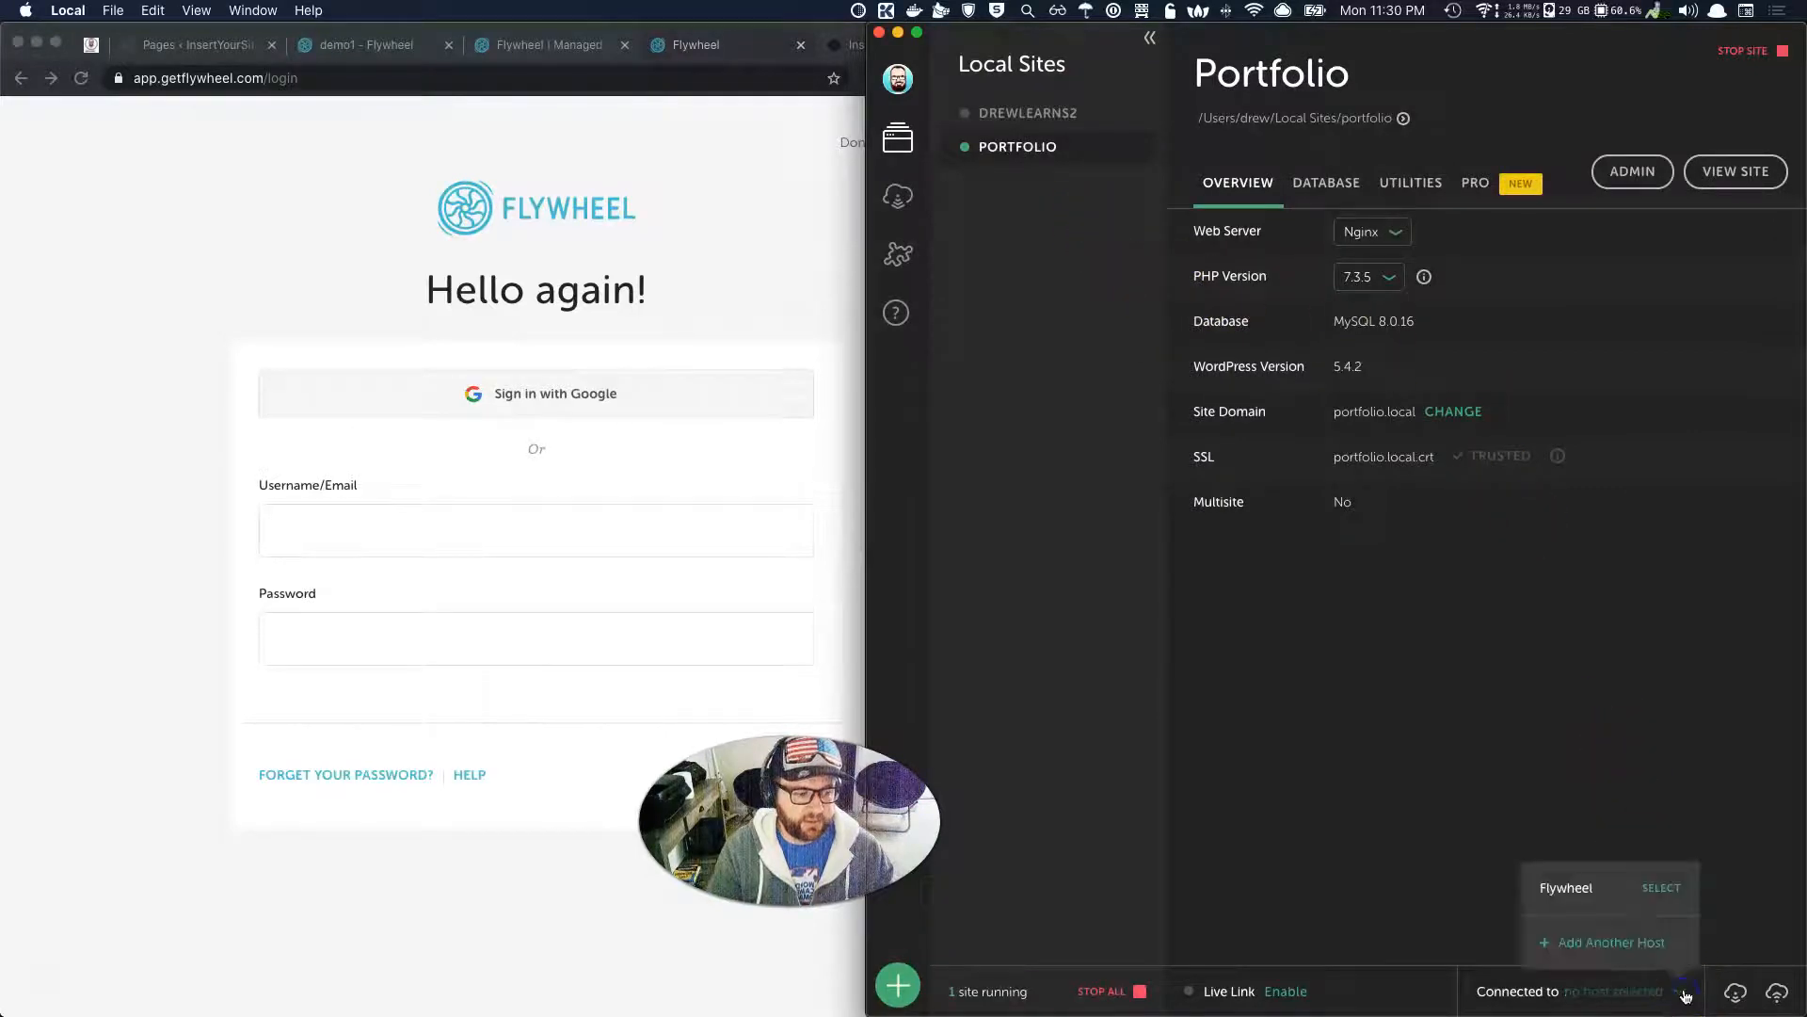
pyautogui.click(1659, 889)
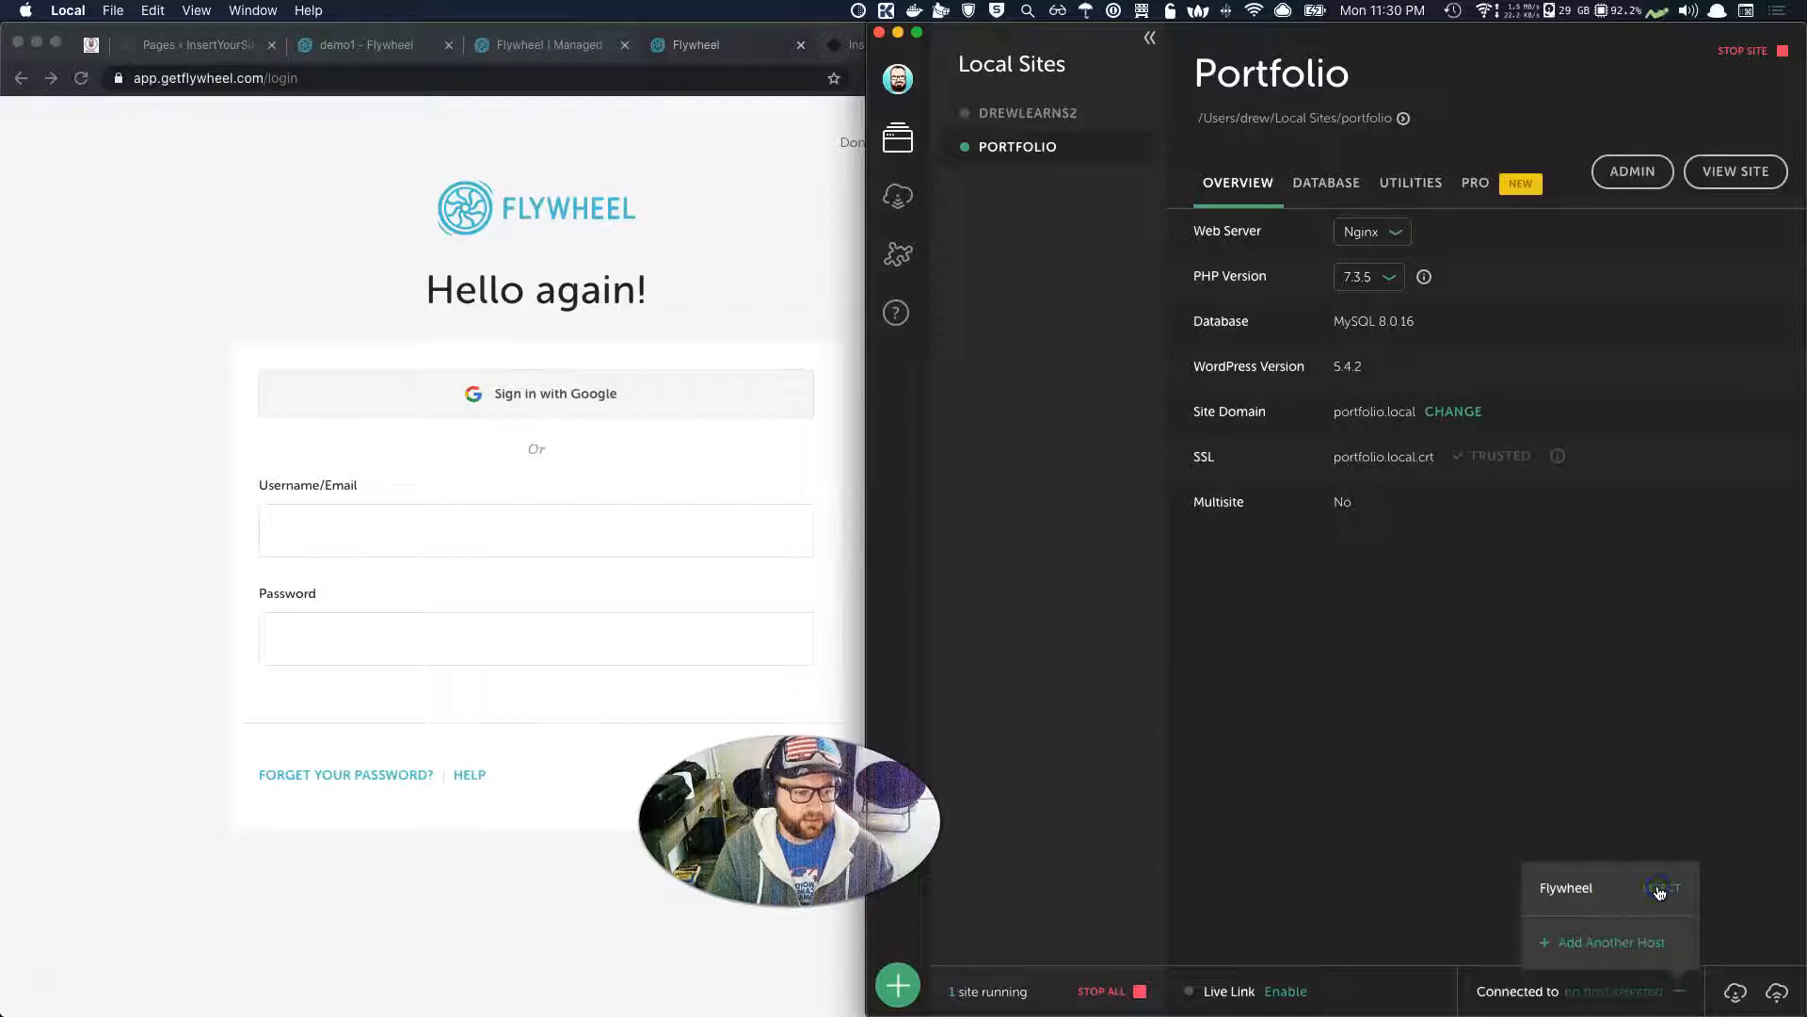
pyautogui.click(1791, 871)
pyautogui.click(1778, 991)
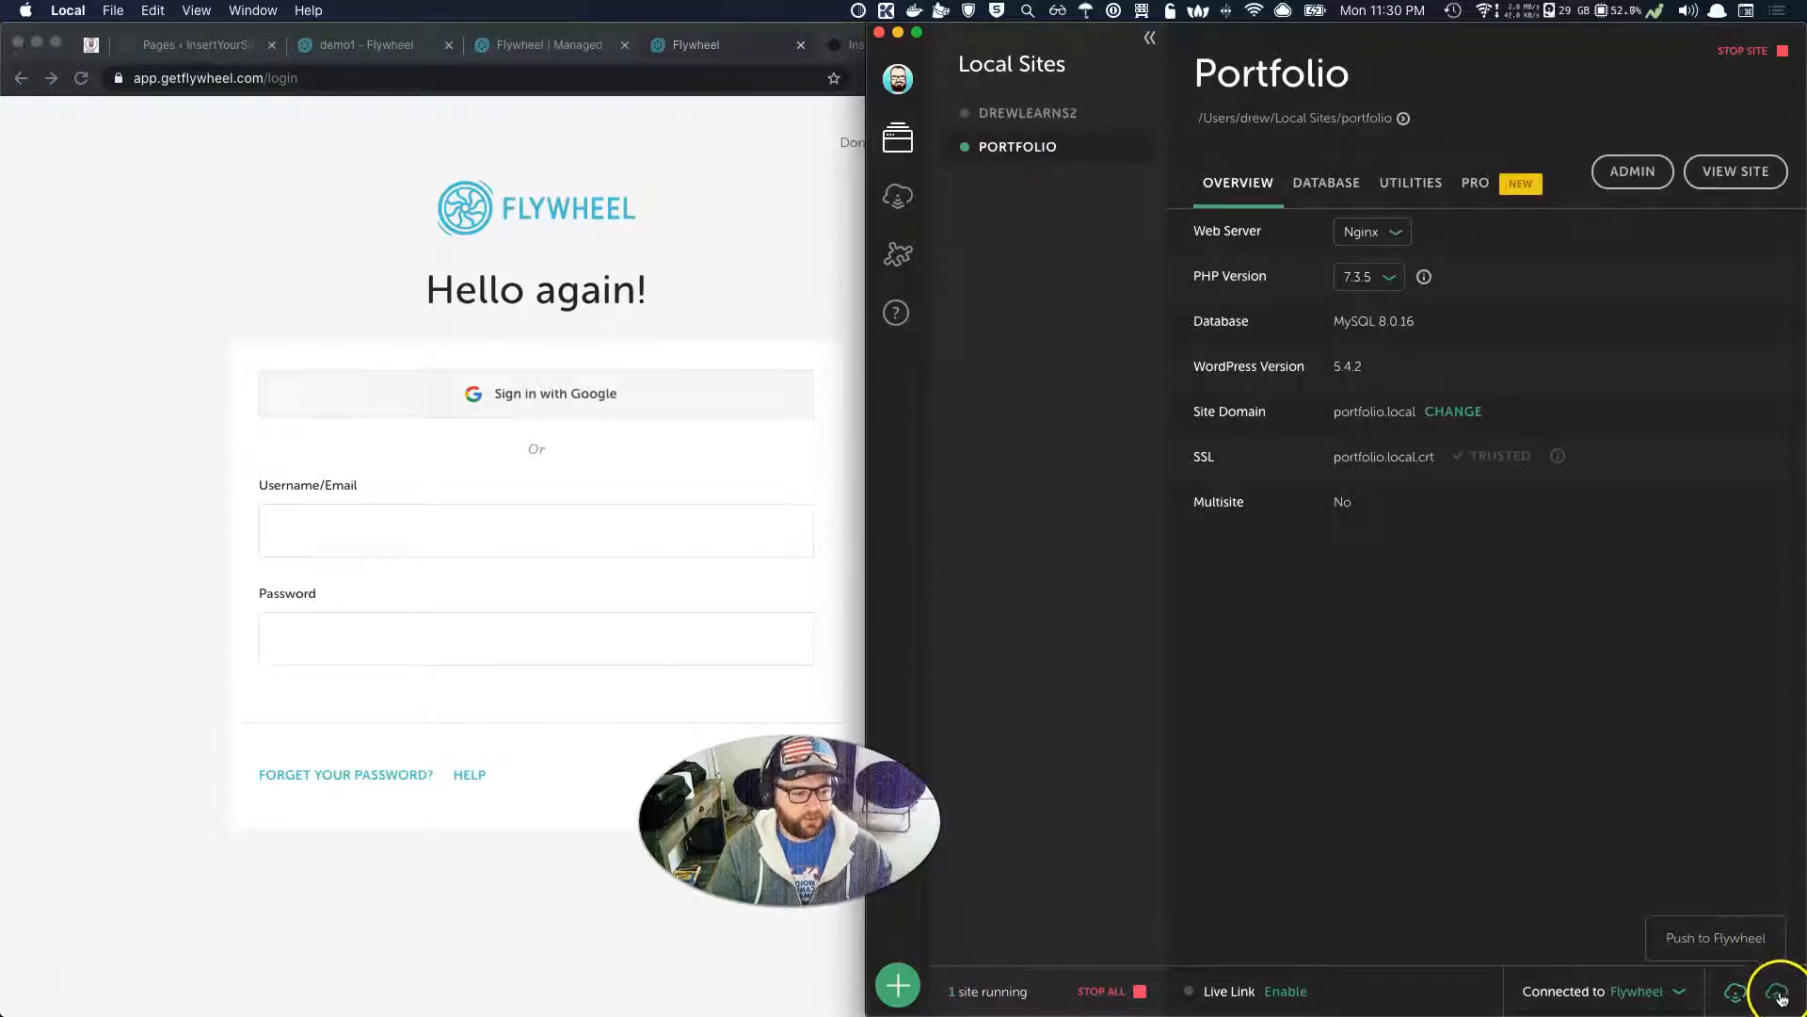
# Target demo1's Production environment, include the database, and push Portfolio to Flywheel.
pyautogui.click(1778, 994)
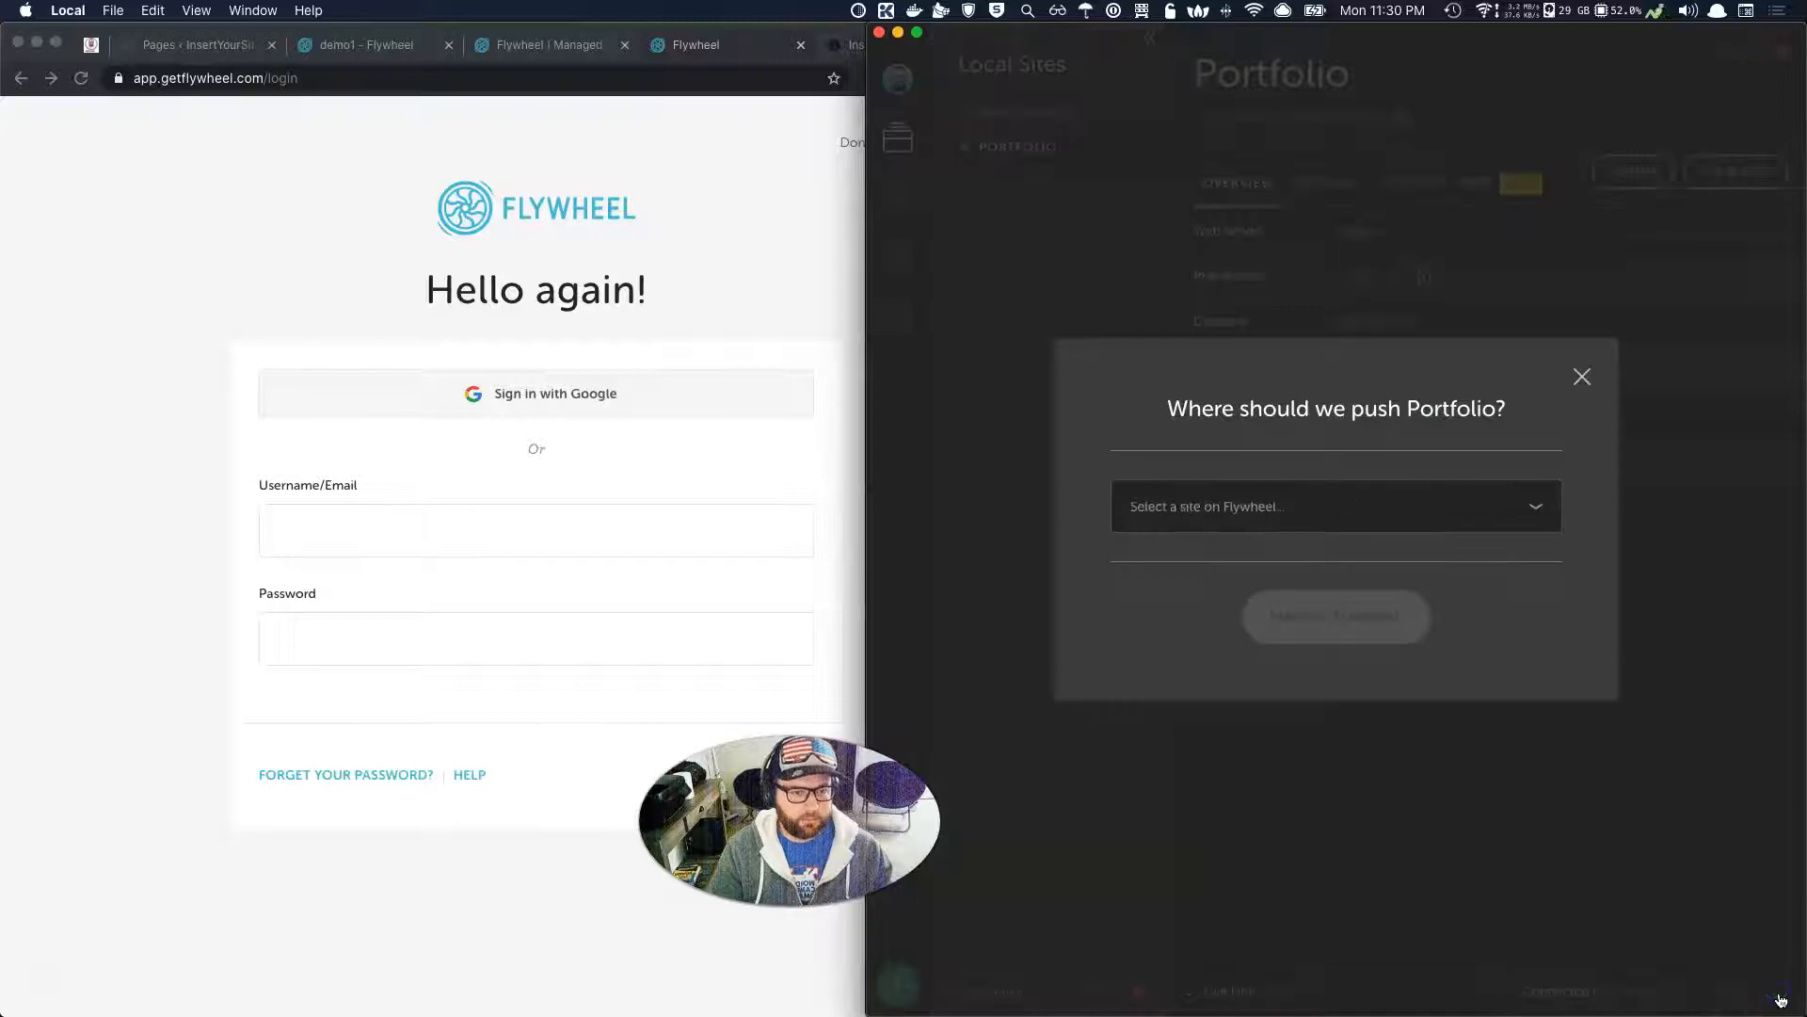
pyautogui.click(1349, 491)
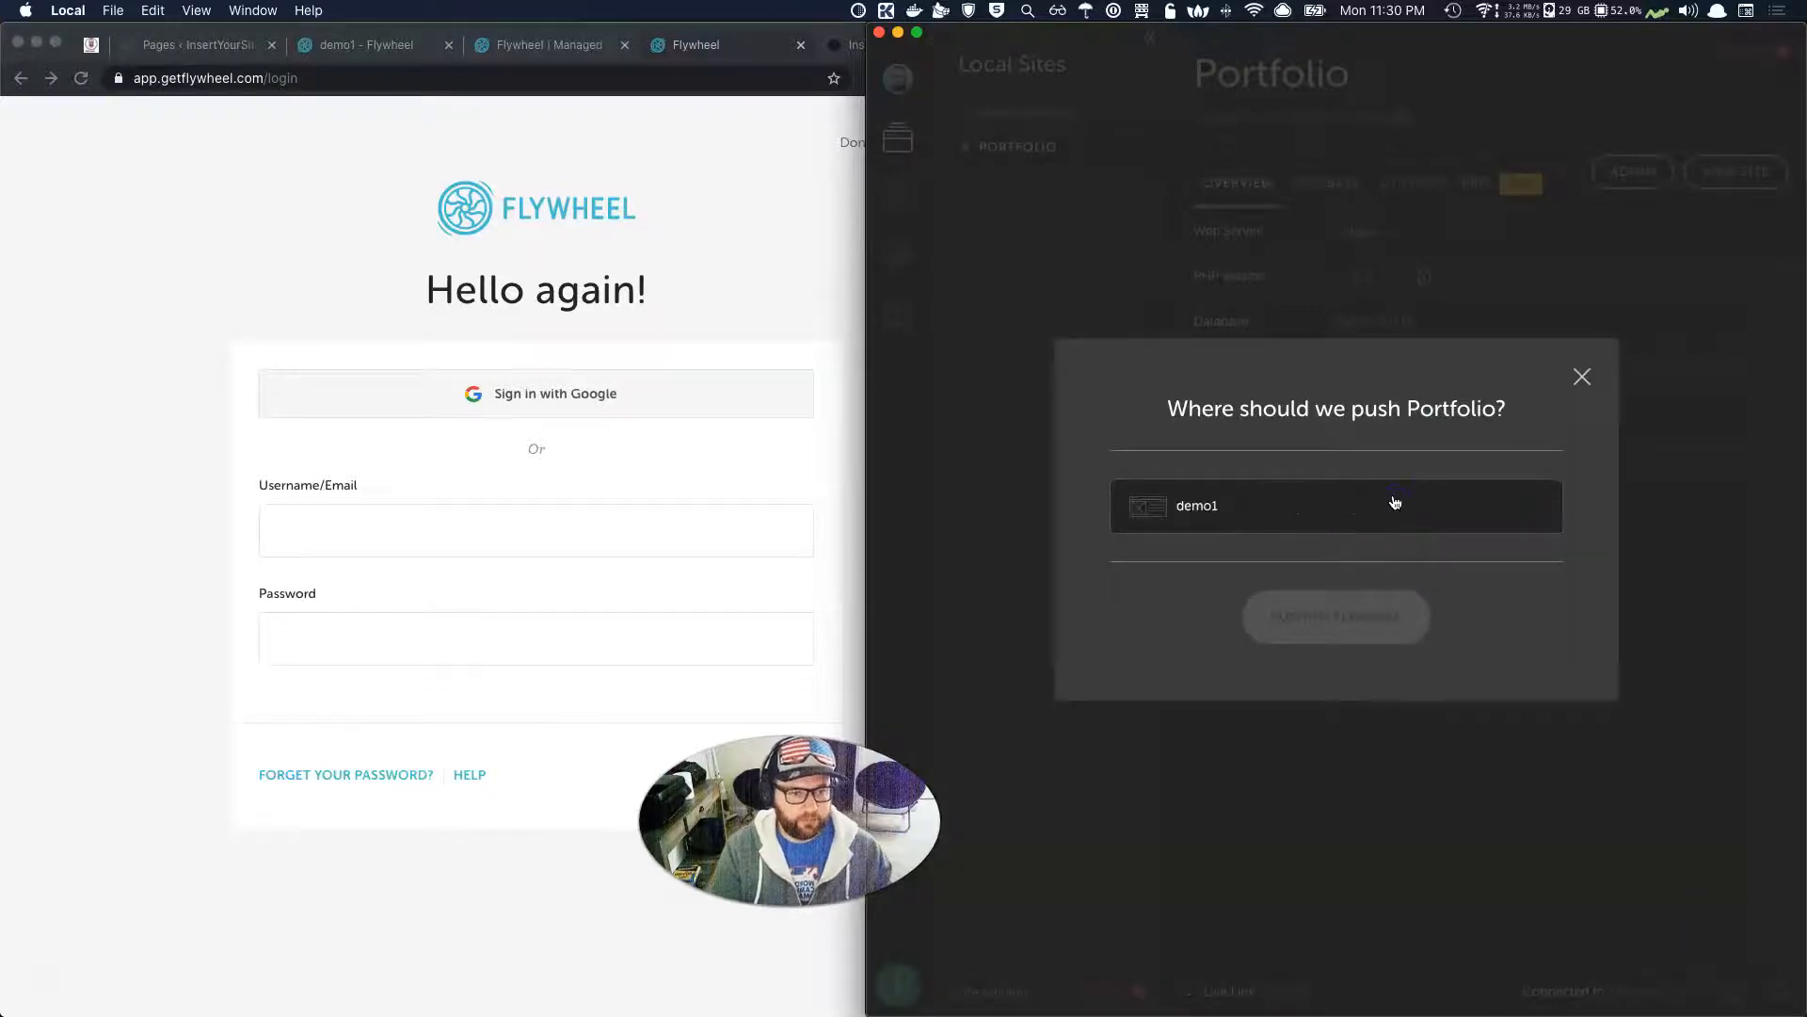
pyautogui.click(1197, 511)
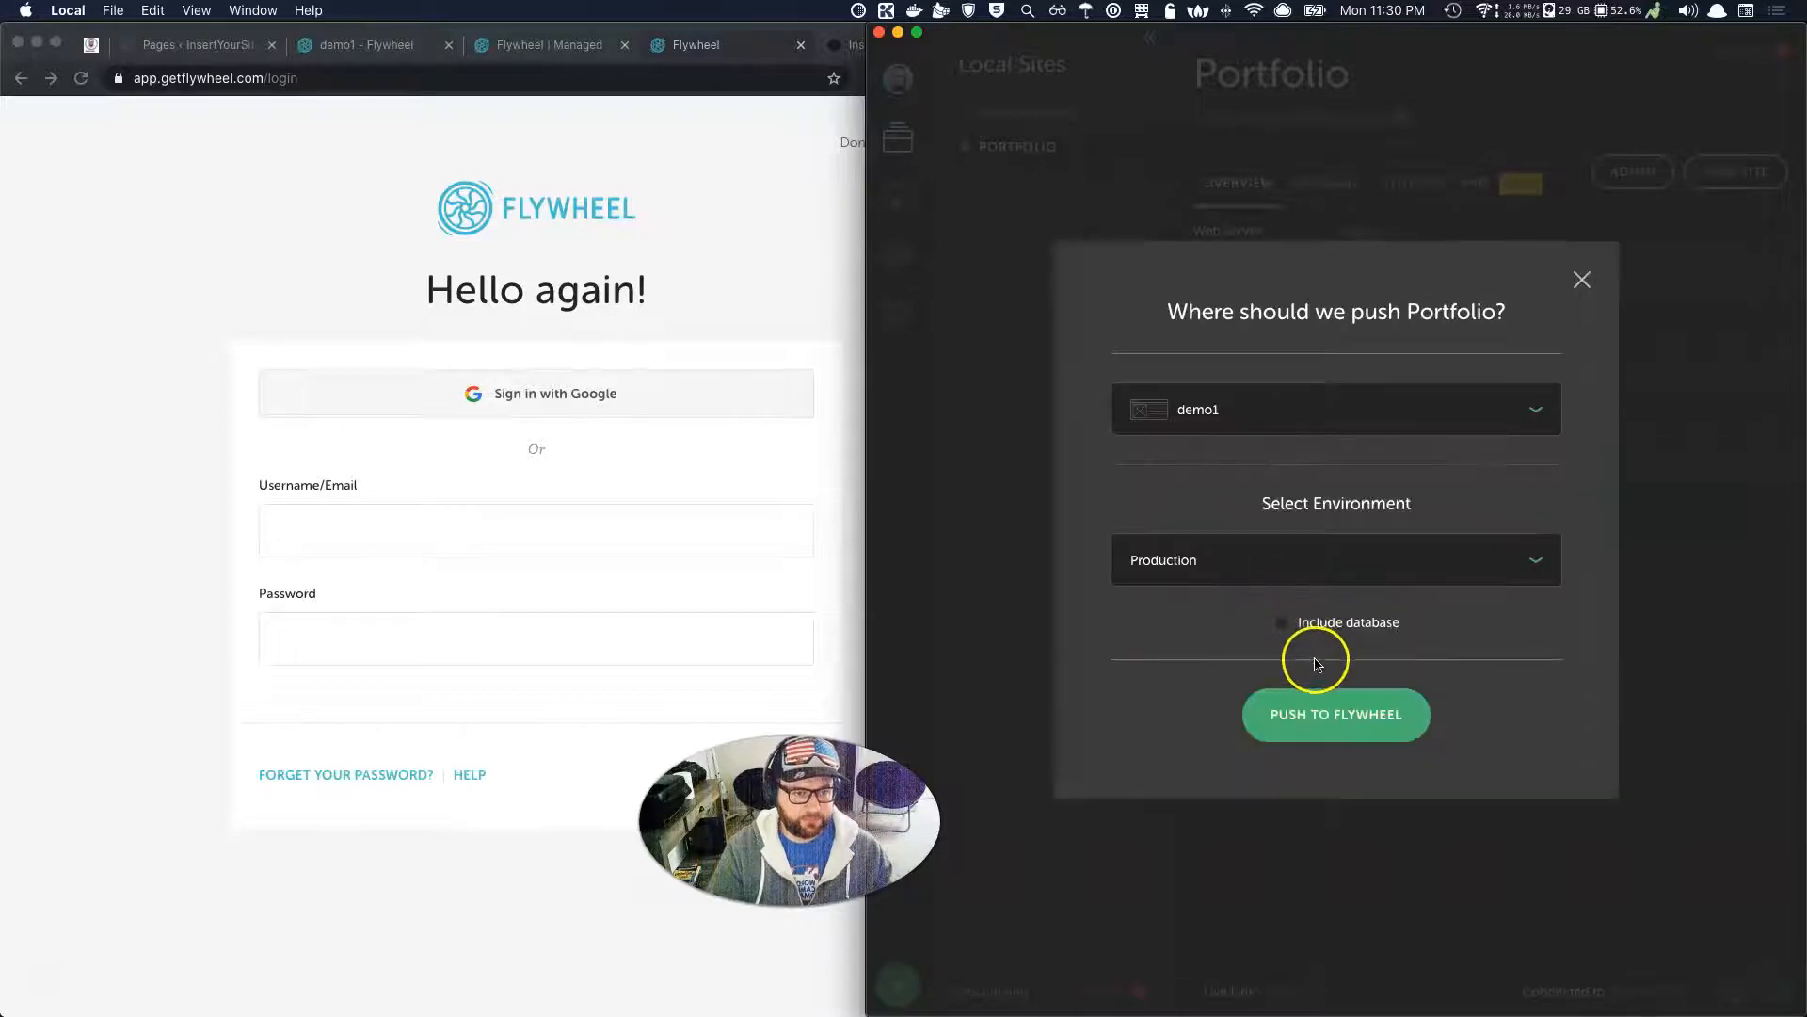
pyautogui.click(1275, 556)
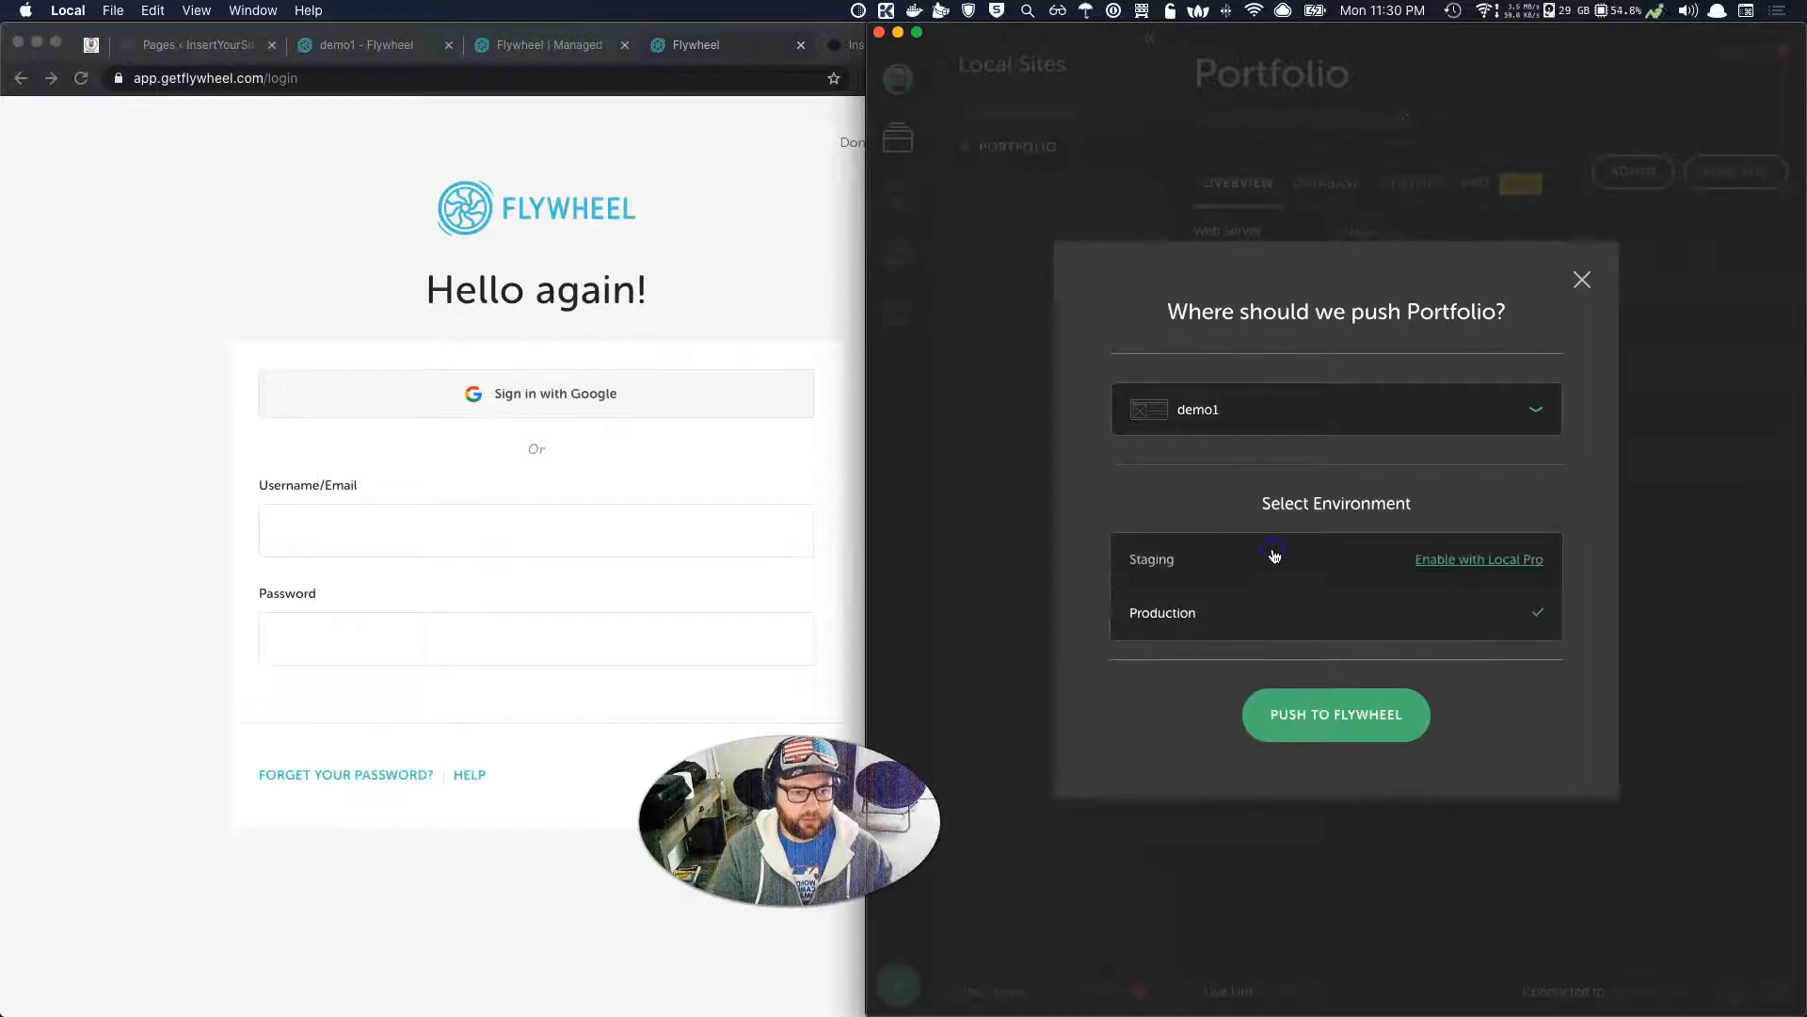
pyautogui.click(1211, 627)
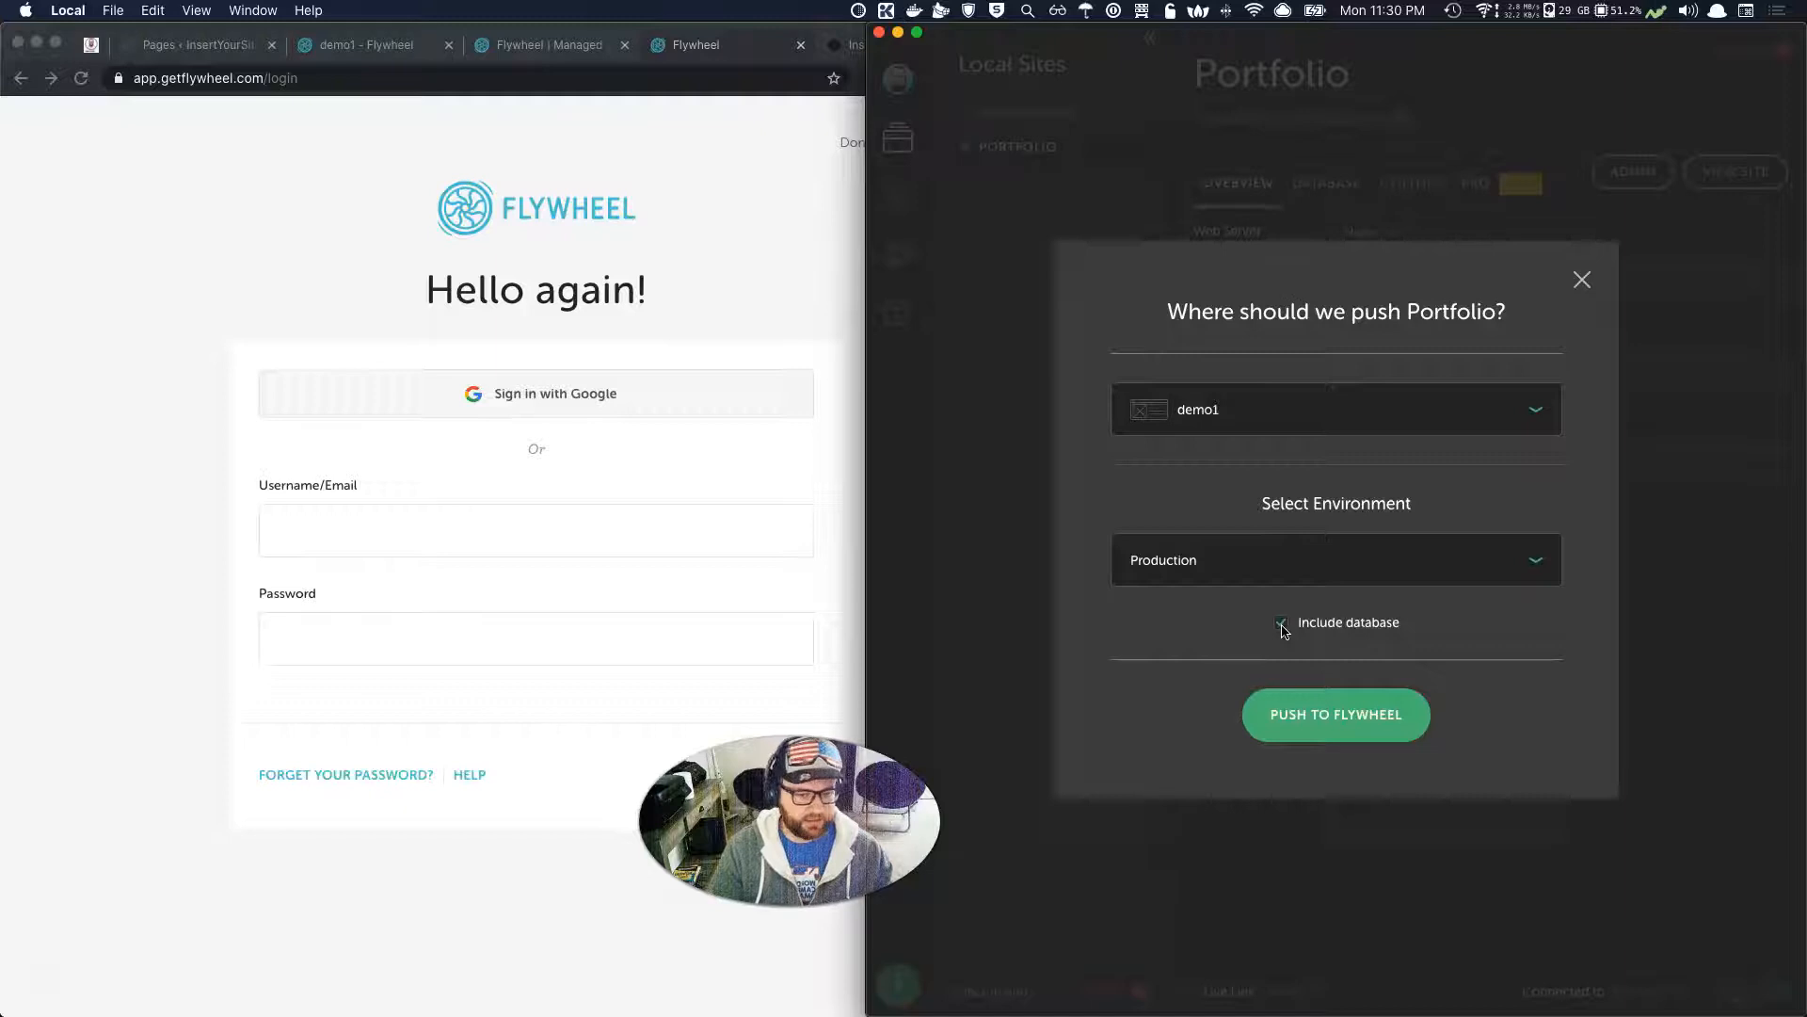
pyautogui.click(1281, 625)
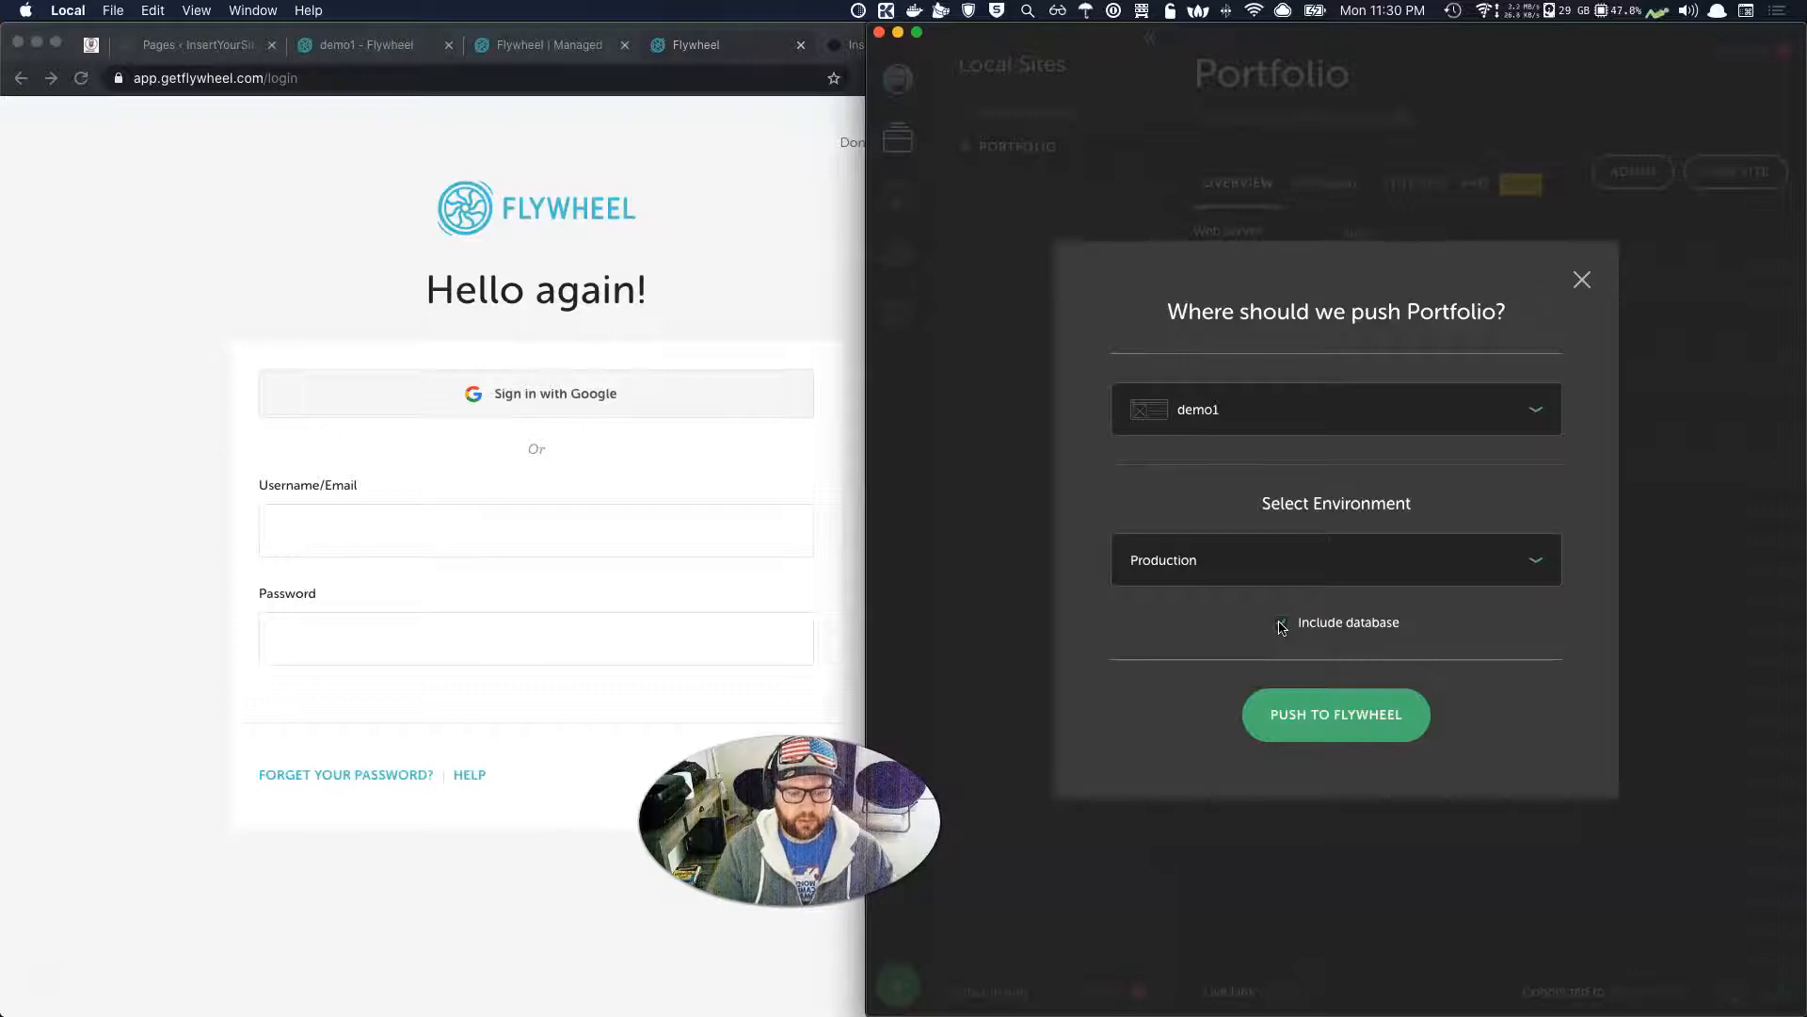
pyautogui.click(1281, 626)
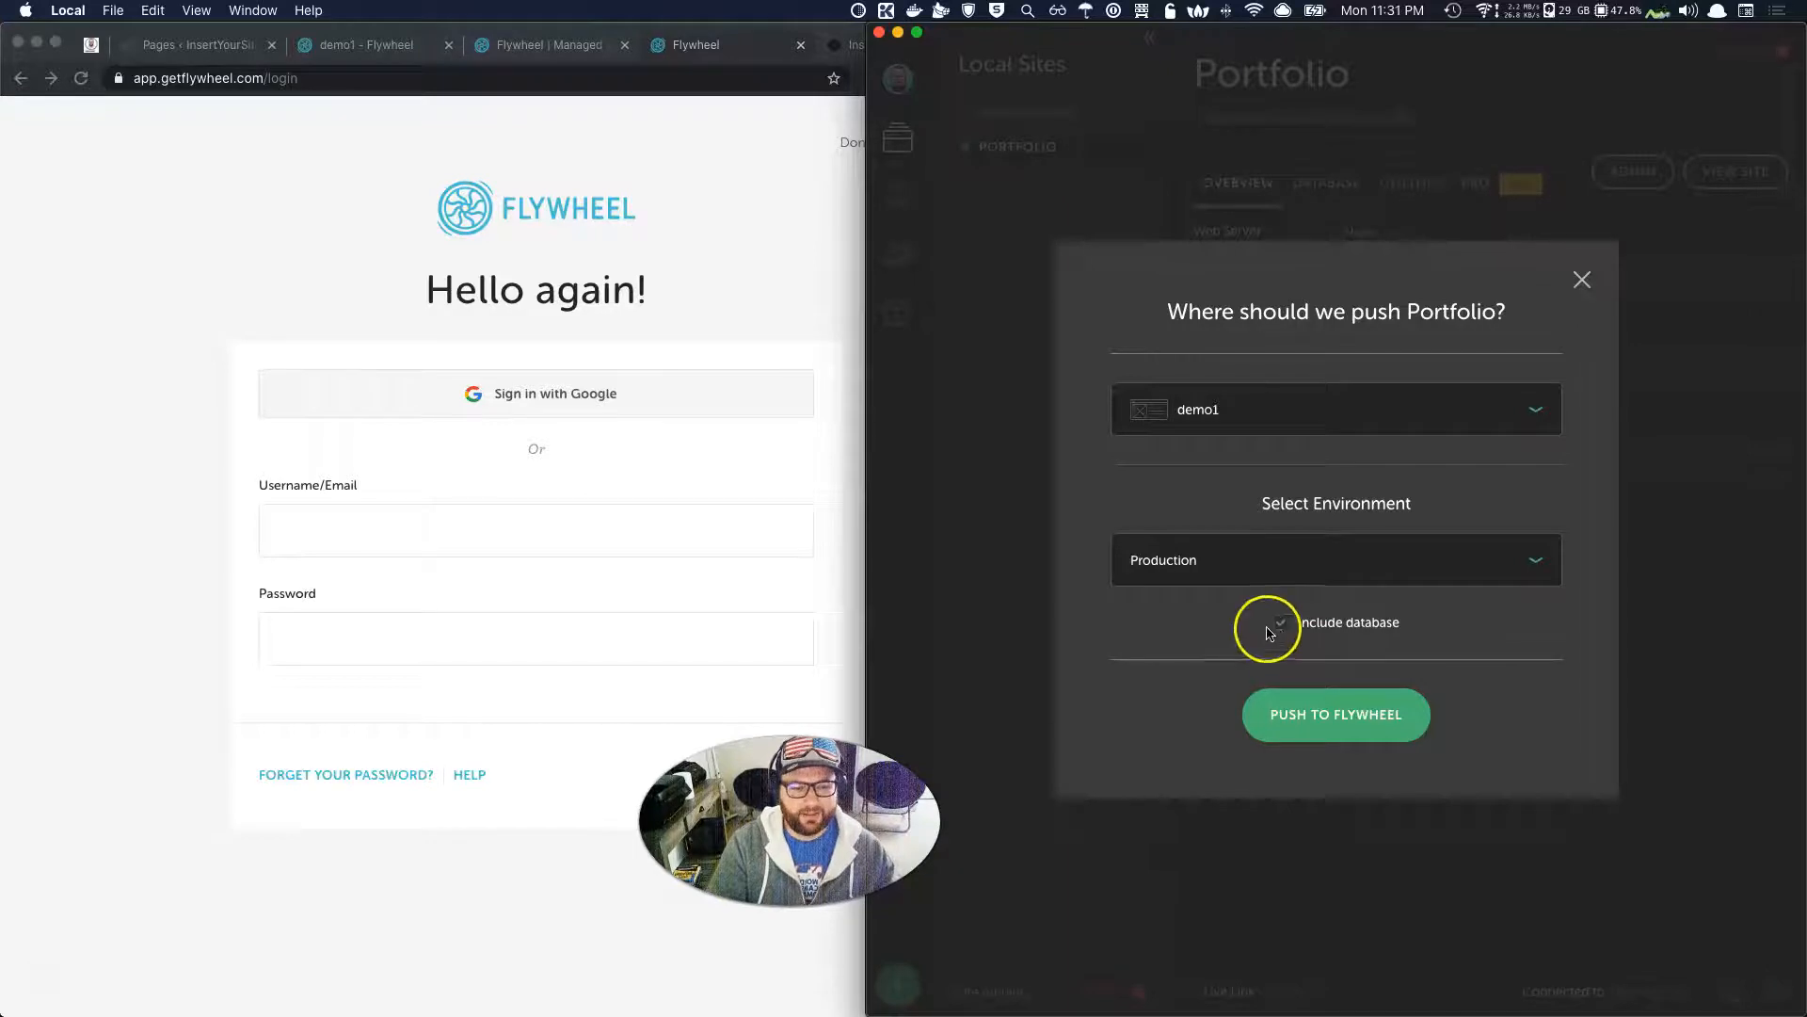
pyautogui.click(1328, 722)
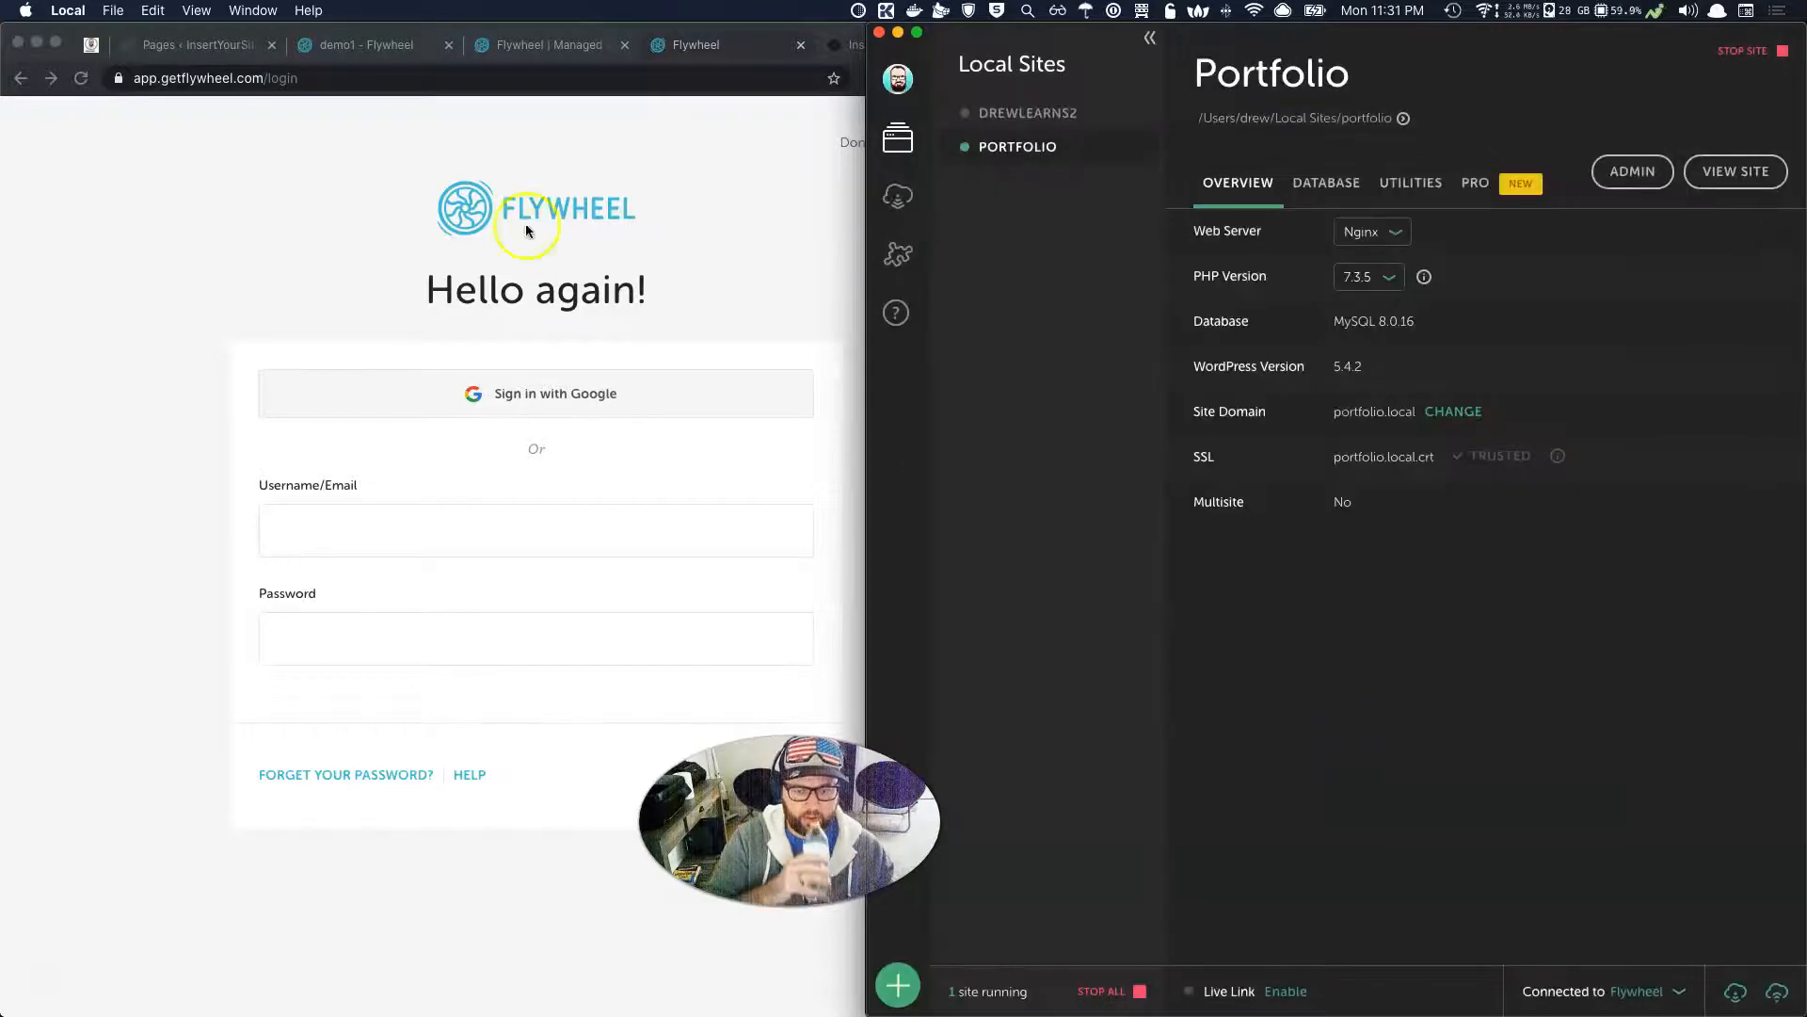
# Reload demo1's Flywheel dashboard, check its advanced settings, then open agile-toaster.flywheelsites.com in a new tab.
pyautogui.click(383, 51)
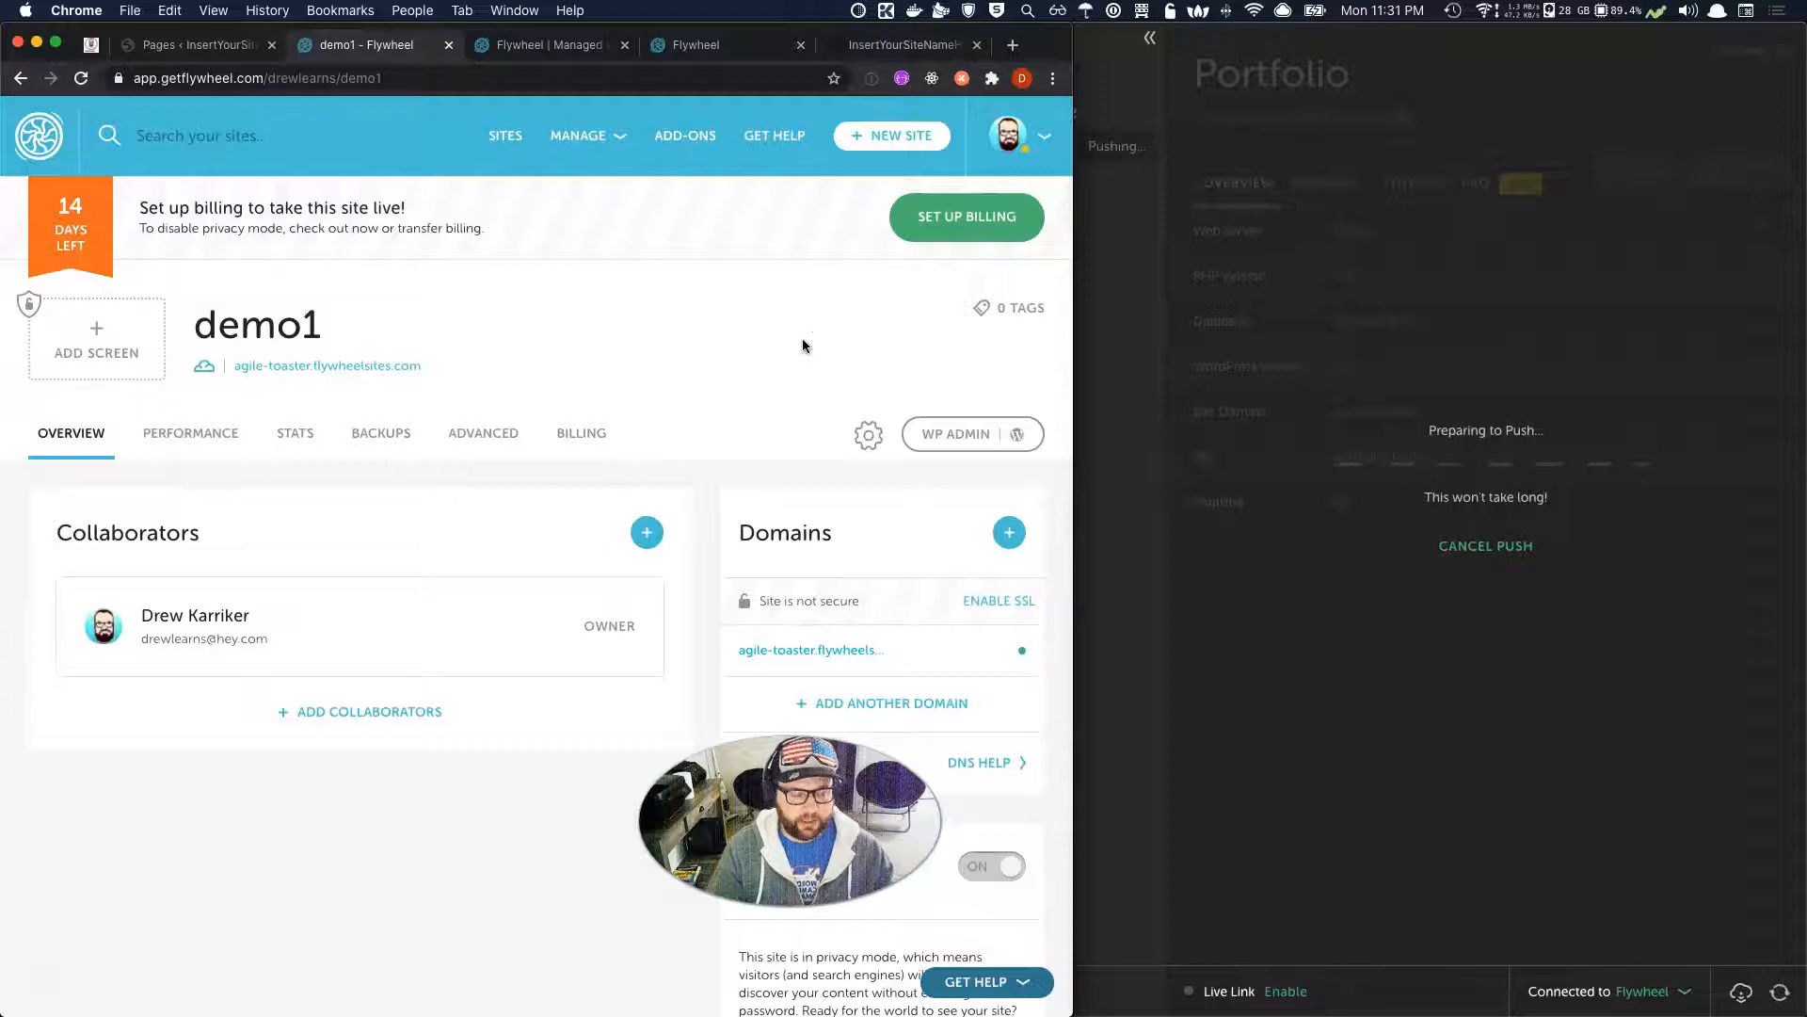
pyautogui.press('super+r')
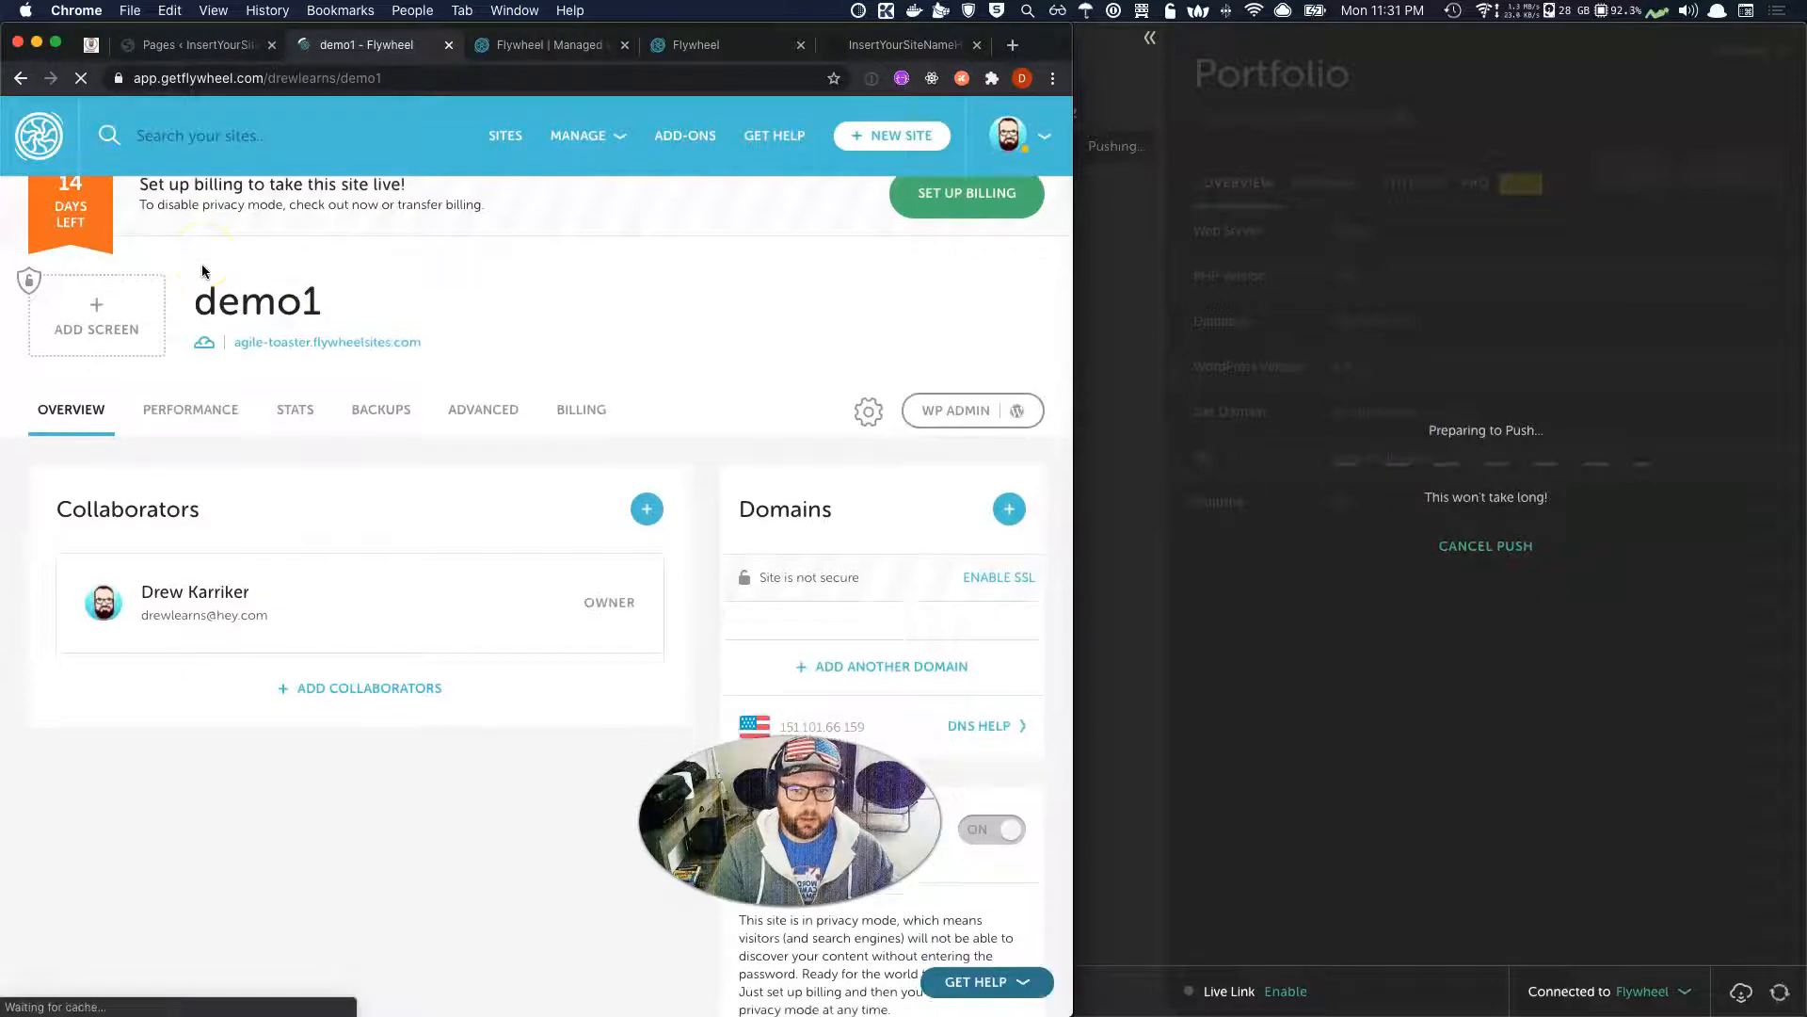
pyautogui.scroll(-1, 202, 272)
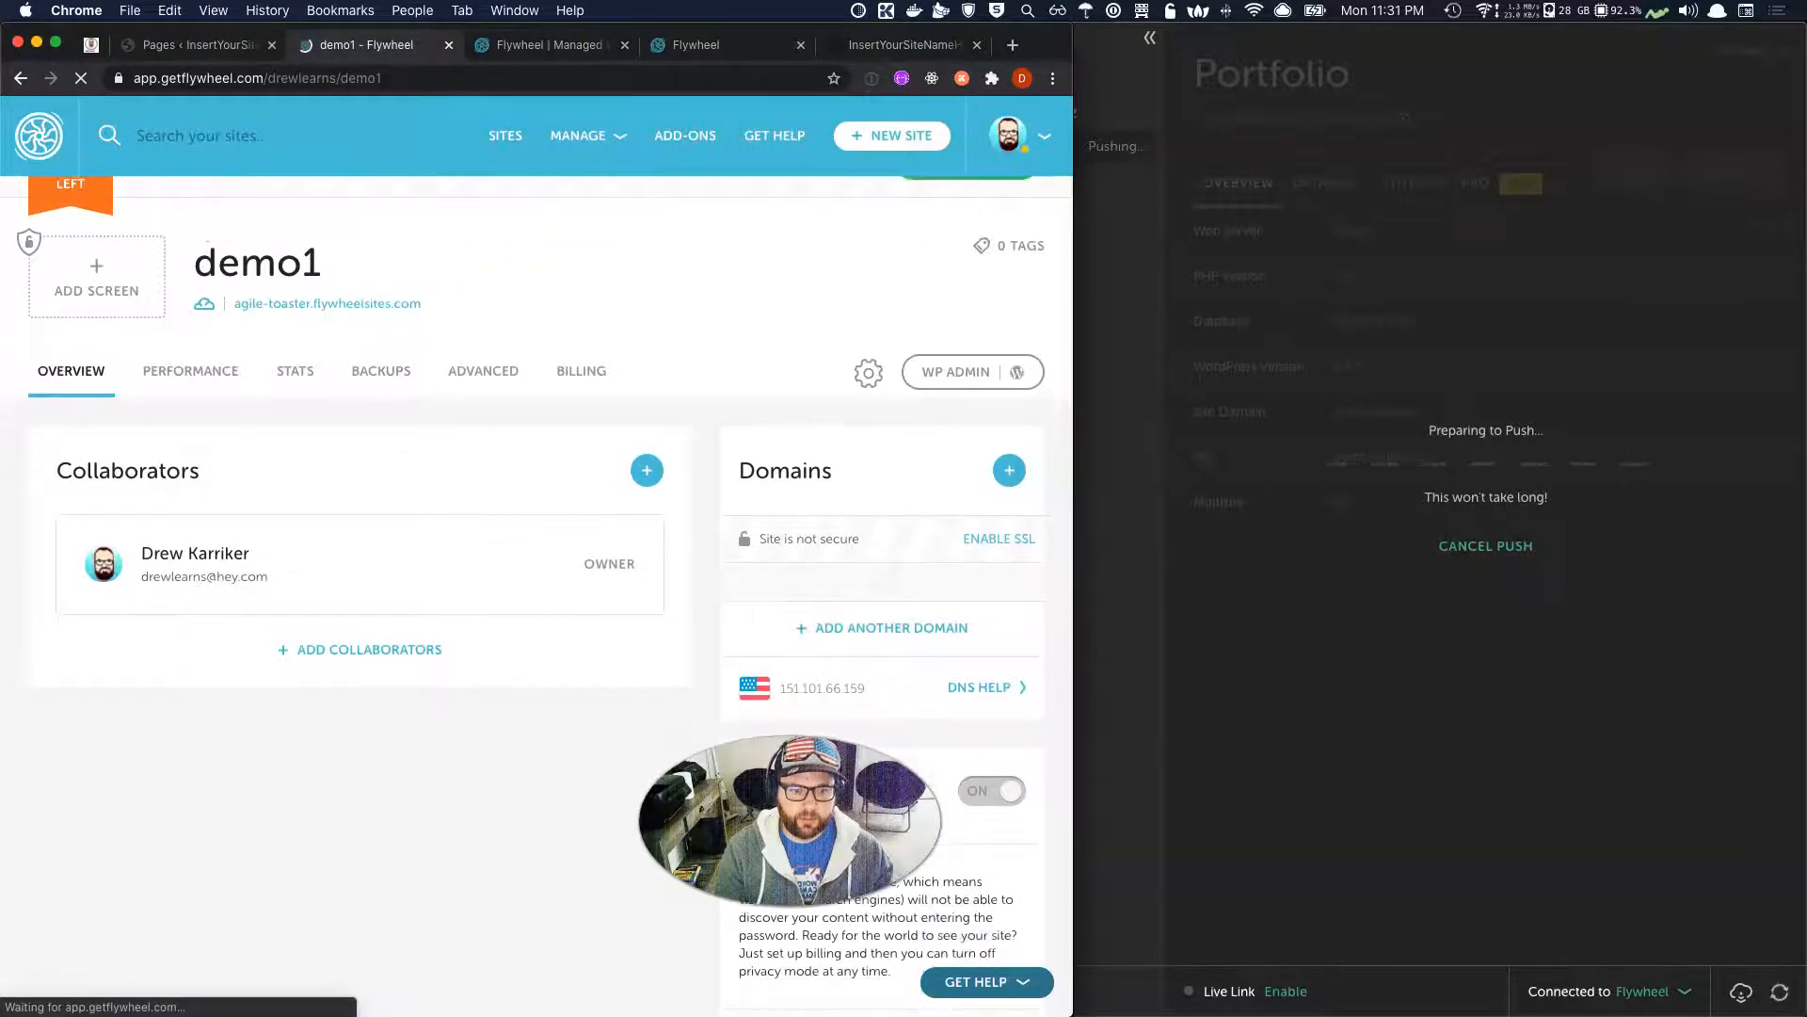
pyautogui.click(1425, 680)
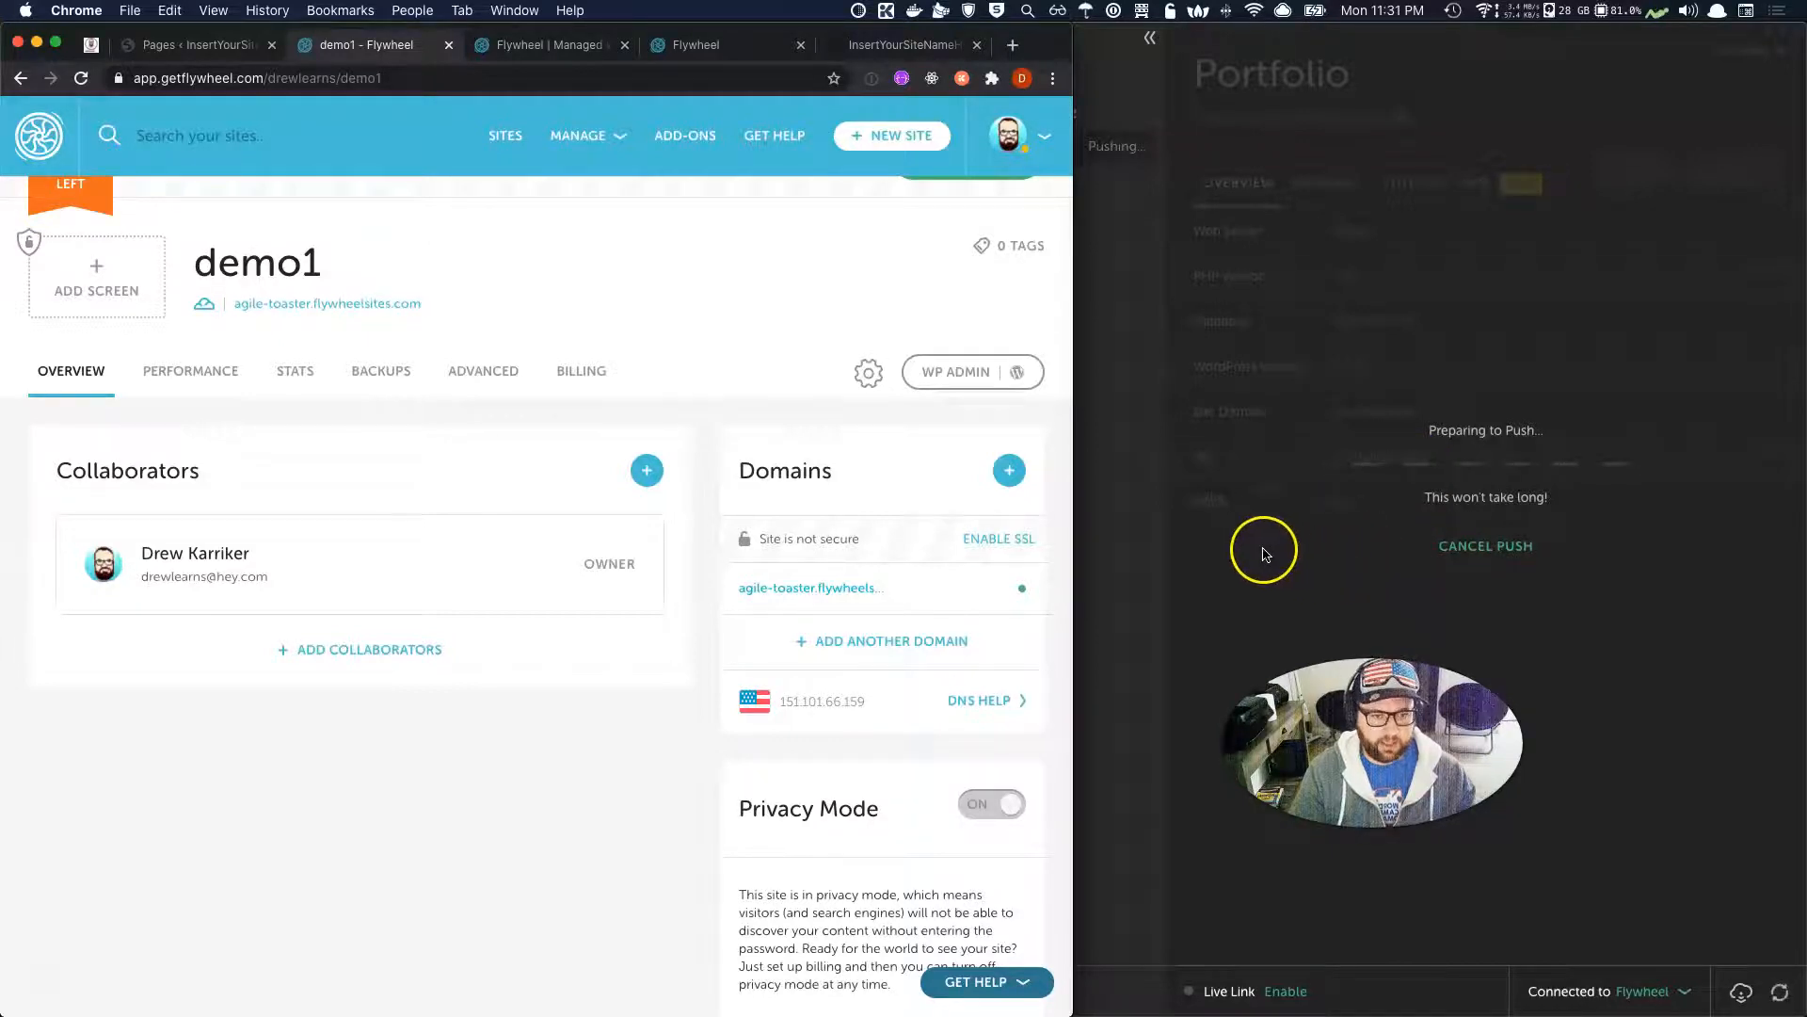
pyautogui.click(481, 388)
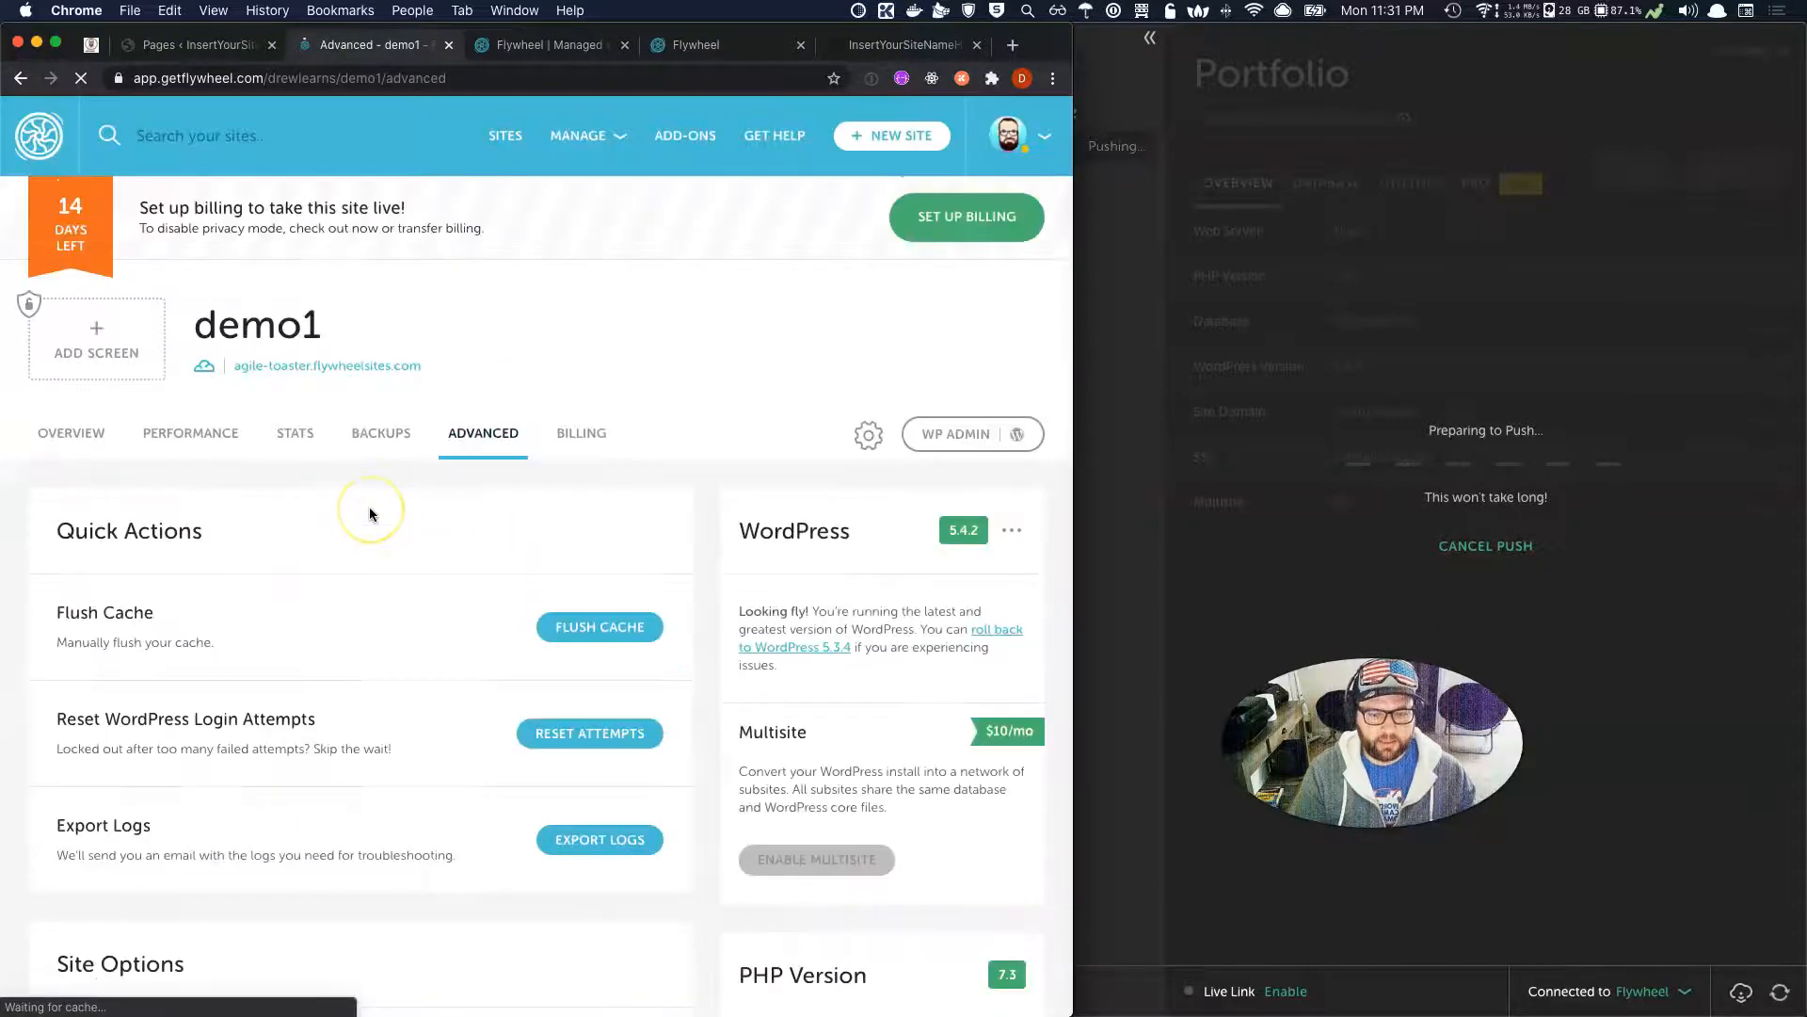
pyautogui.click(100, 439)
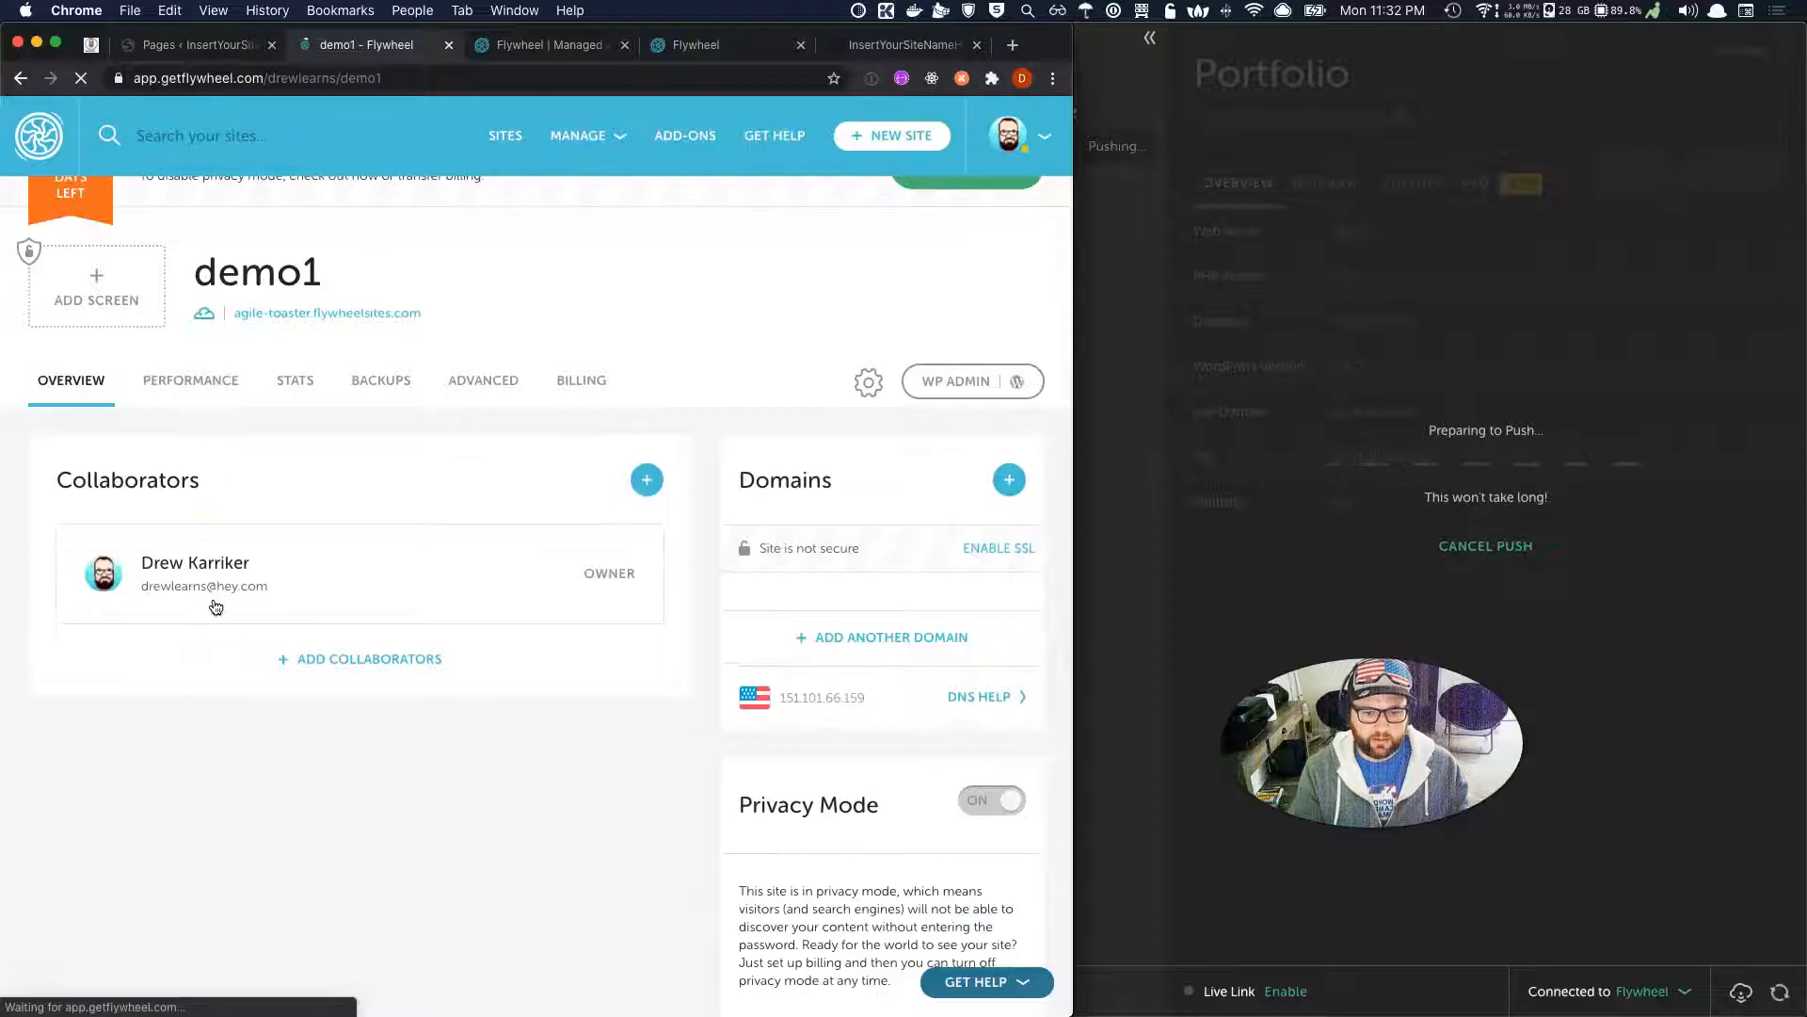
pyautogui.click(761, 550)
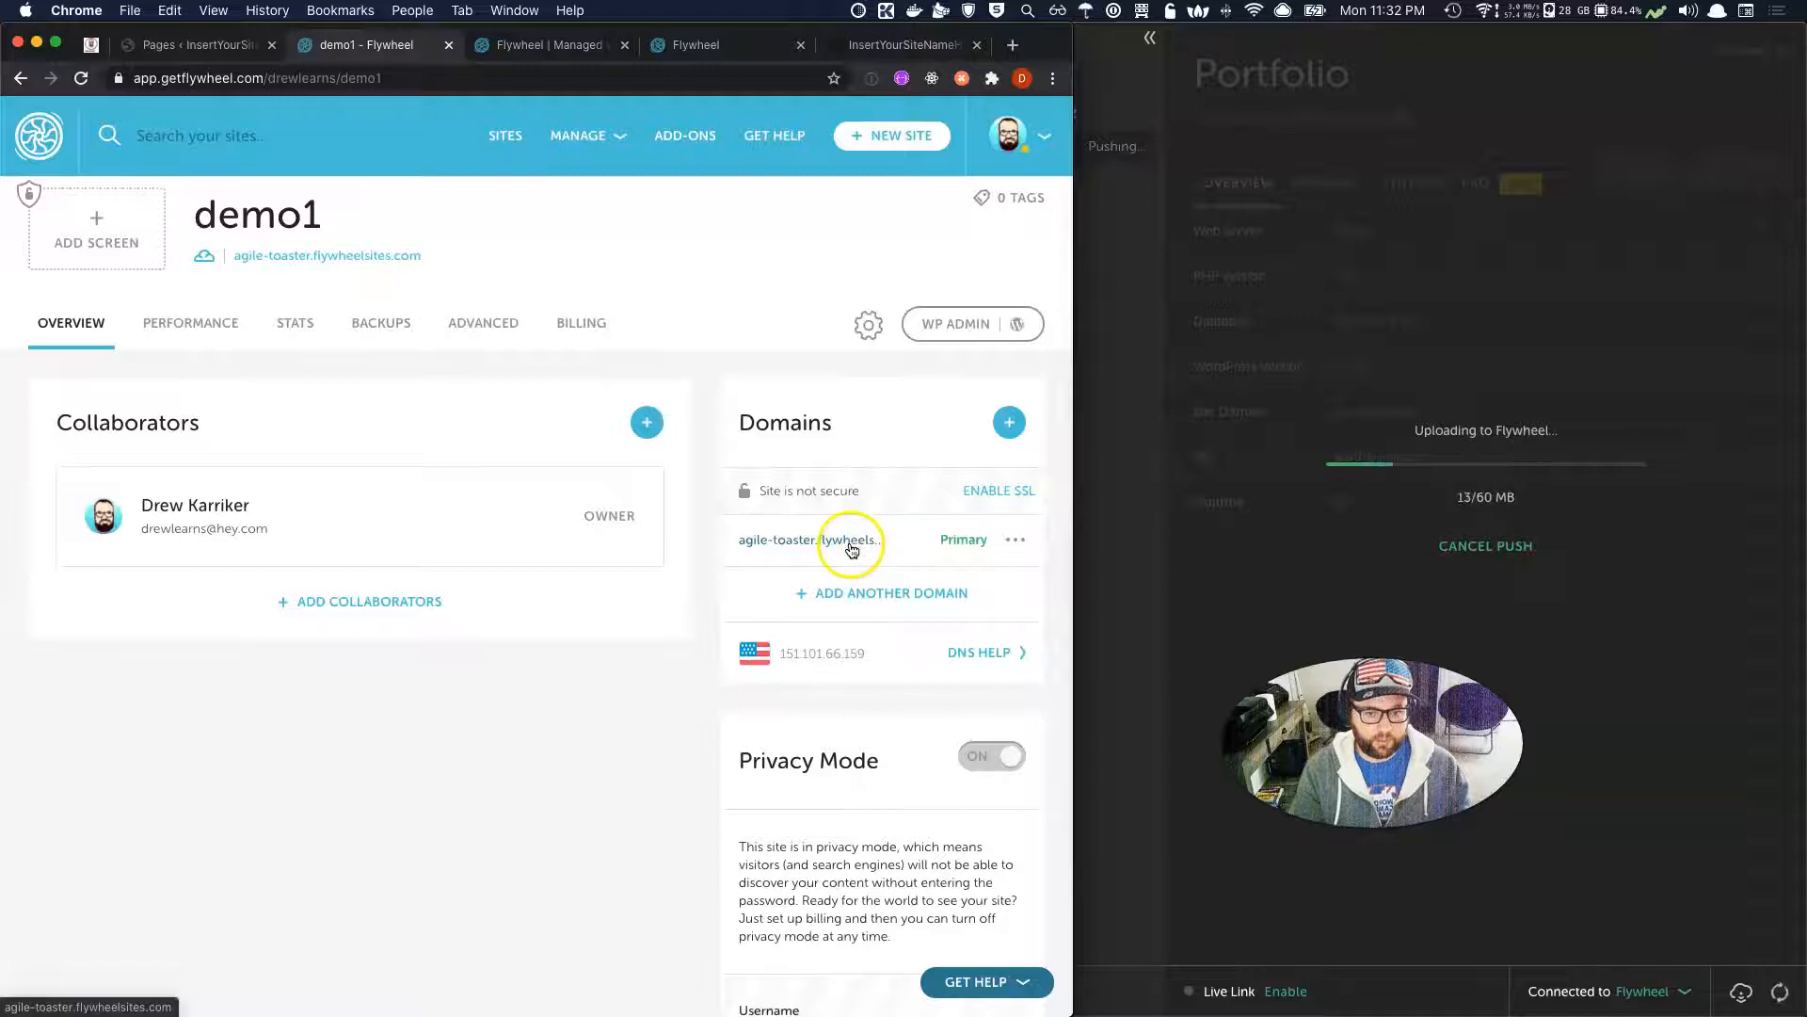
pyautogui.click(852, 543)
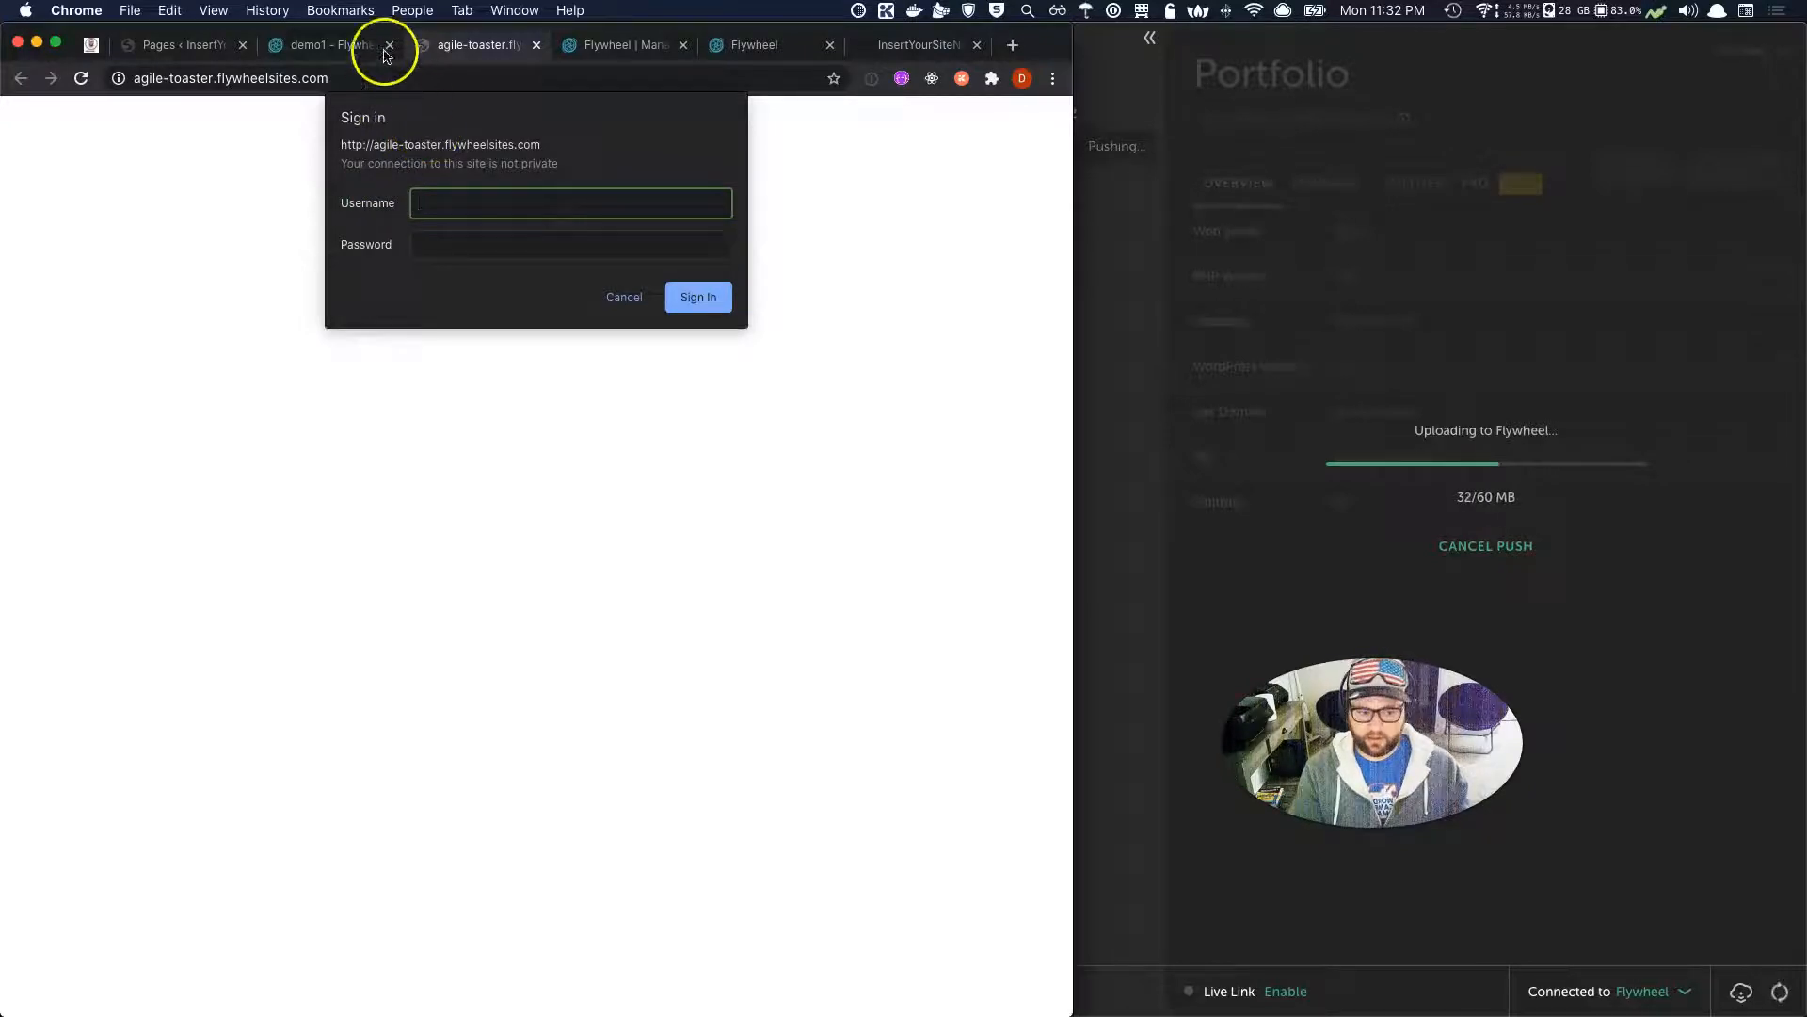
# Select demo1's Privacy Mode username and current password on the Flywheel dashboard.
pyautogui.click(349, 47)
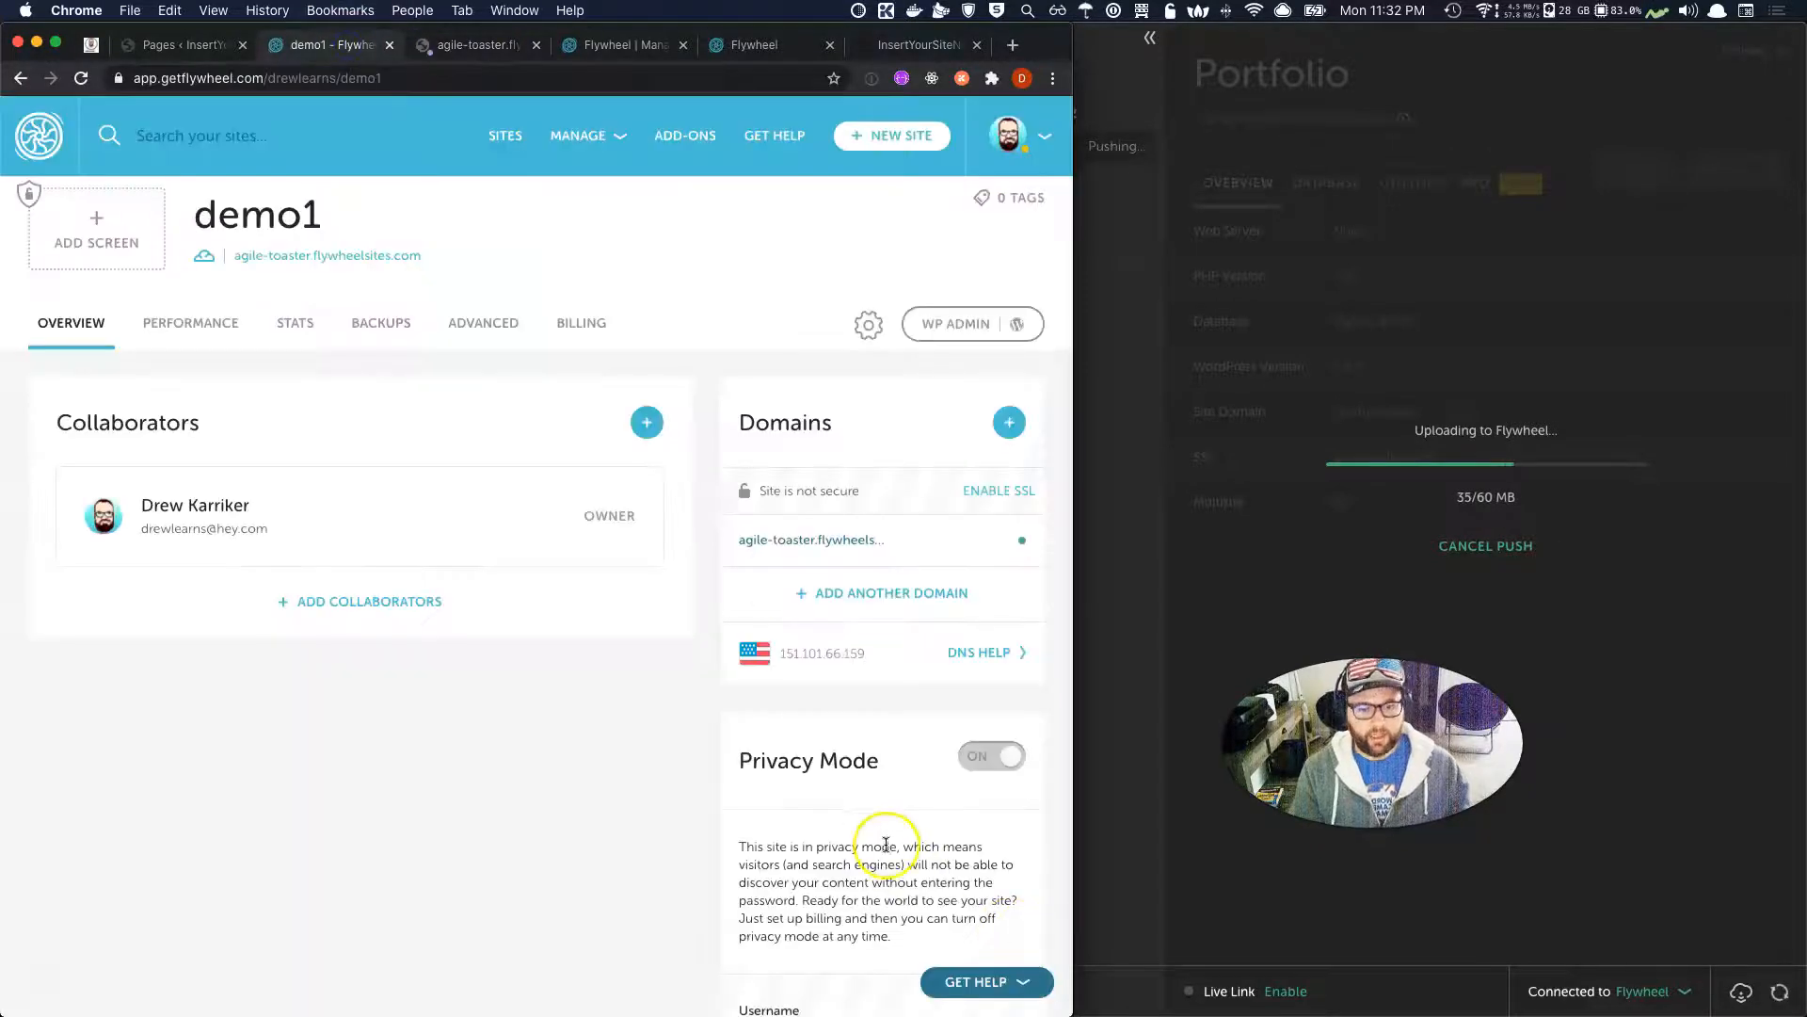
pyautogui.scroll(-2, 886, 843)
pyautogui.scroll(-3, 886, 842)
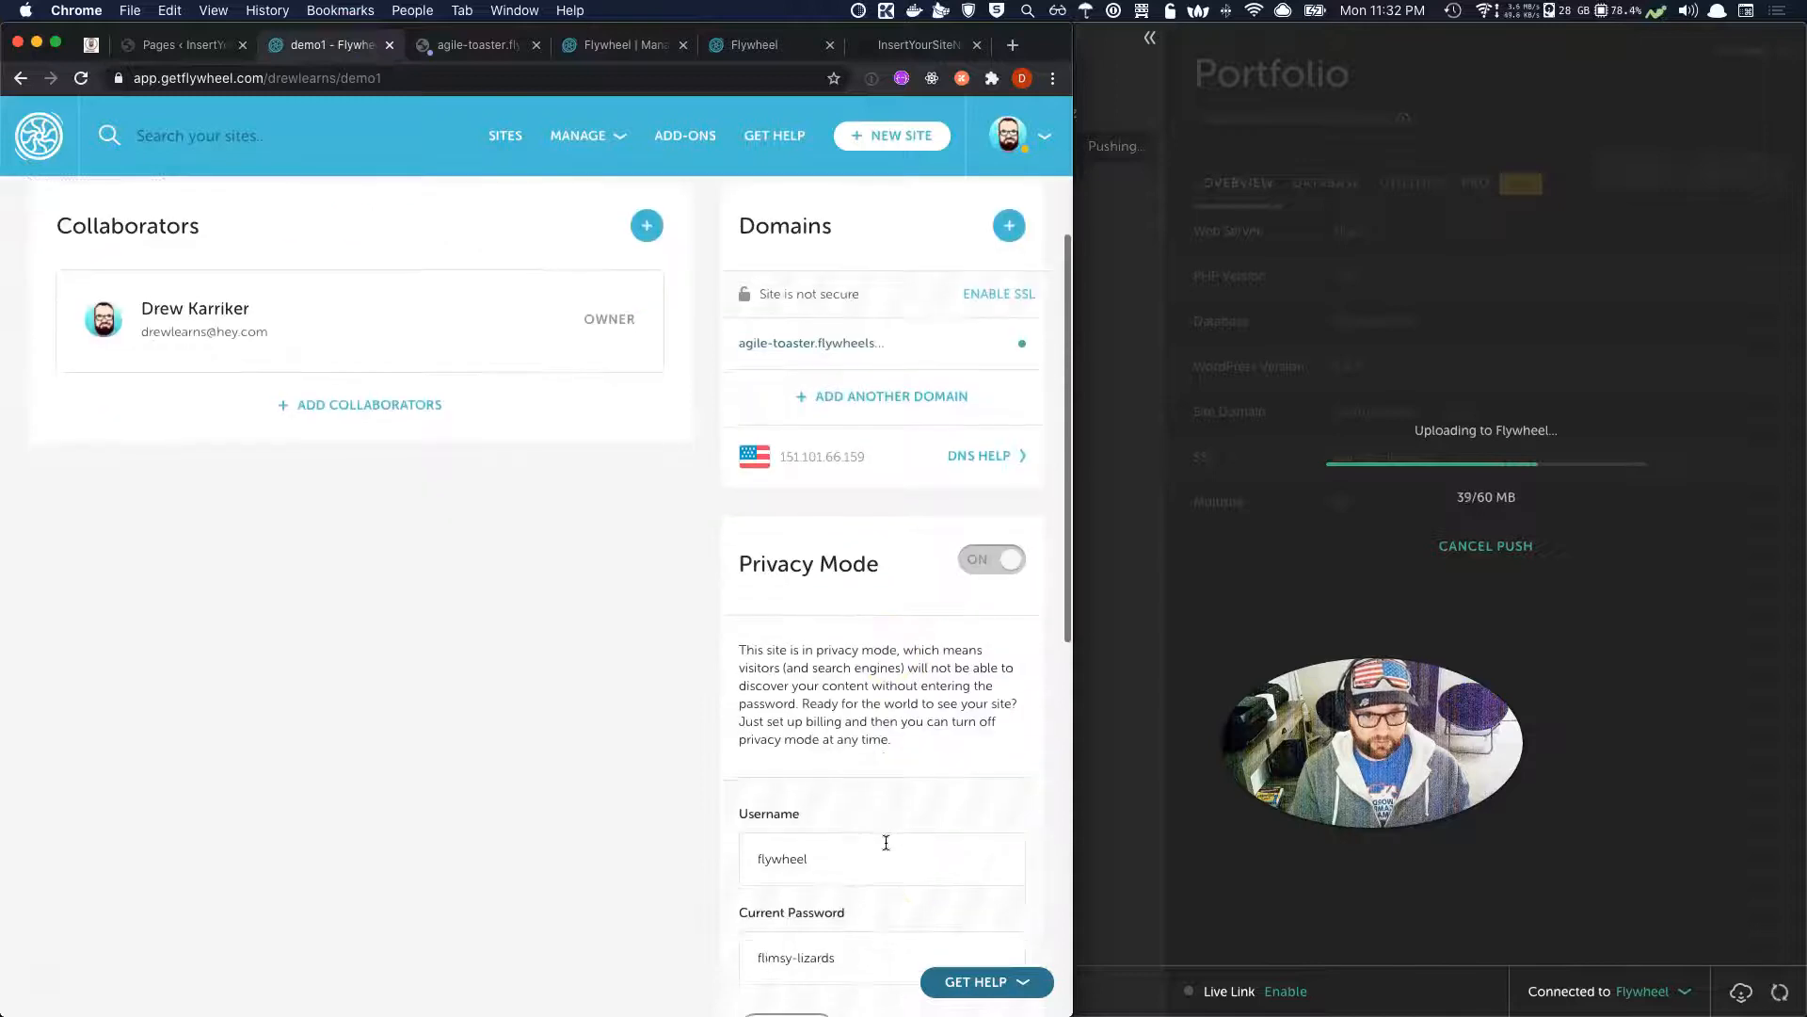
pyautogui.moveTo(828, 787); pyautogui.dragTo(718, 787)
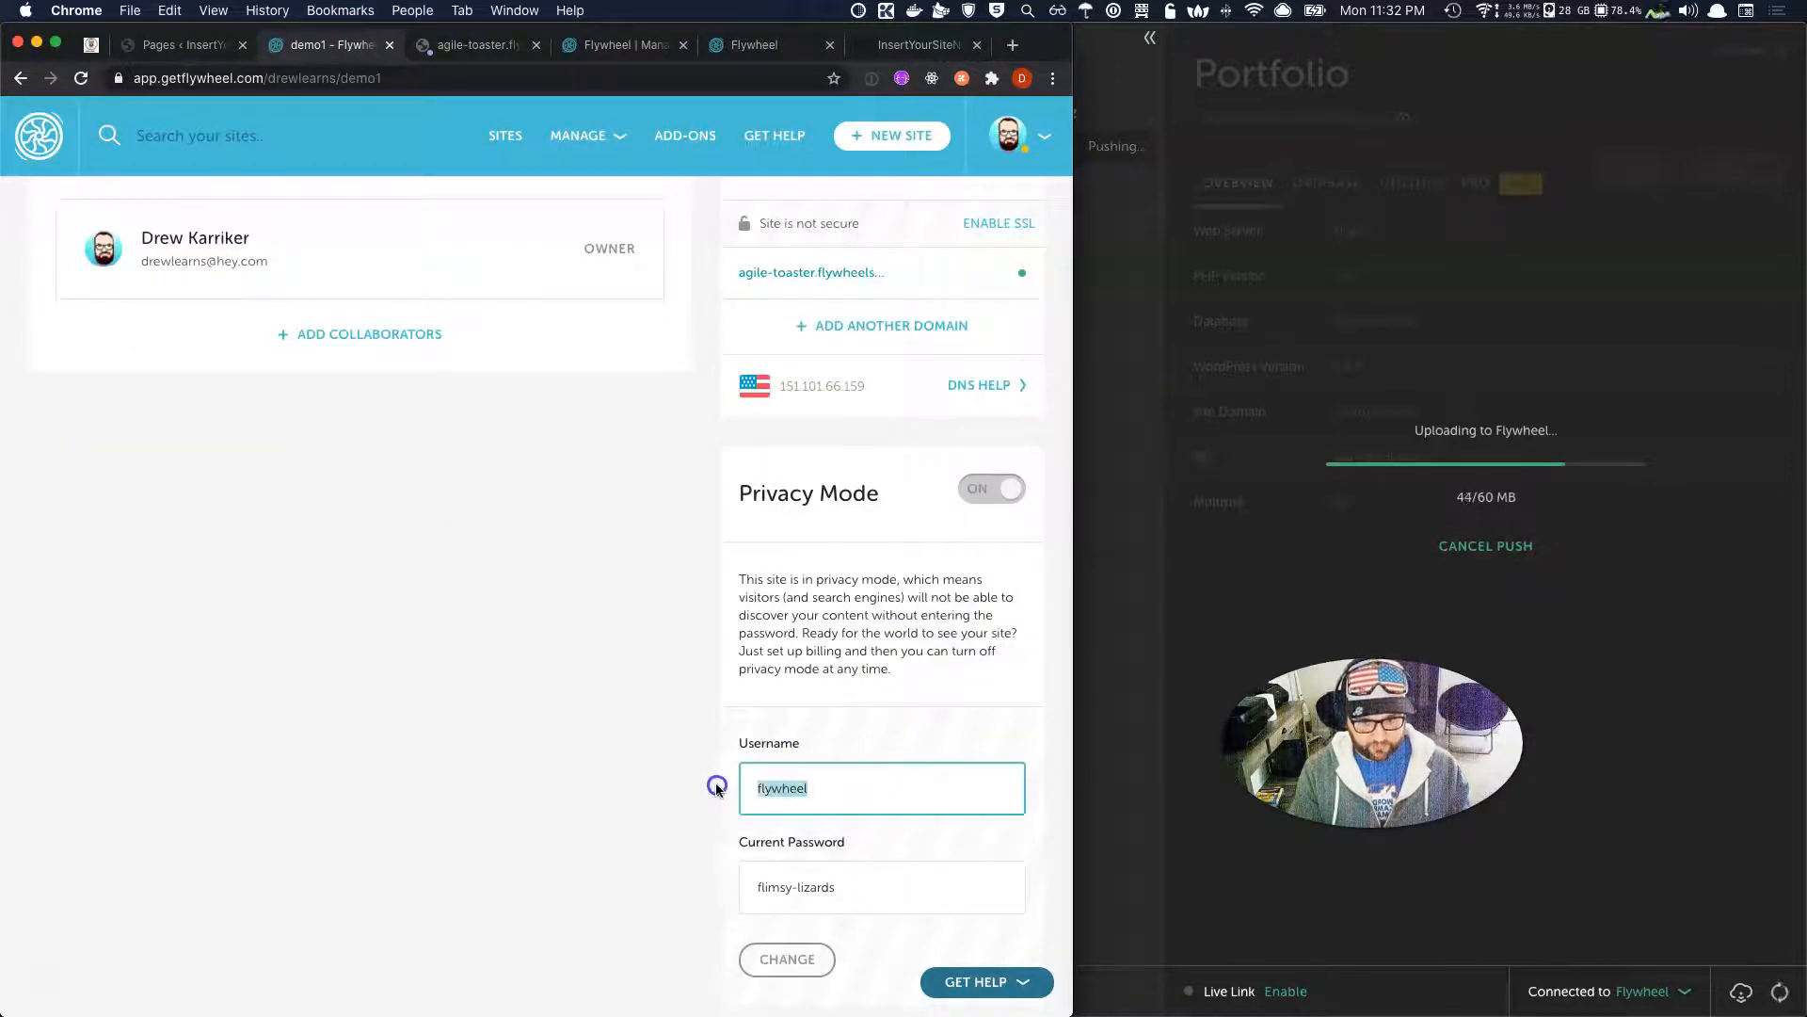
pyautogui.click(876, 893)
pyautogui.moveTo(876, 892); pyautogui.dragTo(732, 895)
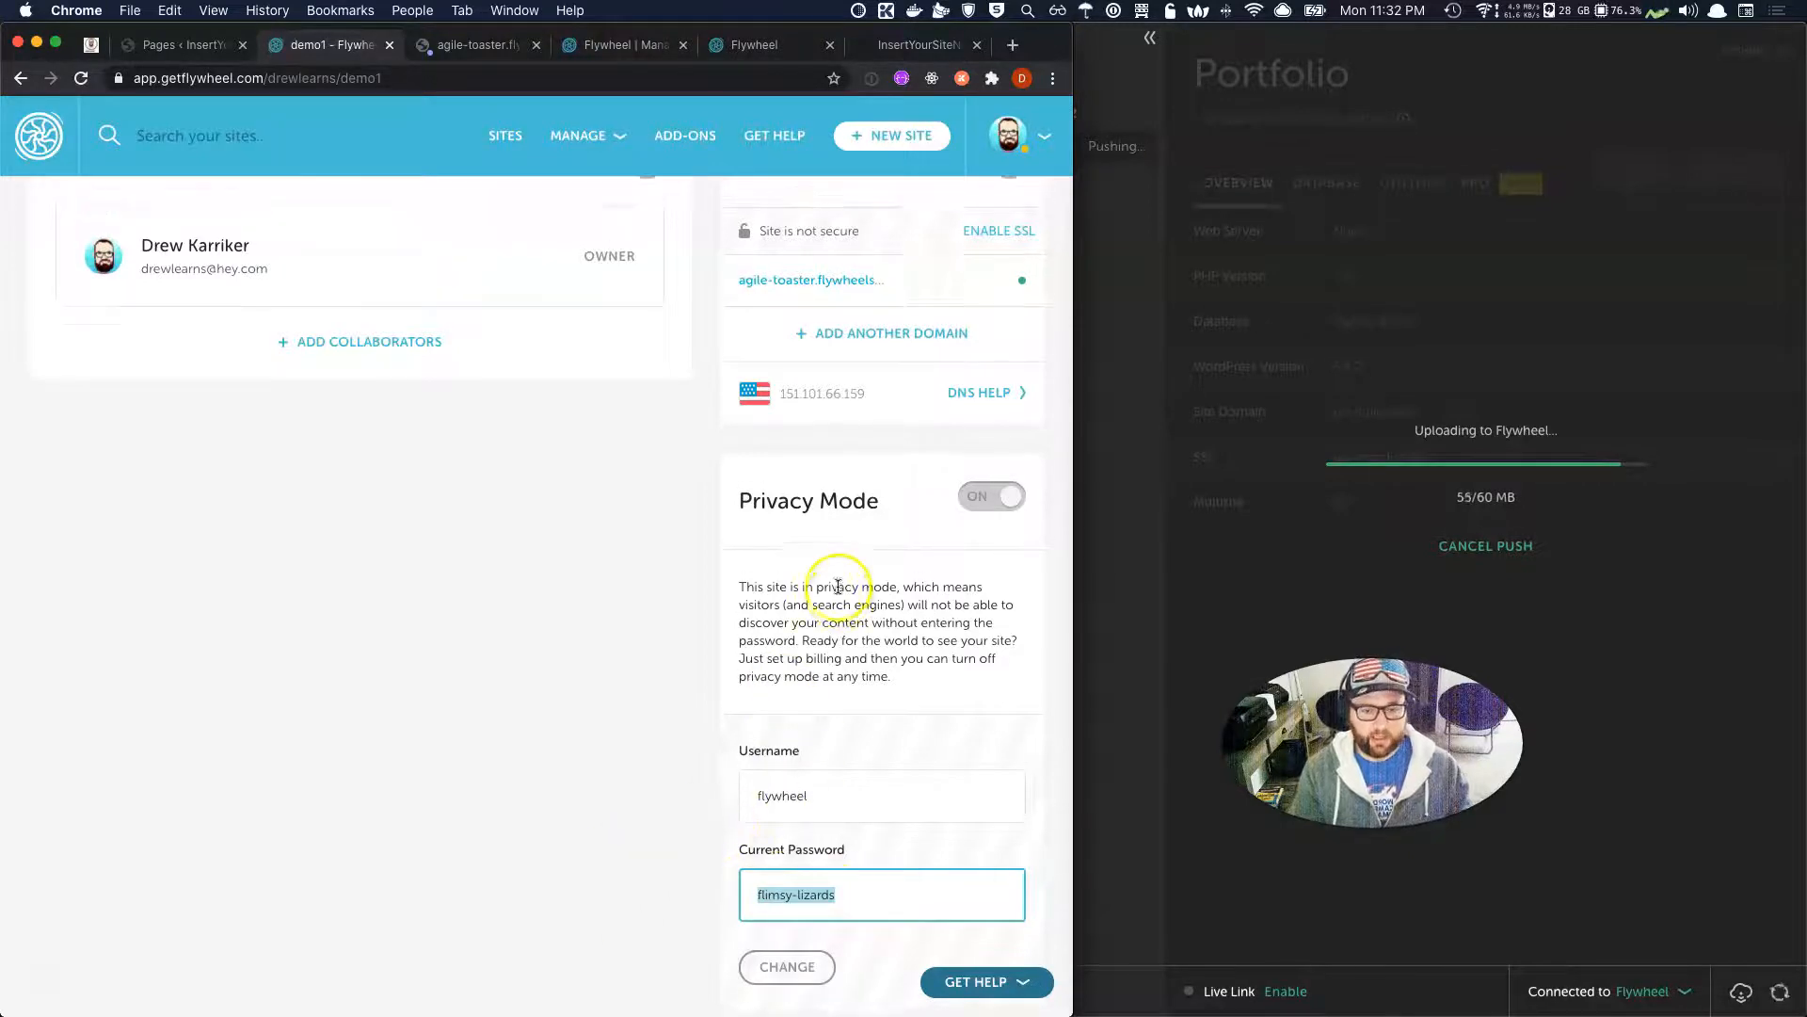
pyautogui.scroll(2, 833, 583)
pyautogui.moveTo(979, 534)
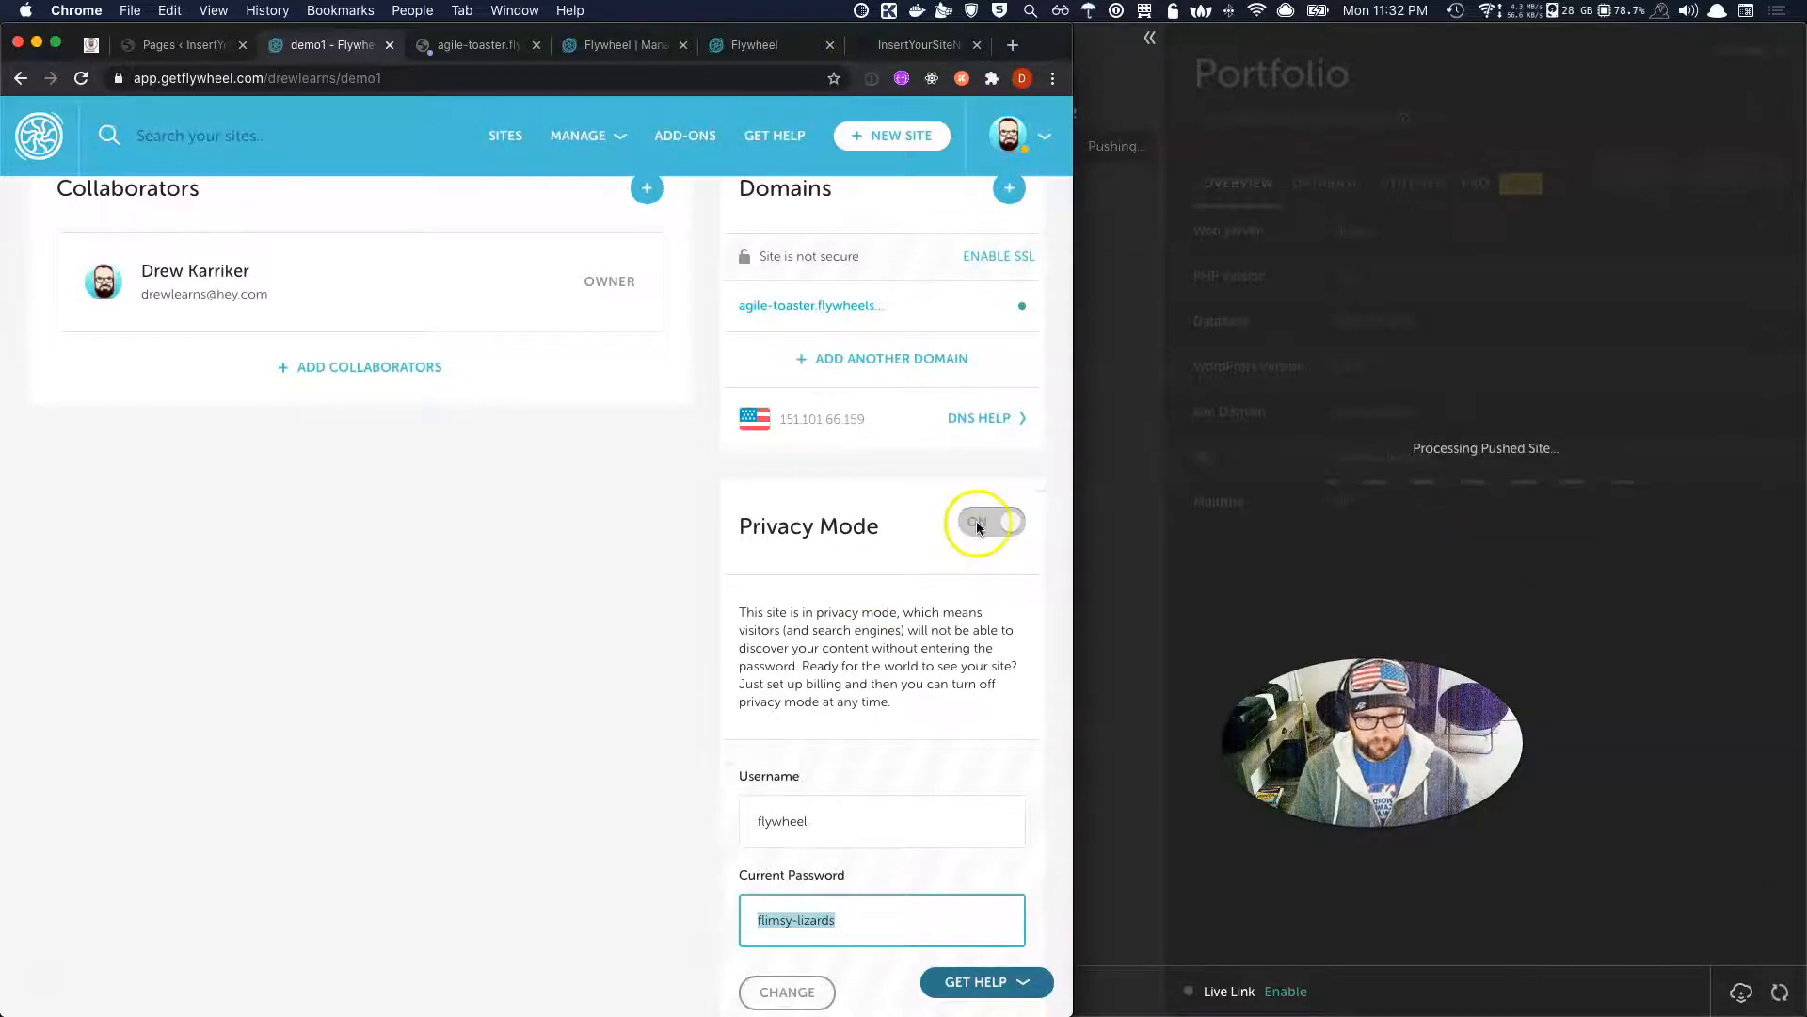
pyautogui.click(473, 44)
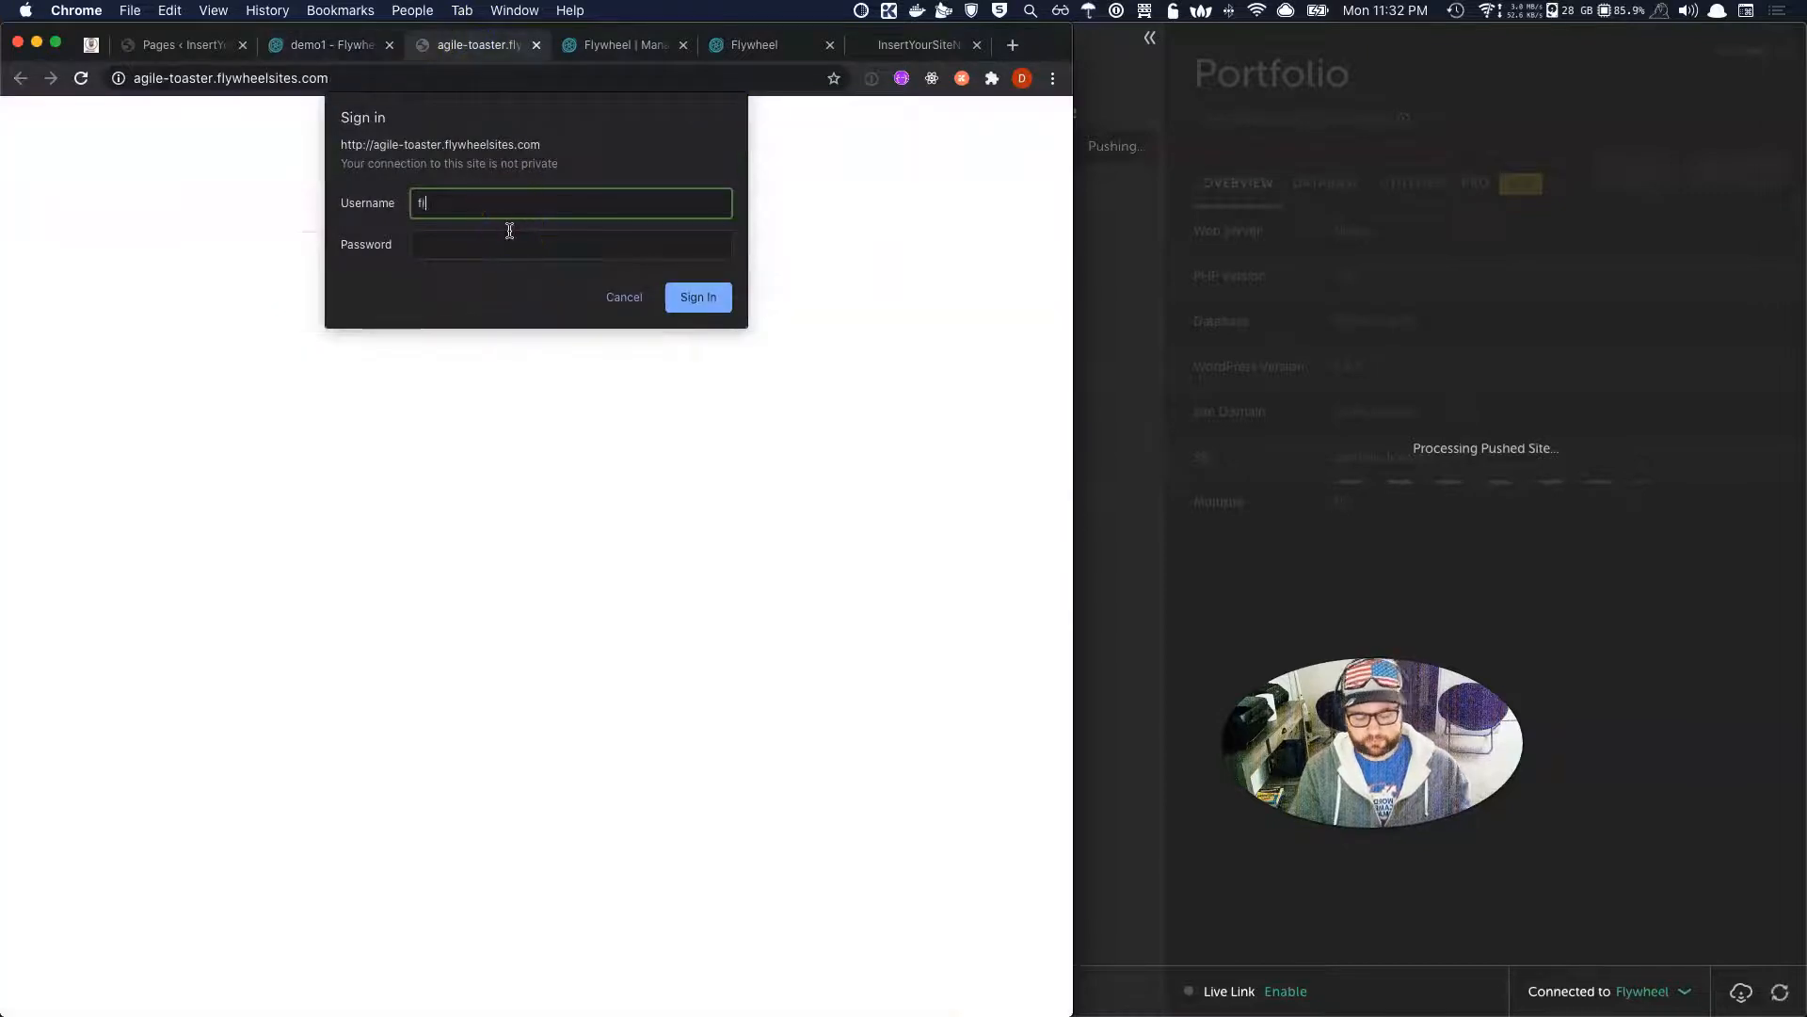
# Sign in with the privacy credentials to view demo1's front page, then return to the Flywheel dashboard.
pyautogui.write('flywheel')
pyautogui.press('Return')
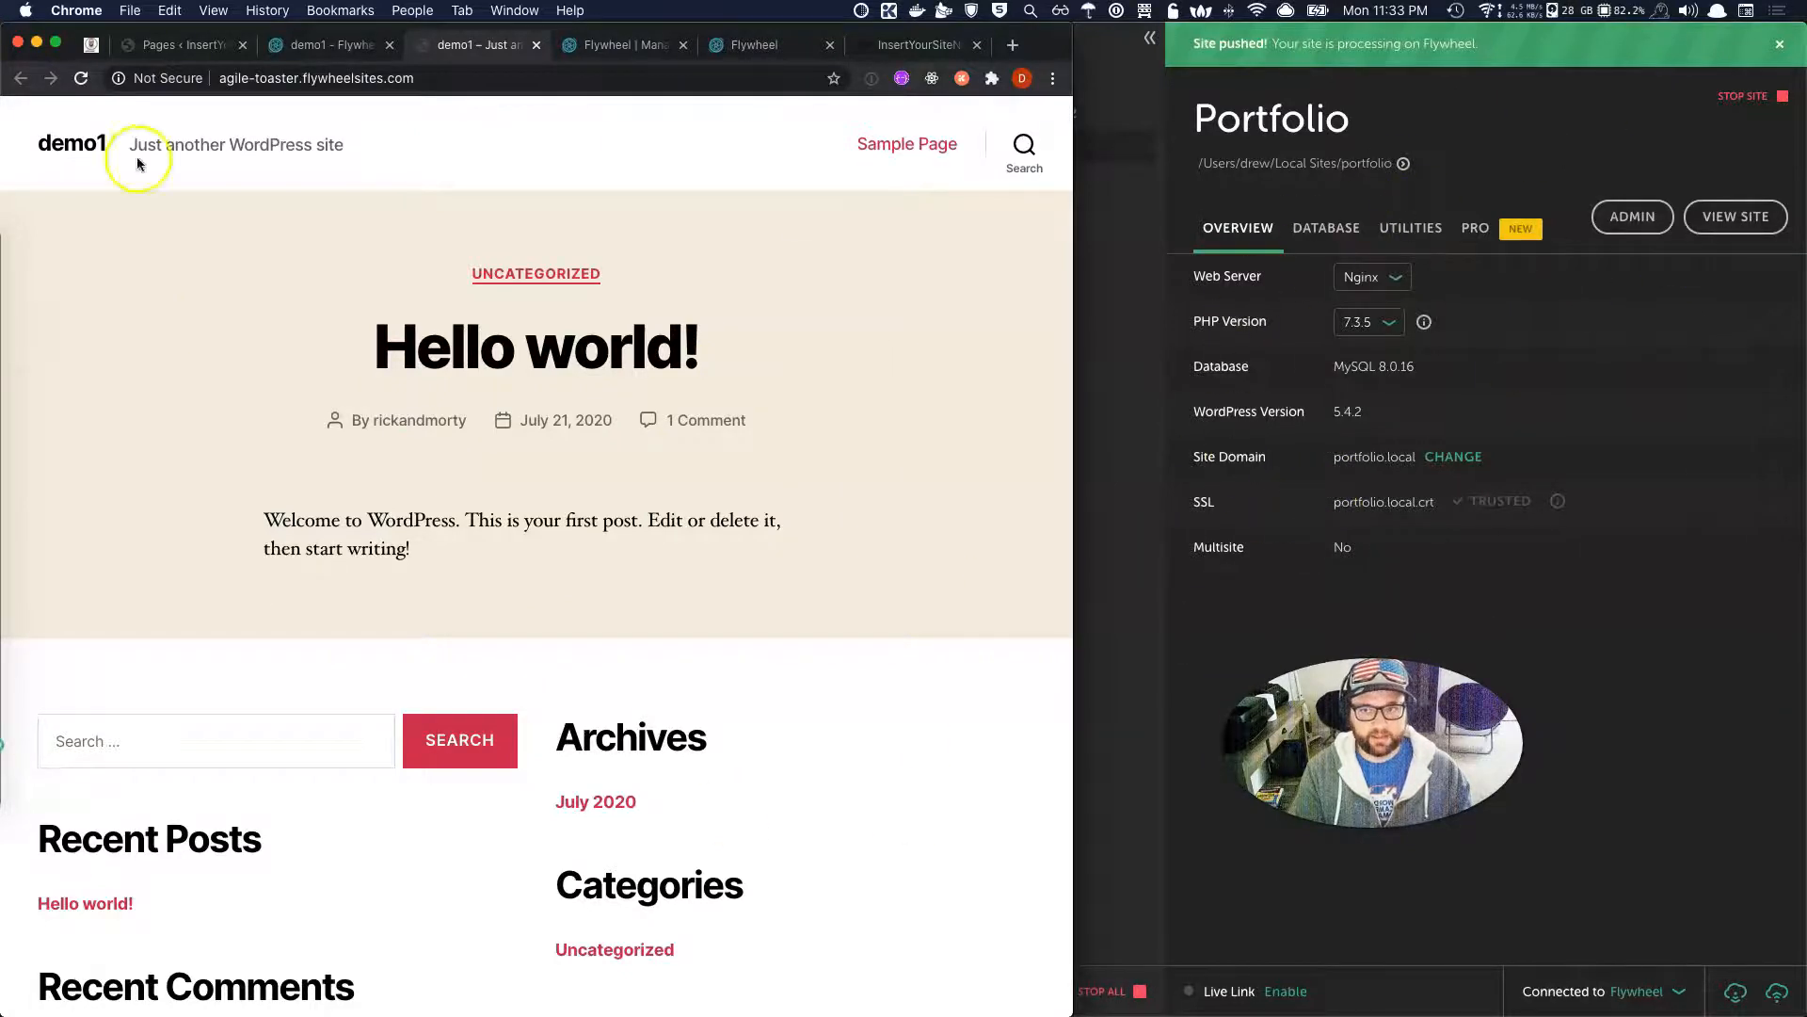
pyautogui.click(320, 37)
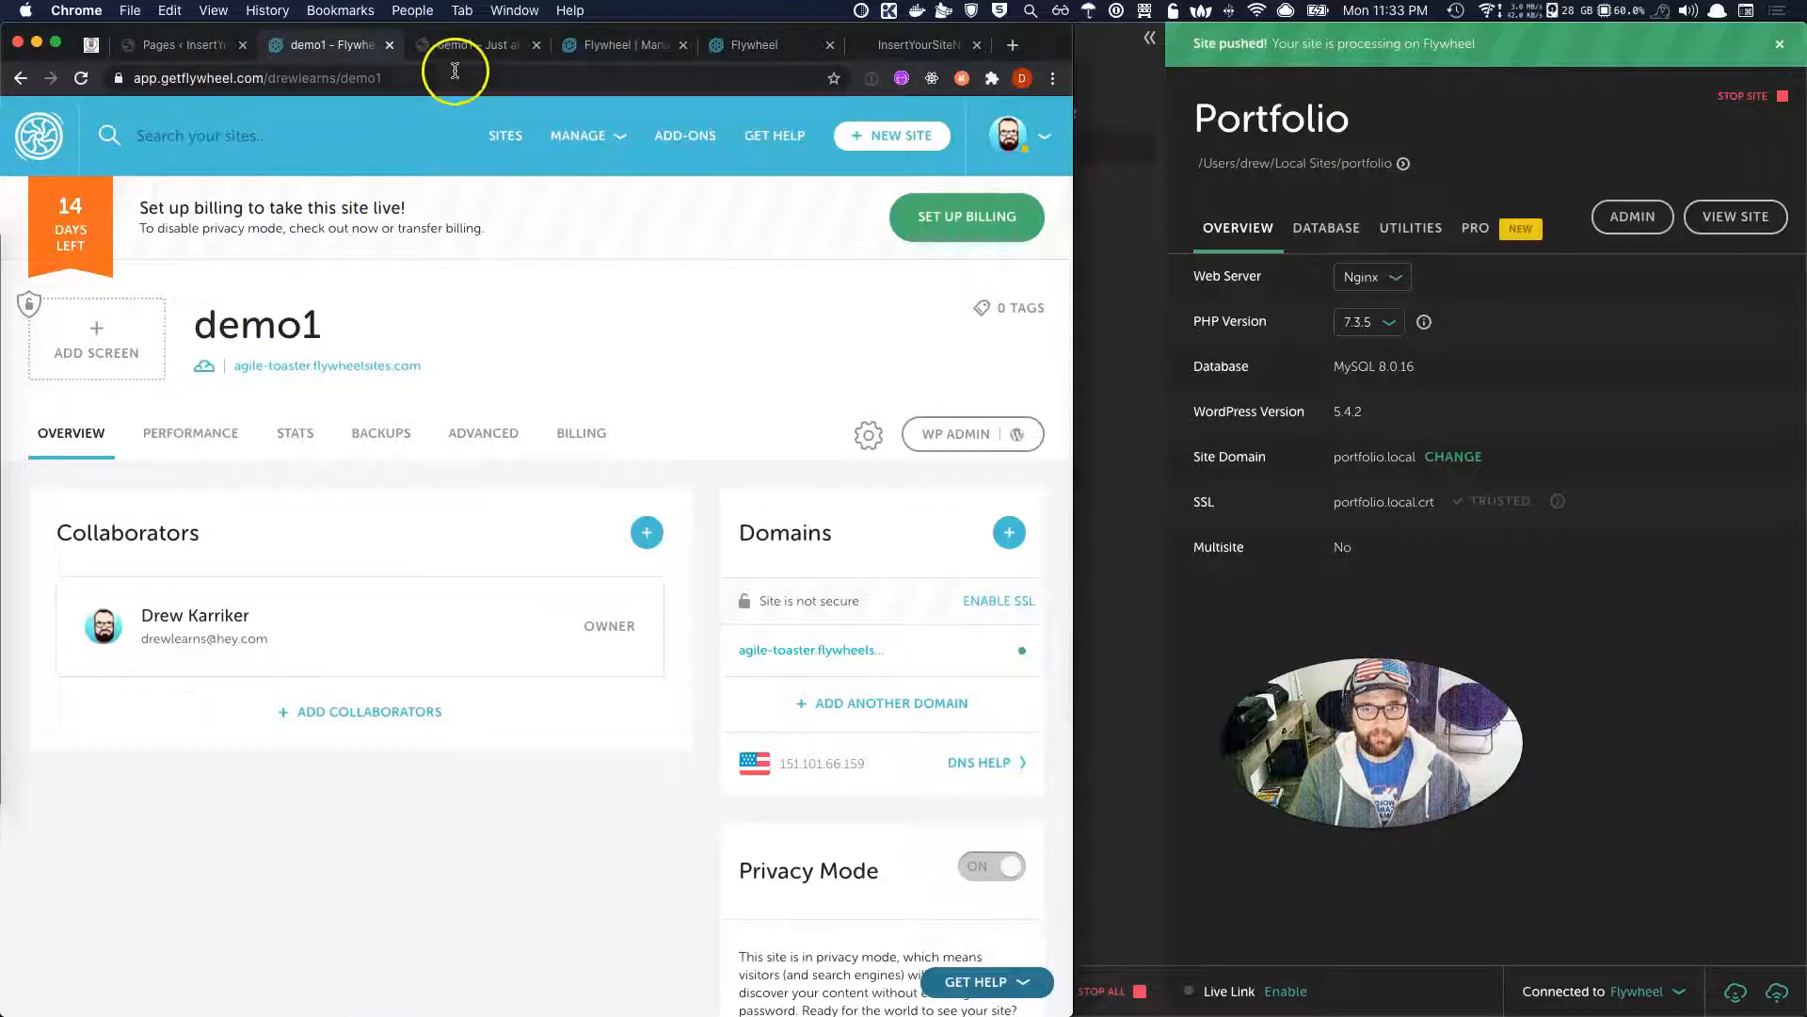
# Enable SSL on demo1's agile-toaster.flywheelsites.com domain, then go to the Performance section.
pyautogui.scroll(-3, 544, 743)
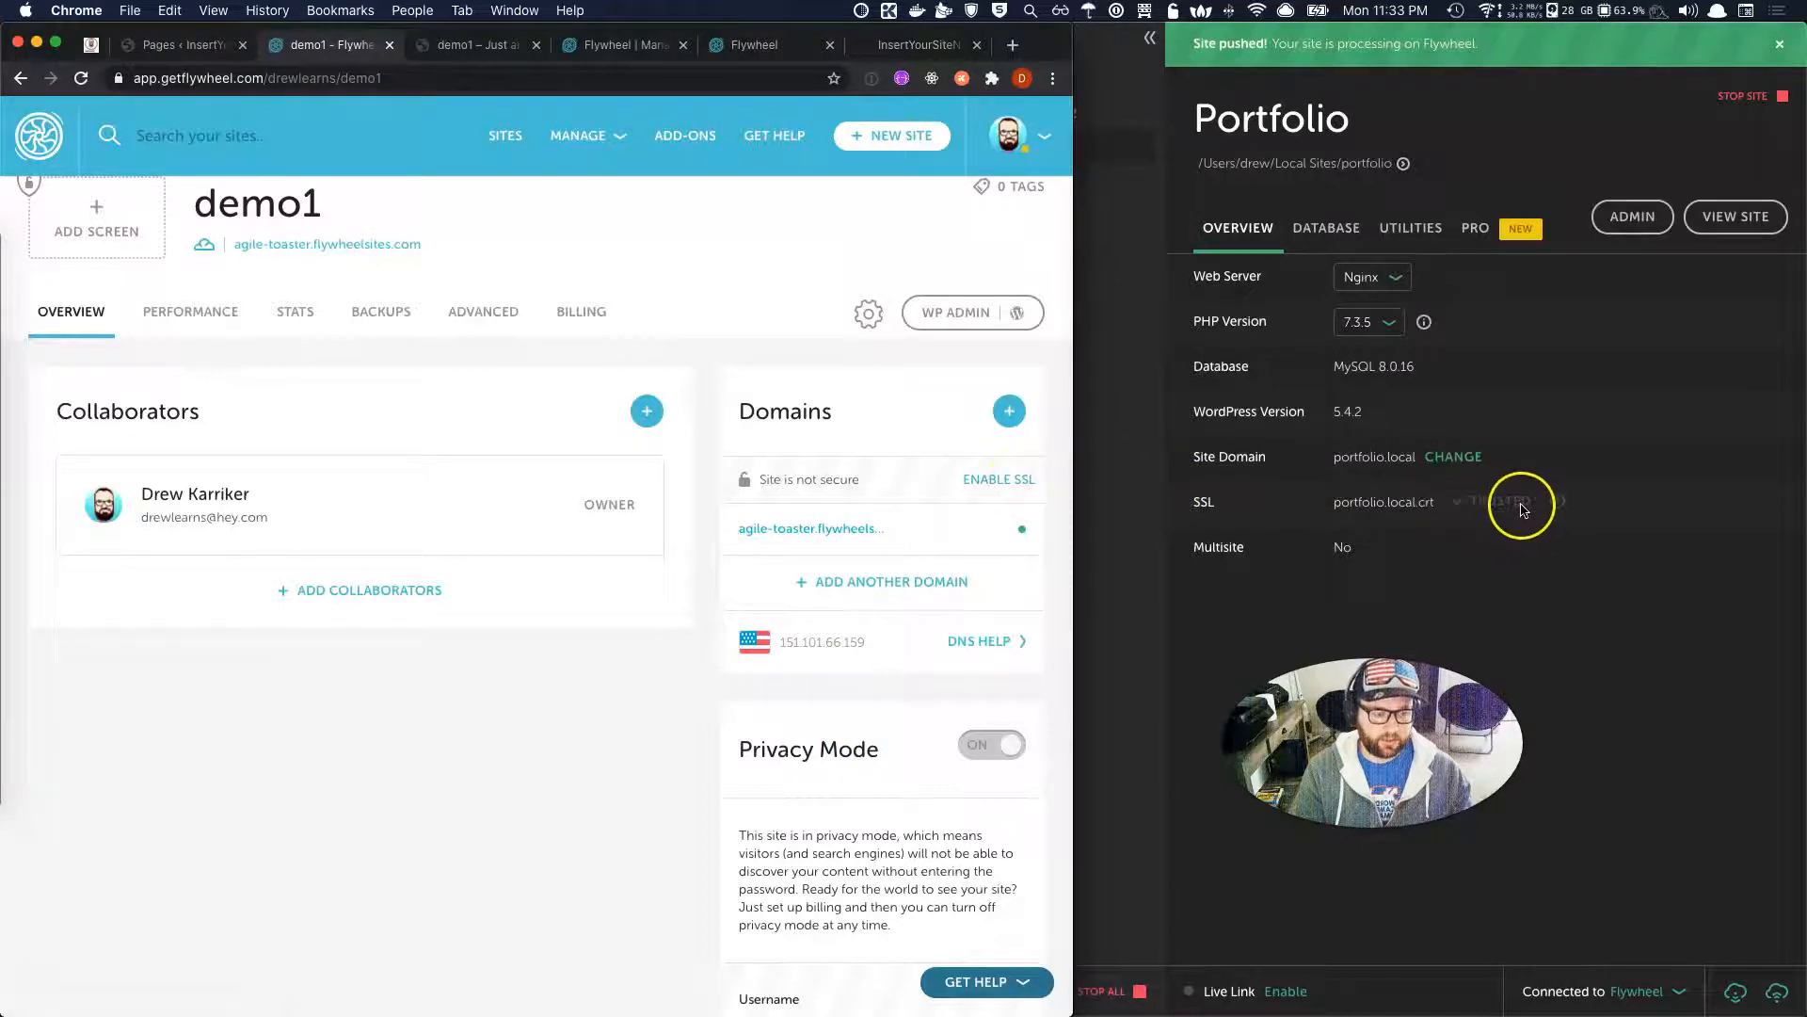
pyautogui.click(1007, 483)
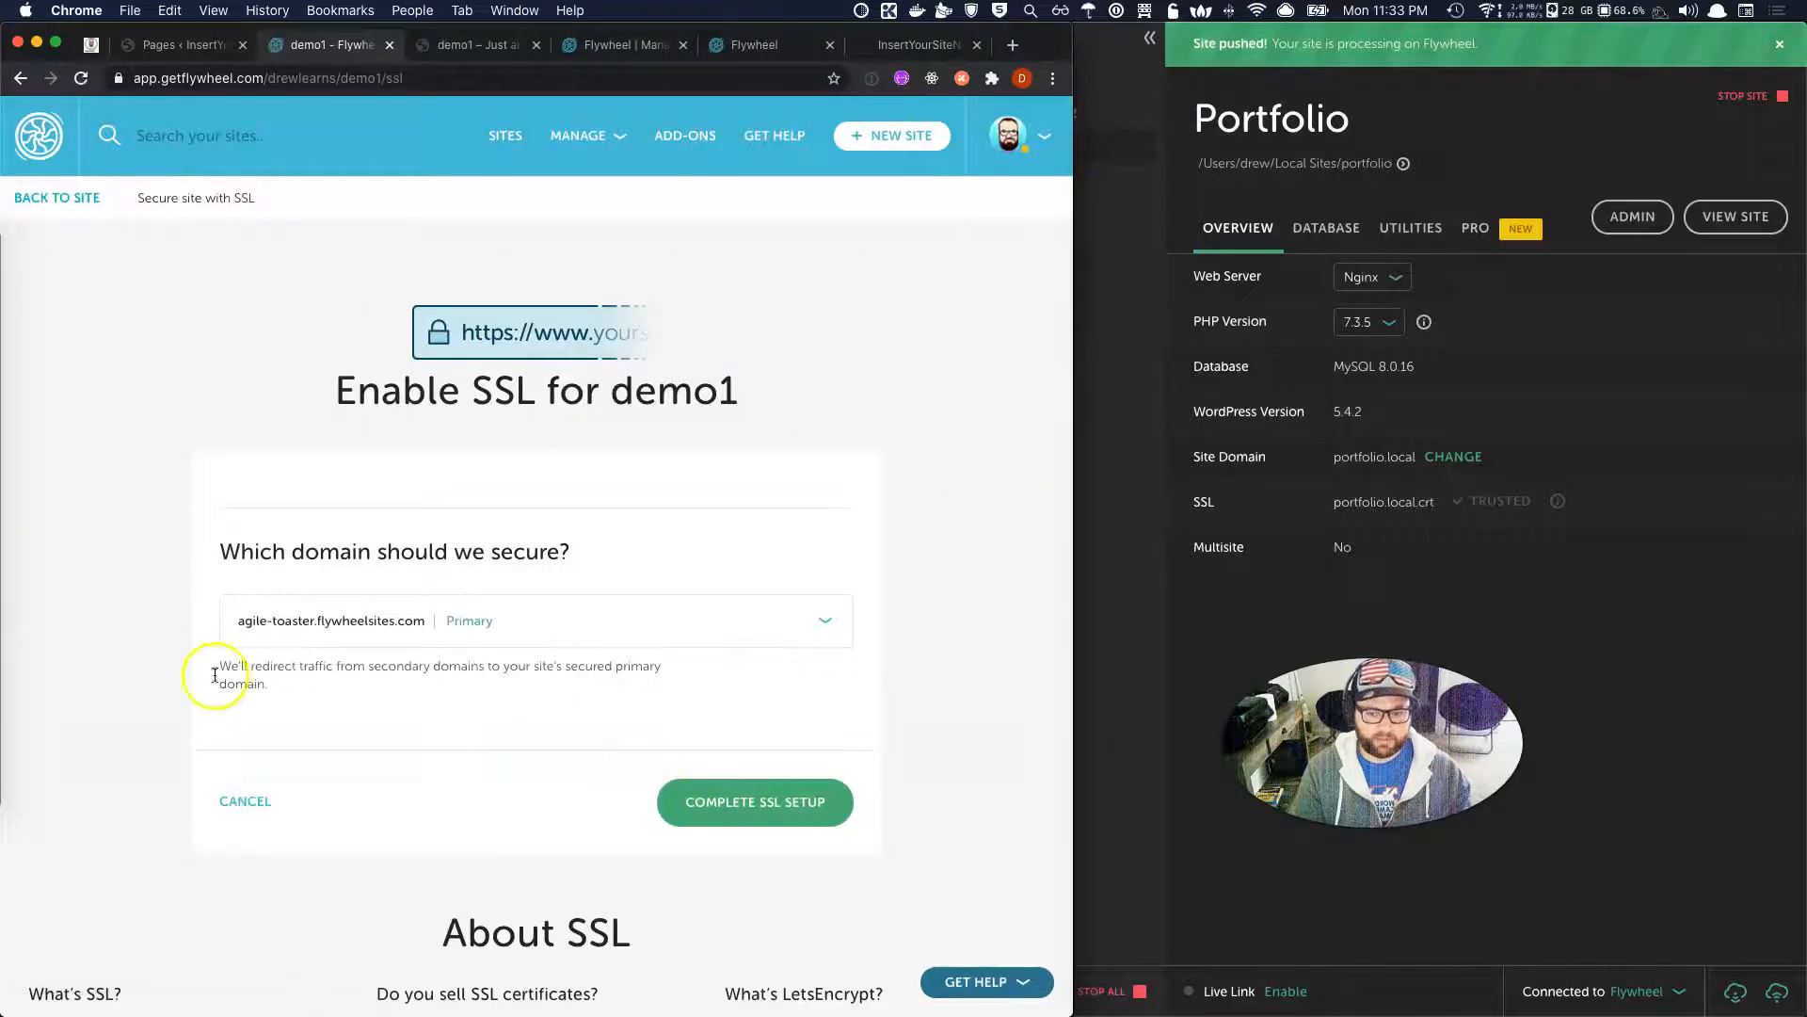
pyautogui.click(741, 808)
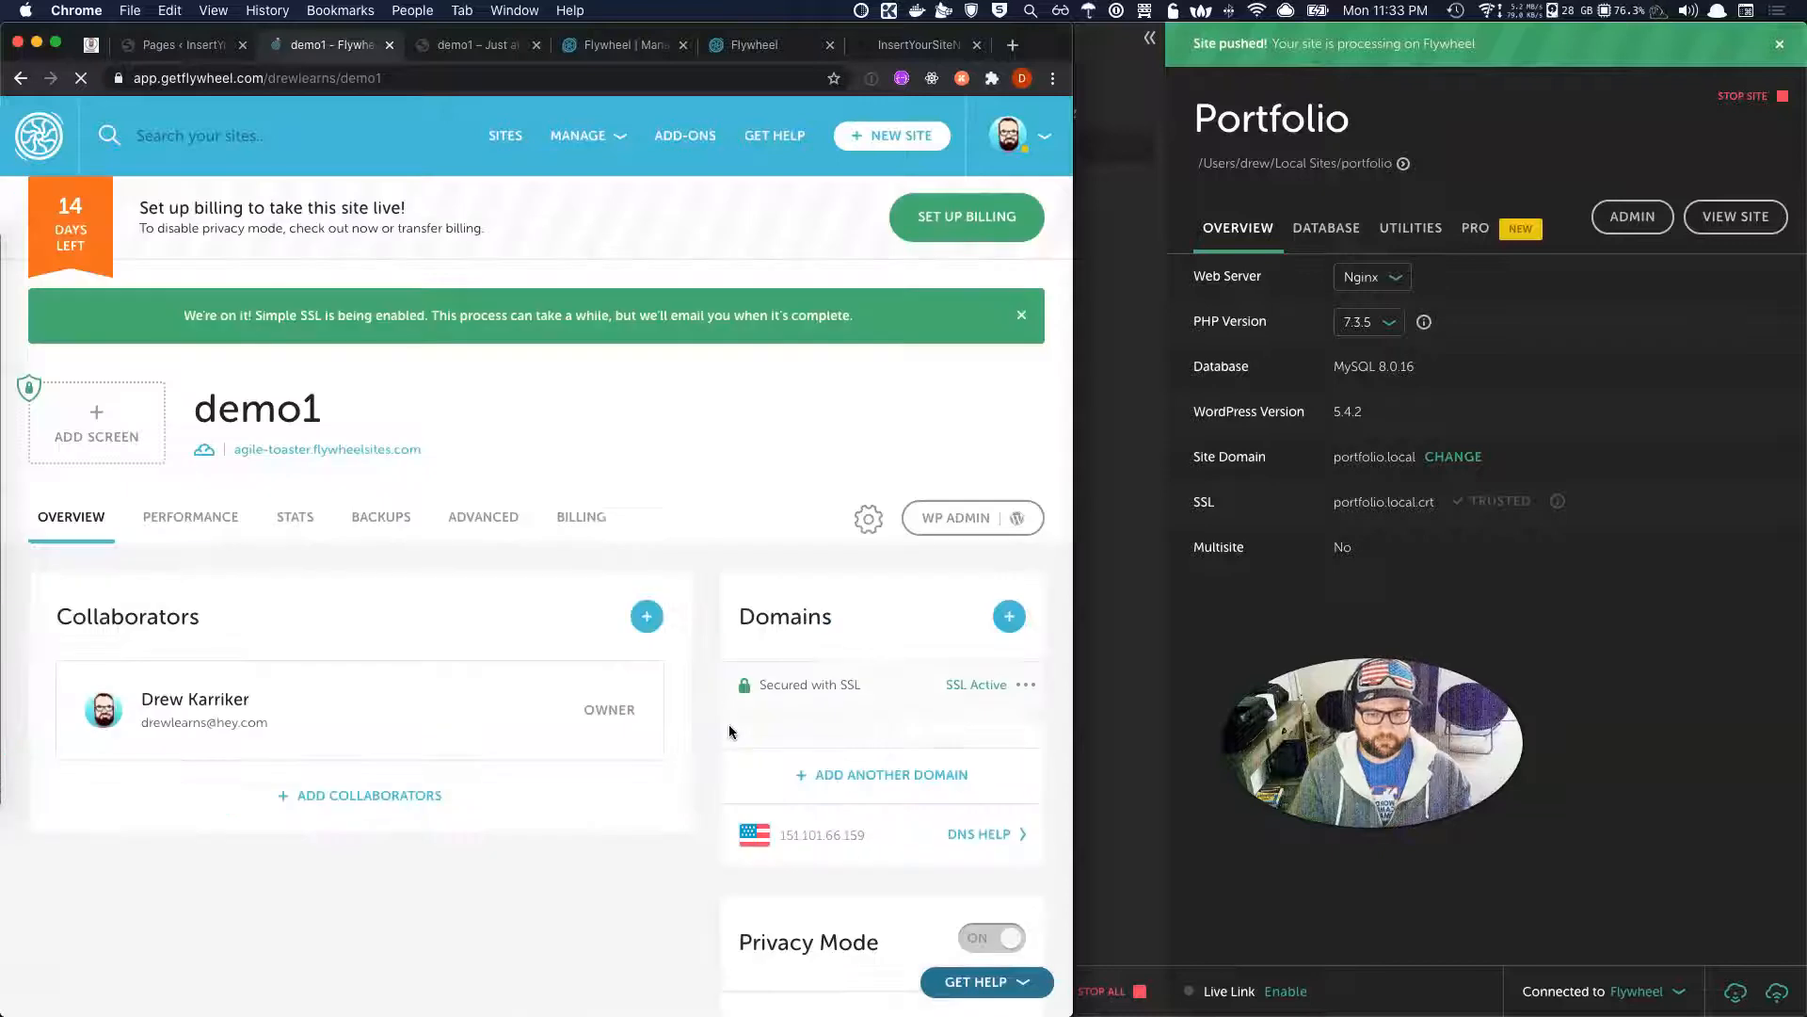
pyautogui.scroll(-1, 729, 733)
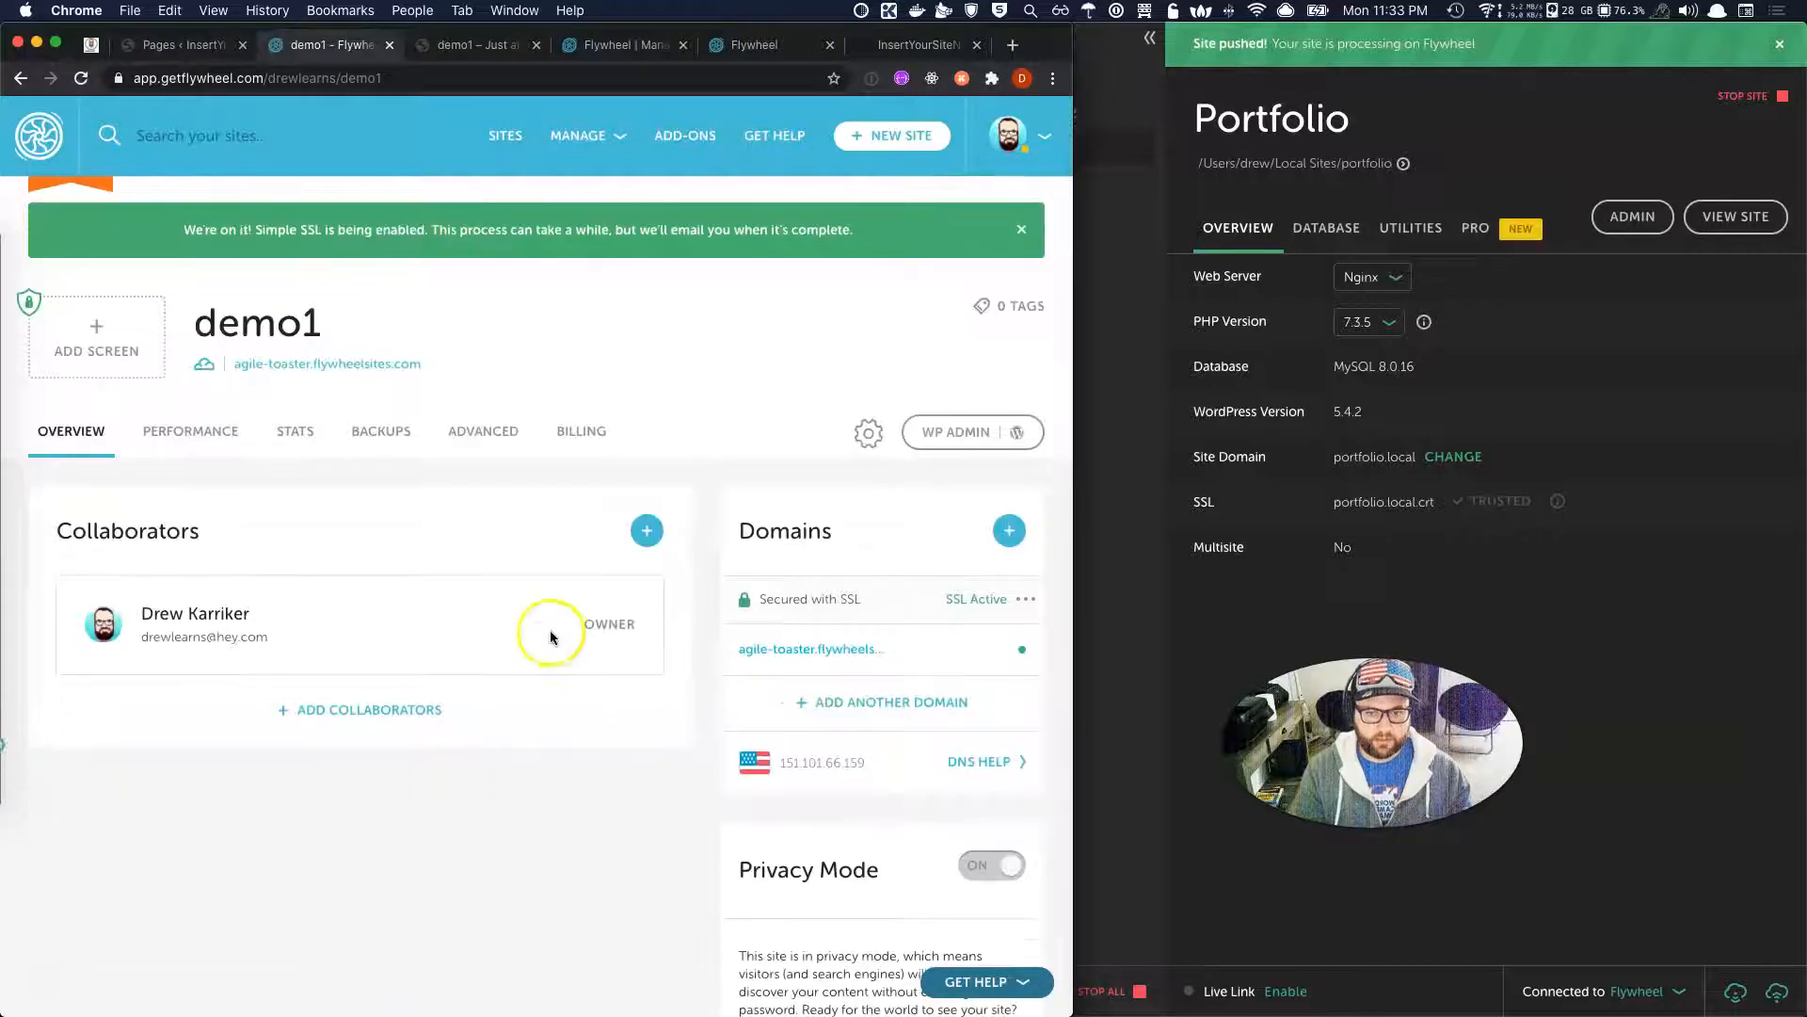
pyautogui.click(193, 433)
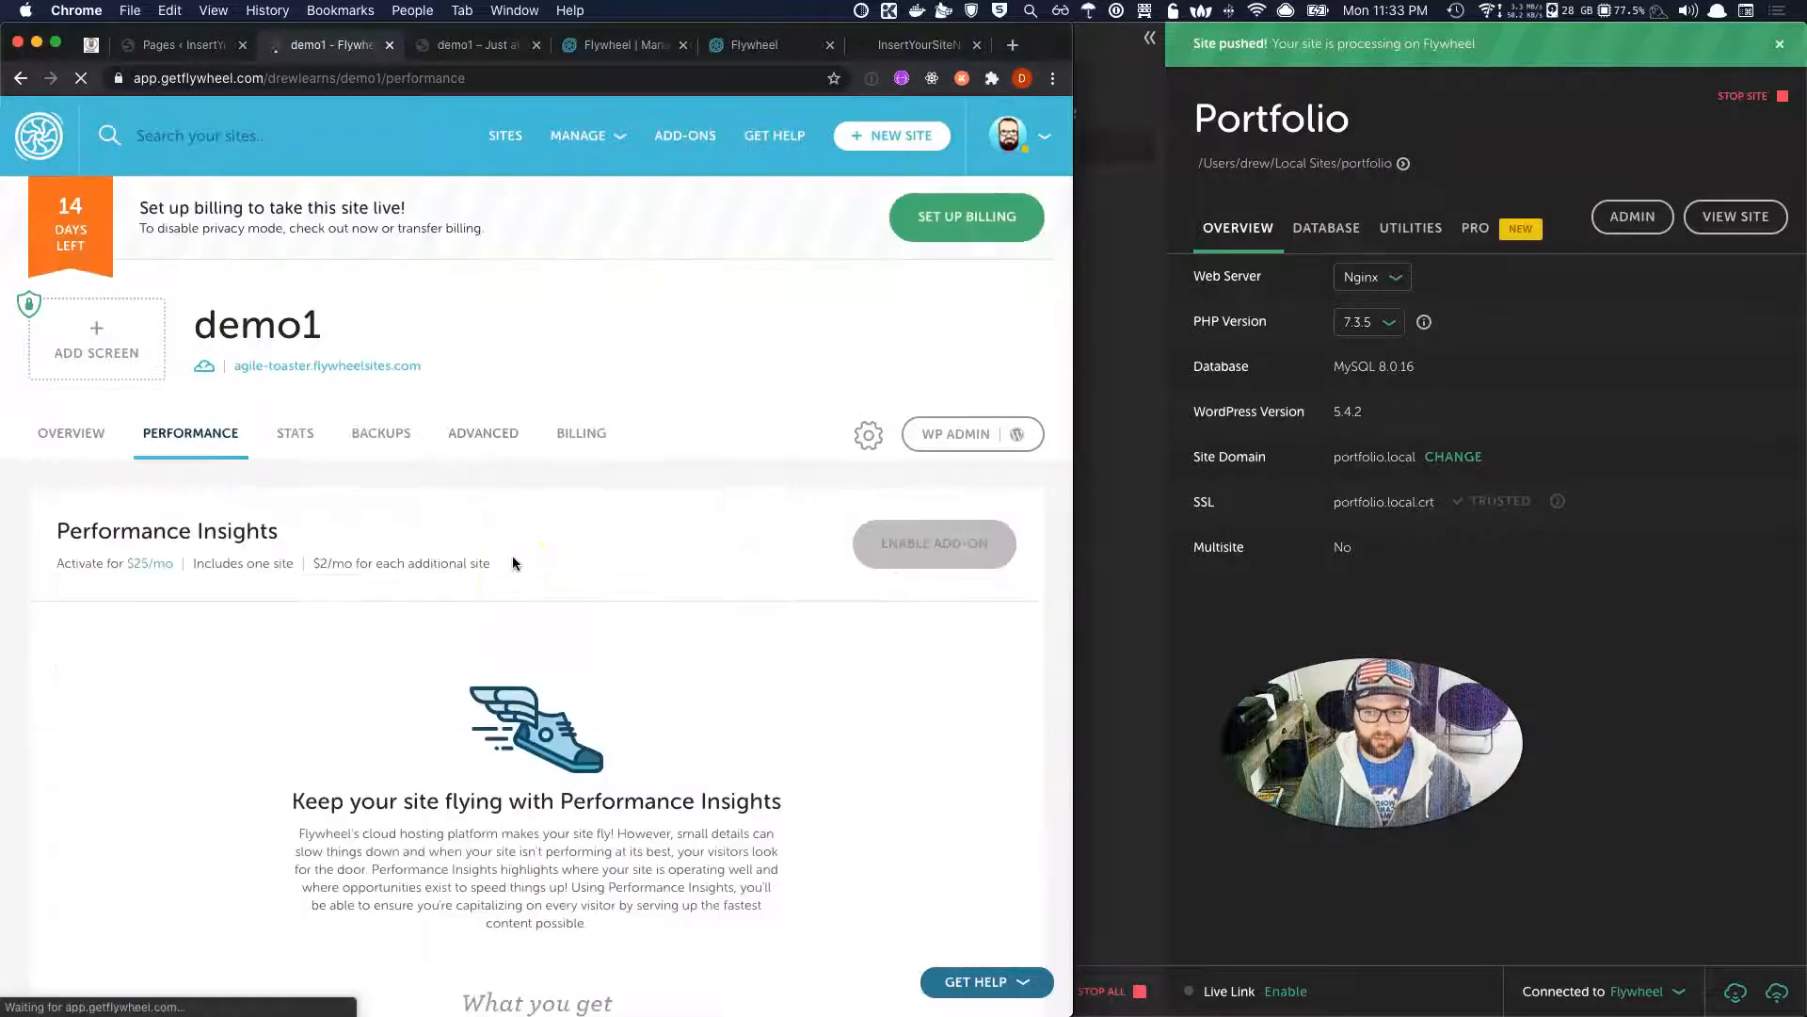
# Show demo1's visit stats for the This month usage period.
pyautogui.scroll(-5, 512, 562)
pyautogui.scroll(-12, 513, 562)
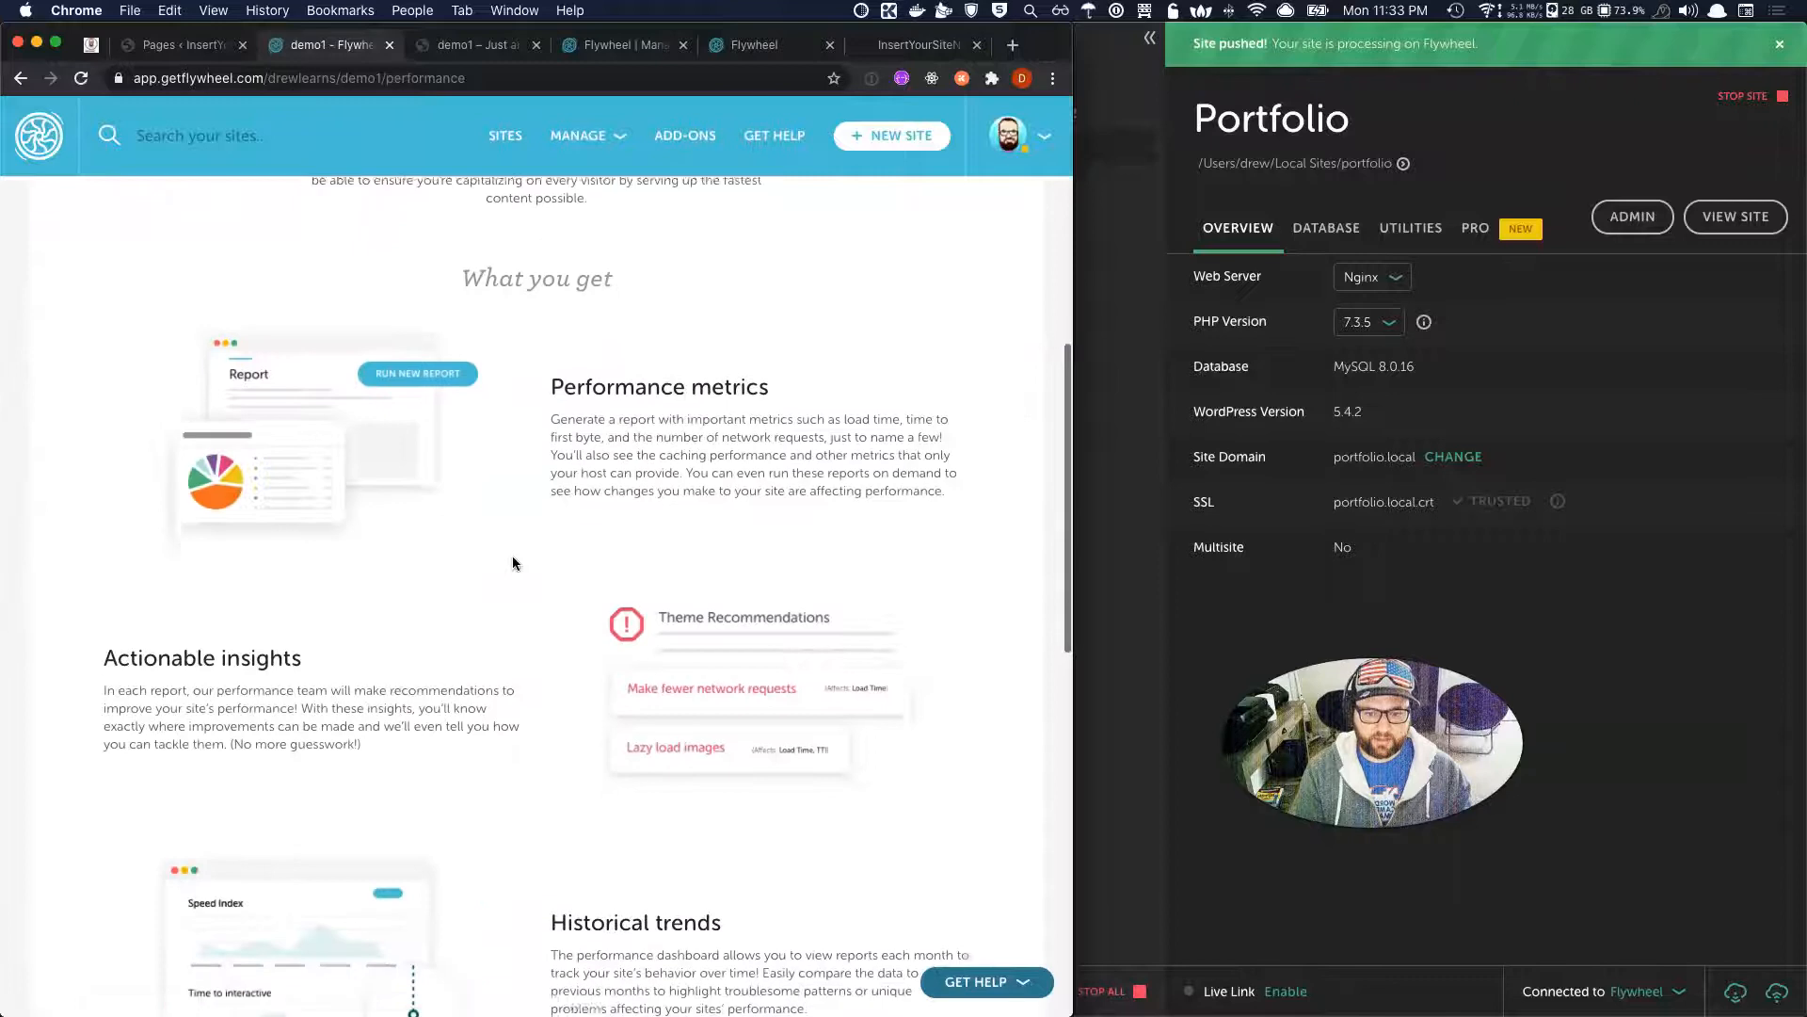
pyautogui.scroll(15, 512, 562)
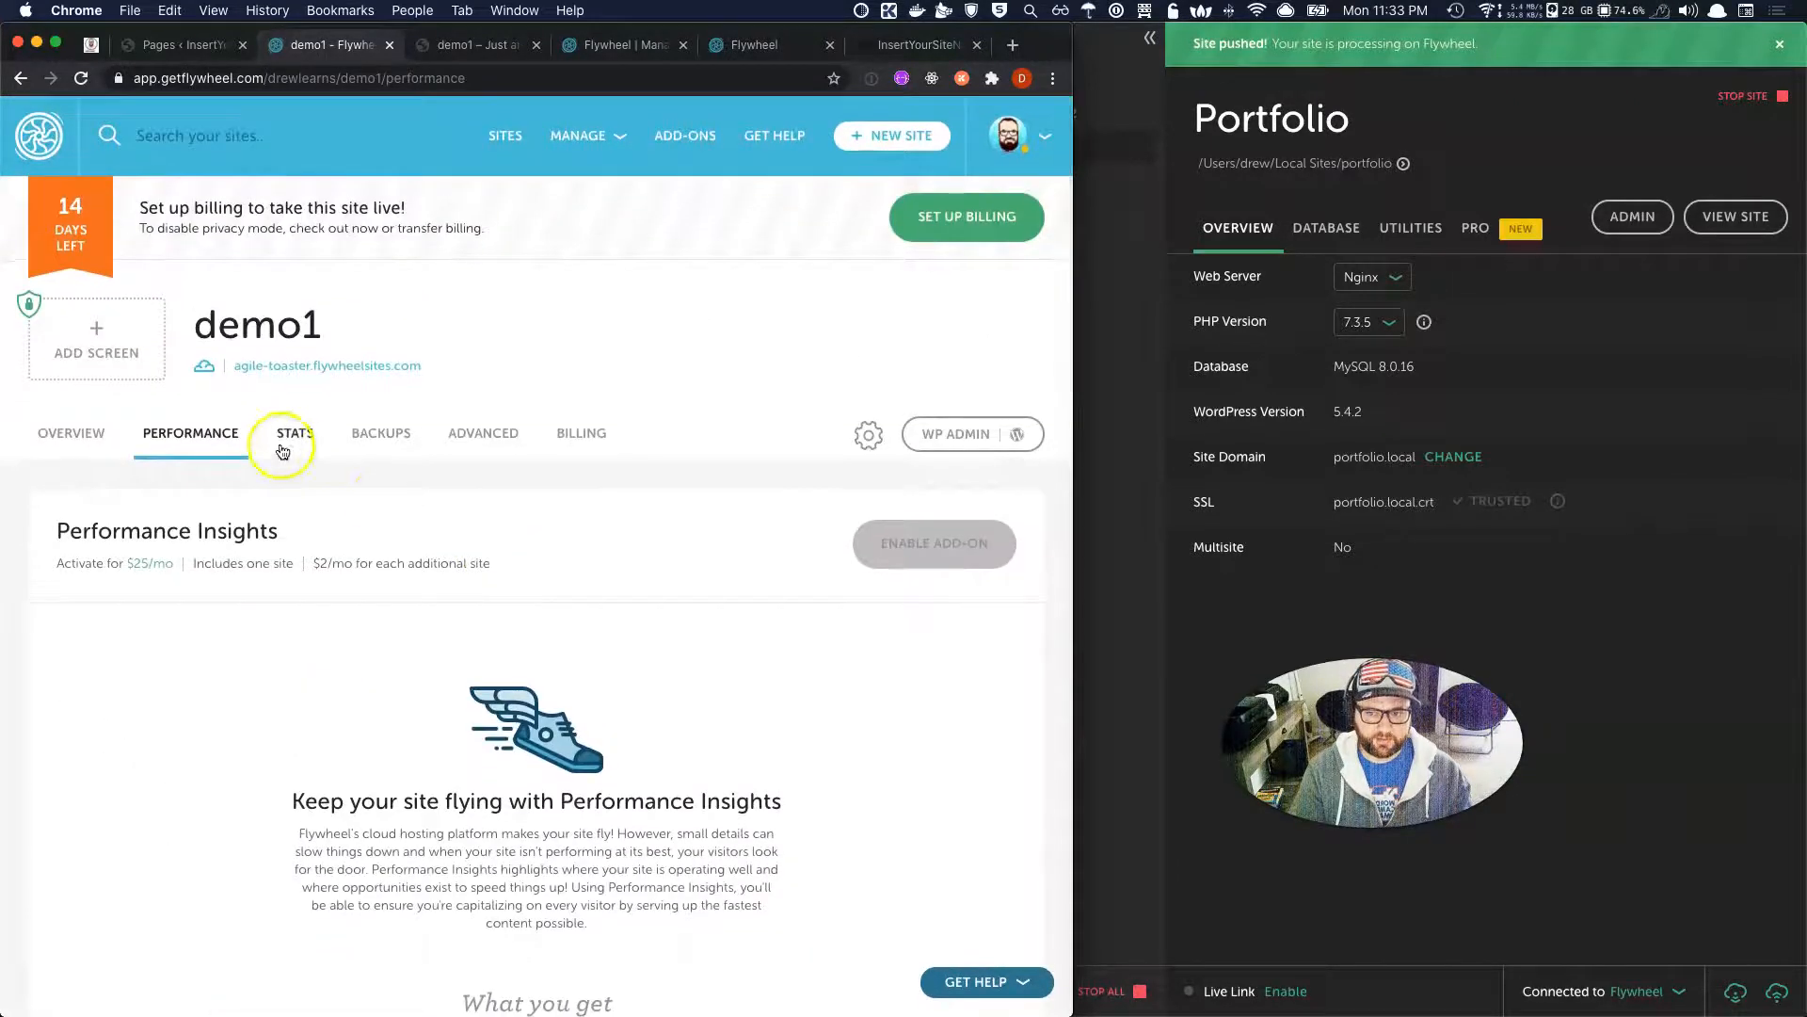
pyautogui.click(294, 439)
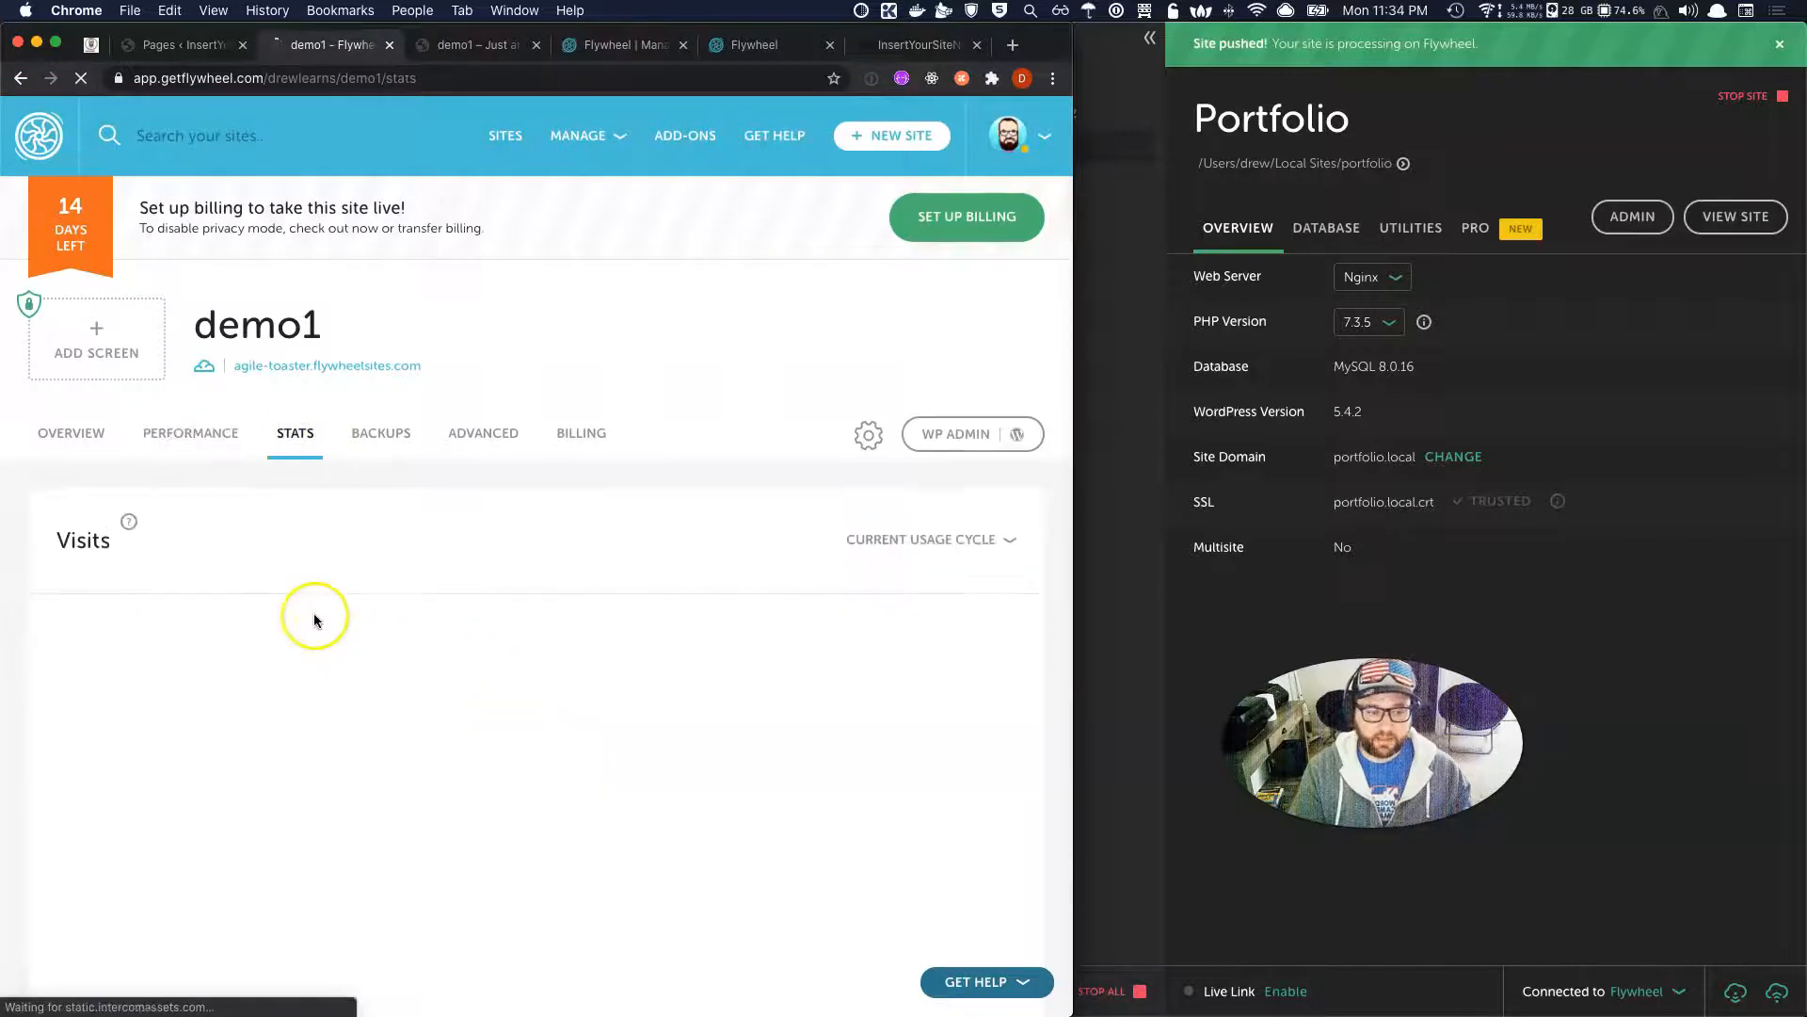
pyautogui.scroll(-5, 293, 715)
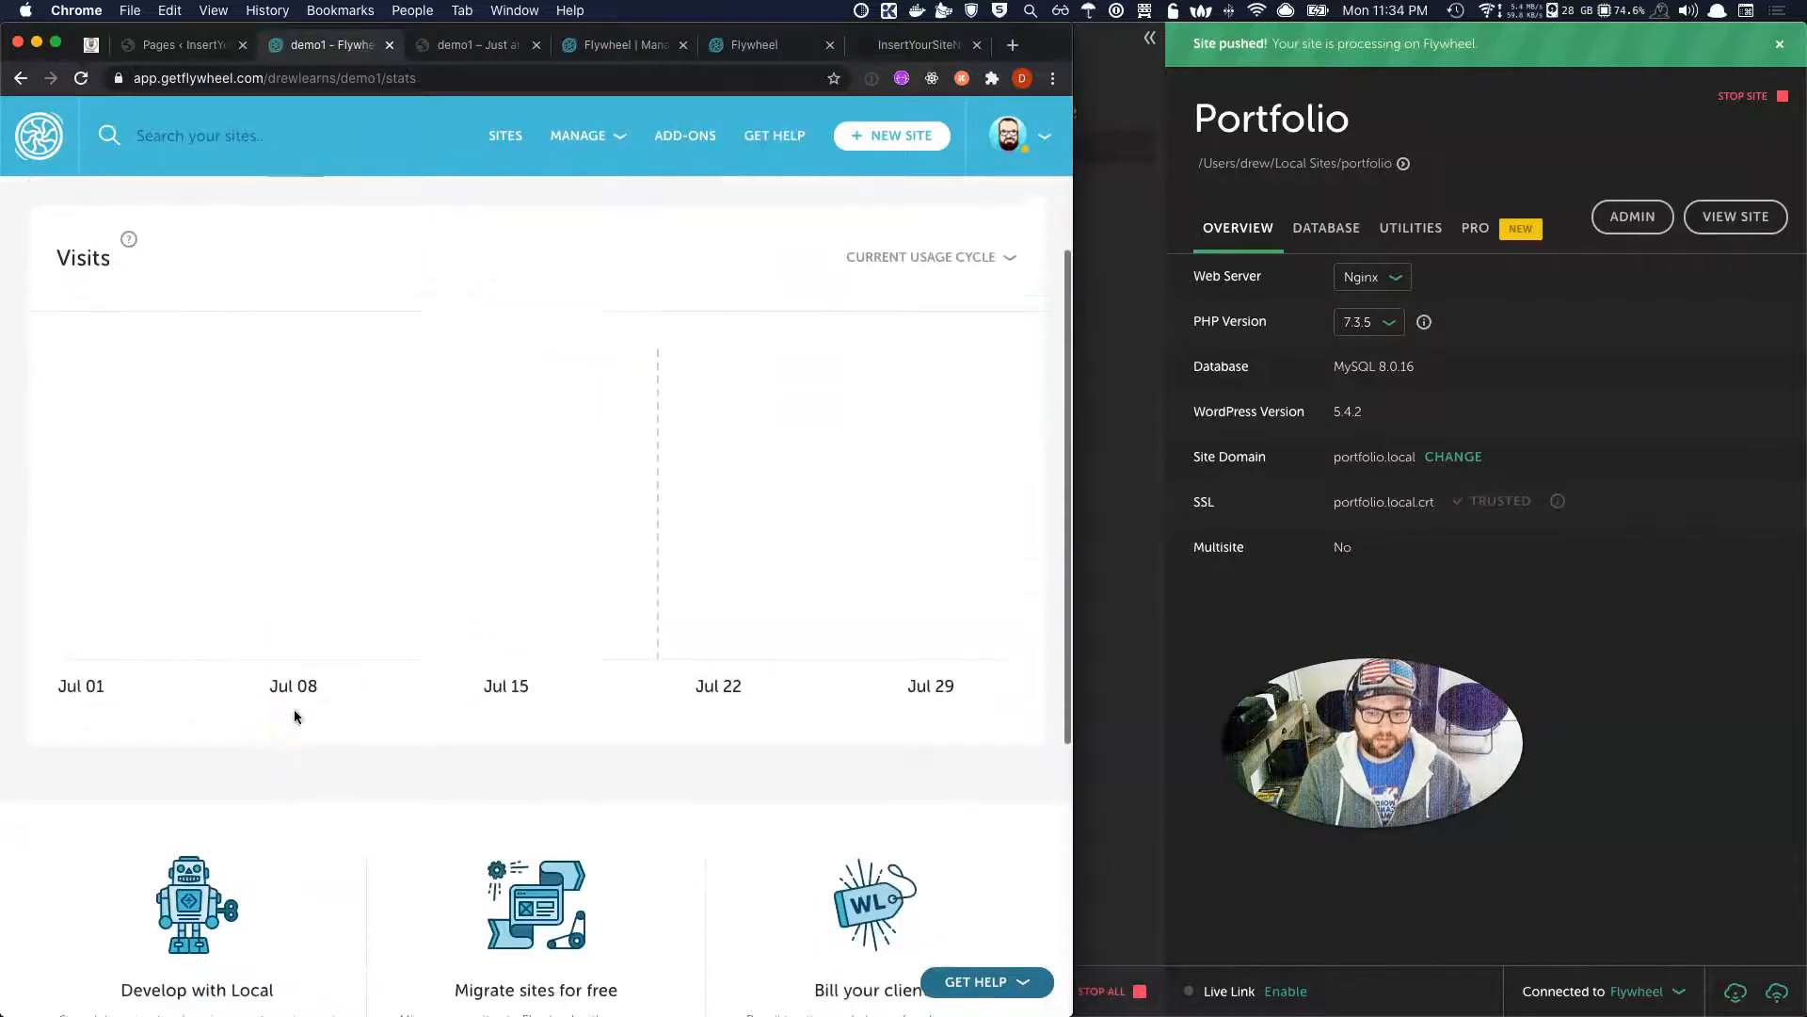
pyautogui.scroll(2, 294, 711)
pyautogui.click(1000, 285)
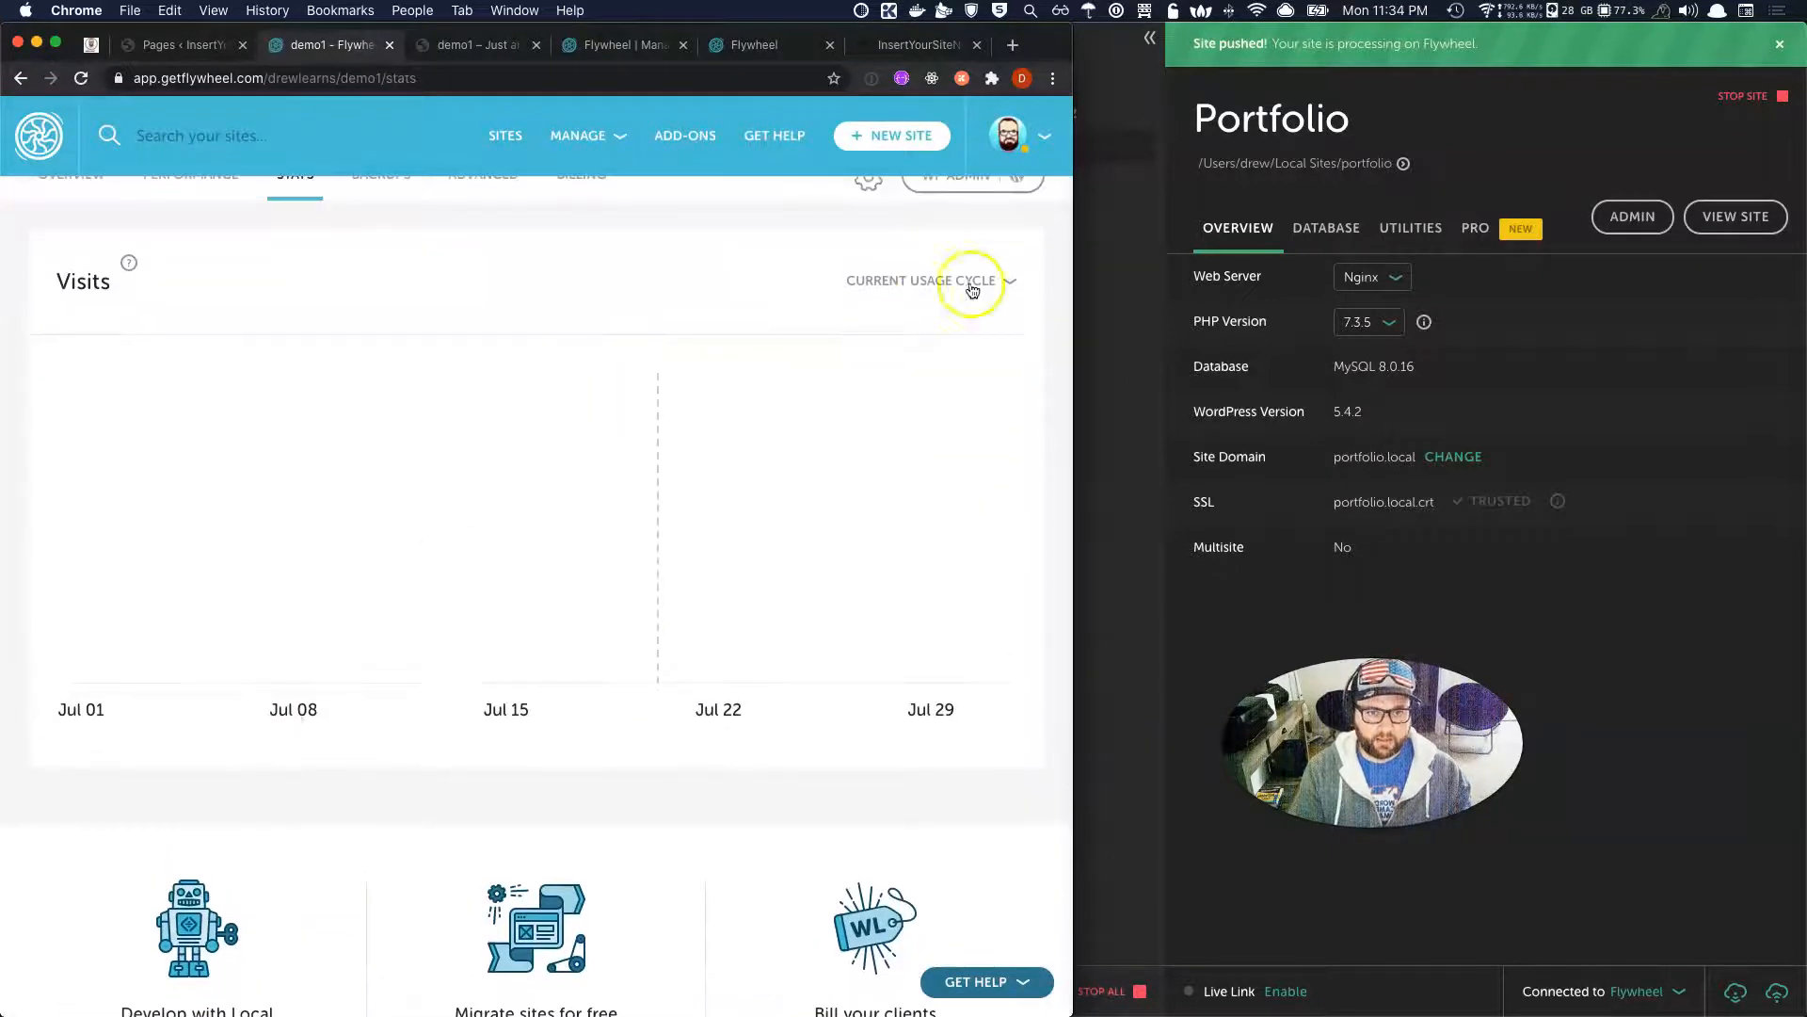
pyautogui.click(850, 328)
# Open demo1's Backups list showing the in-progress July 21, 2020 backup.
pyautogui.moveTo(906, 337)
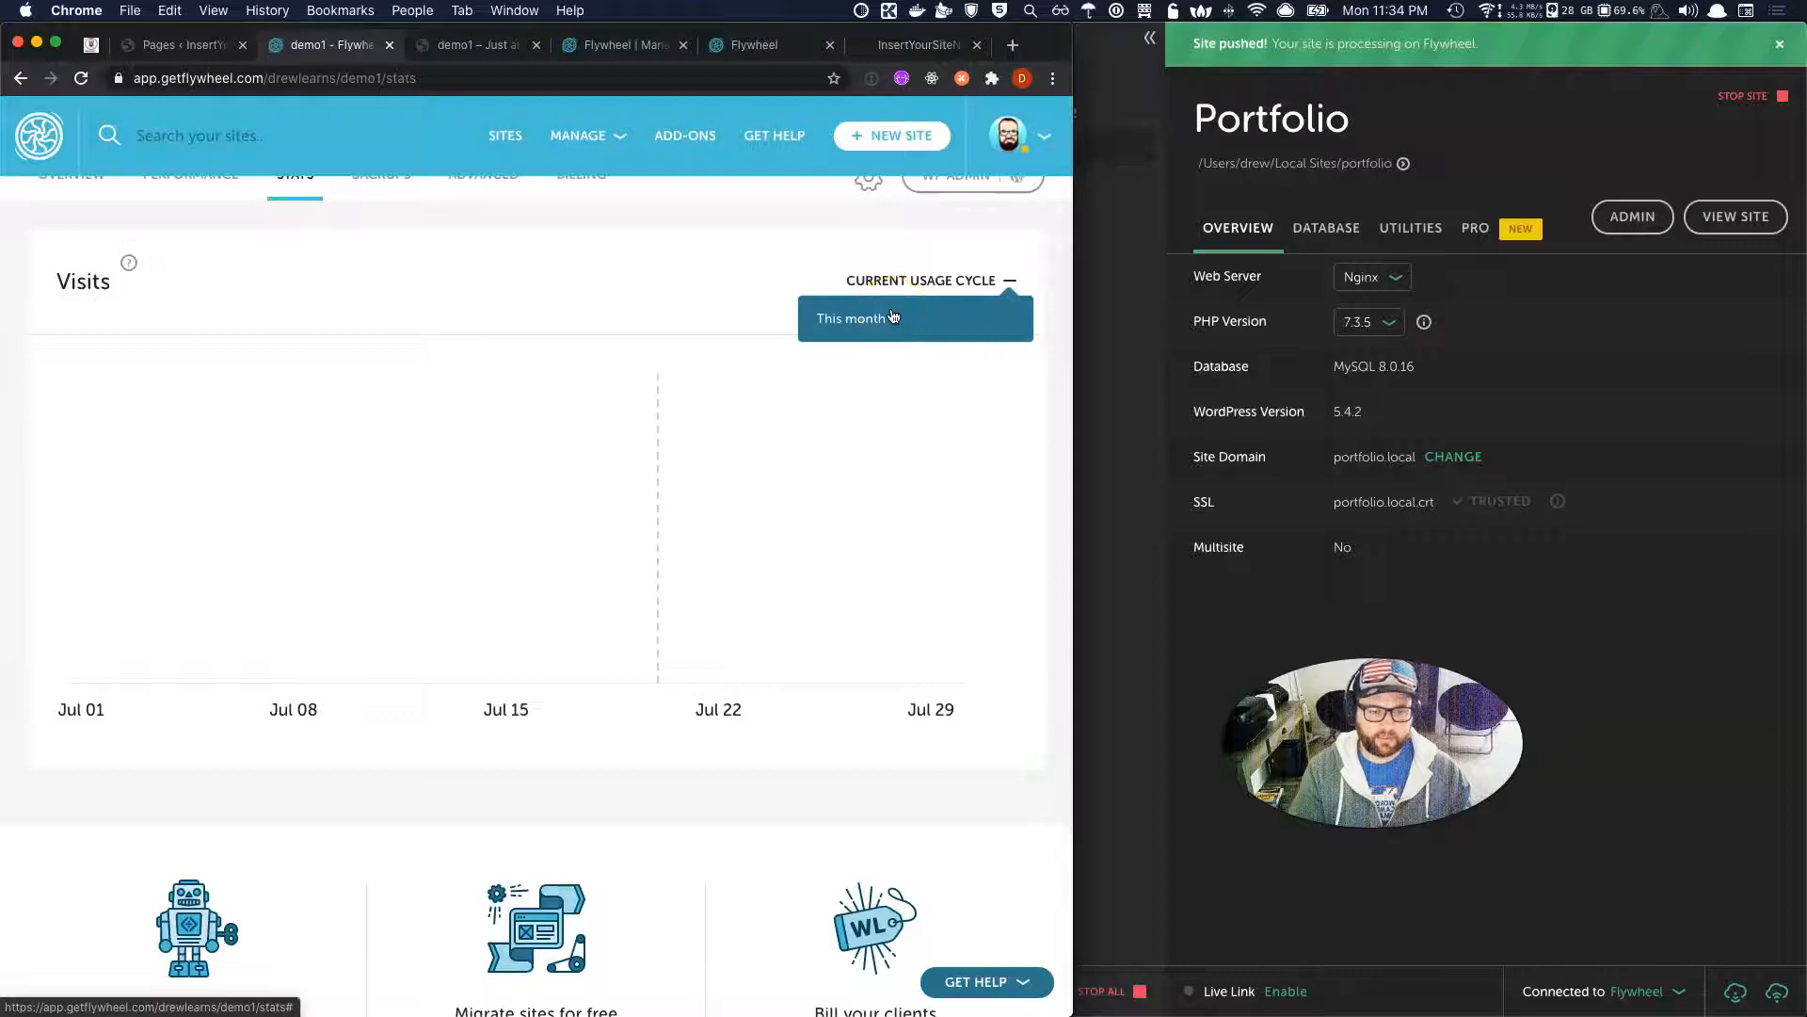
pyautogui.scroll(3, 653, 355)
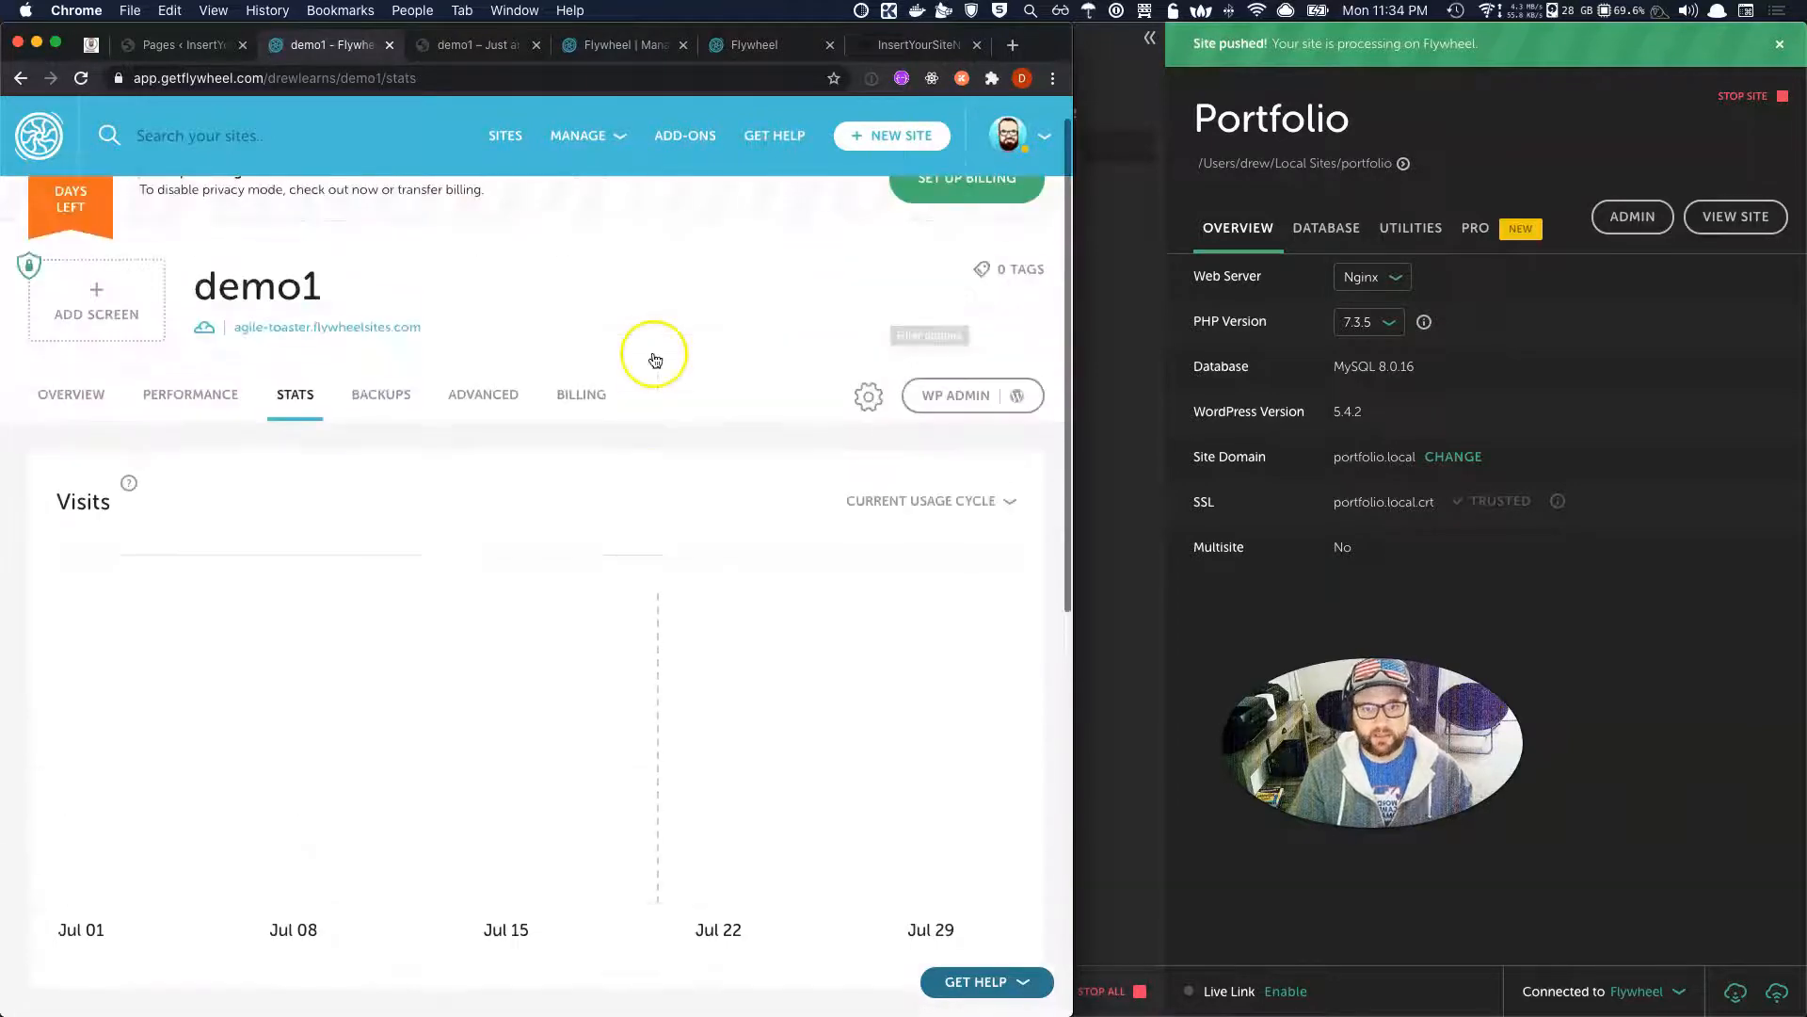
pyautogui.click(378, 397)
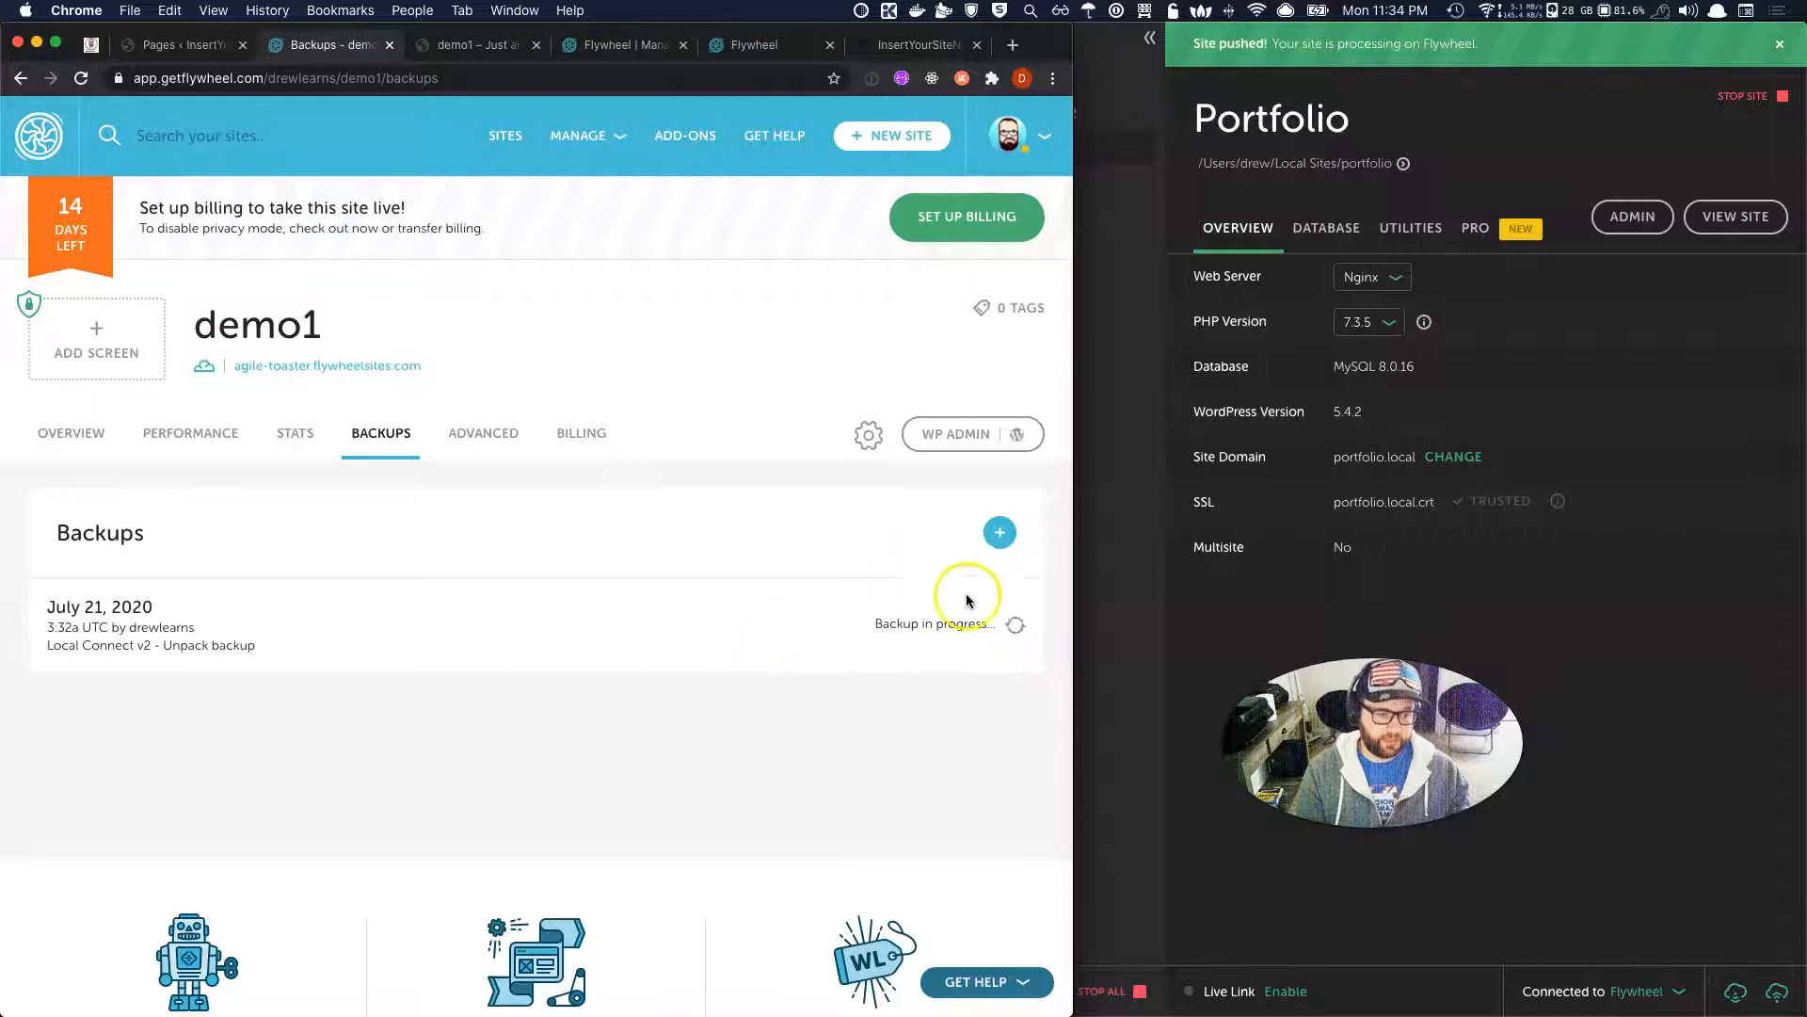
pyautogui.click(335, 646)
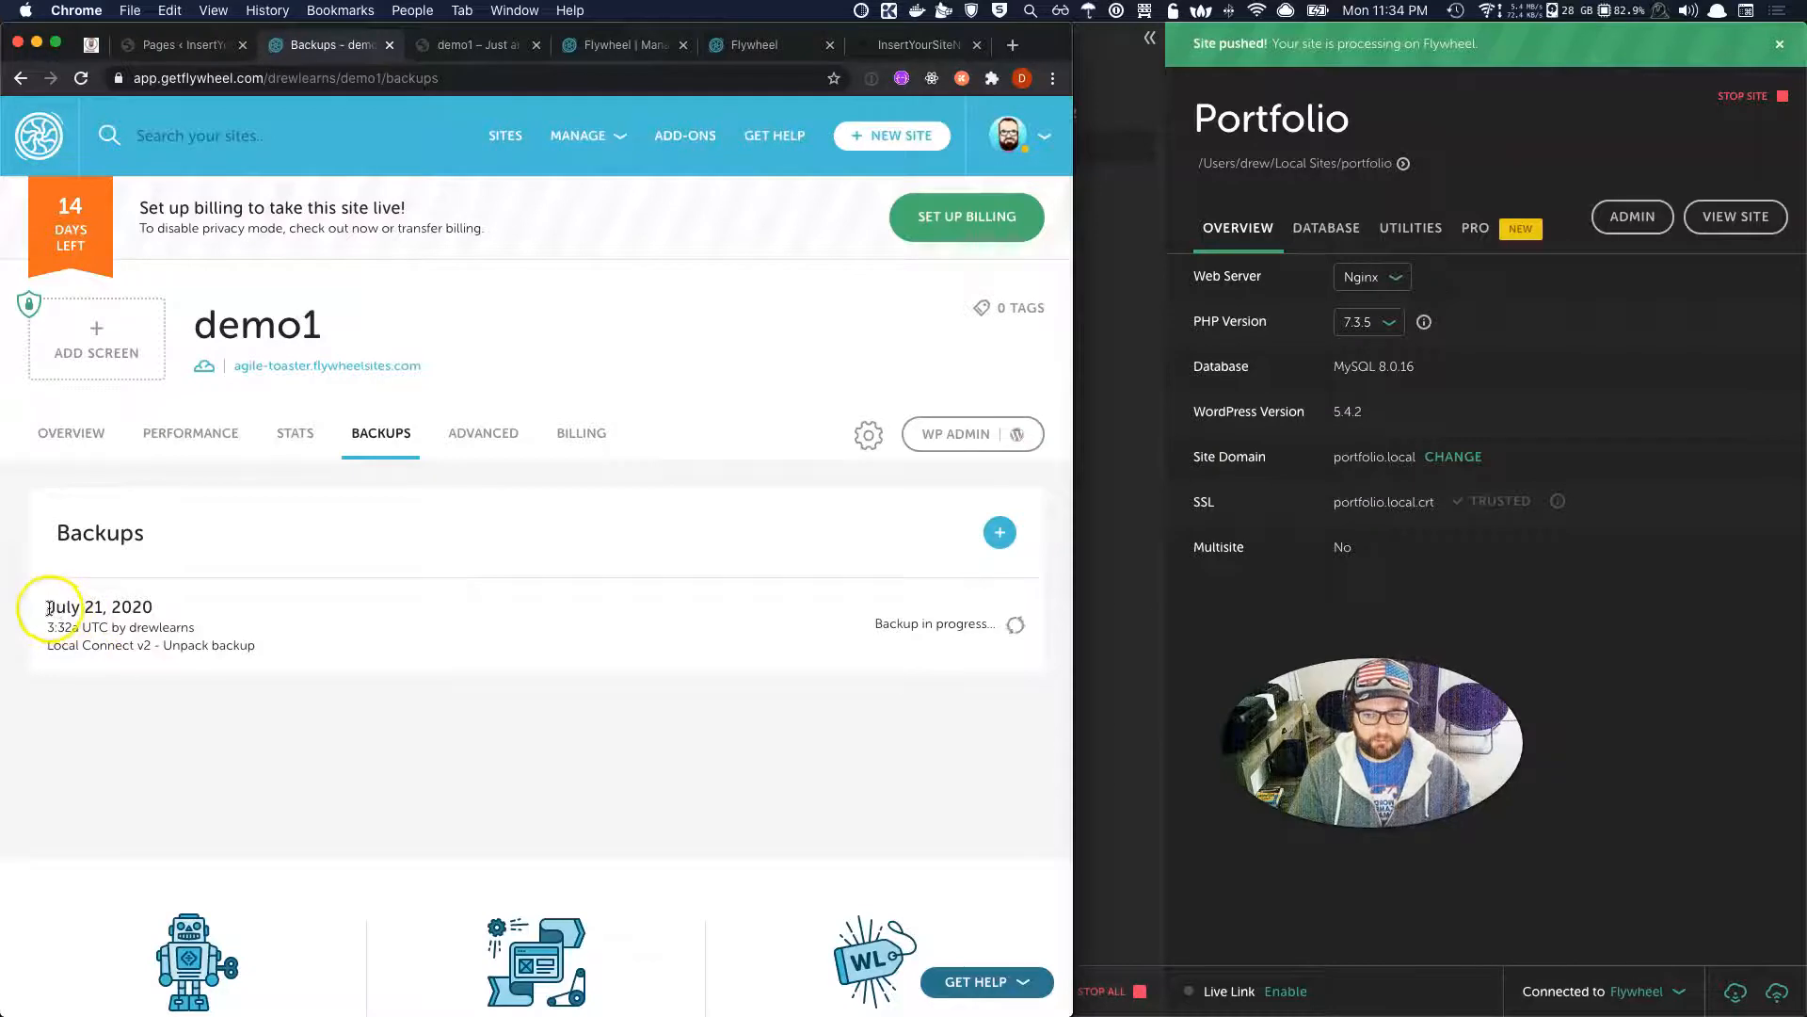
pyautogui.tripleClick(403, 635)
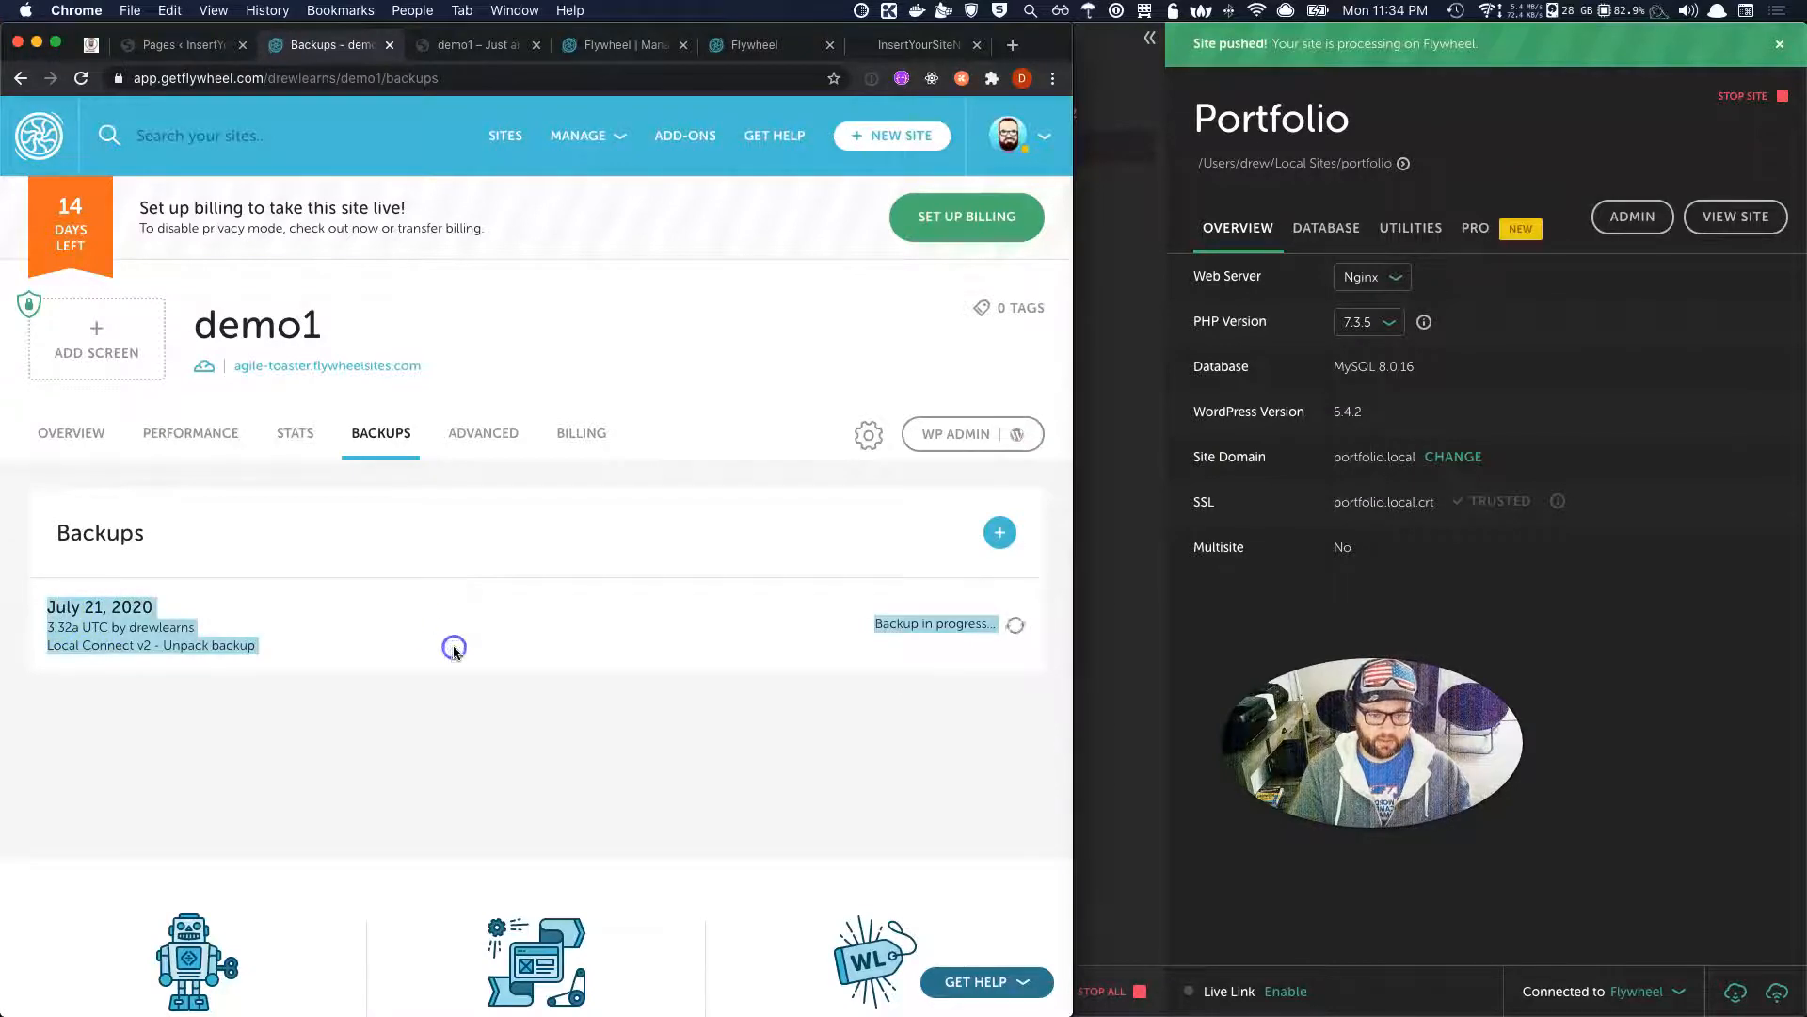
pyautogui.click(454, 649)
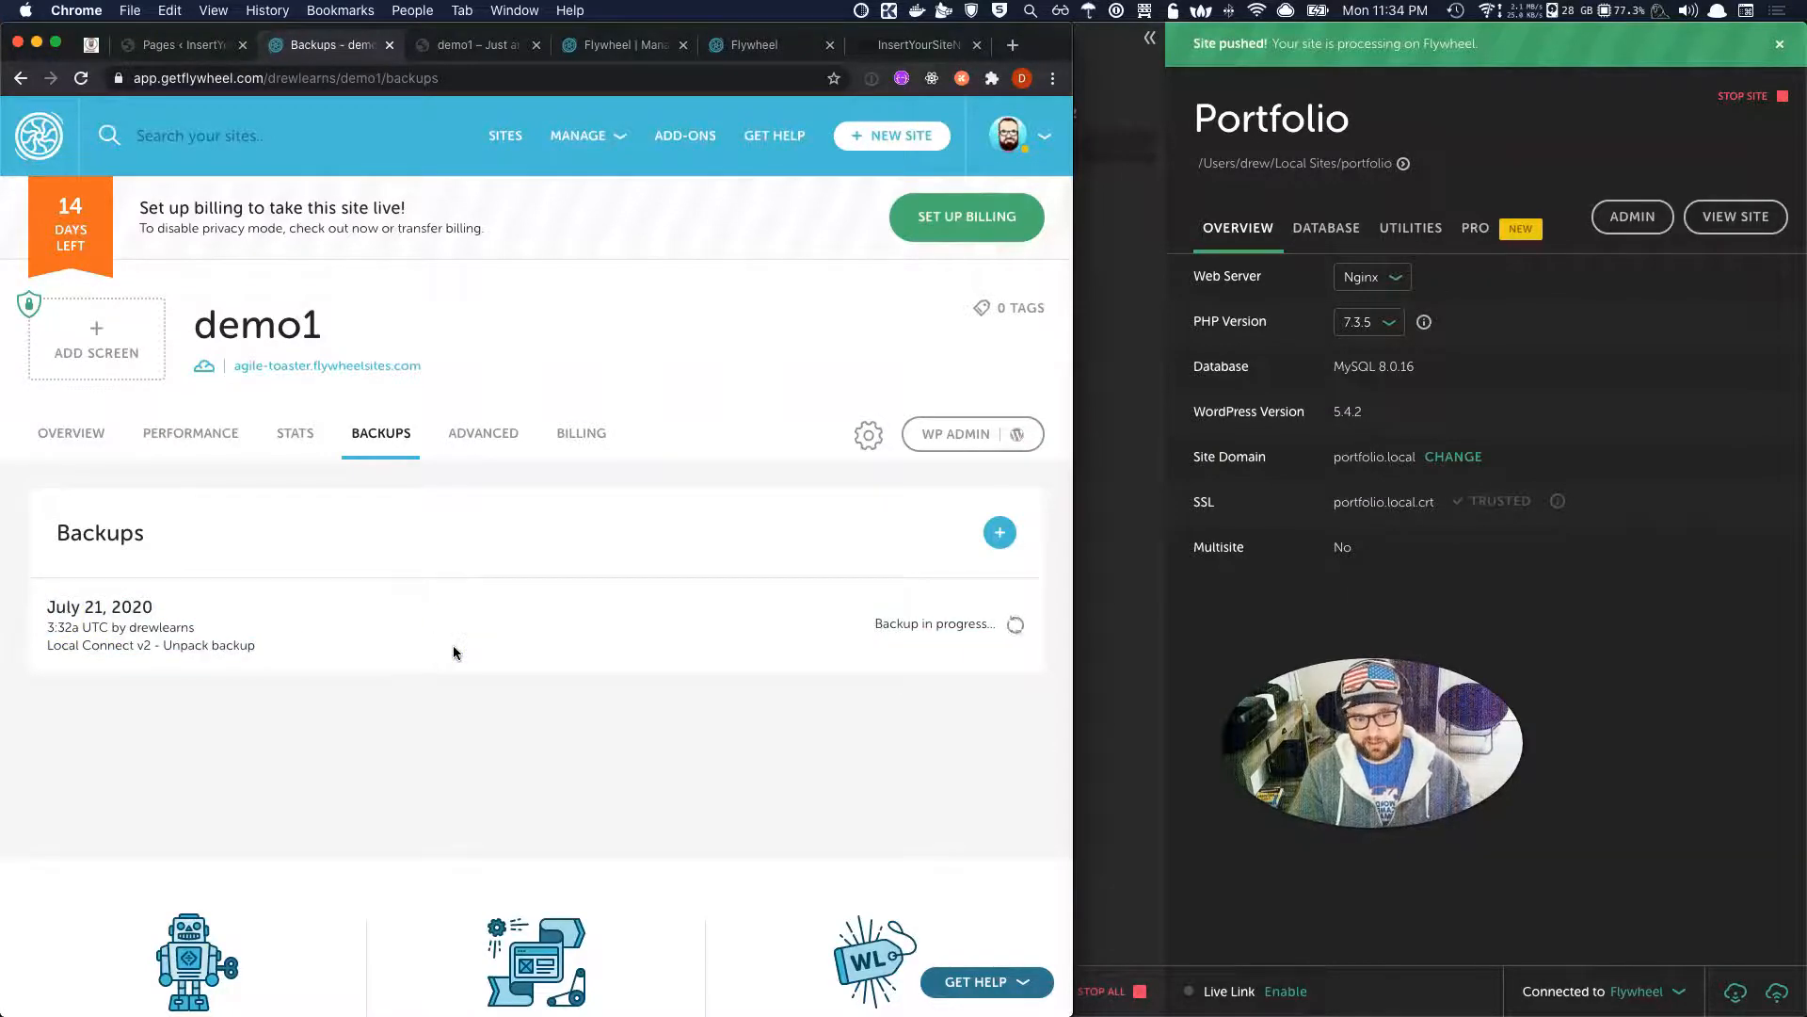
pyautogui.moveTo(310, 646); pyautogui.dragTo(255, 644)
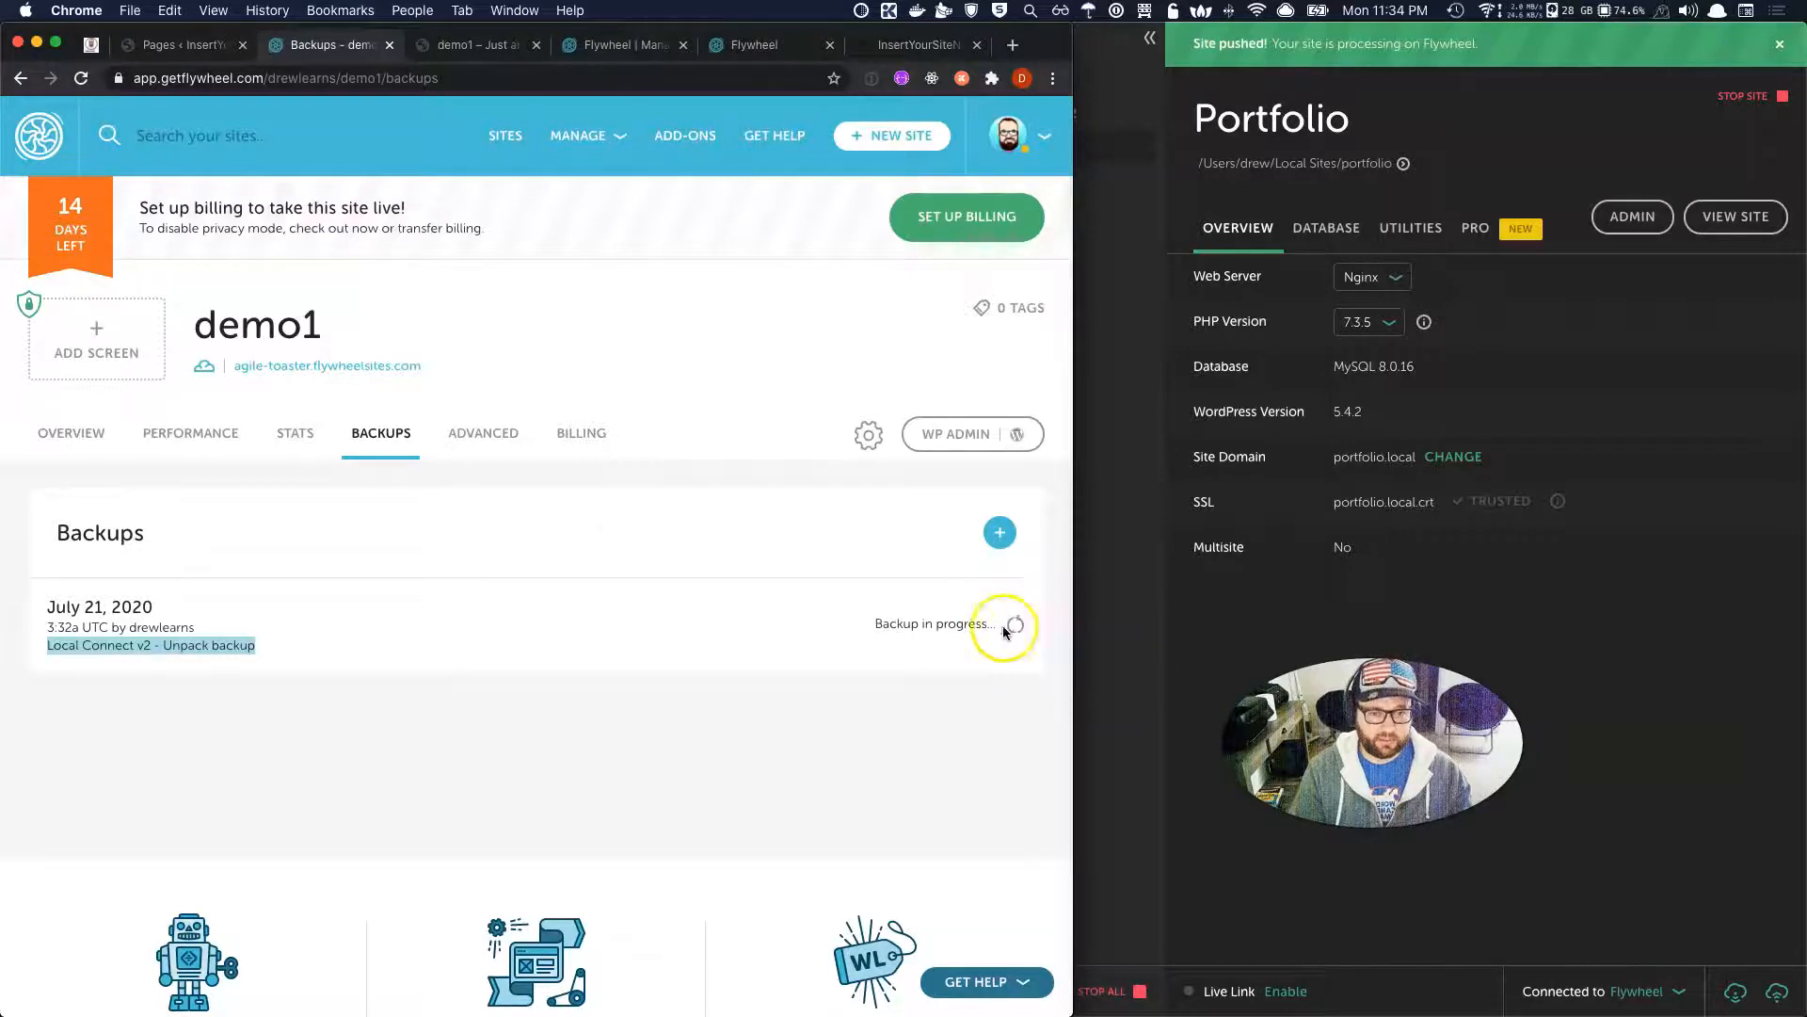
pyautogui.click(499, 441)
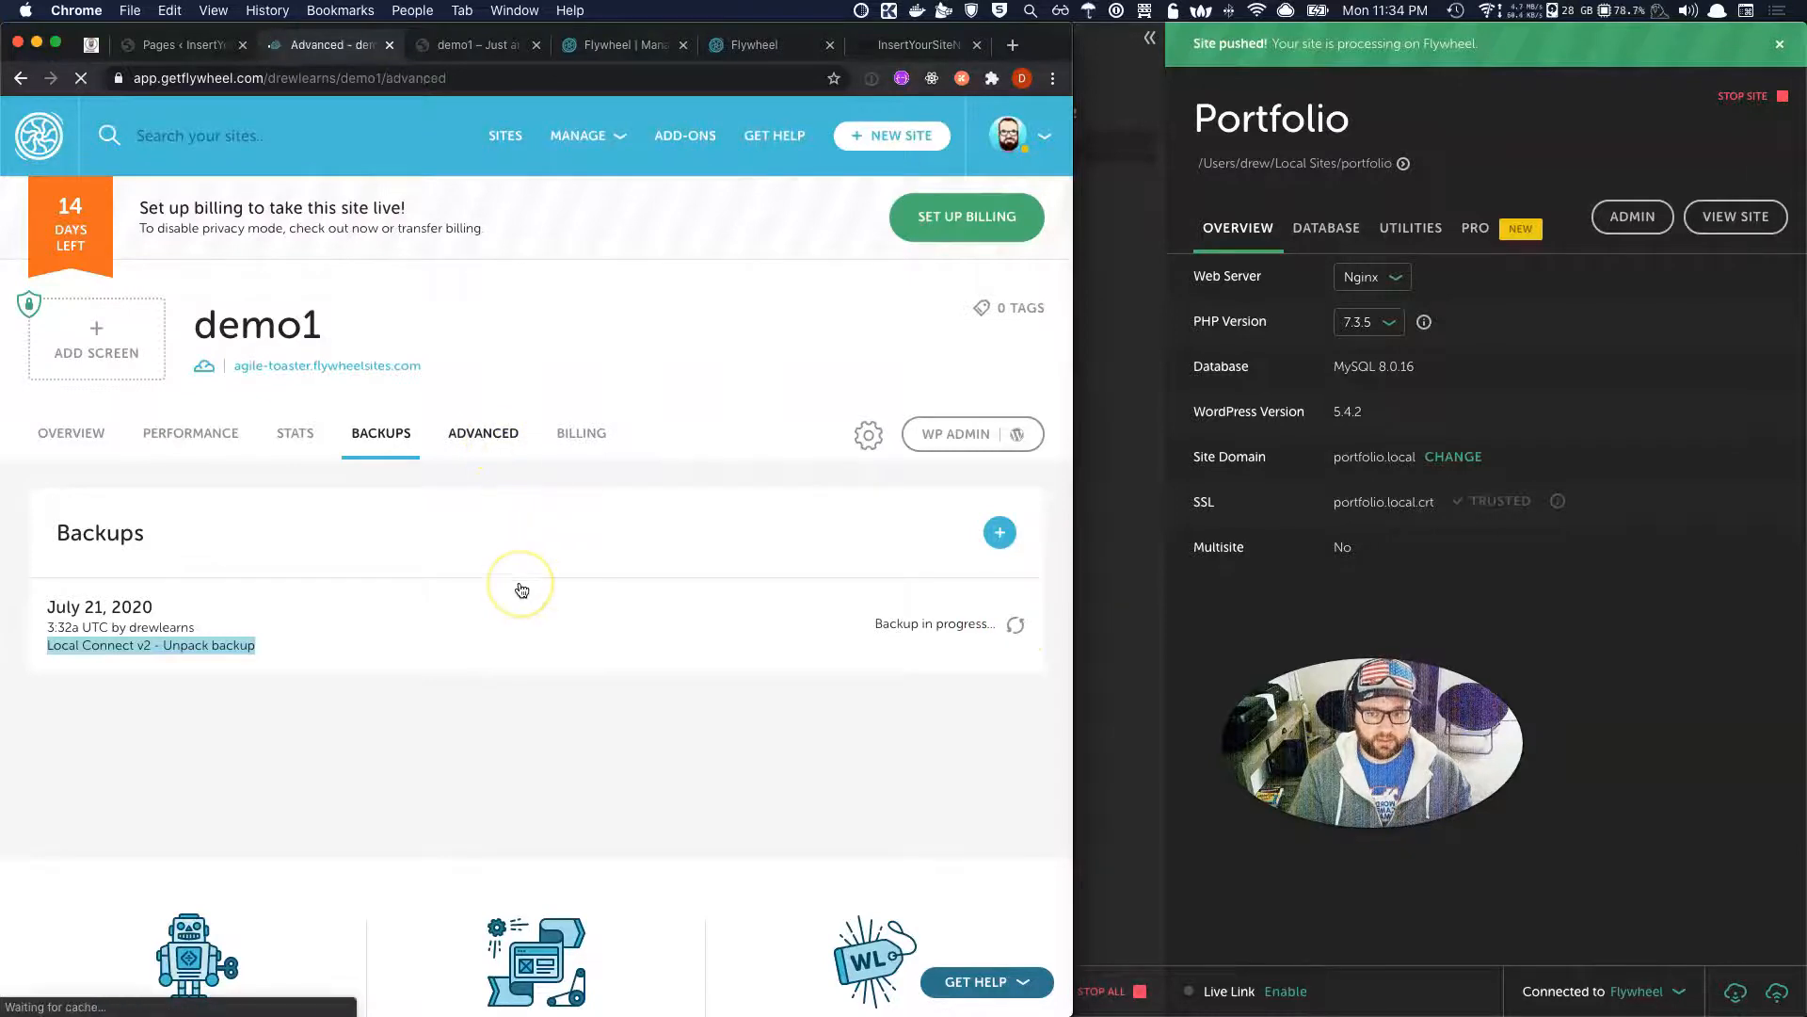
# Reset demo1's failed WordPress login attempts.
pyautogui.scroll(-5, 518, 584)
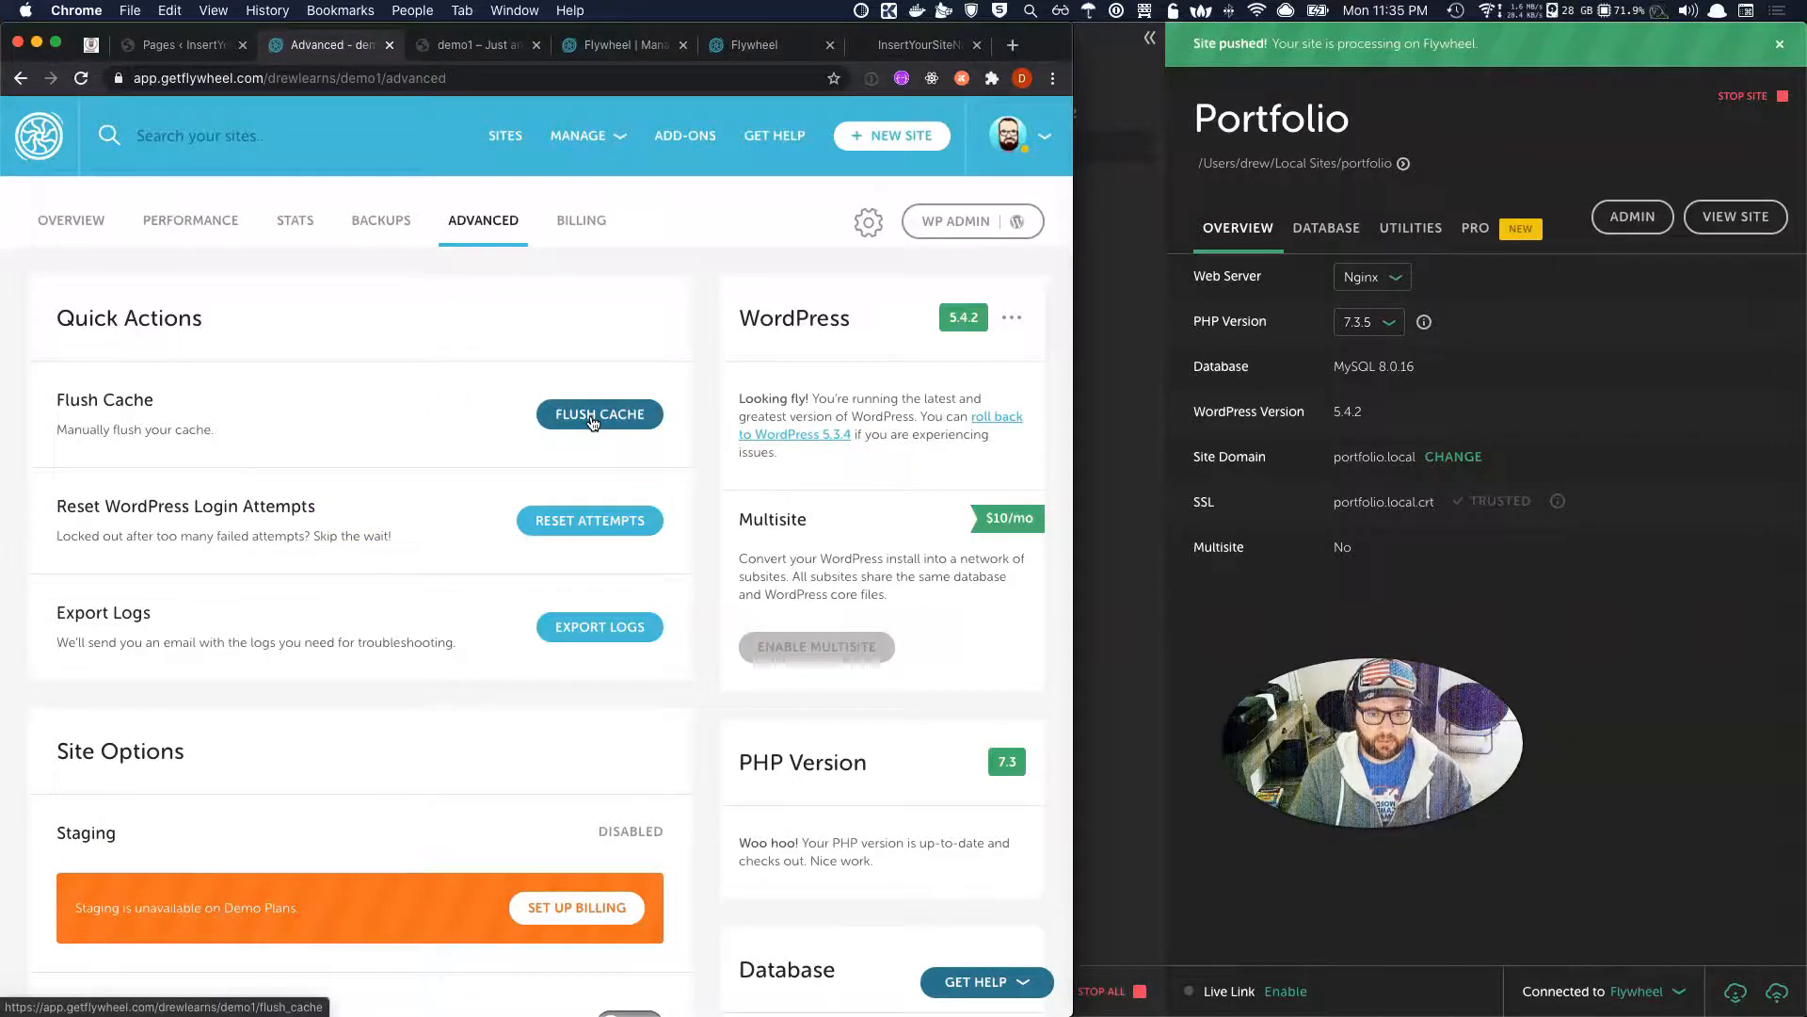
pyautogui.scroll(-2, 593, 422)
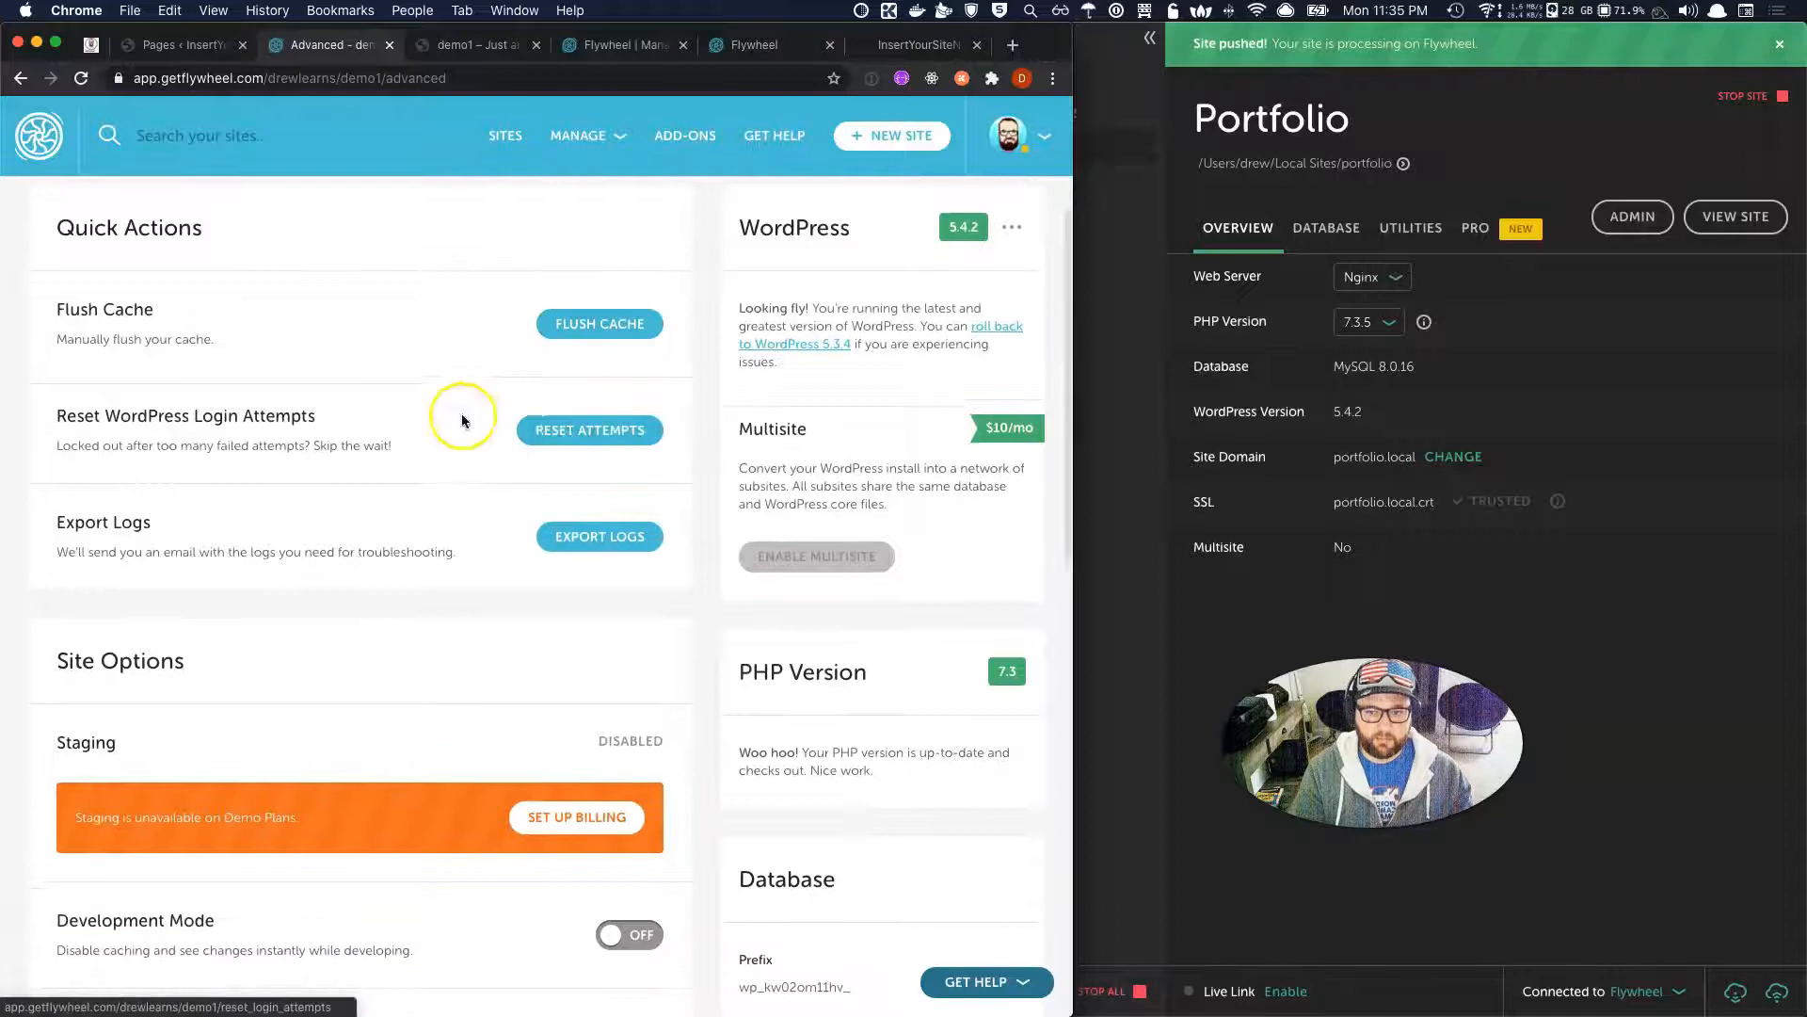
pyautogui.click(610, 432)
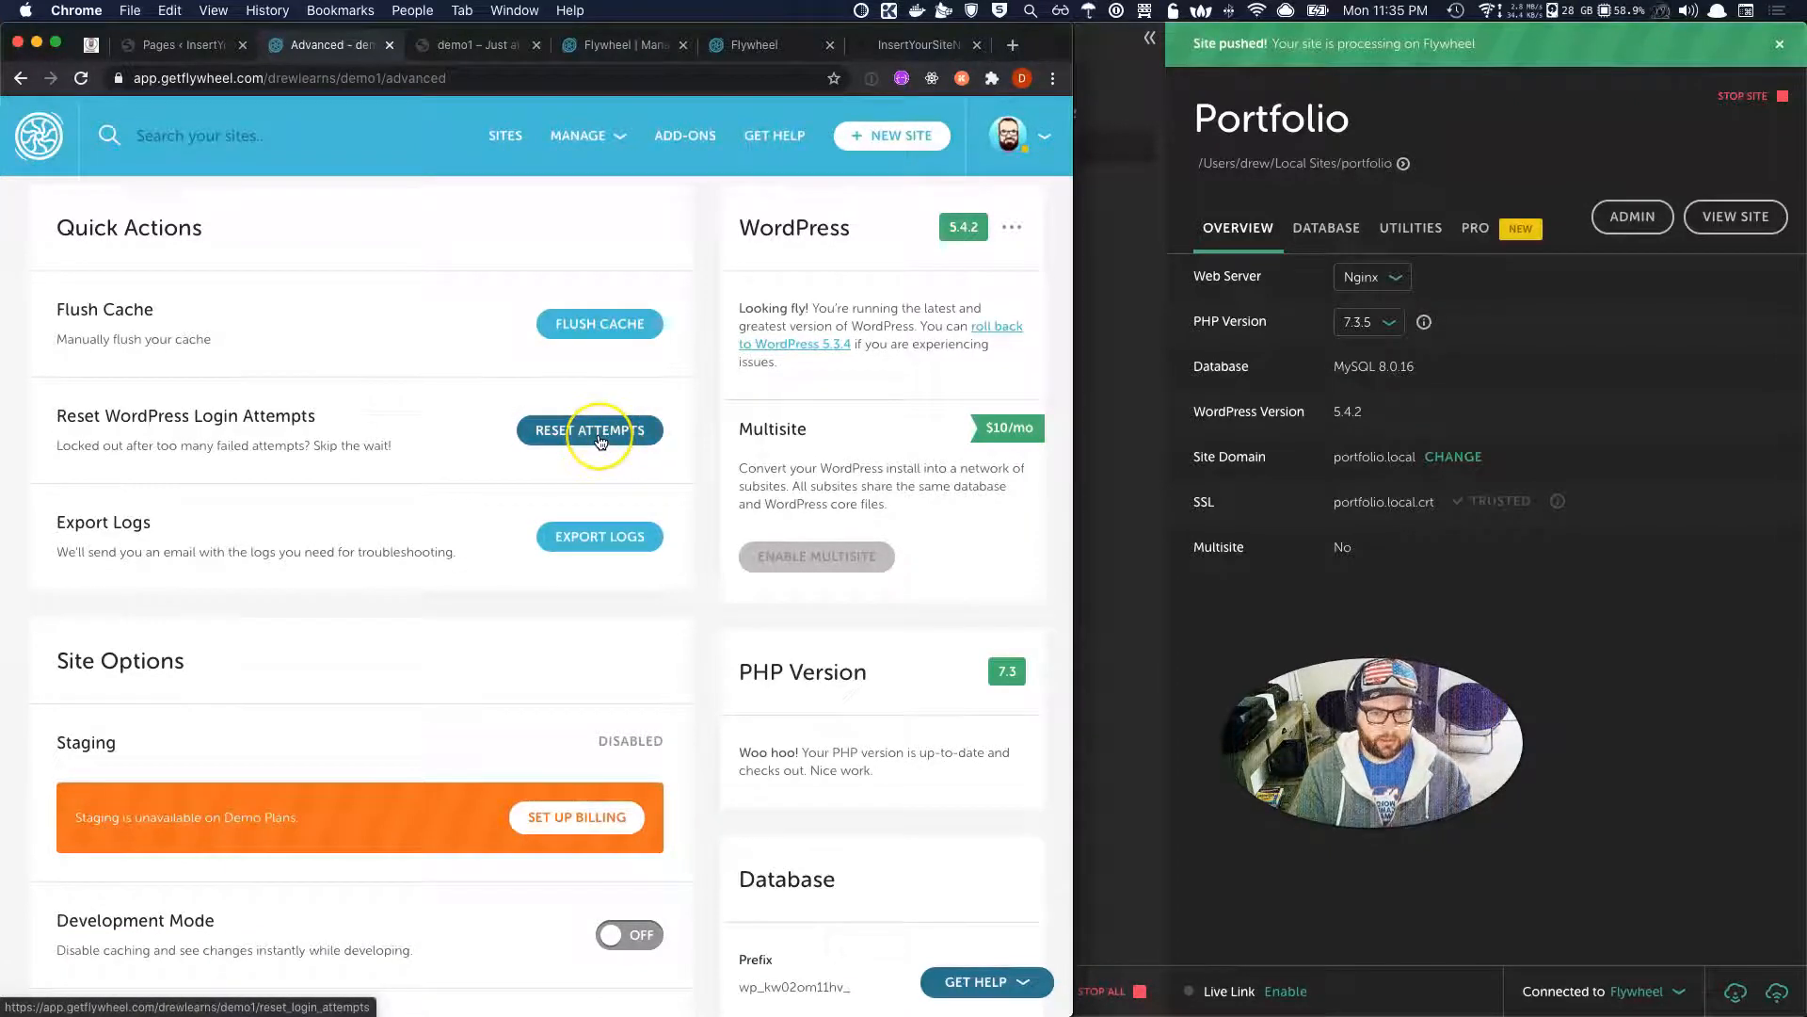
# Review the Export Logs options, close them without exporting, and scan Site Options.
pyautogui.scroll(-1, 600, 440)
pyautogui.click(599, 478)
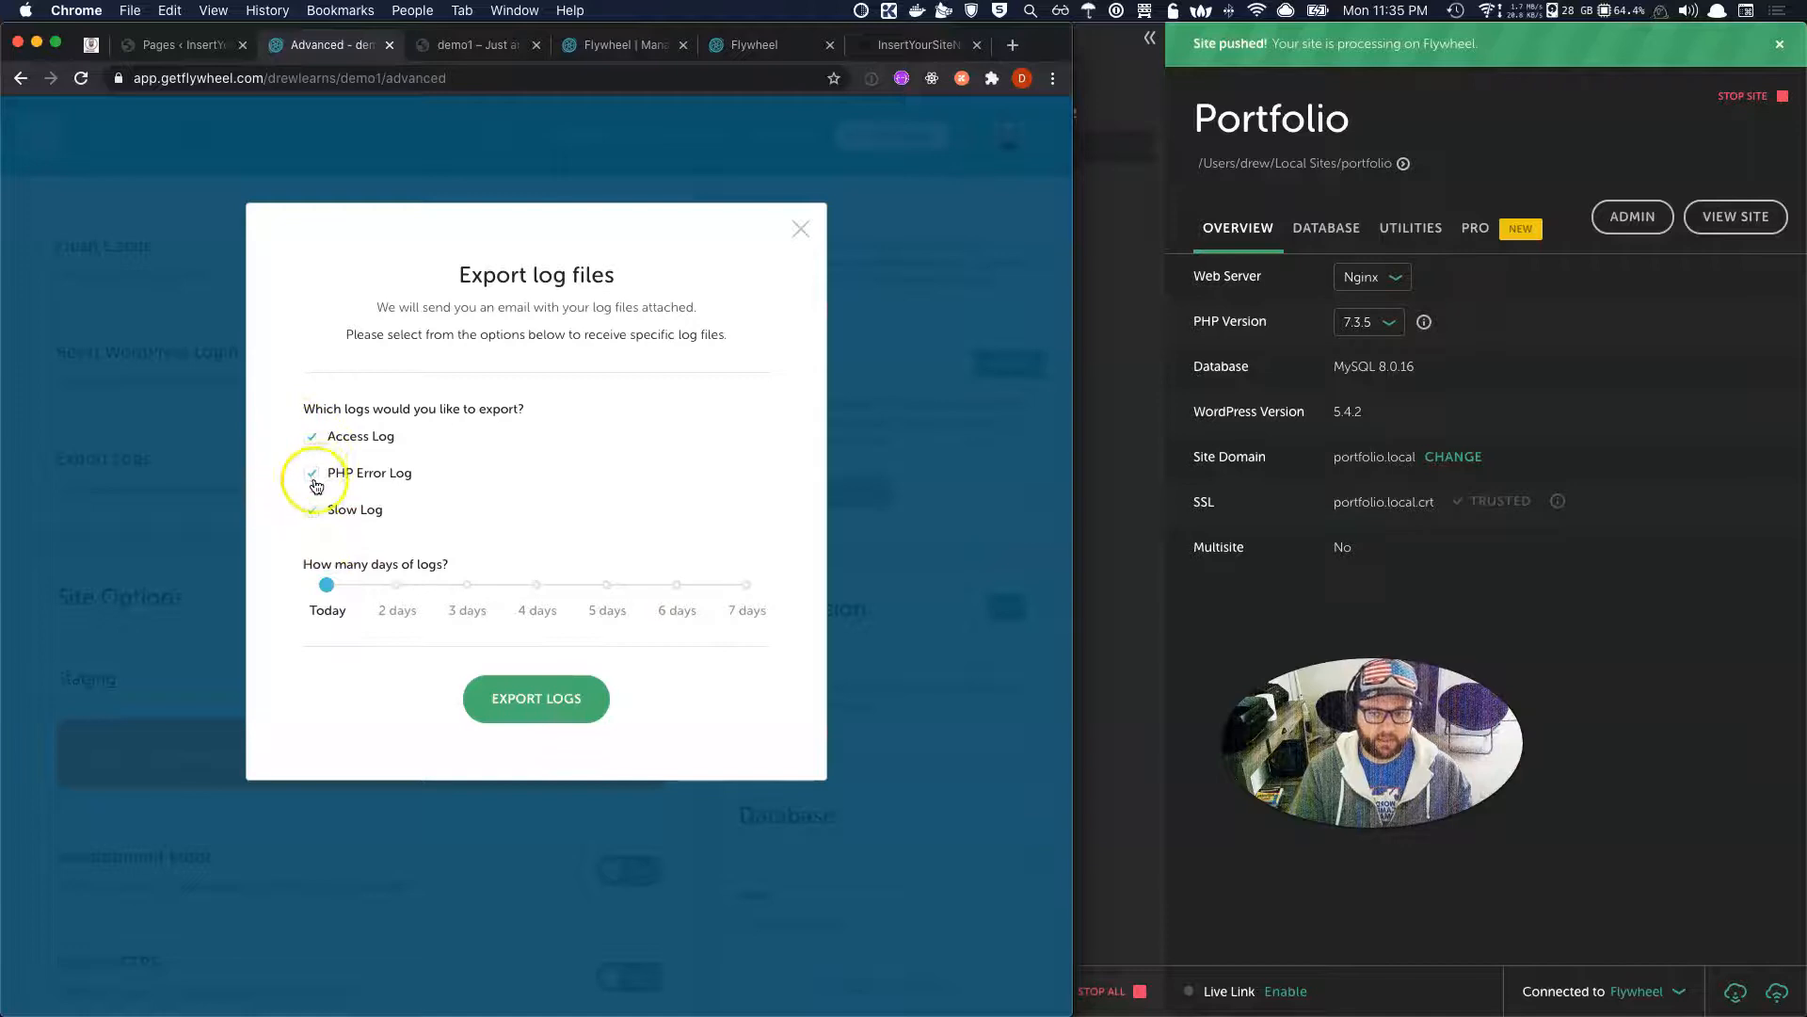
pyautogui.click(800, 229)
pyautogui.scroll(-5, 617, 670)
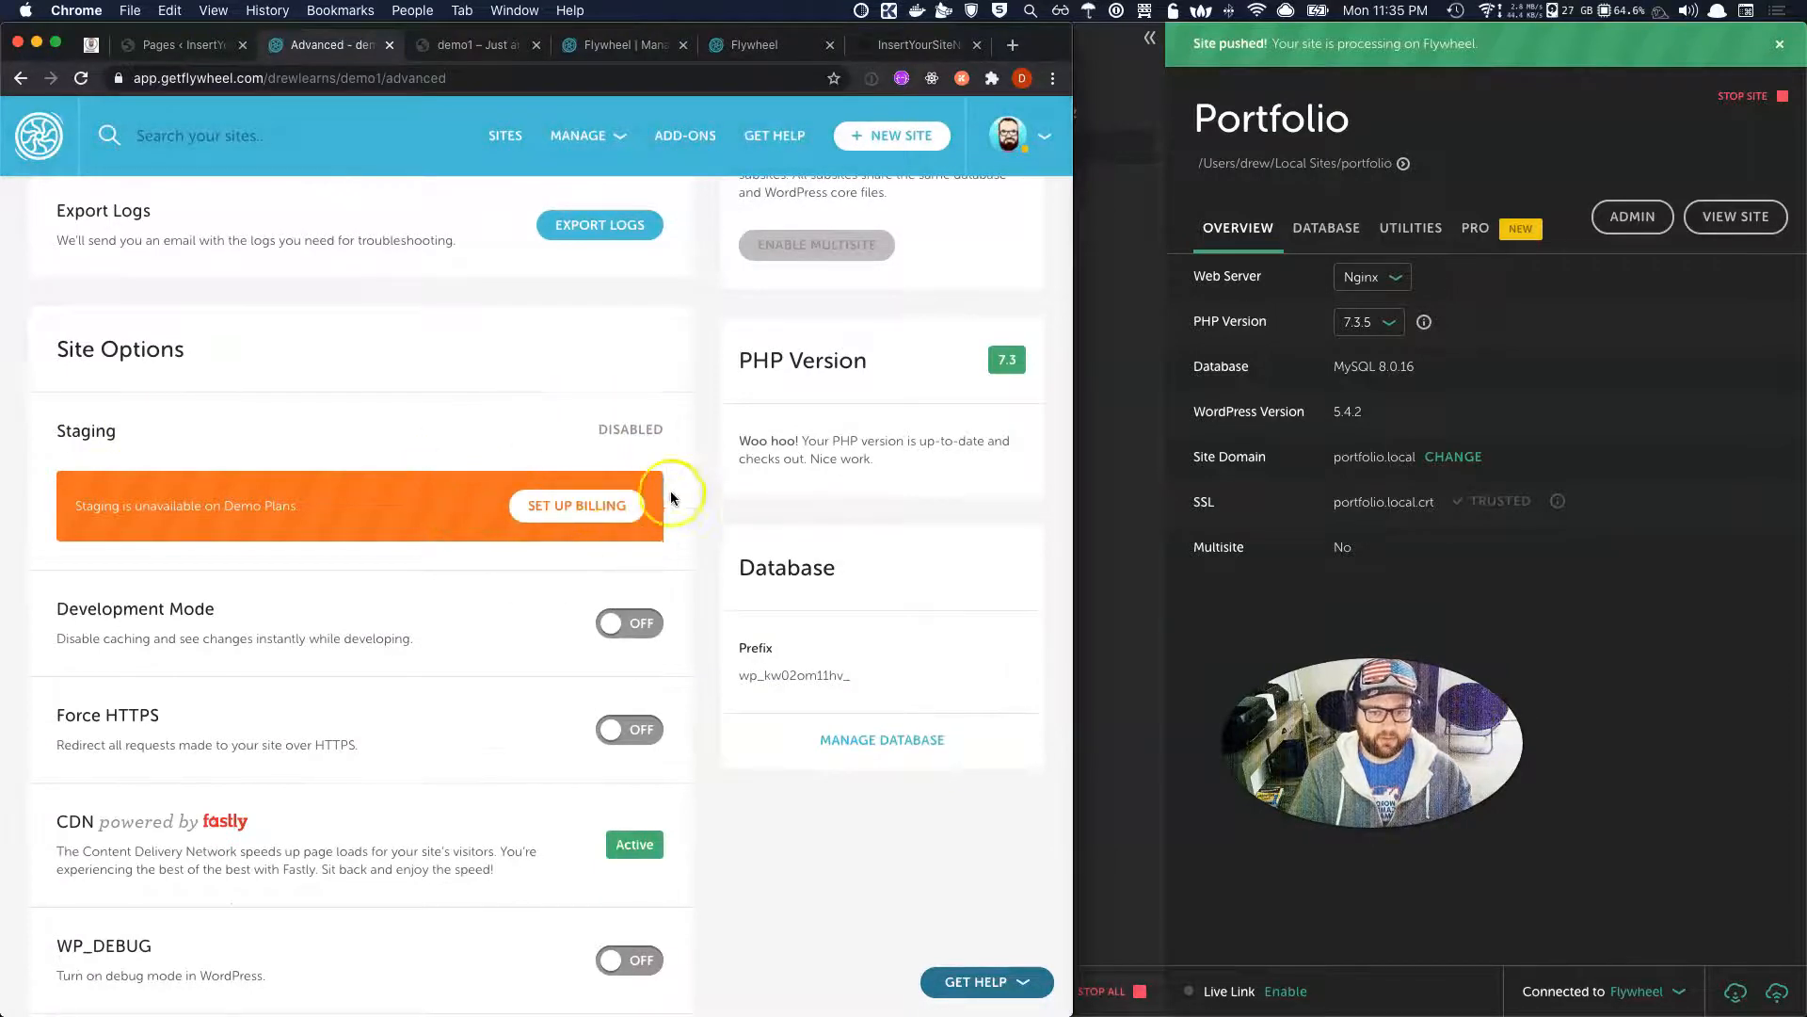
pyautogui.scroll(12, 497, 548)
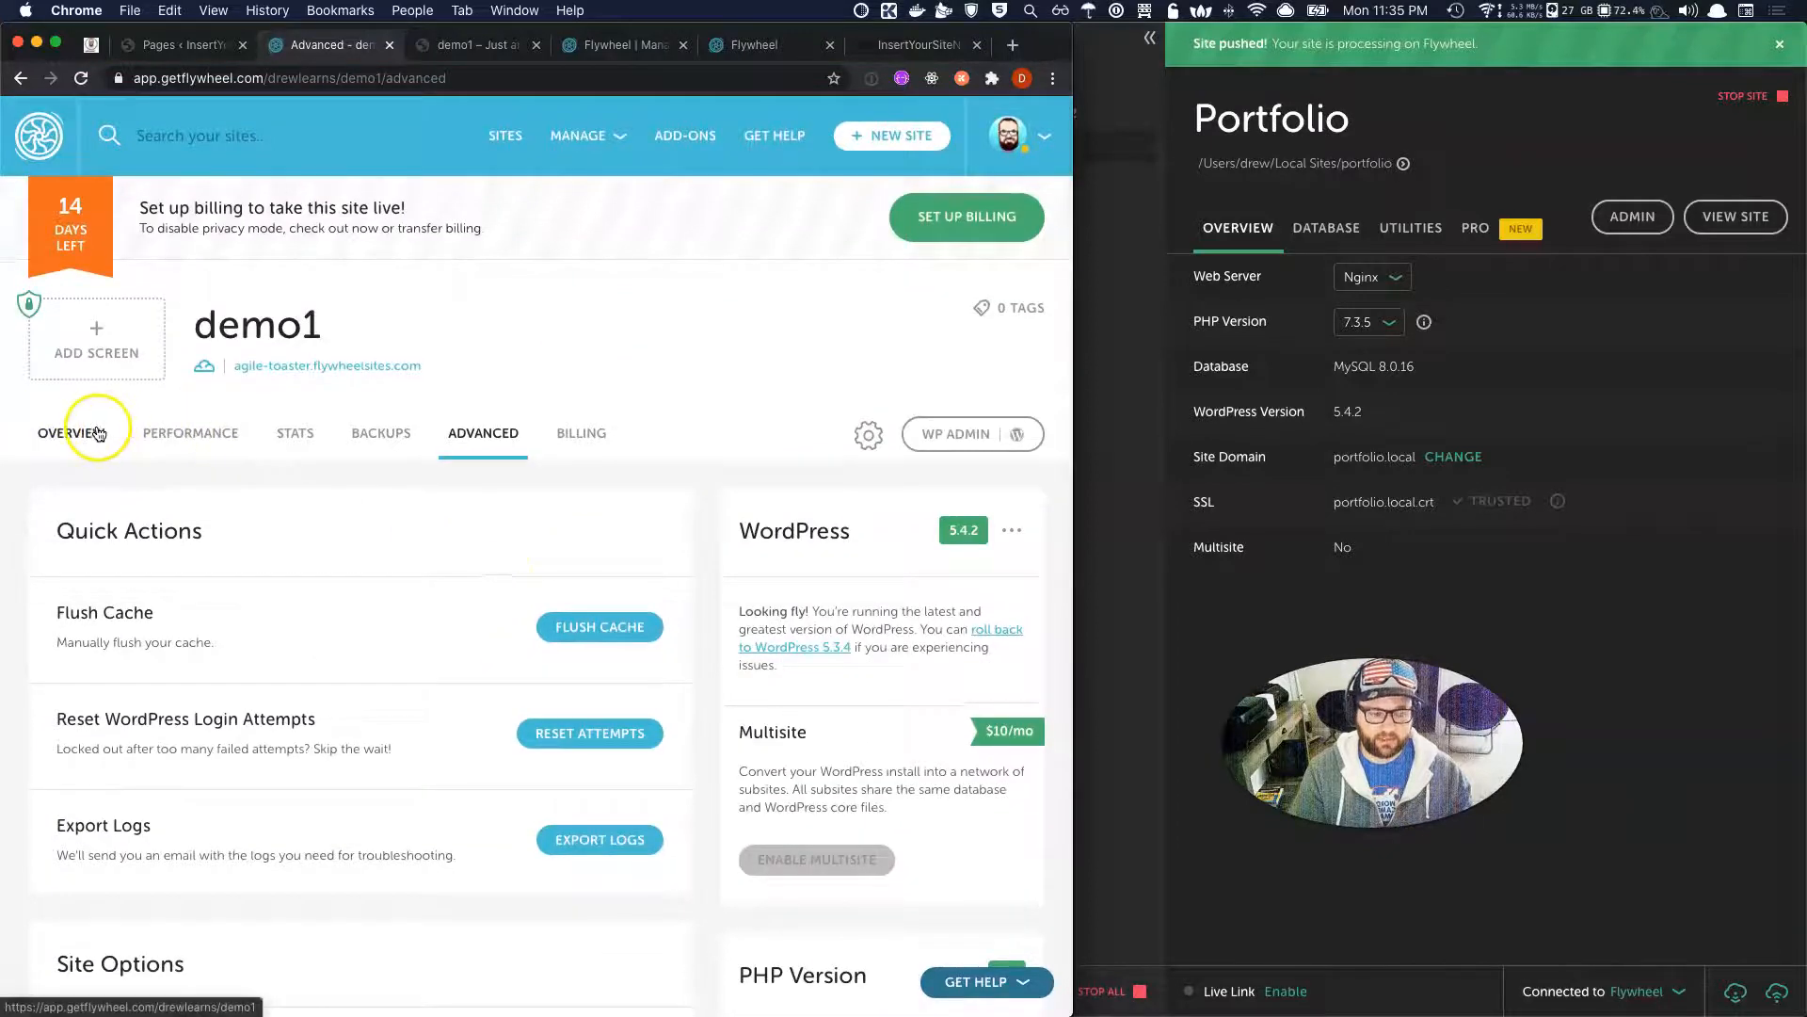
# Scroll down to Site Options and highlight the Development Mode description.
pyautogui.scroll(-5, 285, 696)
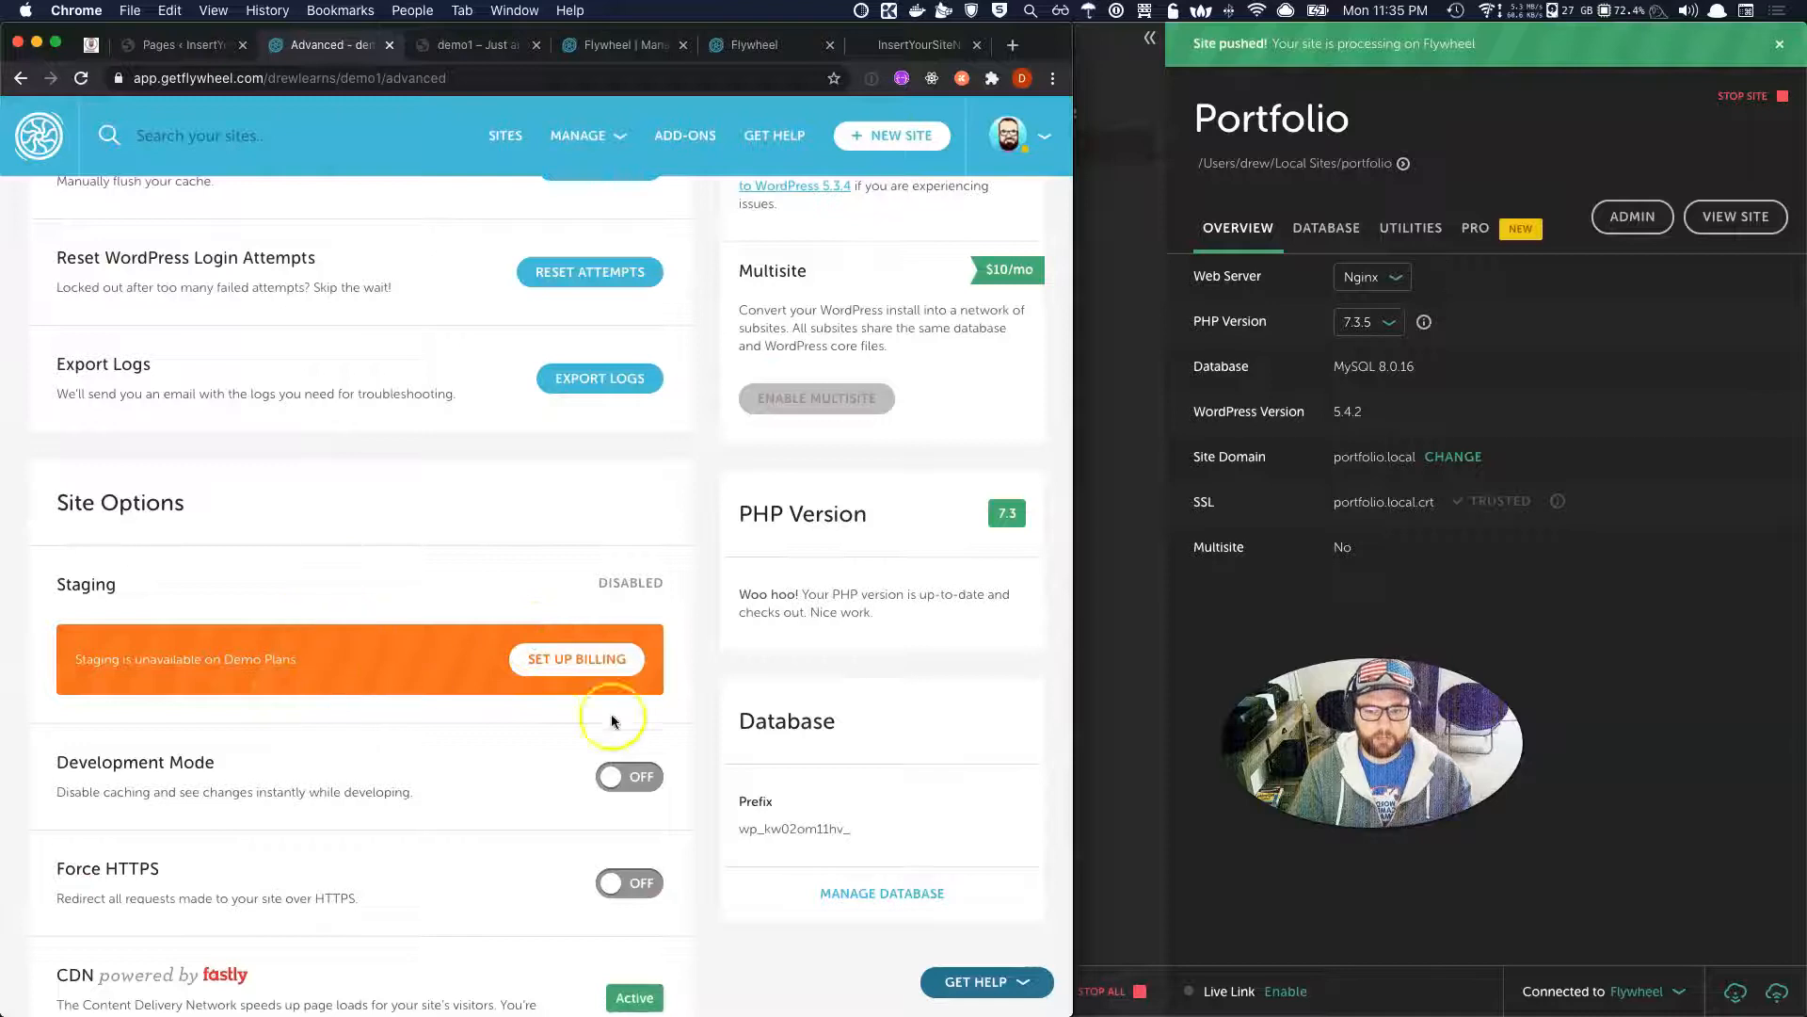
pyautogui.scroll(1, 420, 625)
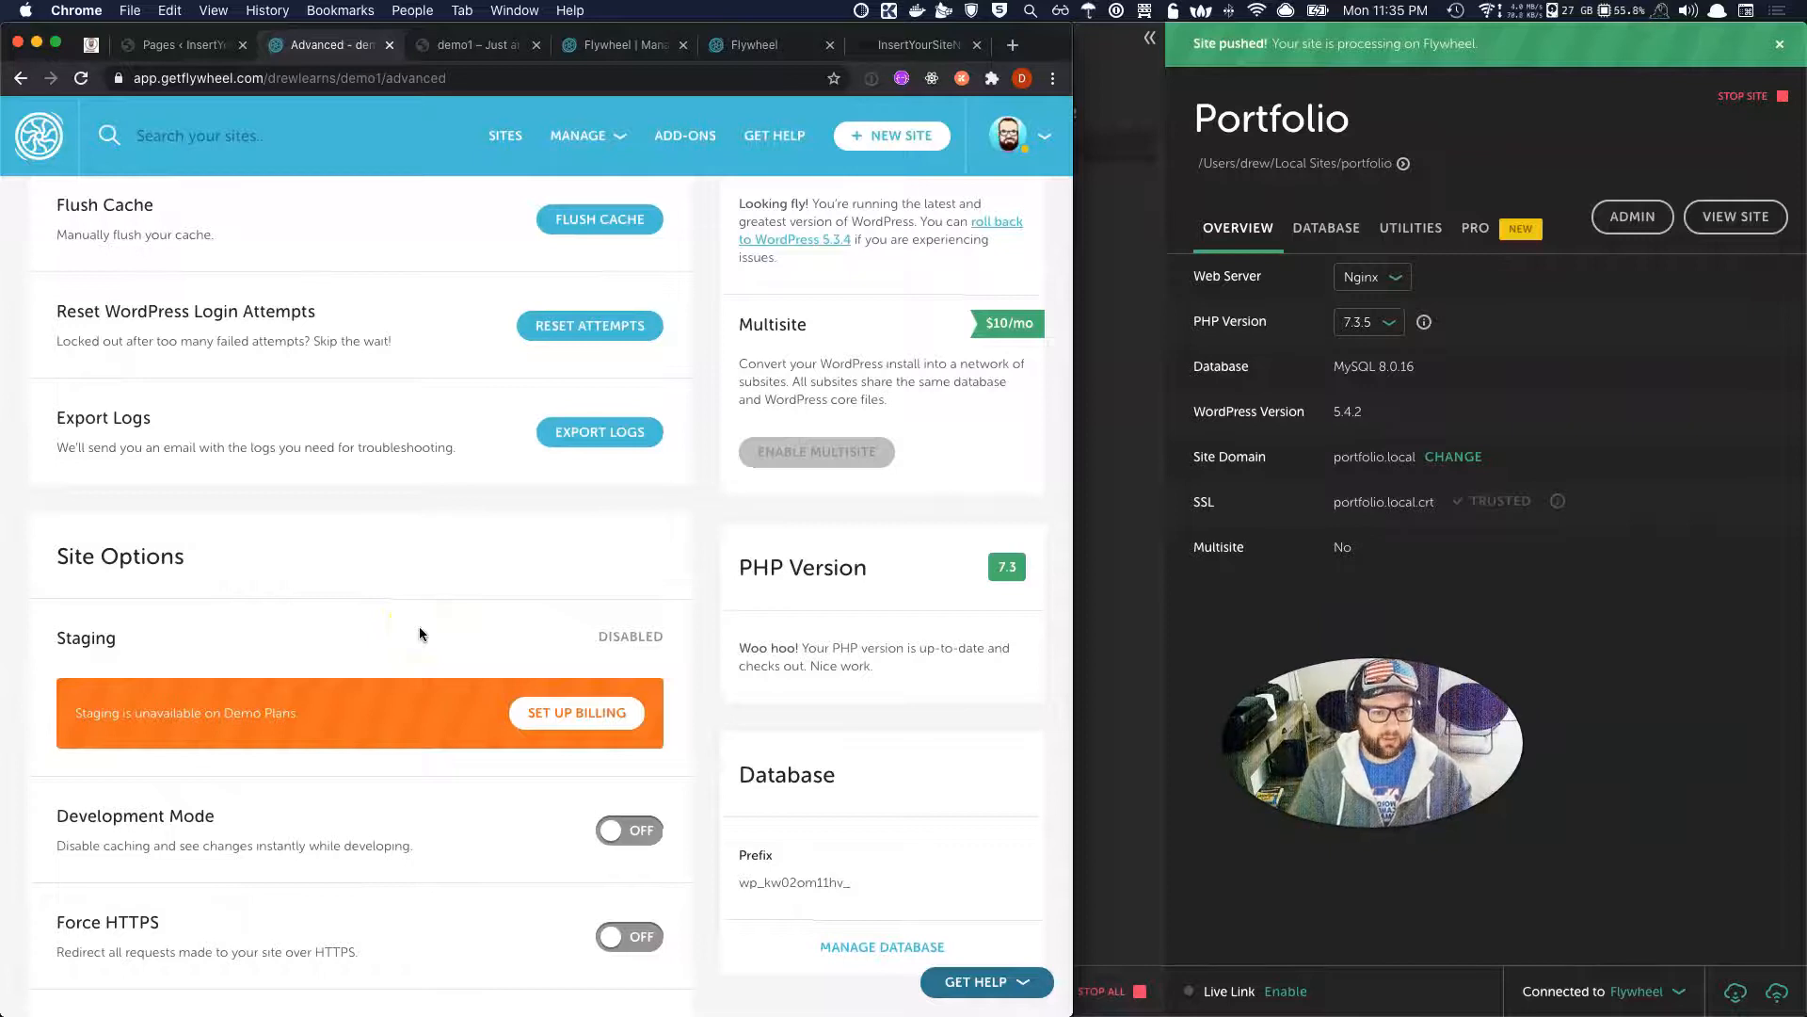
pyautogui.scroll(-2, 420, 631)
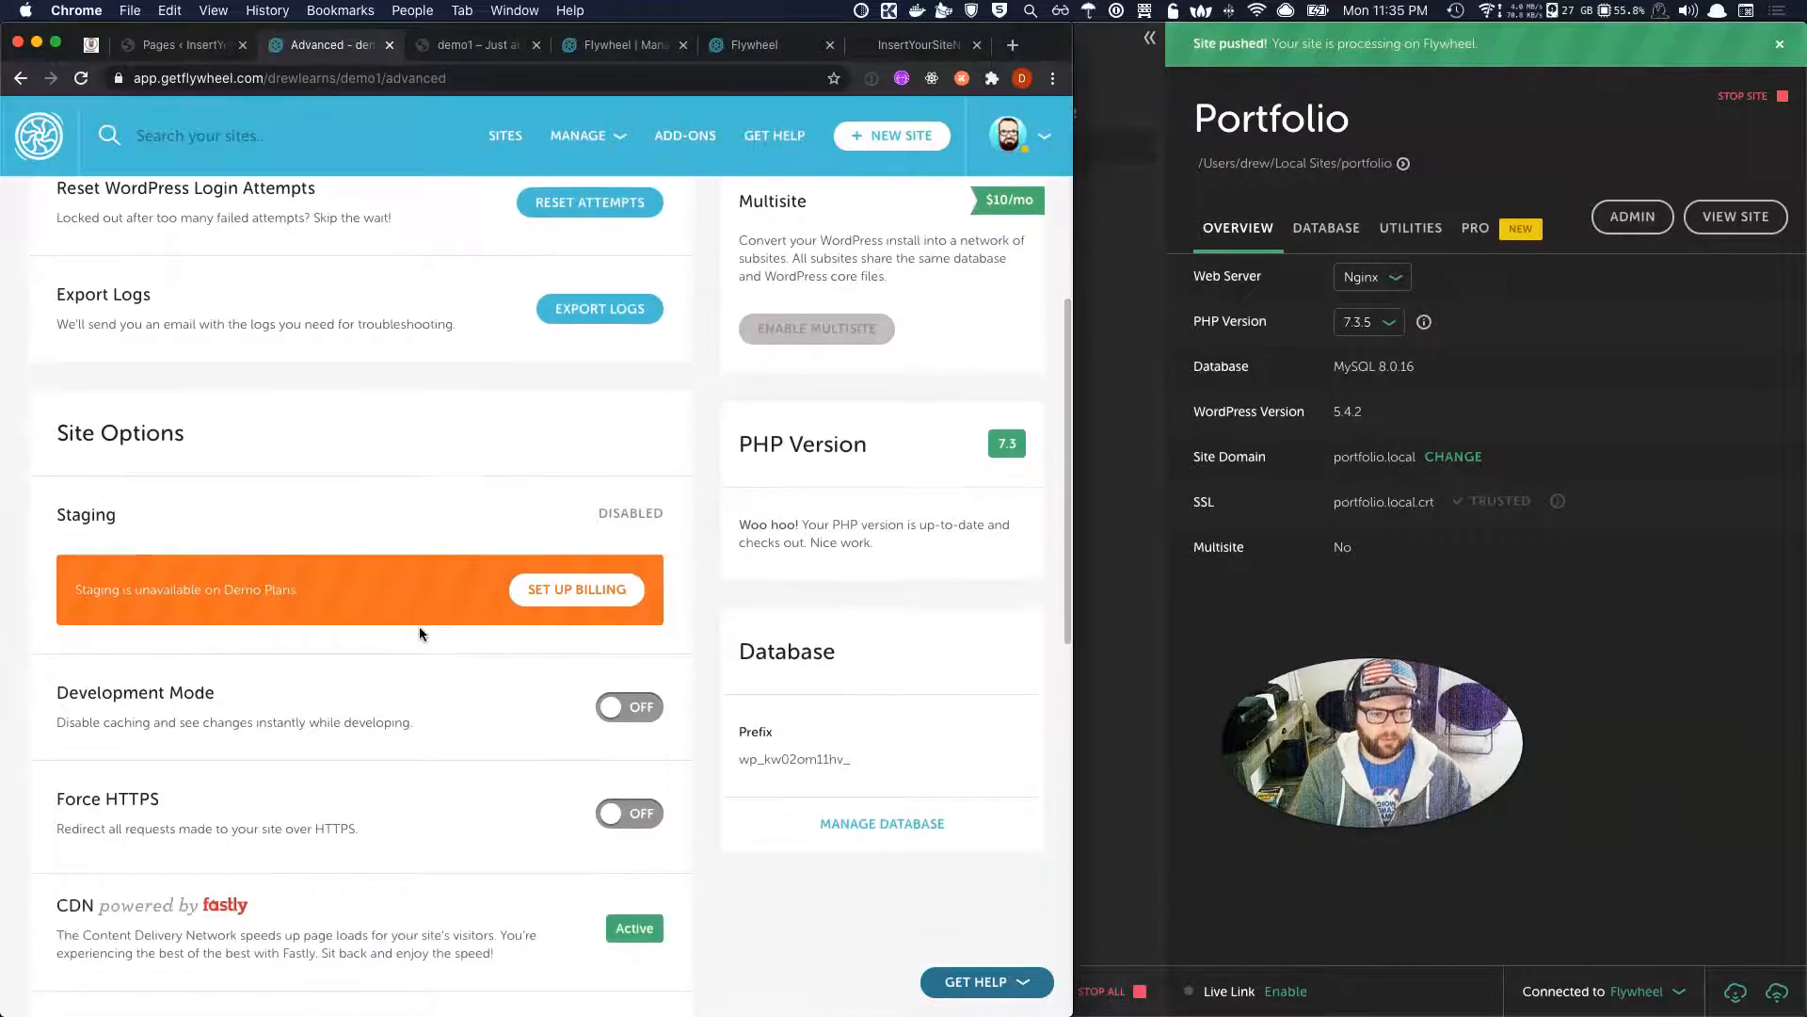
pyautogui.scroll(-1, 420, 632)
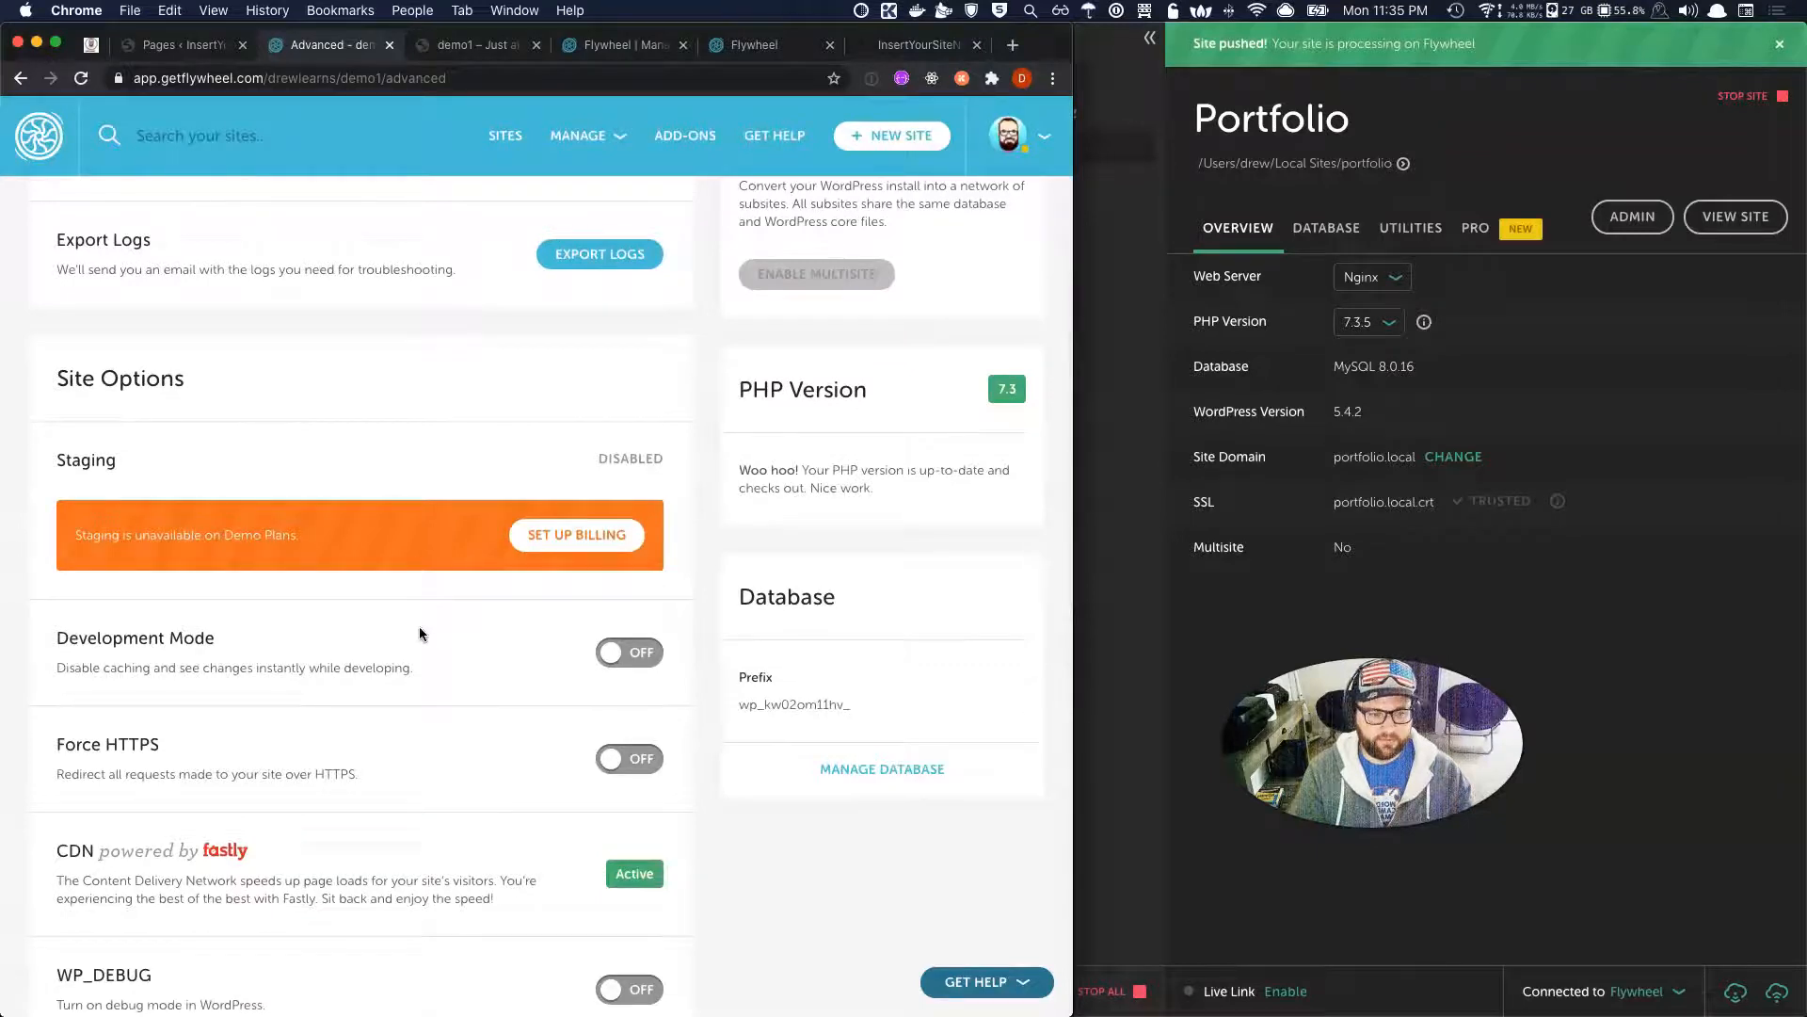
pyautogui.scroll(-3, 419, 625)
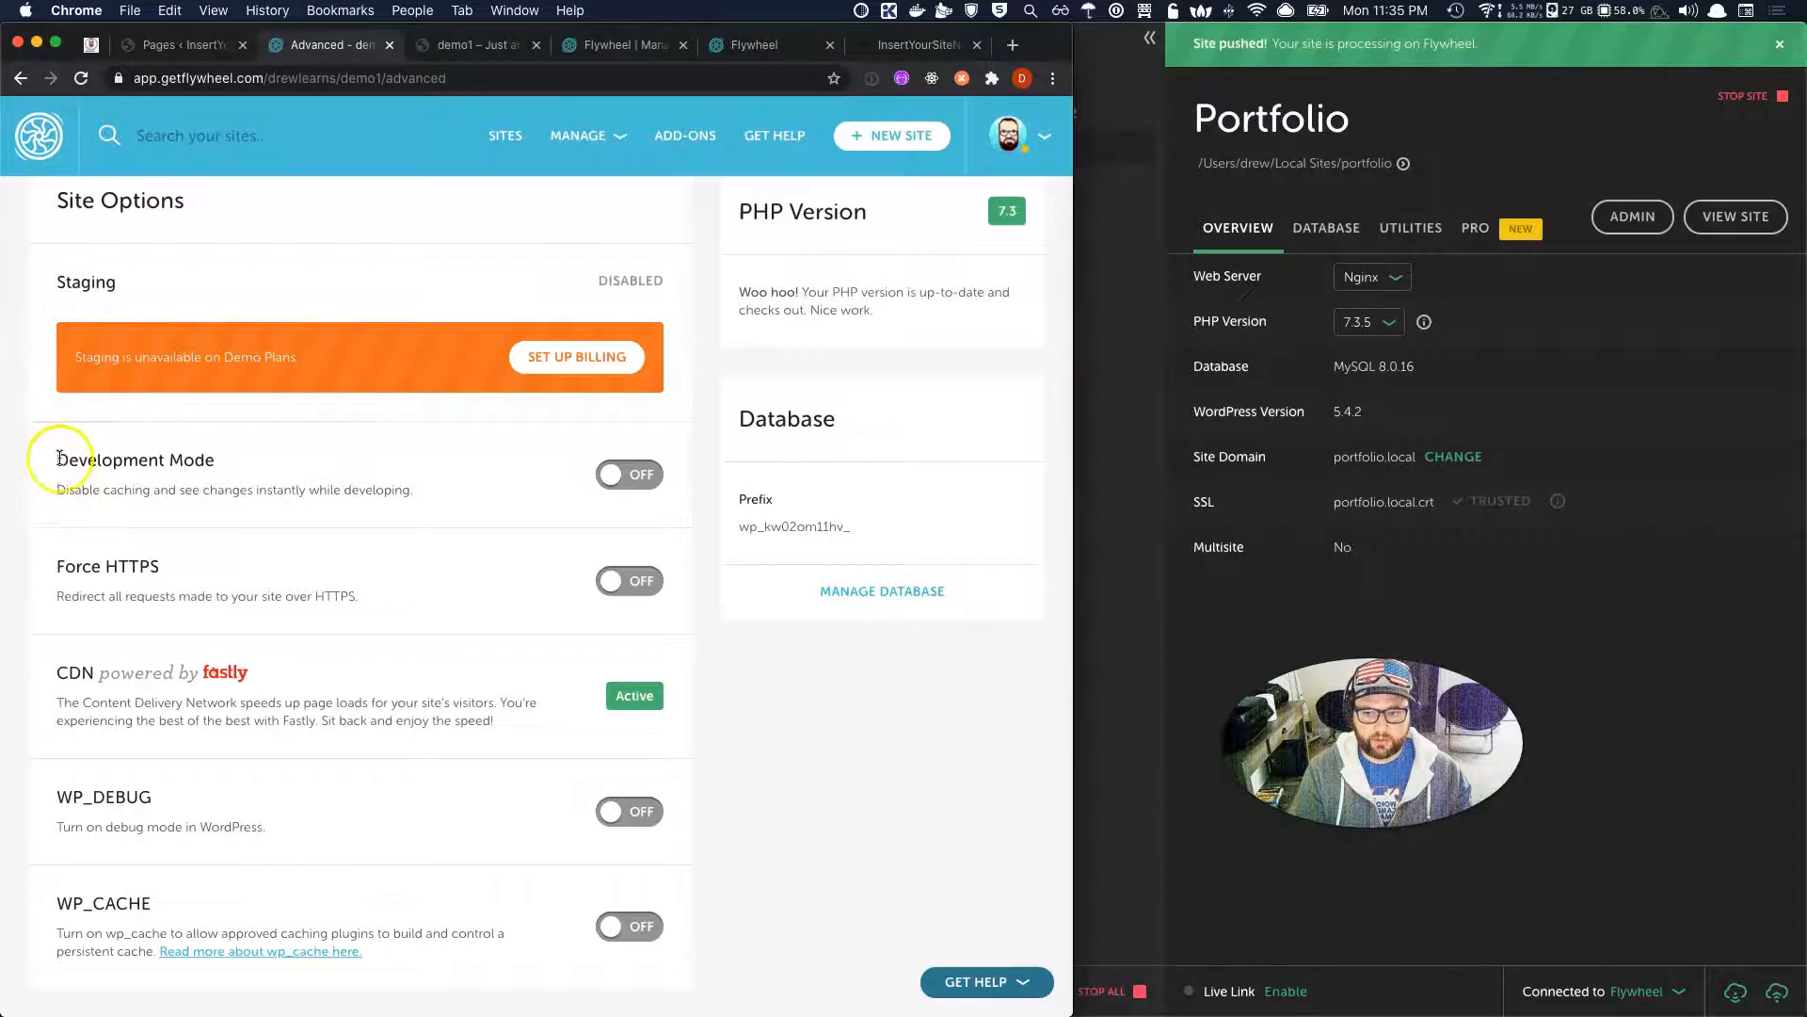
pyautogui.moveTo(421, 487); pyautogui.dragTo(60, 452)
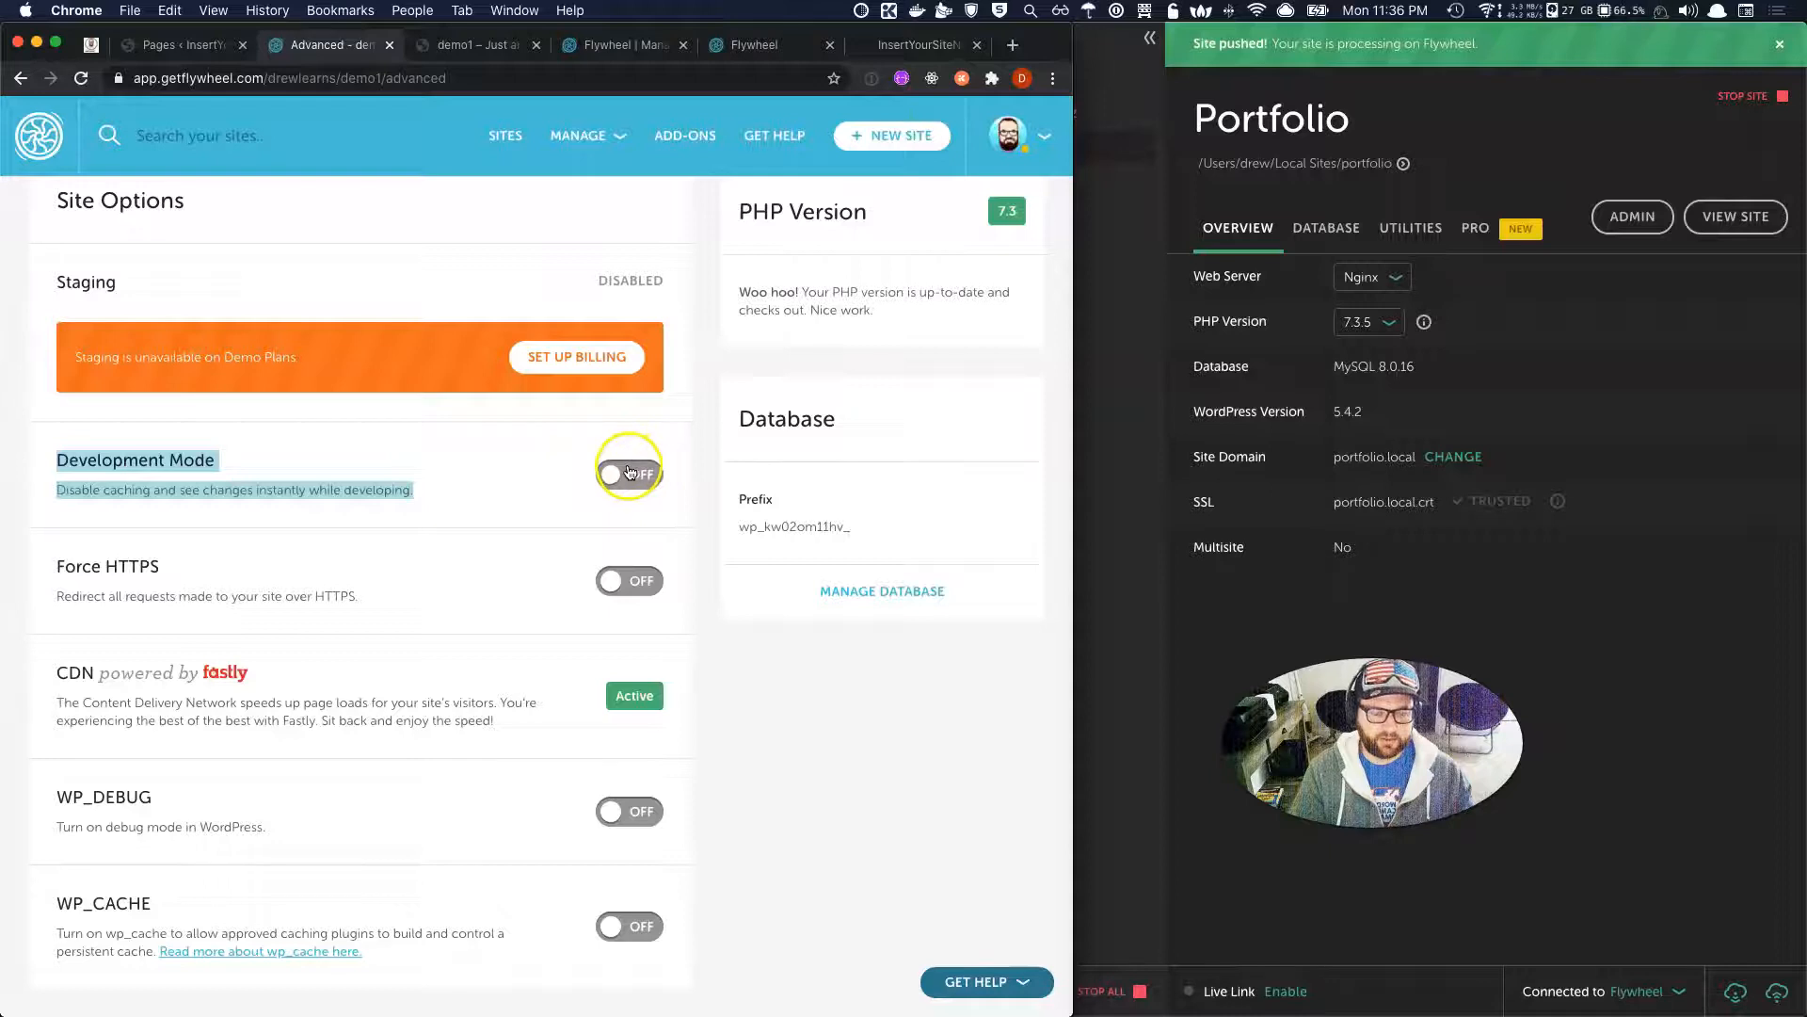
# Turn on Force HTTPS for demo1 and switch to the live demo1 site.
pyautogui.scroll(-2, 499, 567)
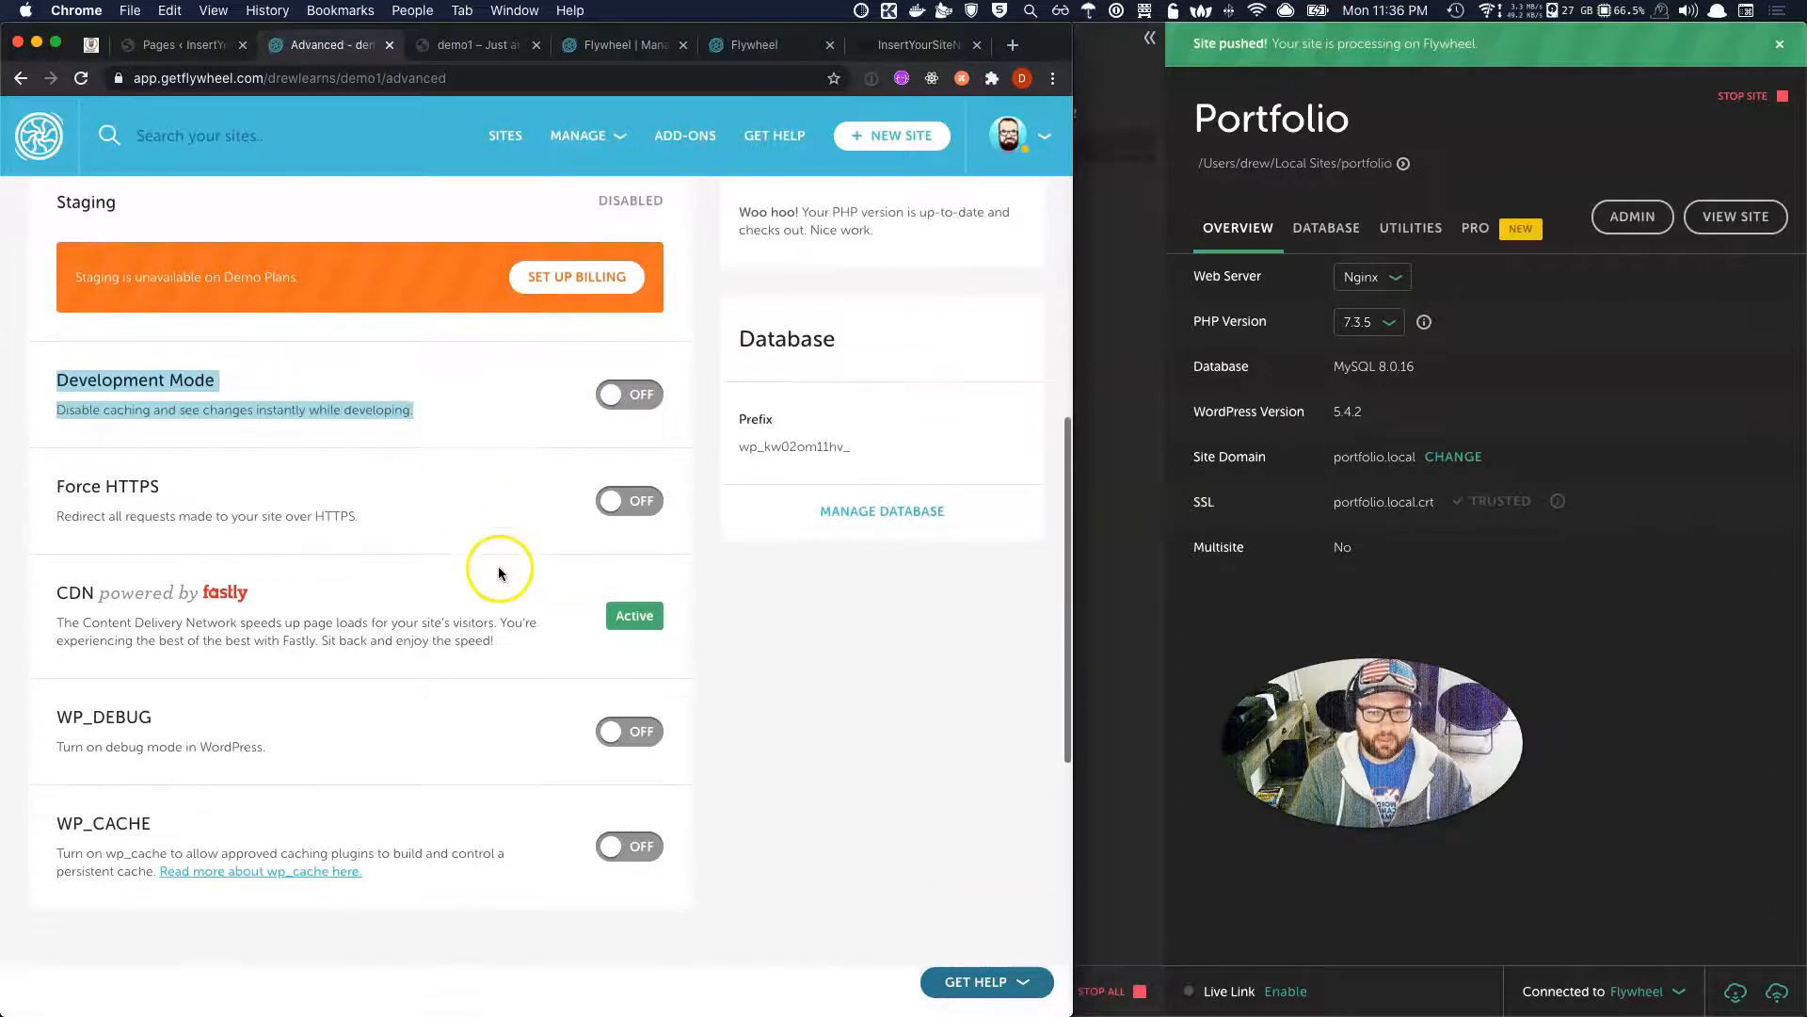
pyautogui.click(536, 513)
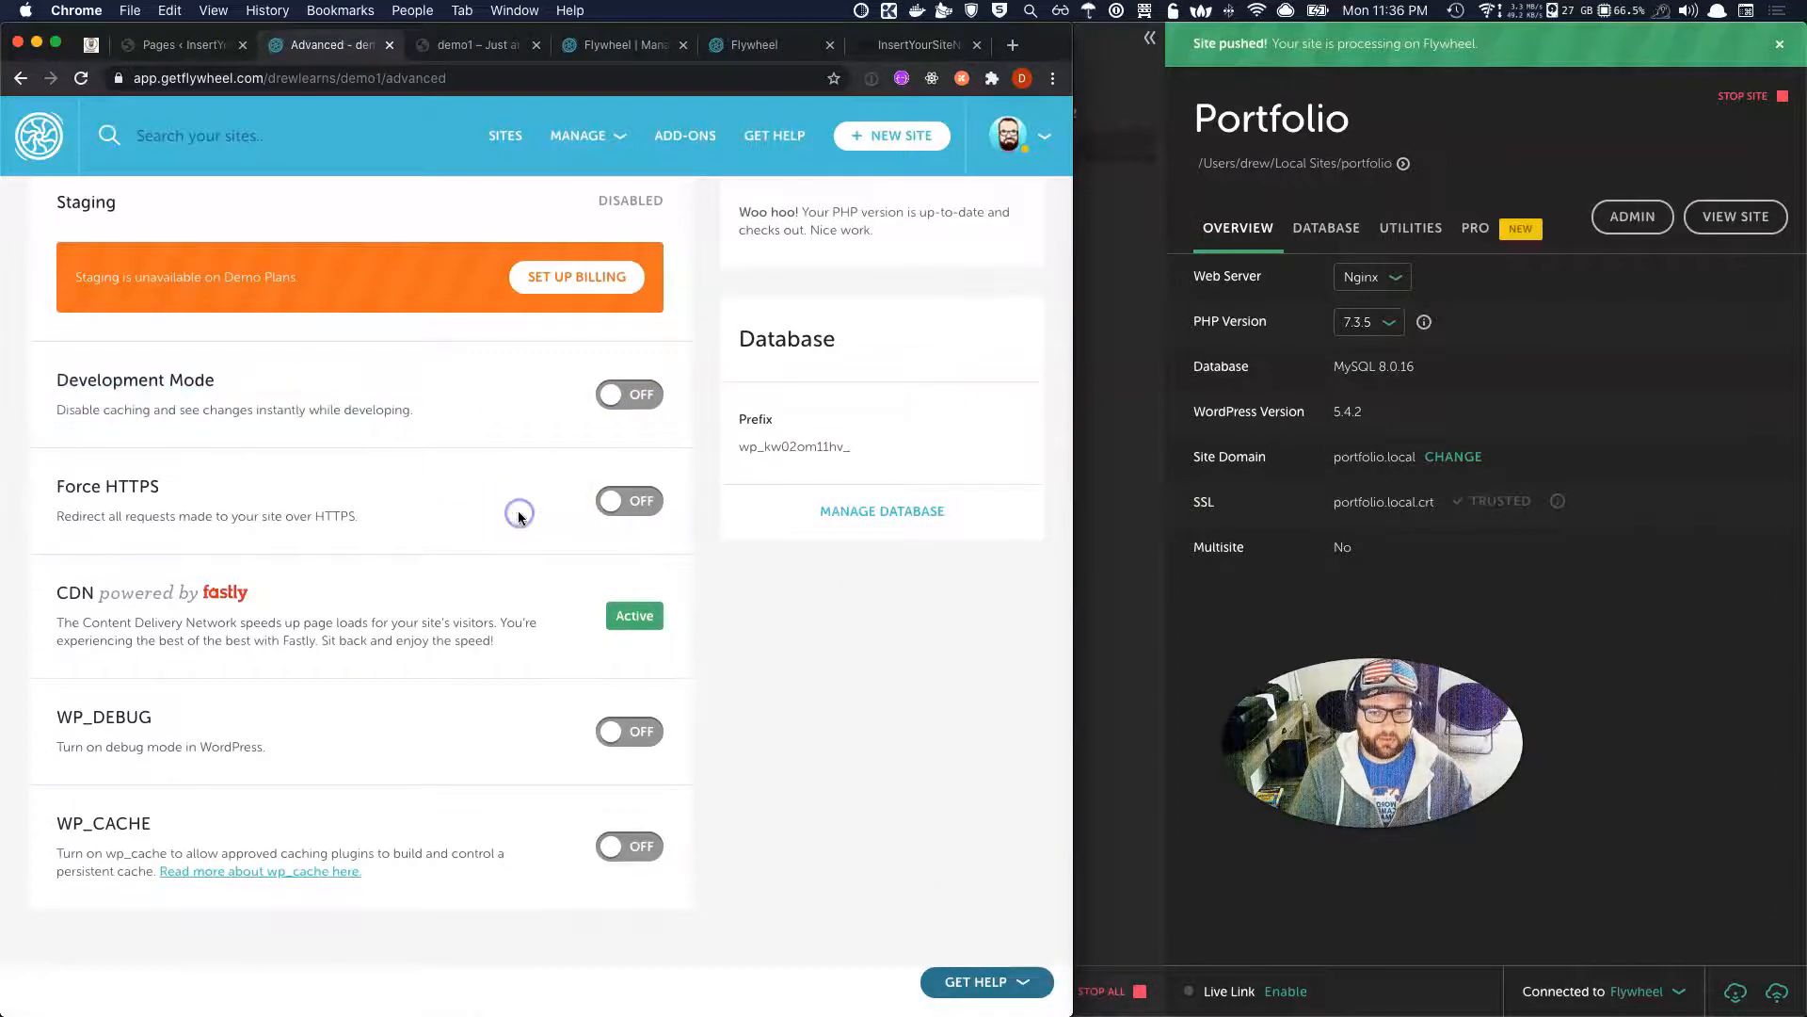
pyautogui.click(640, 501)
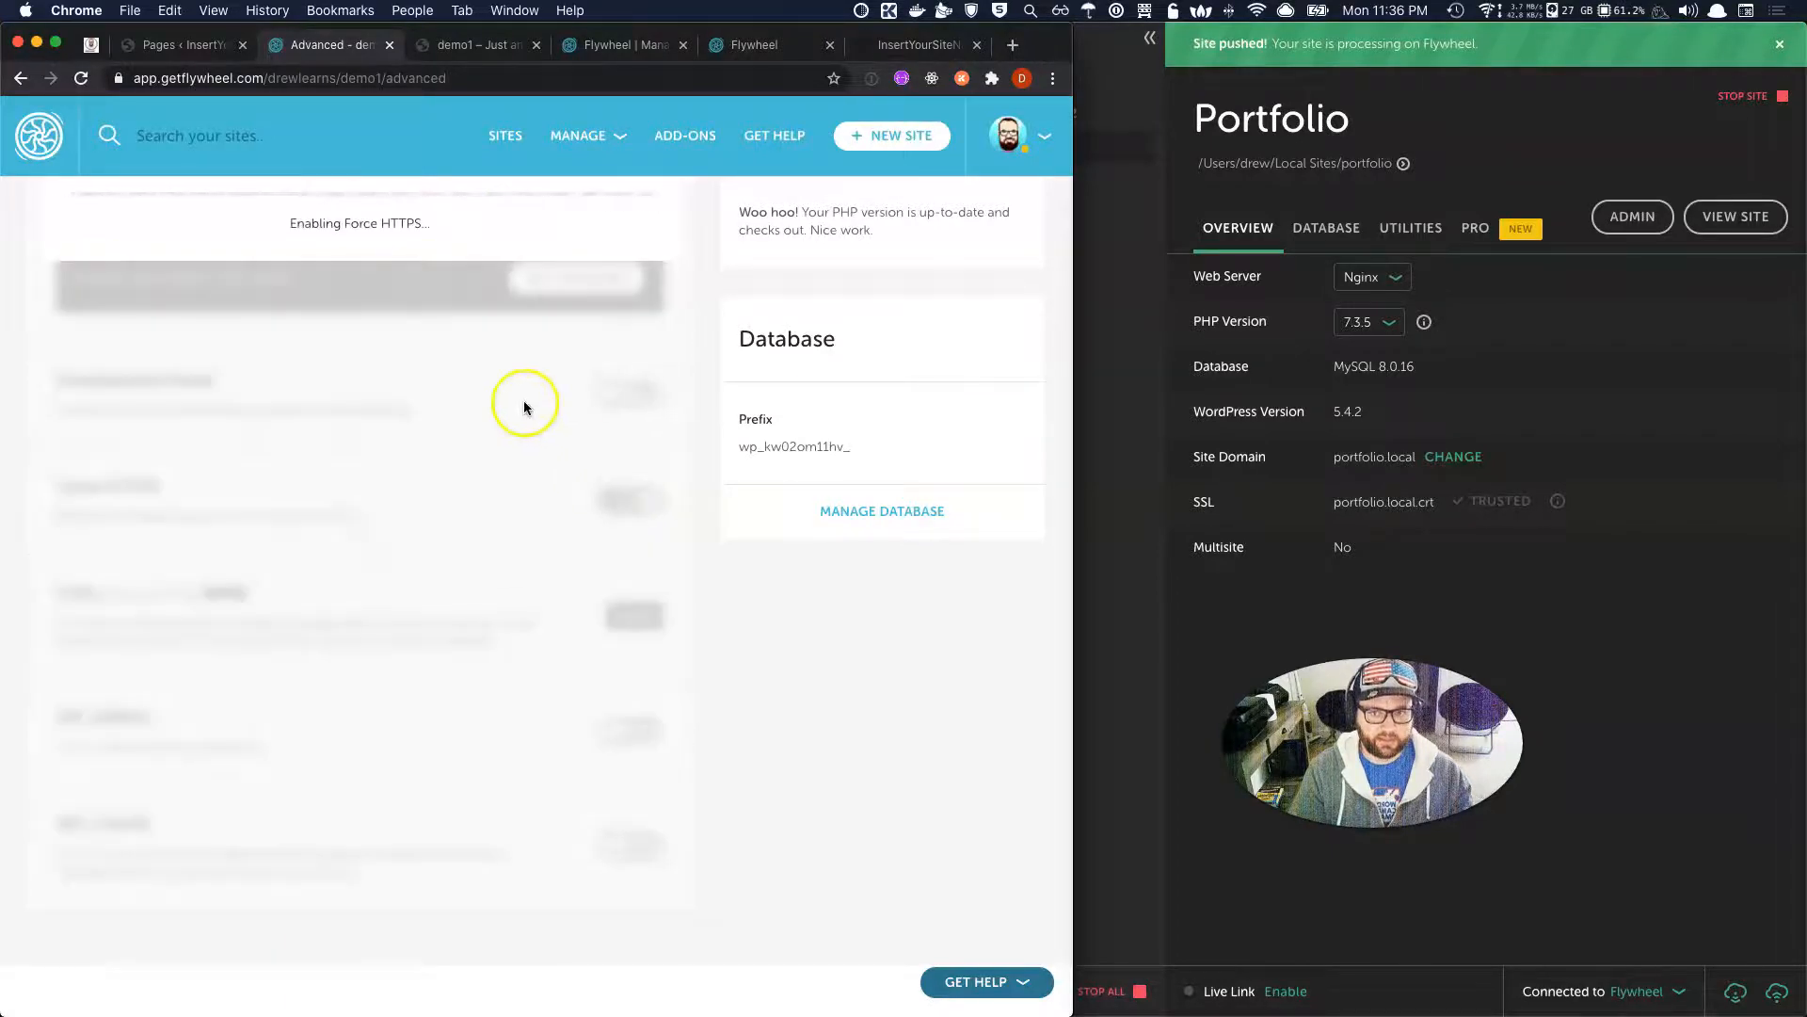
pyautogui.click(444, 38)
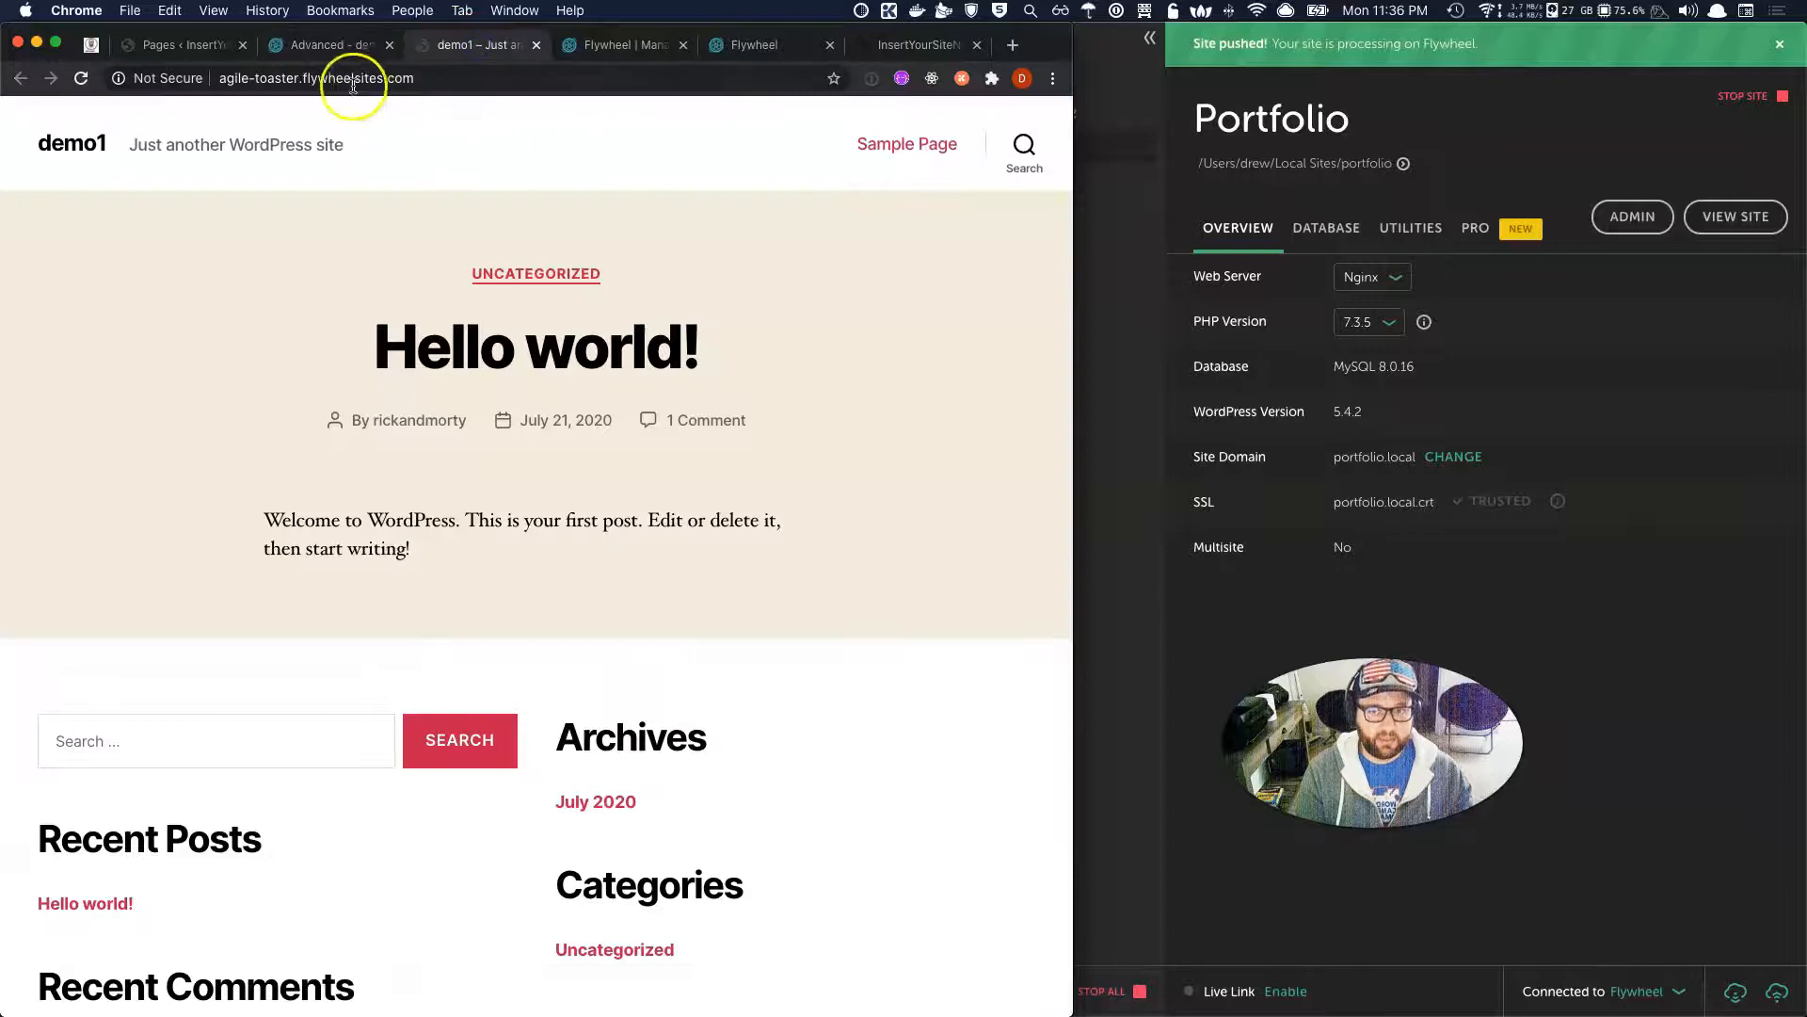
pyautogui.click(233, 83)
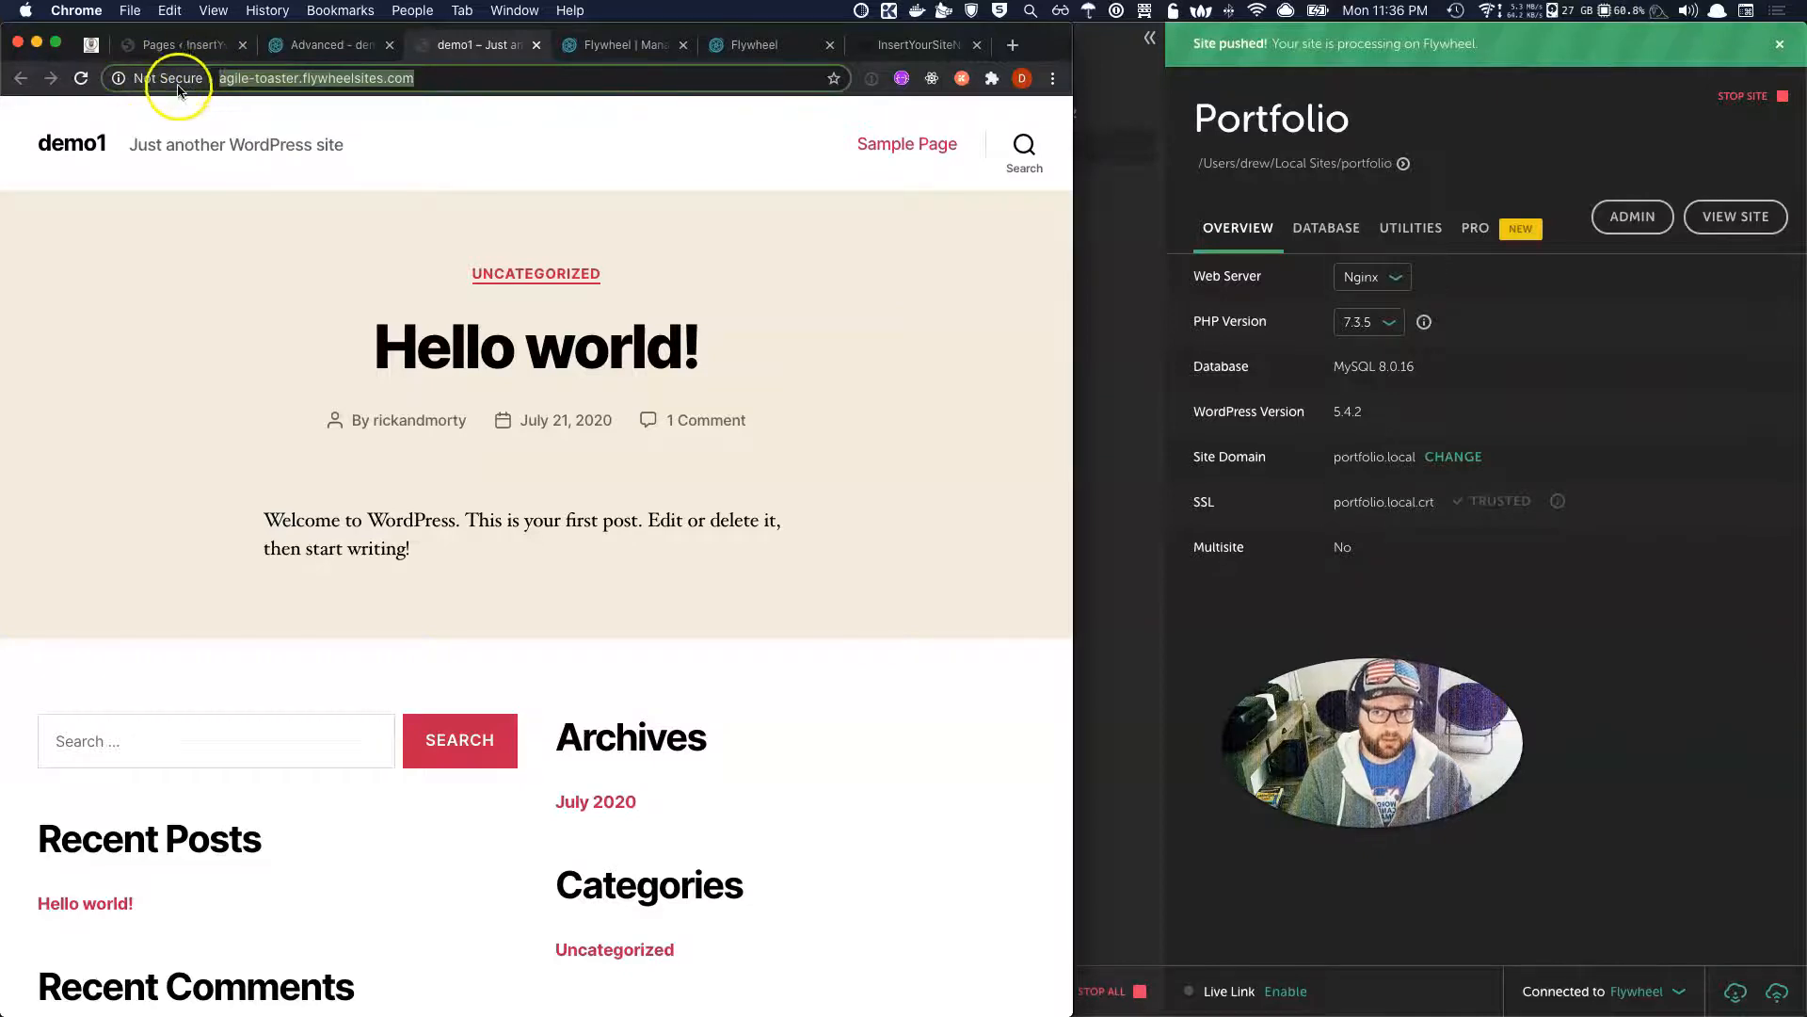
pyautogui.click(221, 78)
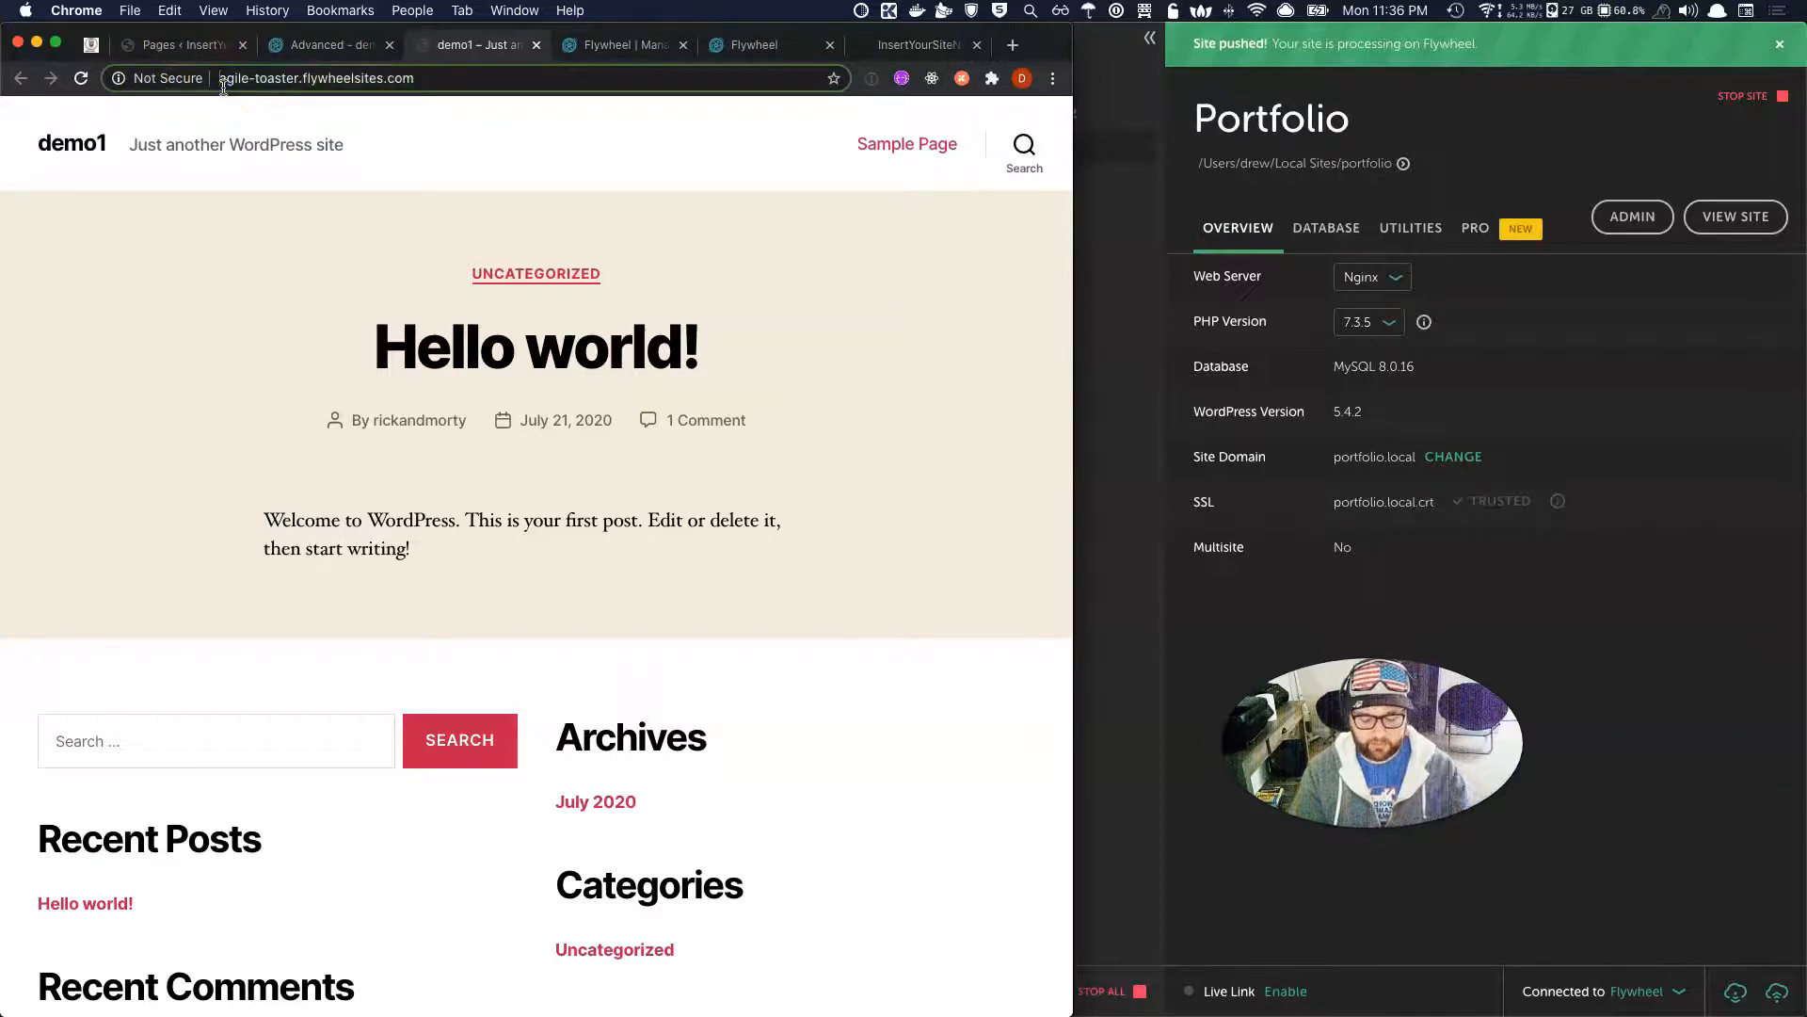
pyautogui.write('https://')
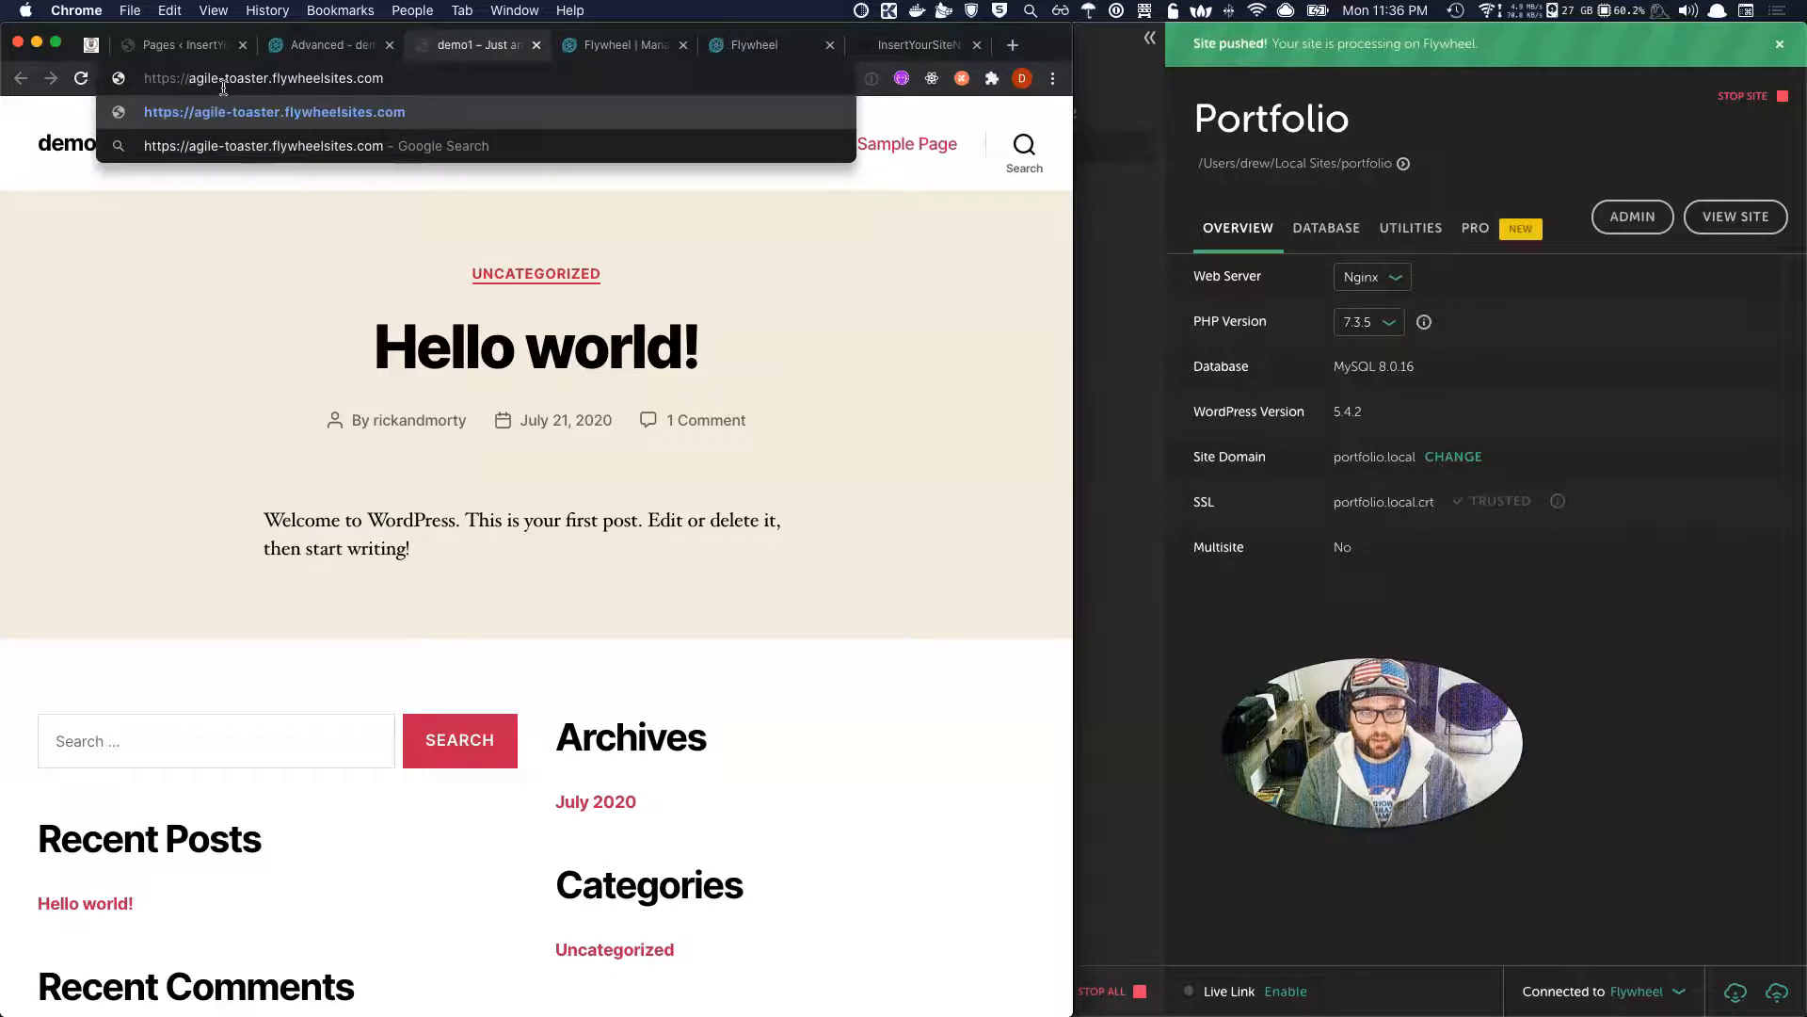
# Return to demo1's Advanced tab in Flywheel and scroll to the top.
pyautogui.click(361, 45)
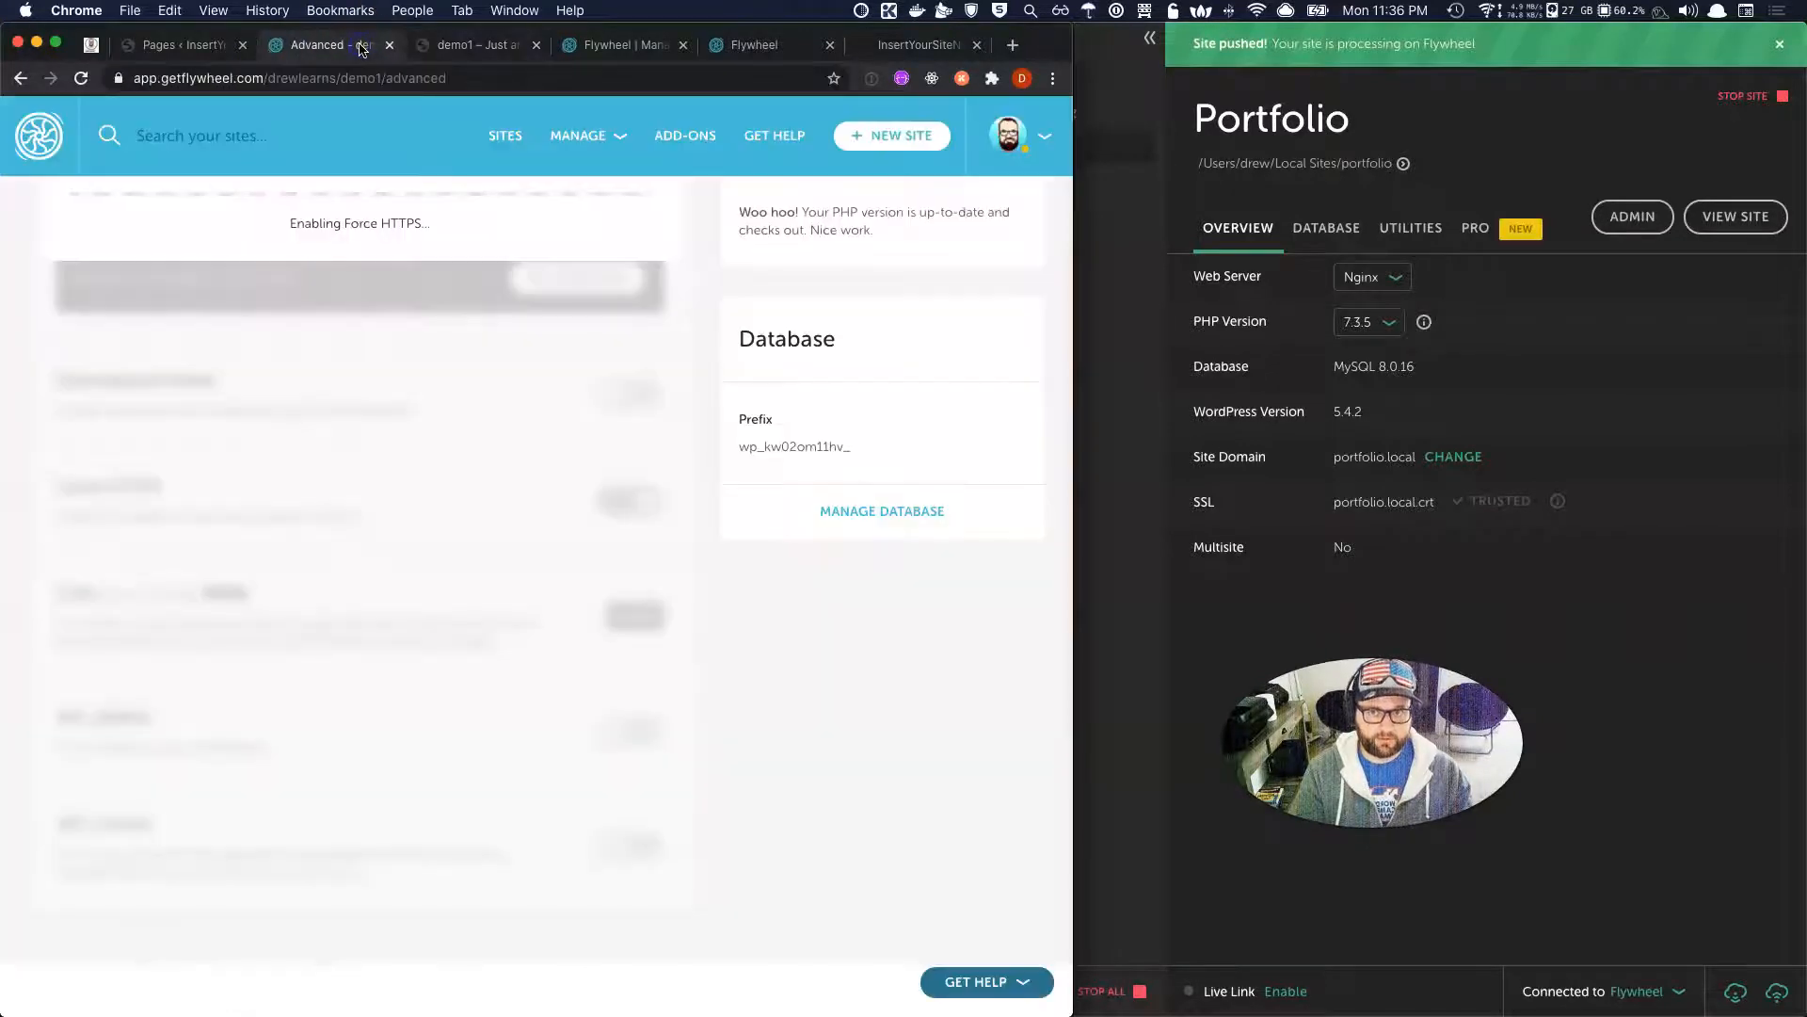
pyautogui.scroll(3, 454, 333)
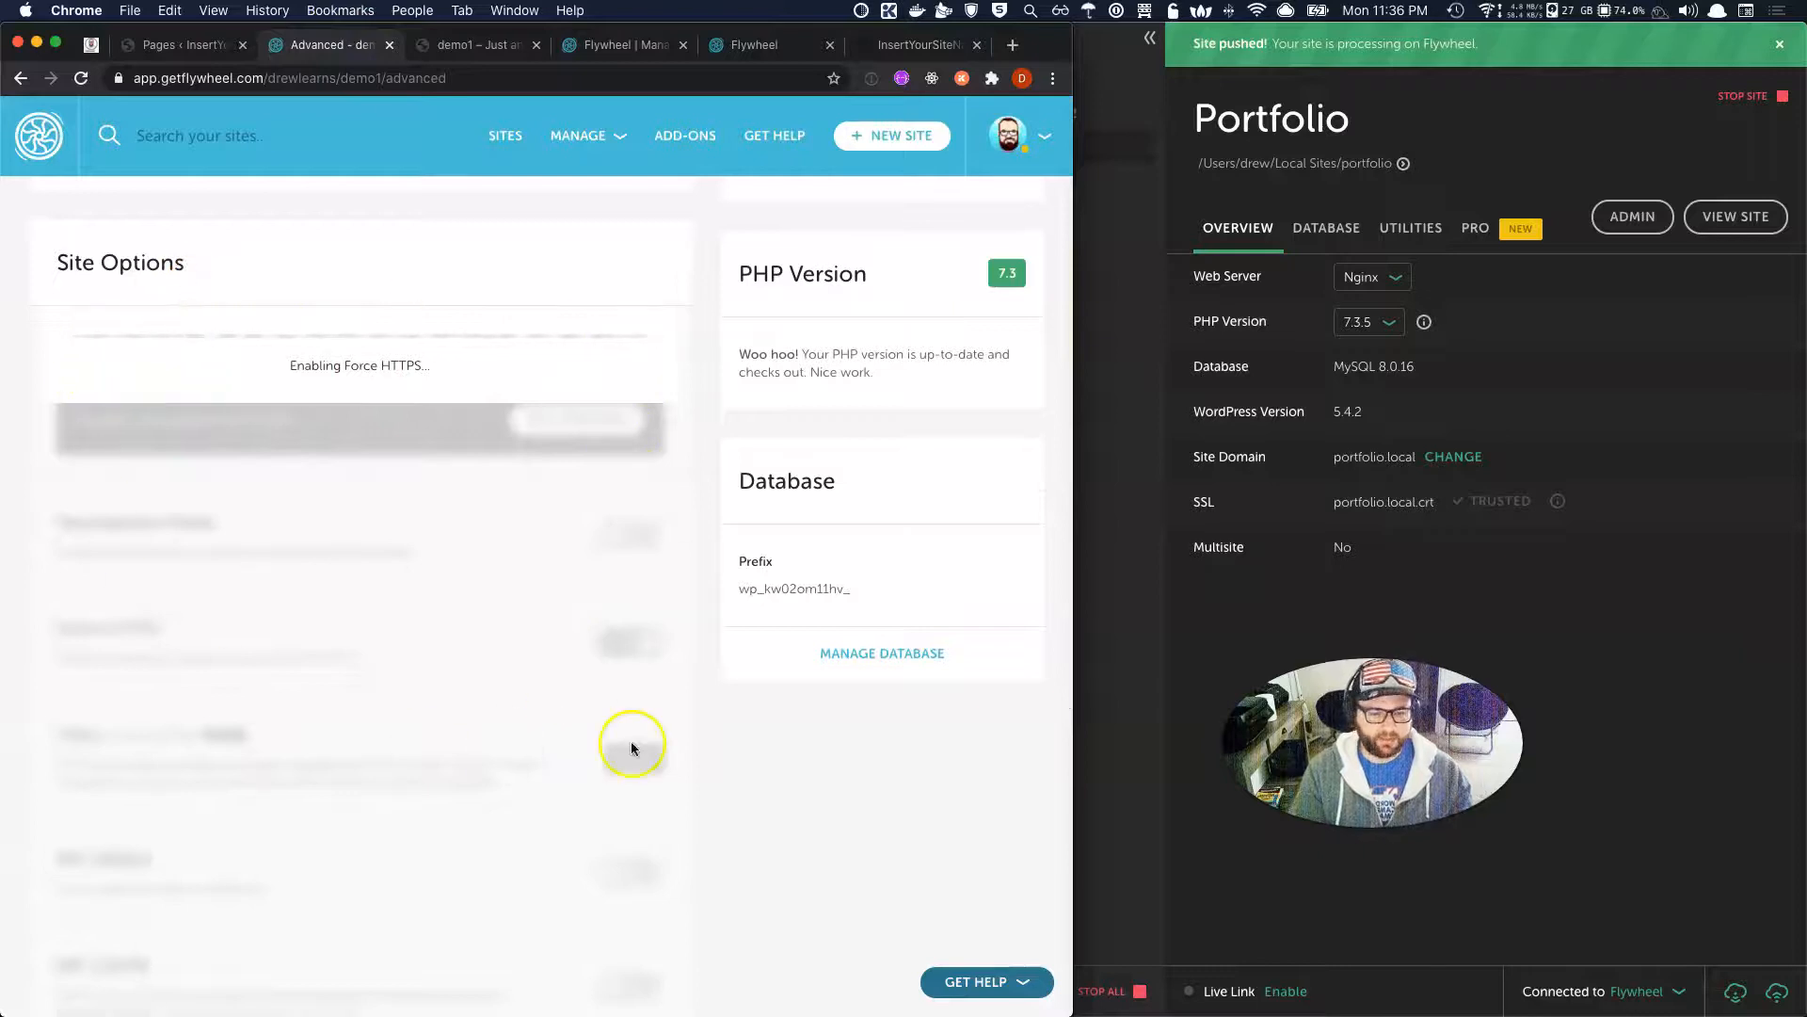
pyautogui.scroll(-5, 631, 746)
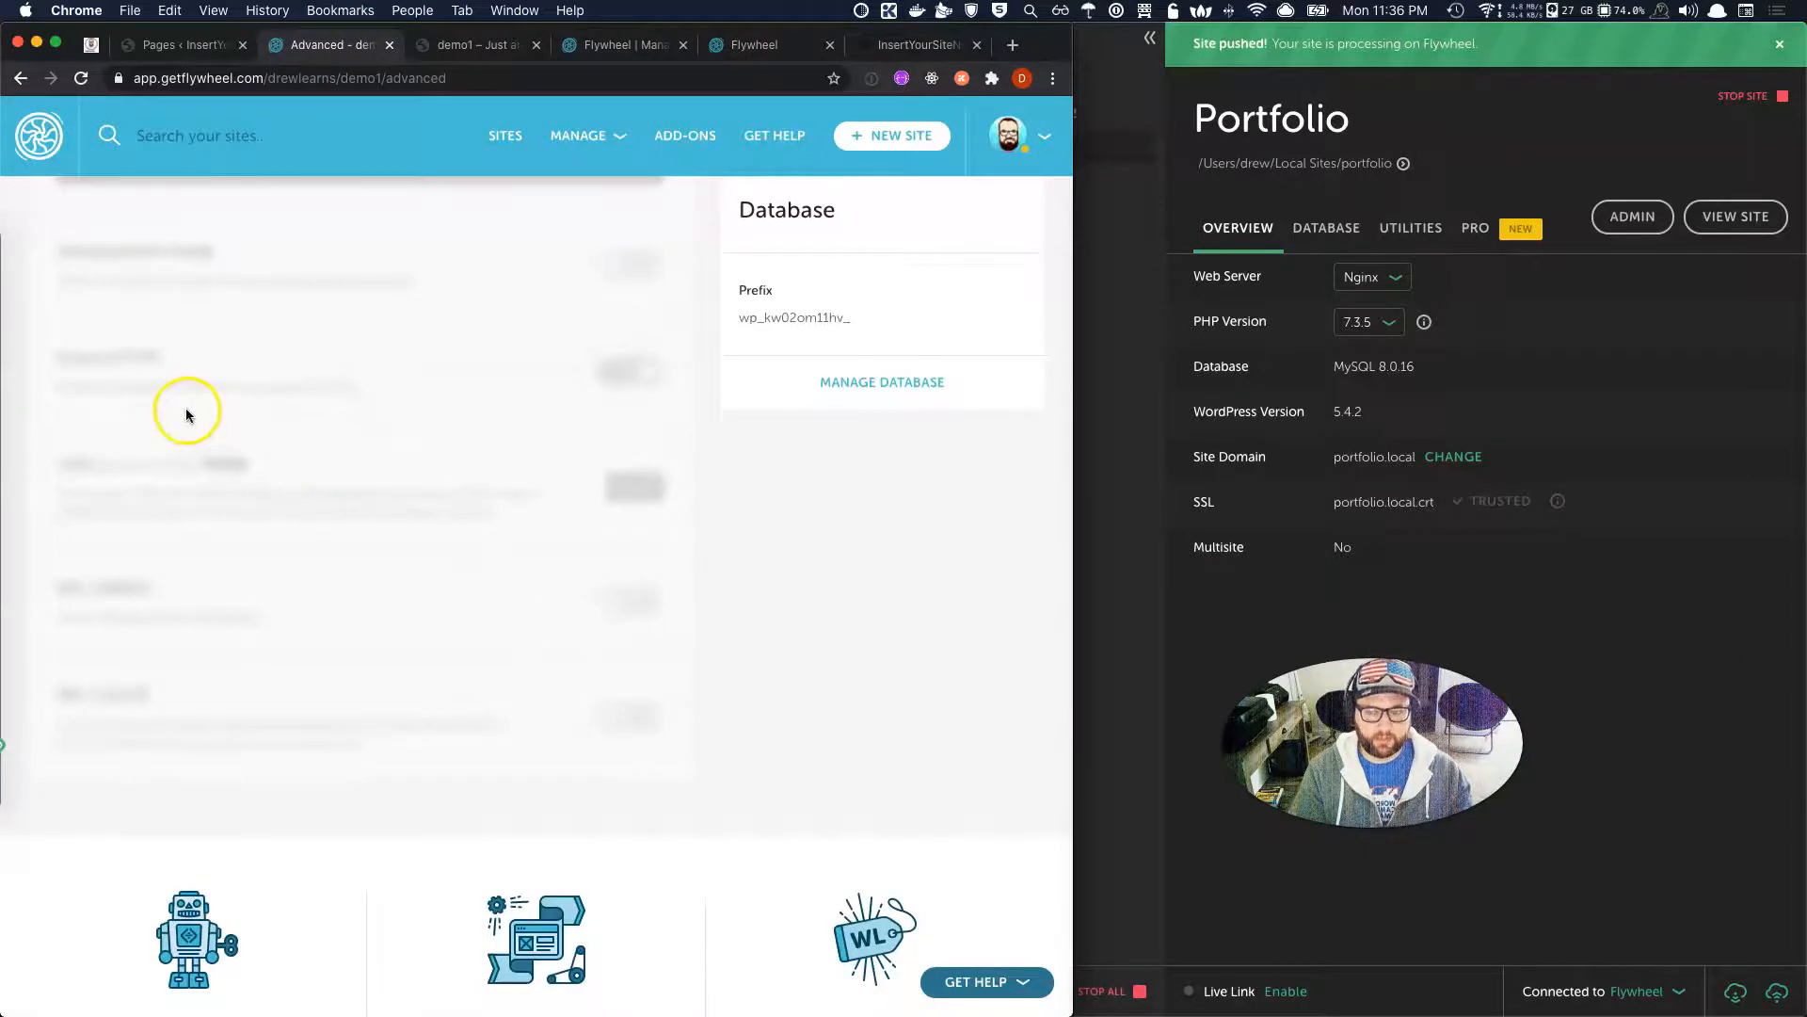
pyautogui.scroll(10, 282, 468)
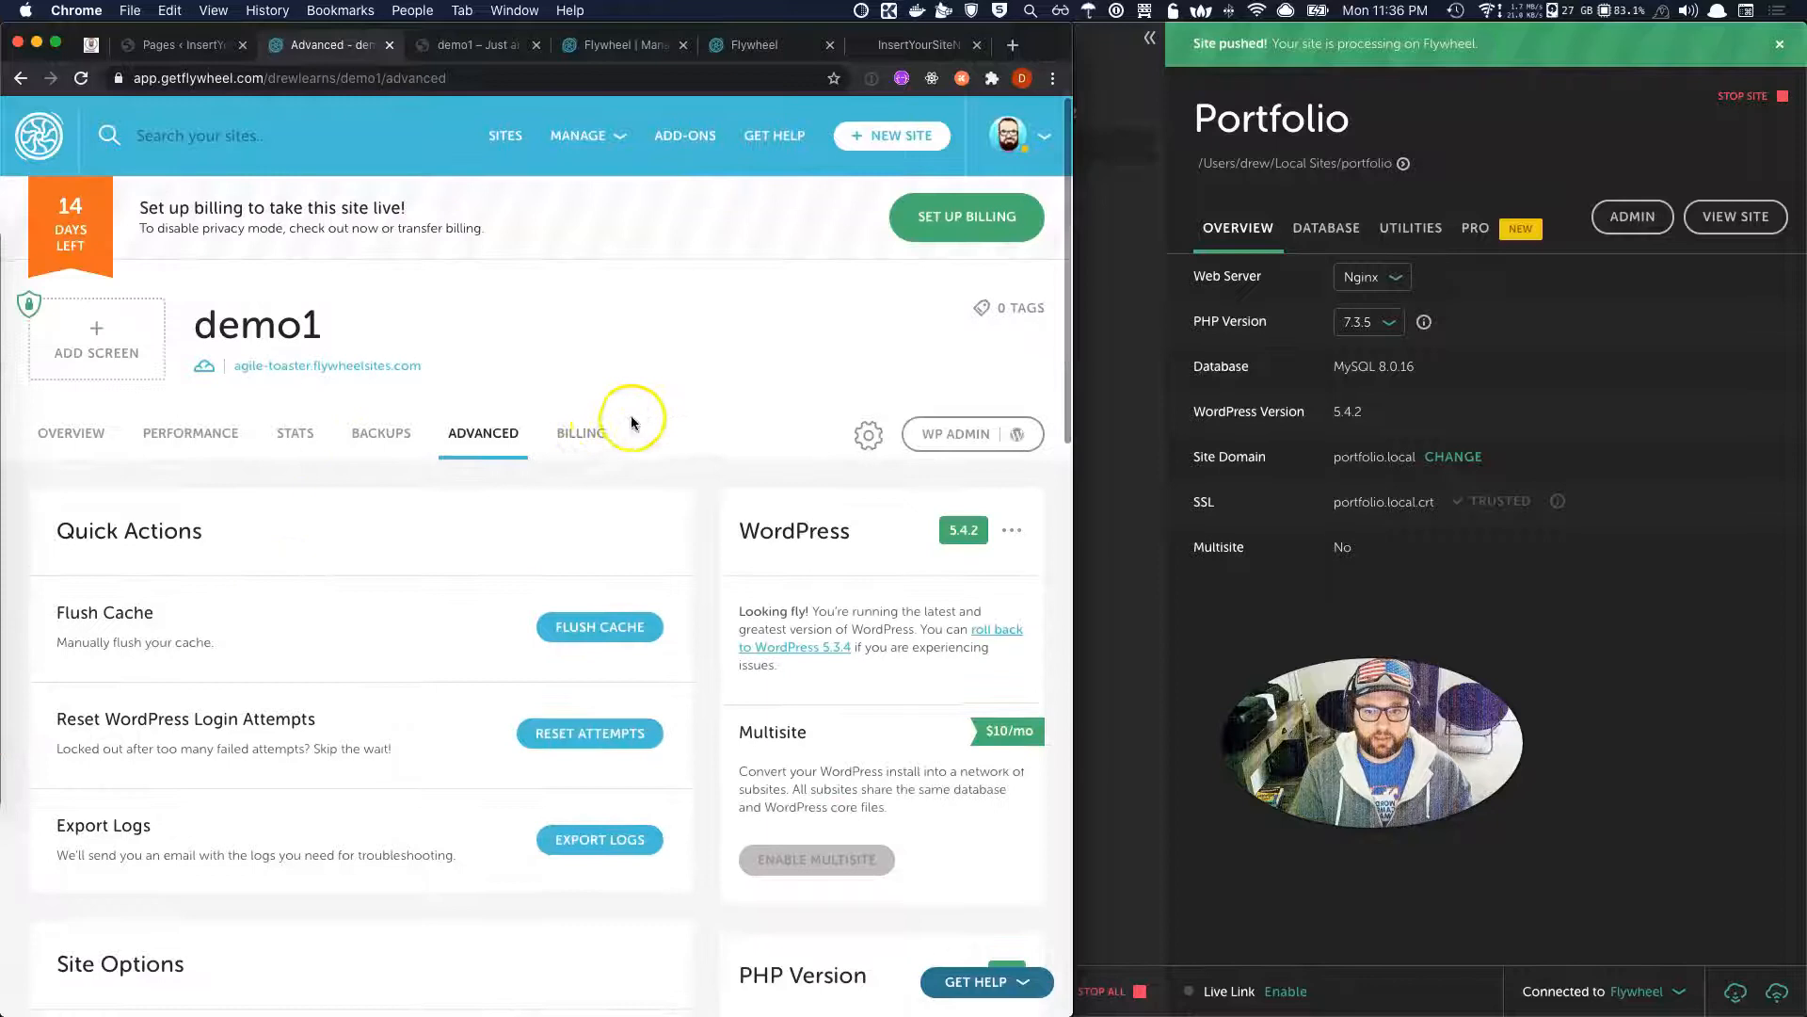
# Look over demo1's Billing page and its setup option, then the Backups page.
pyautogui.click(590, 439)
pyautogui.click(593, 442)
pyautogui.click(537, 716)
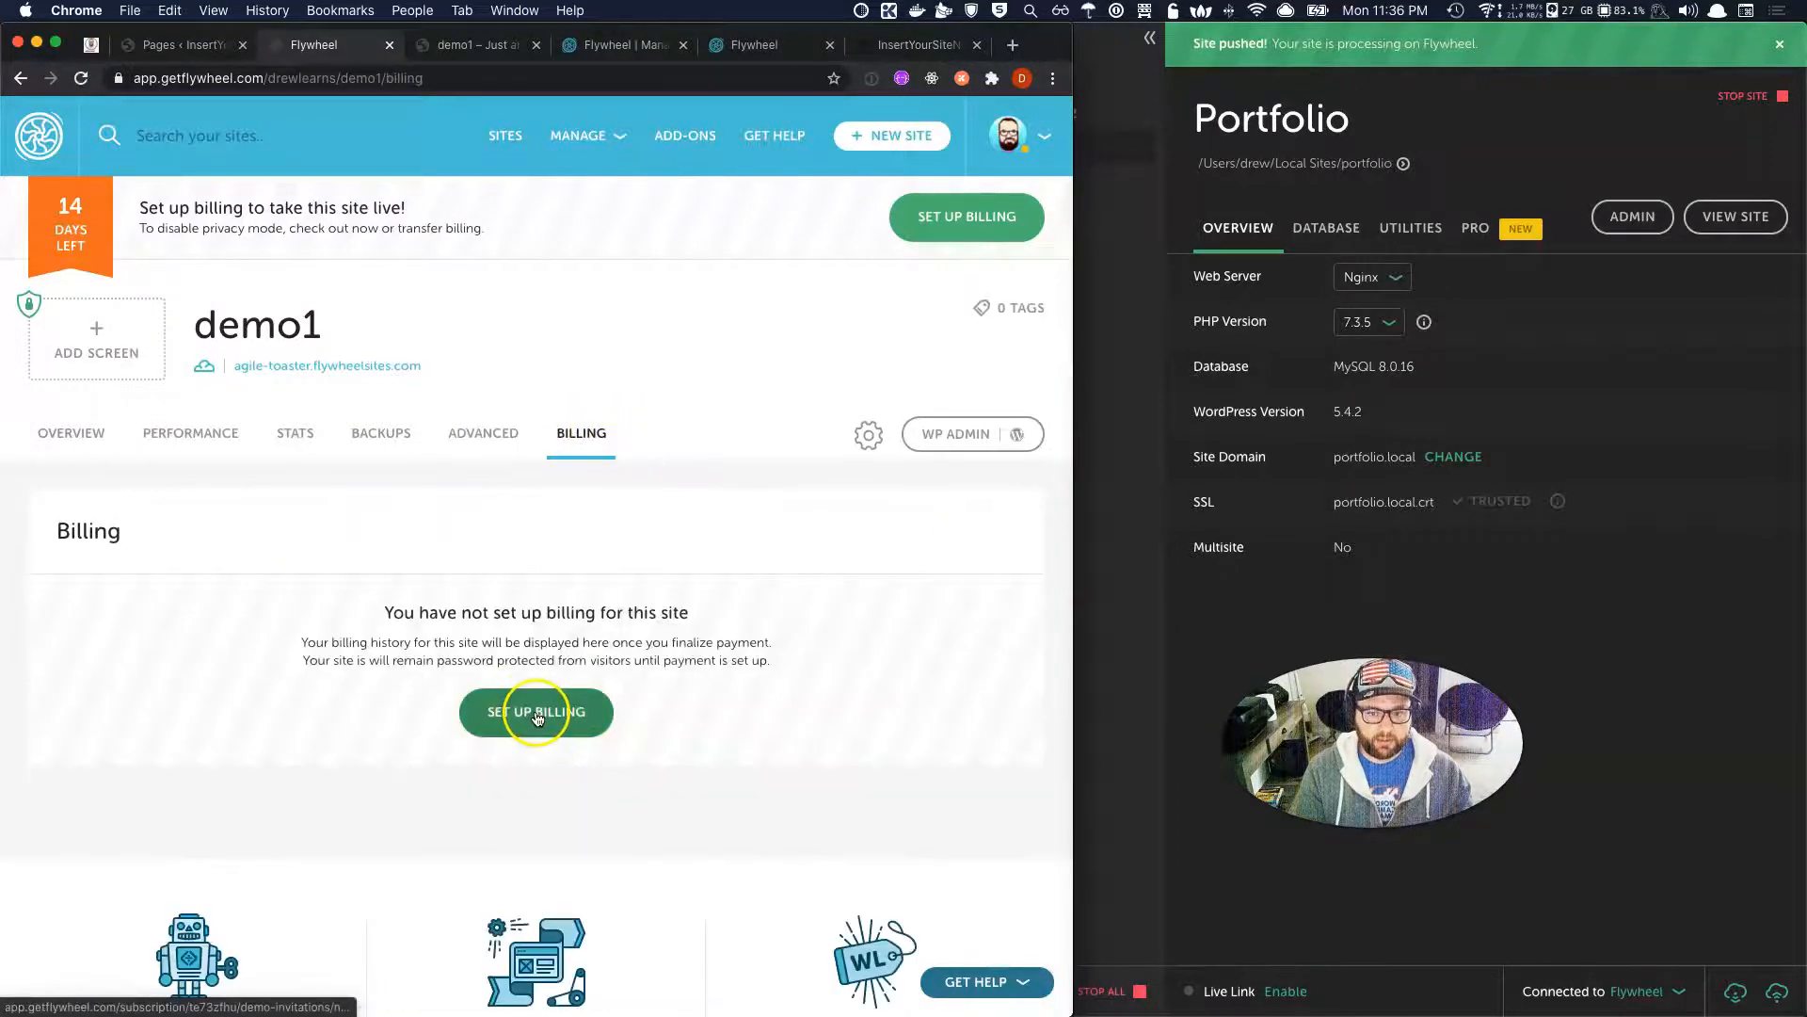
pyautogui.click(579, 450)
pyautogui.click(381, 455)
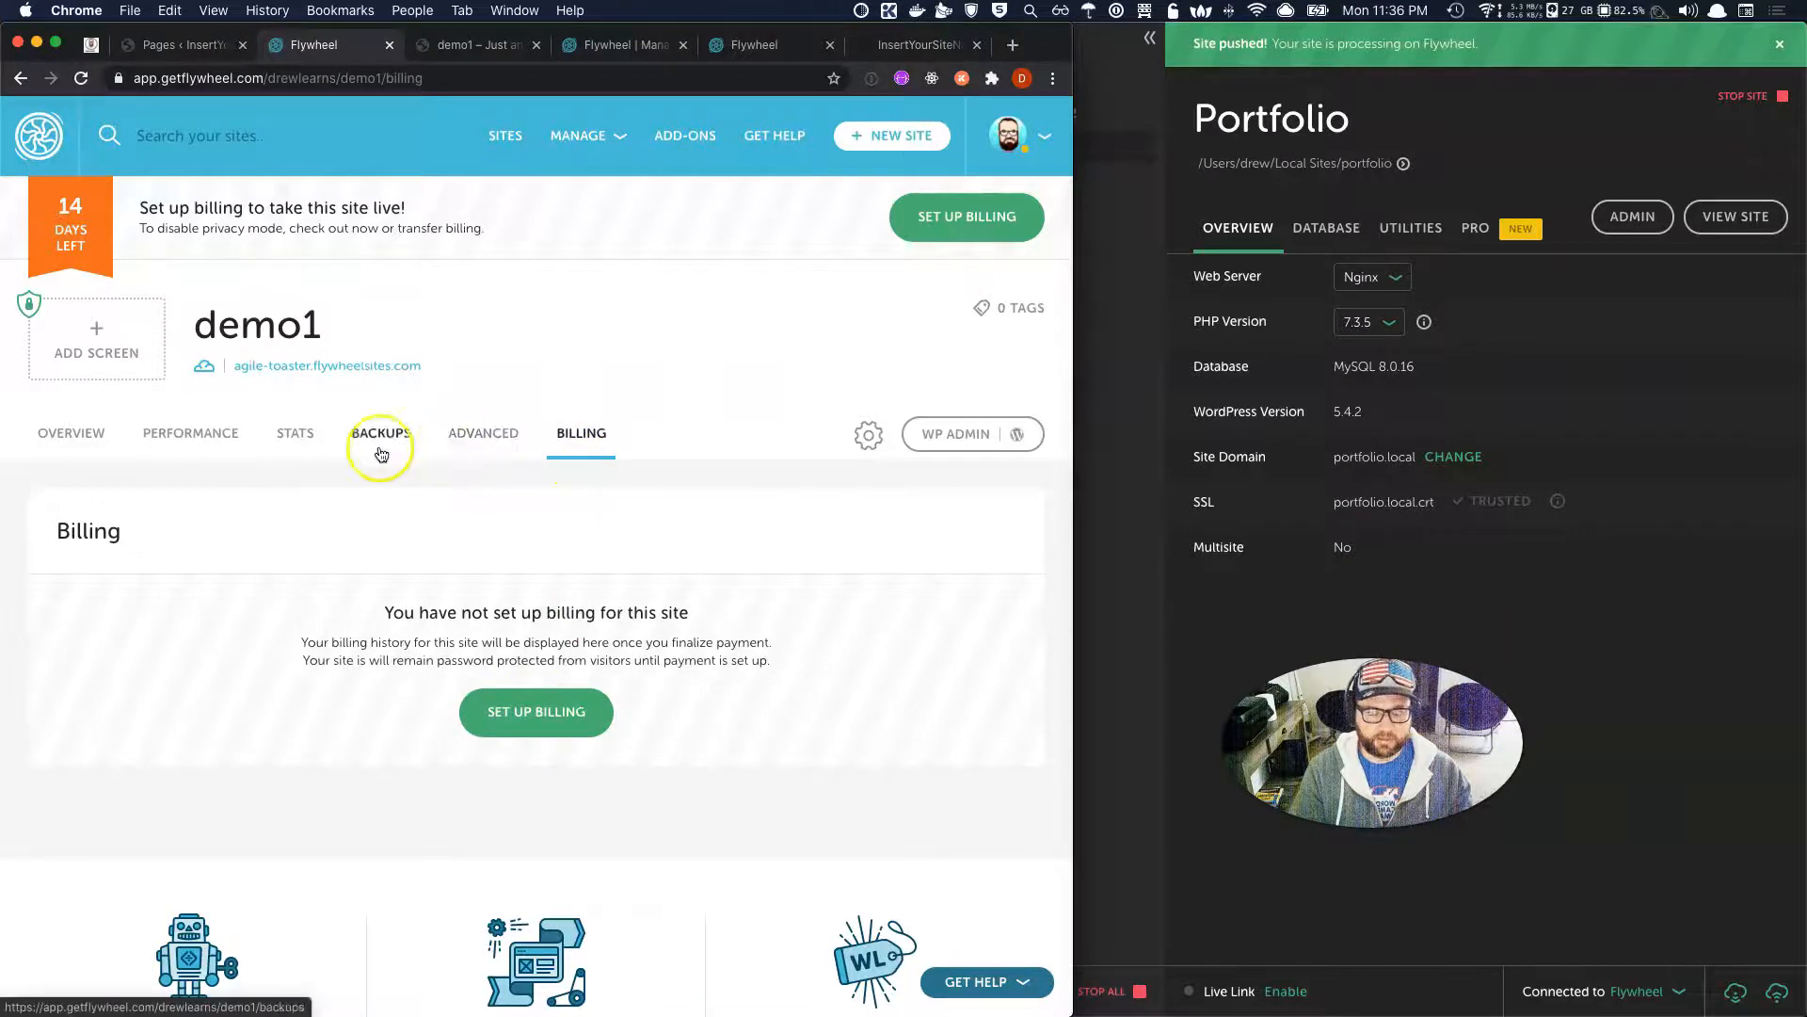
# Return to demo1's Overview and open the tag entry field showing 0 tags.
pyautogui.click(72, 436)
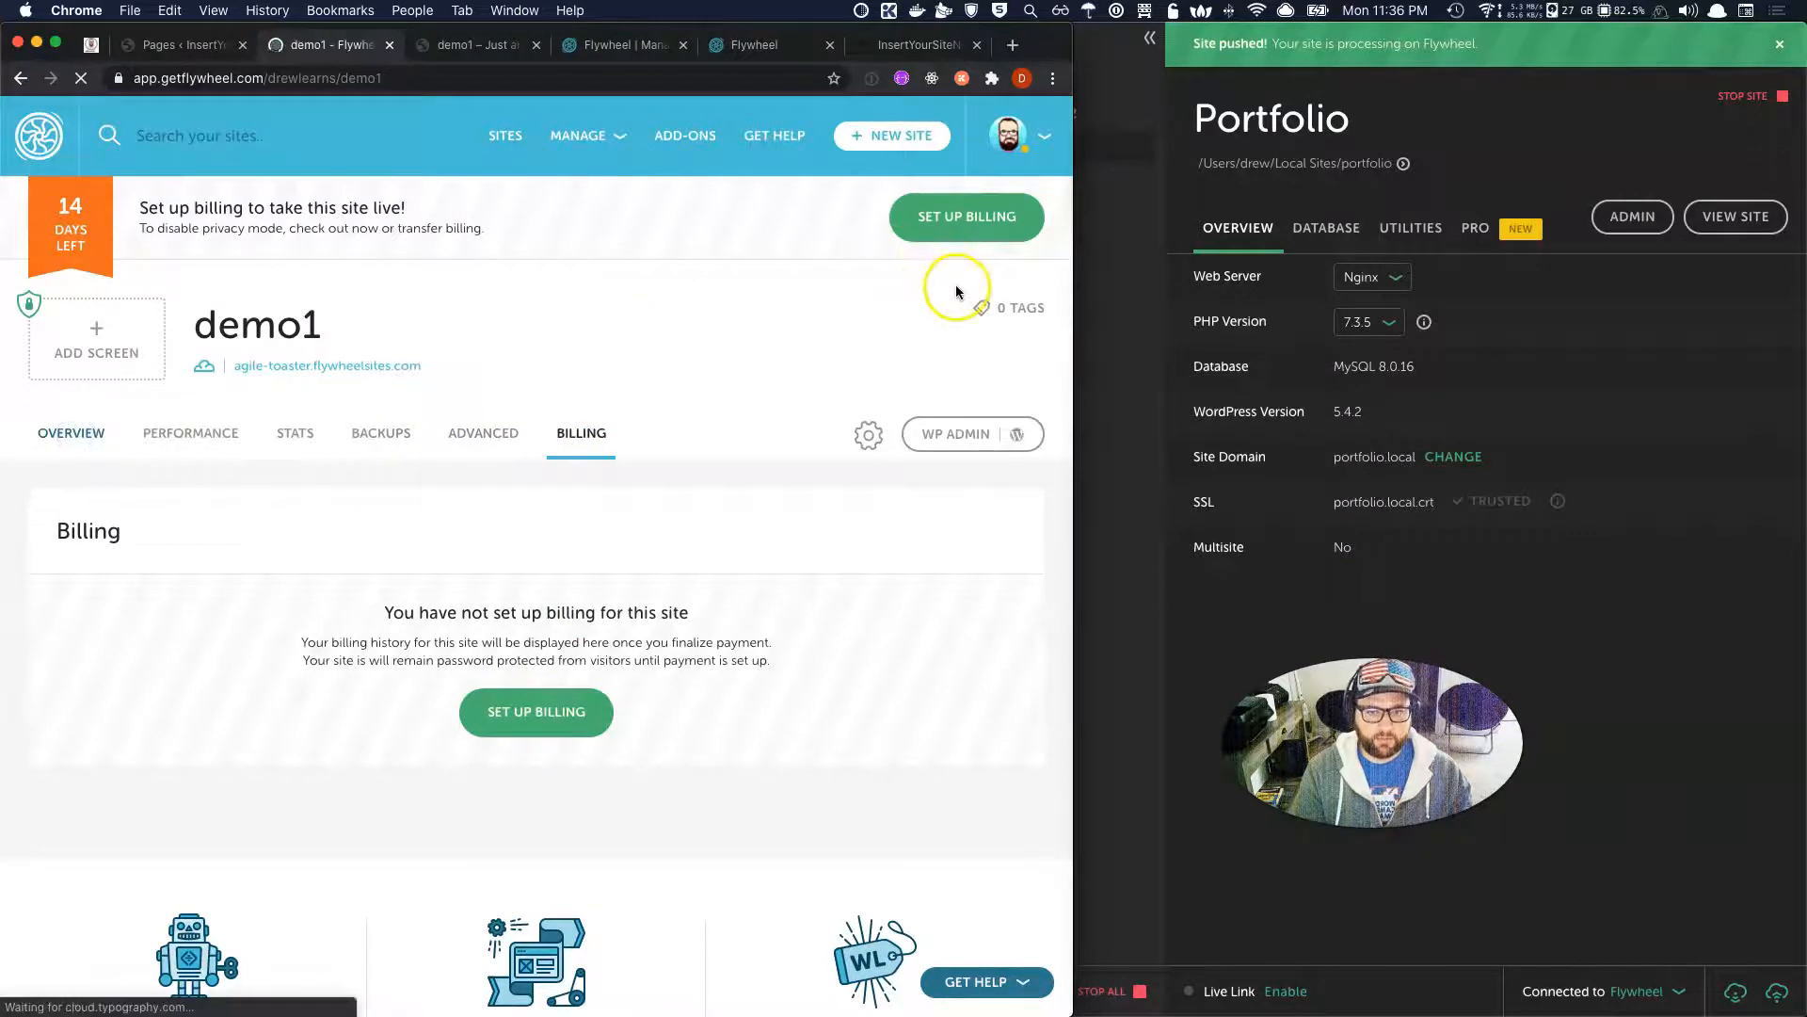
pyautogui.click(1029, 310)
pyautogui.click(920, 366)
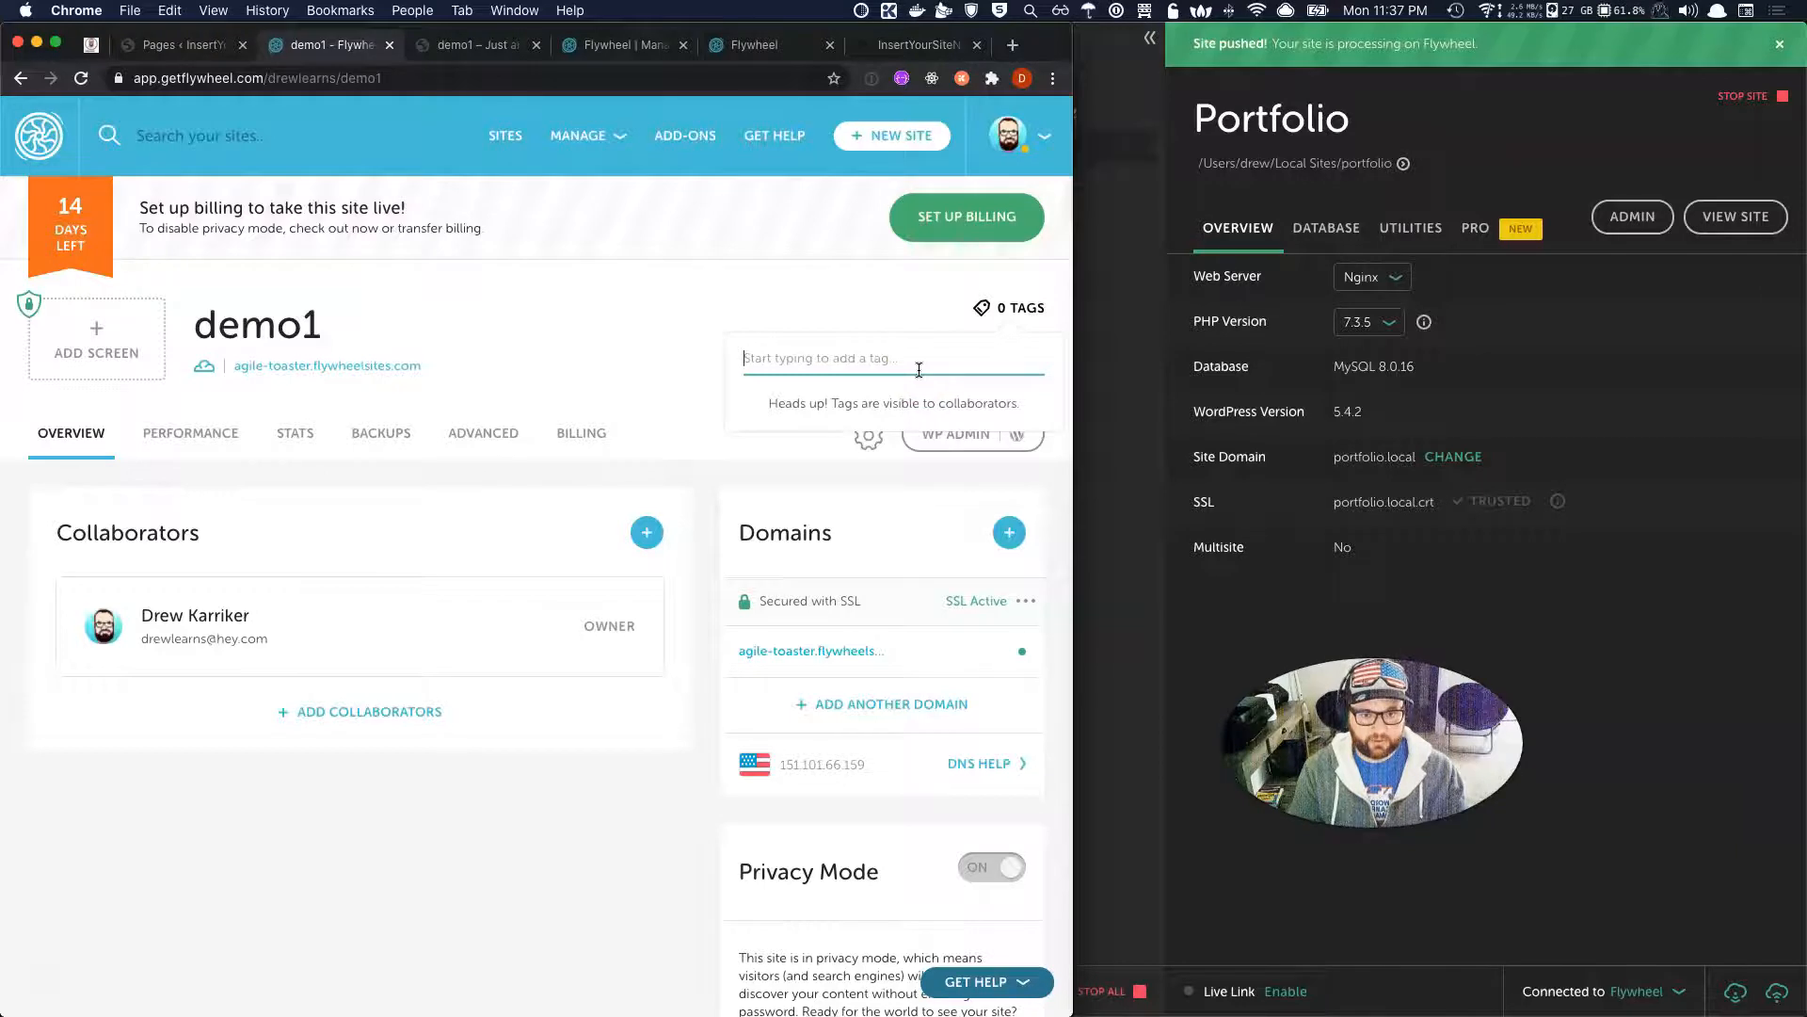
# Add tags drew, portfolio, authority-pro, genesis and reword to demo1, then return to Sites.
pyautogui.write('drew')
pyautogui.press('Return')
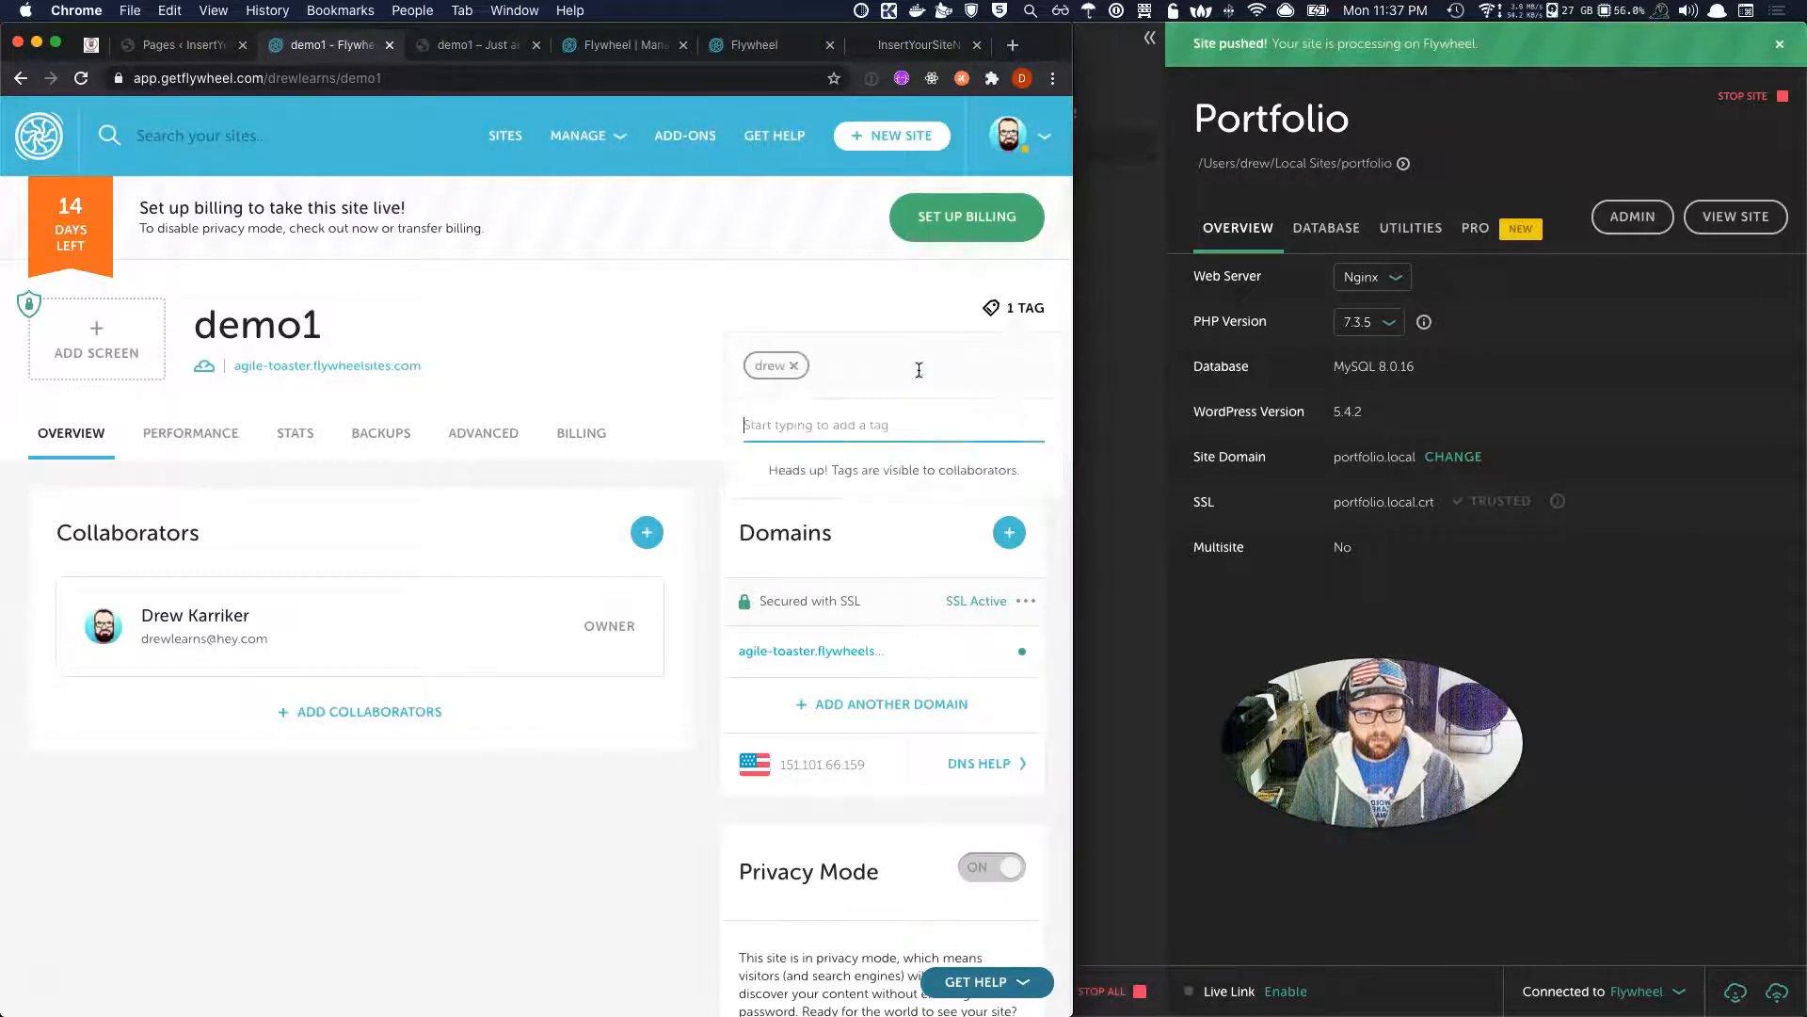
pyautogui.write('pr')
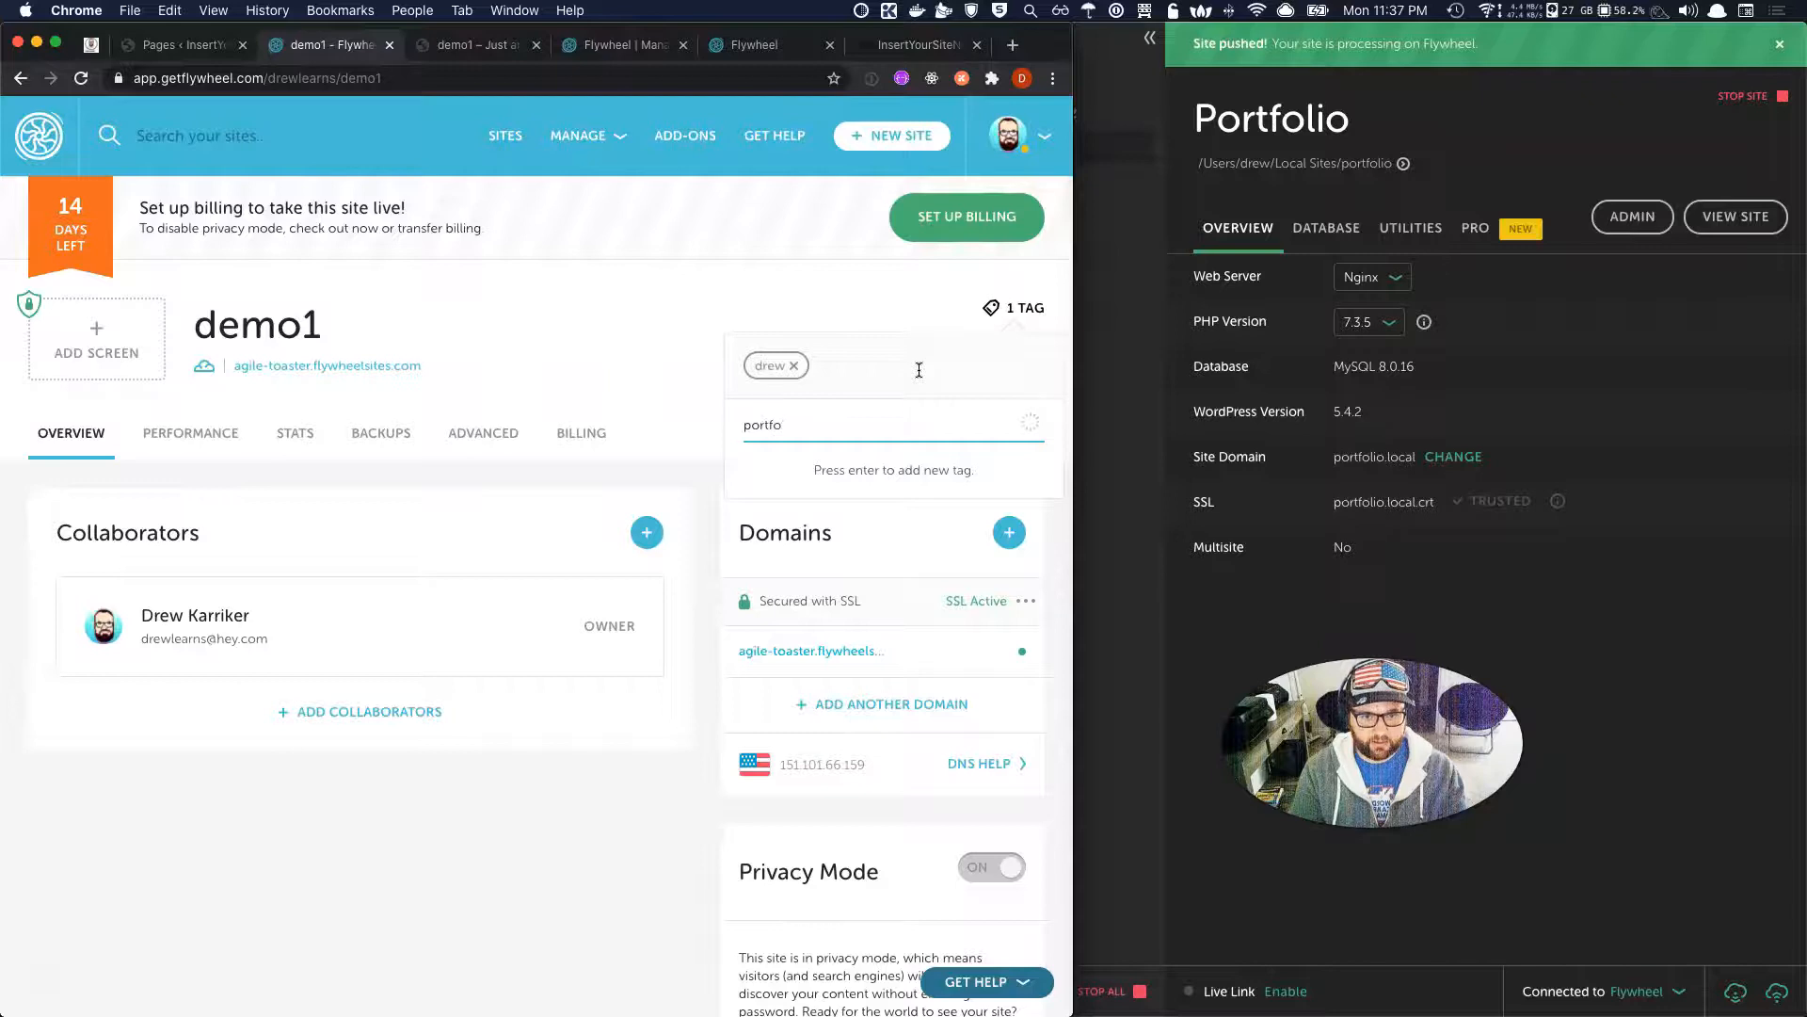
pyautogui.press('Return')
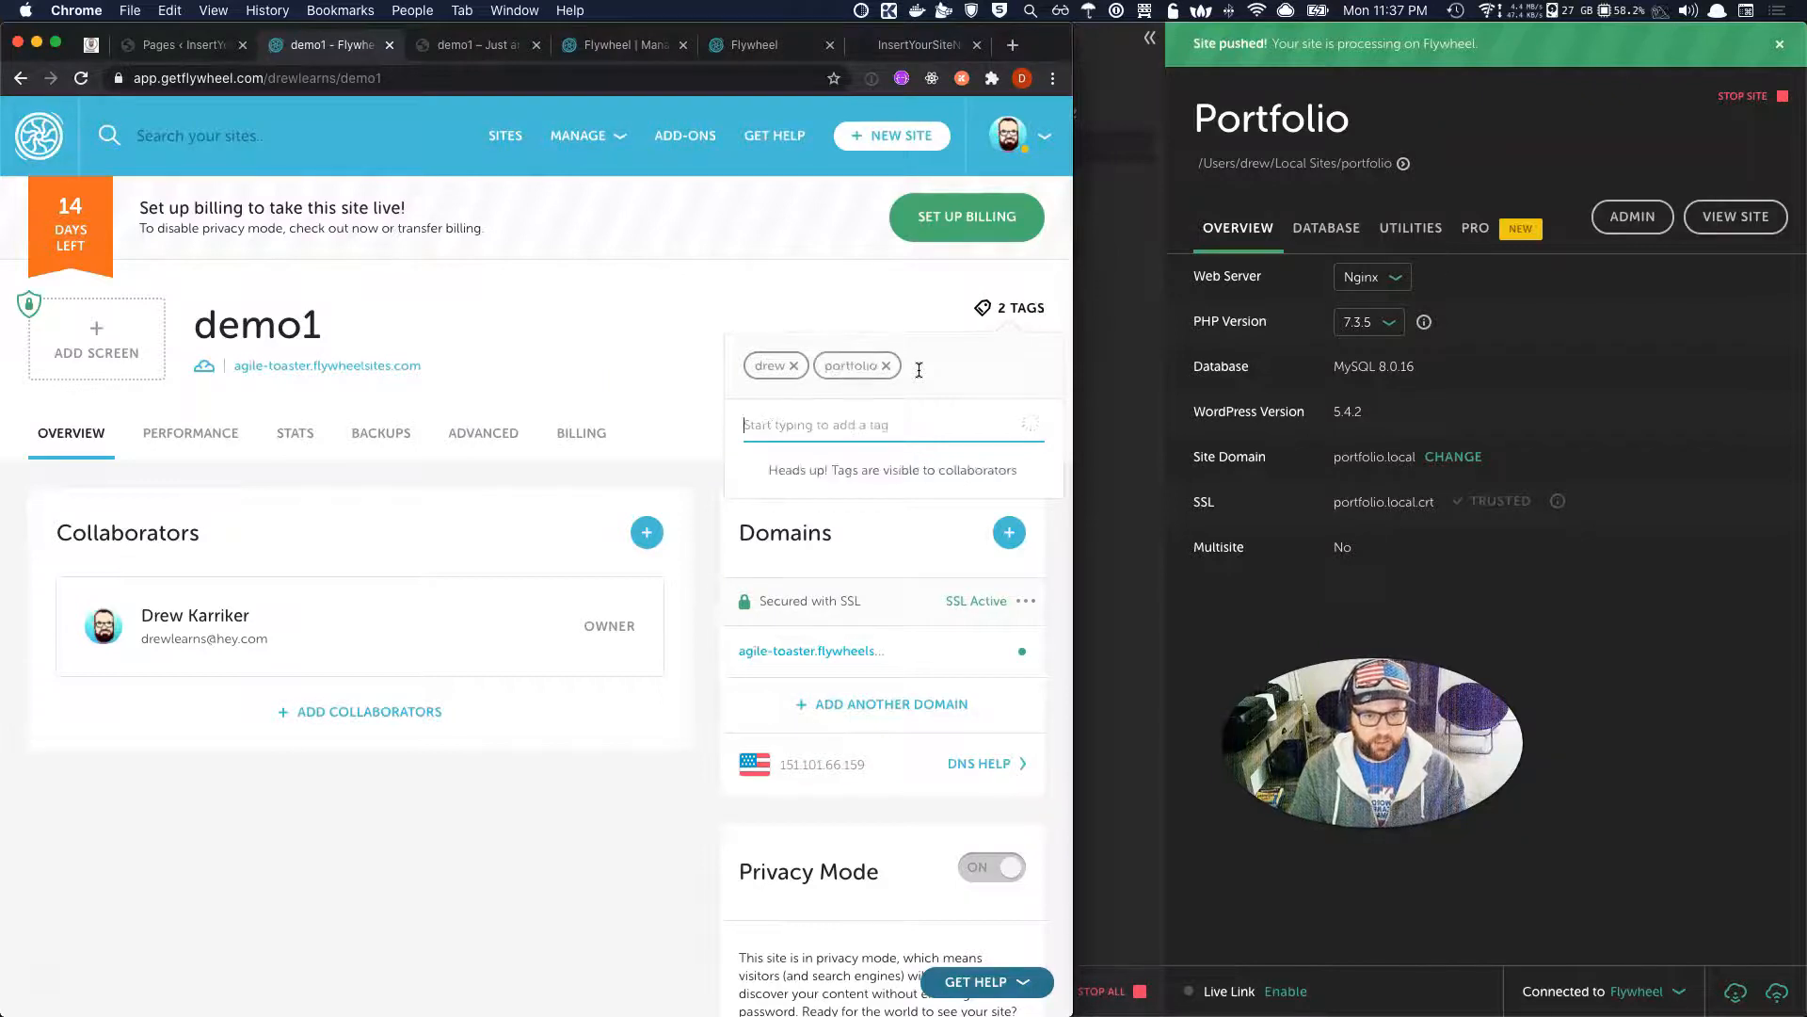
pyautogui.write('authority')
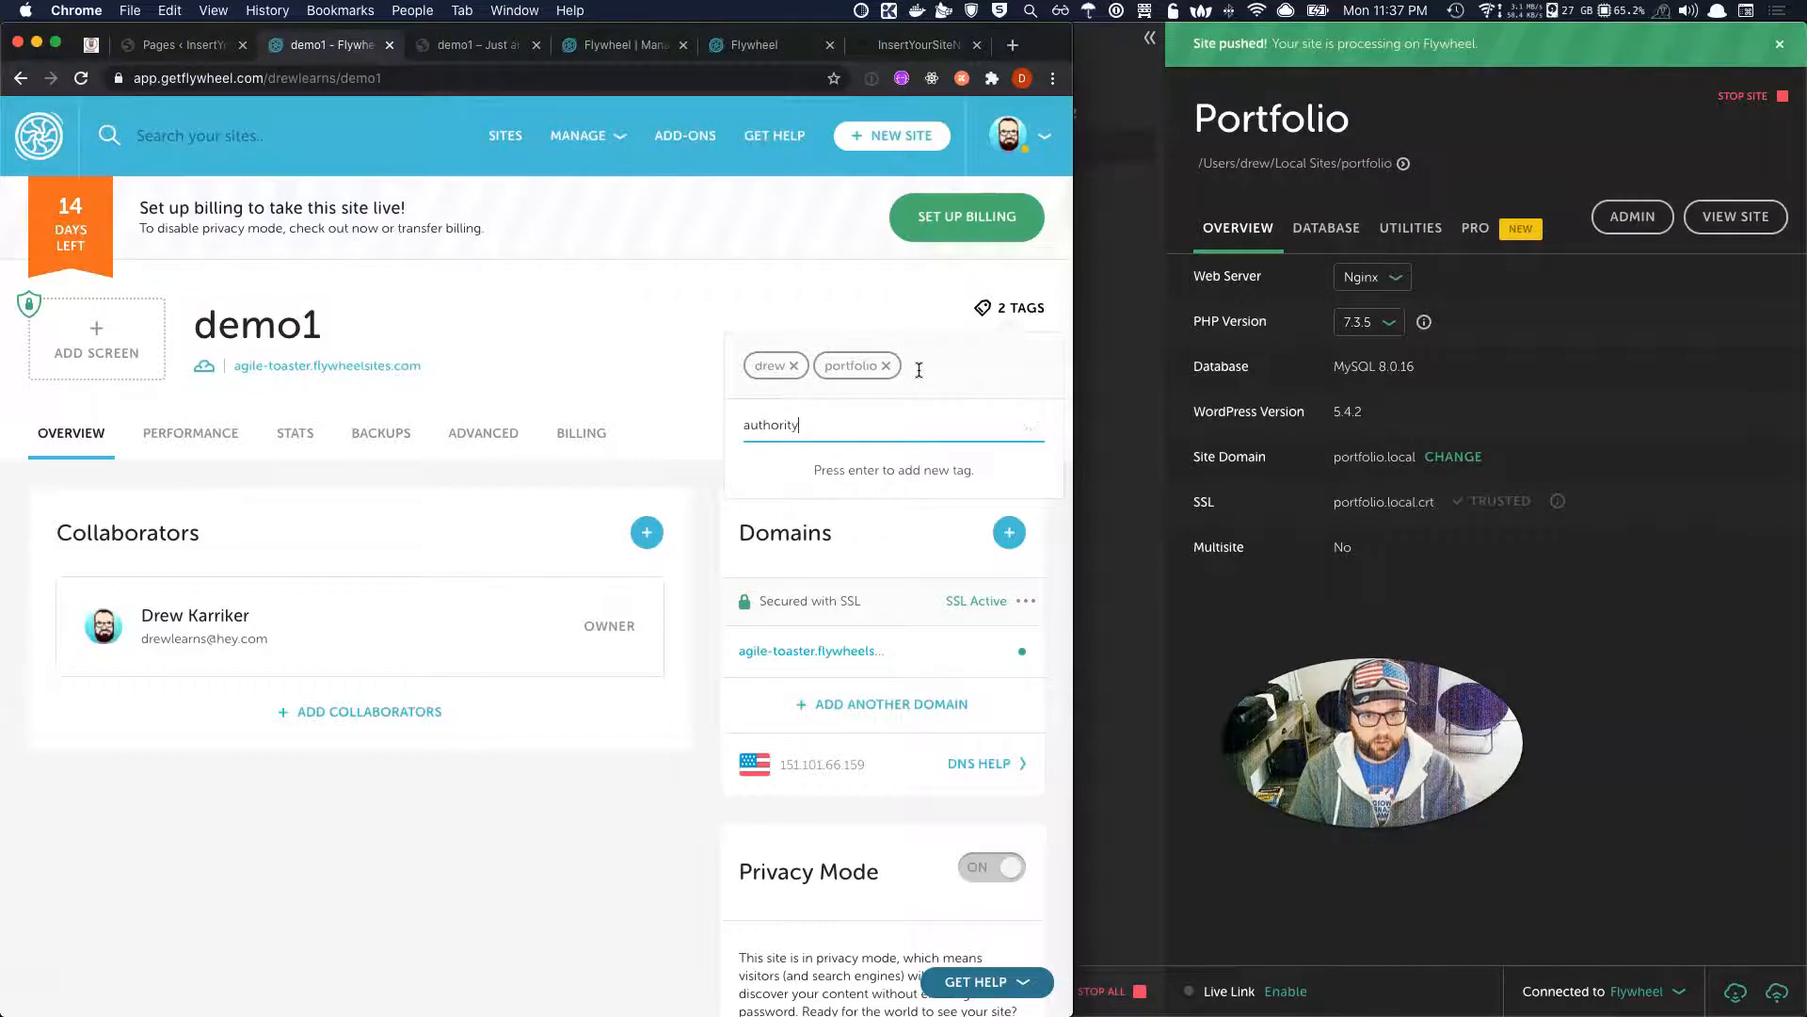
pyautogui.write('-pro')
pyautogui.press('Return')
pyautogui.write('genesis')
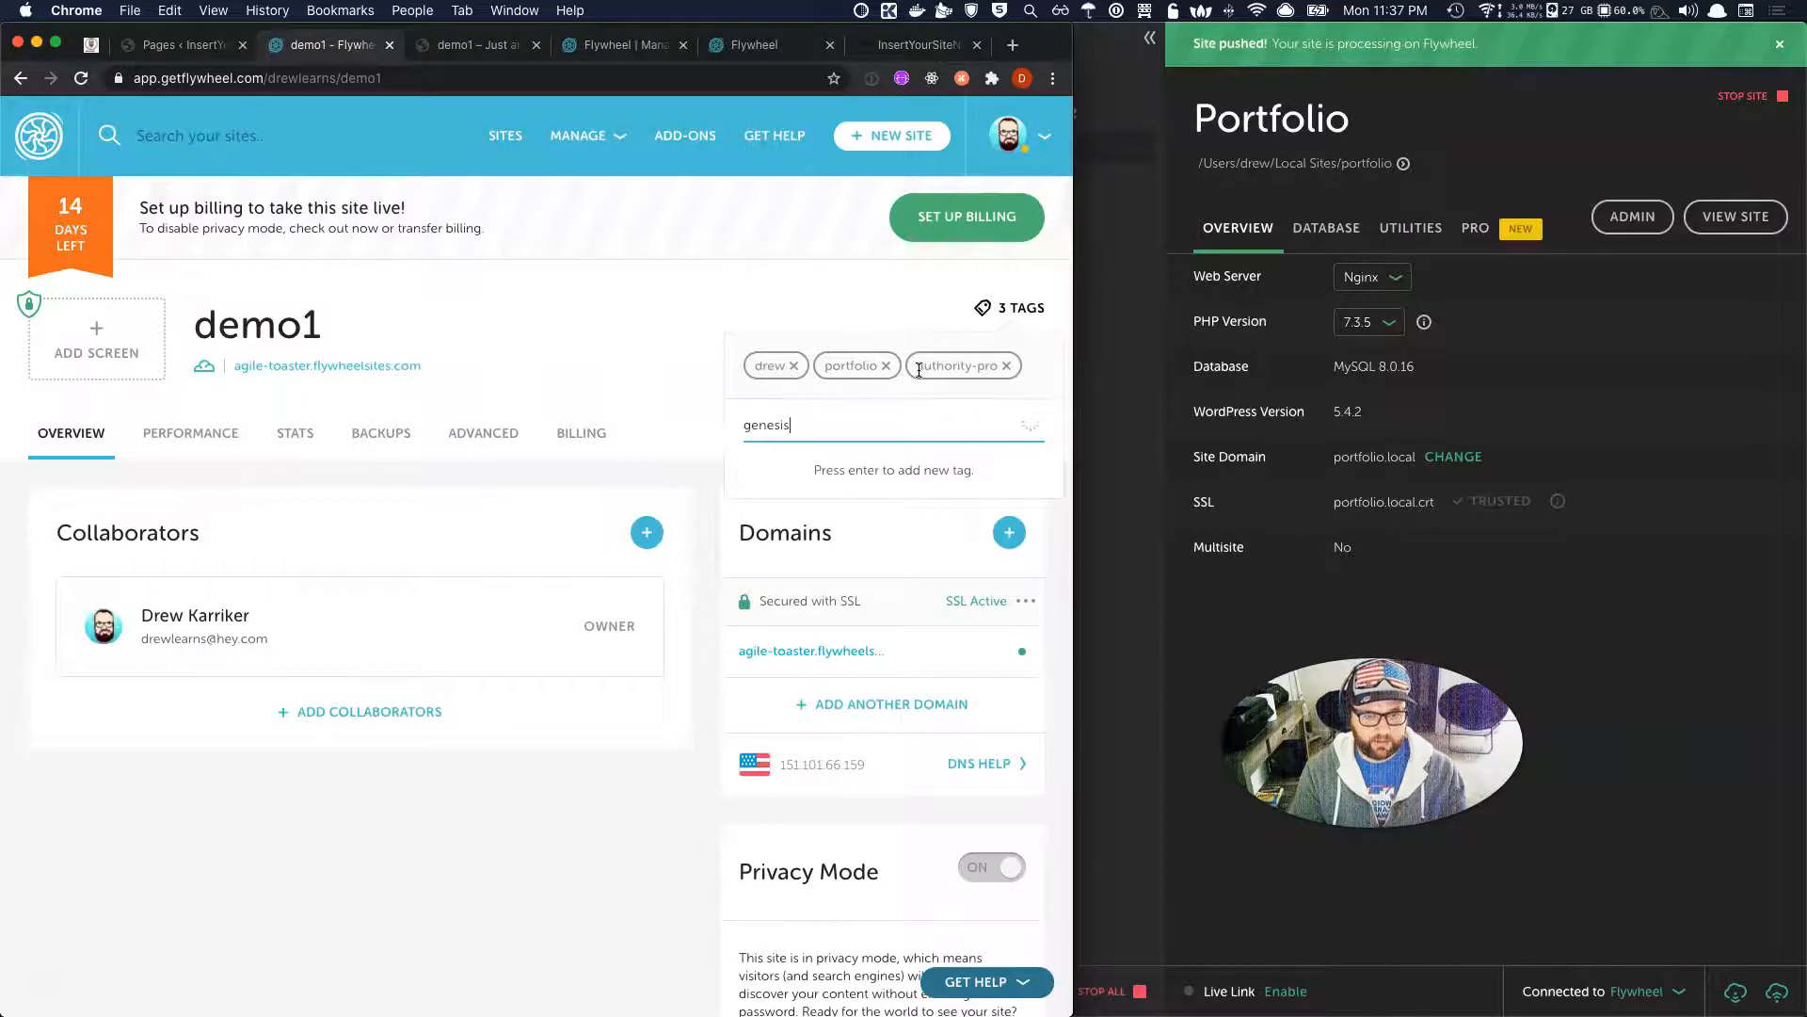
pyautogui.press('Return')
pyautogui.write('reword')
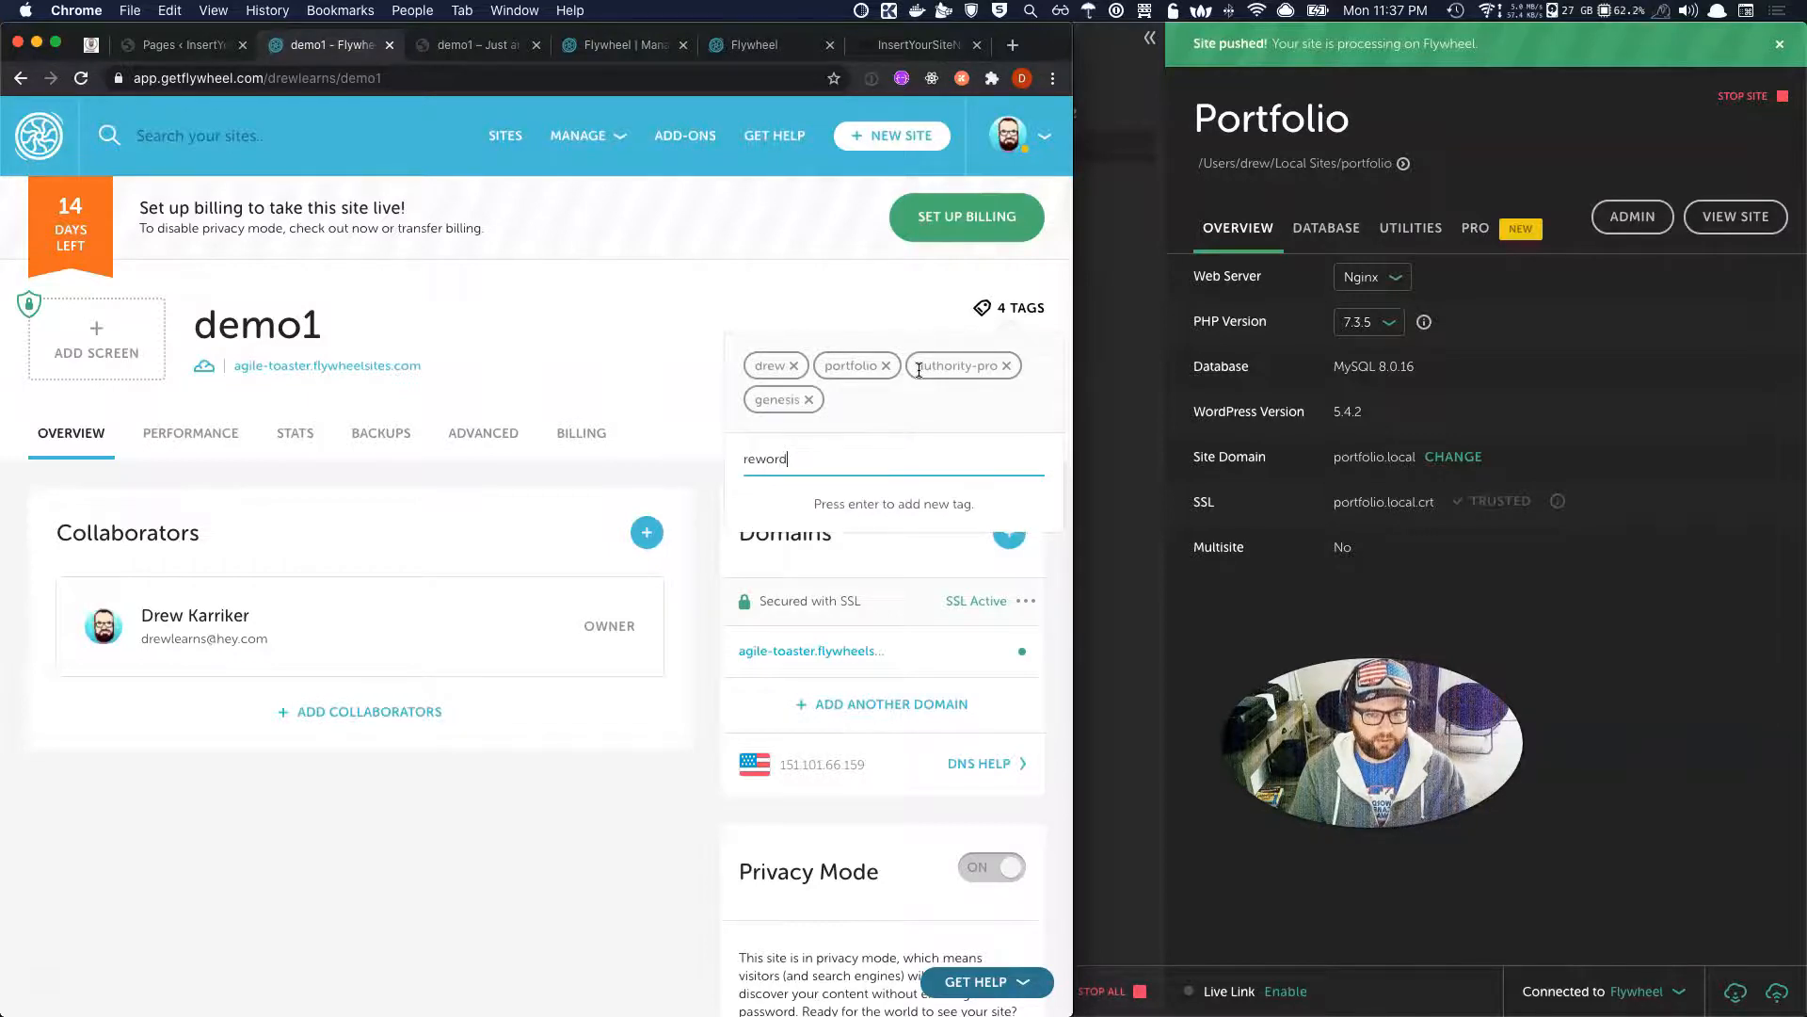
pyautogui.press('Return')
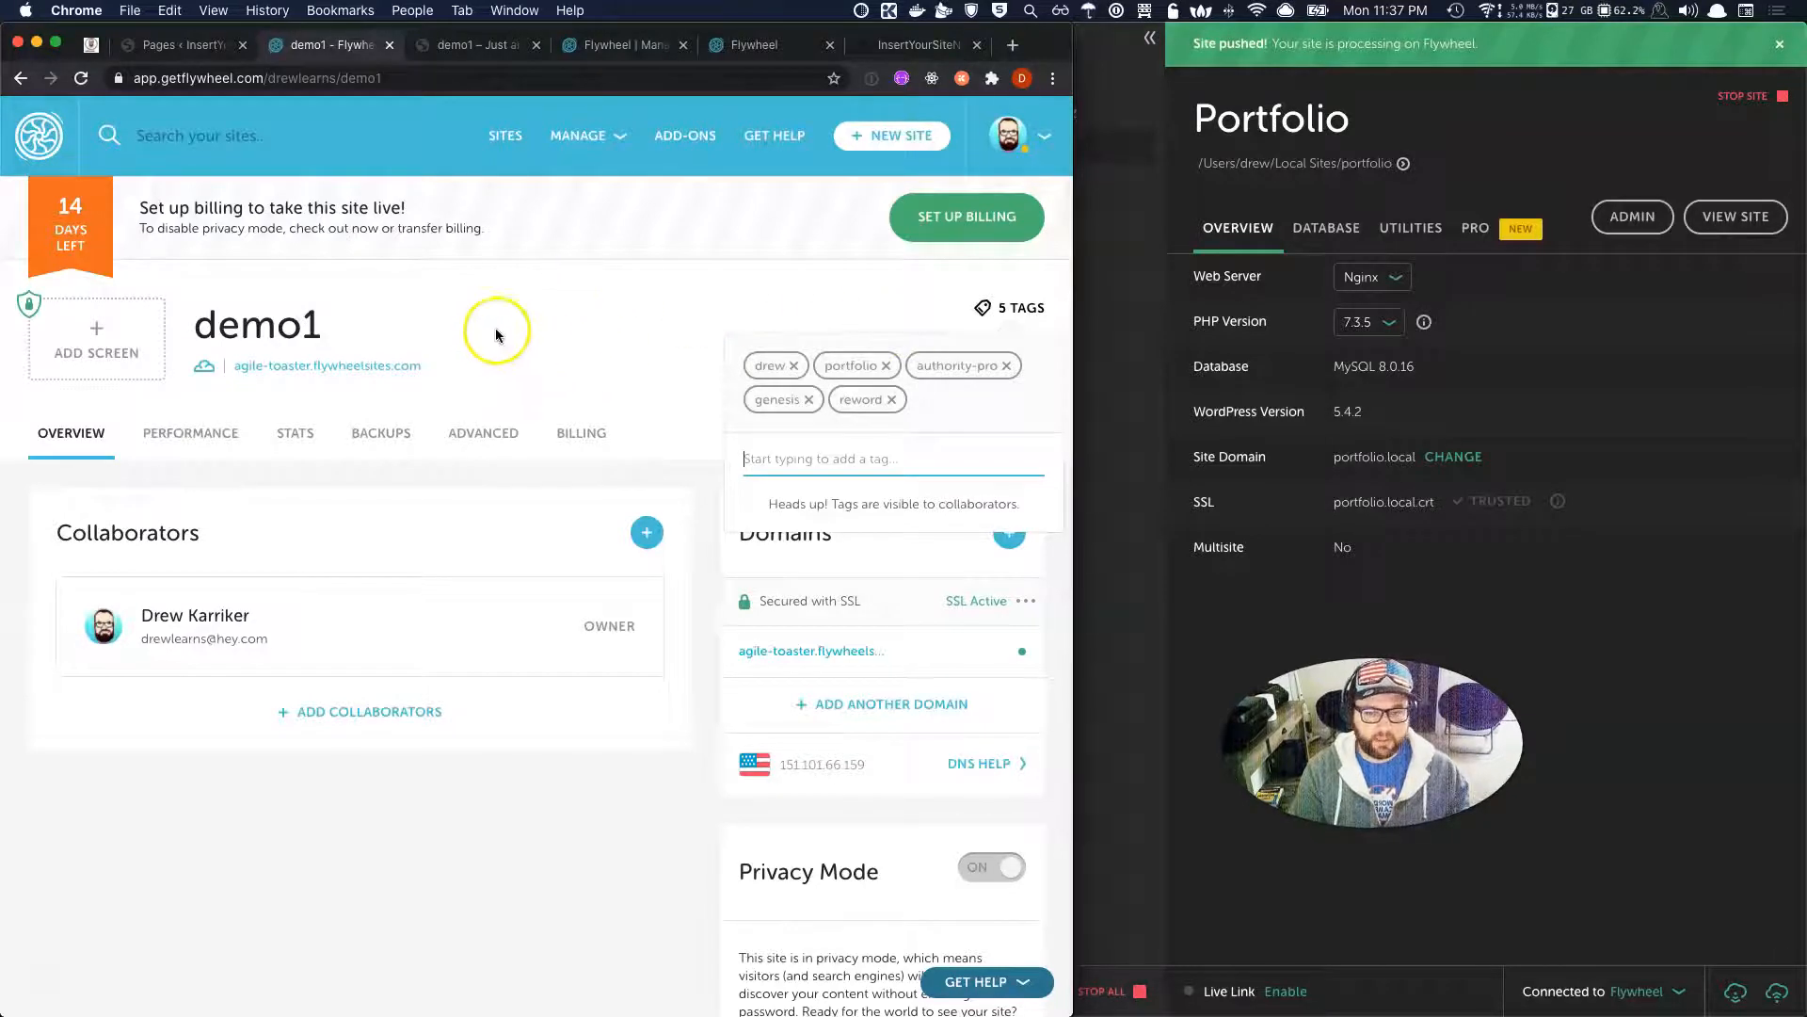
pyautogui.click(519, 136)
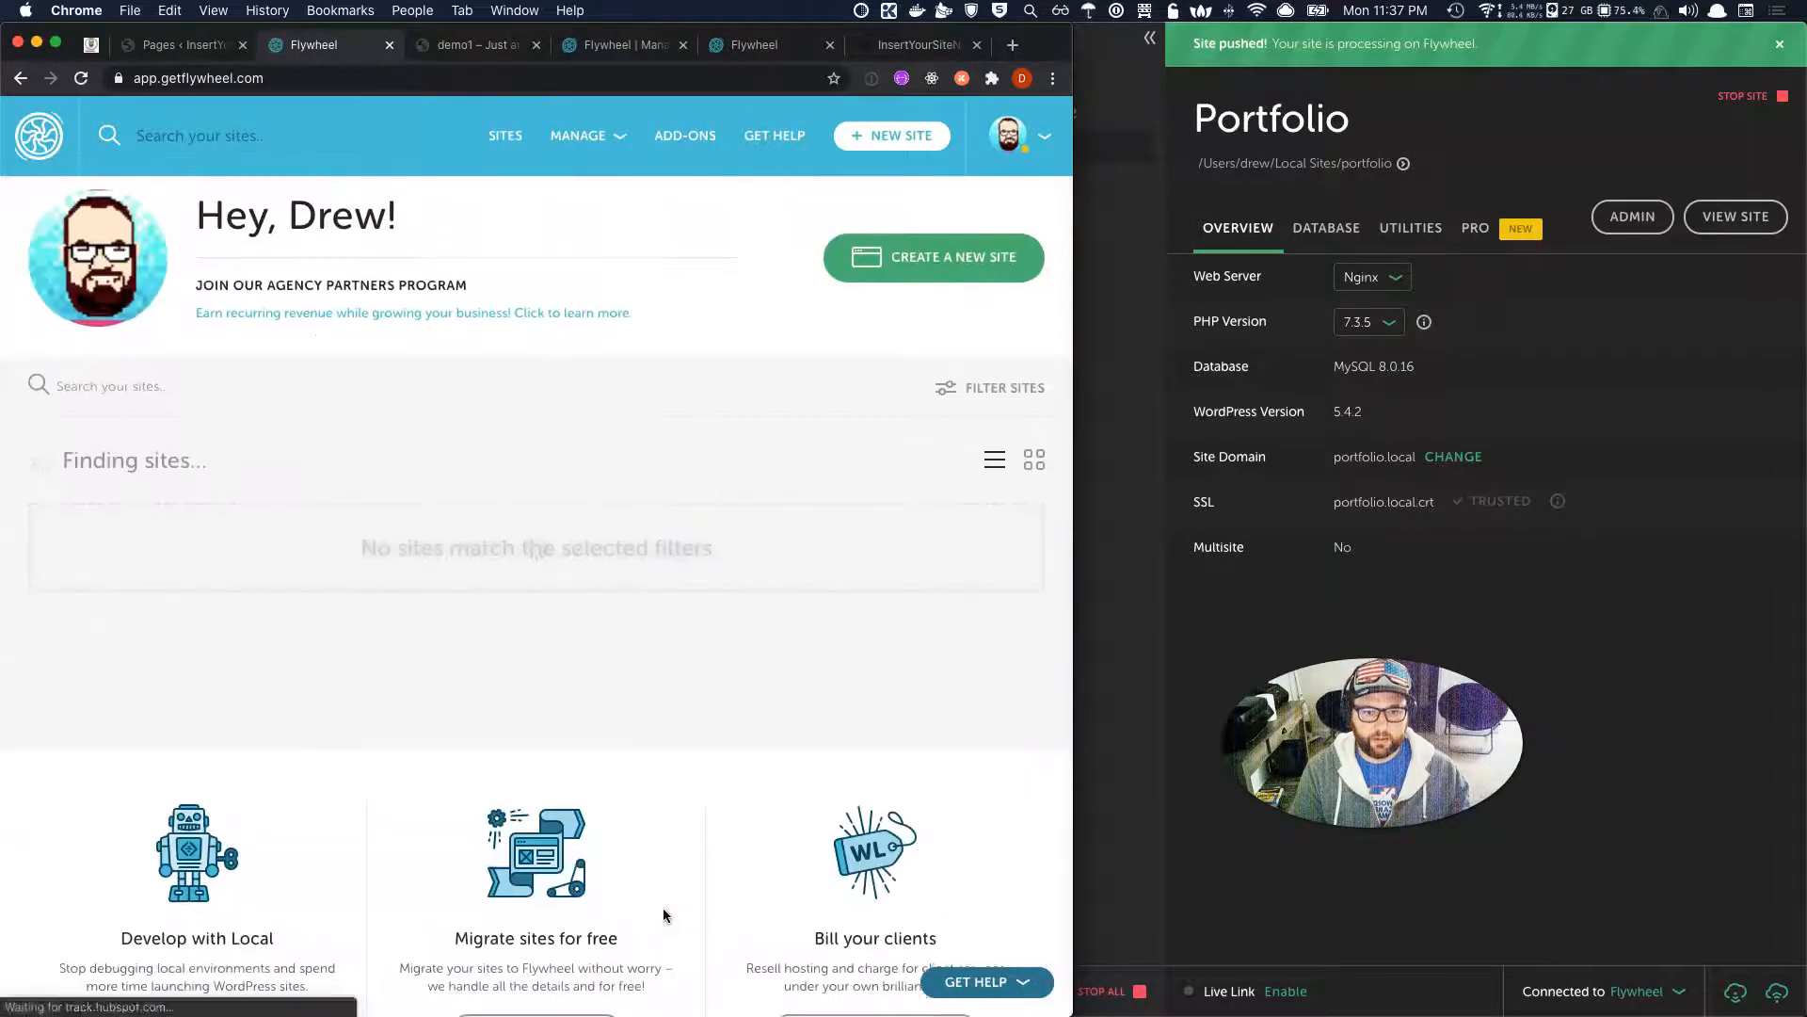
# Filter the sites list to the authority-pro tag.
pyautogui.scroll(-1, 663, 913)
pyautogui.click(977, 366)
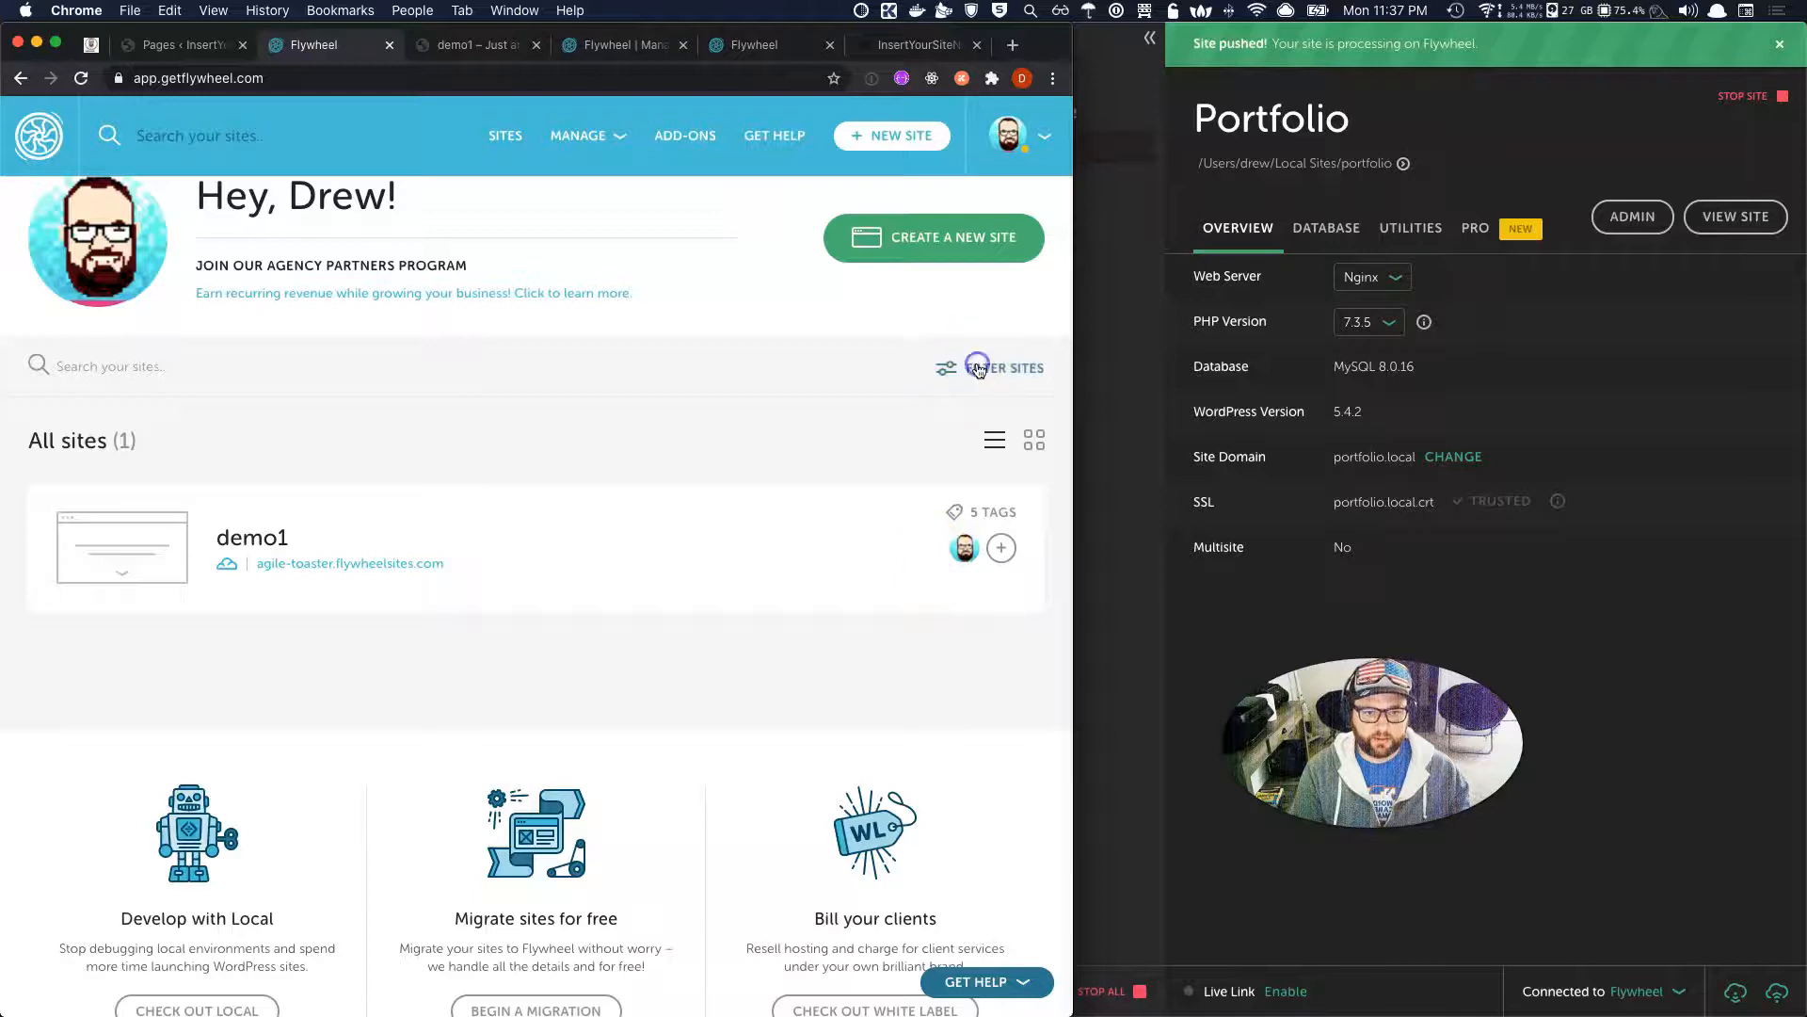
pyautogui.scroll(-1, 899, 547)
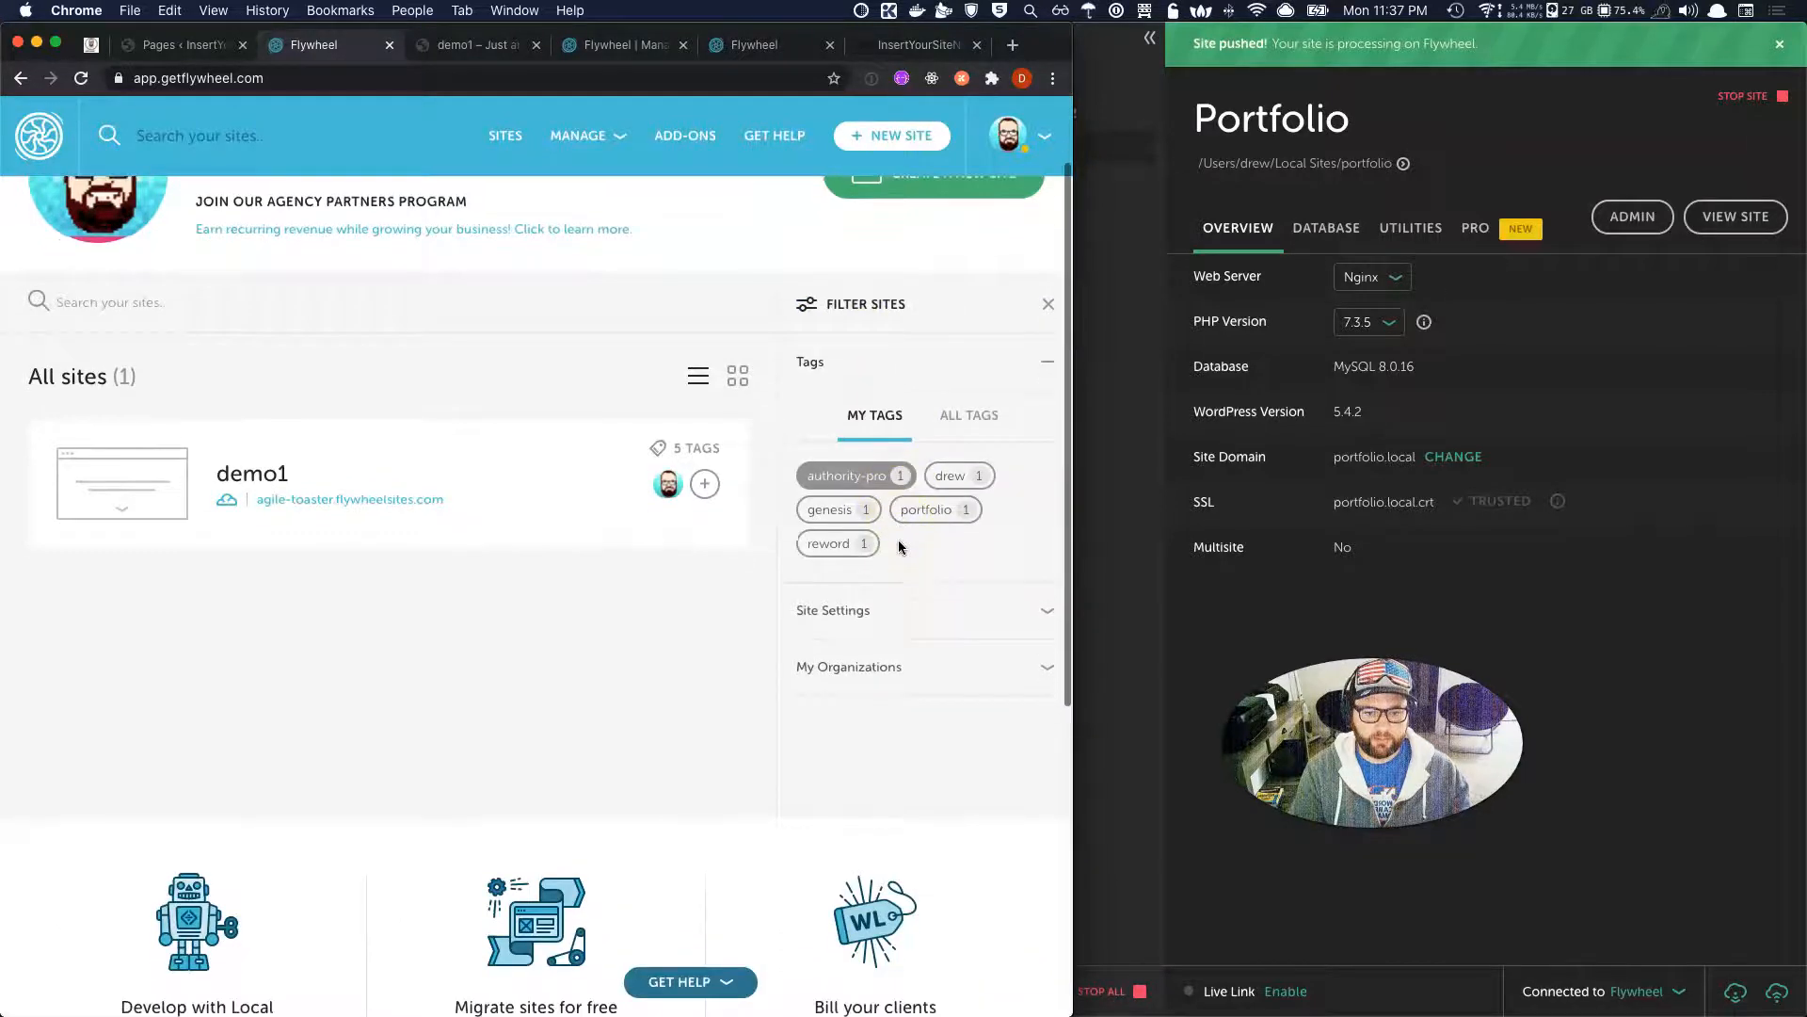
pyautogui.click(852, 477)
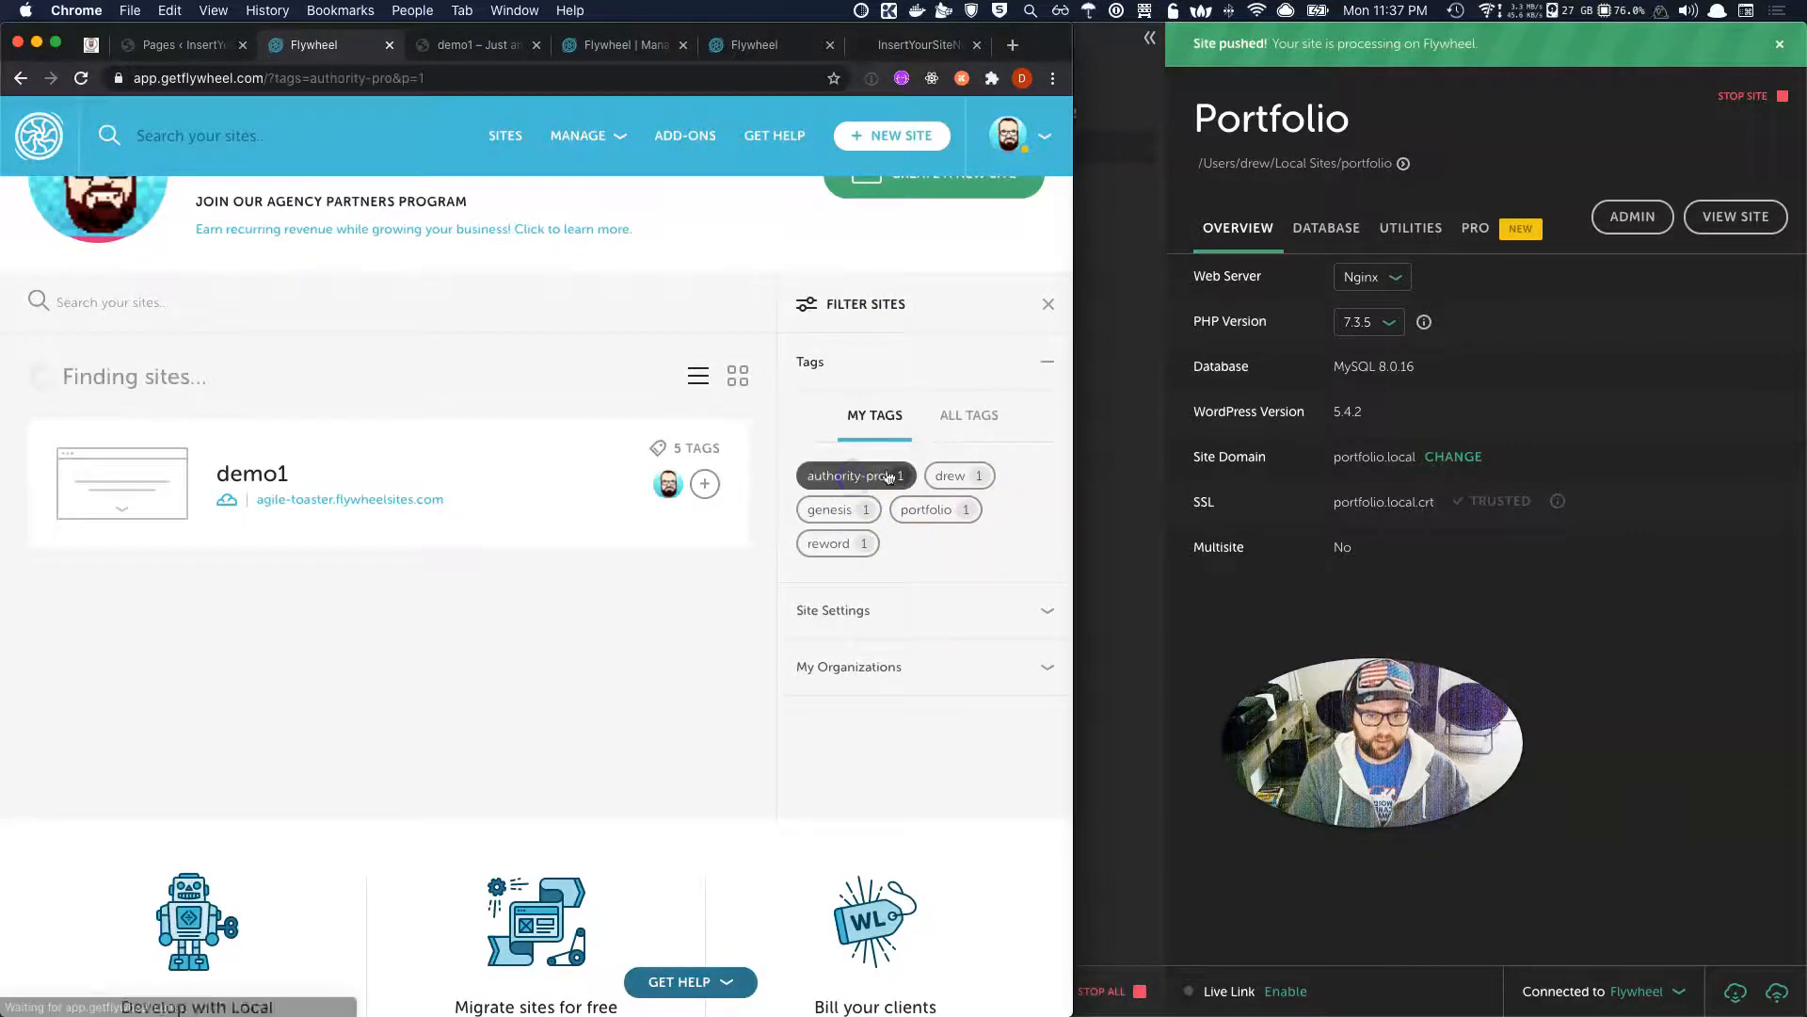
# Try the WordPress 5.4.2 and multisite filters, then reset both to Either.
pyautogui.click(925, 610)
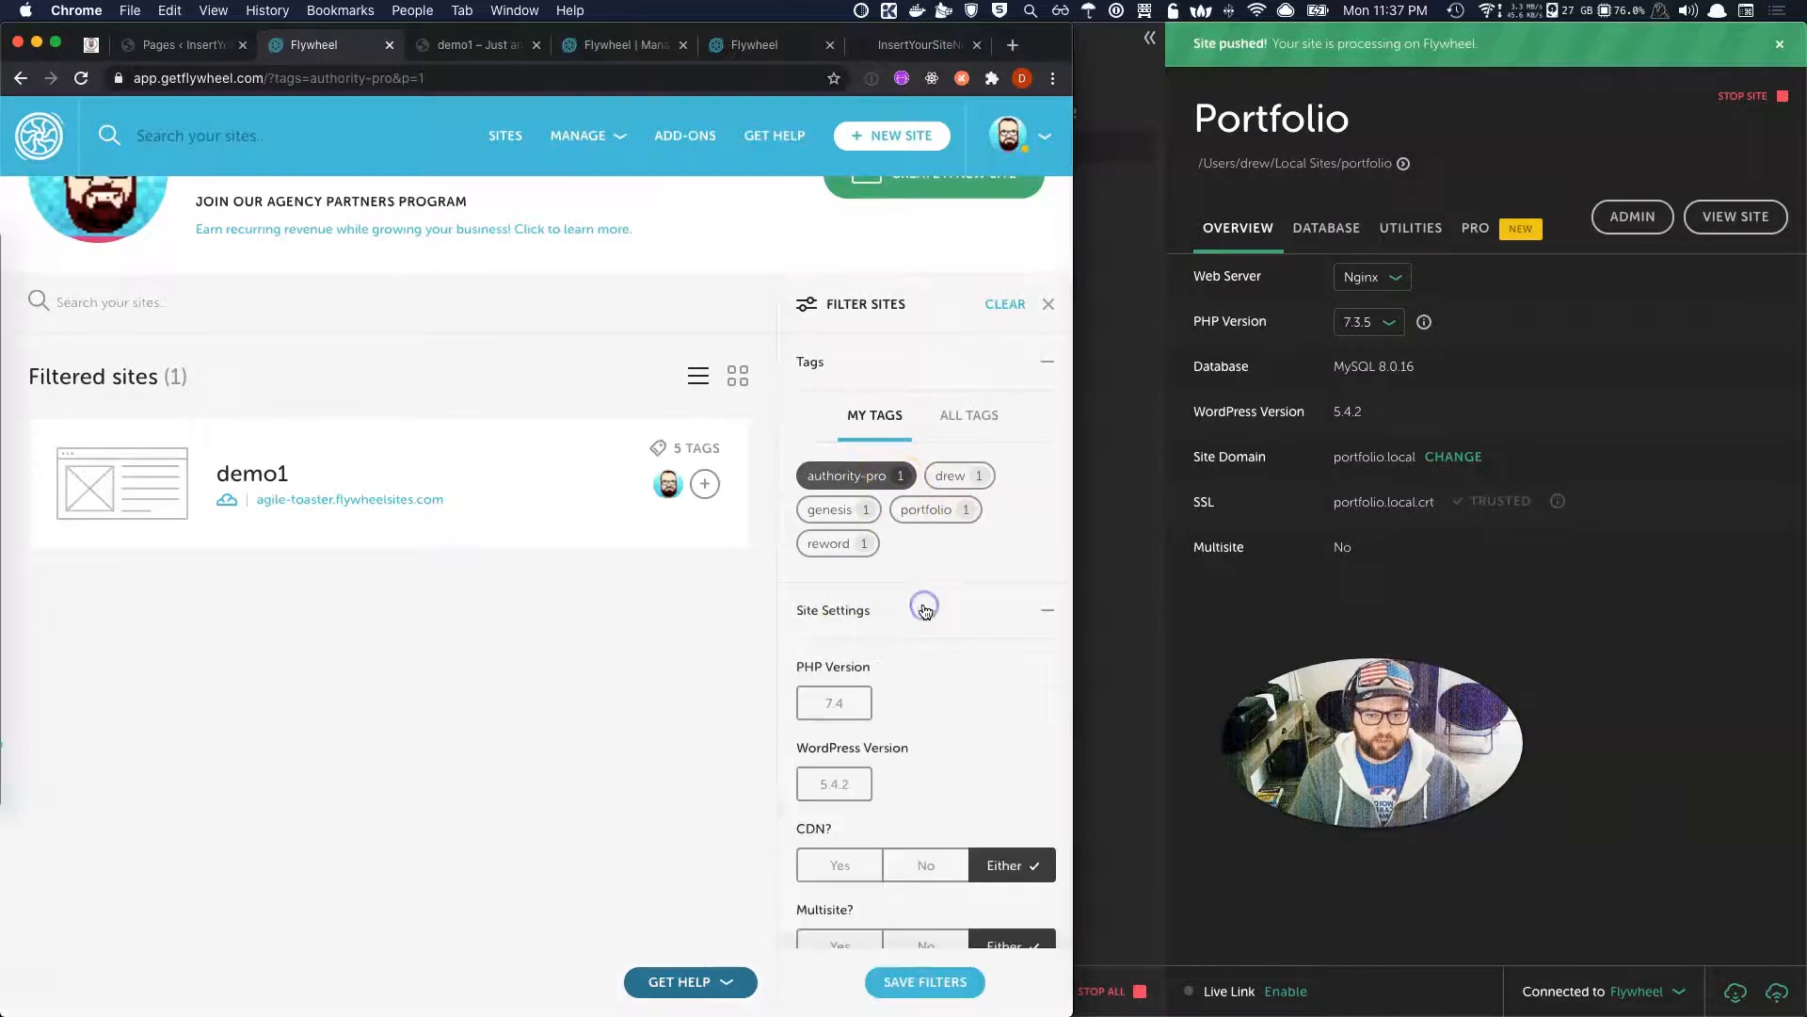
pyautogui.scroll(-4, 926, 610)
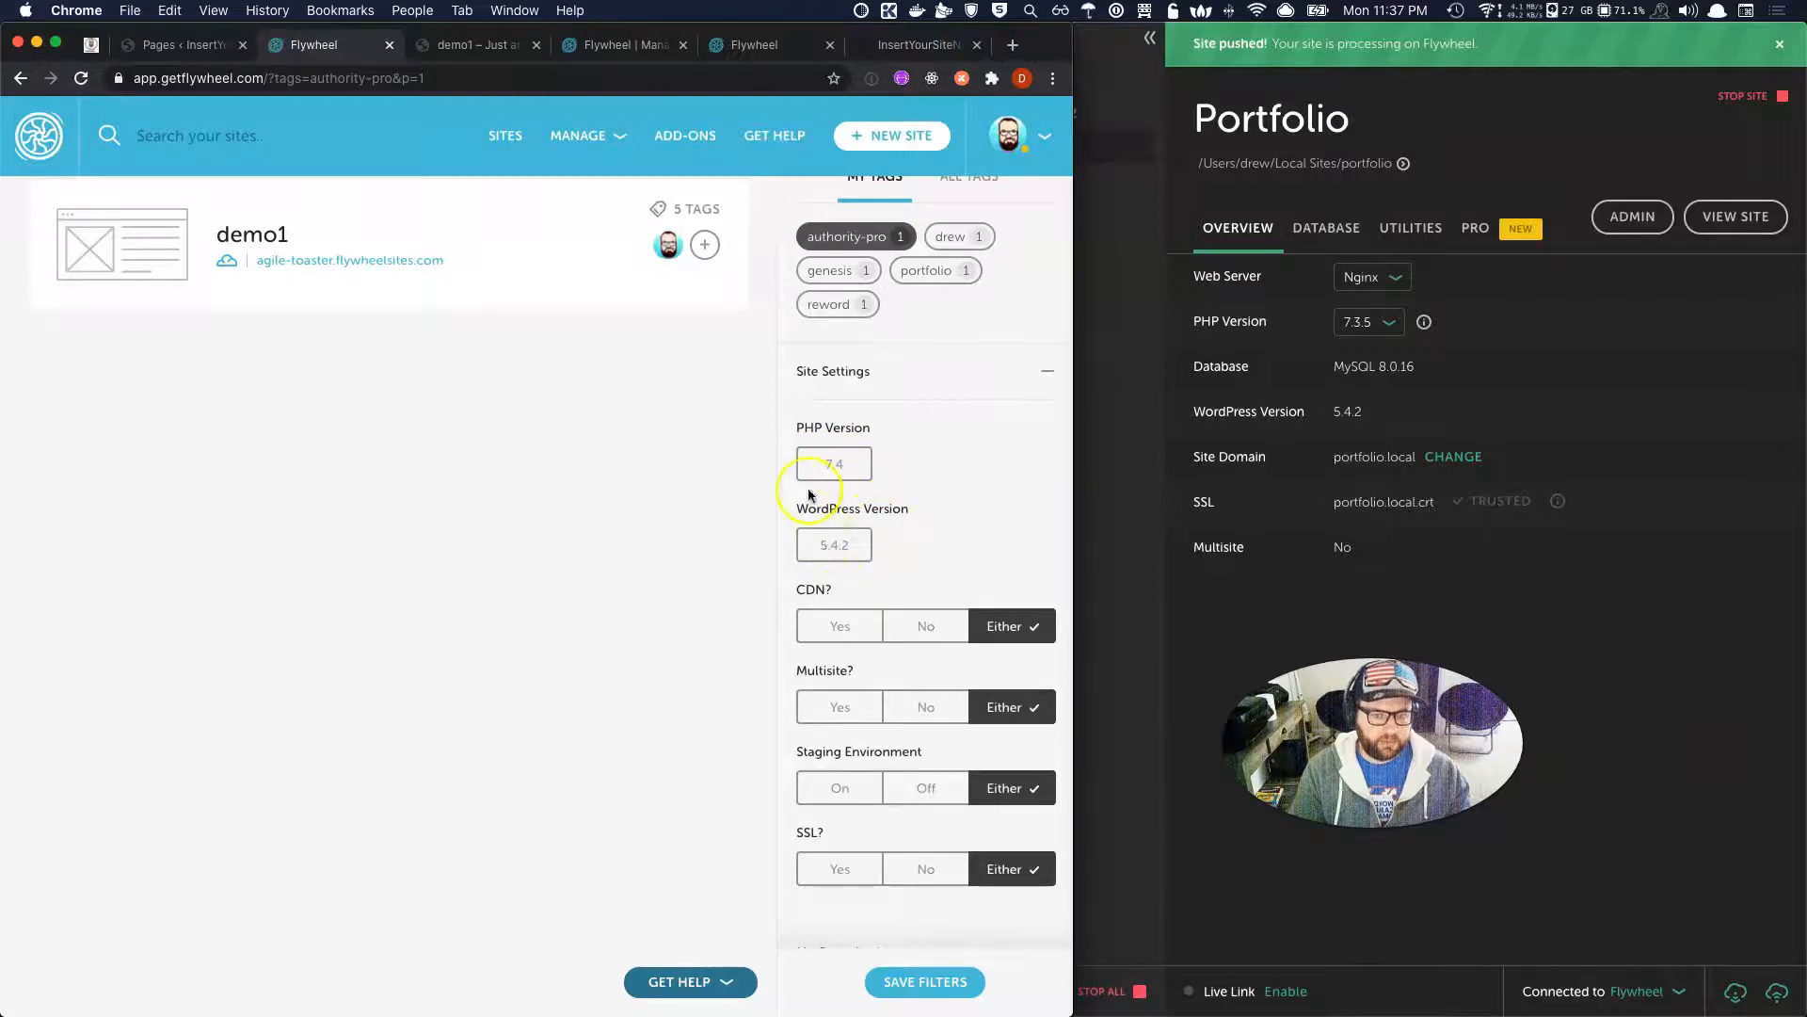
pyautogui.click(841, 547)
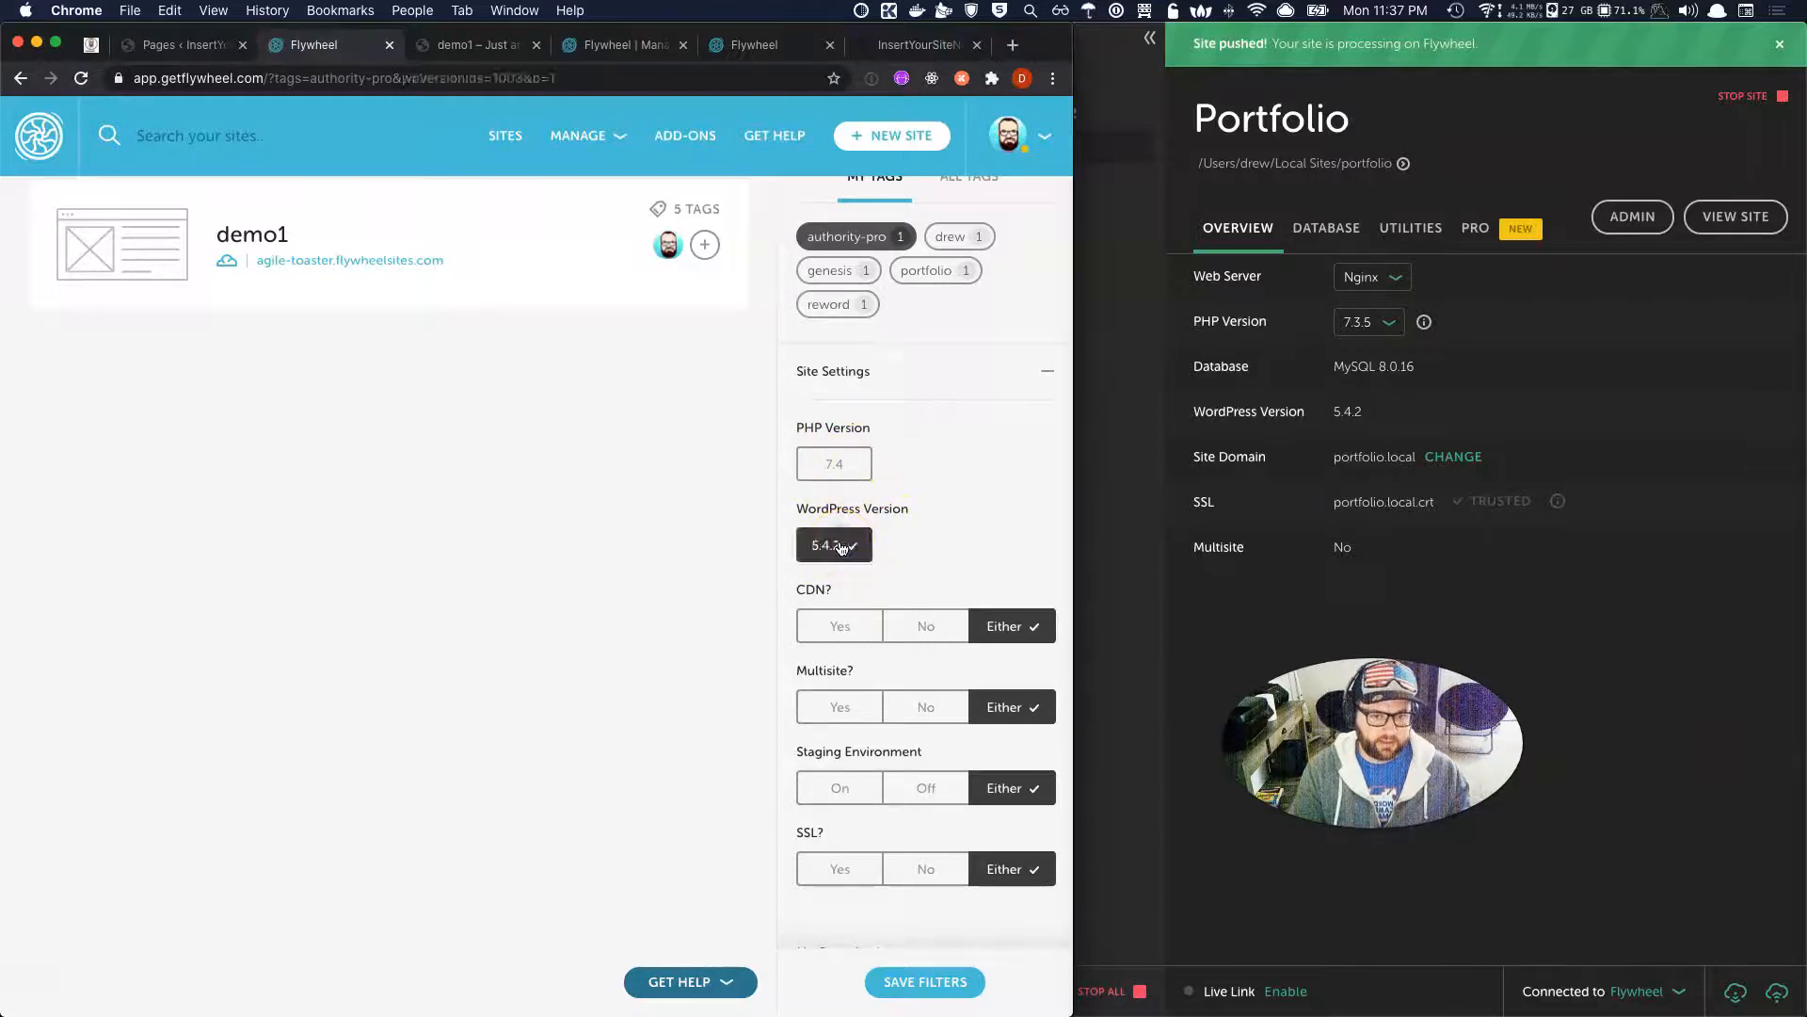
pyautogui.click(840, 547)
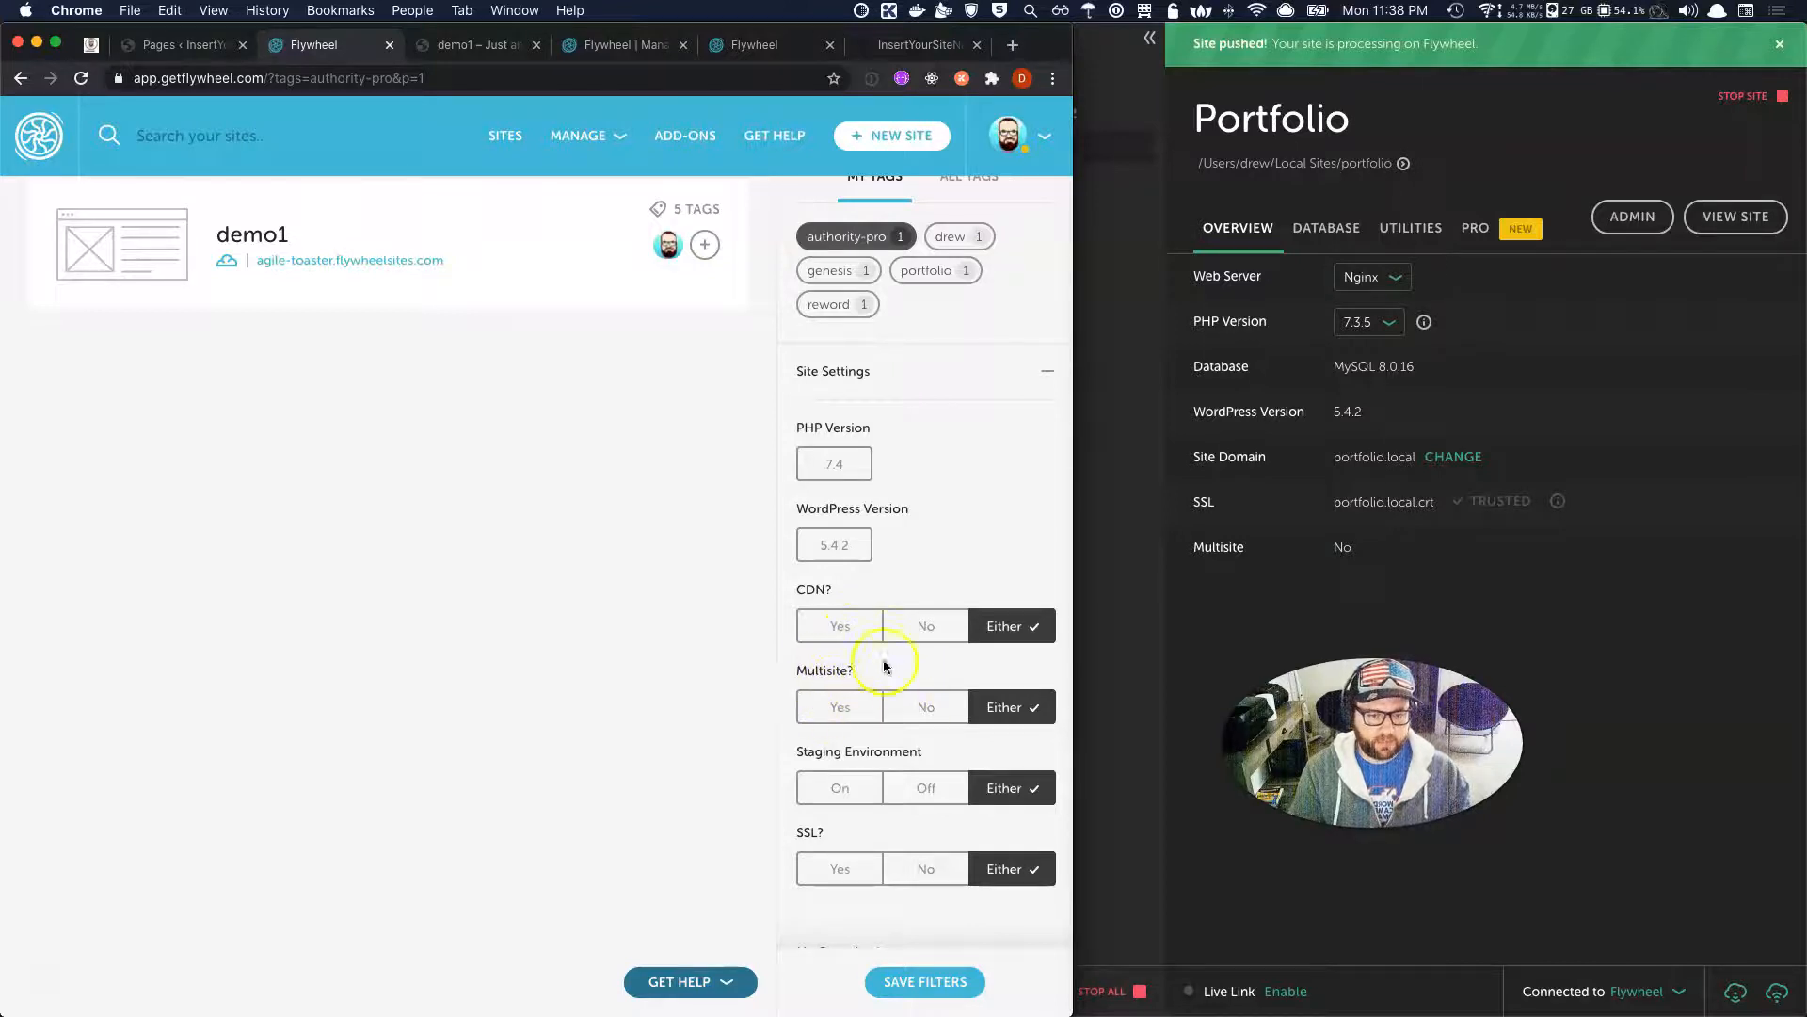
pyautogui.click(816, 713)
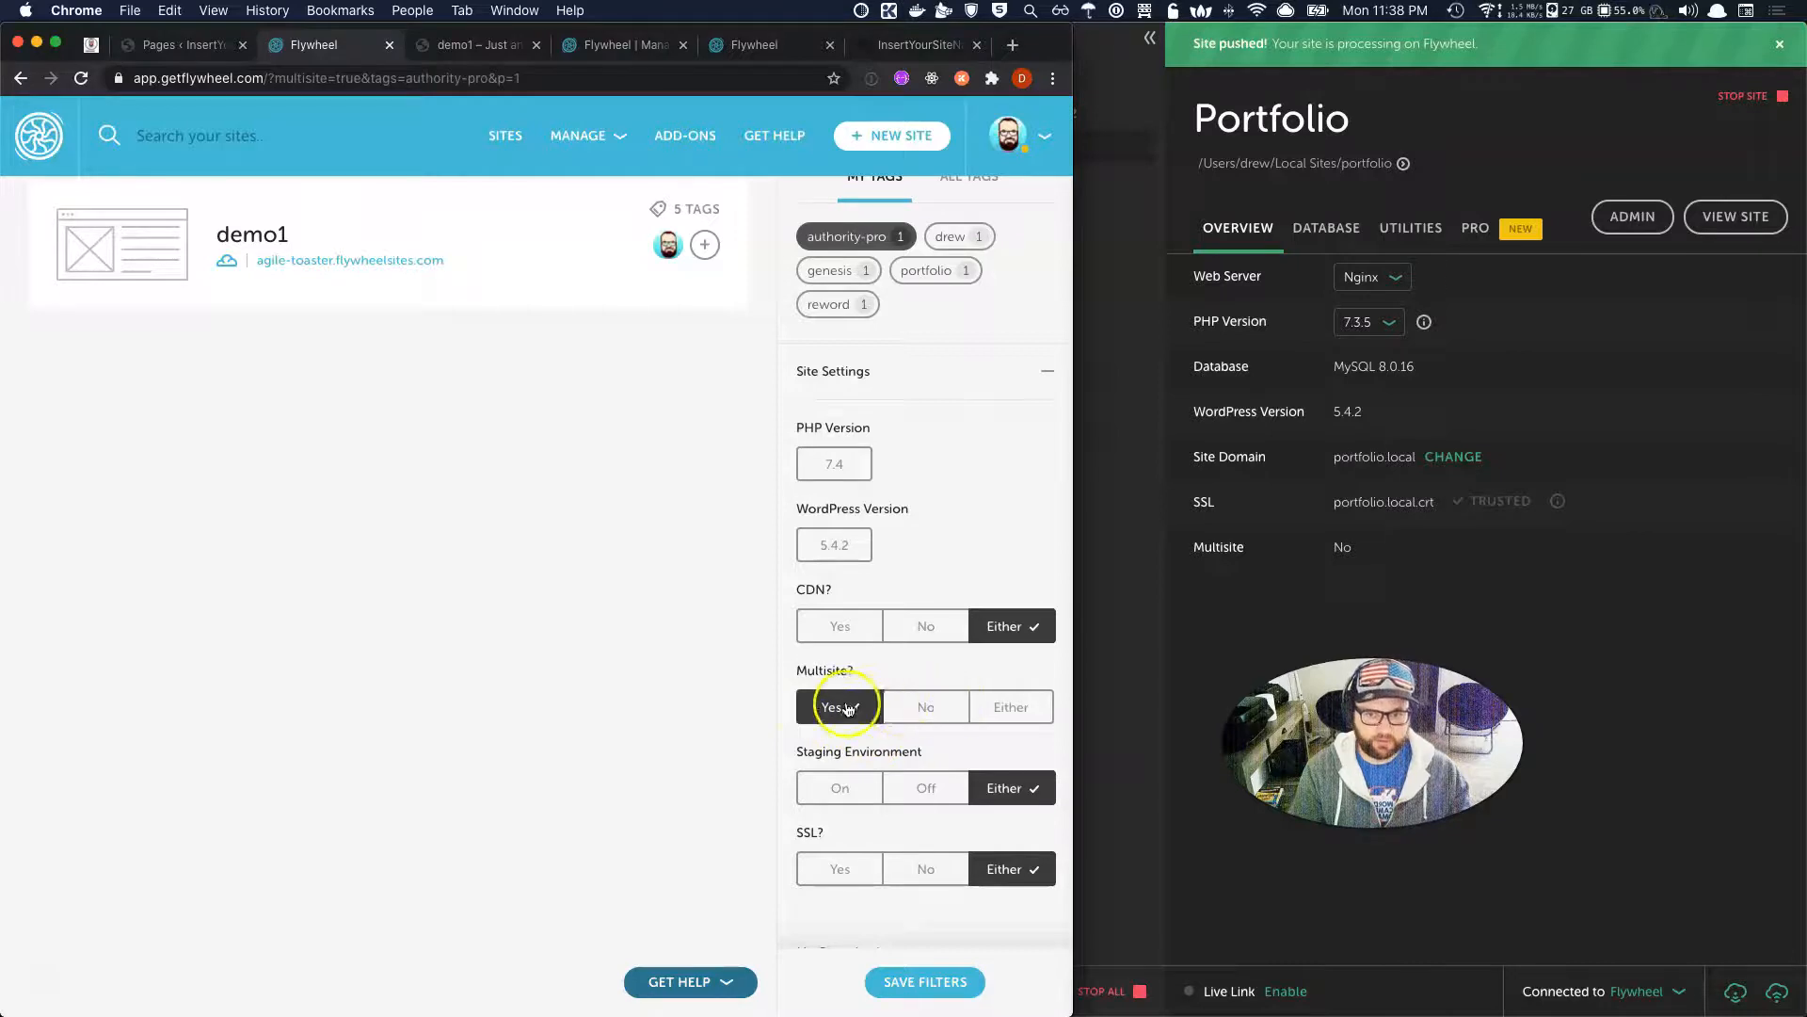
pyautogui.click(998, 707)
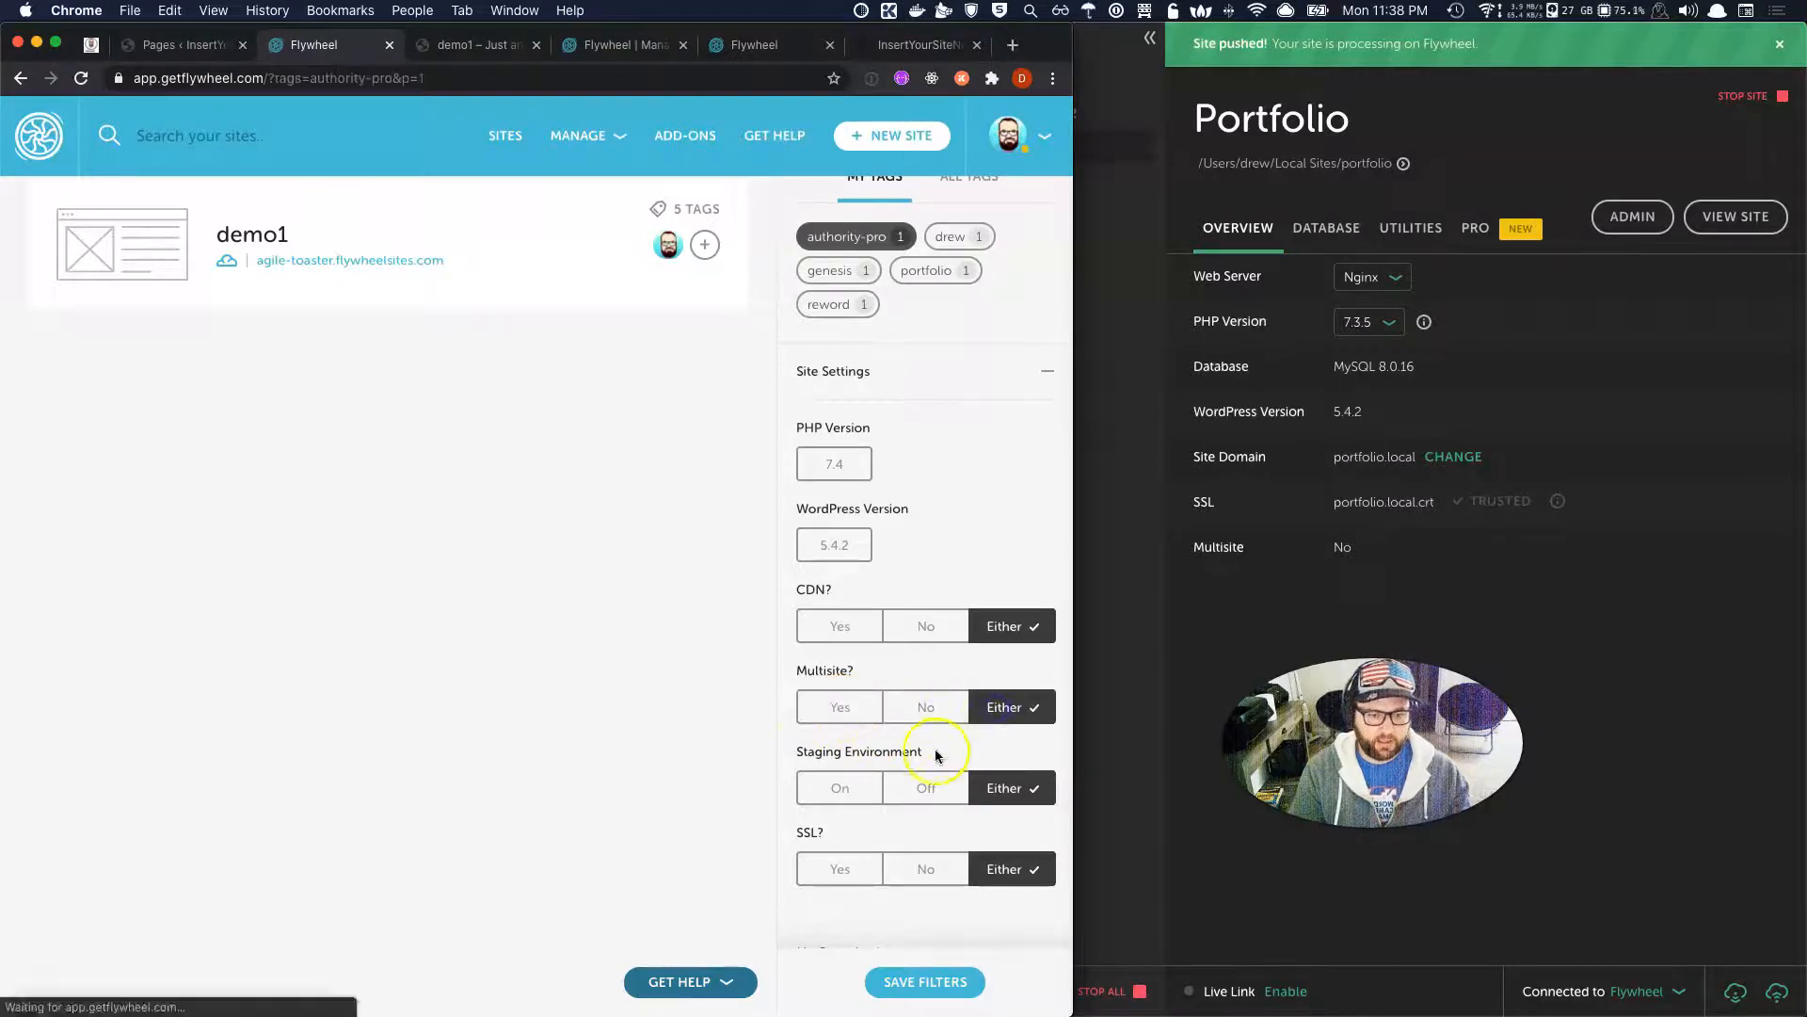
# Expand the Organizations filter section, then return to the full sites list.
pyautogui.scroll(-1, 821, 807)
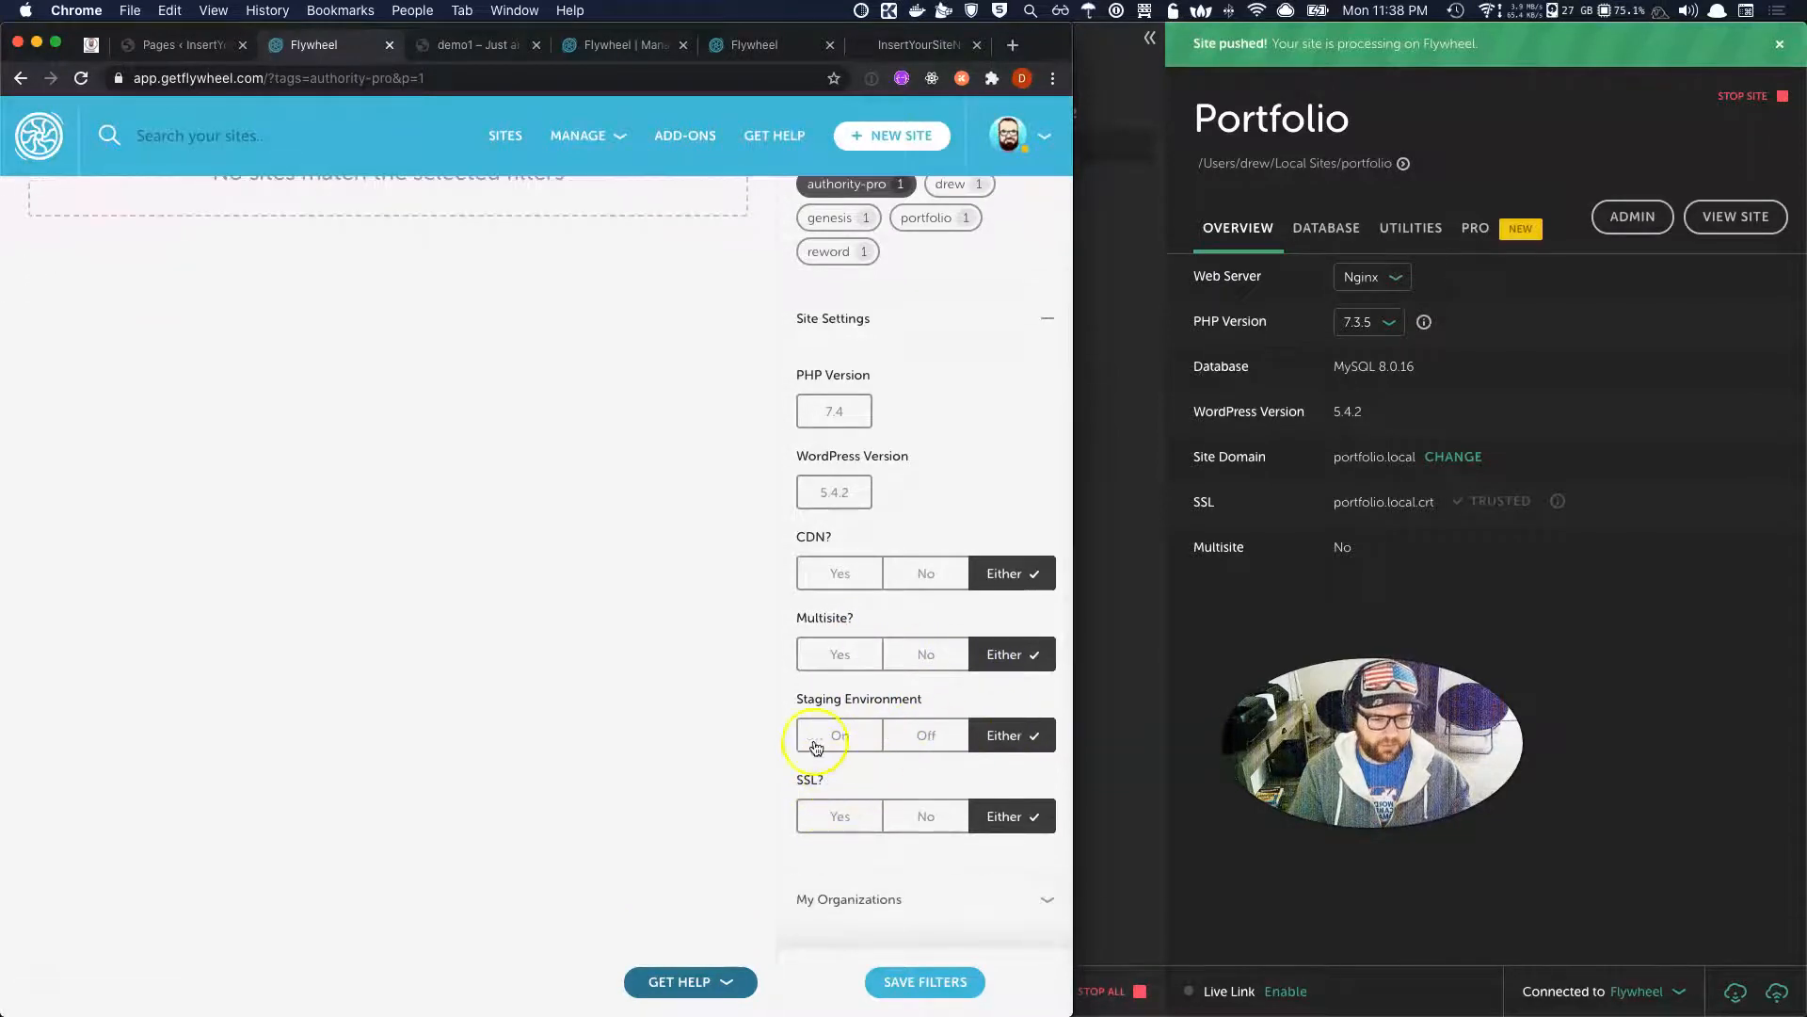
pyautogui.scroll(-2, 904, 807)
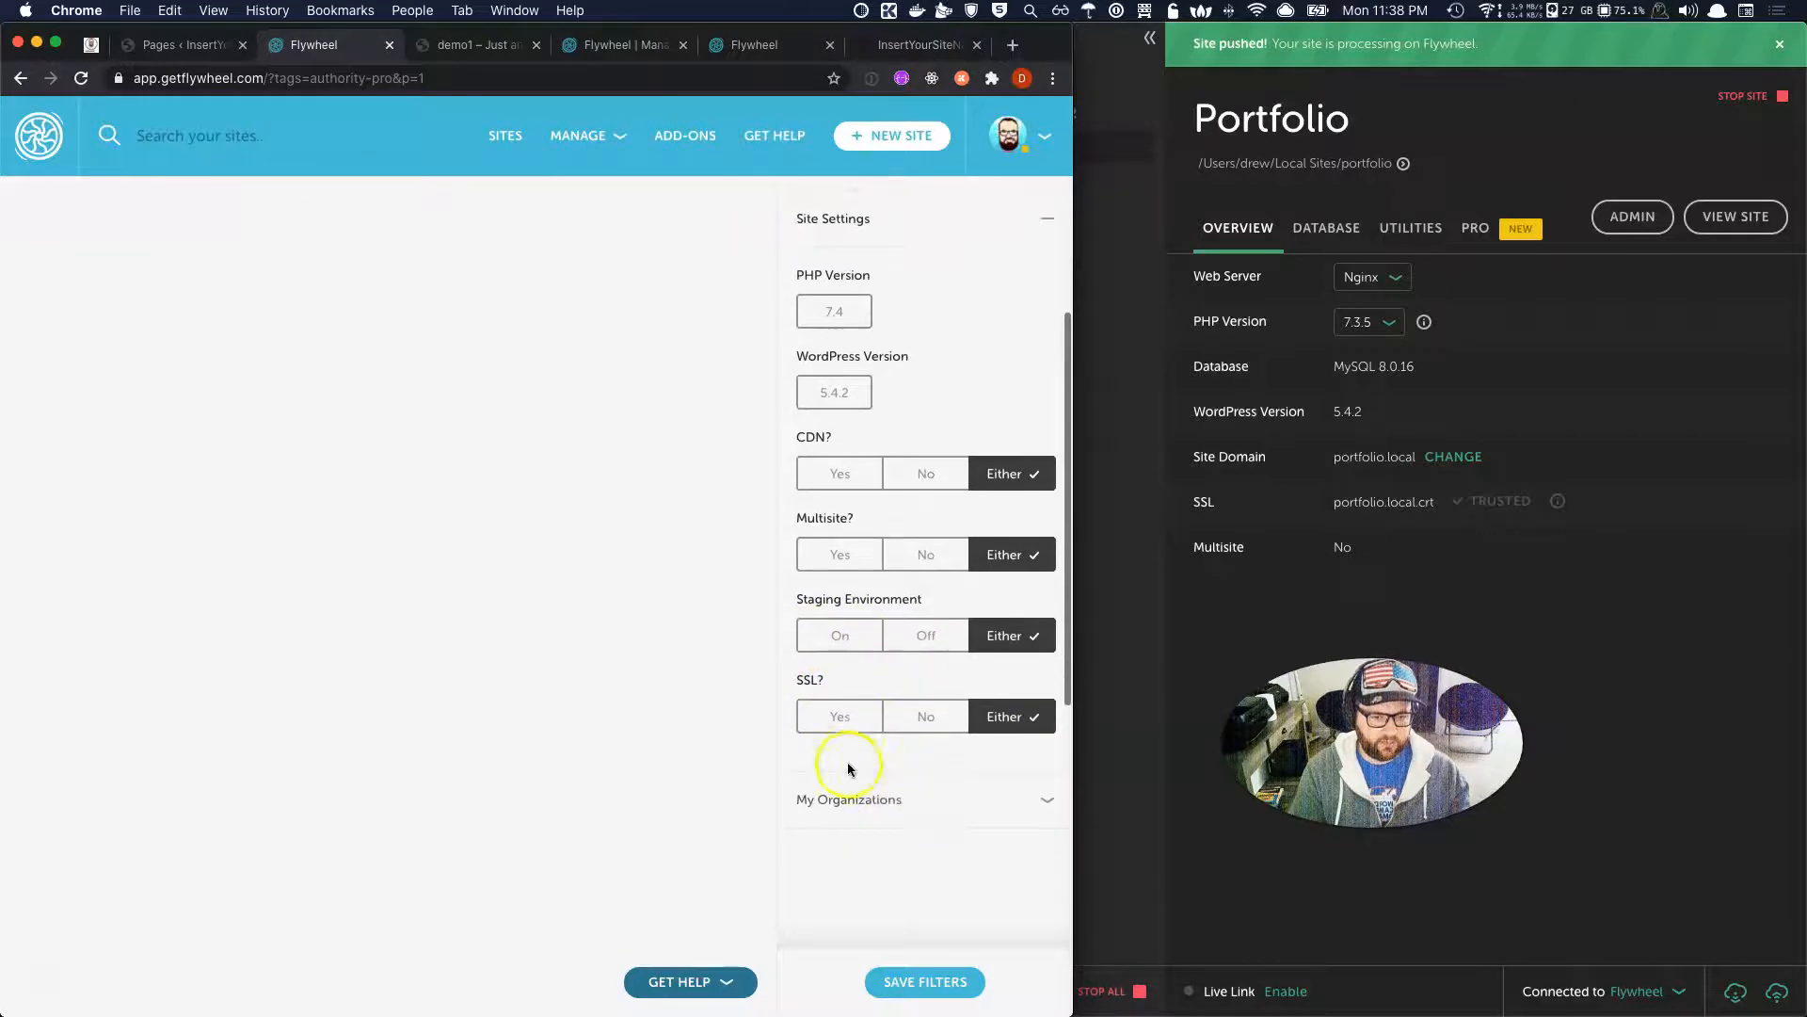
pyautogui.scroll(1, 941, 750)
pyautogui.click(1026, 852)
pyautogui.scroll(-8, 1026, 852)
pyautogui.scroll(5, 890, 574)
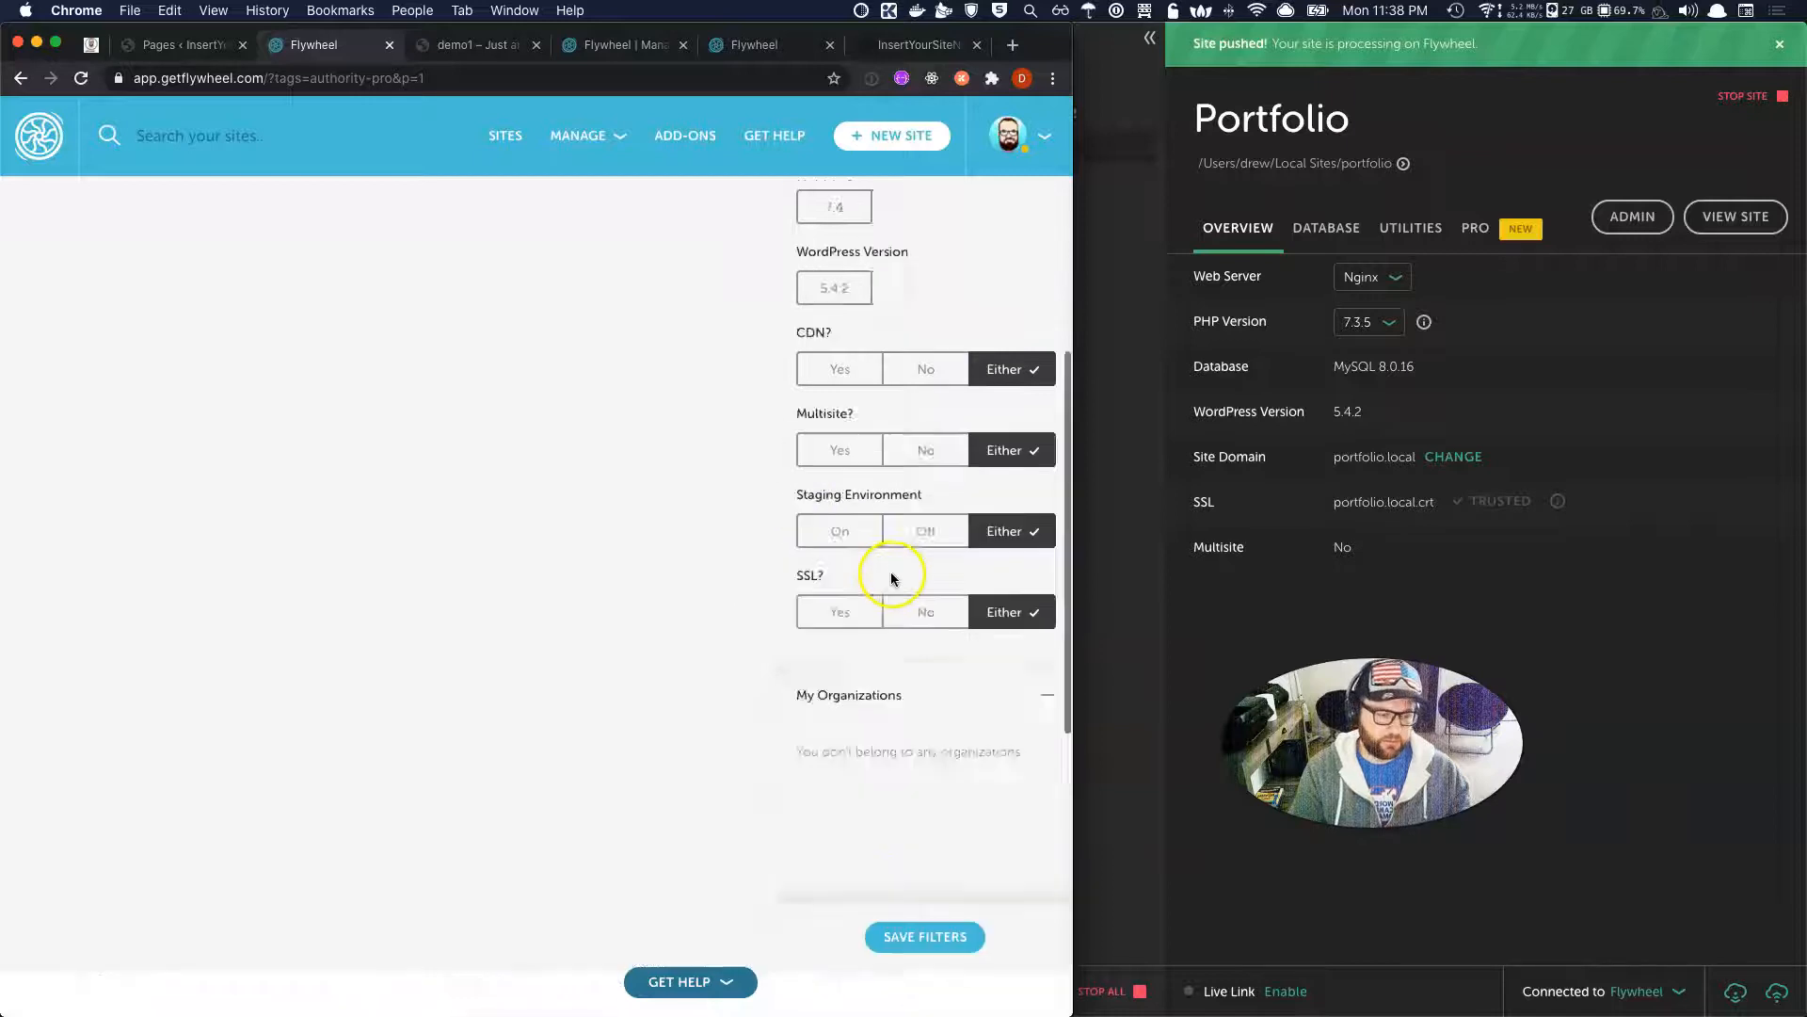
pyautogui.scroll(10, 893, 578)
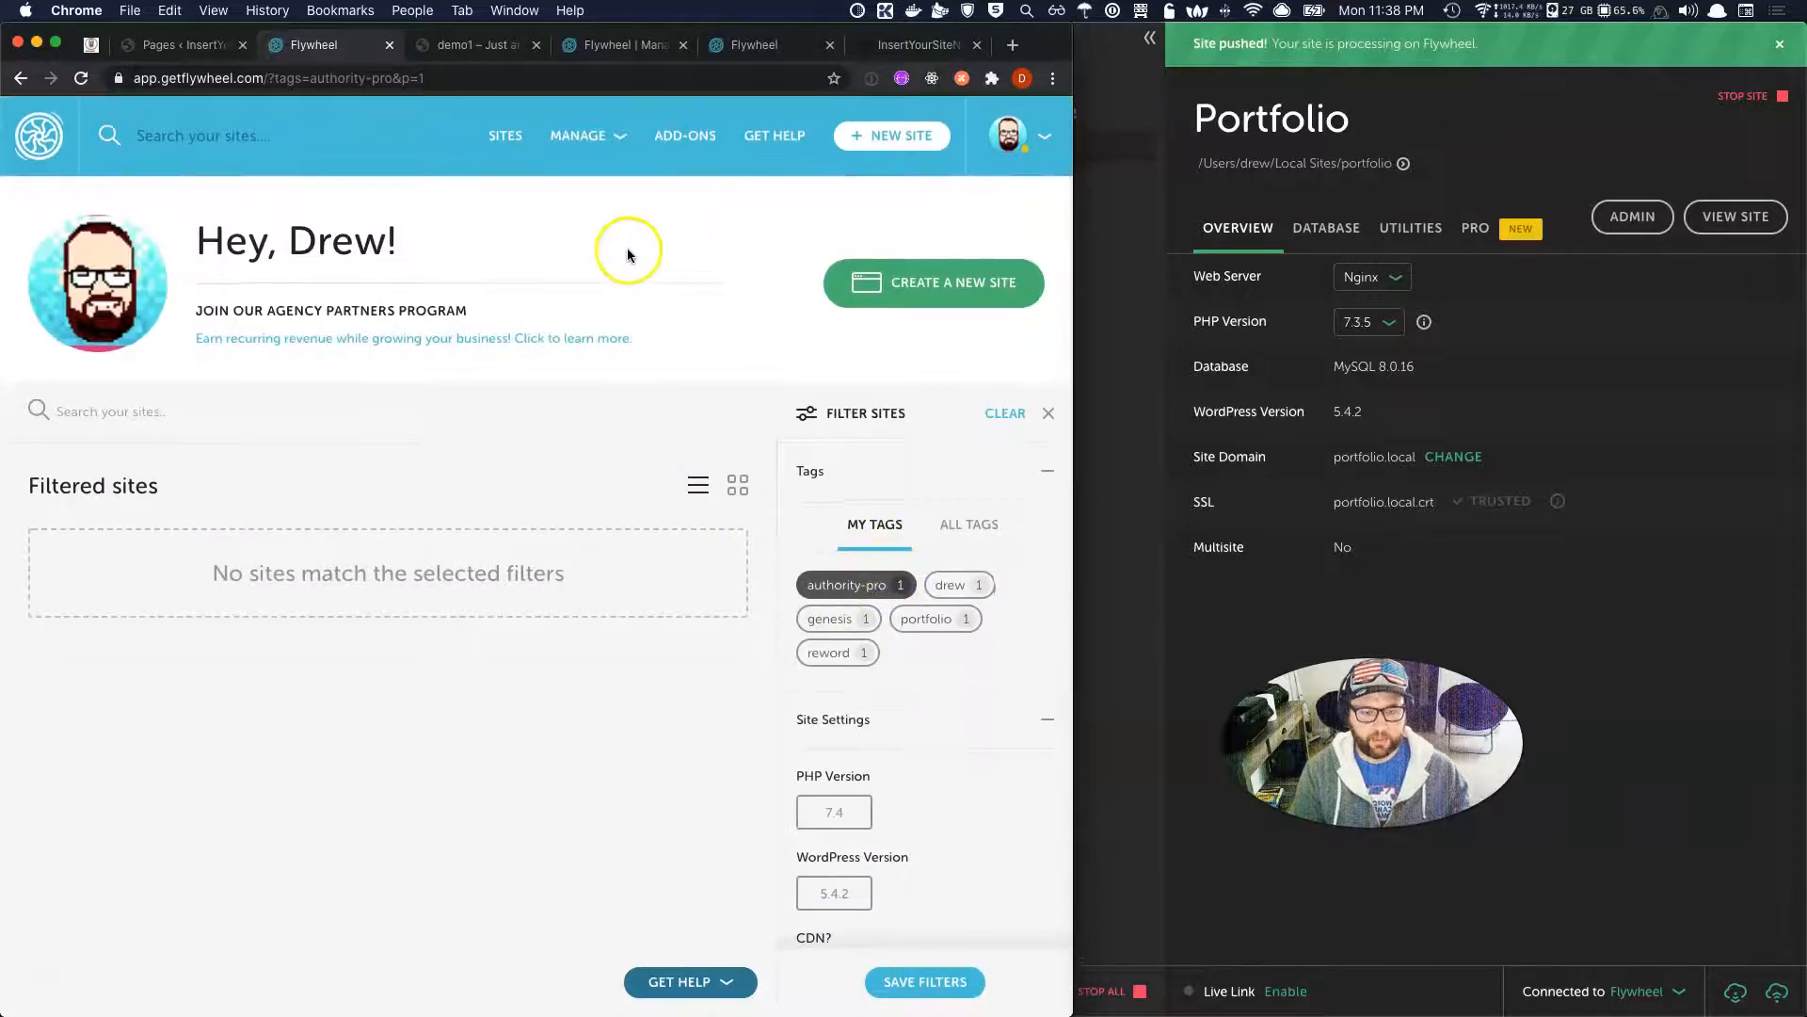
pyautogui.moveTo(571, 143)
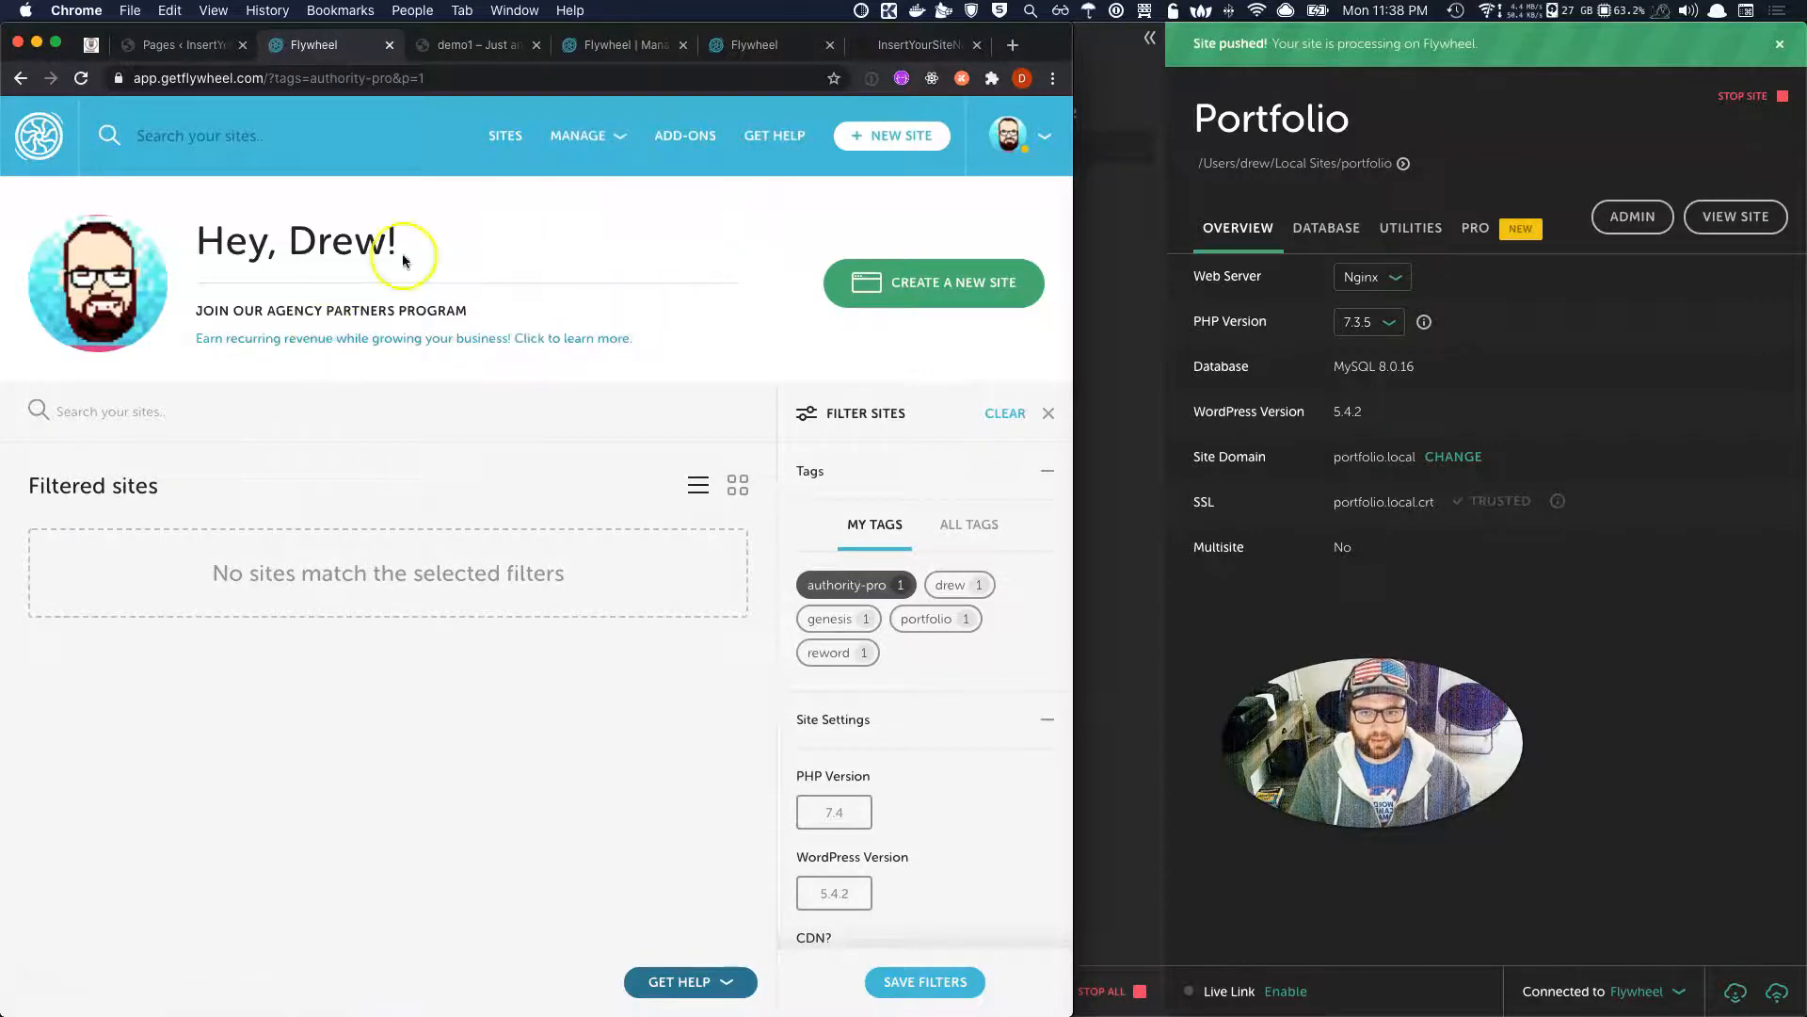
pyautogui.click(504, 137)
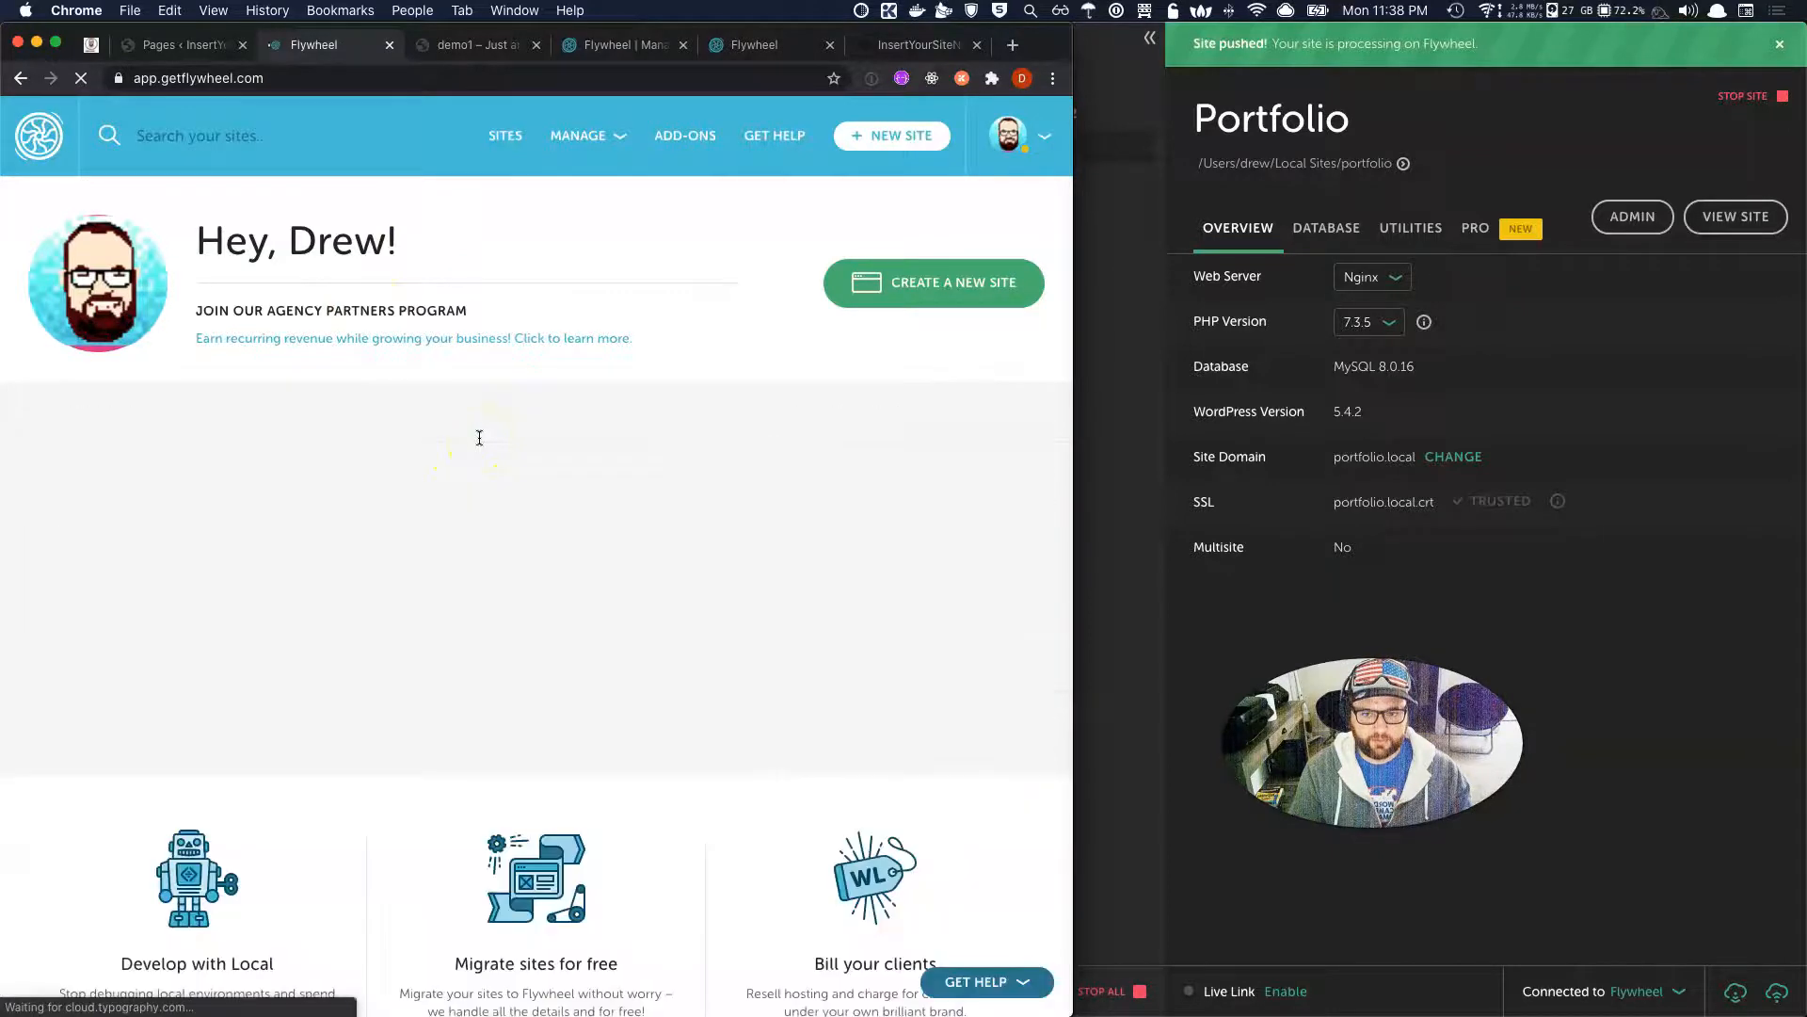
# Open demo1, check its Advanced tab, then start adding a domain from Overview.
pyautogui.scroll(-2, 479, 438)
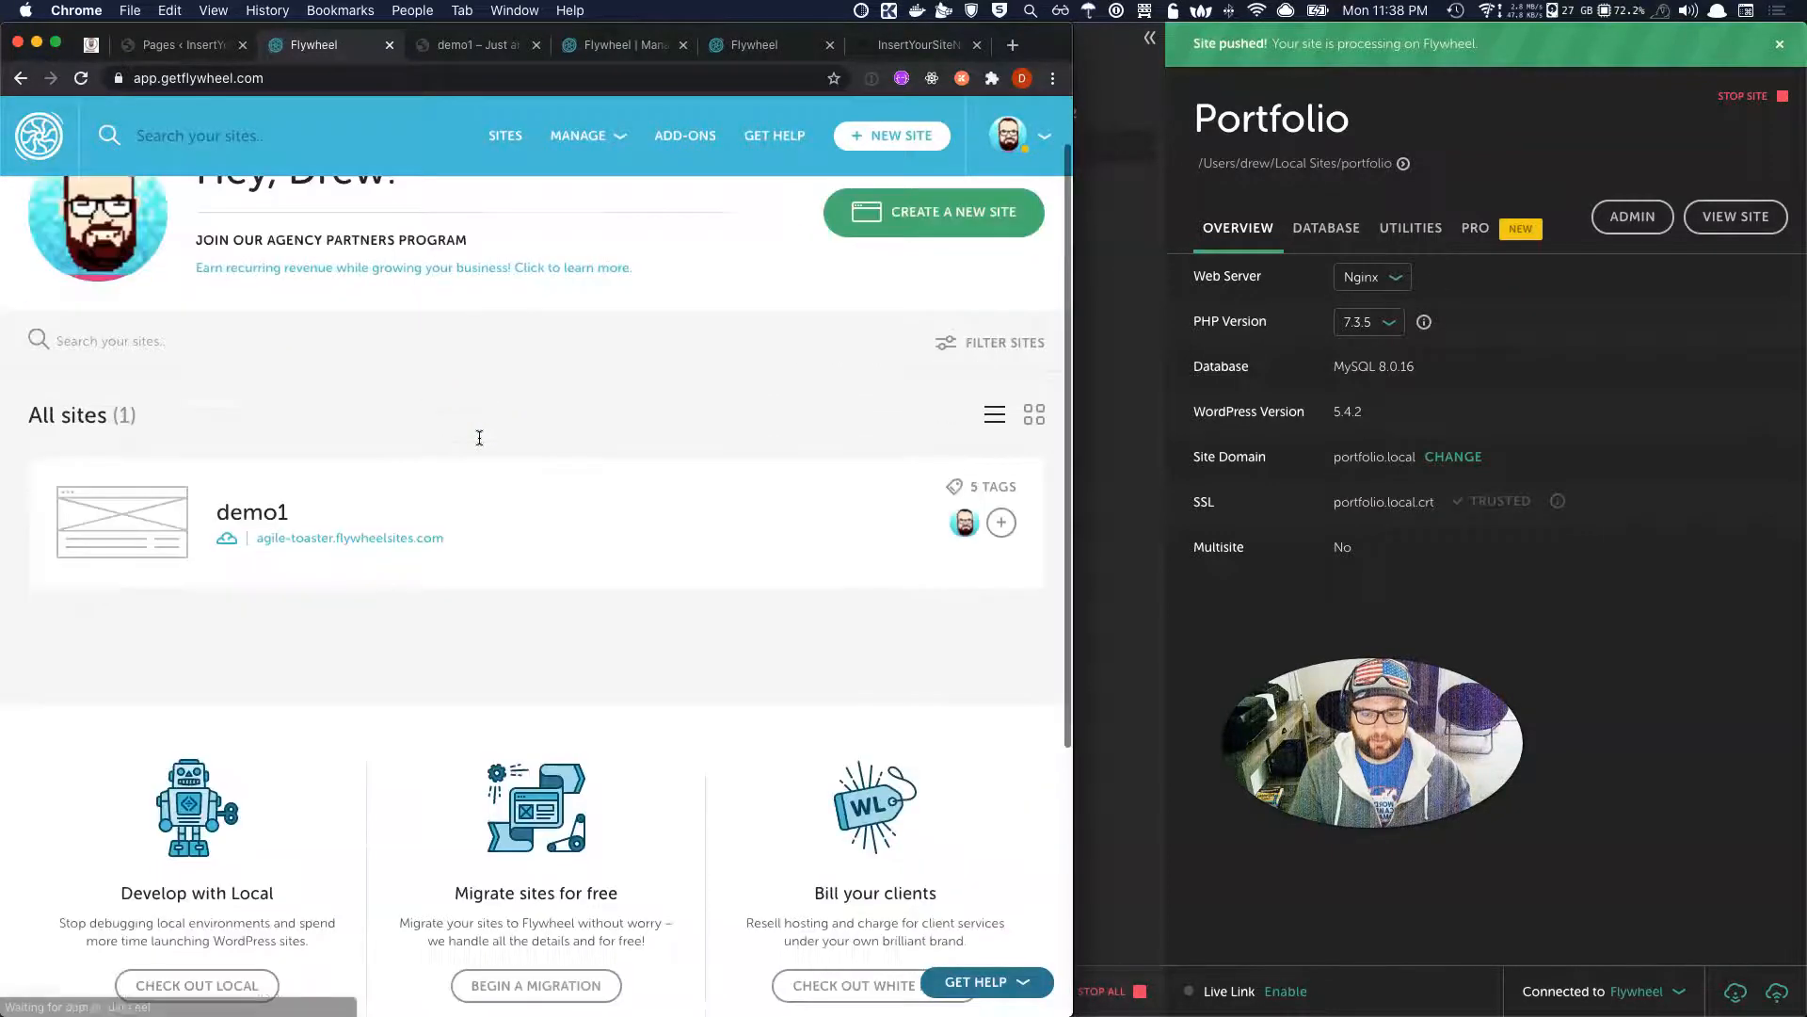
pyautogui.click(256, 514)
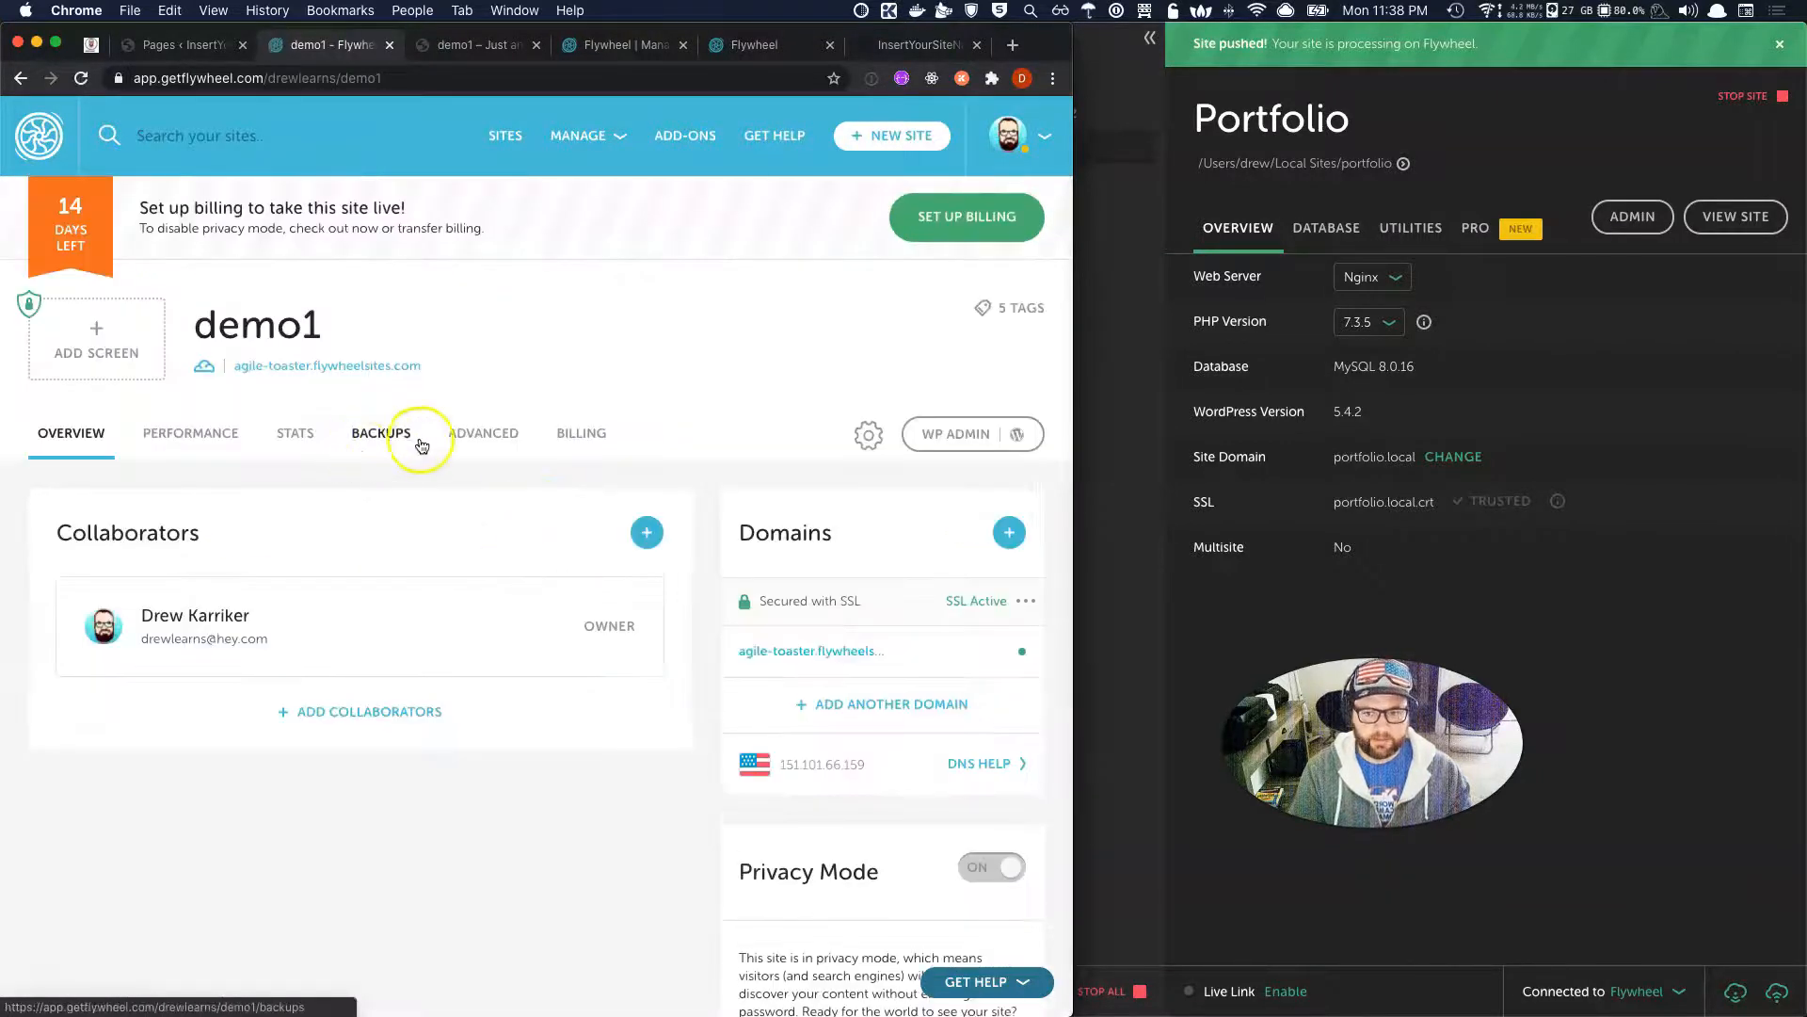
pyautogui.click(466, 439)
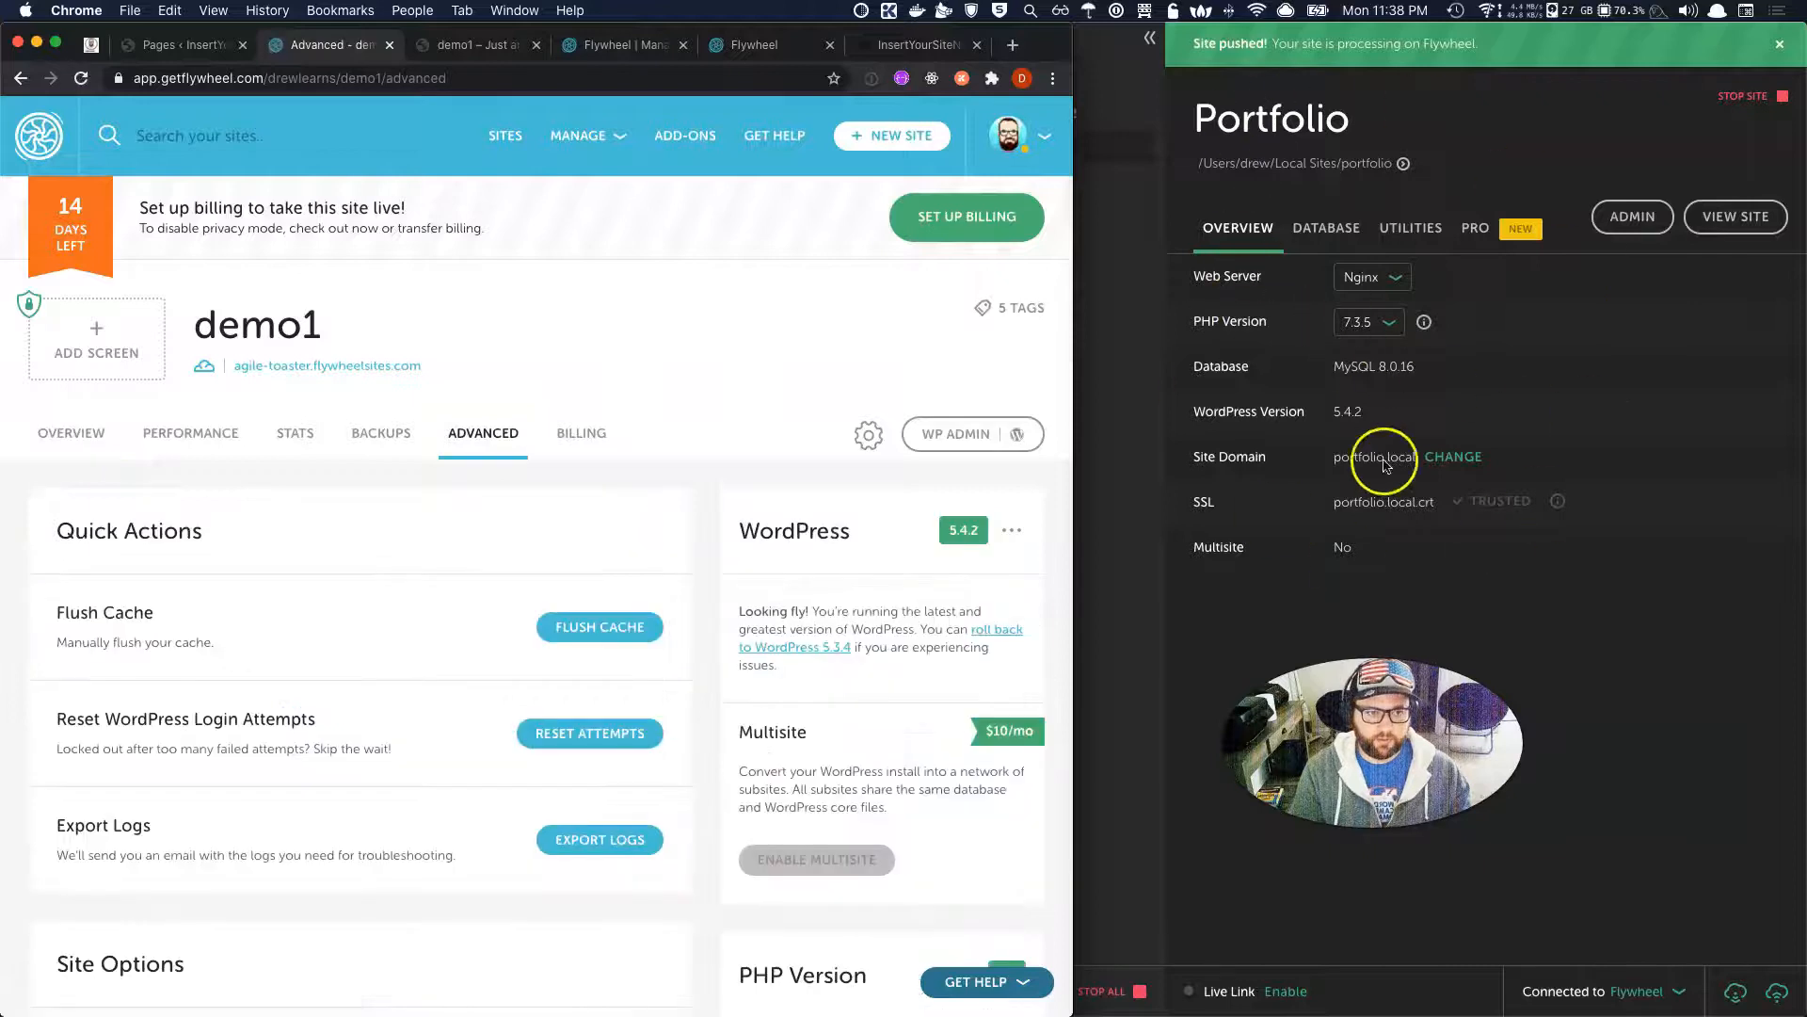
pyautogui.click(49, 432)
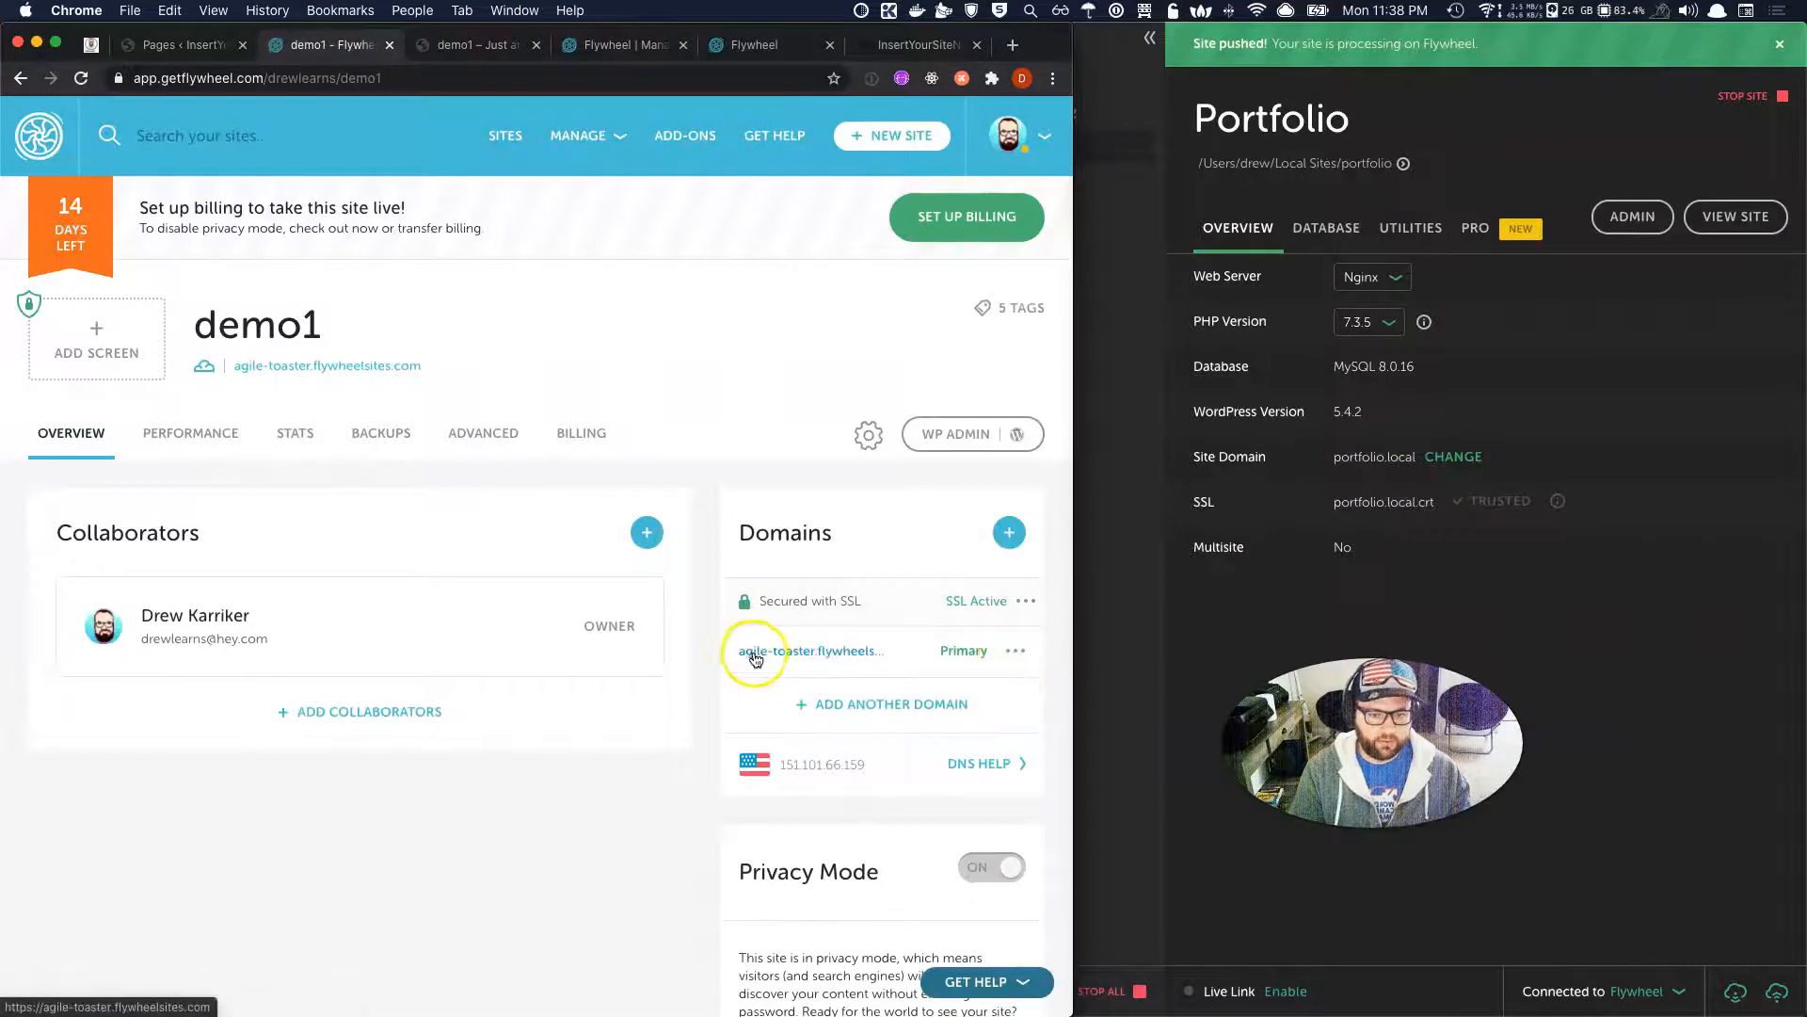
pyautogui.click(849, 703)
# Add drewlearns.com with www as demo1's primary domain and close the dialog.
pyautogui.click(480, 363)
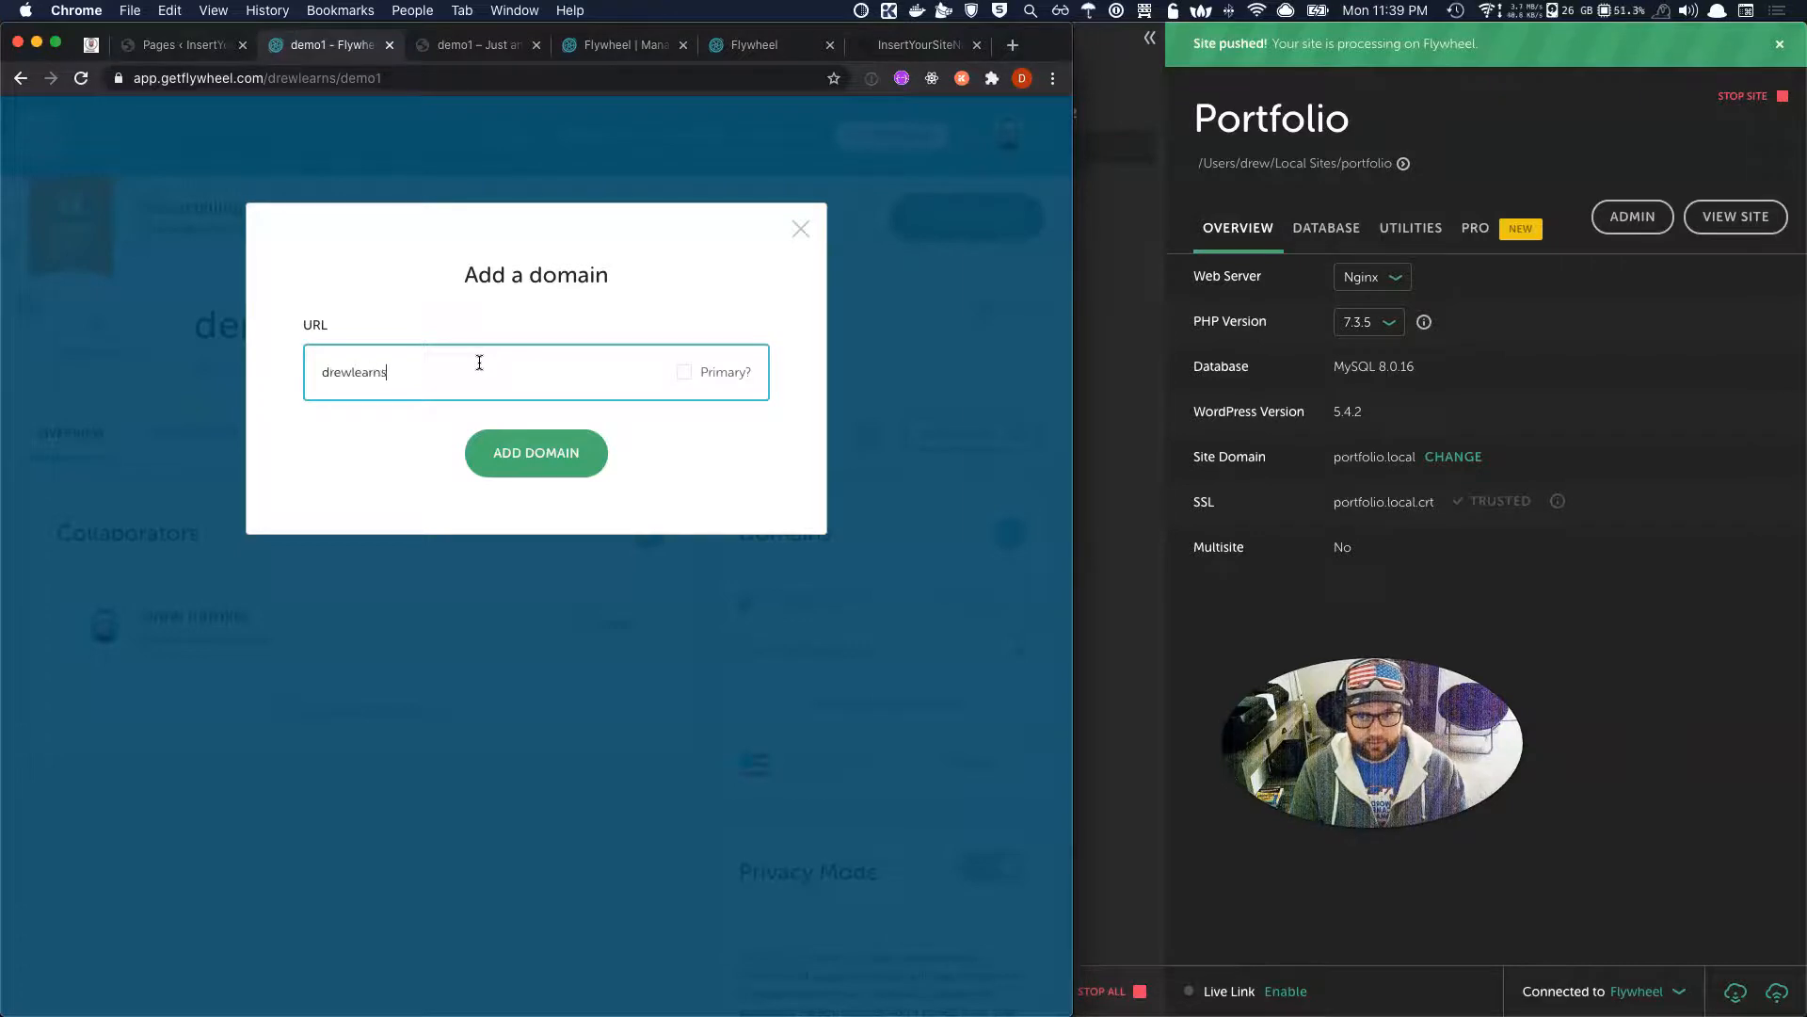
pyautogui.write('drewlearns')
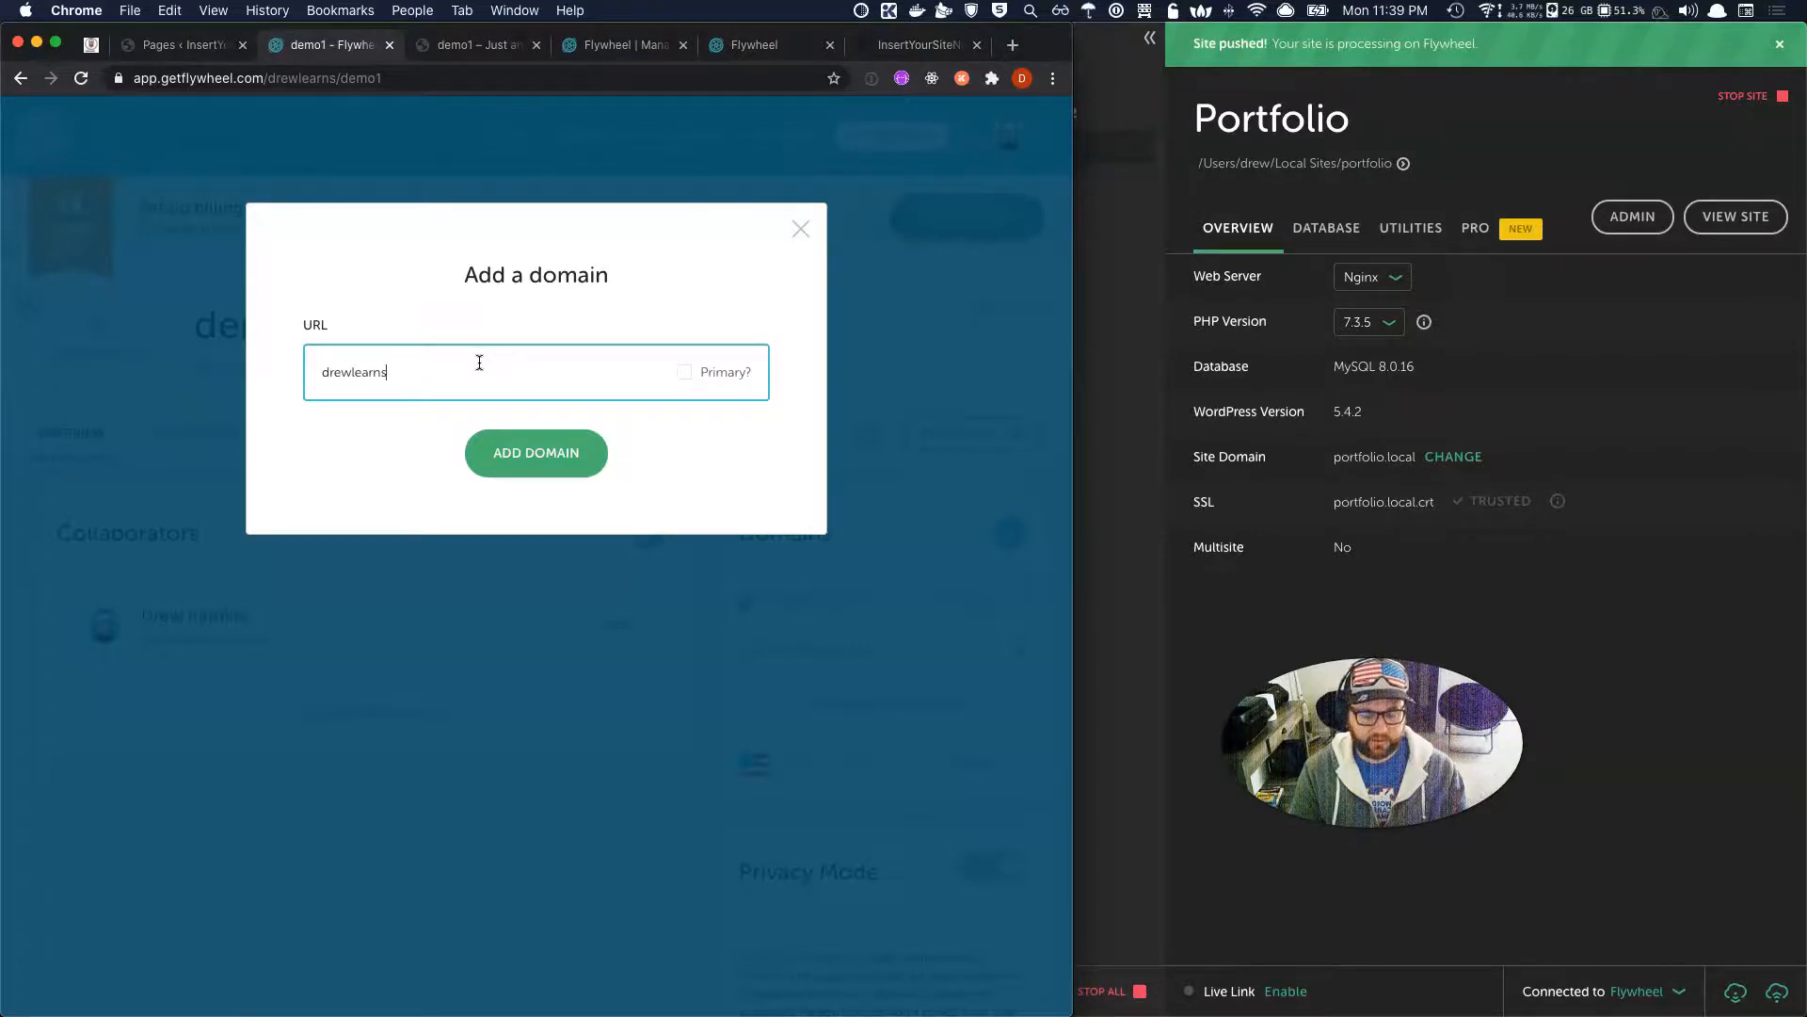
pyautogui.write('.com')
pyautogui.click(683, 373)
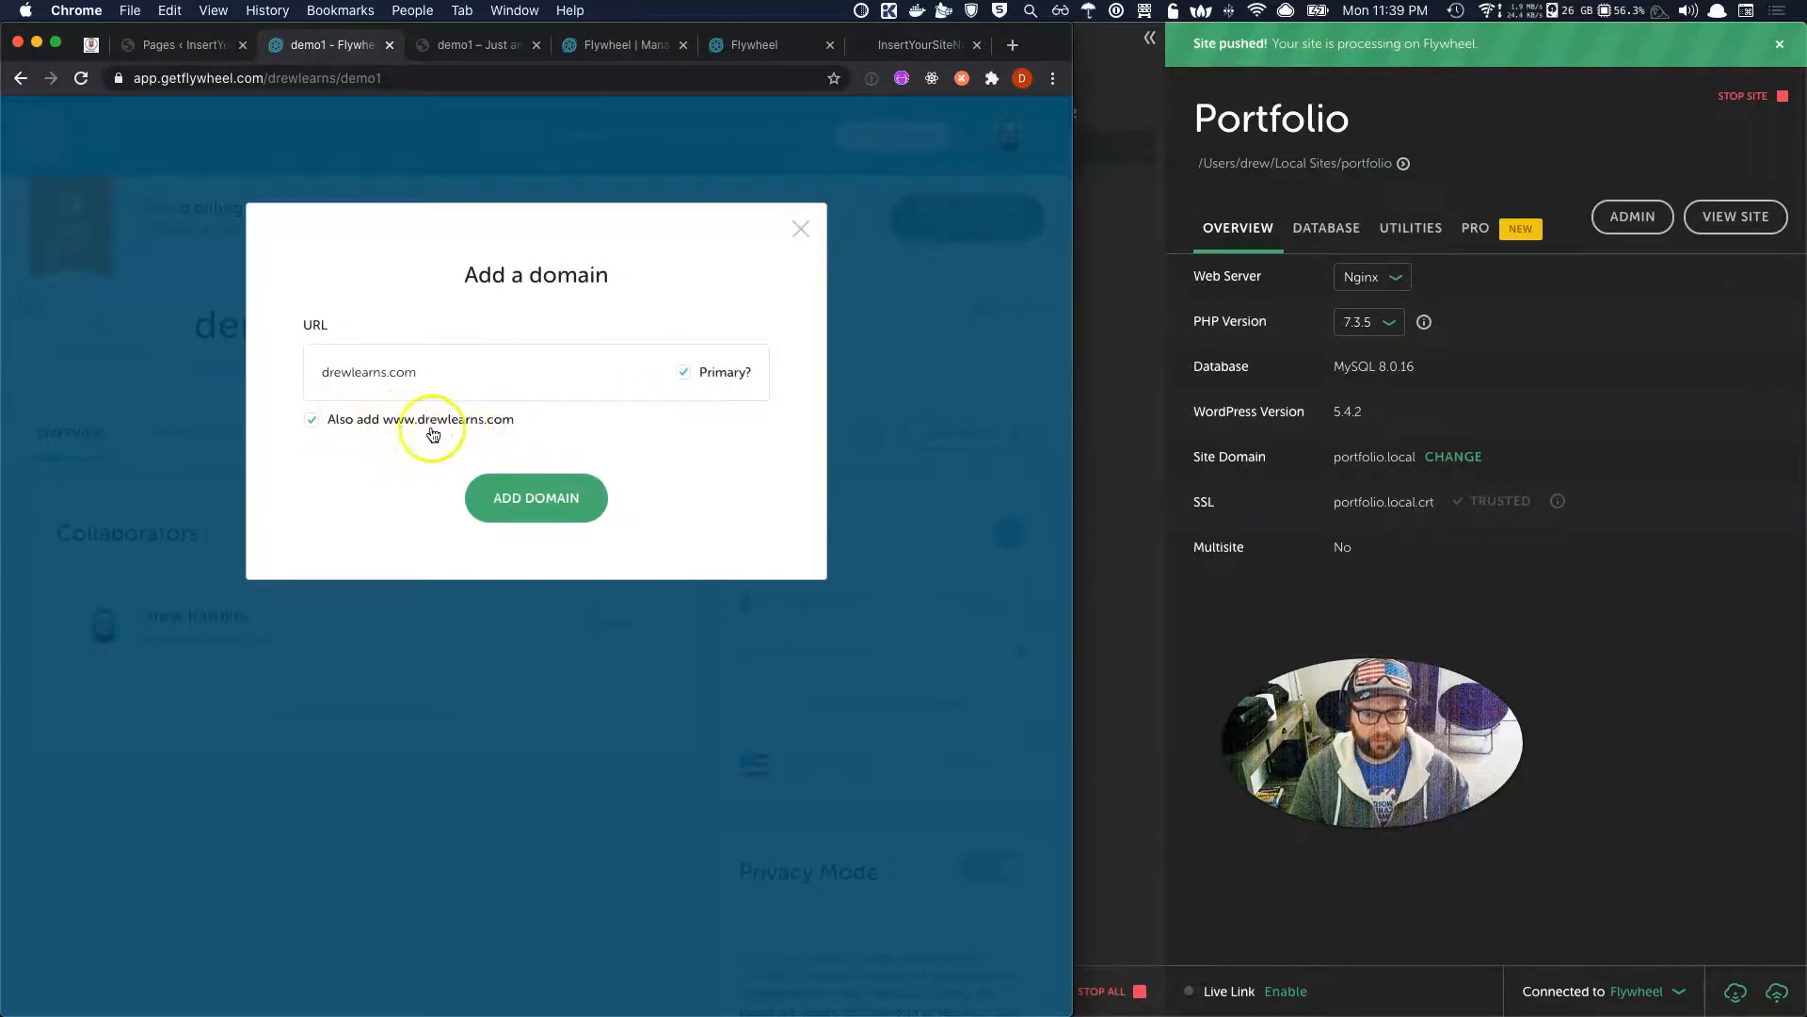
pyautogui.click(508, 502)
pyautogui.click(800, 229)
pyautogui.moveTo(896, 651)
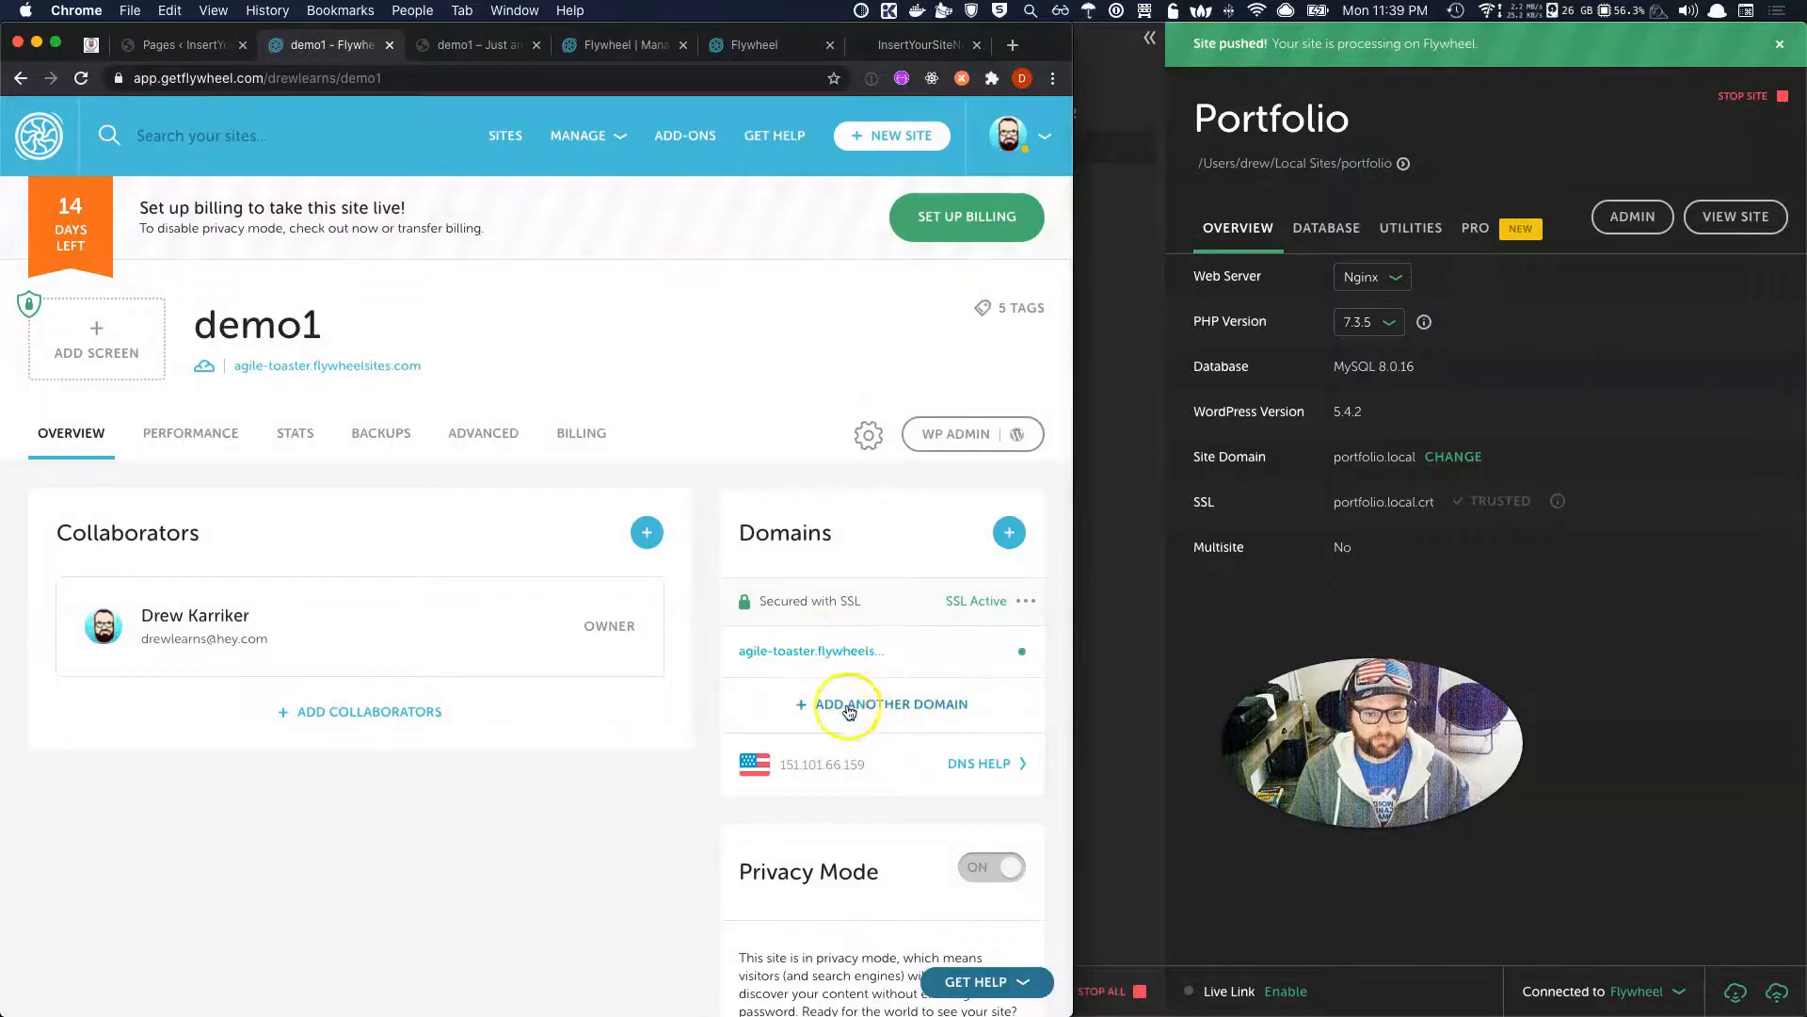
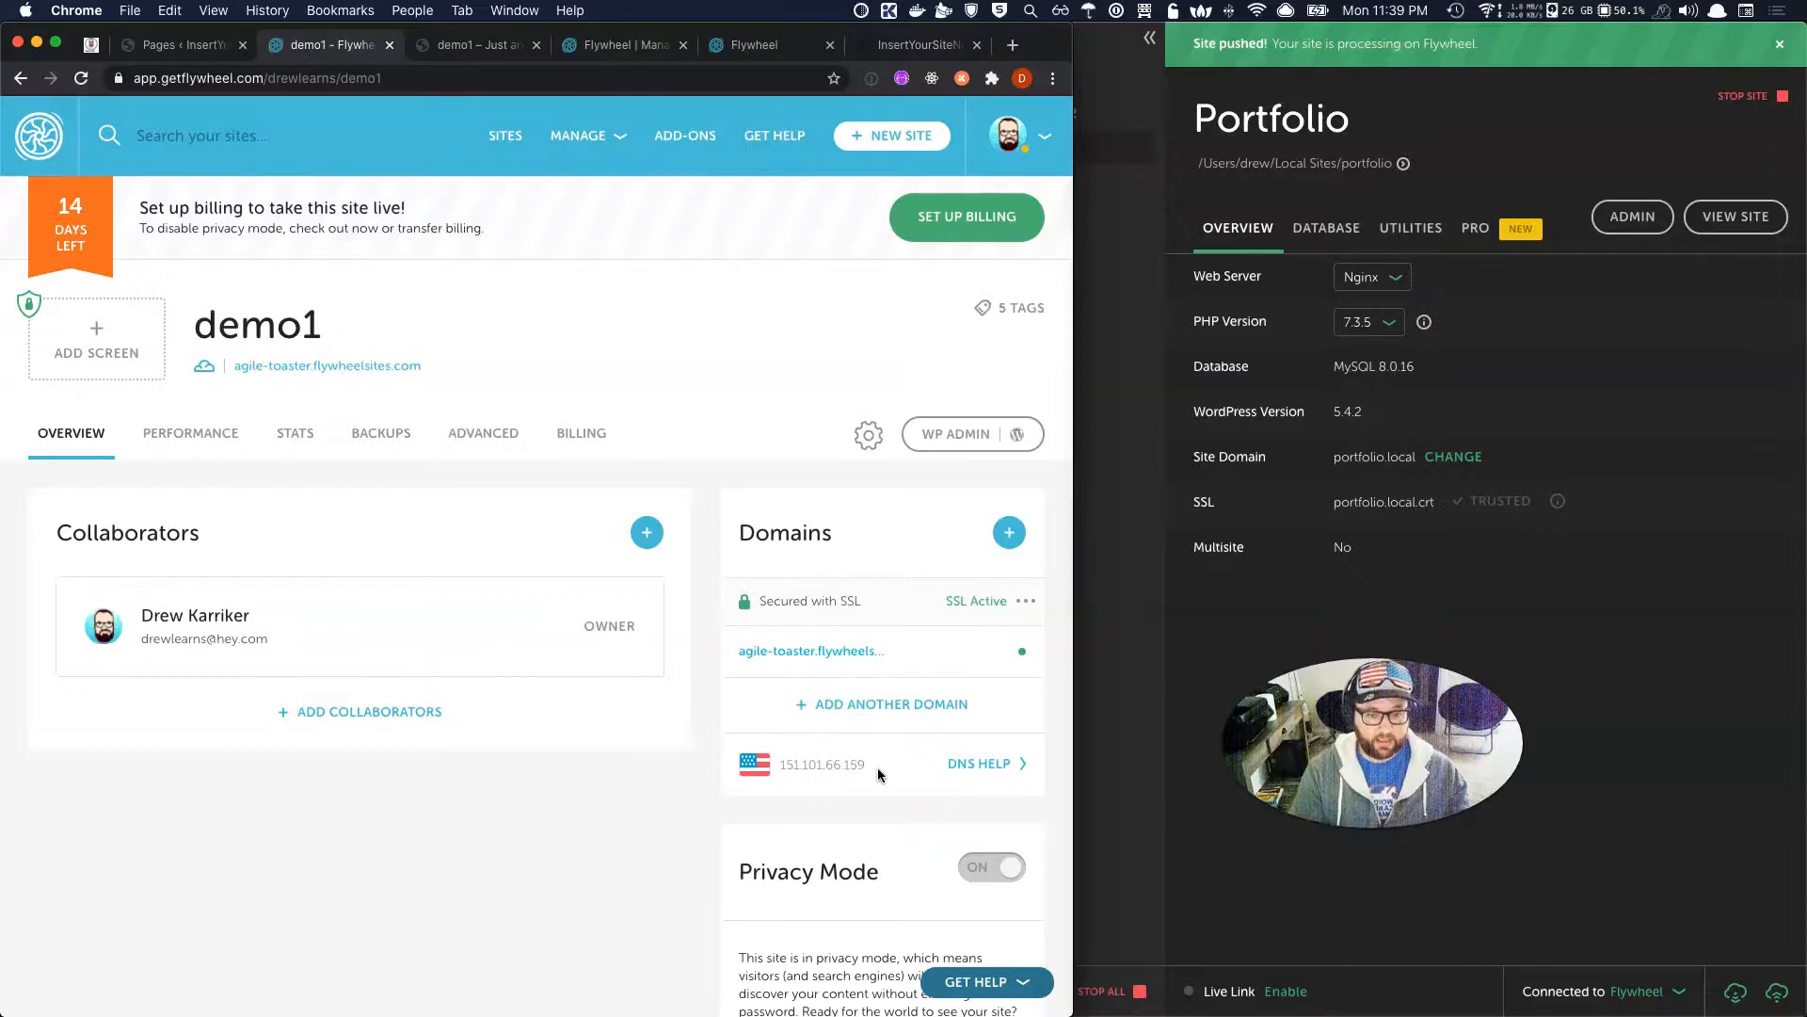
# Look over the site page, briefly open its settings menu, and highlight the demo1 title.
pyautogui.scroll(-5, 878, 770)
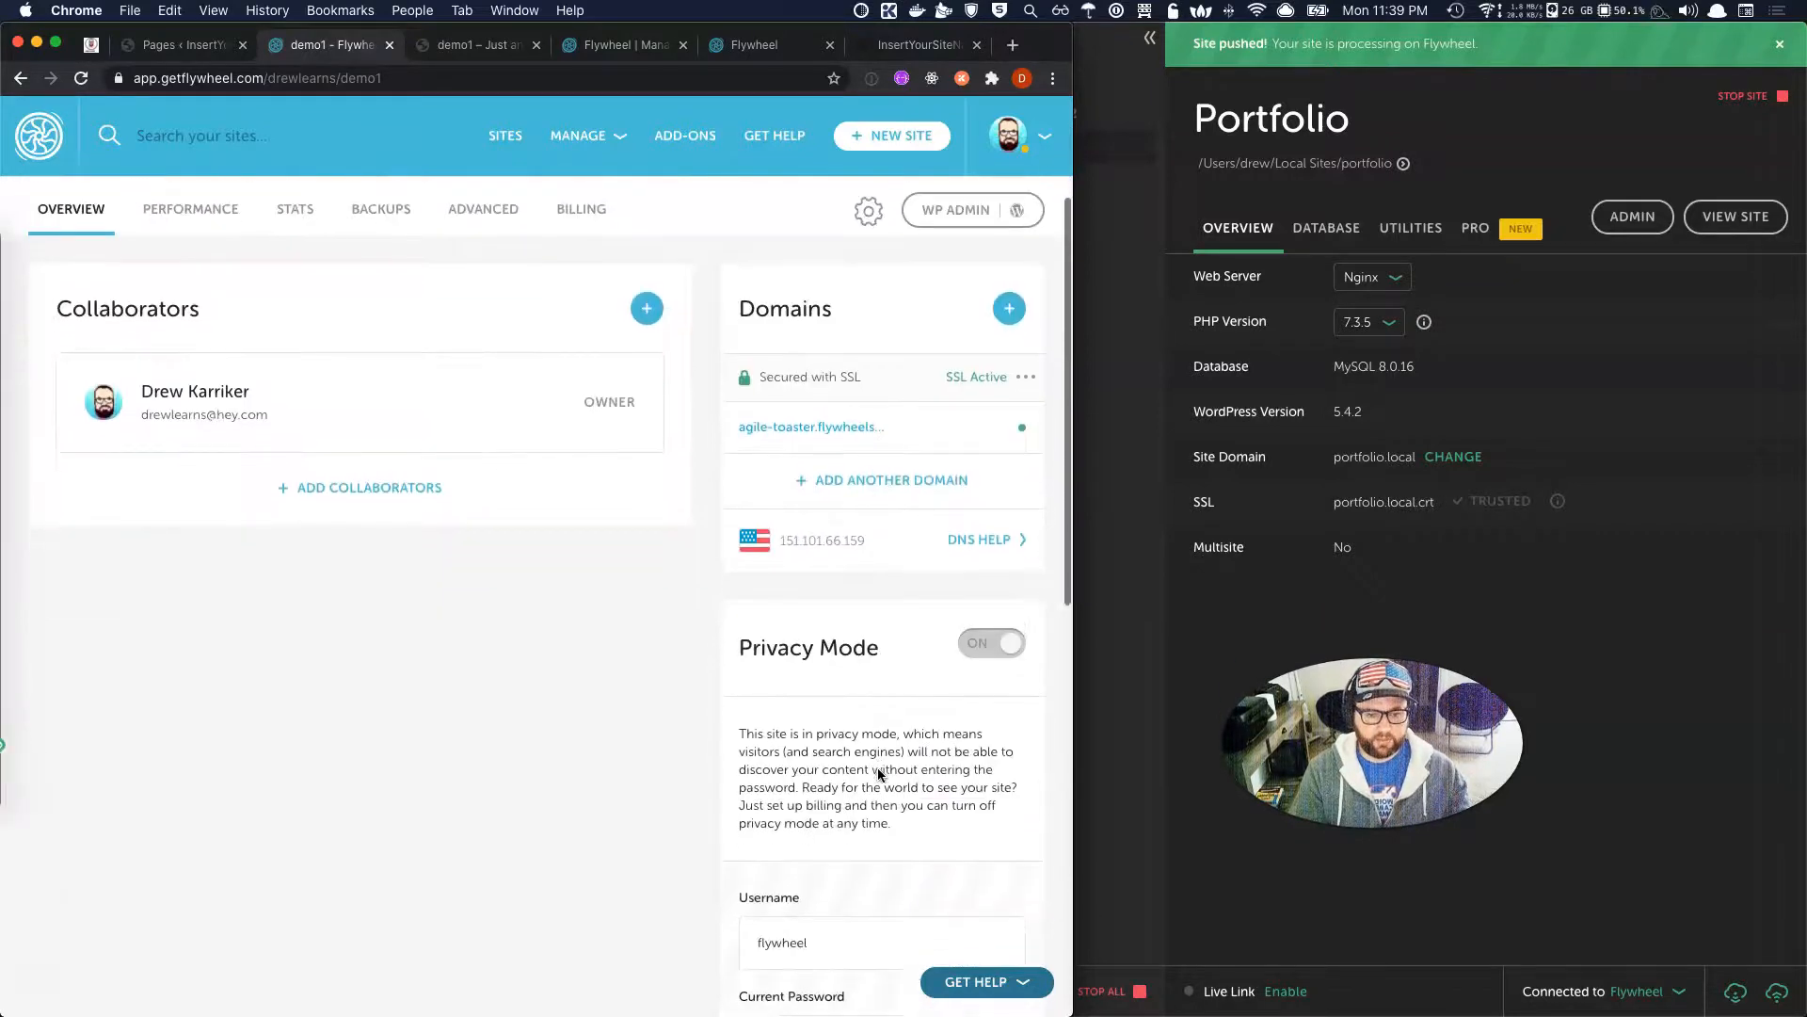
pyautogui.scroll(5, 878, 774)
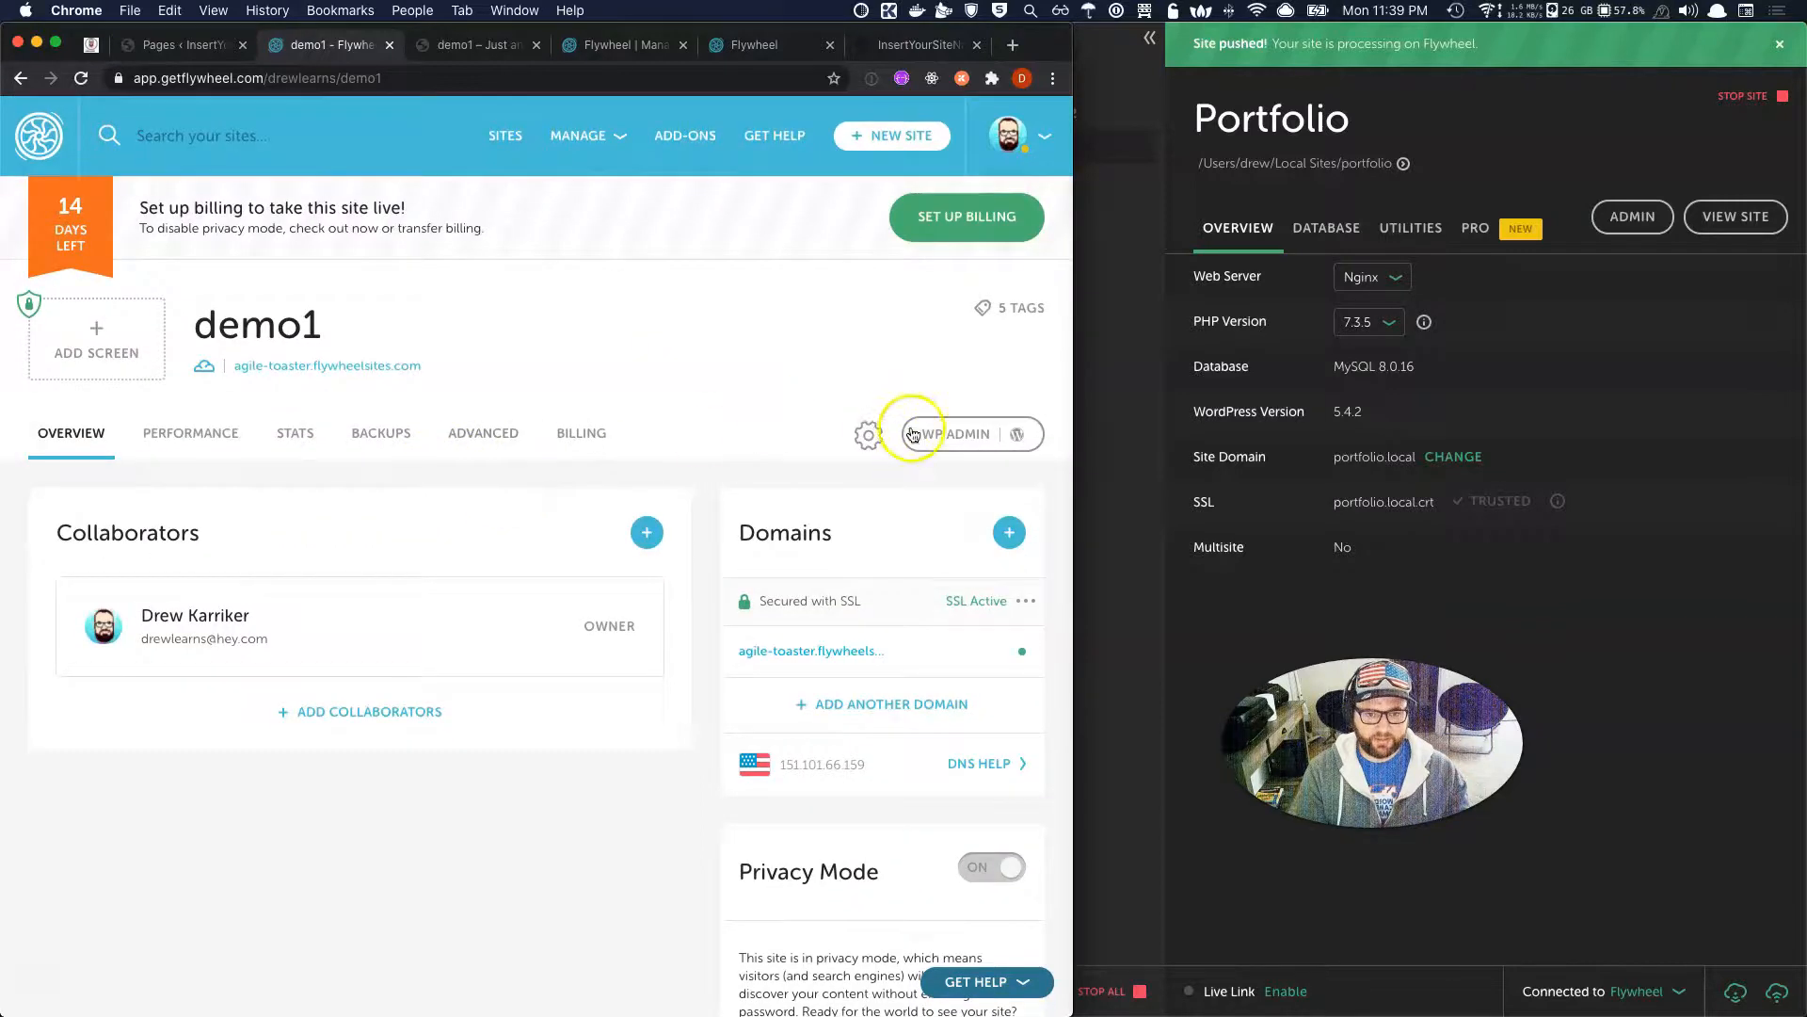
pyautogui.click(866, 435)
pyautogui.click(321, 343)
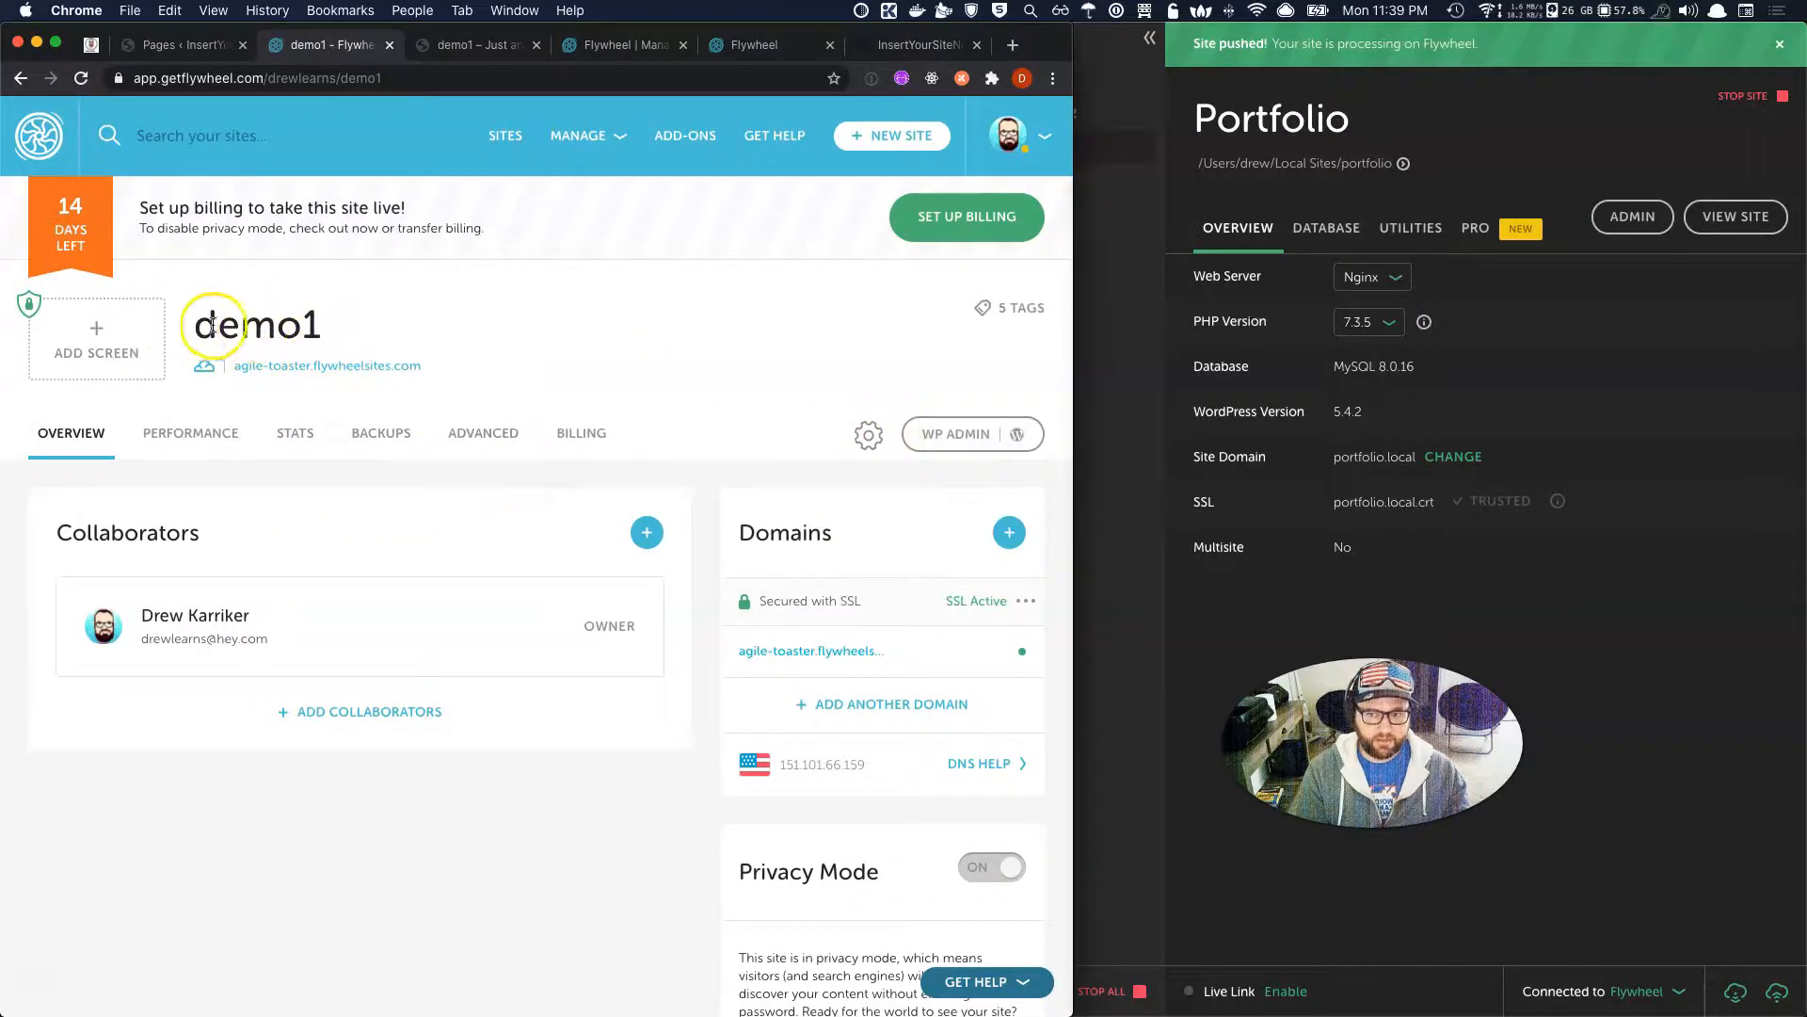
pyautogui.moveTo(192, 325); pyautogui.dragTo(336, 331)
# Replace the site name demo1 with Drew via Change site name, then open the site image options.
pyautogui.click(868, 434)
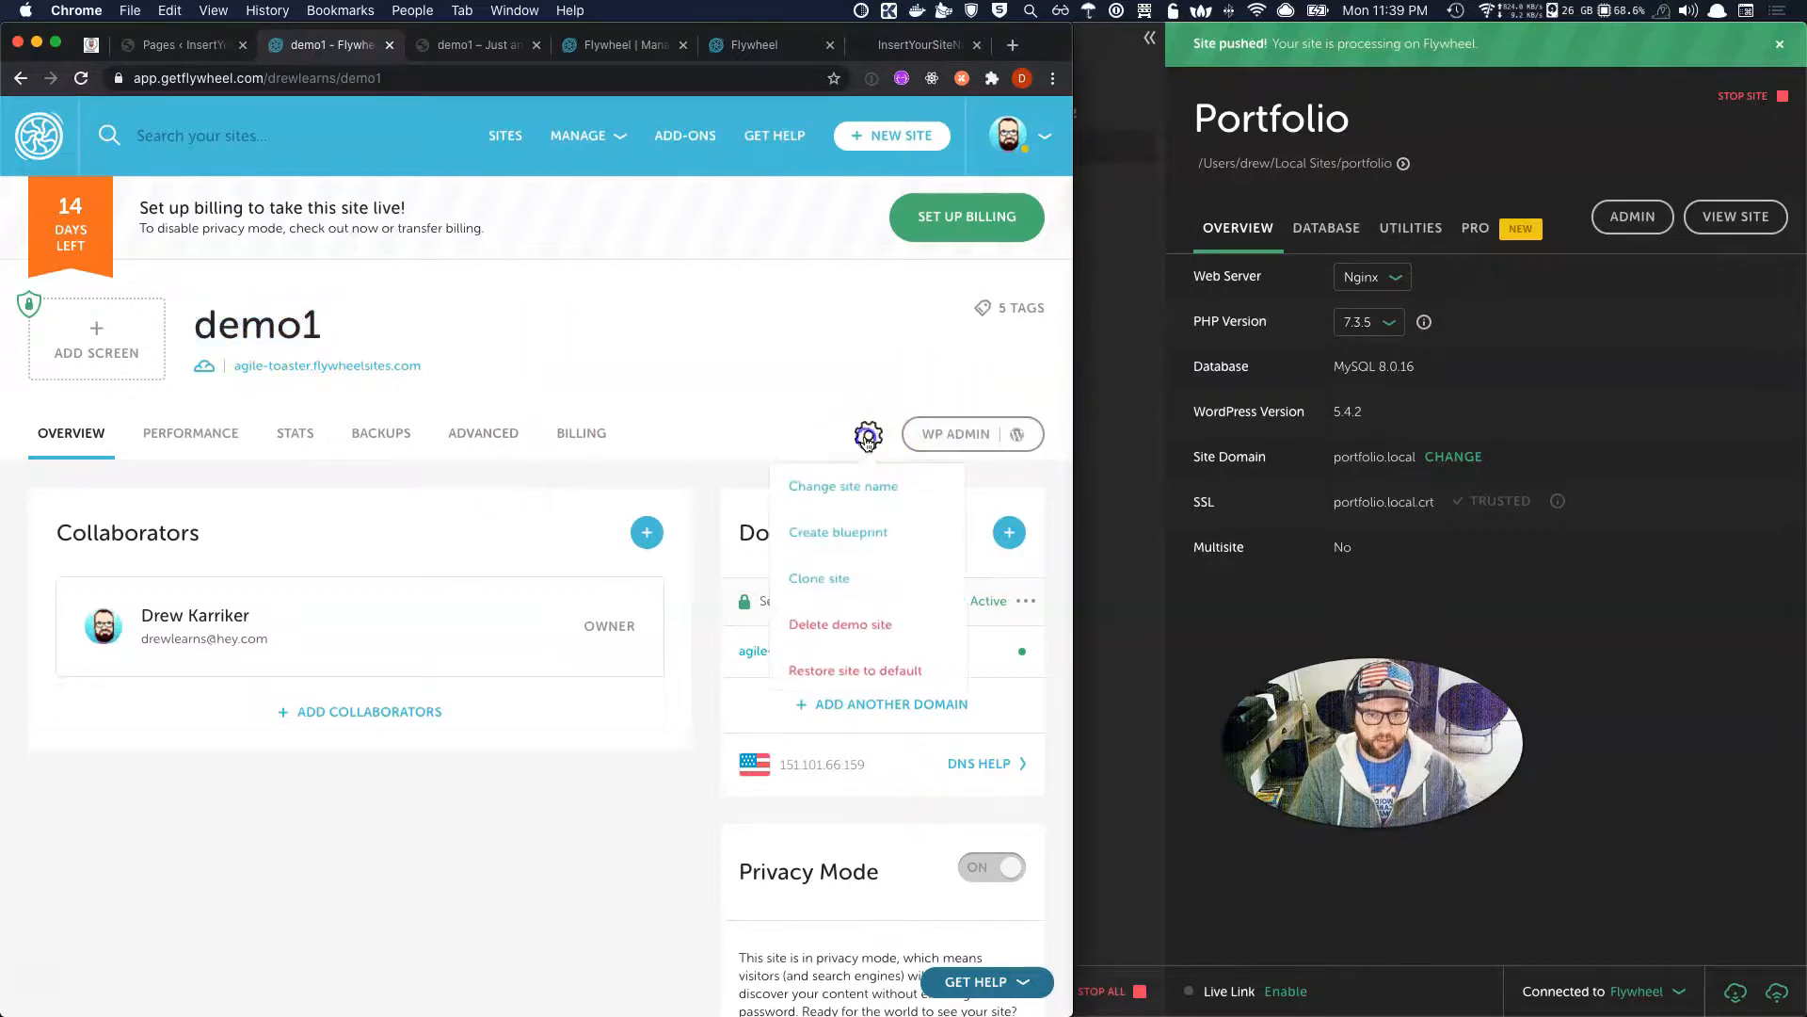
pyautogui.click(868, 493)
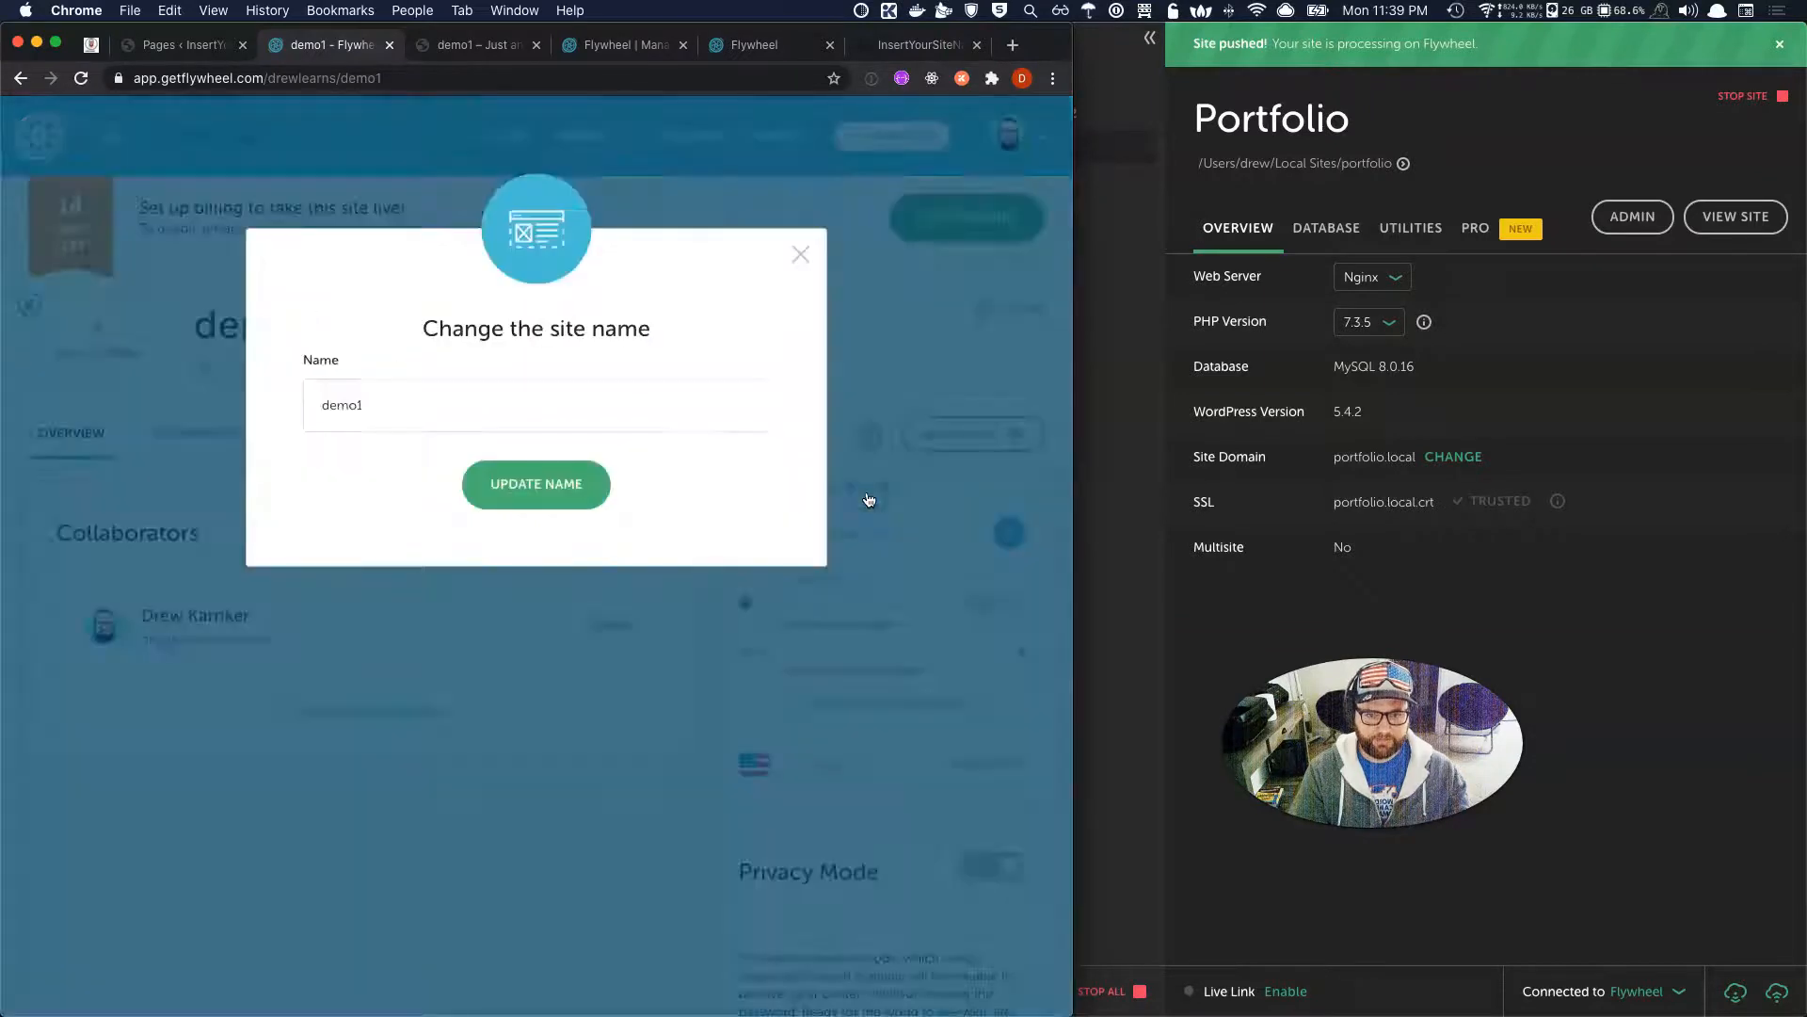
pyautogui.click(493, 358)
pyautogui.press('super+a')
pyautogui.press('BackSpace')
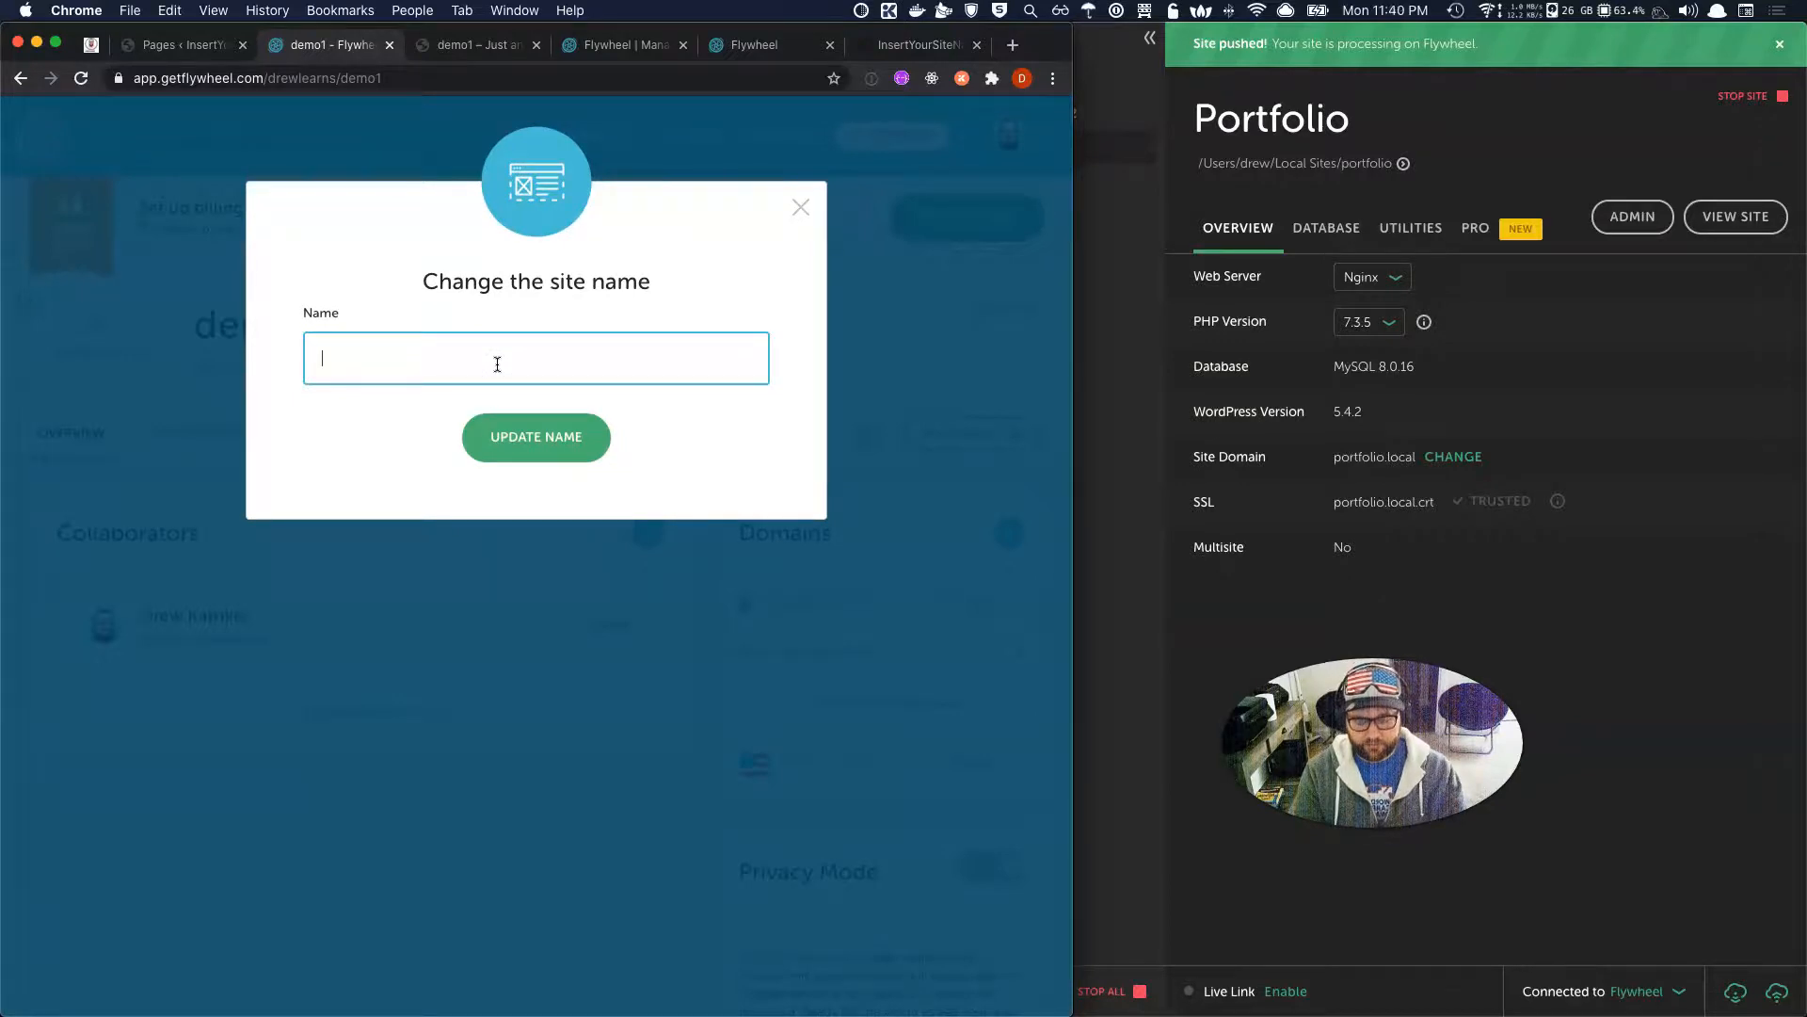
pyautogui.click(480, 444)
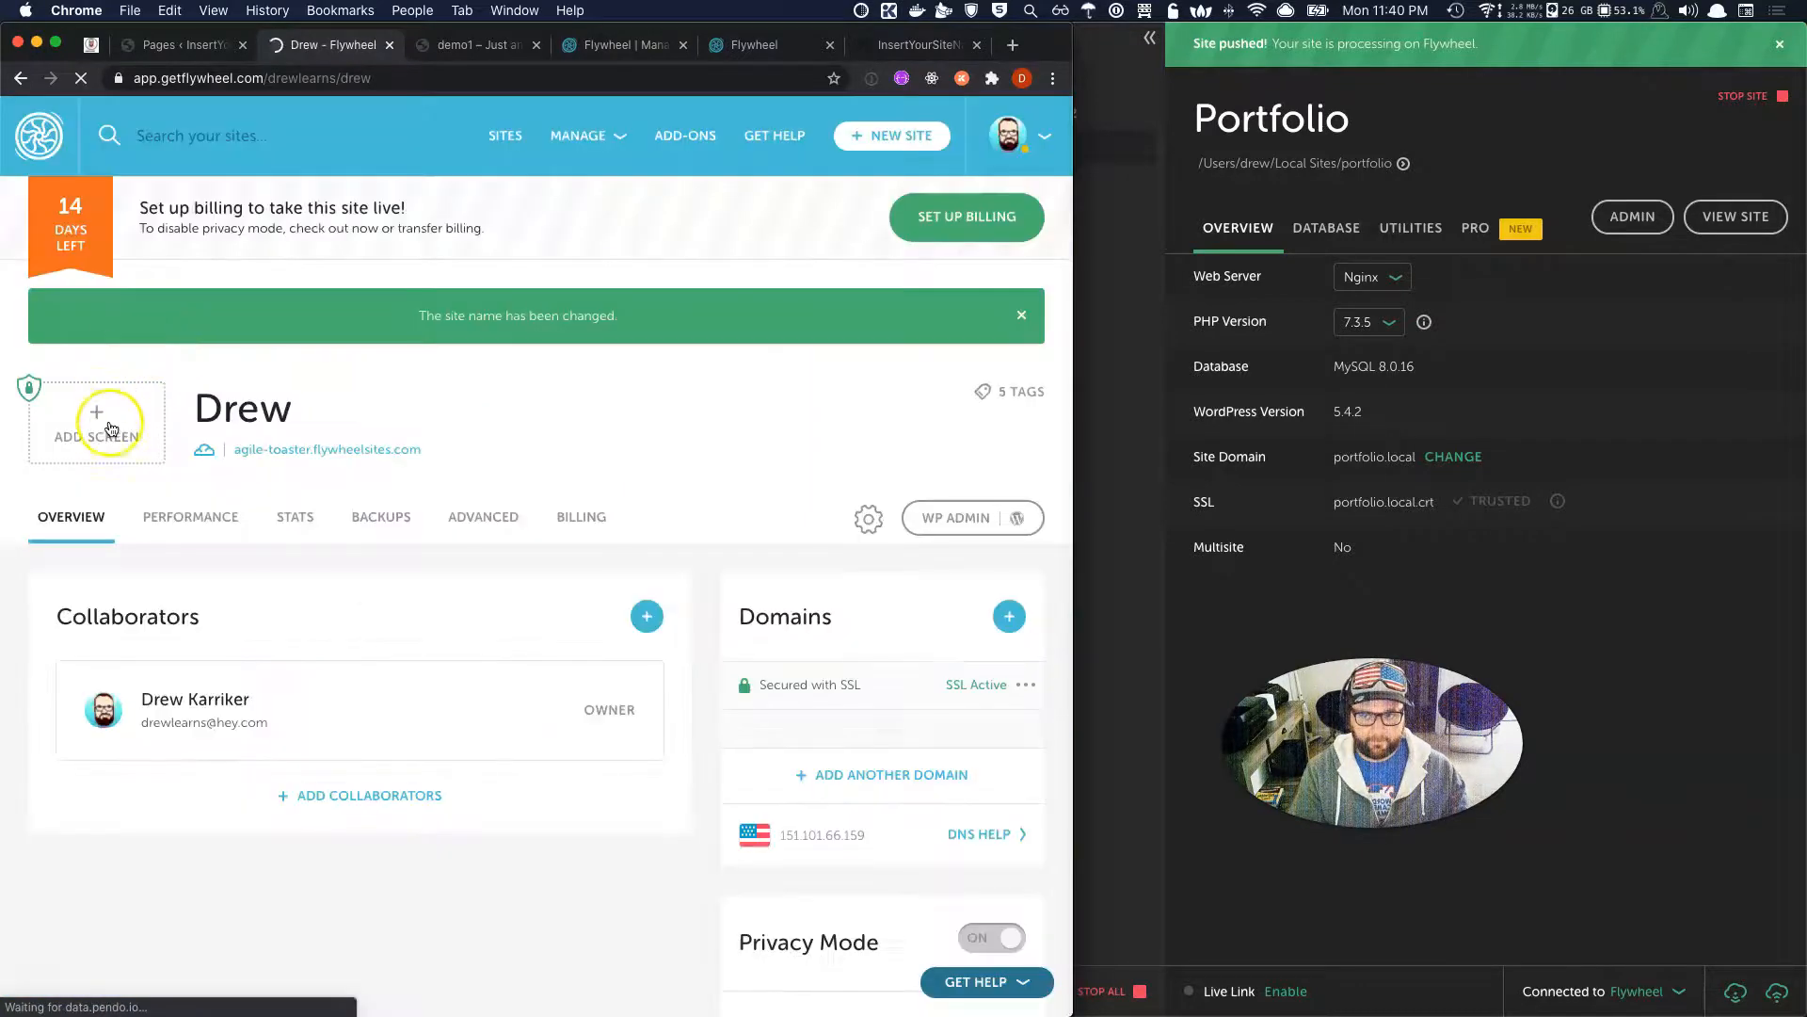
pyautogui.click(104, 428)
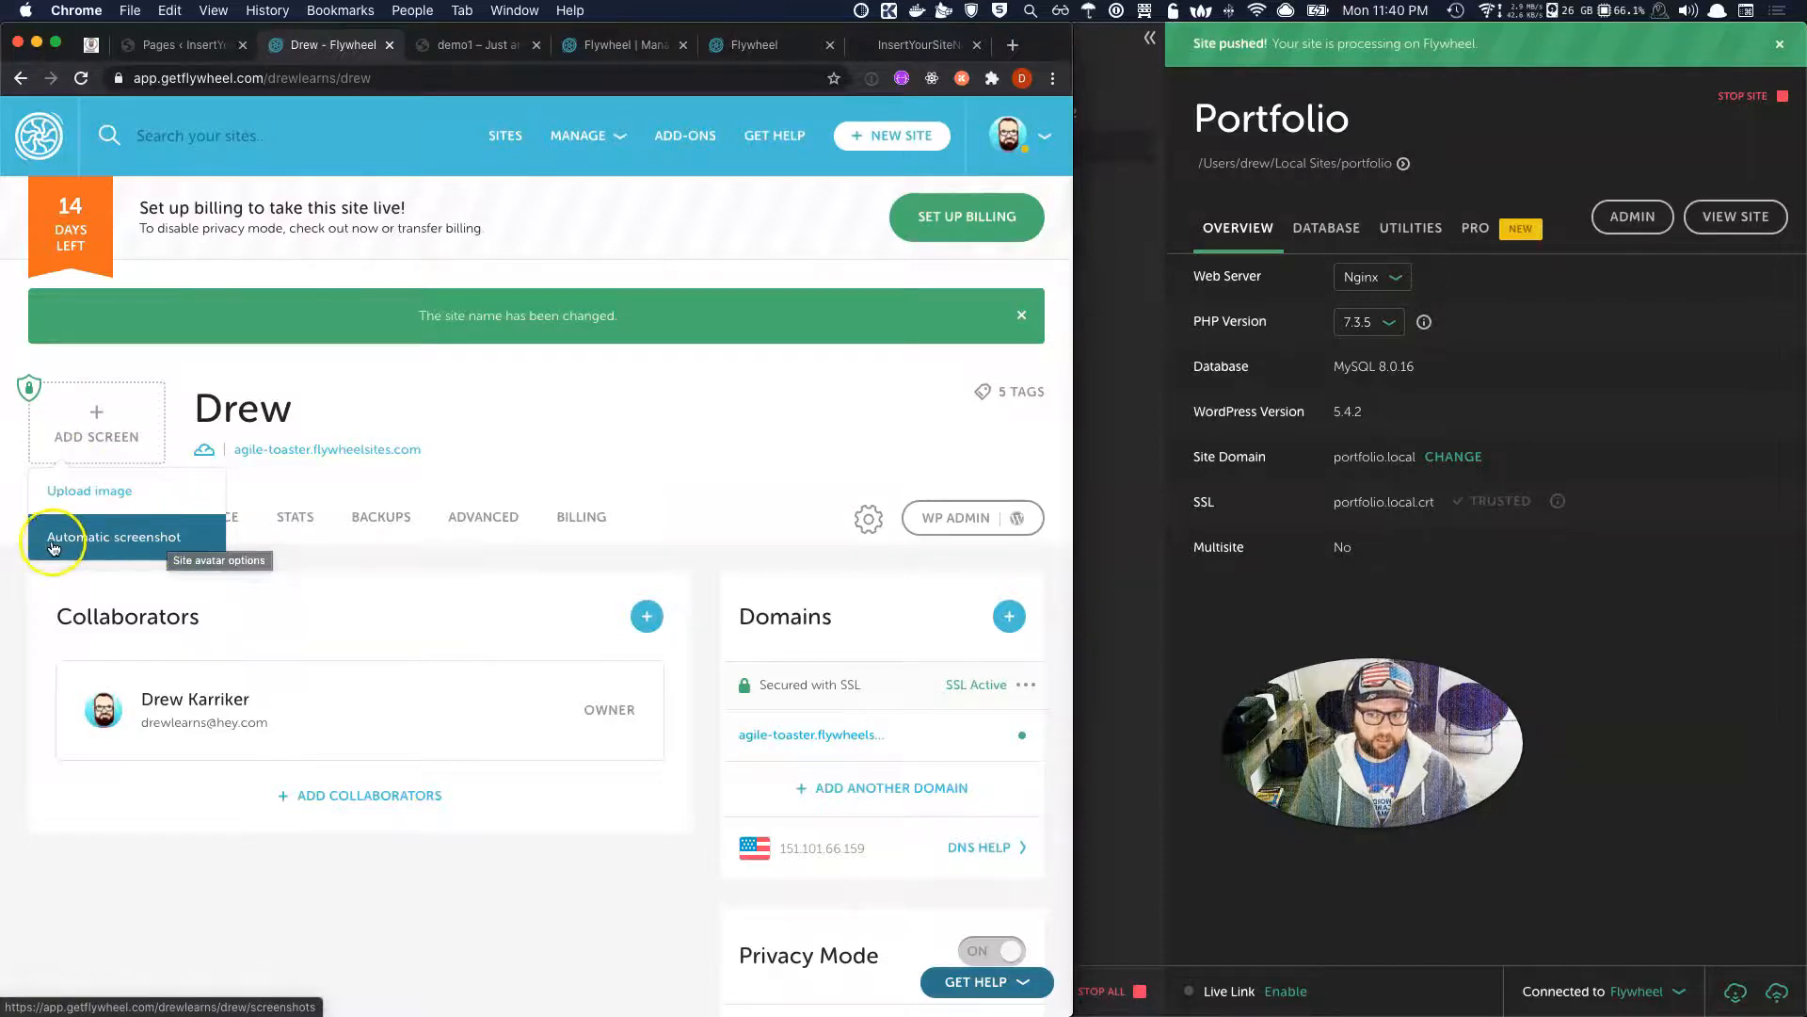
# Review the Drew site's Performance insights.
pyautogui.click(182, 547)
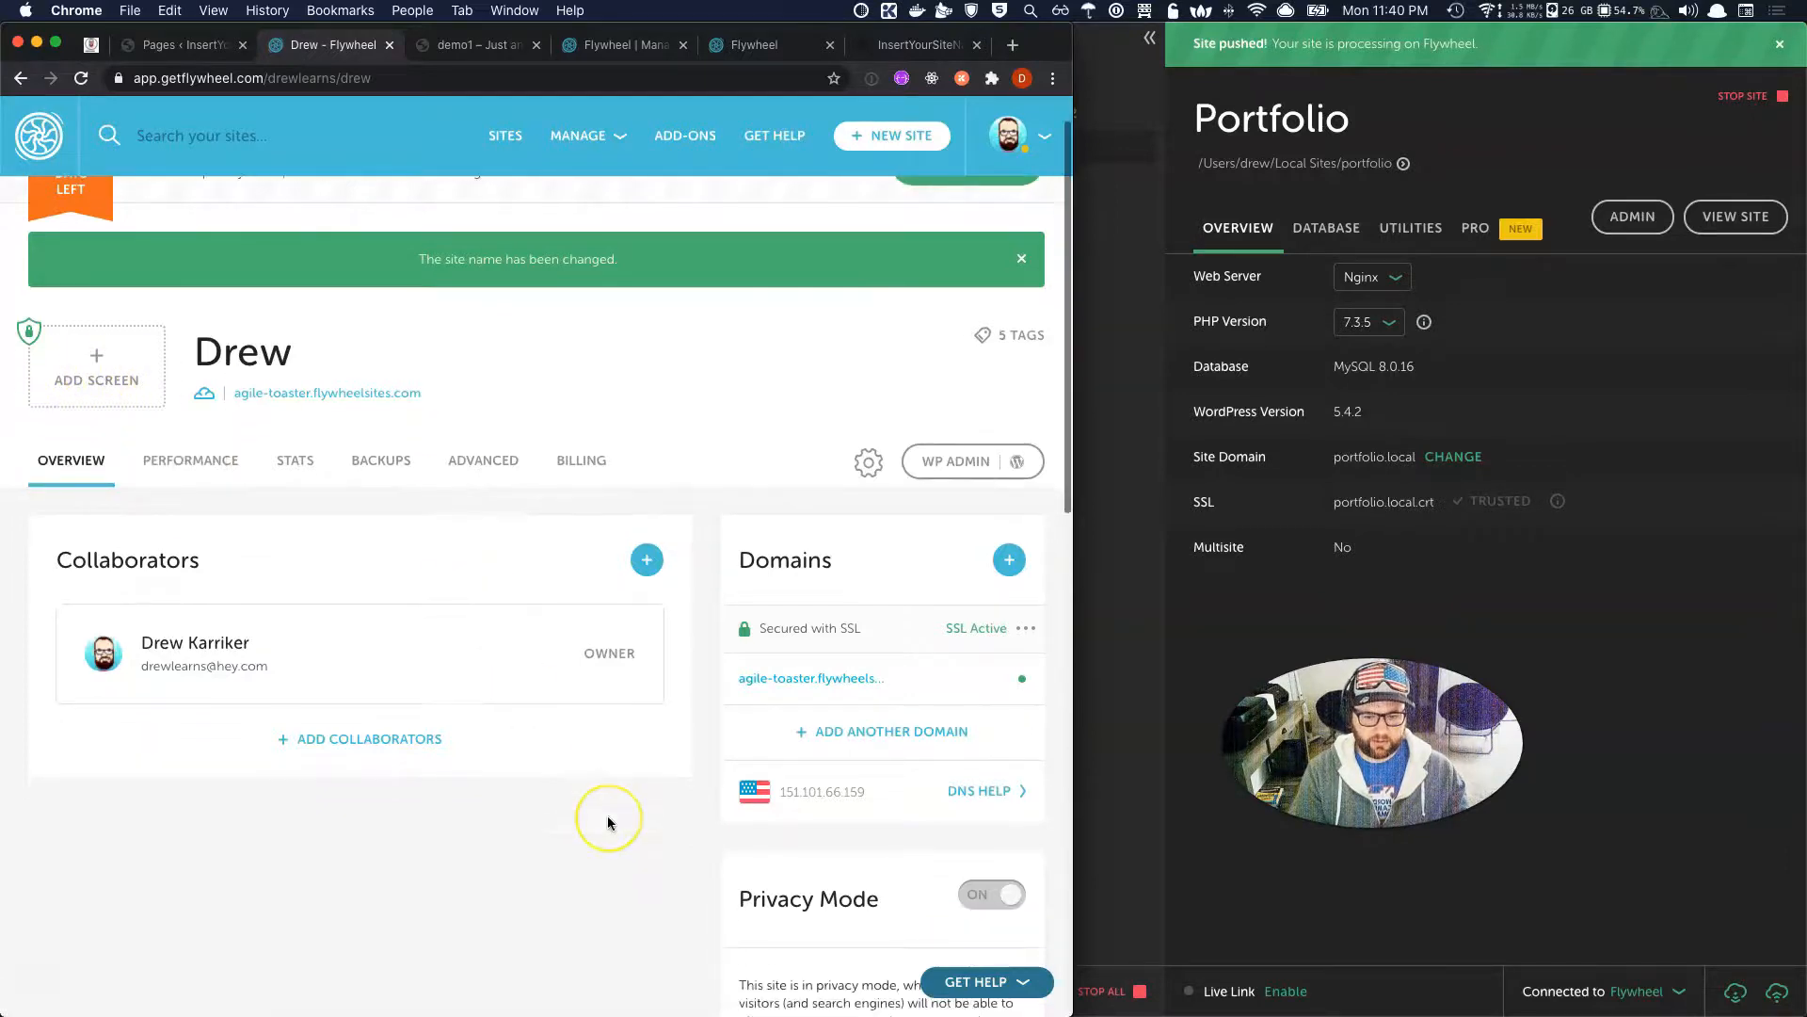
pyautogui.scroll(-3, 602, 817)
pyautogui.scroll(3, 608, 823)
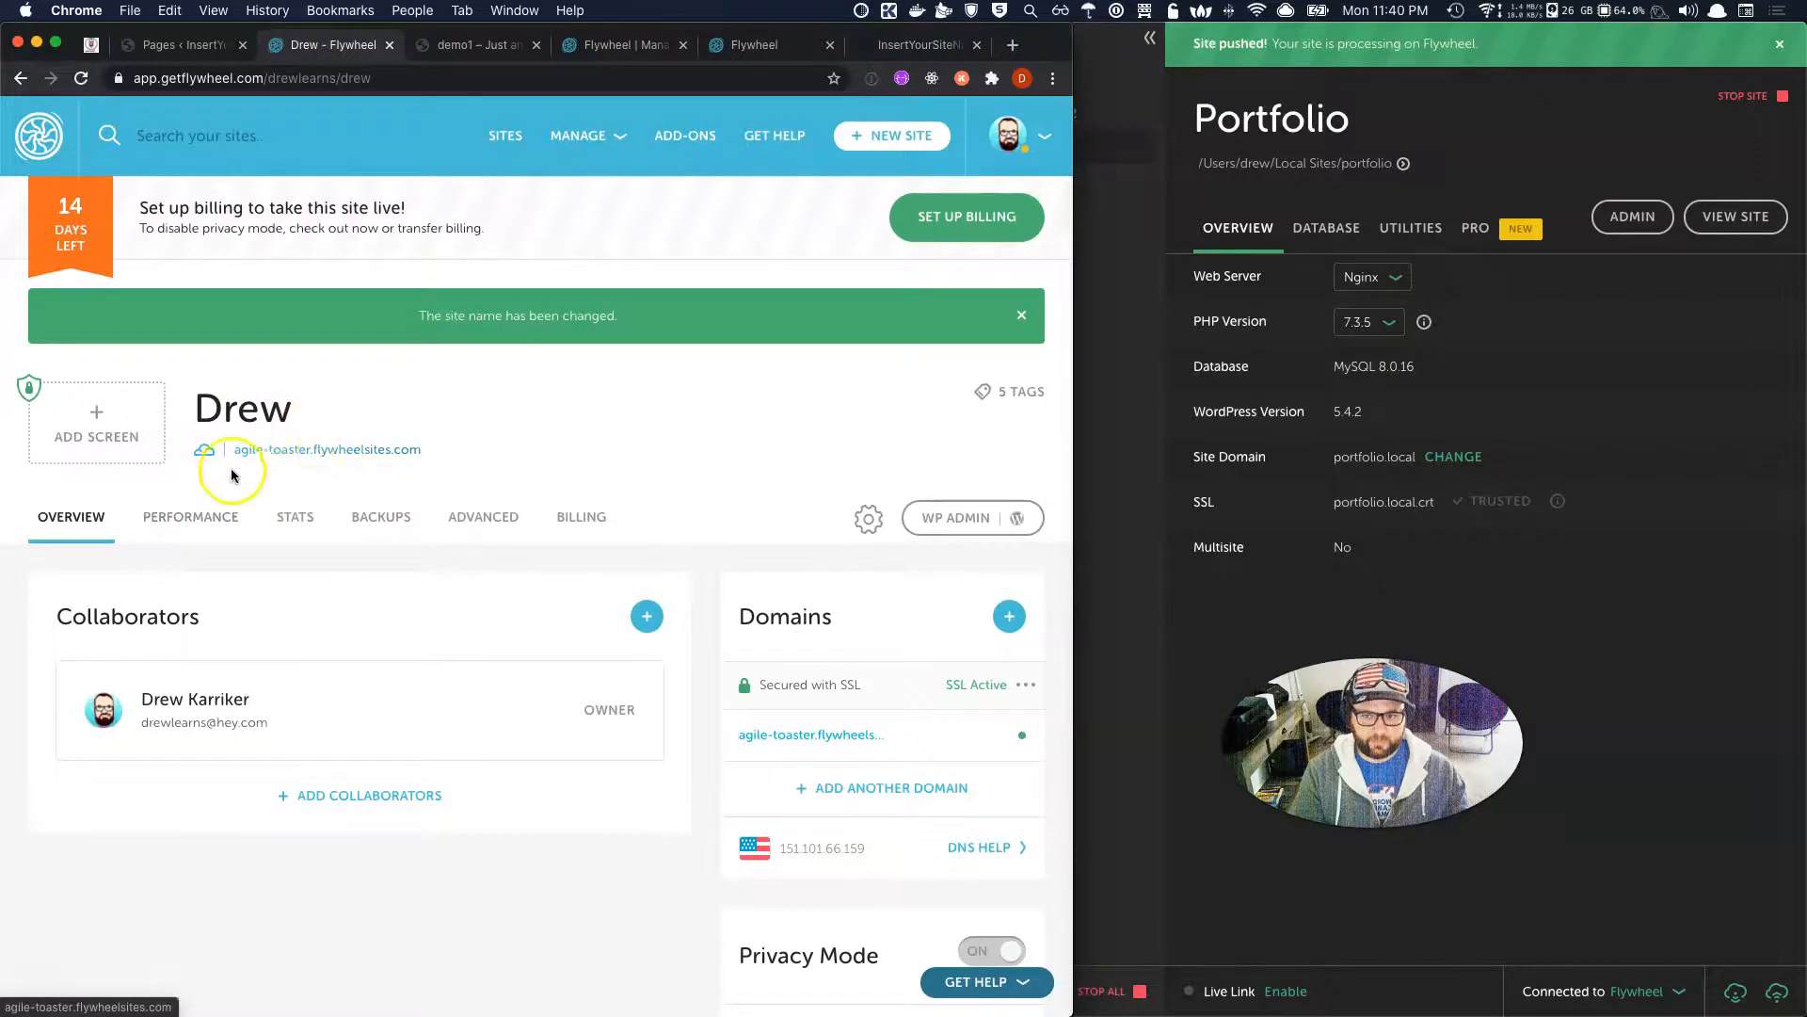
pyautogui.click(230, 514)
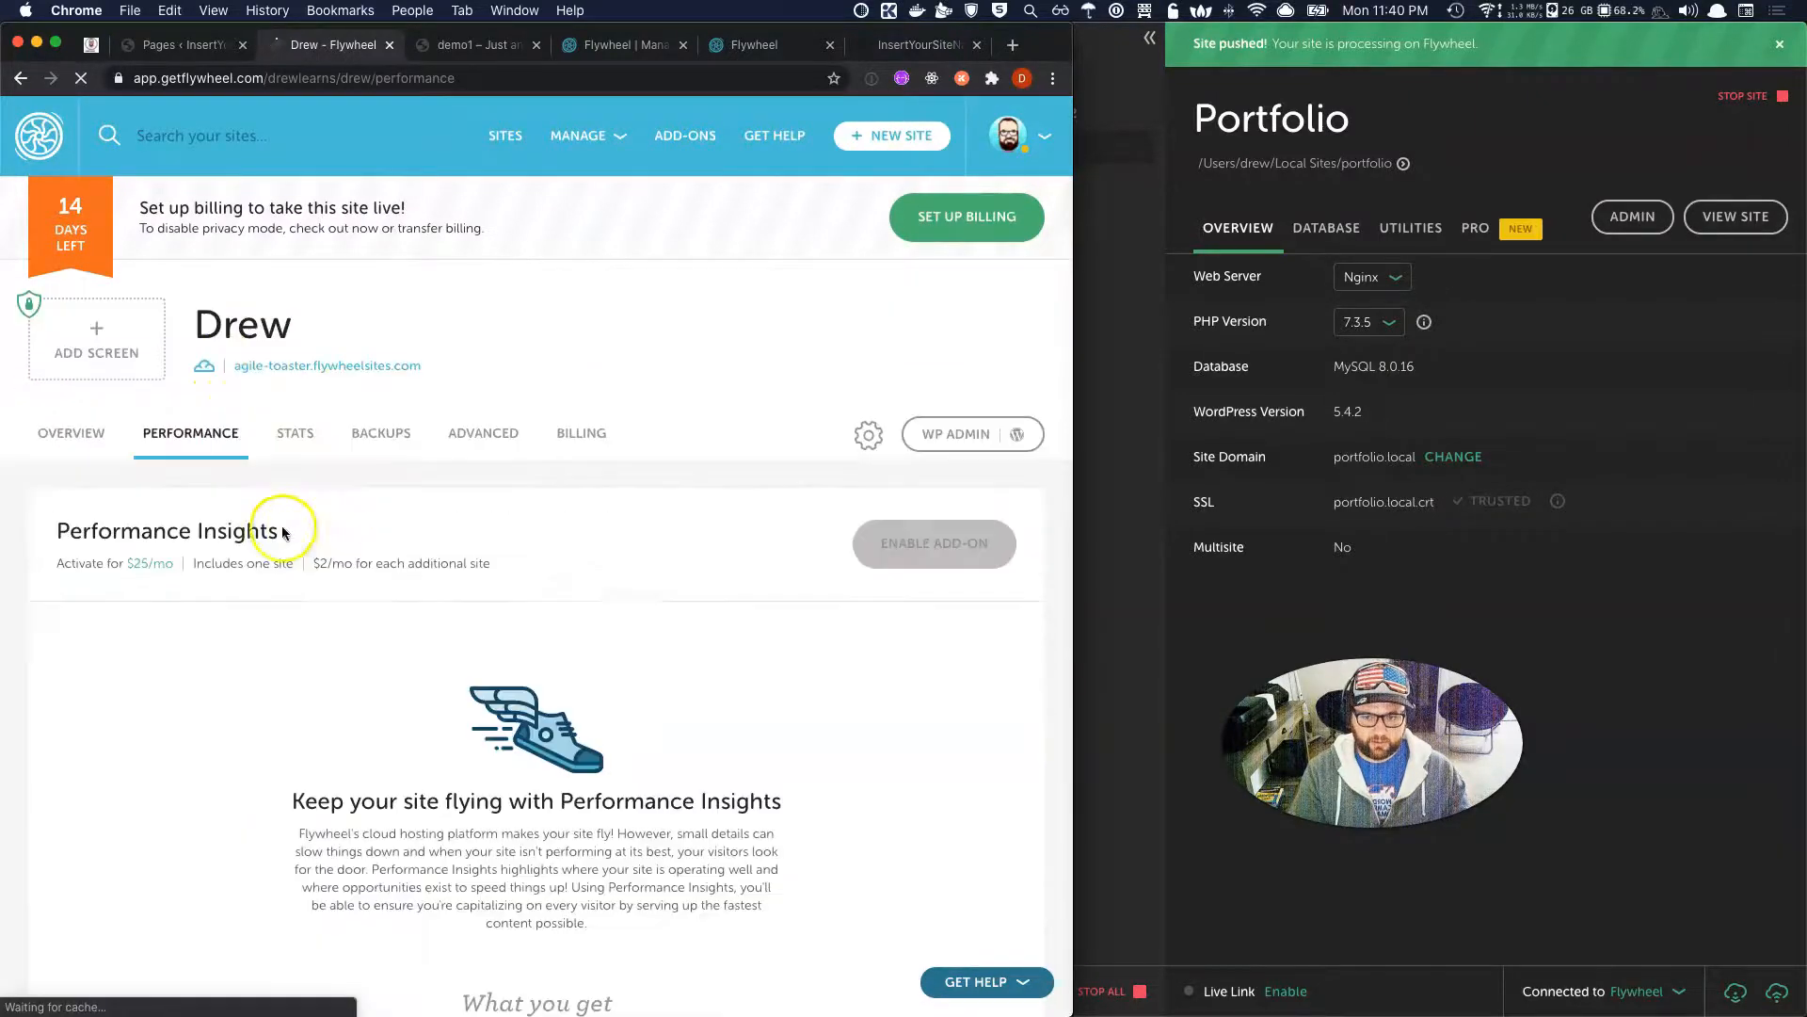
# Scroll through the Advanced settings, then open the Backups list.
pyautogui.click(465, 433)
pyautogui.scroll(-15, 444, 559)
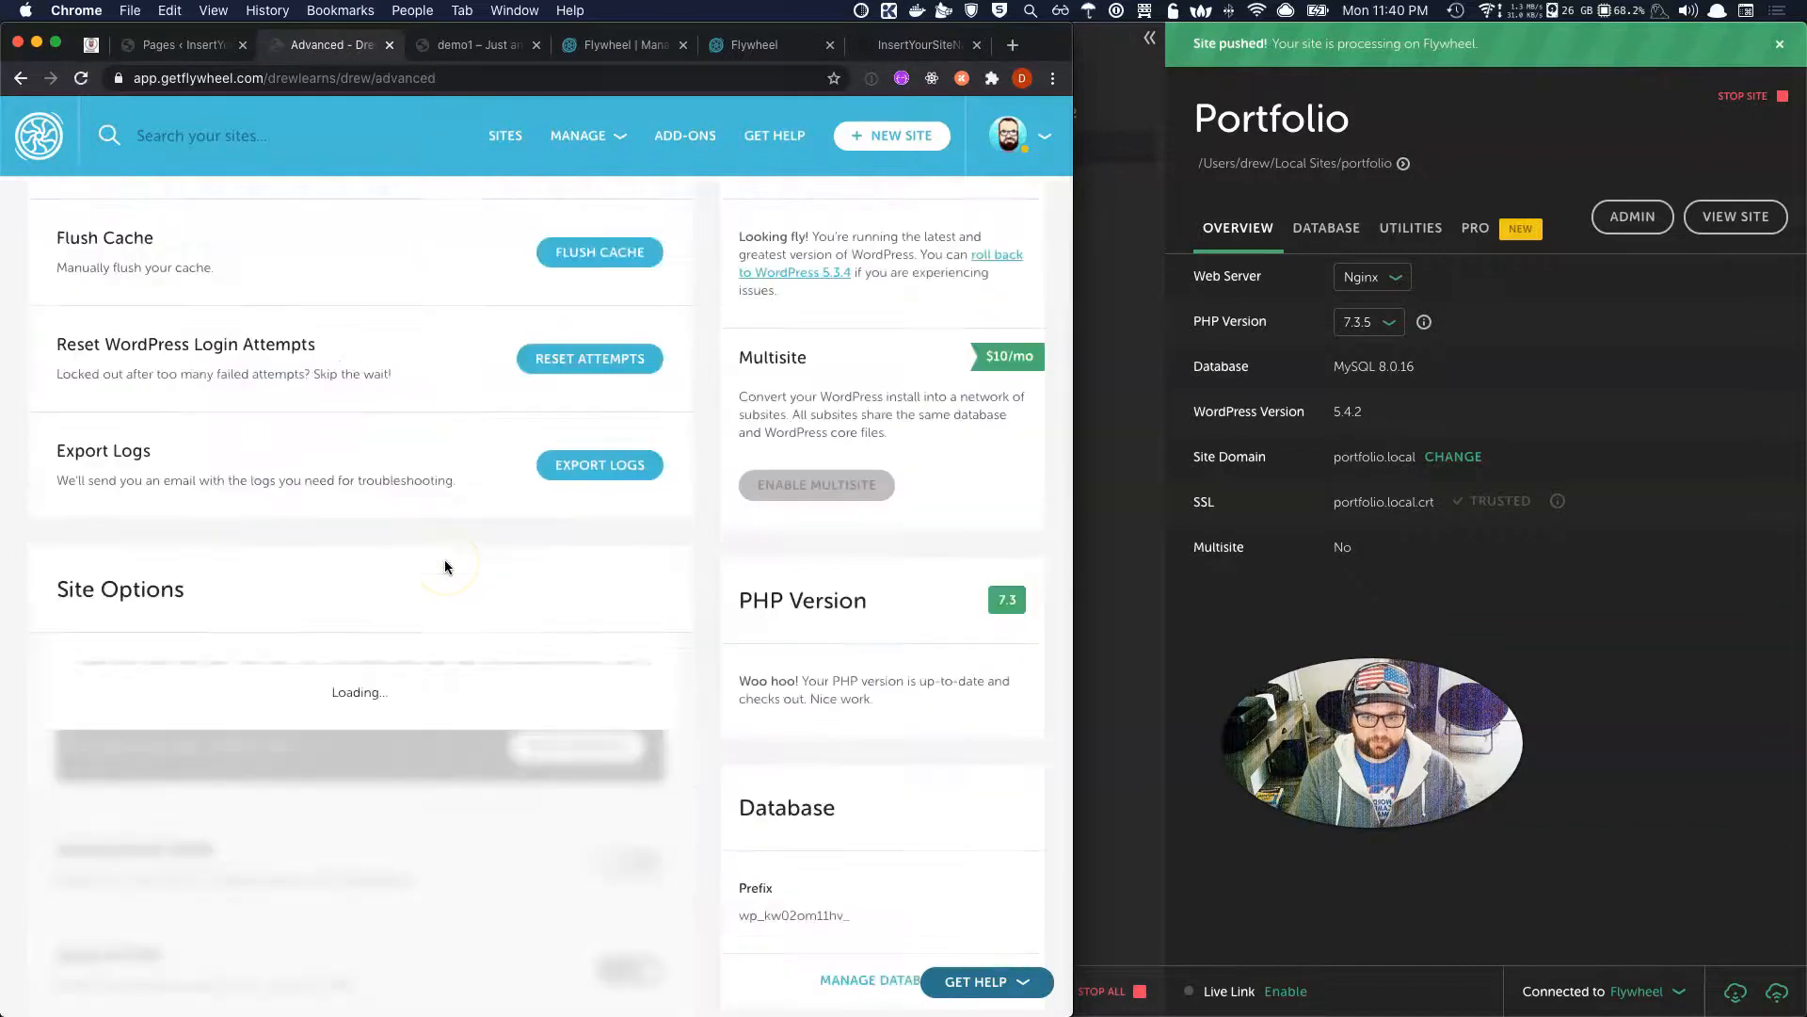
pyautogui.scroll(5, 444, 559)
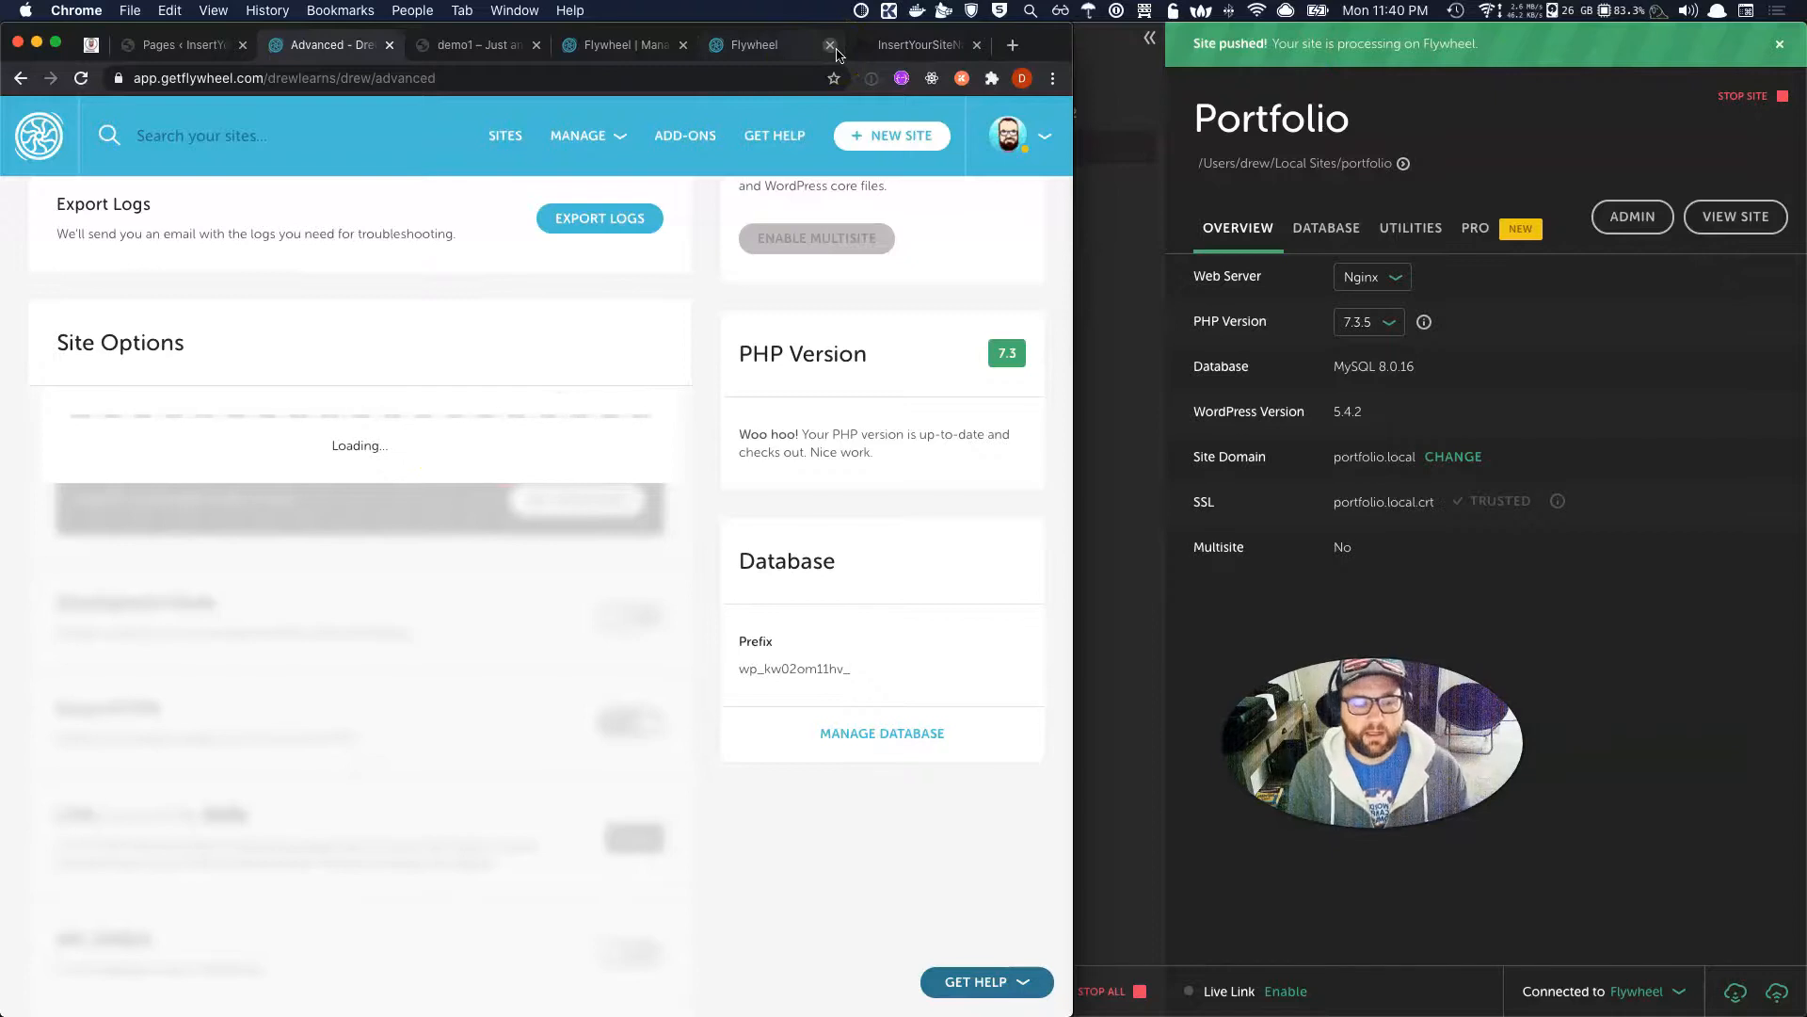
pyautogui.scroll(10, 577, 266)
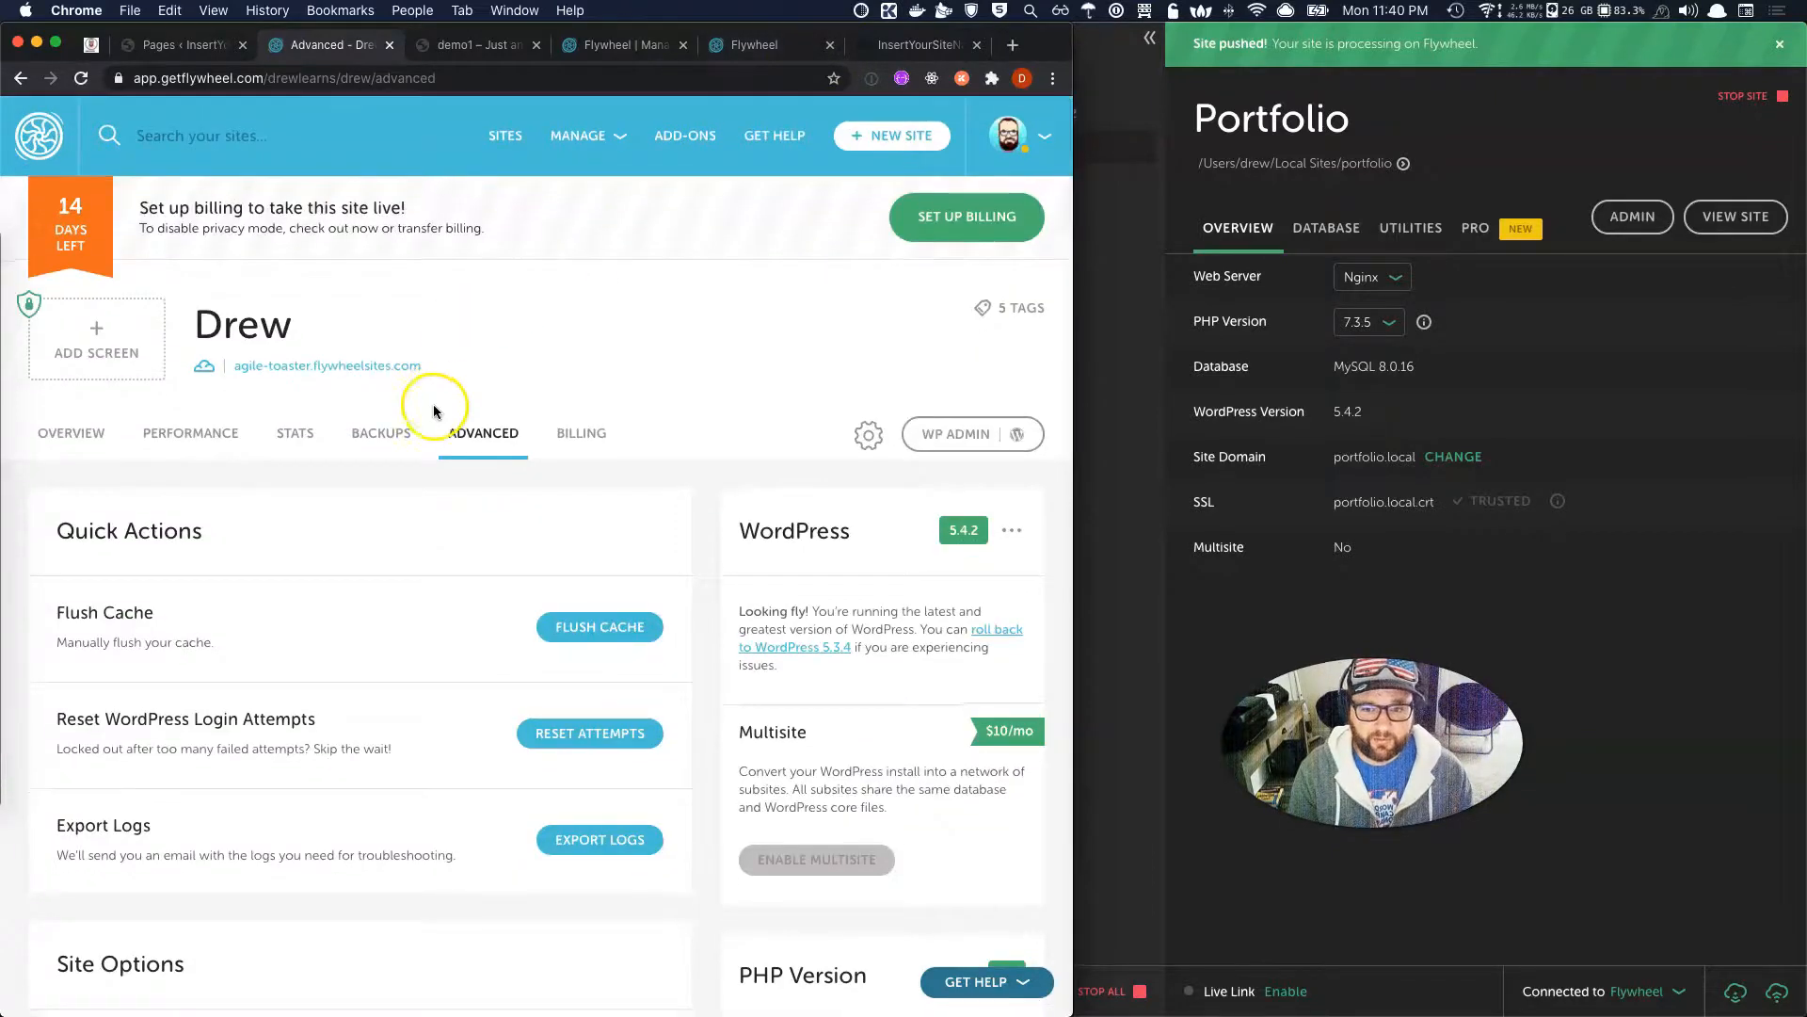
pyautogui.click(380, 448)
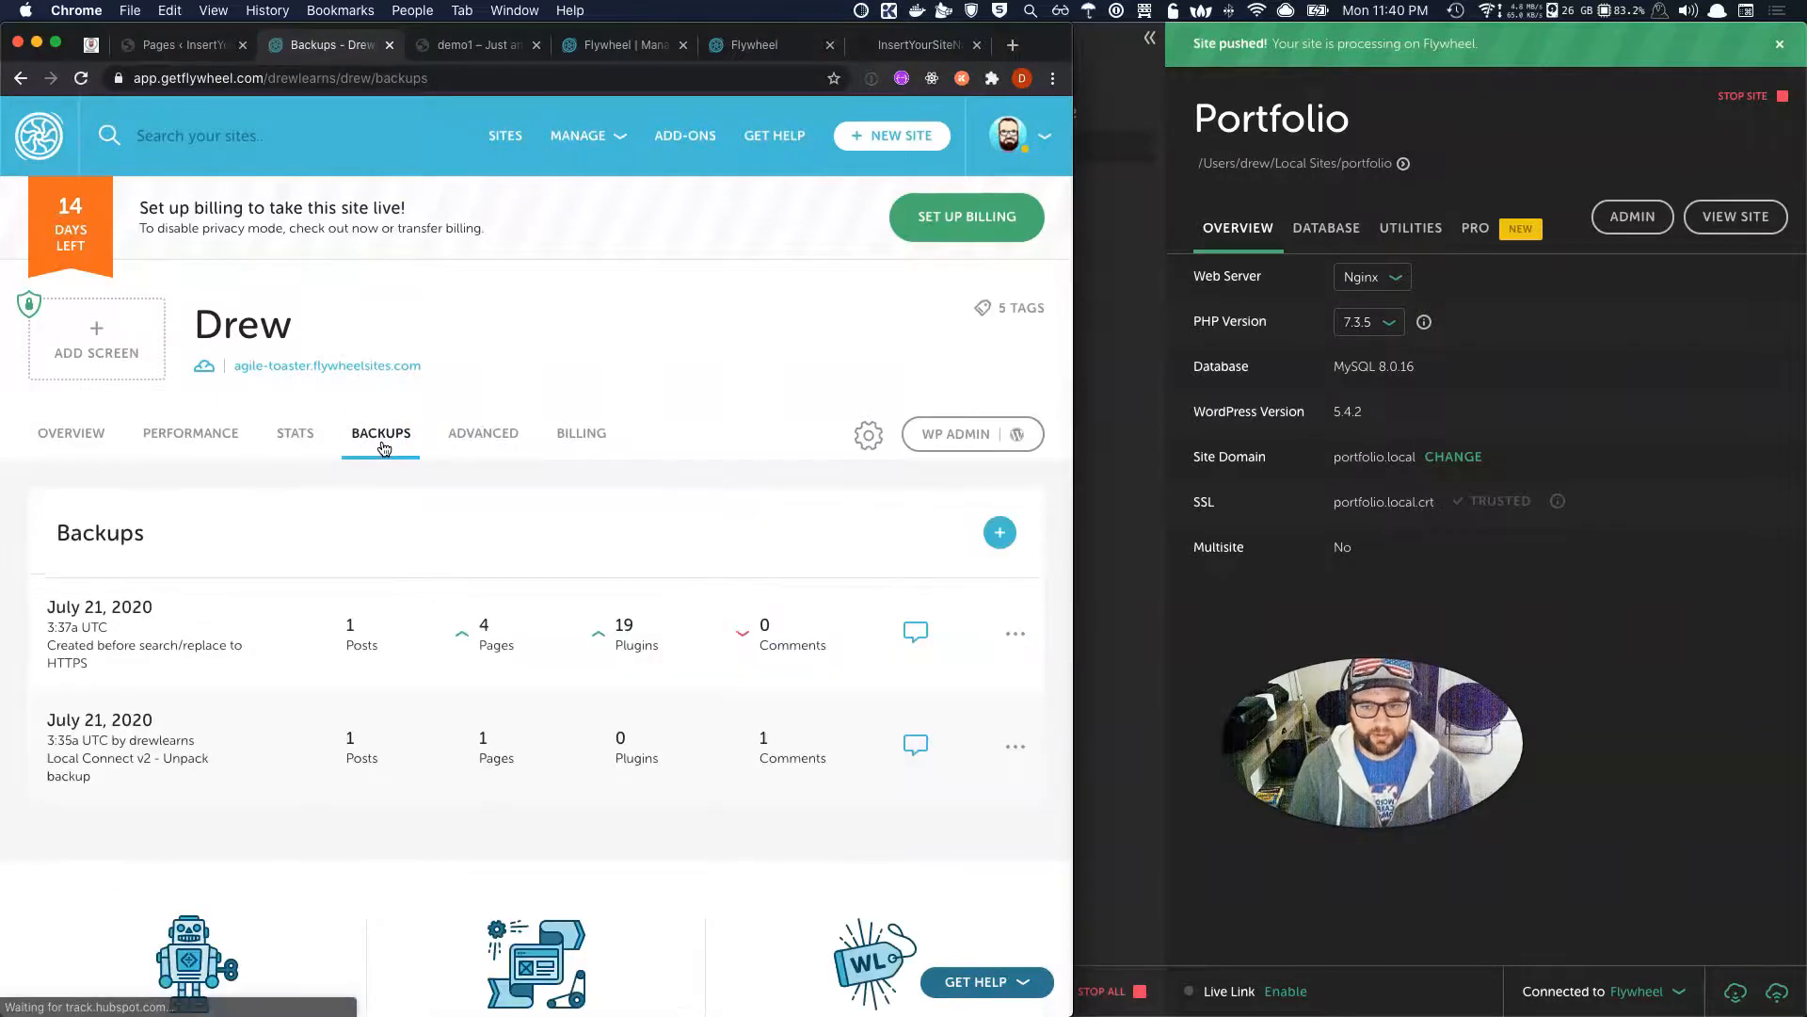
# Highlight the backup note about HTTPS, then scroll through the site's Overview.
pyautogui.moveTo(79, 659); pyautogui.dragTo(33, 643)
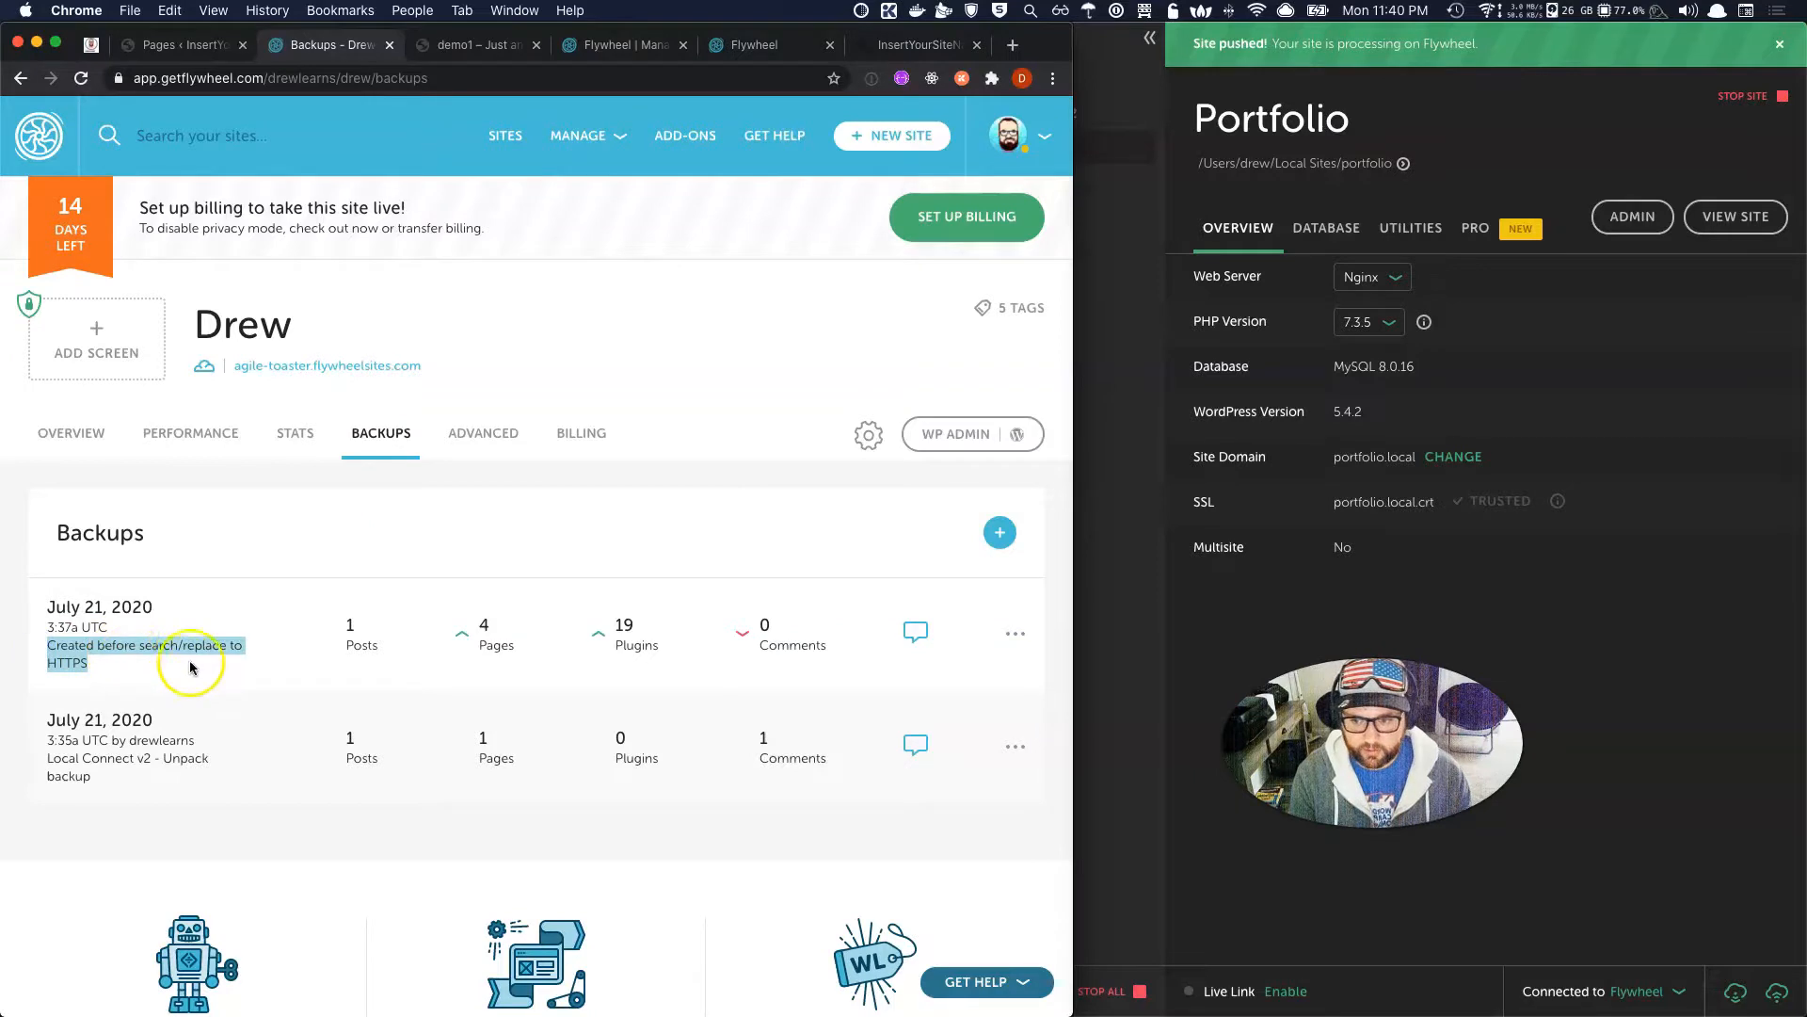
pyautogui.click(109, 666)
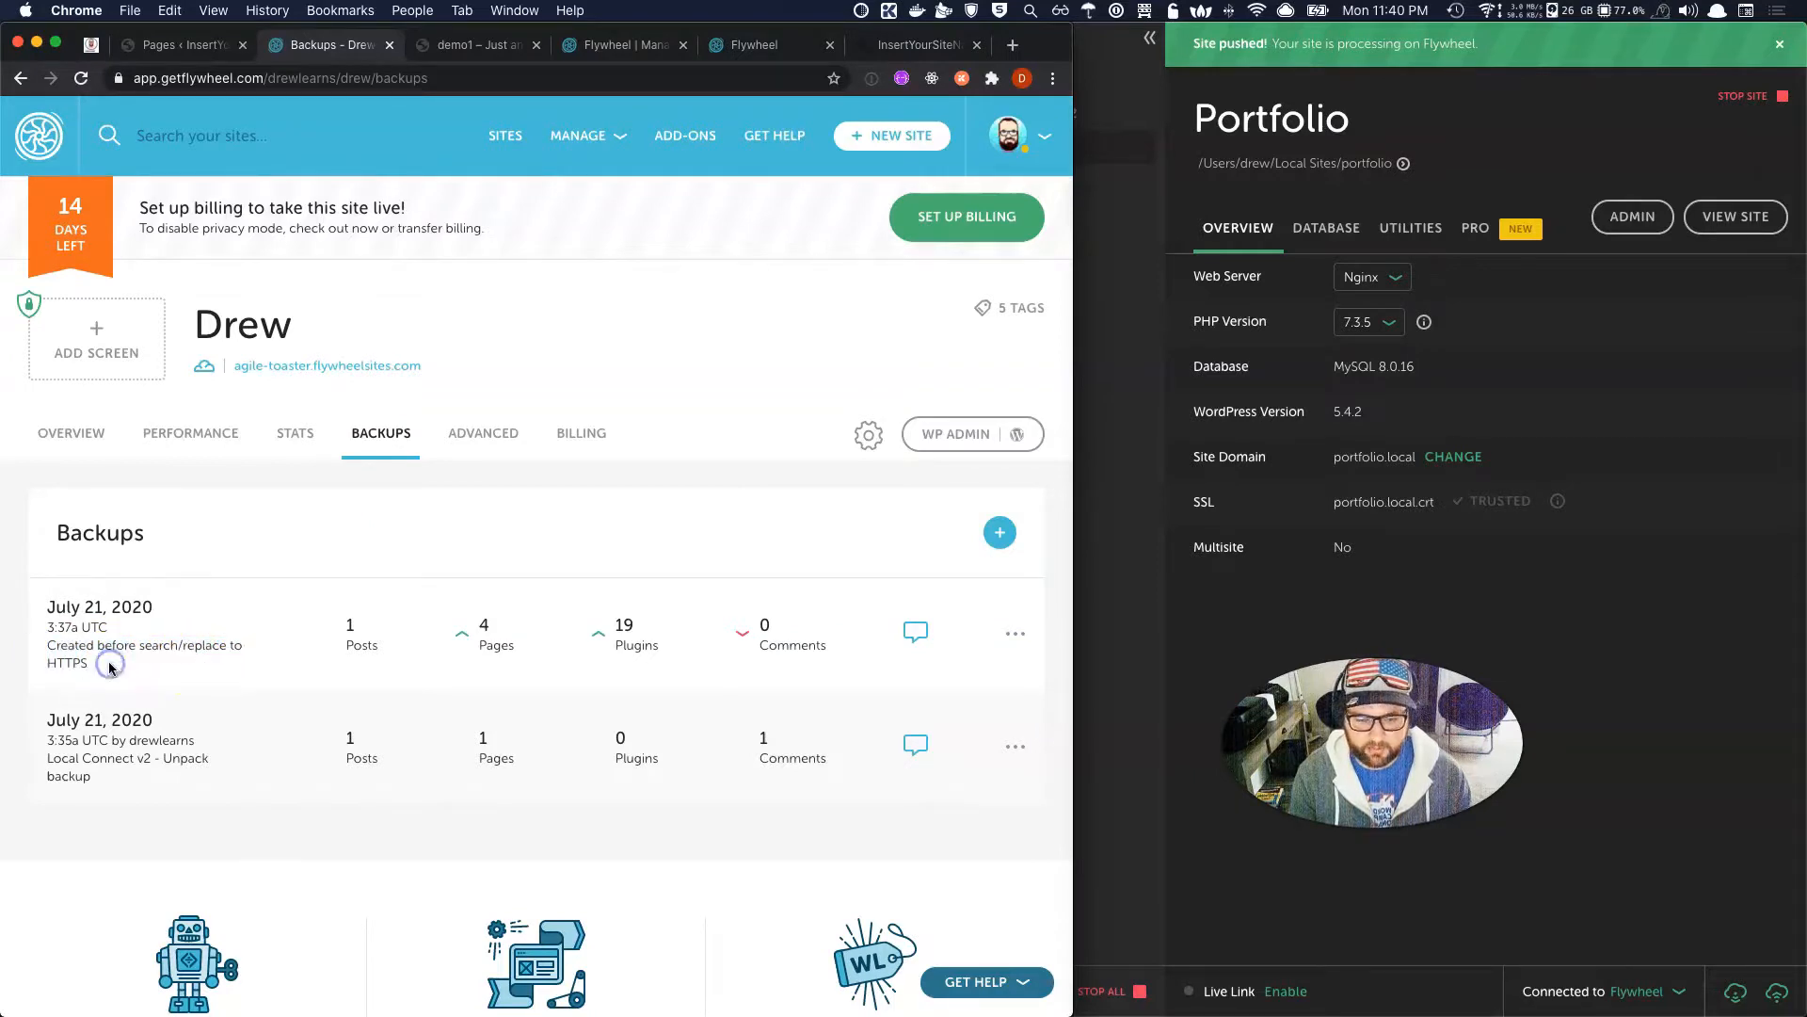
pyautogui.click(86, 433)
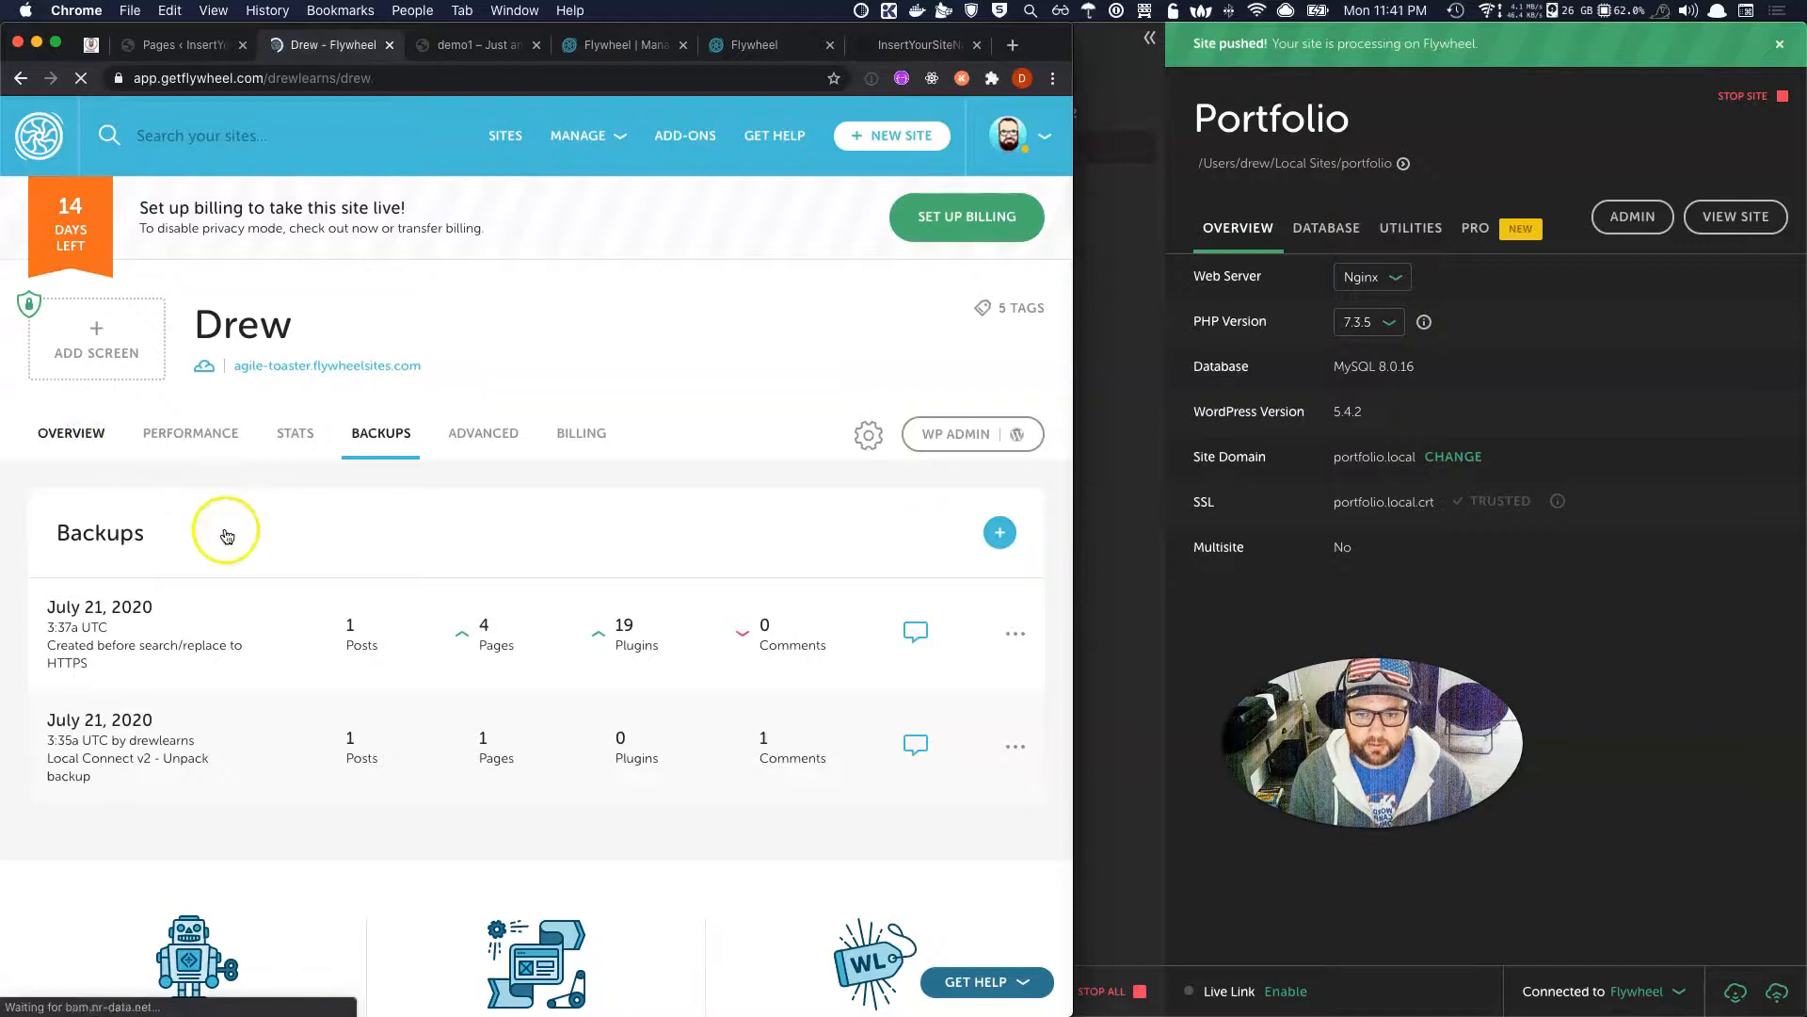
pyautogui.scroll(-1, 586, 370)
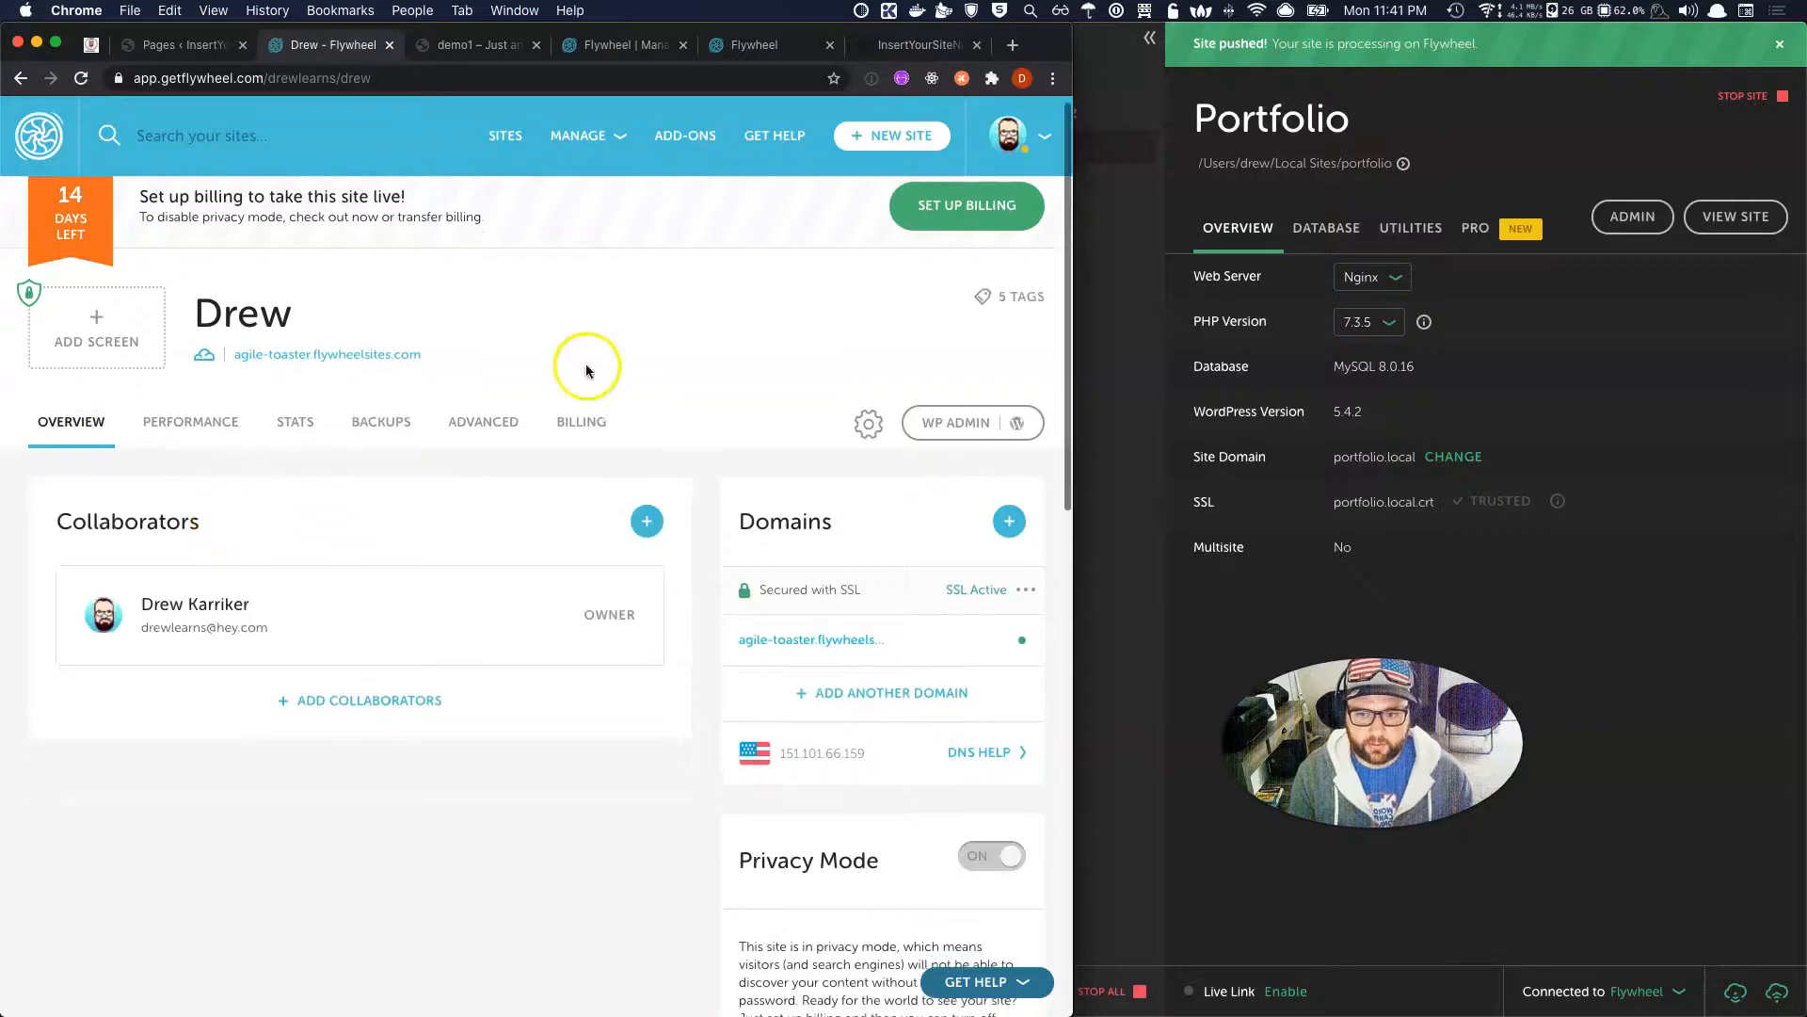
# Scroll through Advanced Quick Actions, open the screenshot options, and return to Overview.
pyautogui.click(487, 420)
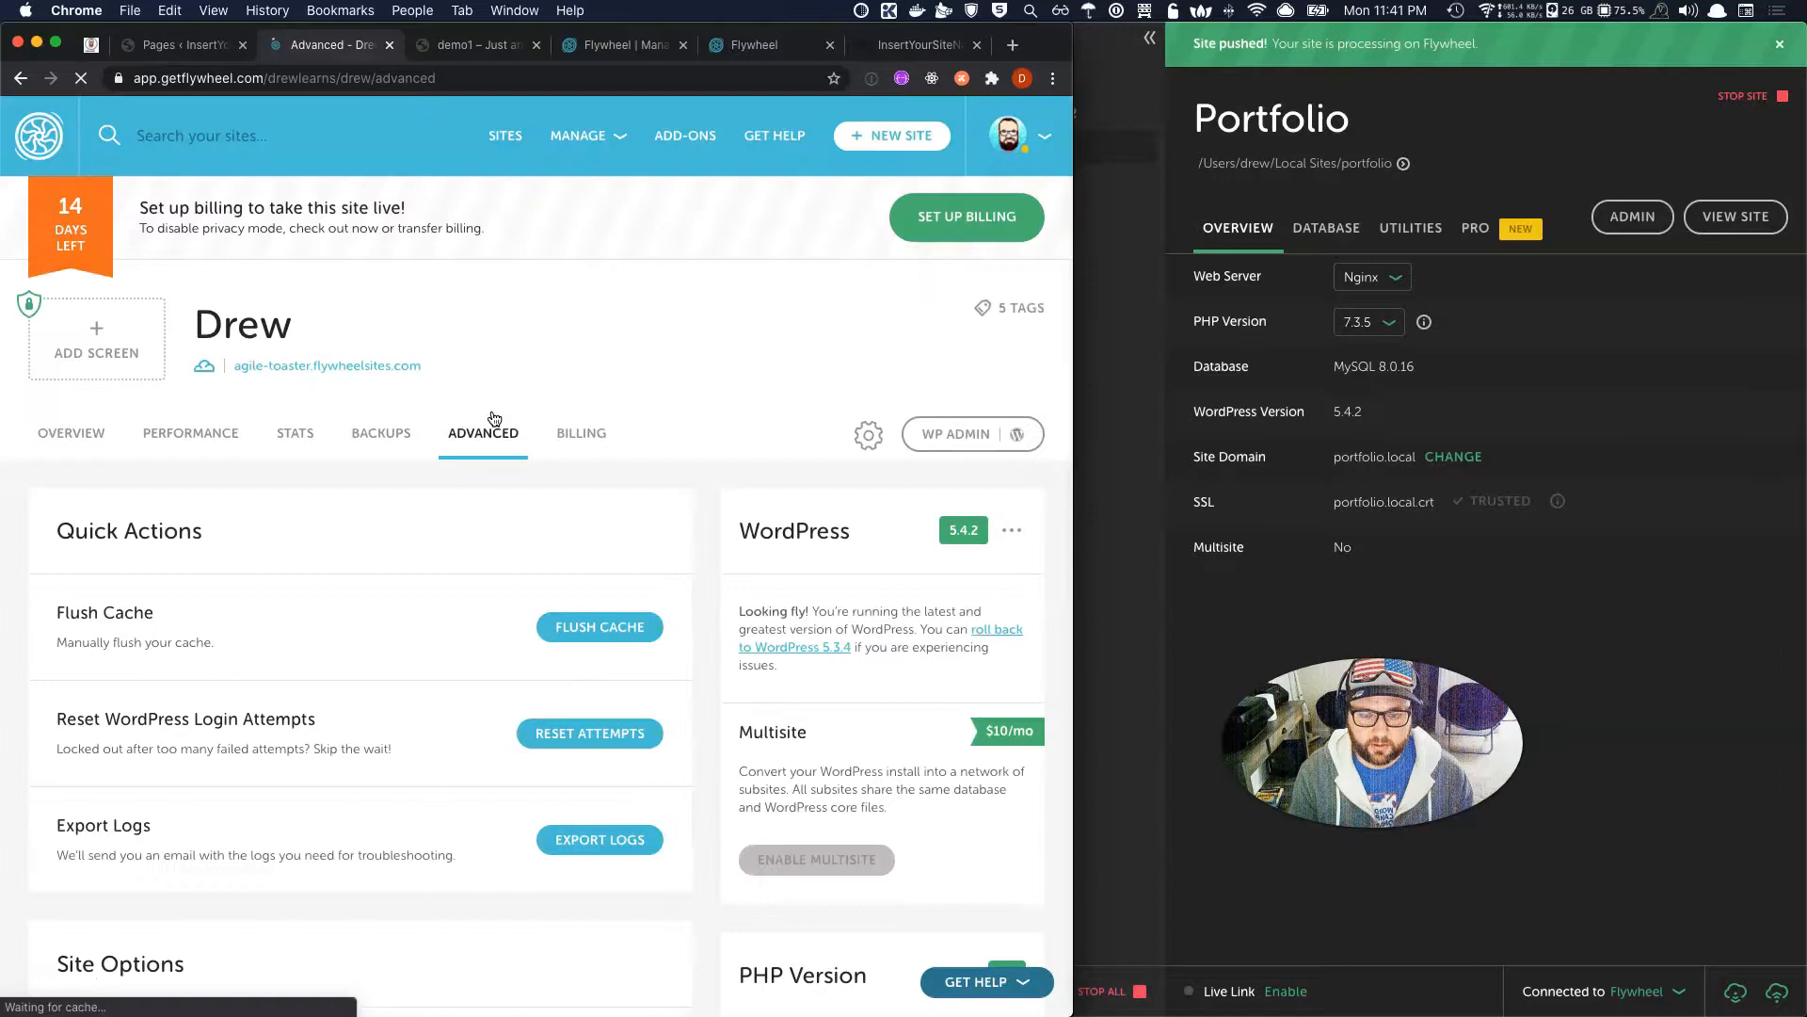
pyautogui.scroll(-3, 528, 580)
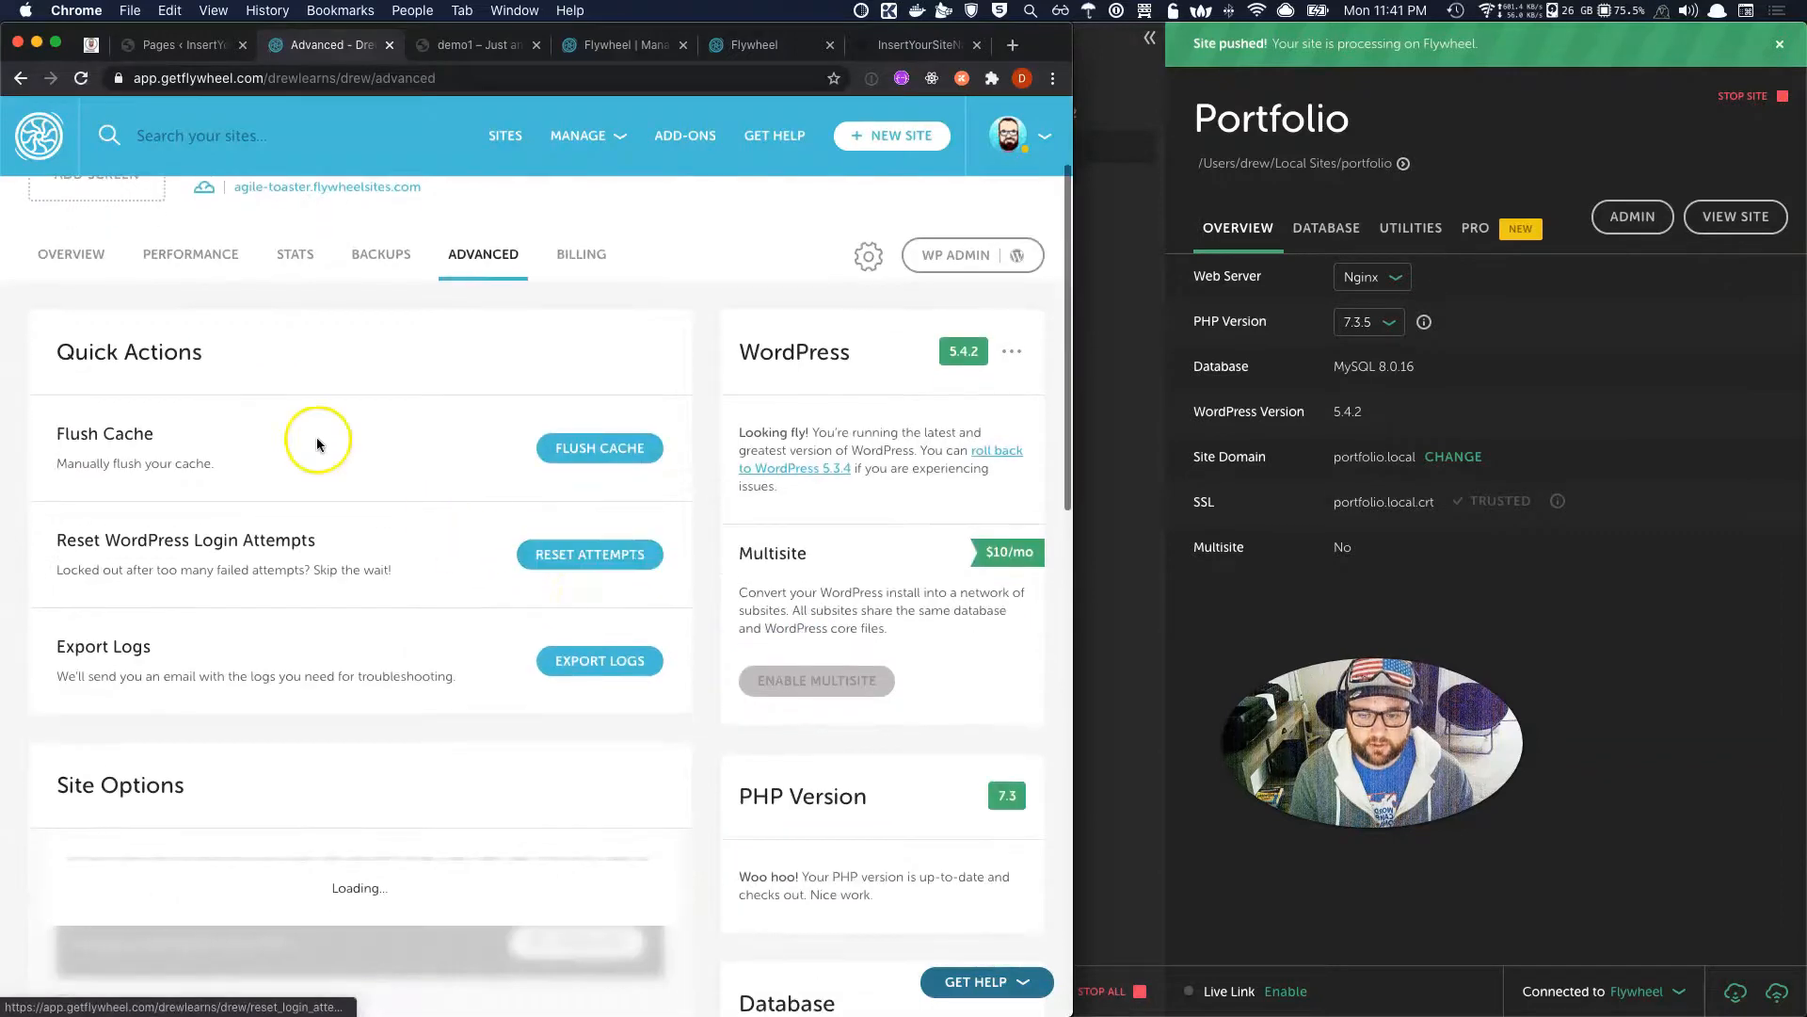
pyautogui.scroll(3, 315, 443)
pyautogui.click(94, 340)
pyautogui.click(81, 450)
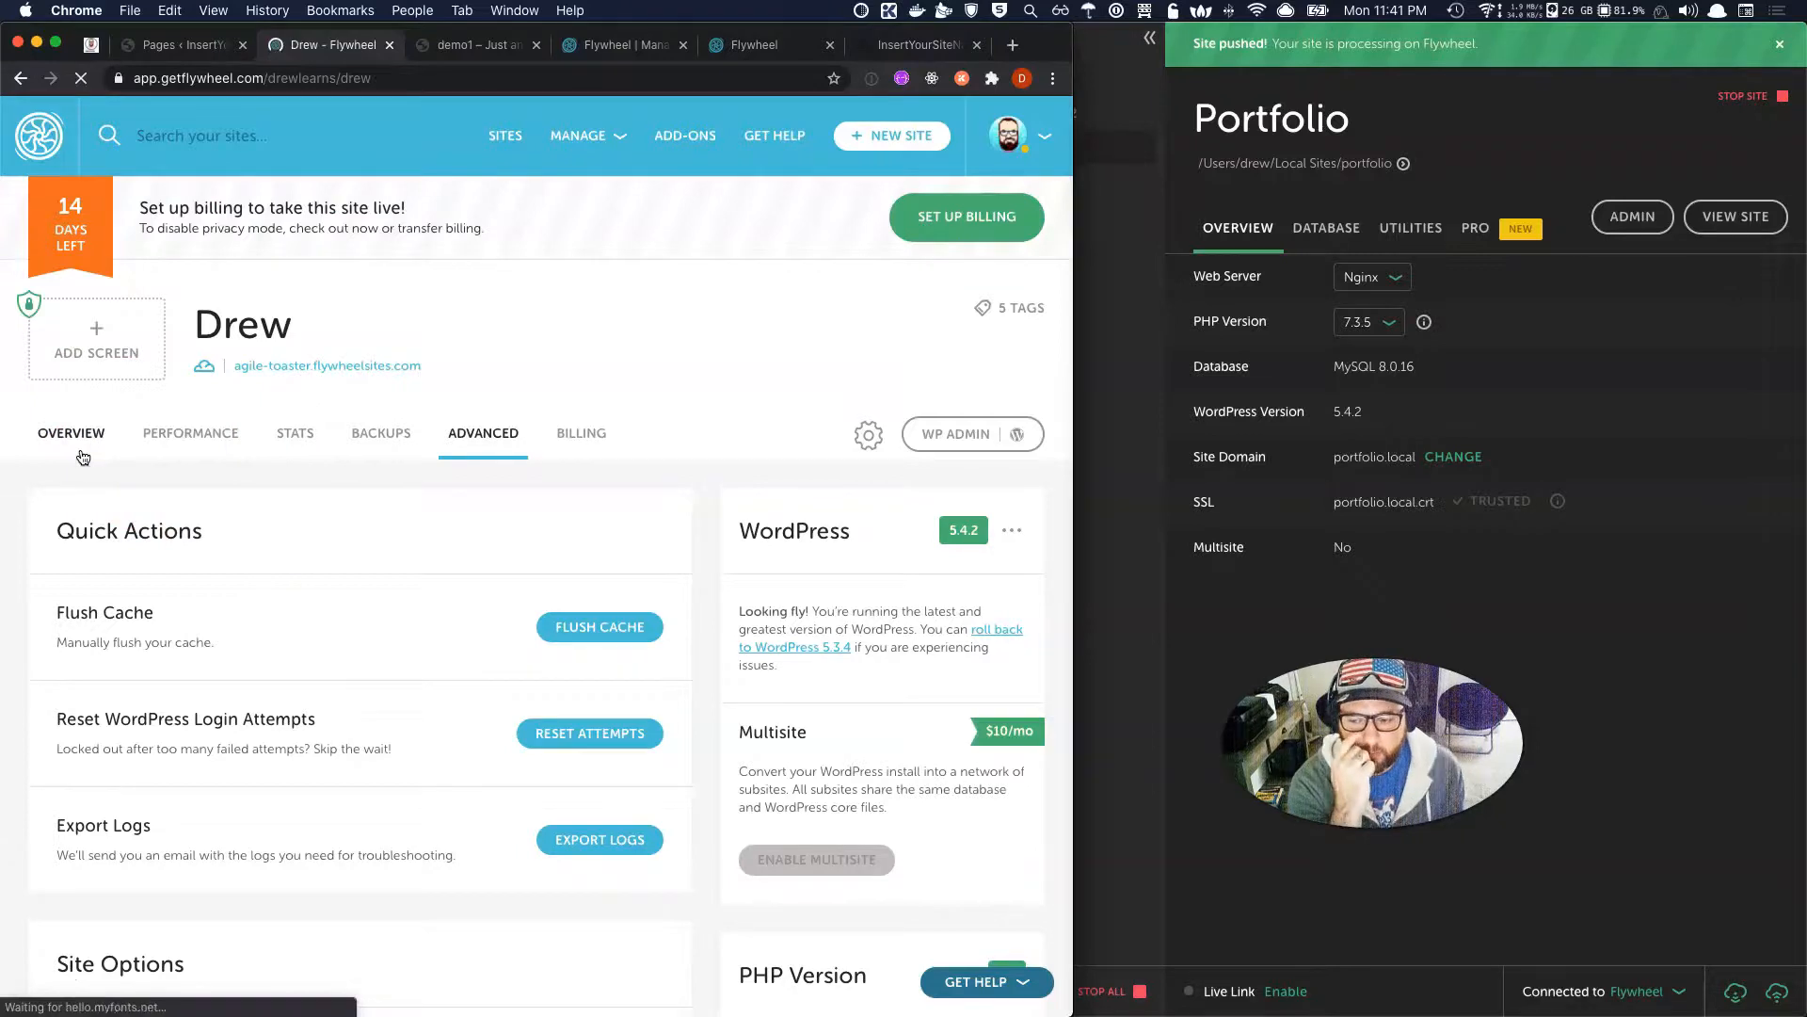
# Open agile-toaster.flywheelsites.com in a new tab and sign in with the privacy-mode username and password.
pyautogui.click(803, 650)
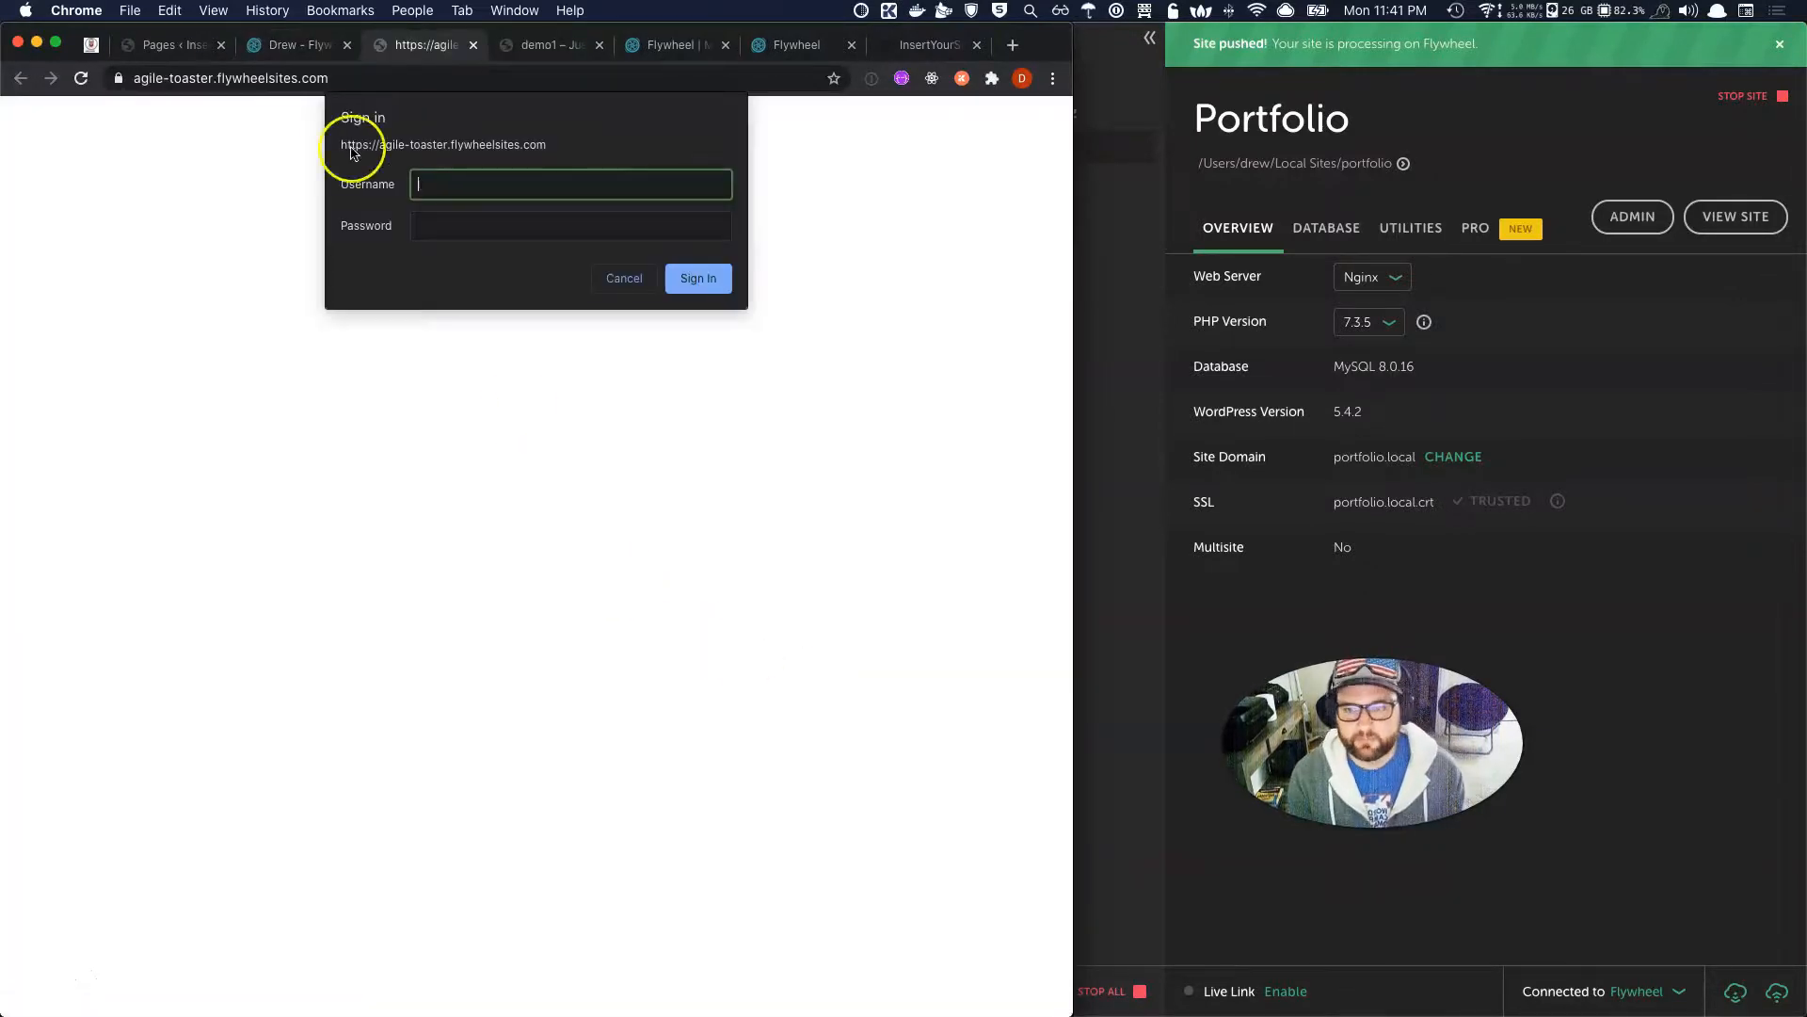
pyautogui.write('flywheel')
pyautogui.press('Tab')
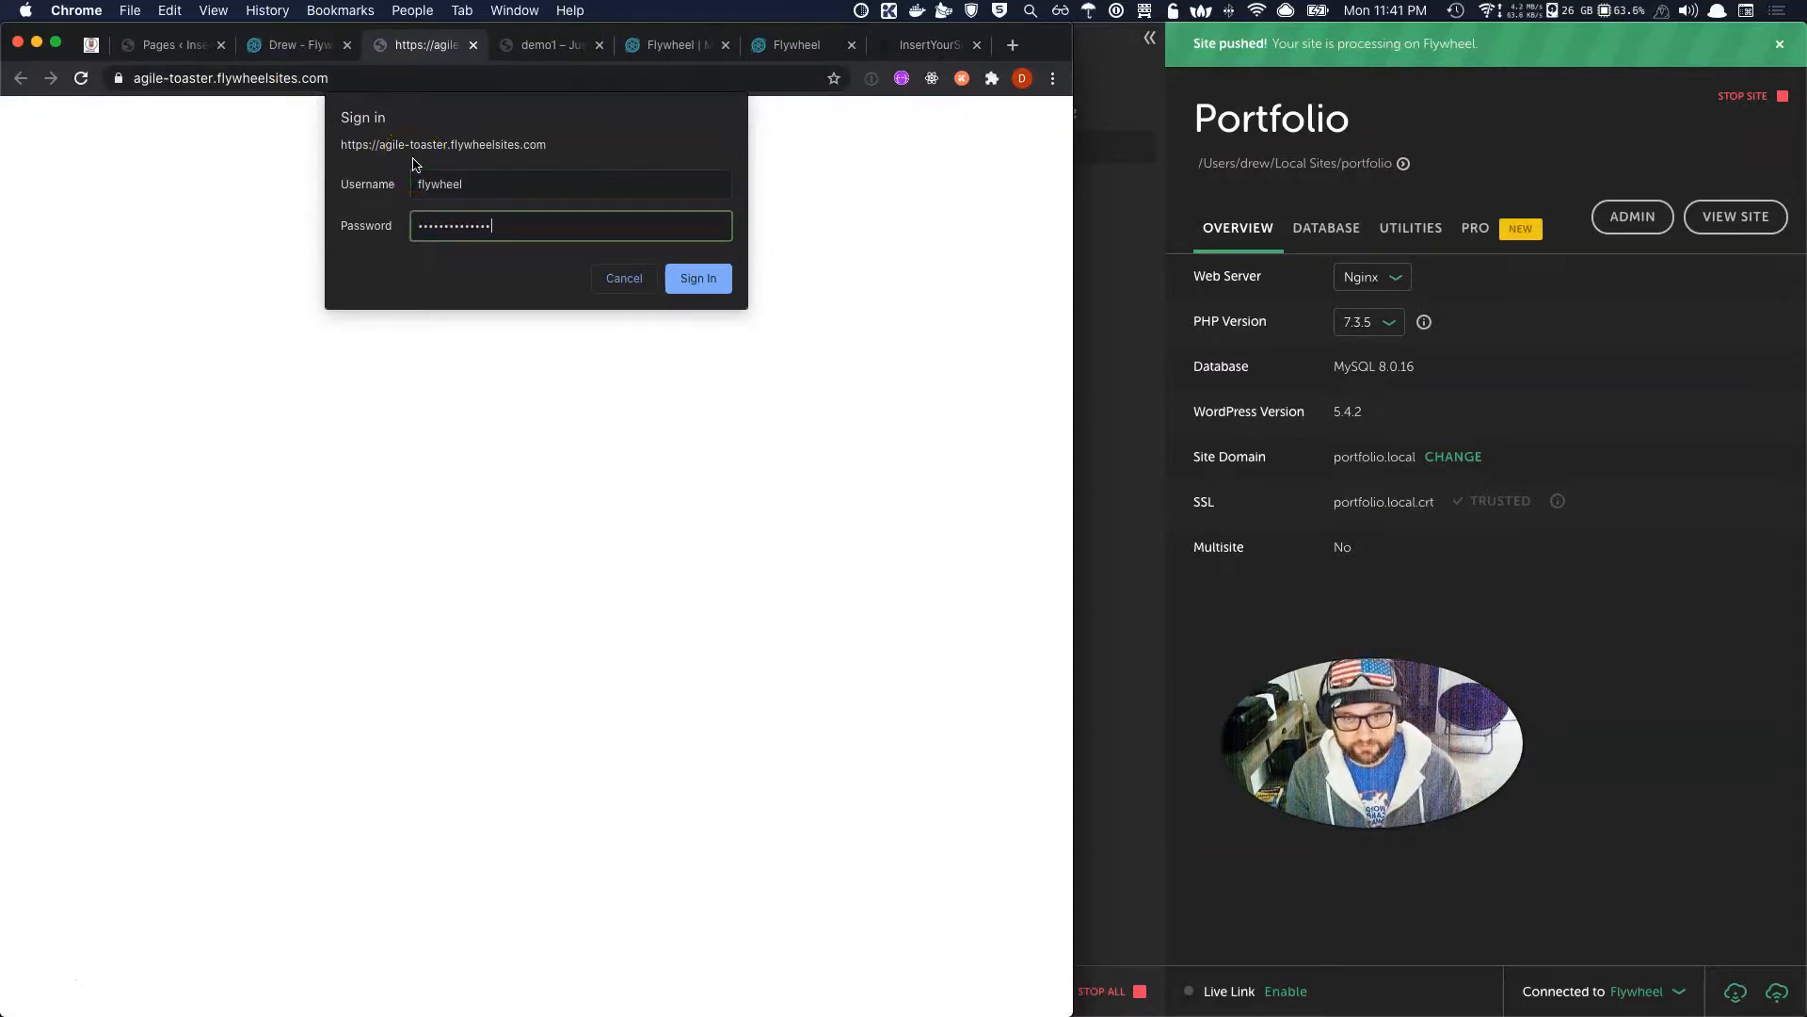
pyautogui.click(697, 277)
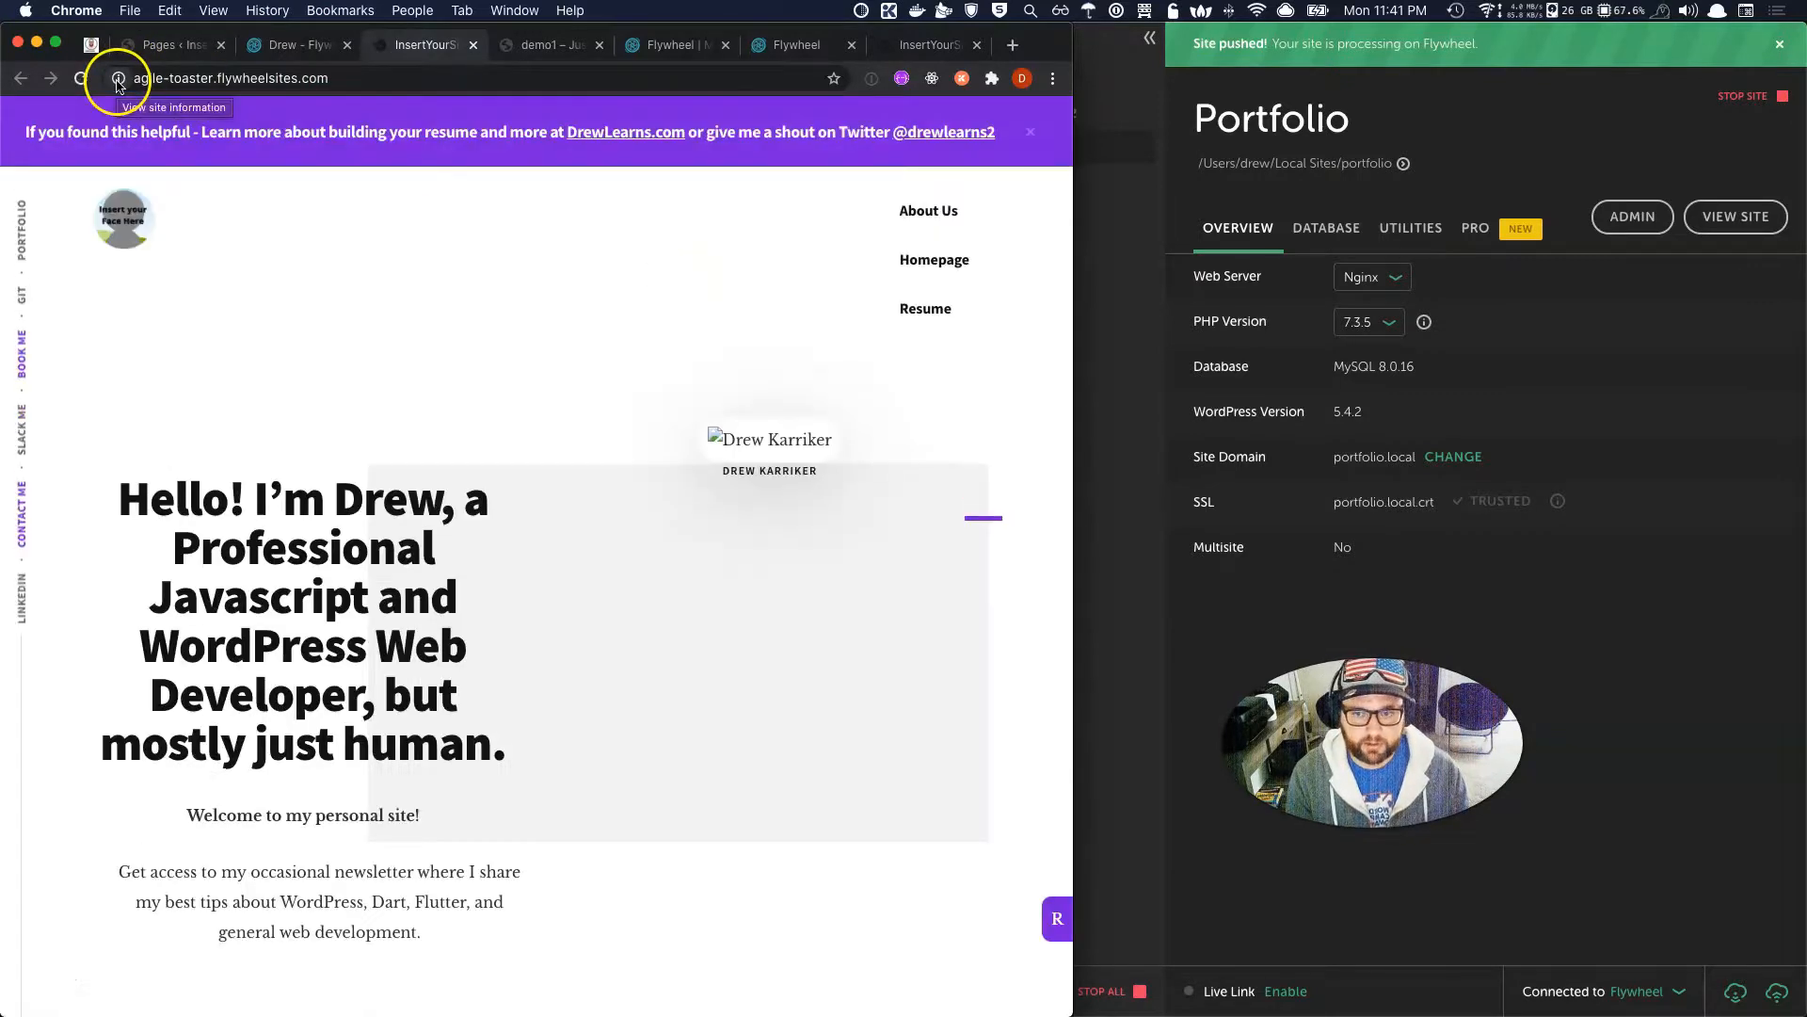
# Scroll the live portfolio homepage and open the Learn With Drew page.
pyautogui.scroll(-1, 352, 541)
pyautogui.scroll(-15, 352, 540)
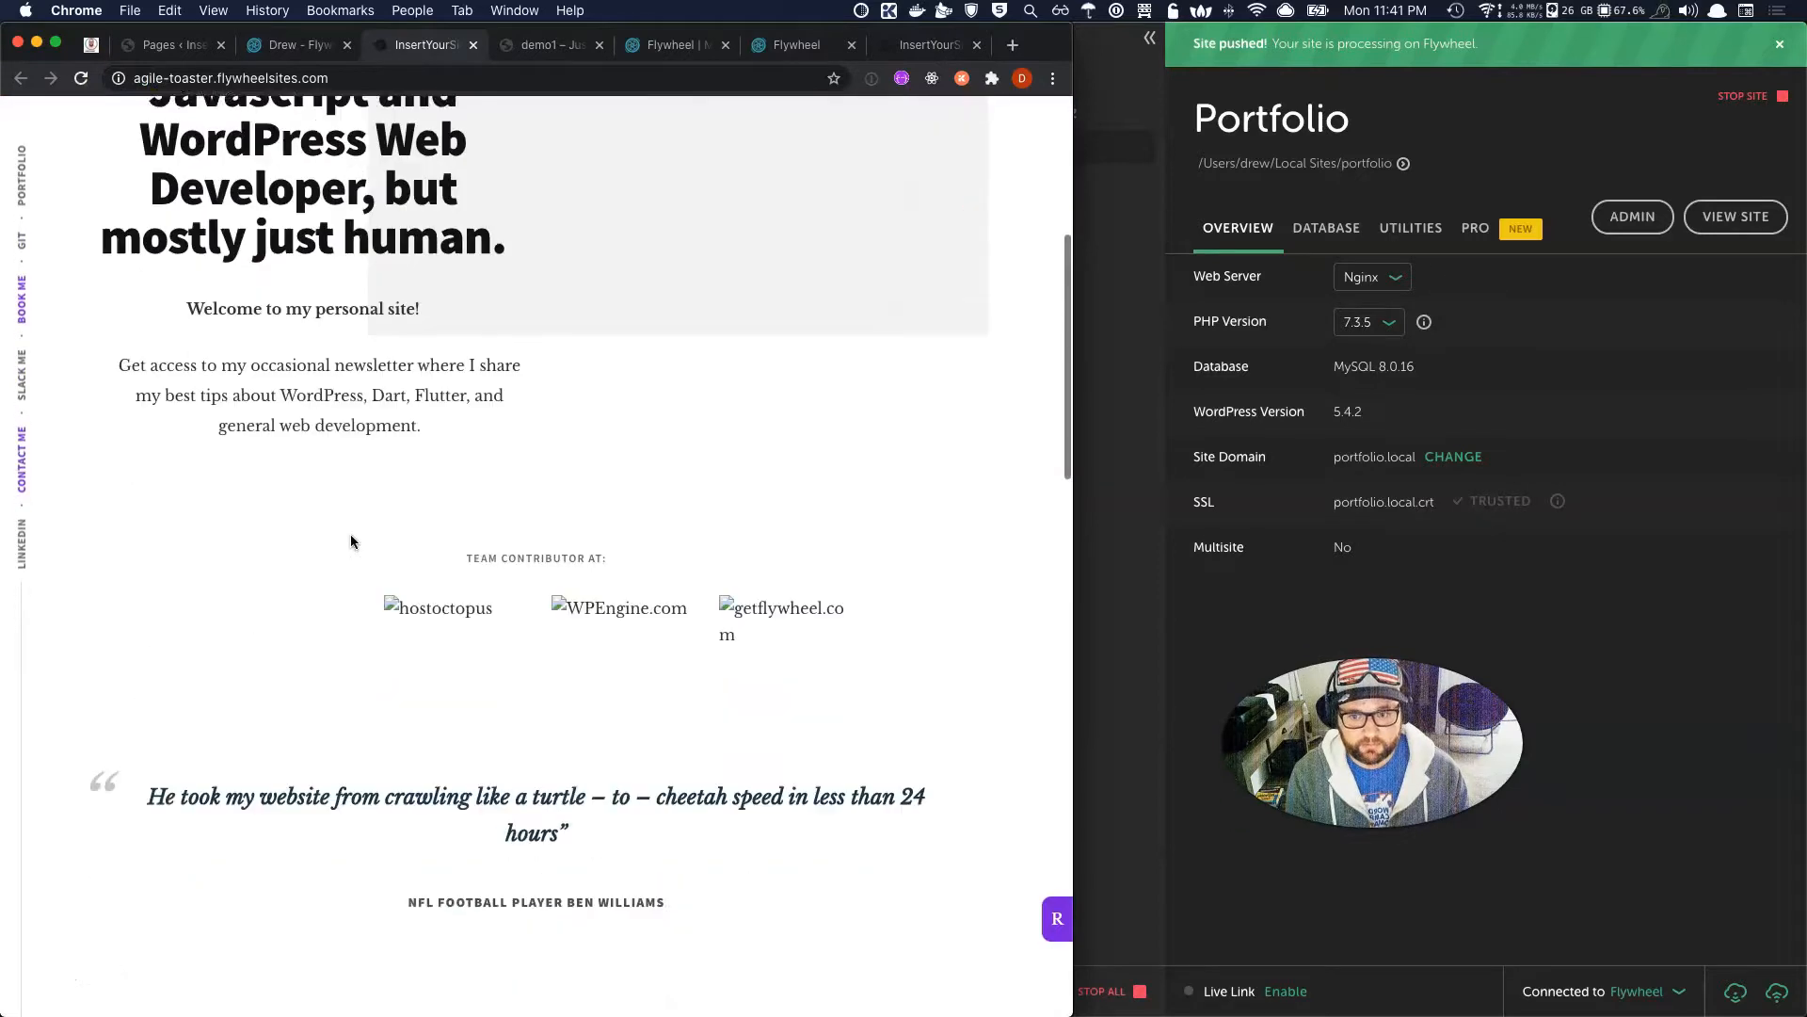
pyautogui.scroll(-3, 351, 537)
pyautogui.scroll(20, 350, 534)
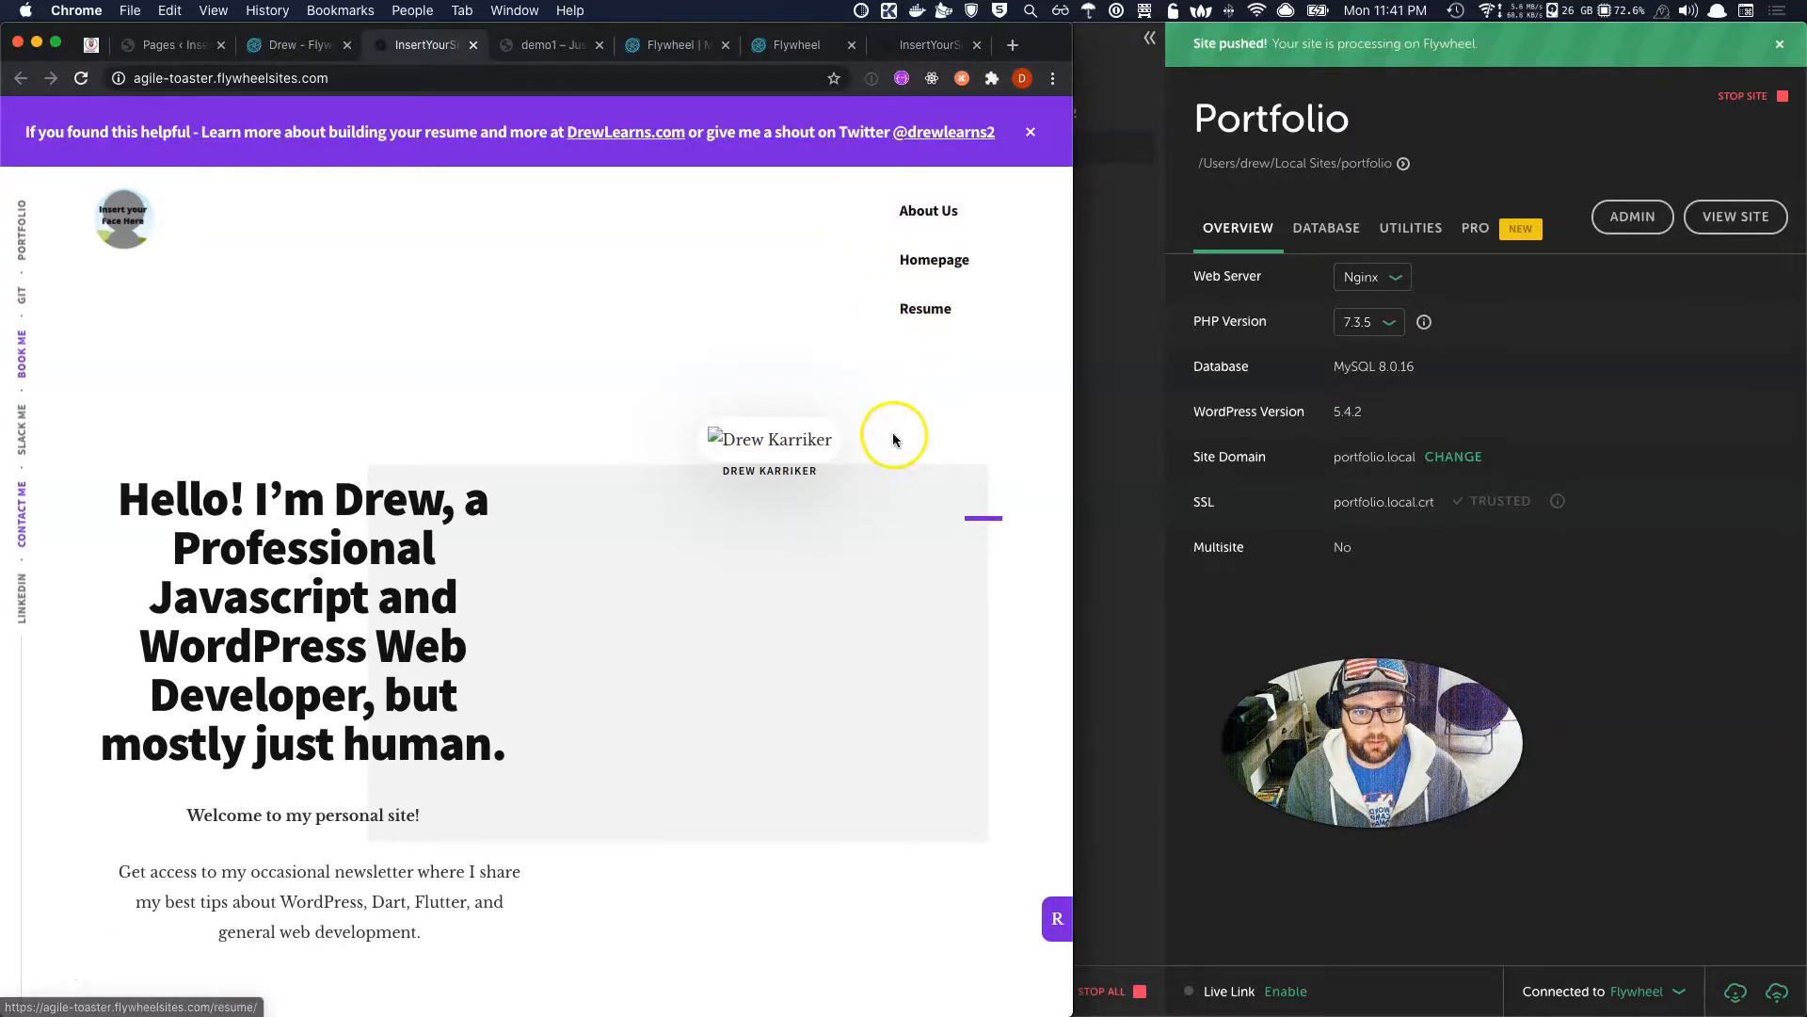
pyautogui.click(915, 304)
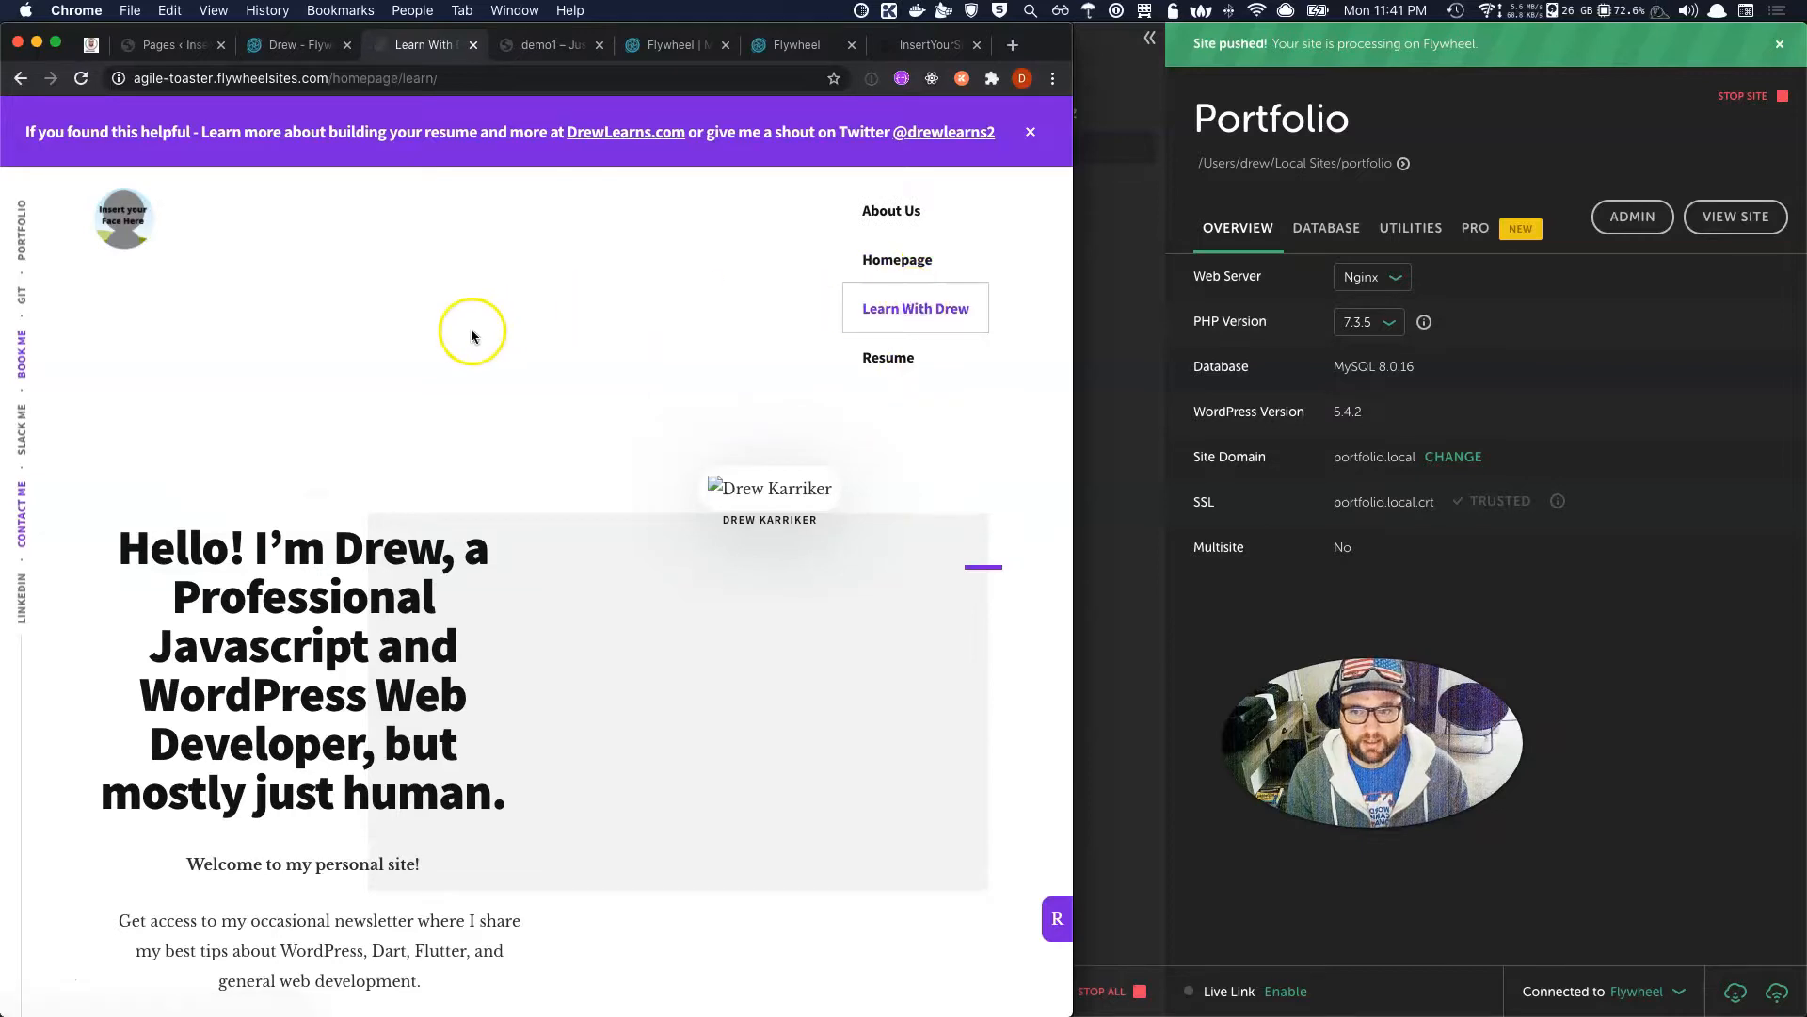
pyautogui.scroll(-10, 414, 499)
pyautogui.scroll(3, 406, 517)
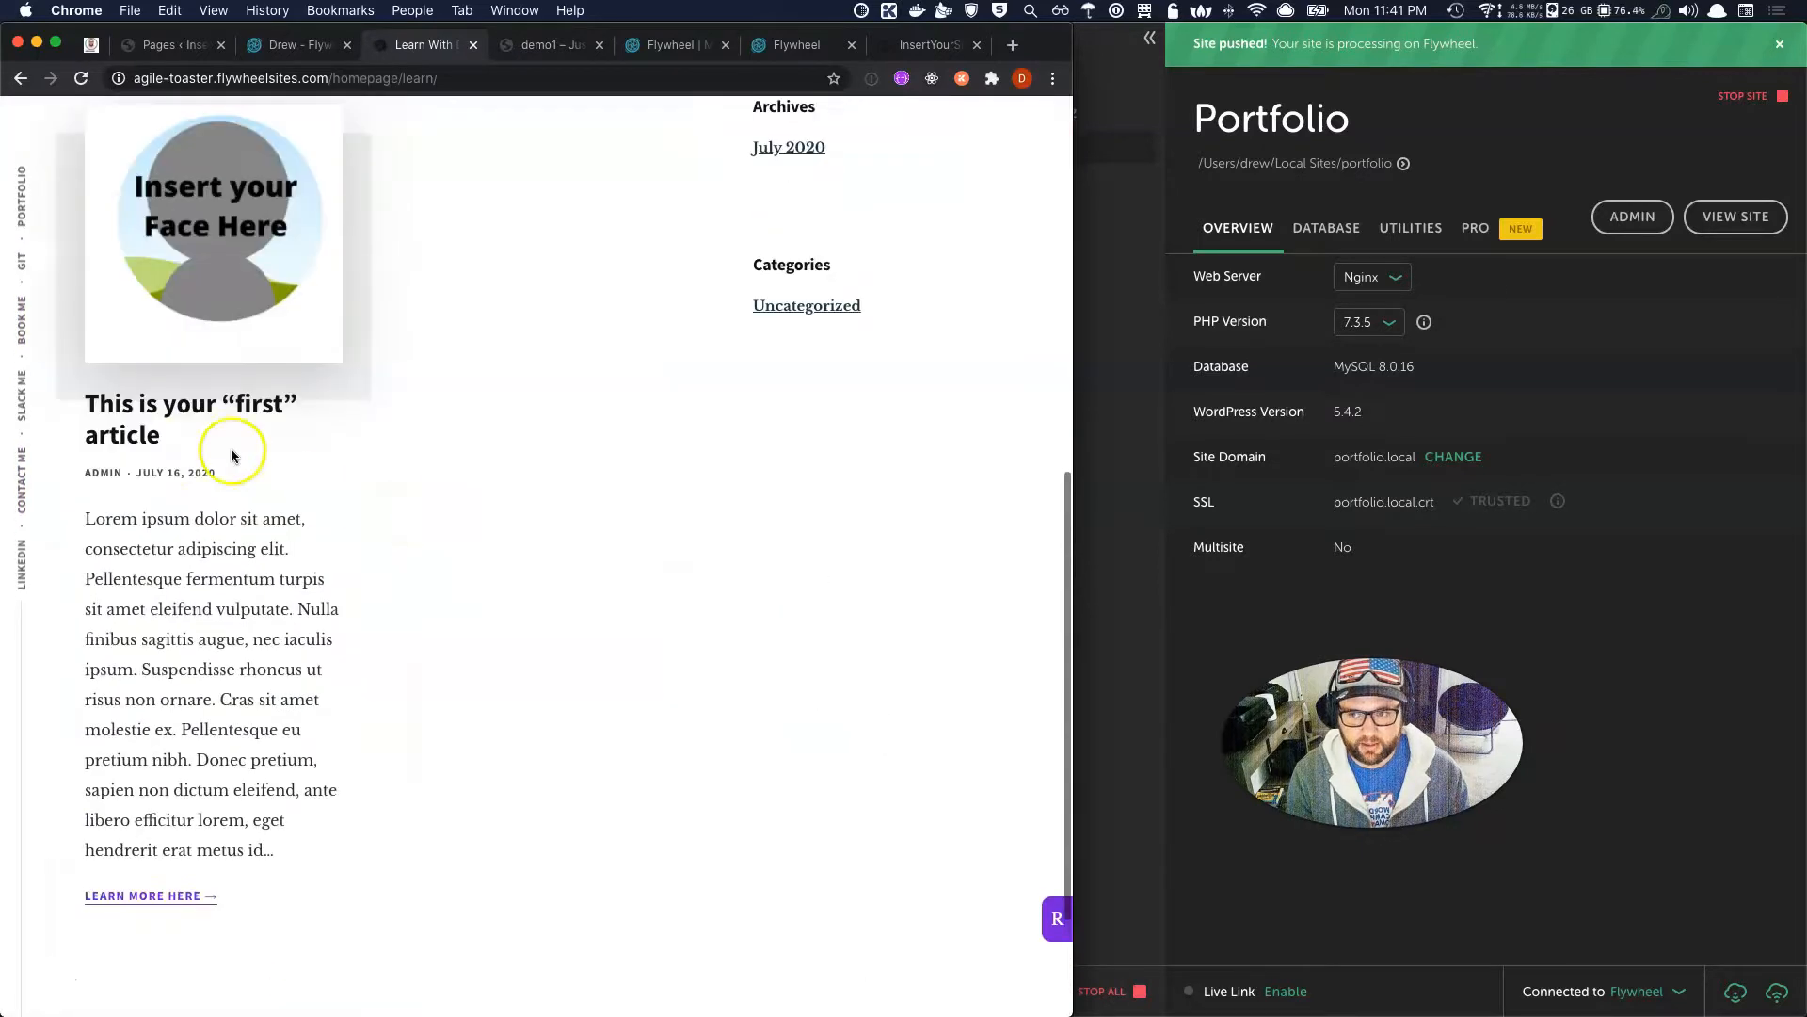
# Read through 'This is your first article', then return to the Drew Flywheel tab.
pyautogui.click(131, 427)
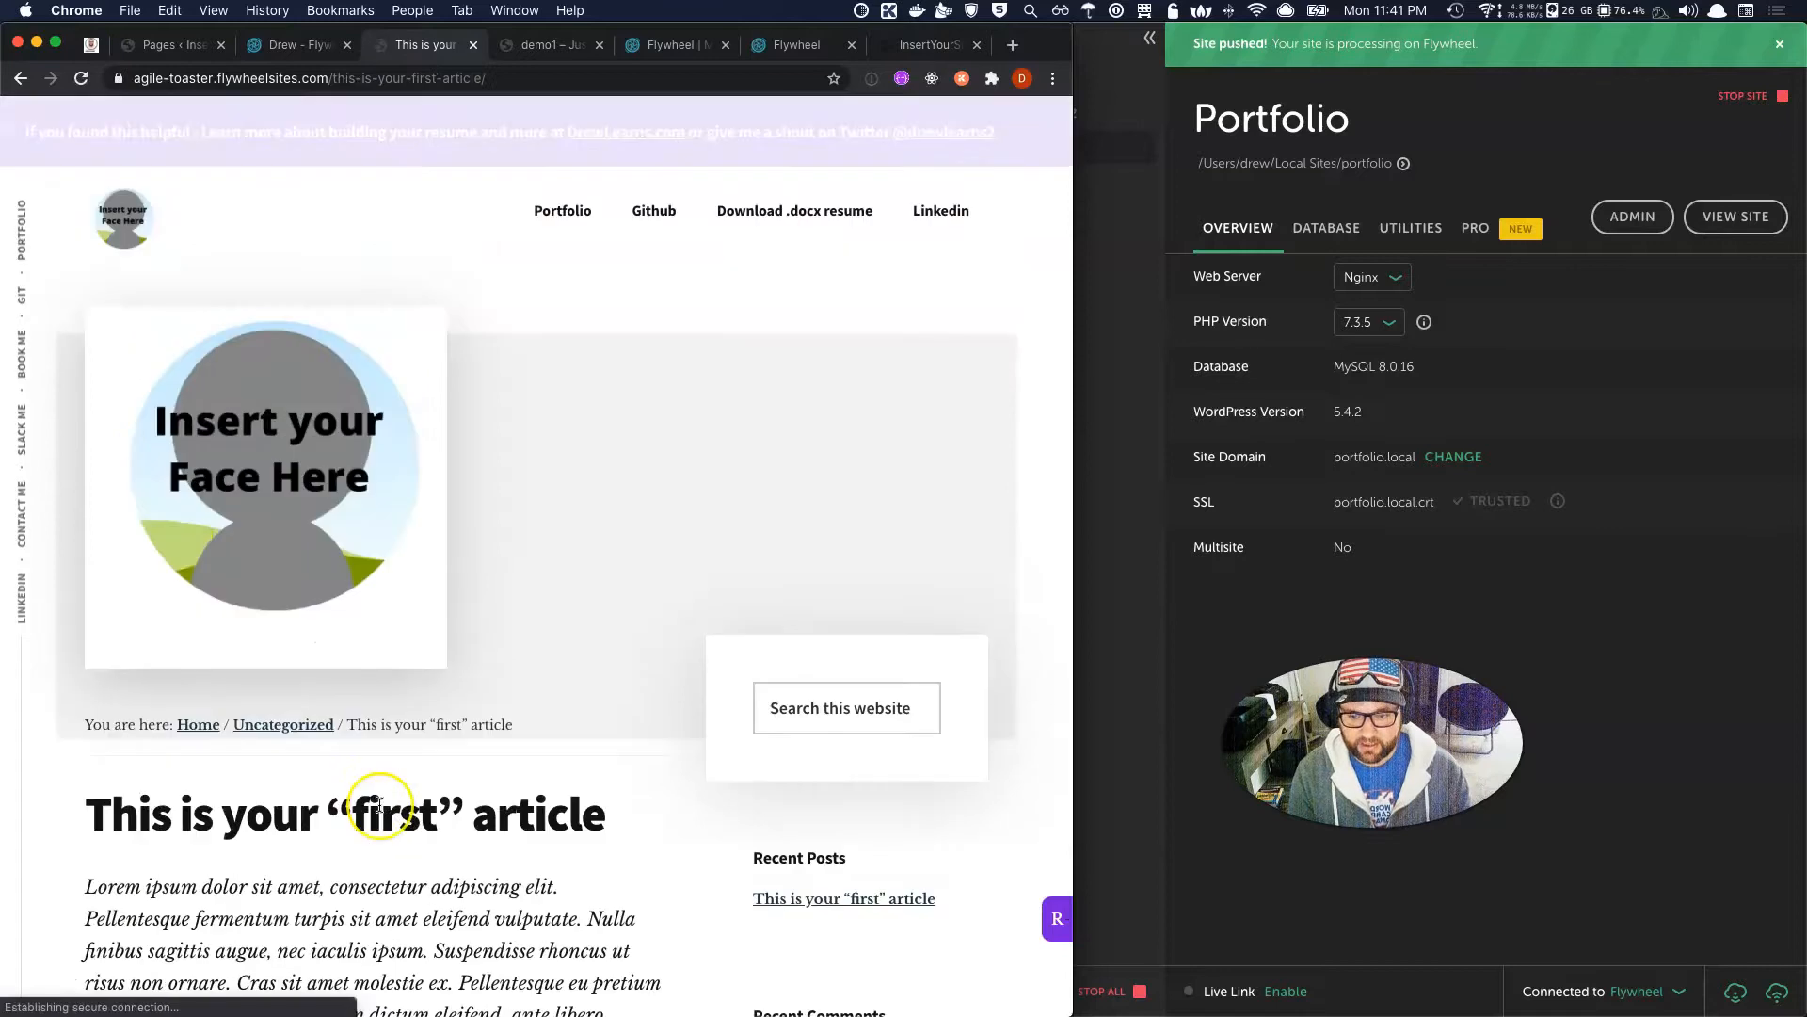
pyautogui.scroll(-10, 379, 805)
pyautogui.scroll(-5, 379, 805)
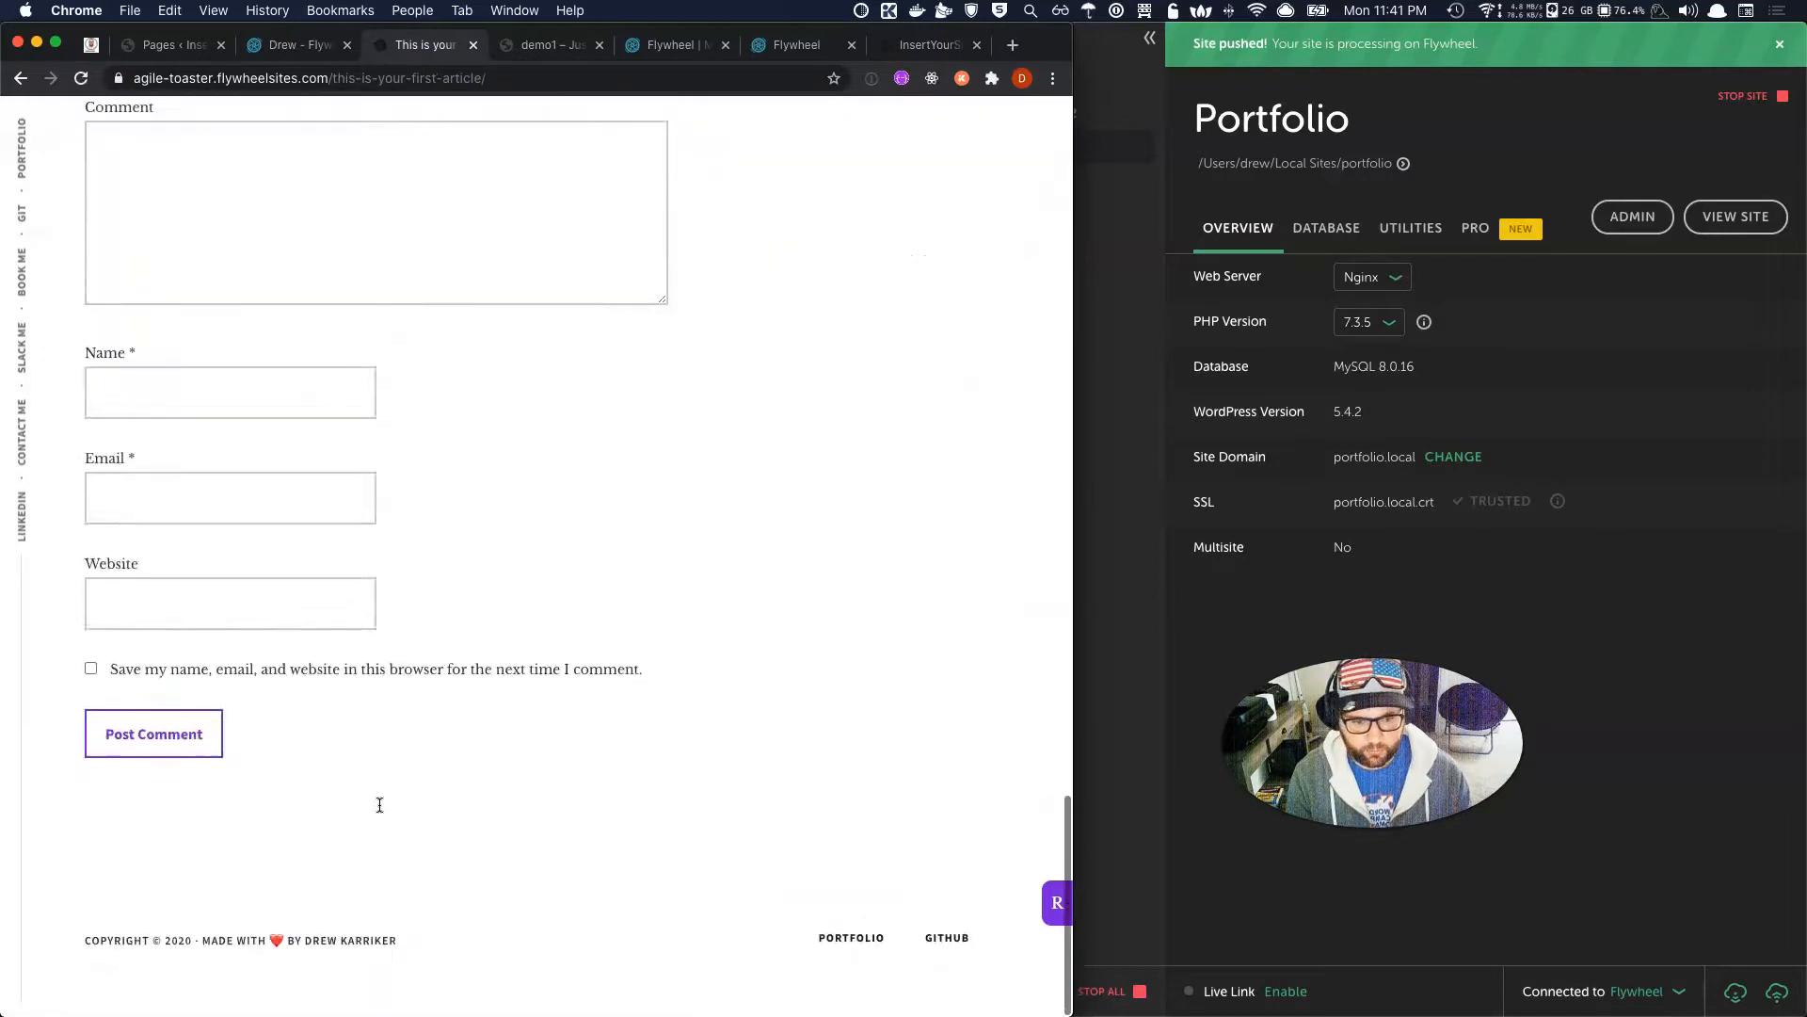
pyautogui.scroll(20, 378, 790)
pyautogui.click(326, 48)
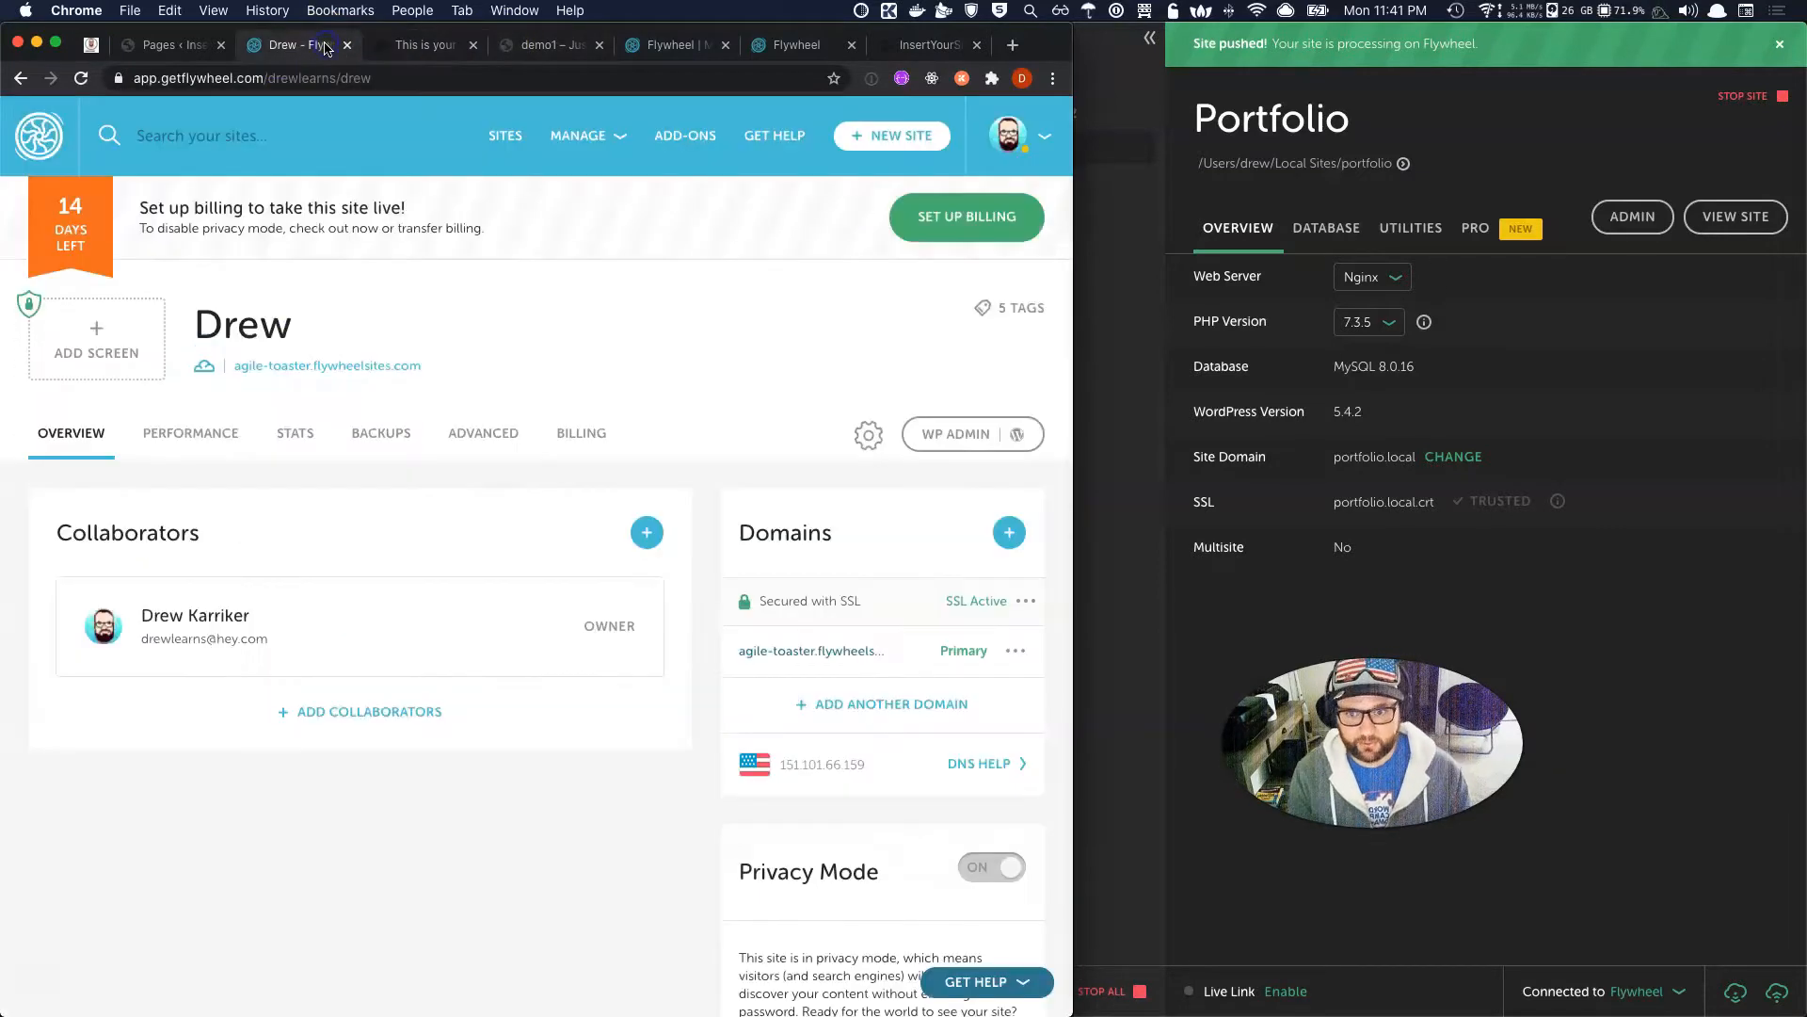